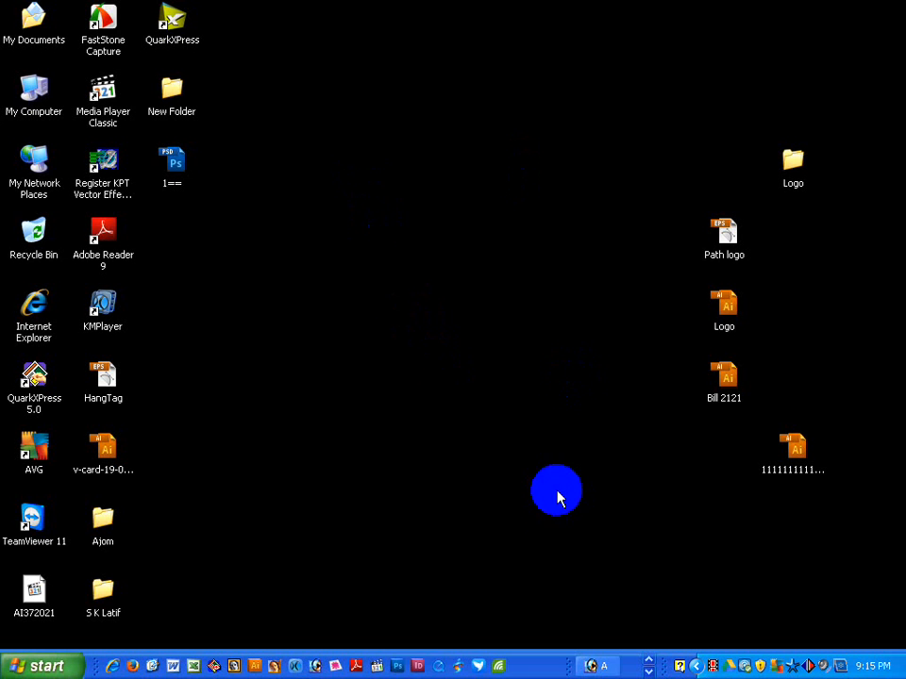
Switch to Photoshop and paste the round seal copied from Logo Scan.psd into a new document with the default settings.
left_click(593, 668)
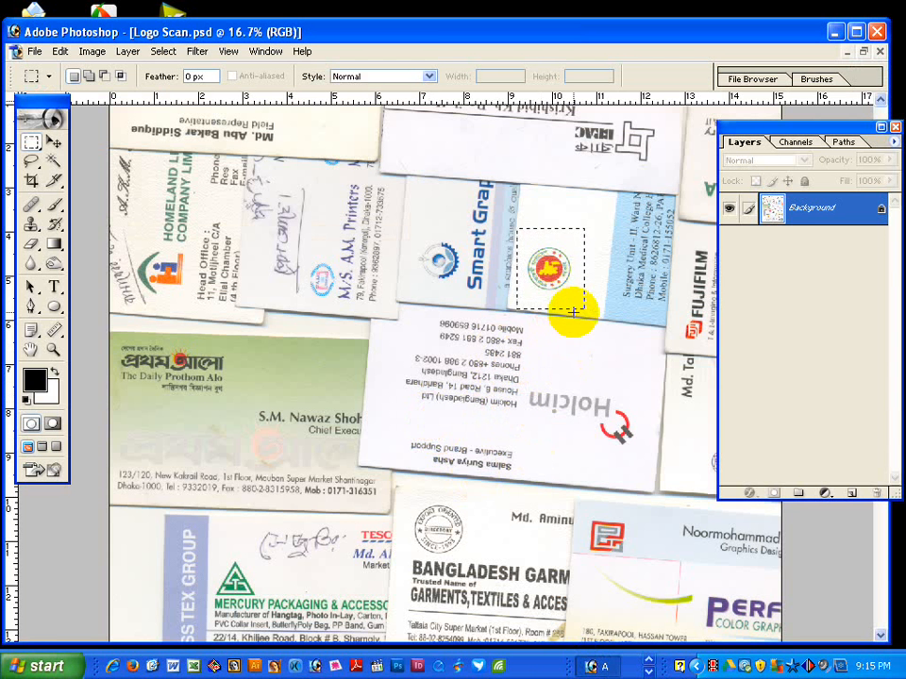
key("ctrl+n")
key("Return")
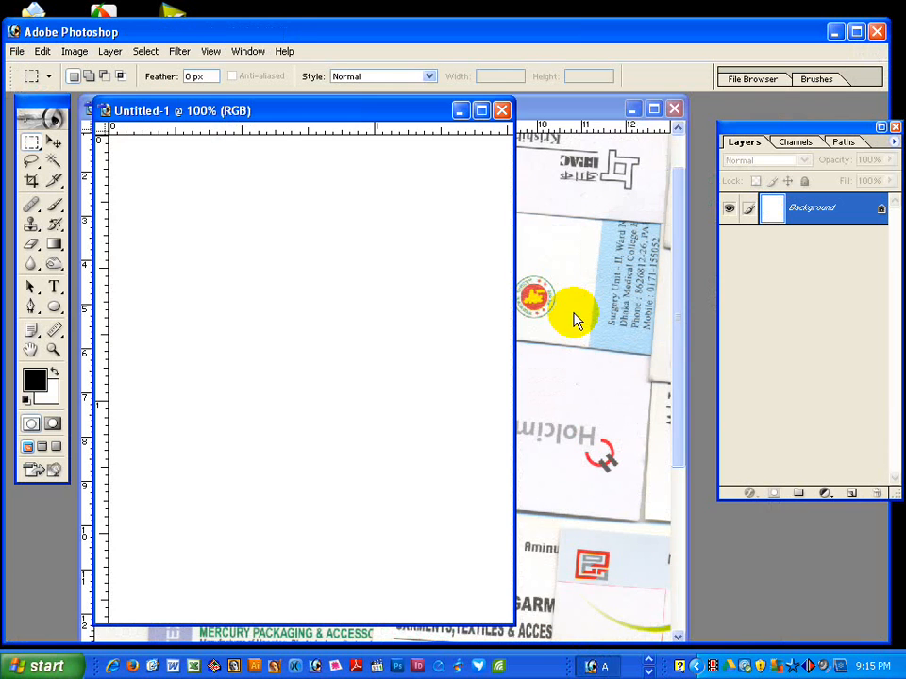
left_click(480, 111)
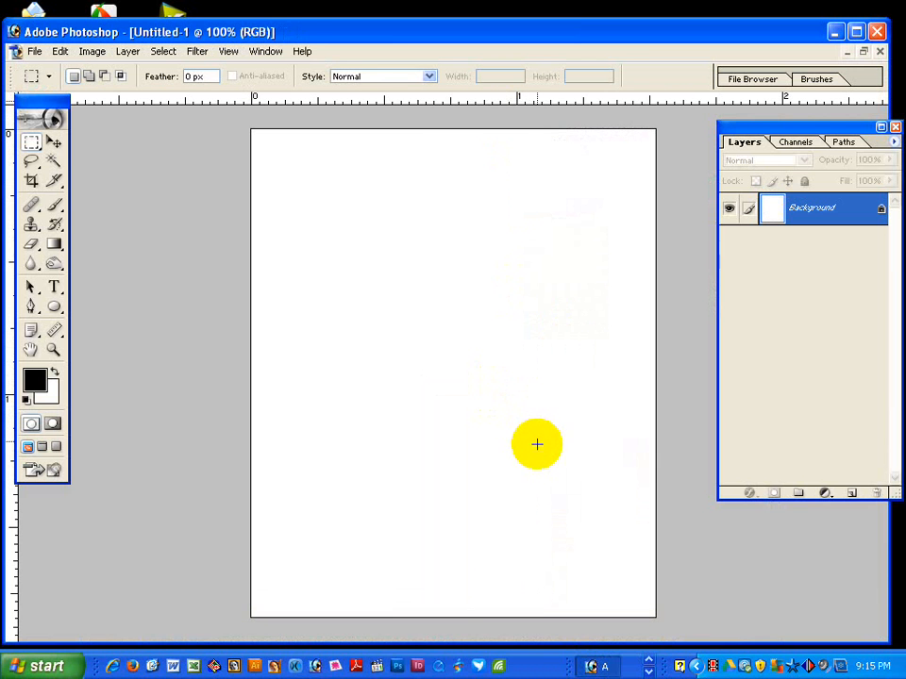
key("ctrl+v")
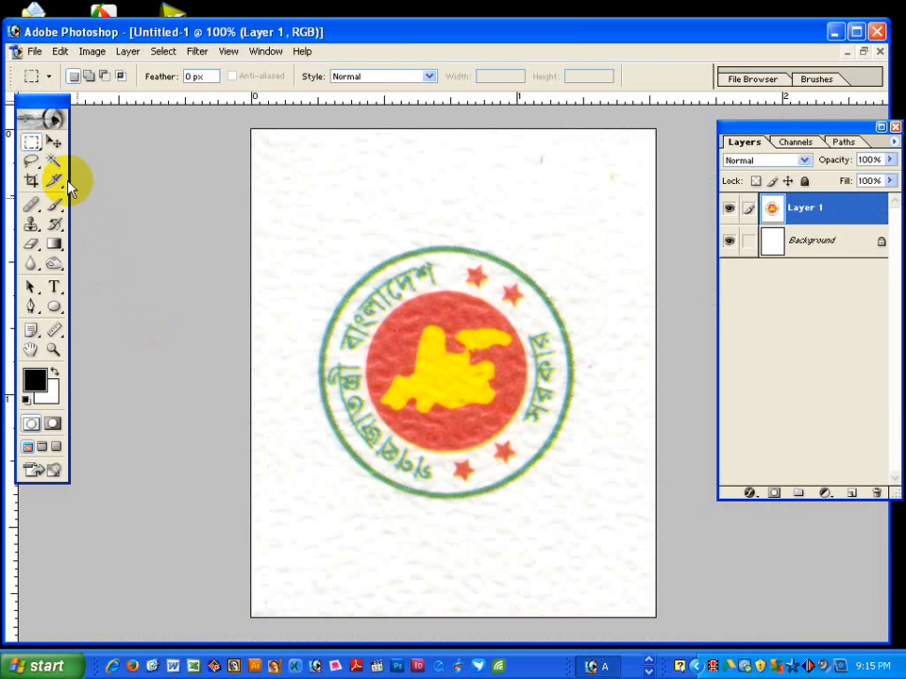
Rotate the canvas 90° clockwise so the seal stands upright.
left_click(53, 142)
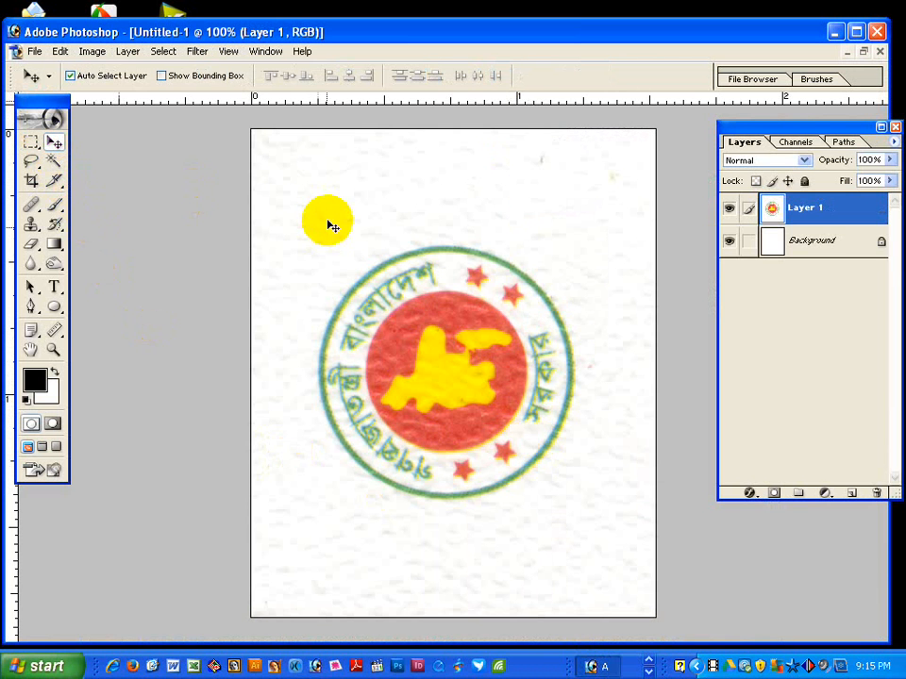
left_click(92, 51)
mouse_move(156, 210)
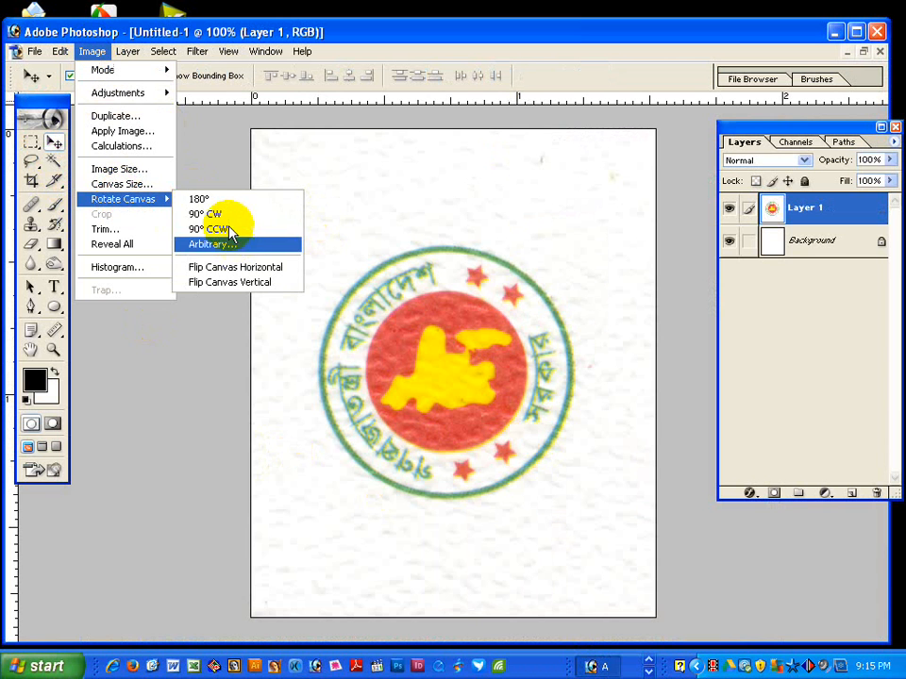
left_click(218, 209)
Measure a line between the lower ends of the seal's upper lettering and rotate the canvas by that arbitrary angle to level it.
key("ctrl+space")
left_click_drag(281, 198, 641, 564)
left_click(54, 330)
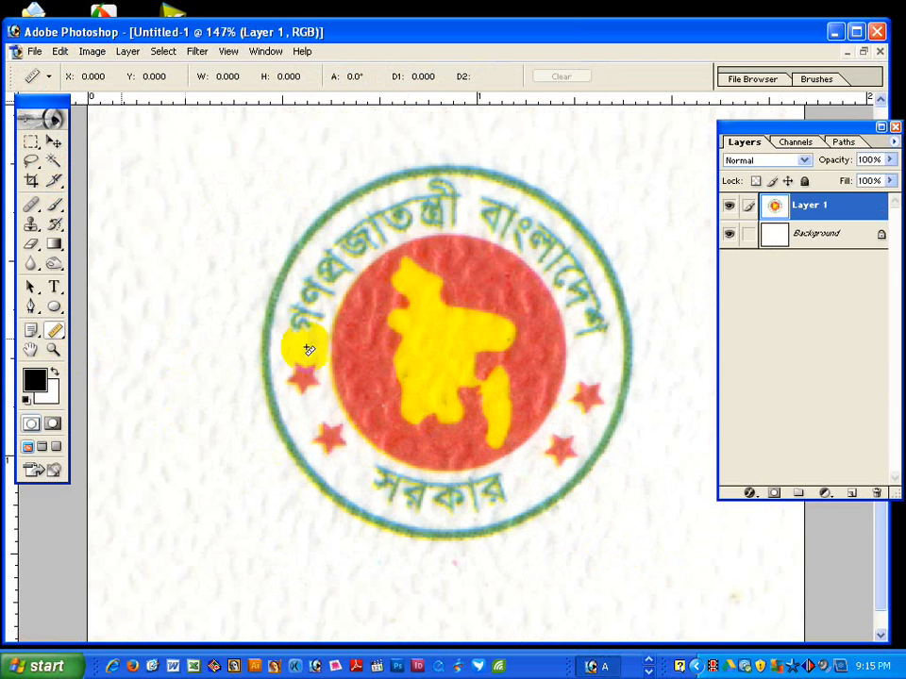
left_click_drag(295, 330, 620, 331)
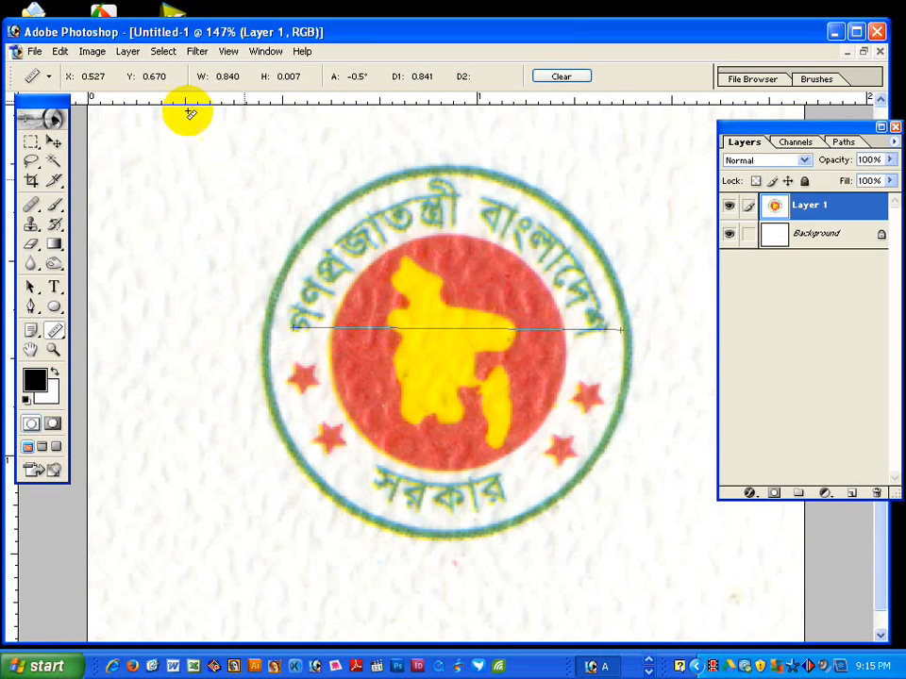
left_click(92, 51)
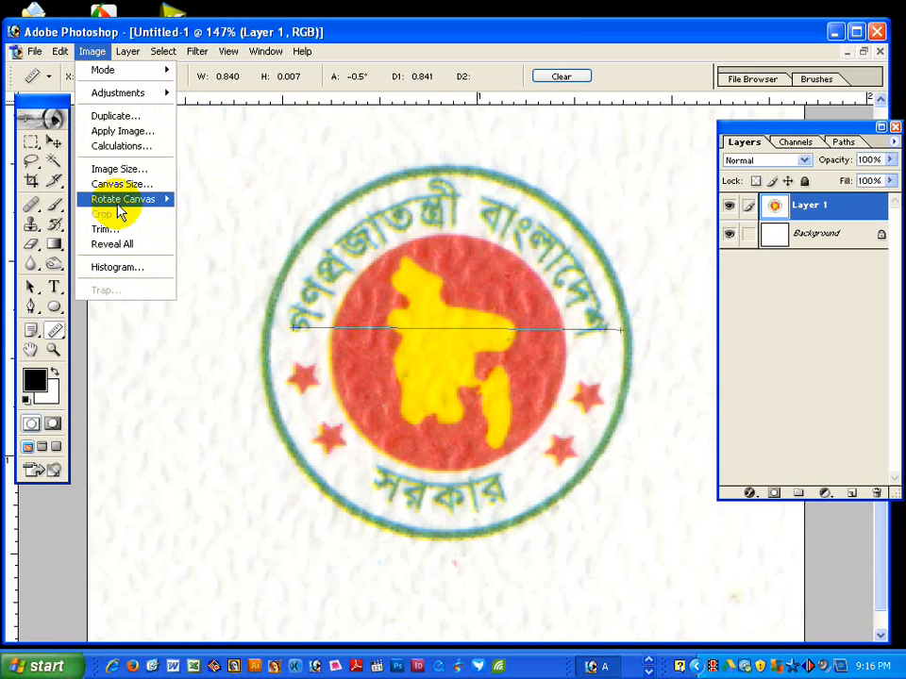
mouse_move(123, 199)
left_click(222, 243)
left_click(530, 327)
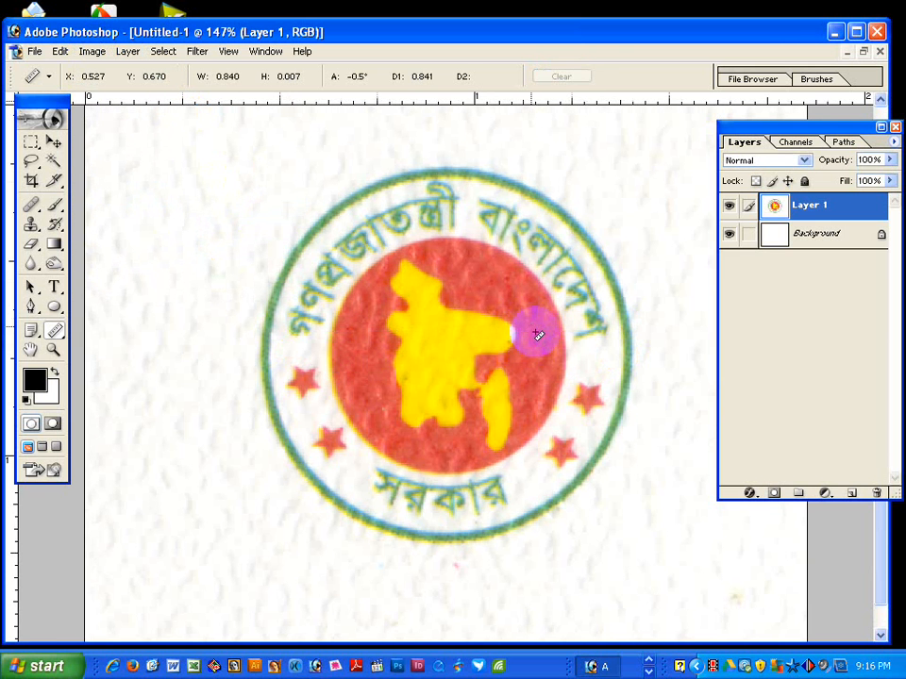
Save the document to the Desktop as 2222 in Photoshop format.
left_click(442, 418, "alt")
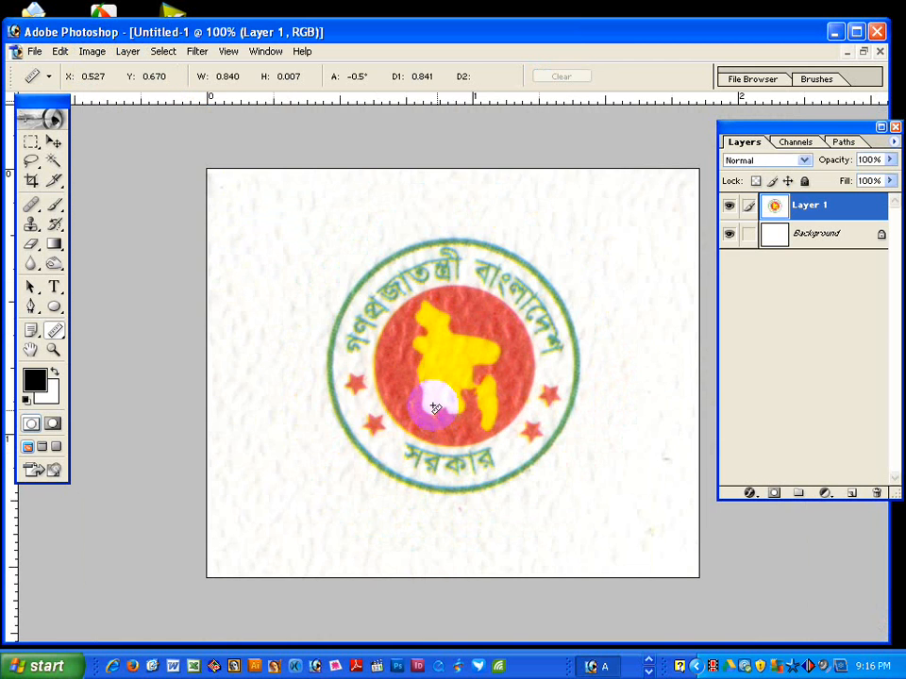
key("ctrl+s")
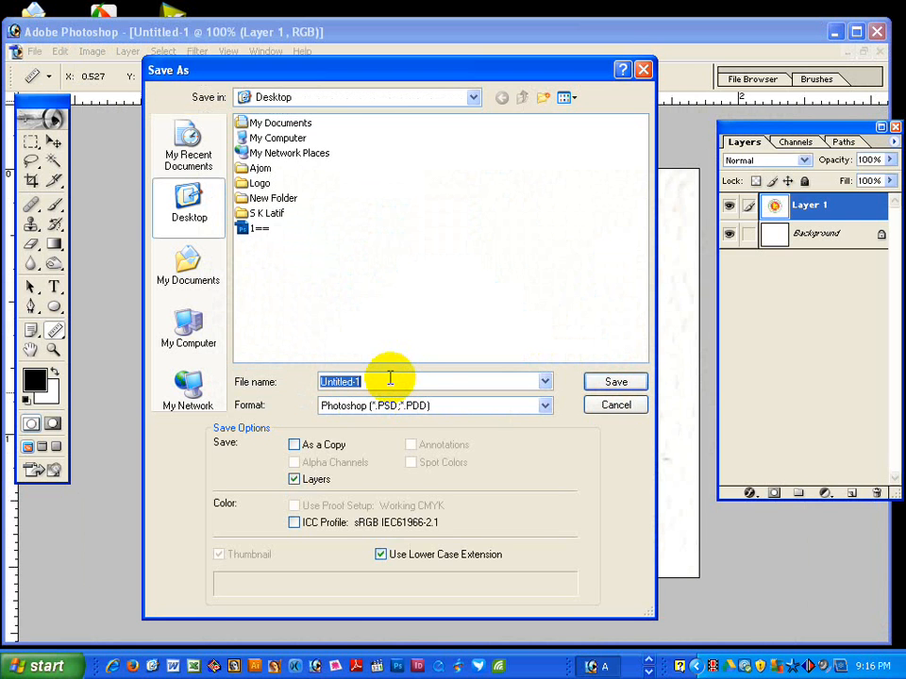
type("2222")
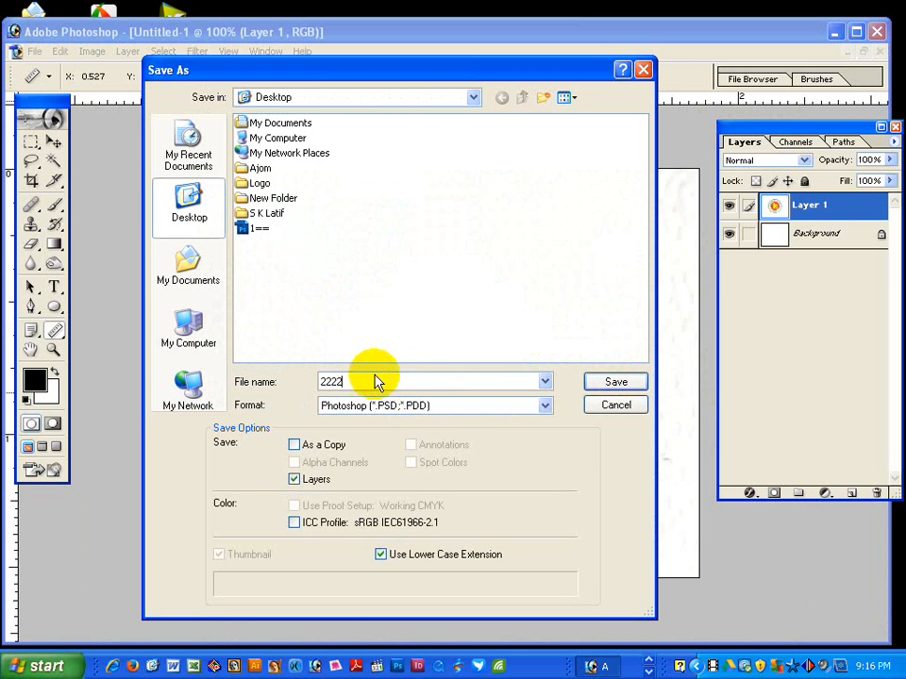
left_click(615, 381)
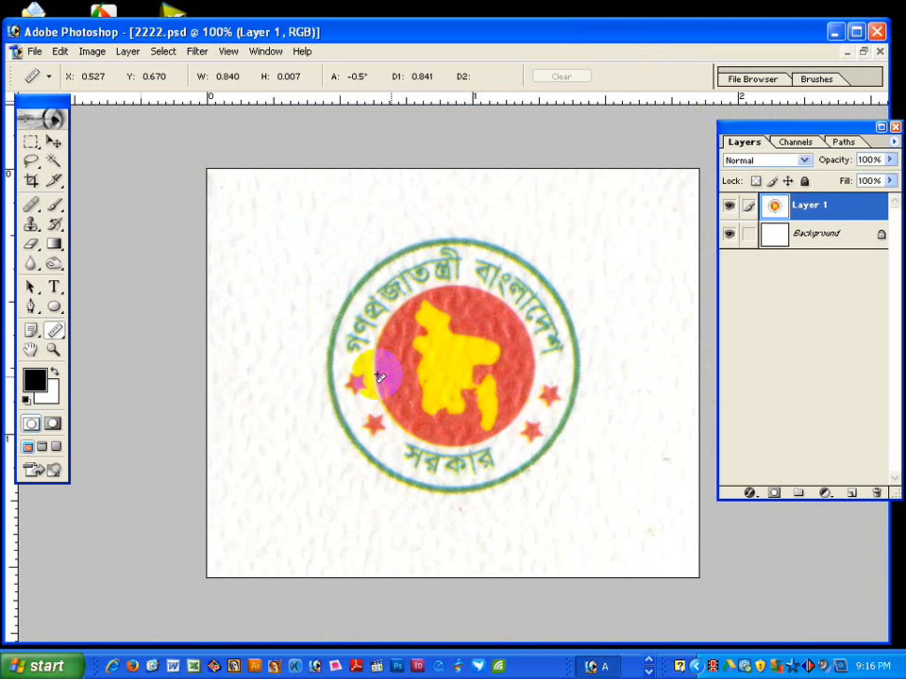
Crop the image to a rectangular selection drawn closely around the seal.
left_click(31, 142)
left_click_drag(269, 207, 638, 539)
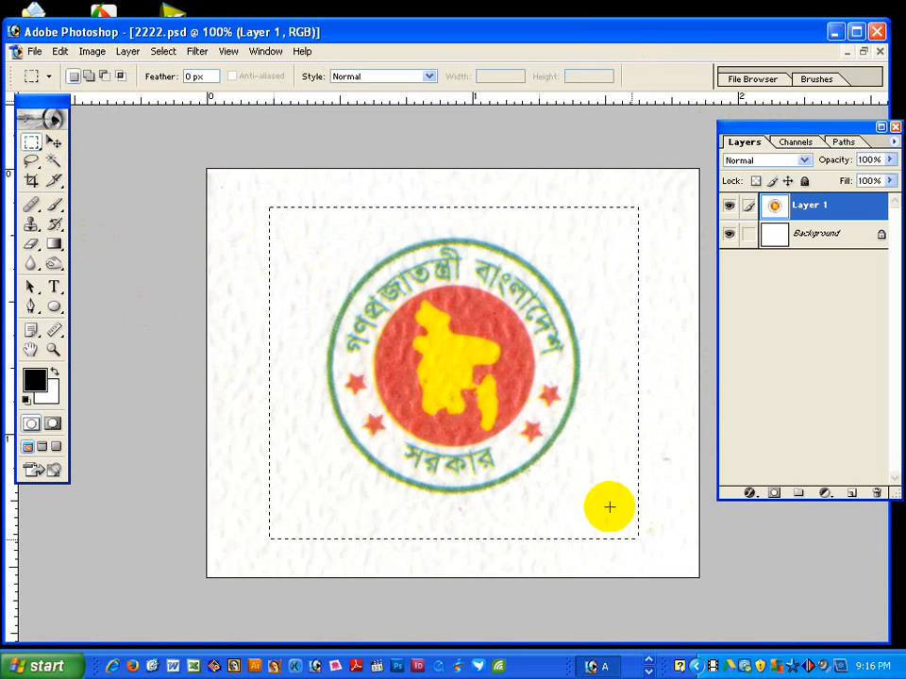
left_click(92, 51)
left_click(108, 214)
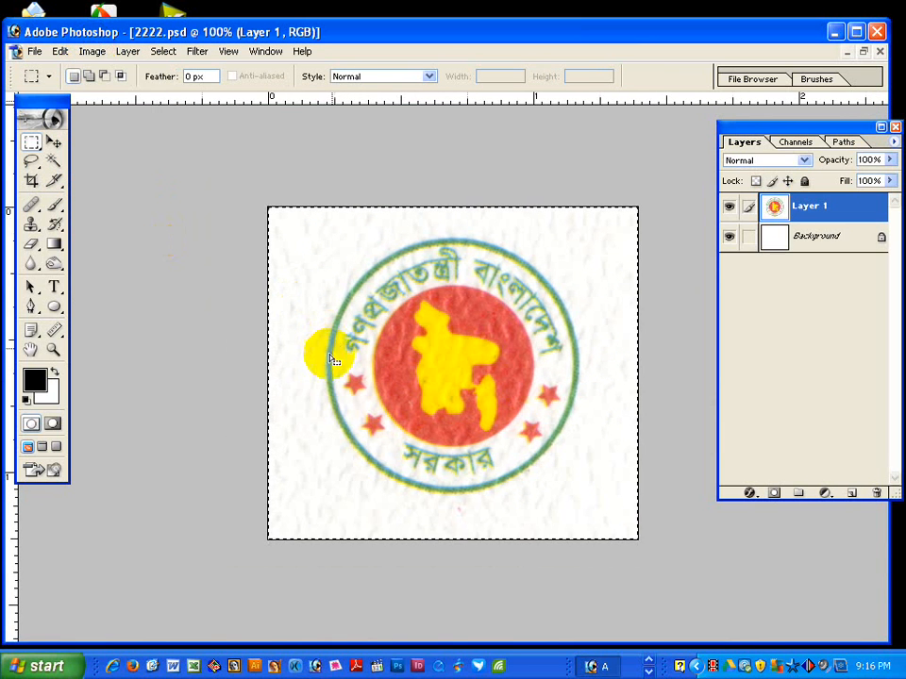
Start a Pen path on the yellow map at its upper tip and trace the right slope down to the narrow neck.
left_click(54, 141)
left_click(572, 391, "ctrl")
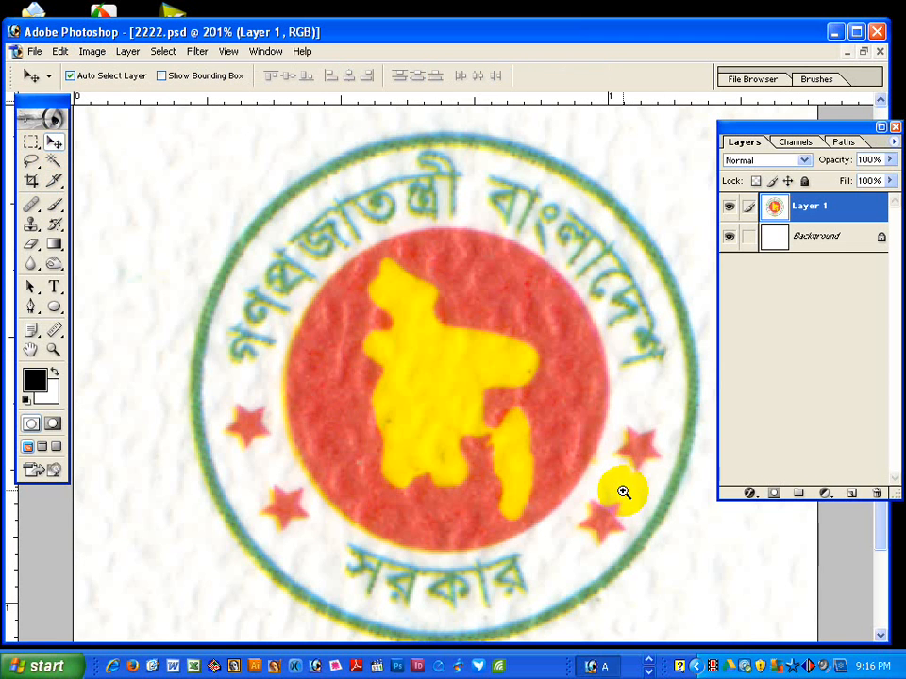
left_click_drag(424, 455, 416, 448)
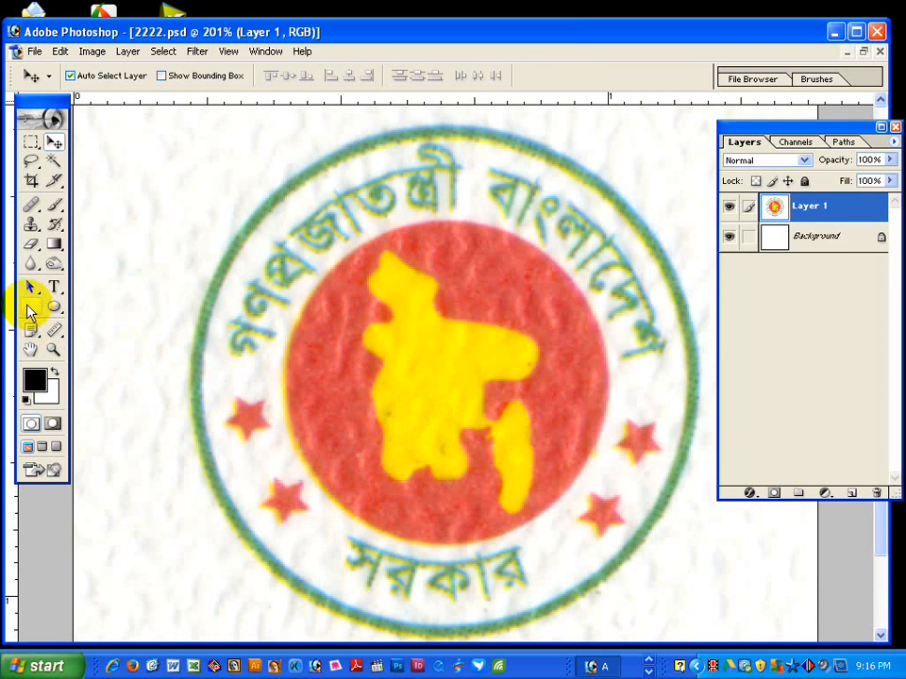
left_click(31, 308)
left_click_drag(329, 195, 540, 437)
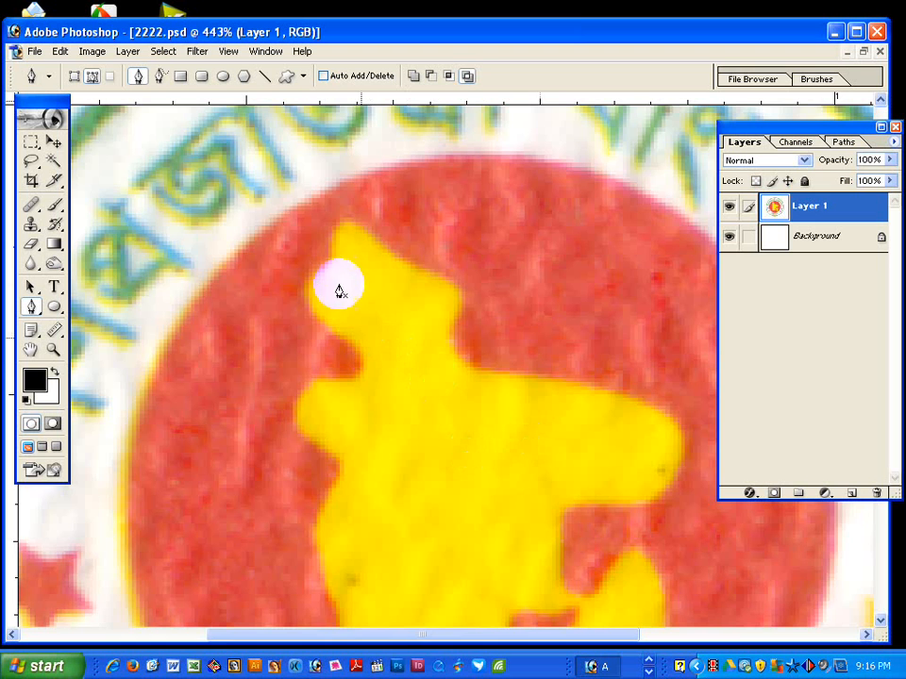
left_click(334, 245)
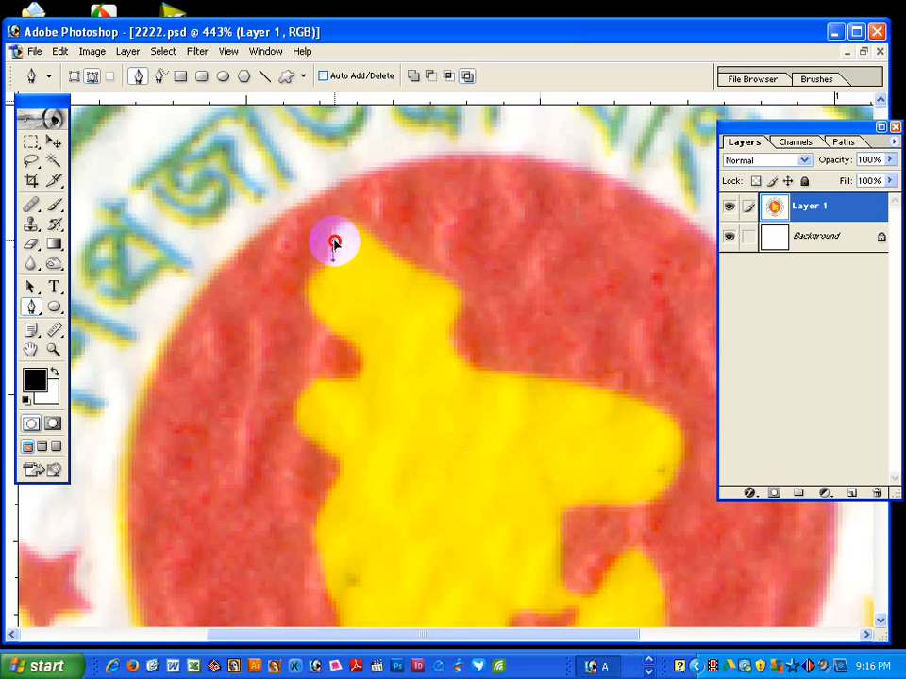
left_click(370, 242)
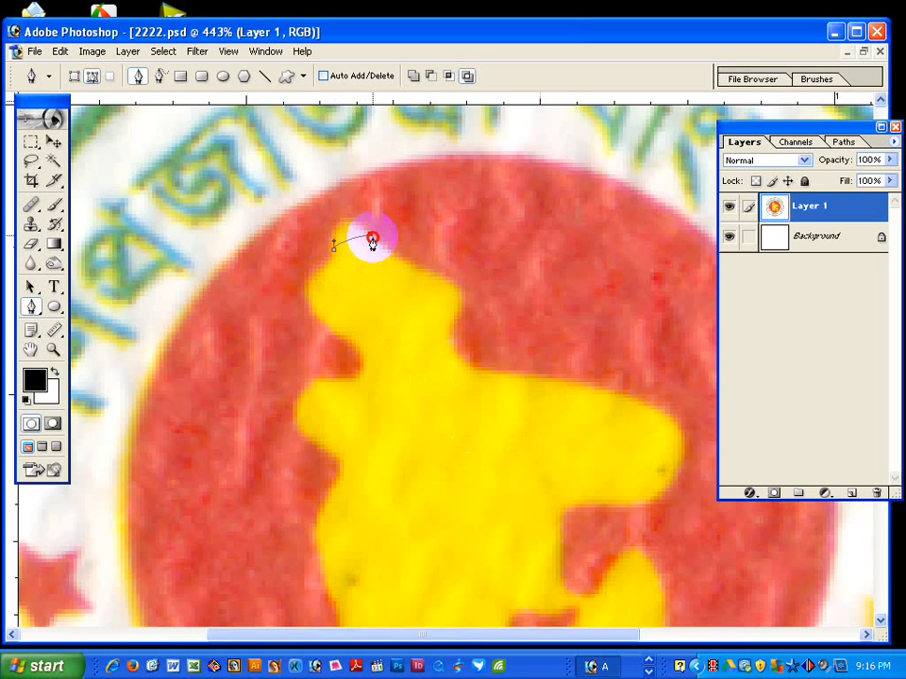
left_click_drag(372, 242, 338, 205)
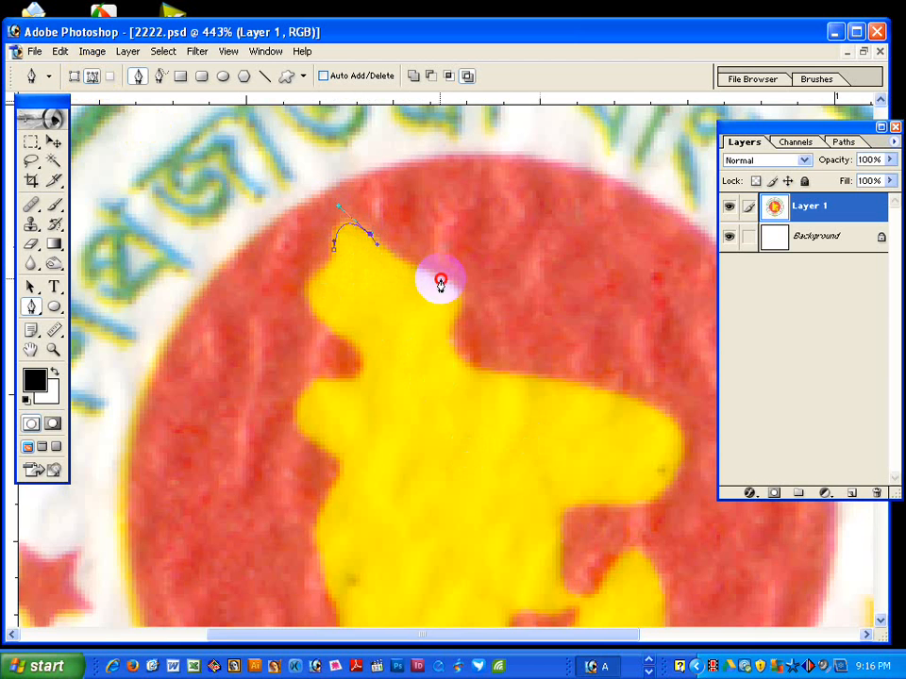
left_click_drag(447, 284, 396, 265)
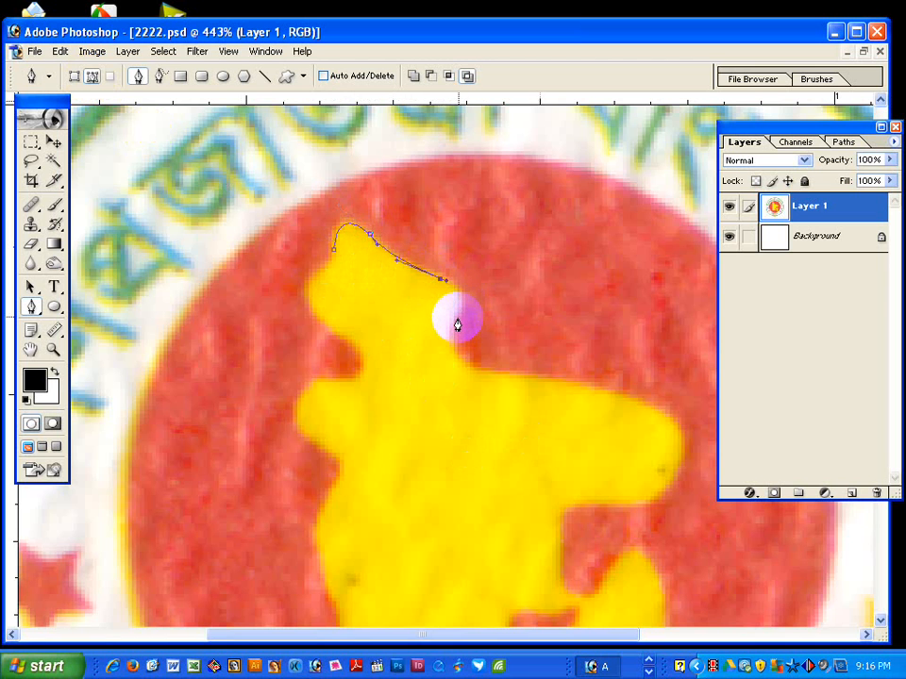
left_click_drag(453, 322, 474, 296)
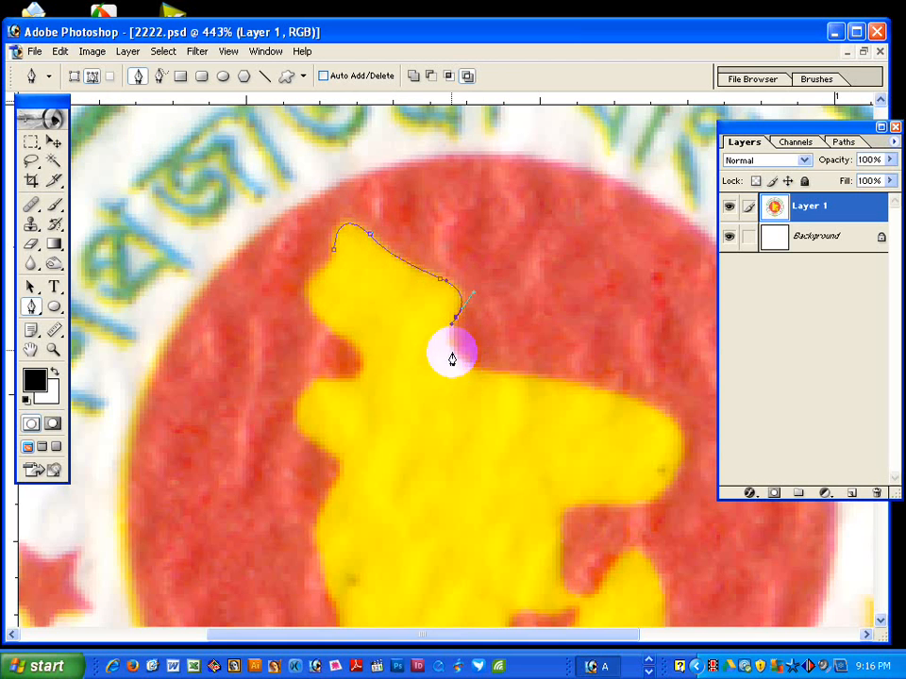
Continue the Pen path from the neck along the upper edge of the map's right arm and around its rounded end.
left_click_drag(488, 374, 449, 368)
left_click_drag(450, 327, 447, 338)
left_click_drag(615, 423, 435, 347)
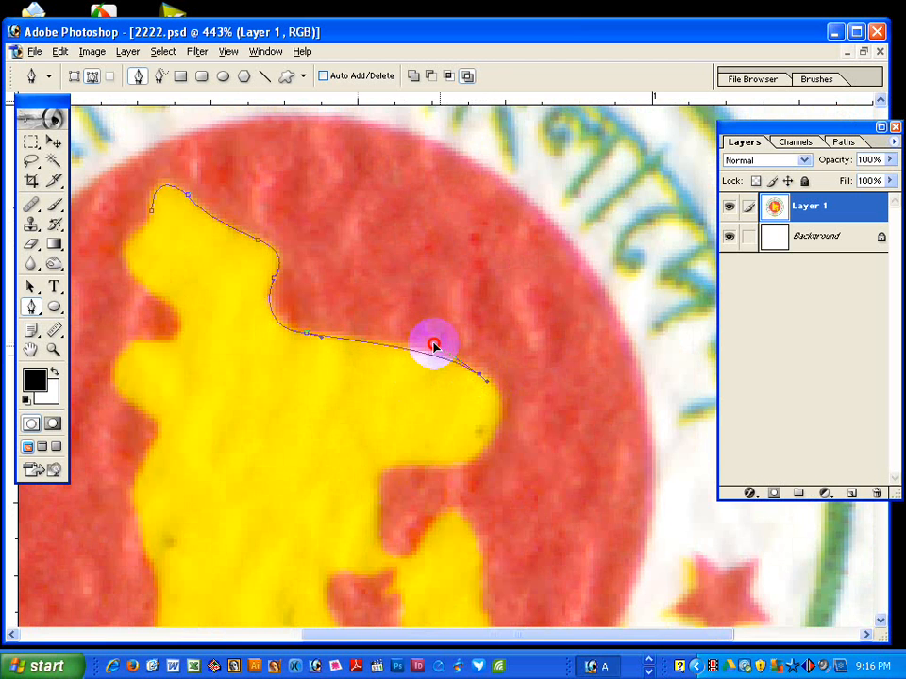
left_click_drag(504, 417, 509, 351)
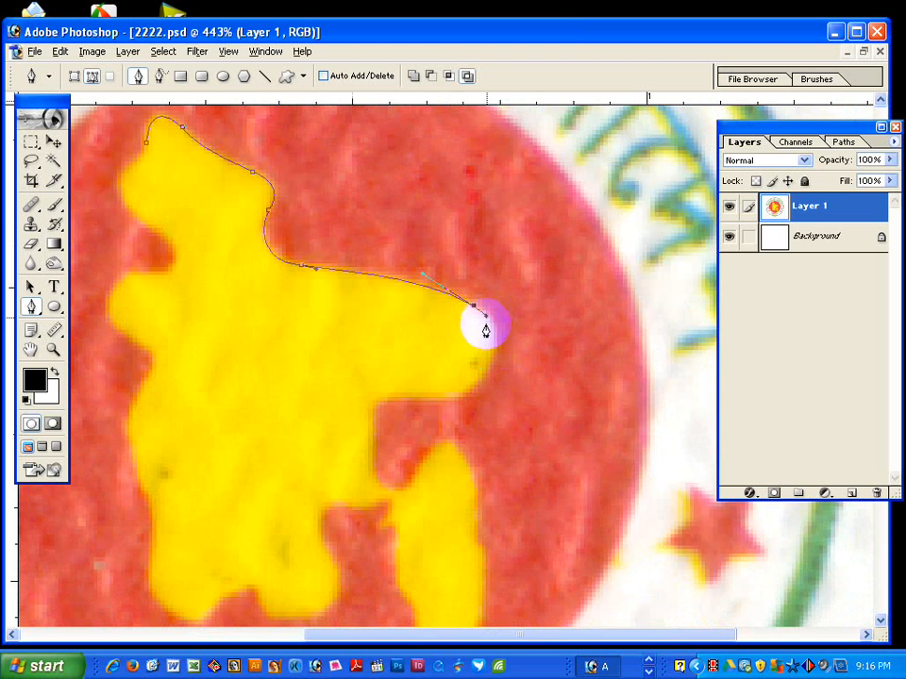
left_click_drag(442, 398, 495, 392)
left_click_drag(488, 317, 510, 326)
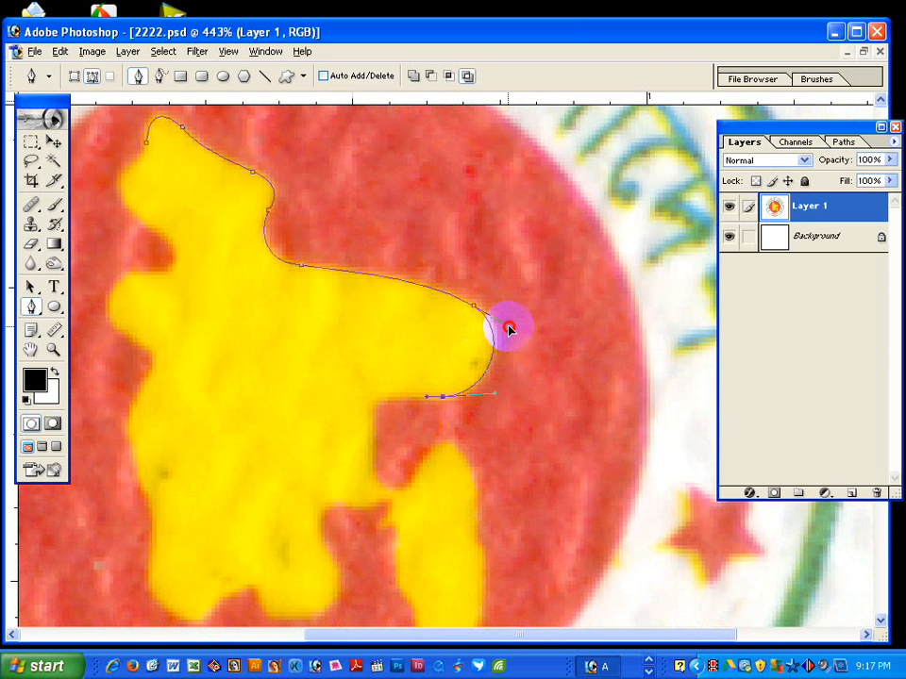
Trace the Pen path around the red inlet below the right arm and over the top of the map's lower-right strip.
left_click_drag(511, 429, 564, 405)
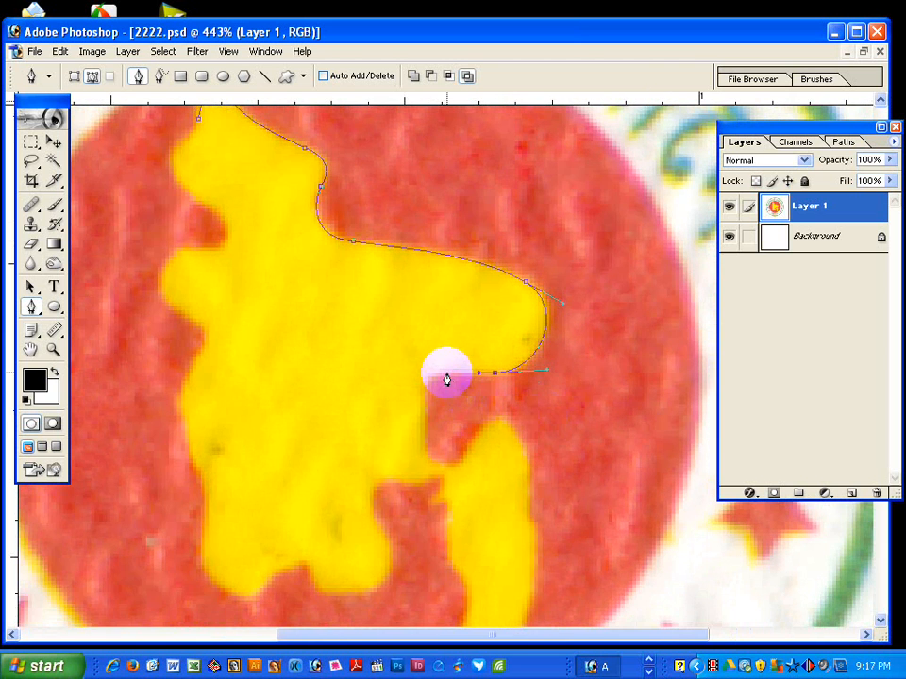
left_click_drag(445, 374, 424, 406)
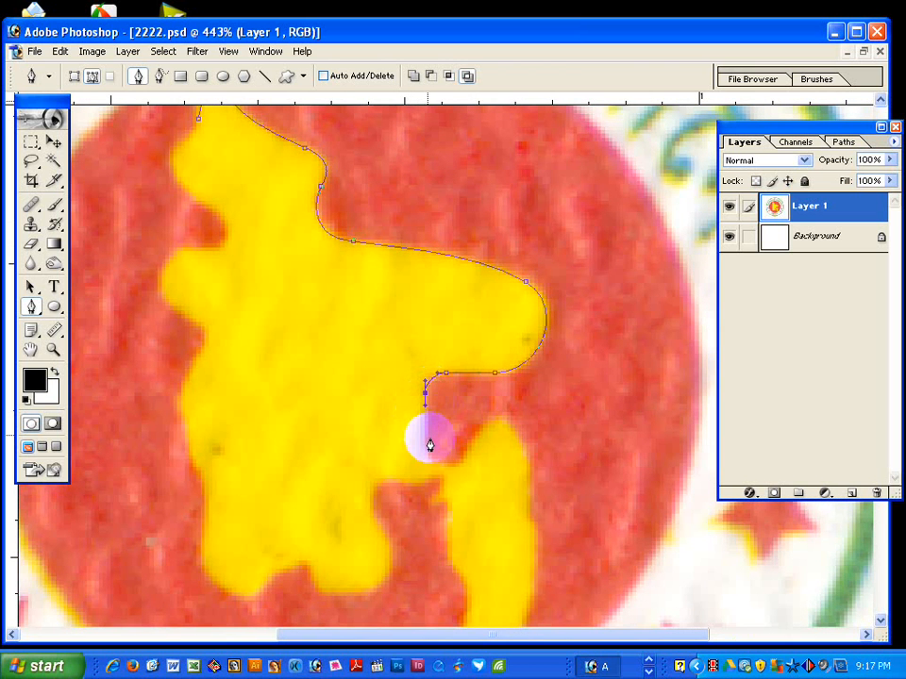
left_click_drag(471, 497, 431, 413)
left_click_drag(512, 371, 500, 344)
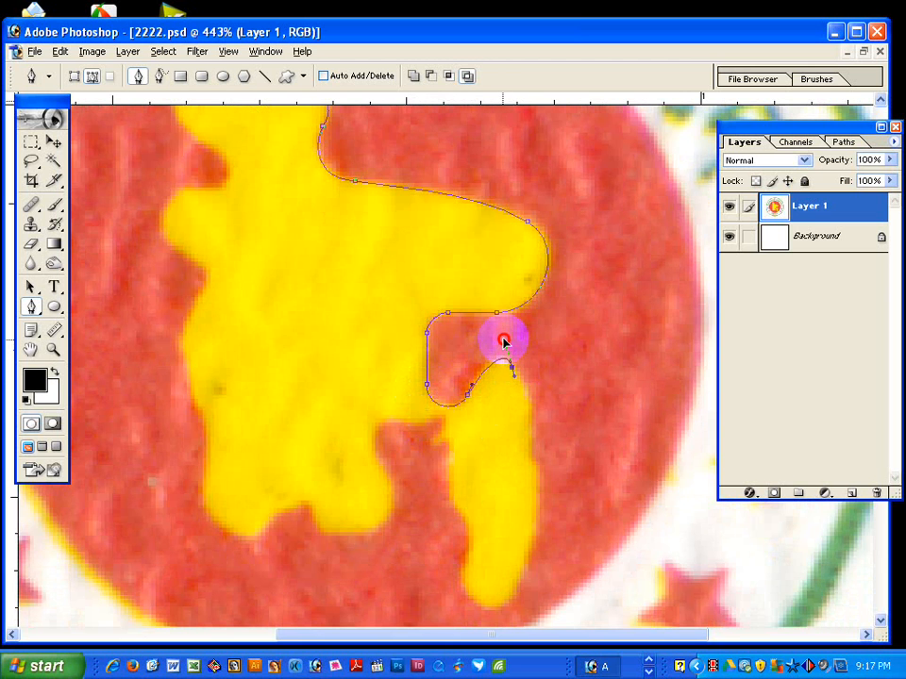
Trace the Pen path down the right edge of the map's lower-right strip and around its rounded lower end.
left_click_drag(529, 466, 477, 356)
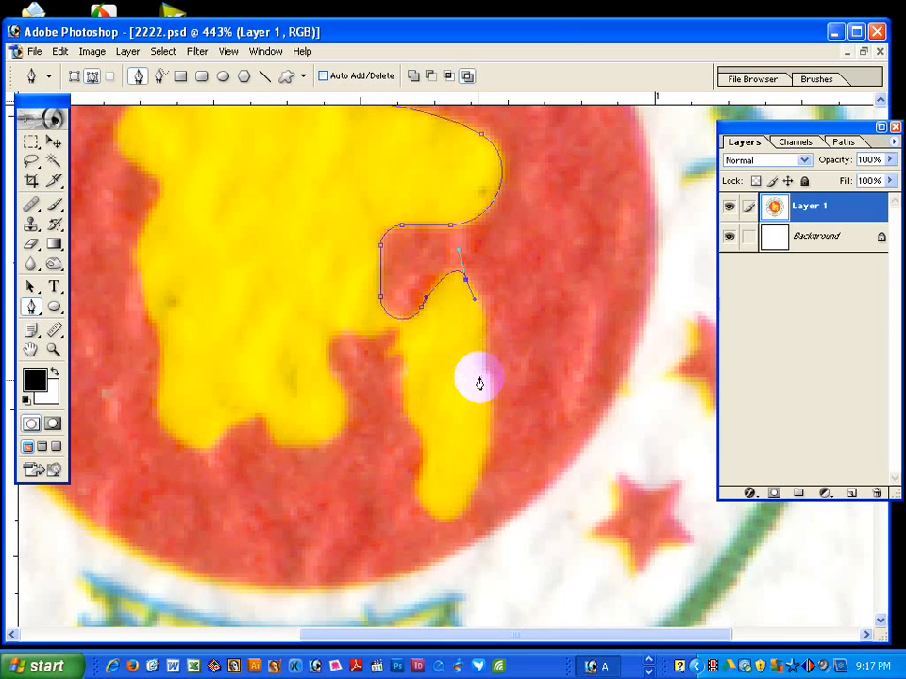
left_click_drag(484, 360, 488, 305)
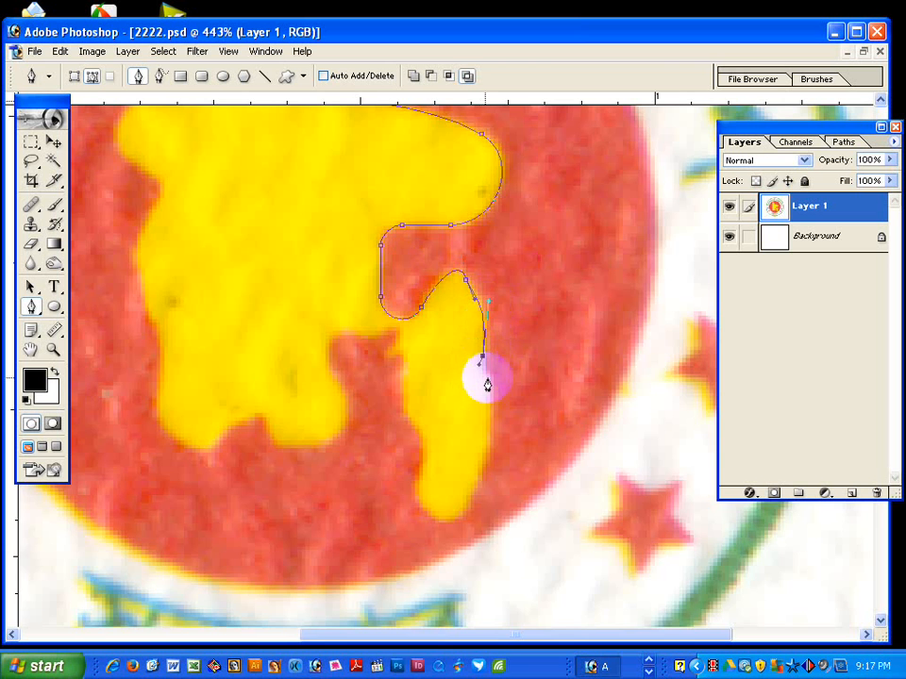
left_click_drag(488, 377, 496, 383)
left_click_drag(505, 439, 506, 368)
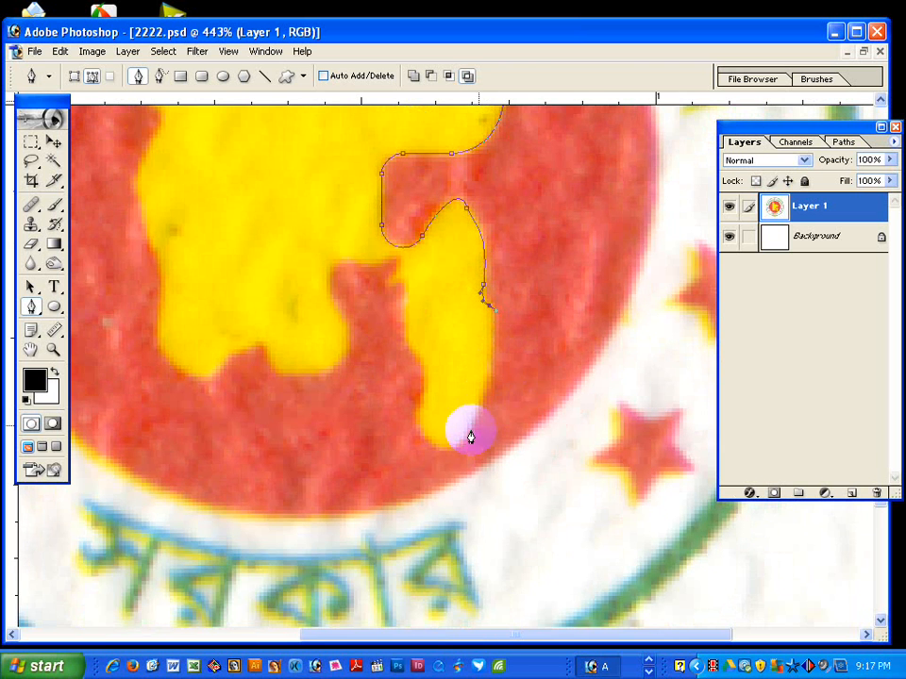
left_click_drag(463, 440, 496, 385)
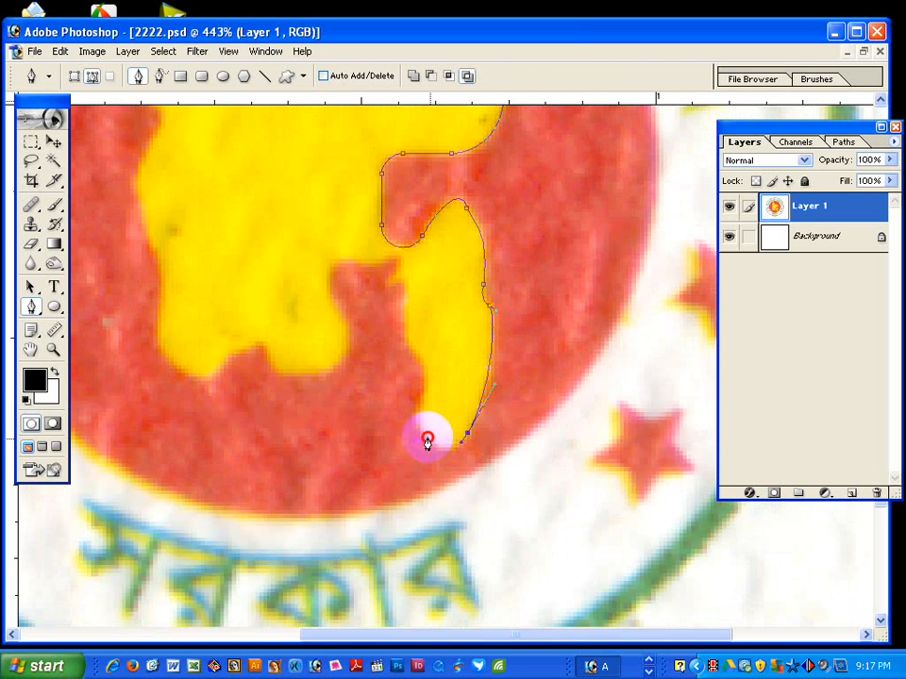
left_click_drag(426, 442, 447, 459)
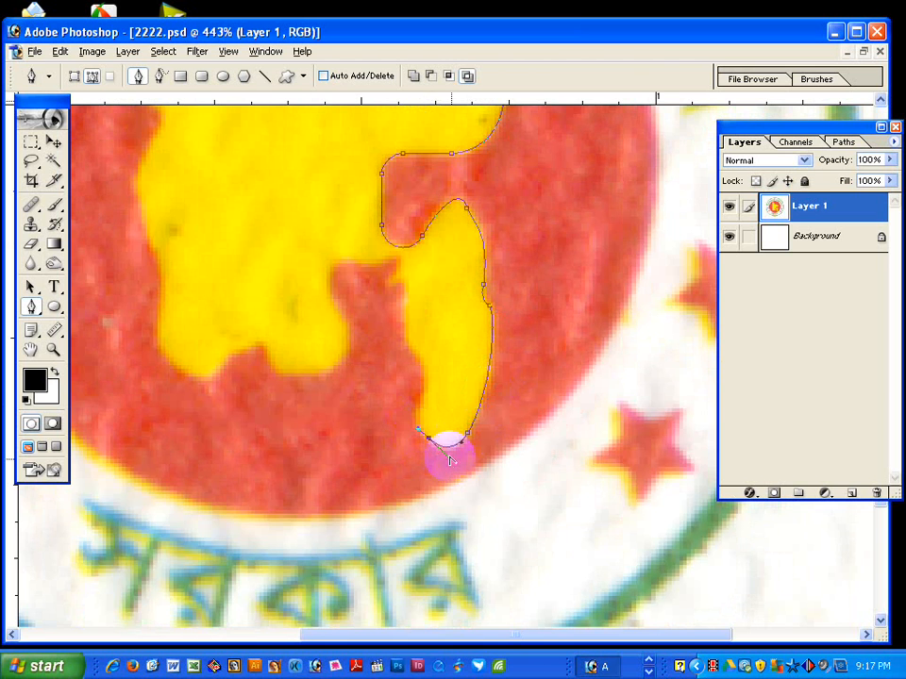
Continue the Pen path up the strip's left edge, around the small notch and into the gap beside the main body.
left_click_drag(424, 403, 402, 337)
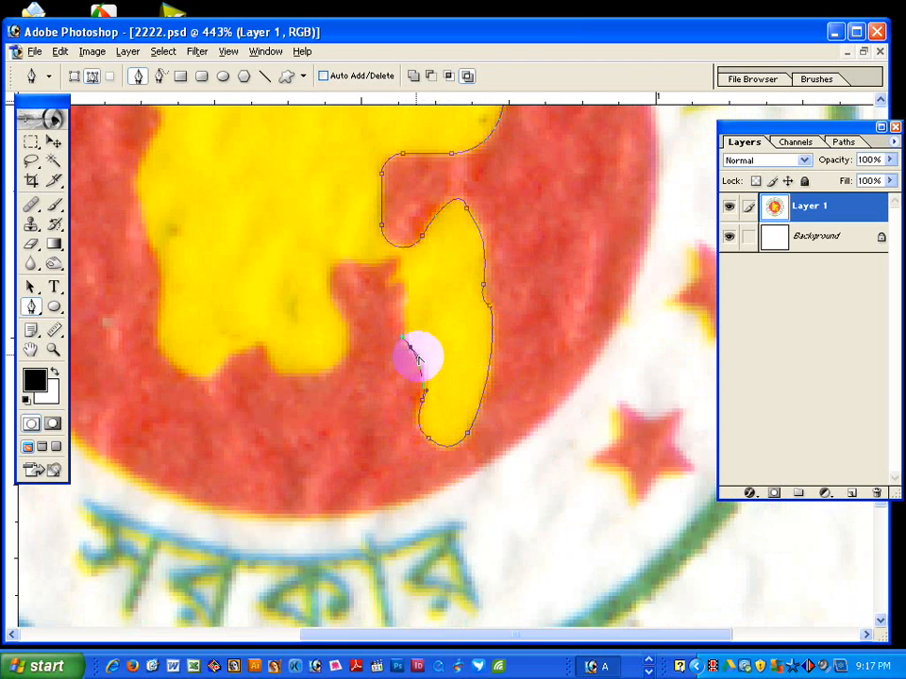
left_click(404, 292)
left_click_drag(394, 292, 416, 251)
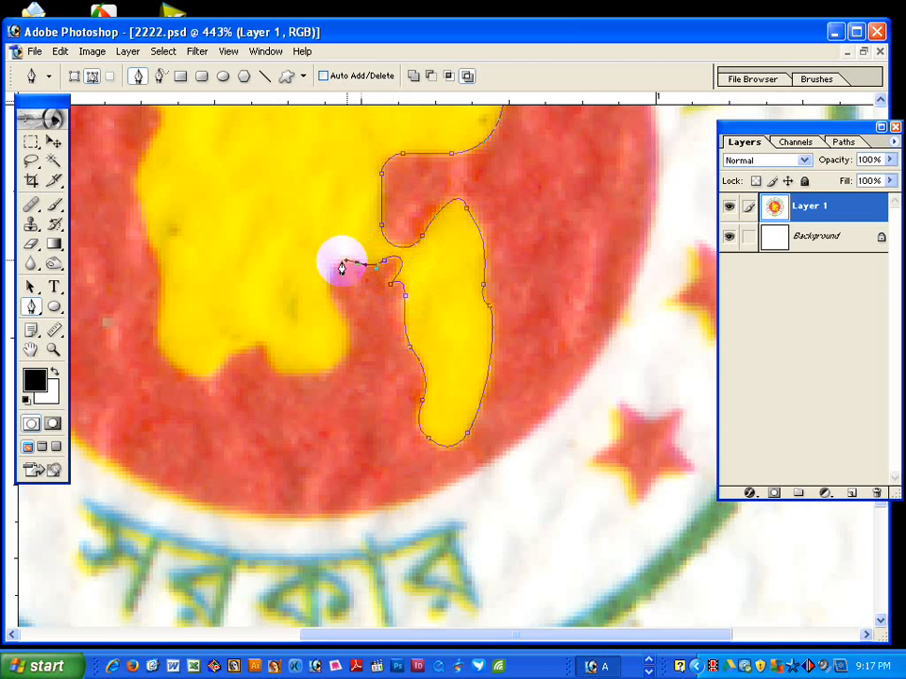
left_click_drag(345, 262, 318, 256)
left_click_drag(372, 359, 381, 311)
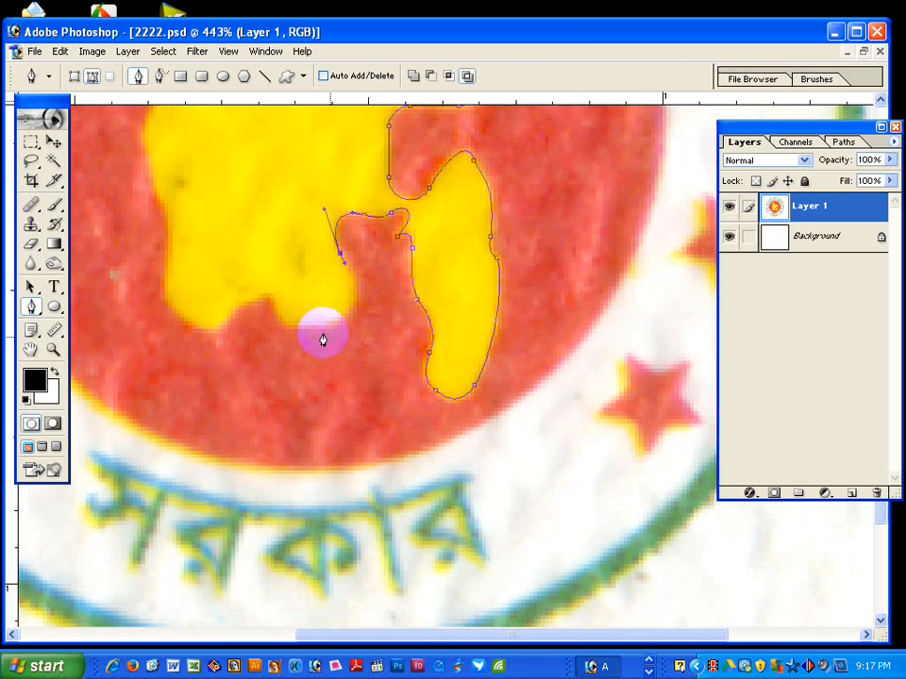
Trace the Pen path around the map's two bottom lobes and up the lower part of its left edge.
left_click_drag(318, 325, 352, 379)
left_click_drag(325, 332, 265, 342)
scroll(289, 320, "up", 2)
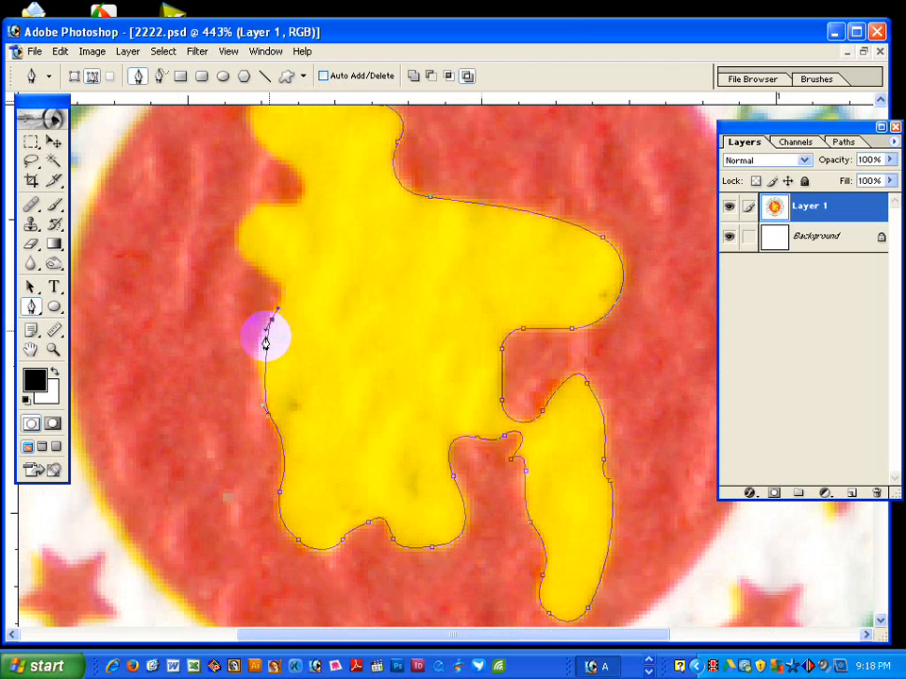
left_click(267, 396)
scroll(270, 366, "up", 1)
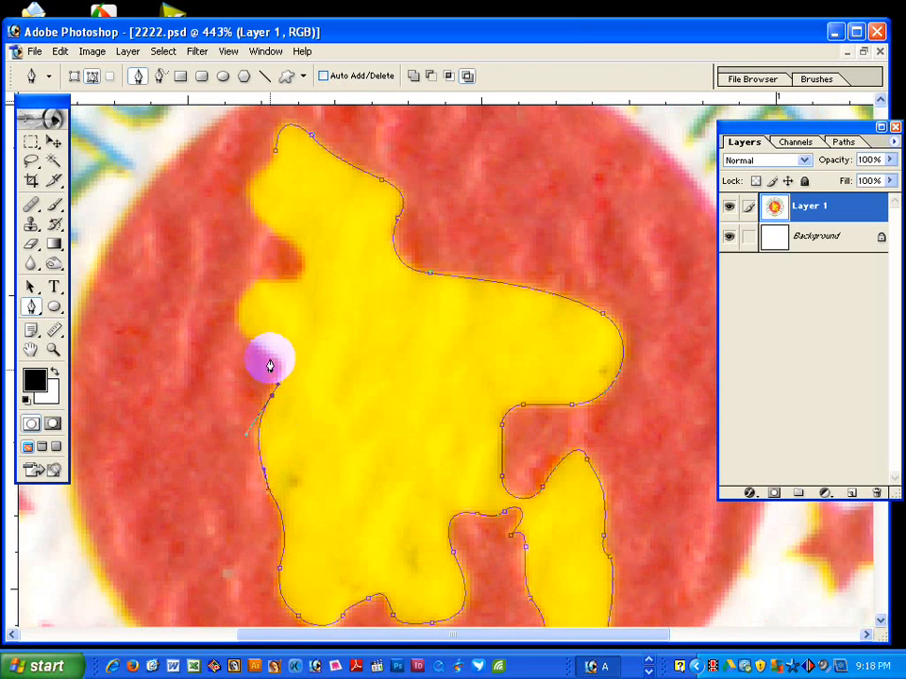
Trace the Pen path around the two bumps on the map's upper left side and close it at its starting point.
mouse_move(256, 350)
left_mouse_down()
mouse_move(246, 335)
mouse_move(271, 355)
left_mouse_up()
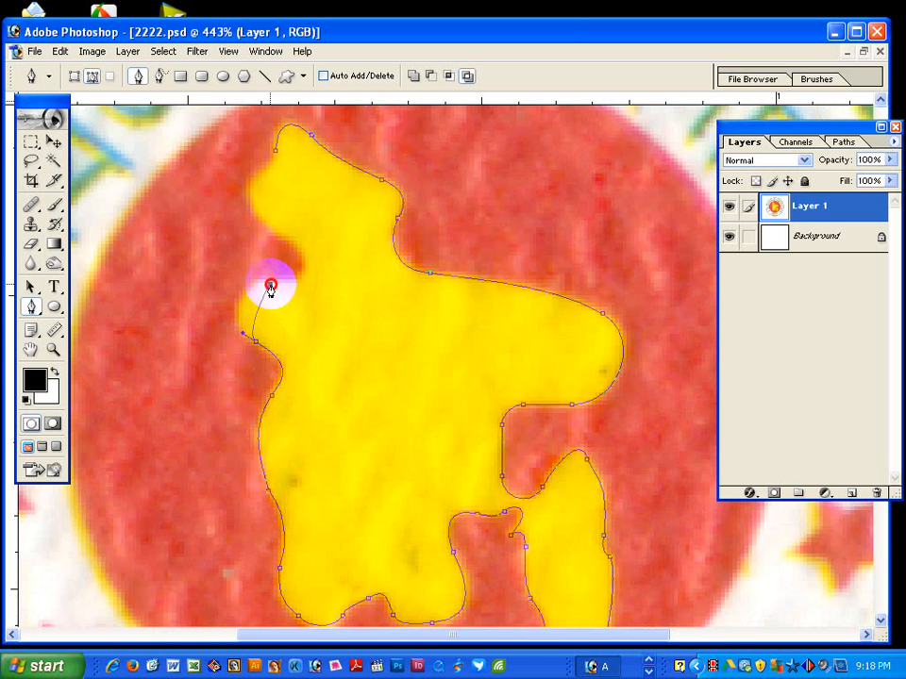
left_click_drag(232, 288, 228, 286)
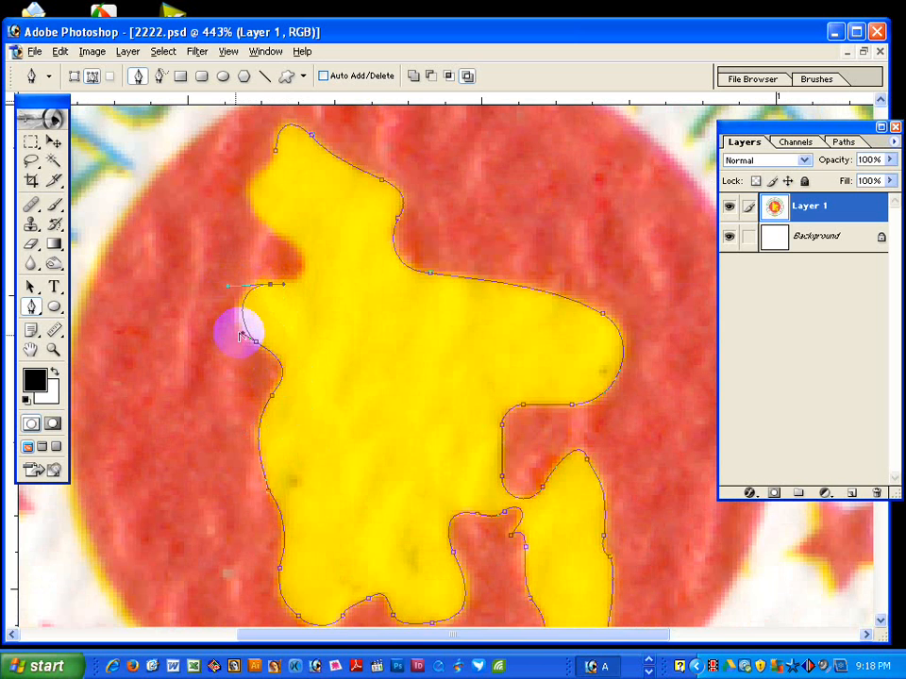
scroll(299, 363, "up", 1)
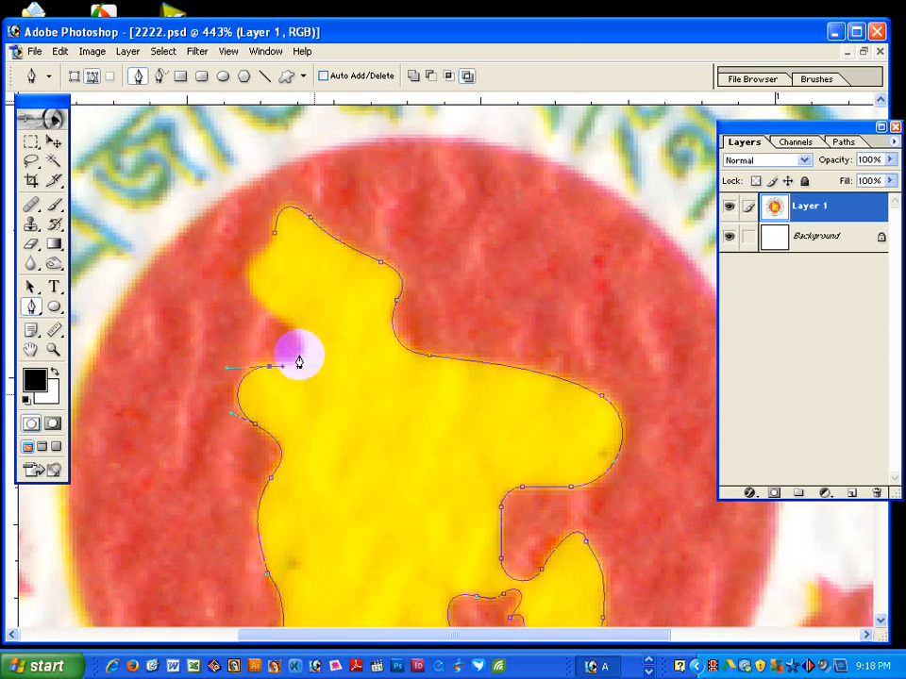
left_click_drag(295, 330, 280, 257)
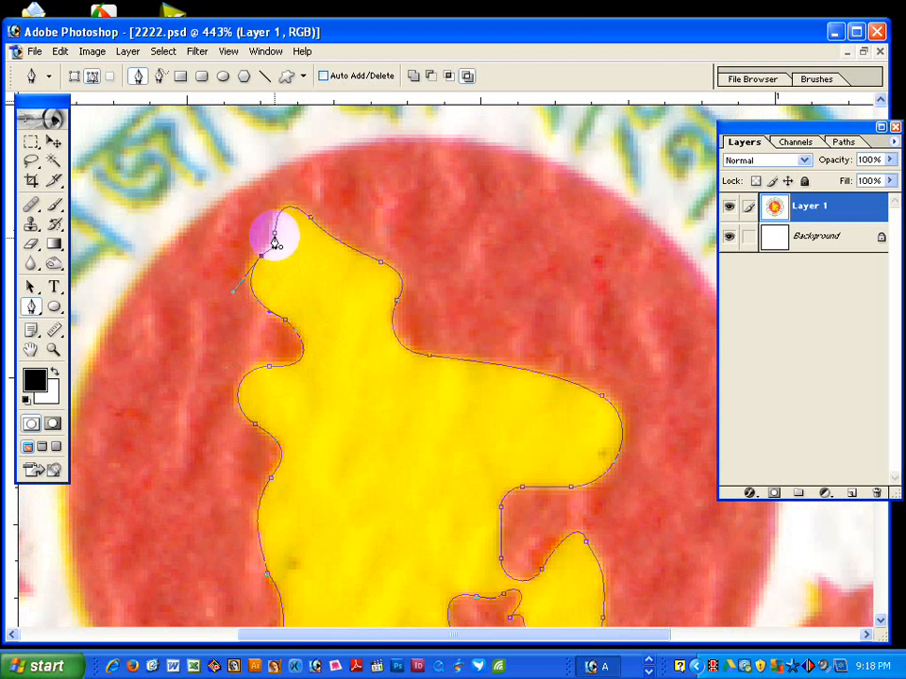
left_click(275, 234)
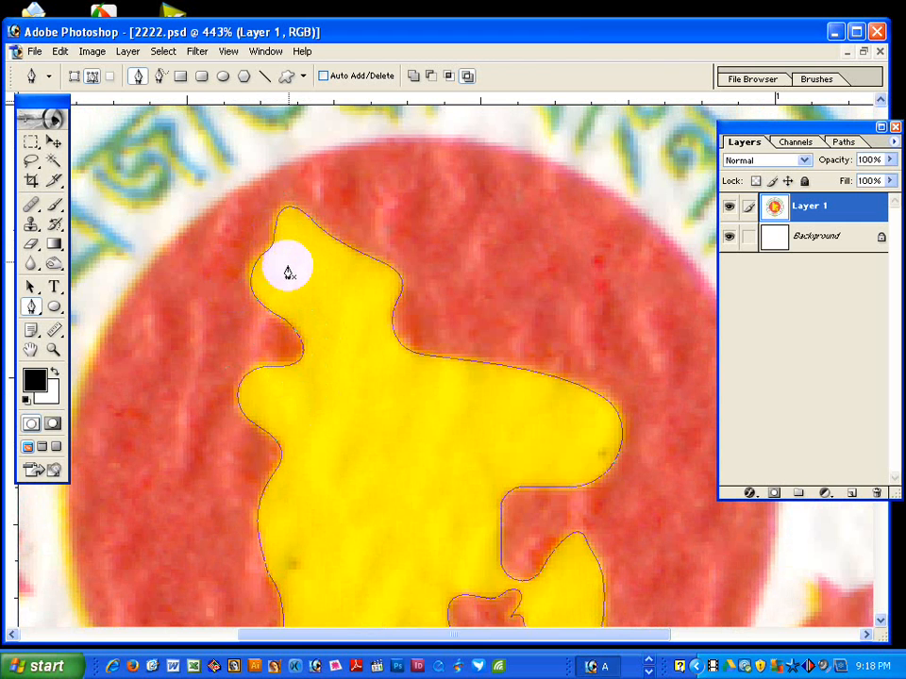
Select the entire closed map path, copy it and switch to Adobe Illustrator.
left_click(449, 464, "alt")
left_click(450, 463, "alt")
left_click(449, 463, "alt")
left_click(449, 464, "alt")
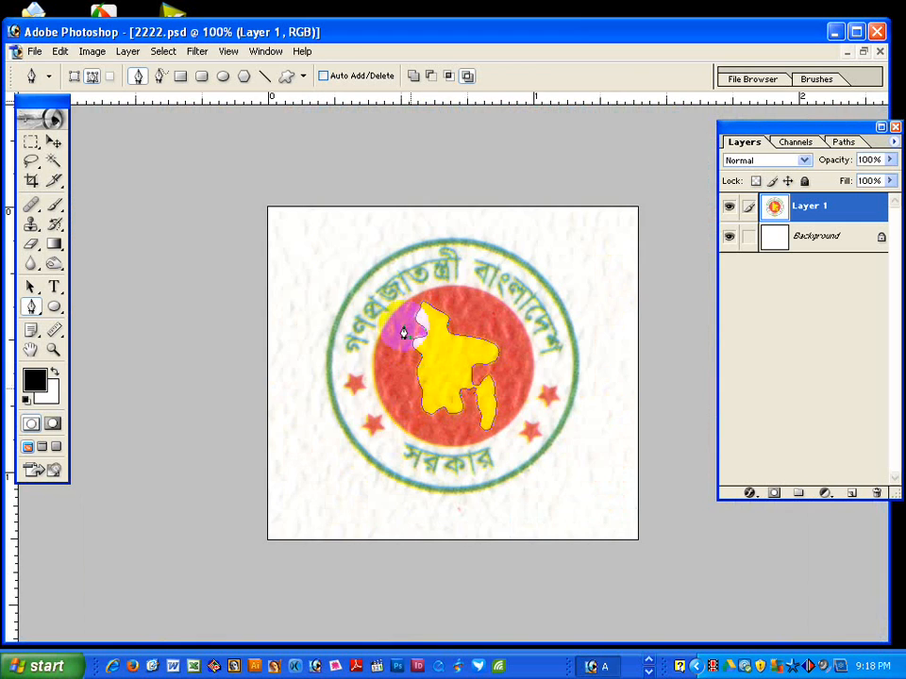
left_click_drag(646, 519, 645, 520)
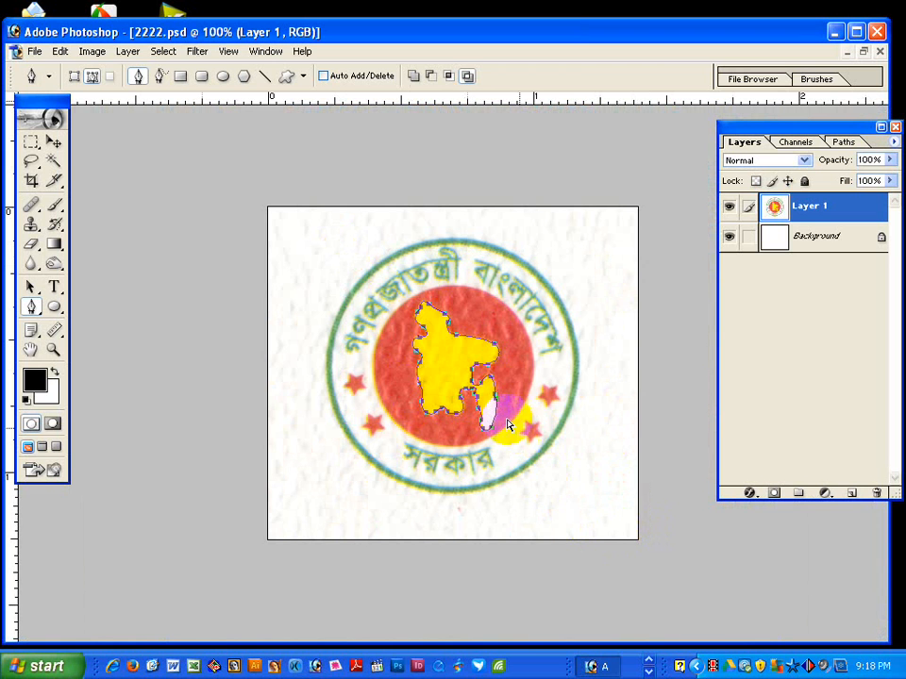
left_click(642, 669)
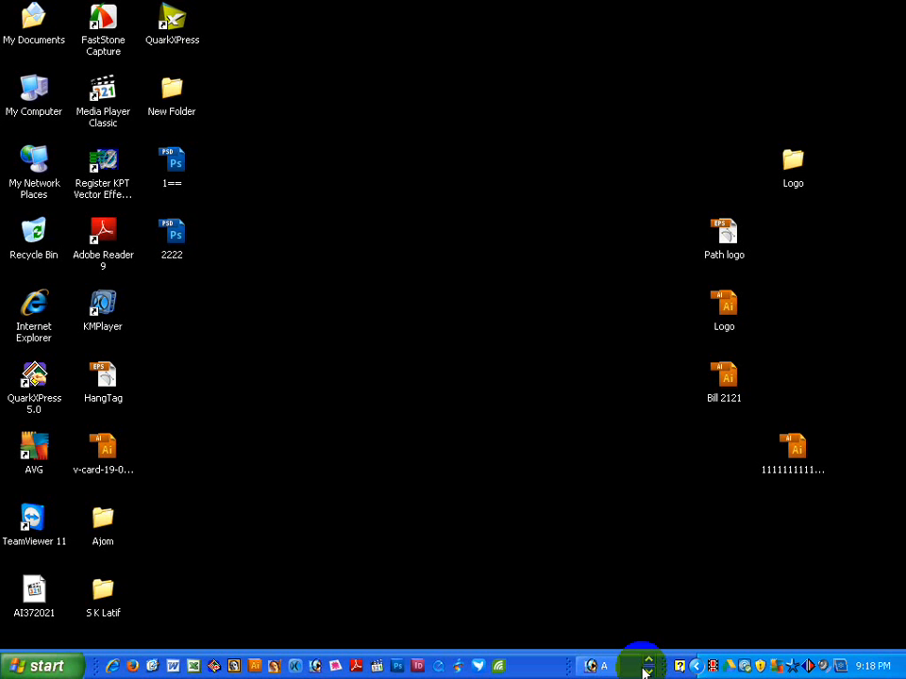
left_click(600, 667)
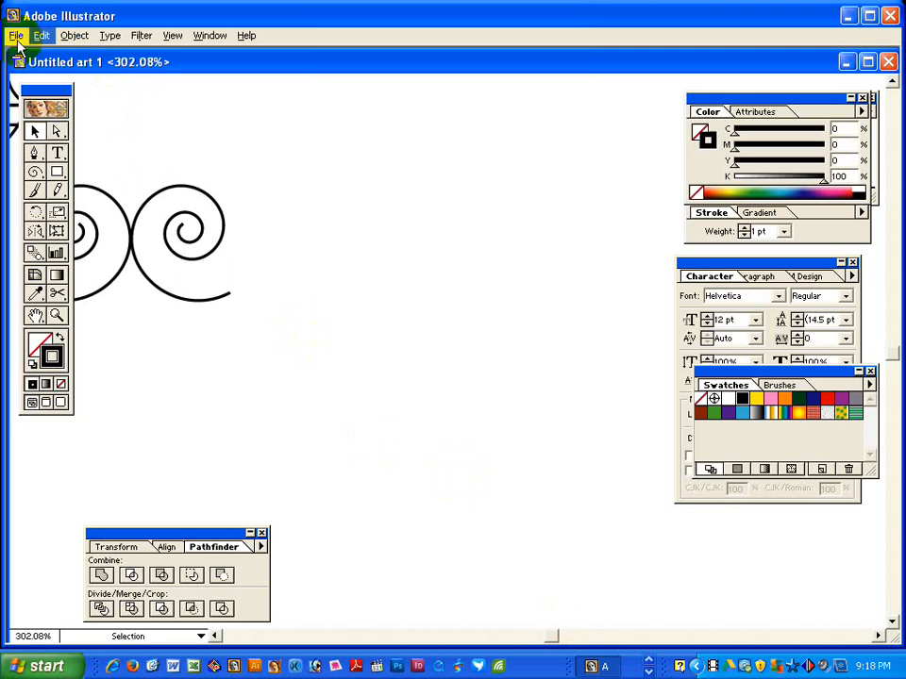
Place the file 2222 from the Desktop as a linked image and lock it.
left_click(16, 35)
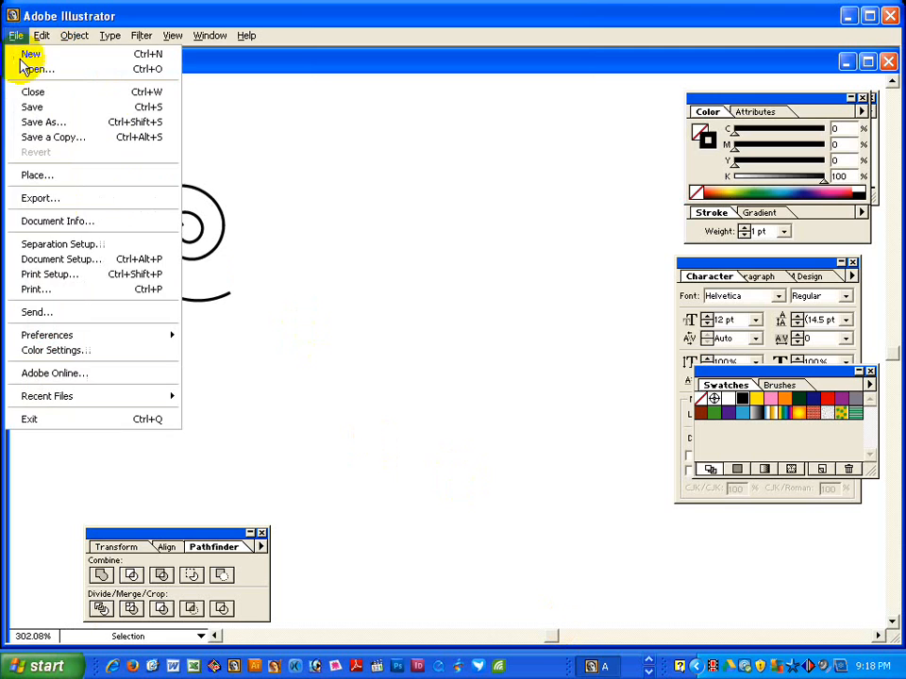
left_click(40, 175)
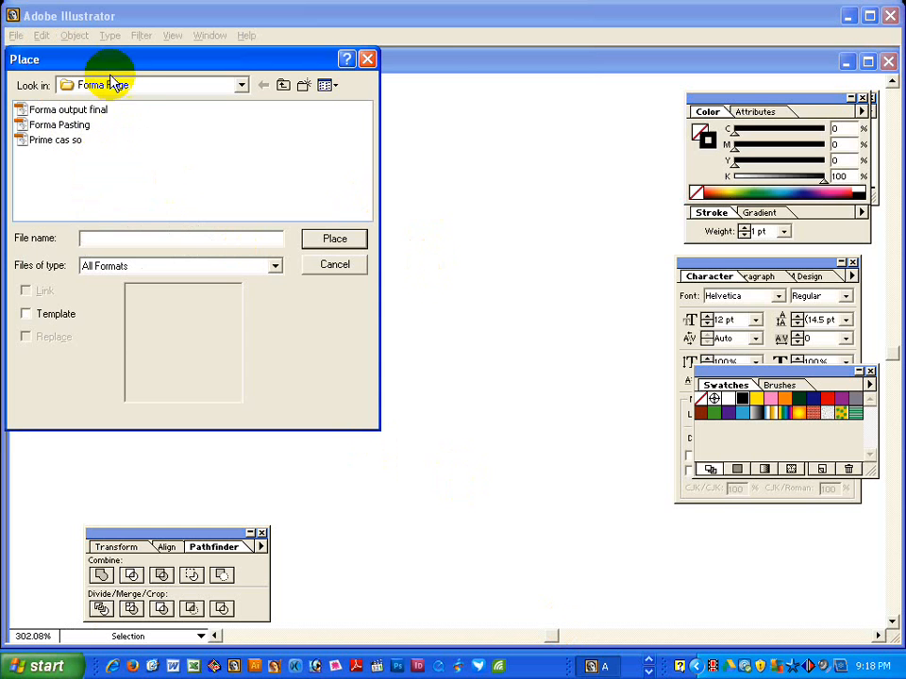
left_click(162, 90)
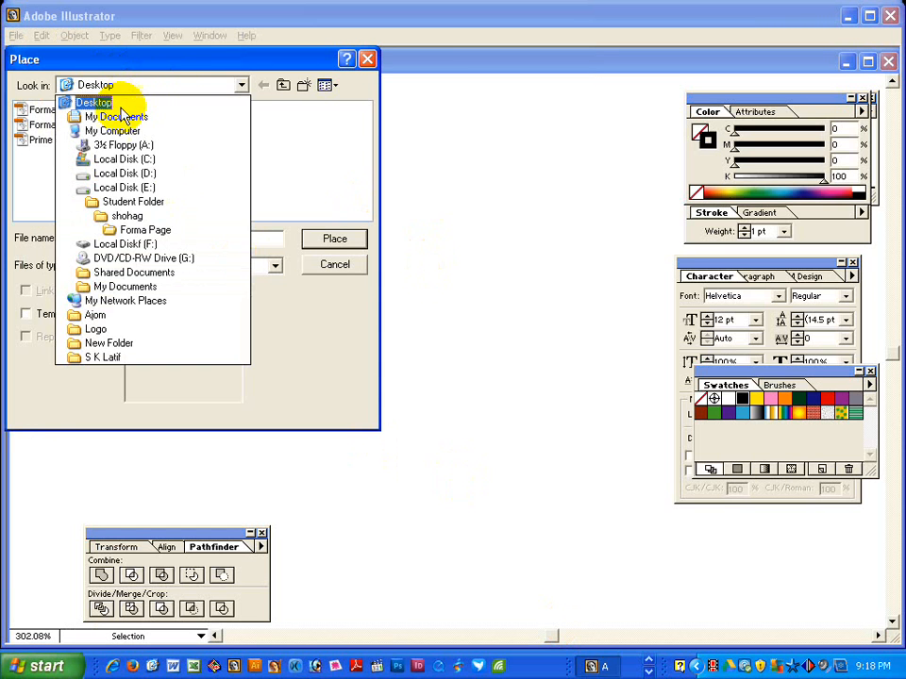
left_click(119, 104)
left_click(144, 140)
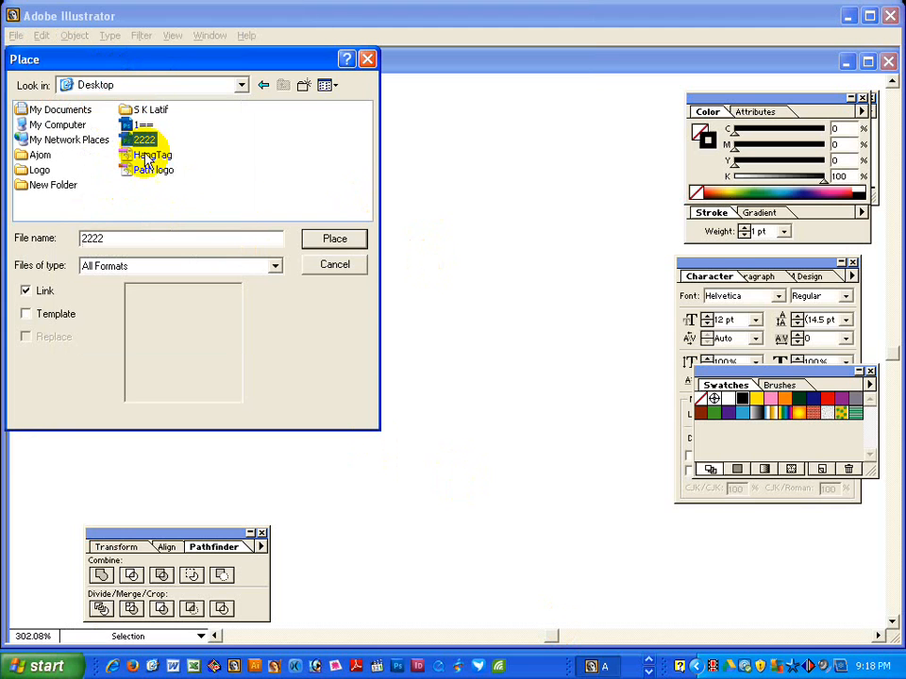
left_click(340, 239)
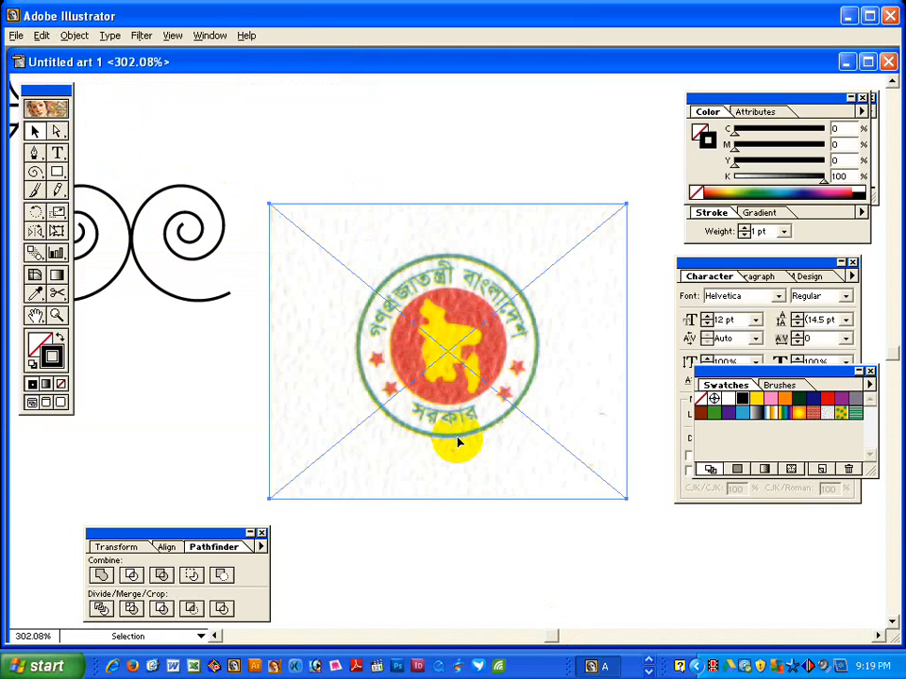
key("ctrl+2")
Paste the map path, give it a black stroke without fill, and align it over the yellow map in the placed seal.
left_click(424, 379)
left_click_drag(345, 226, 610, 503)
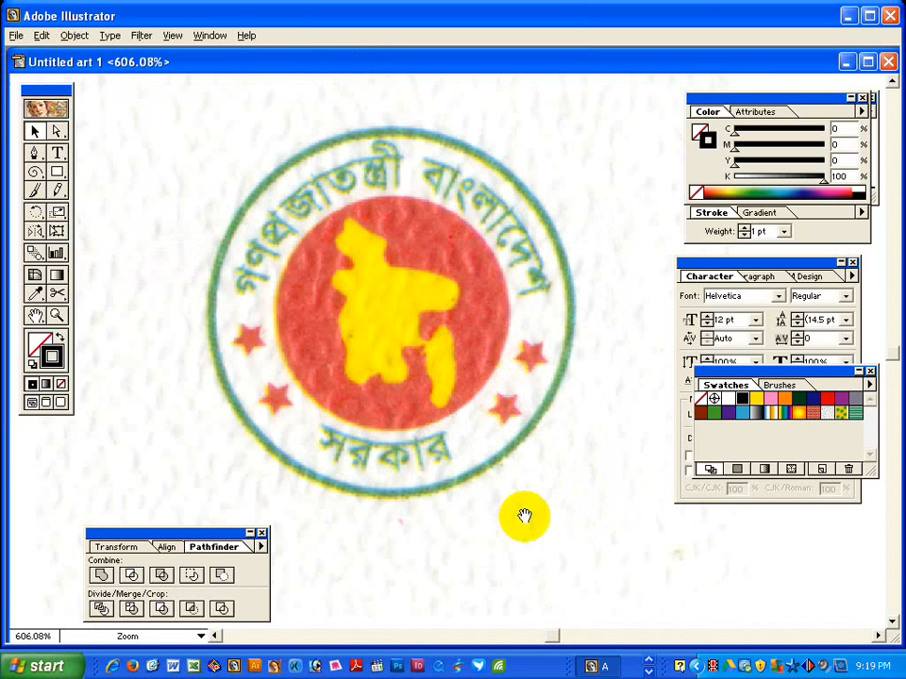
key("v")
key("ctrl+v")
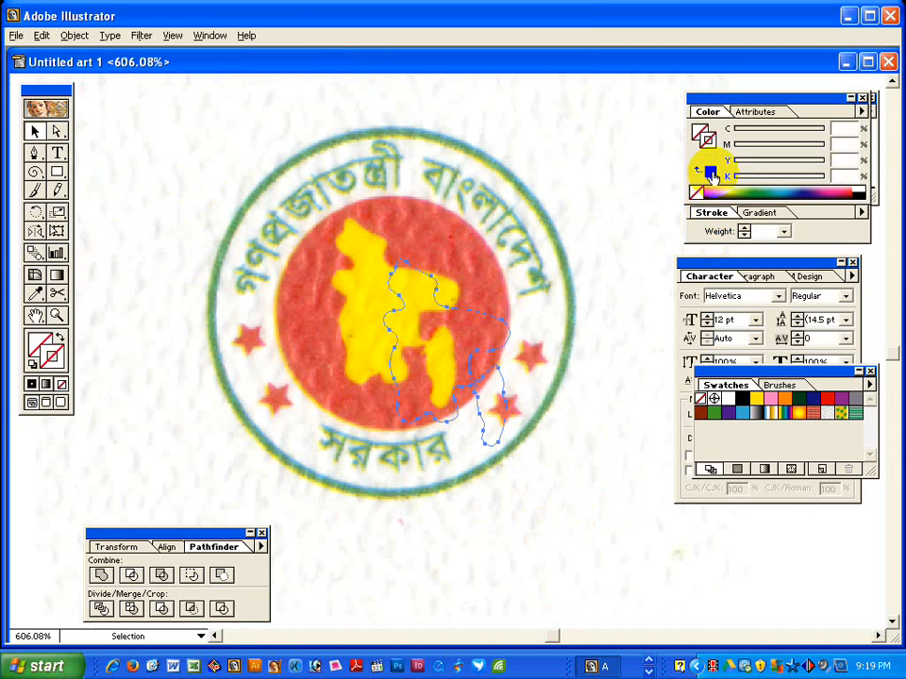
left_click(712, 176)
mouse_move(469, 316)
left_mouse_down()
mouse_move(405, 273)
mouse_move(411, 259)
mouse_move(414, 278)
left_mouse_up()
Set the map outline's stroke weight to 0.3 pt and deselect it.
left_click(753, 233)
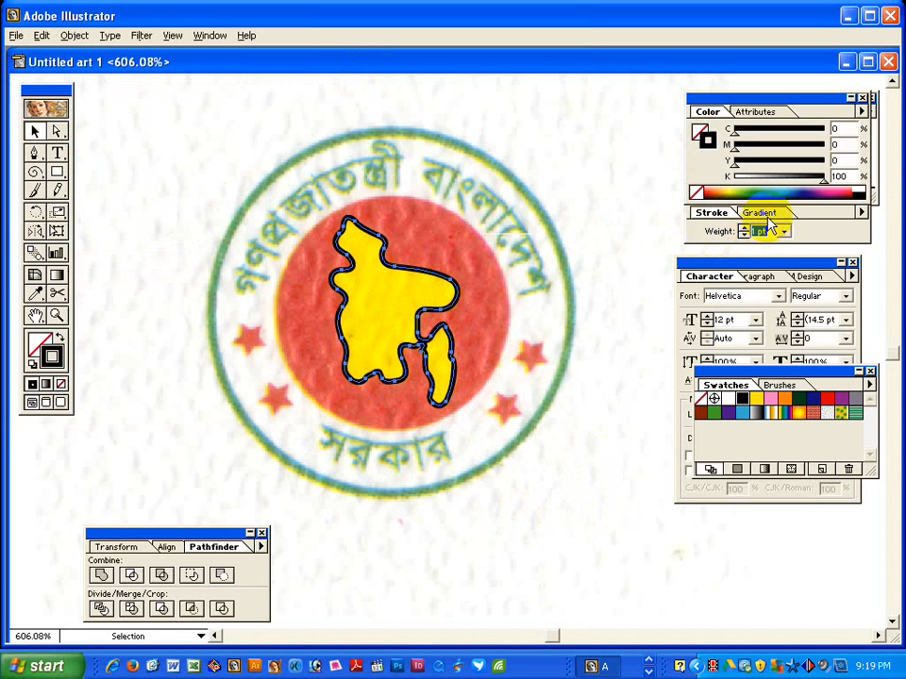
type(".3")
key("Return")
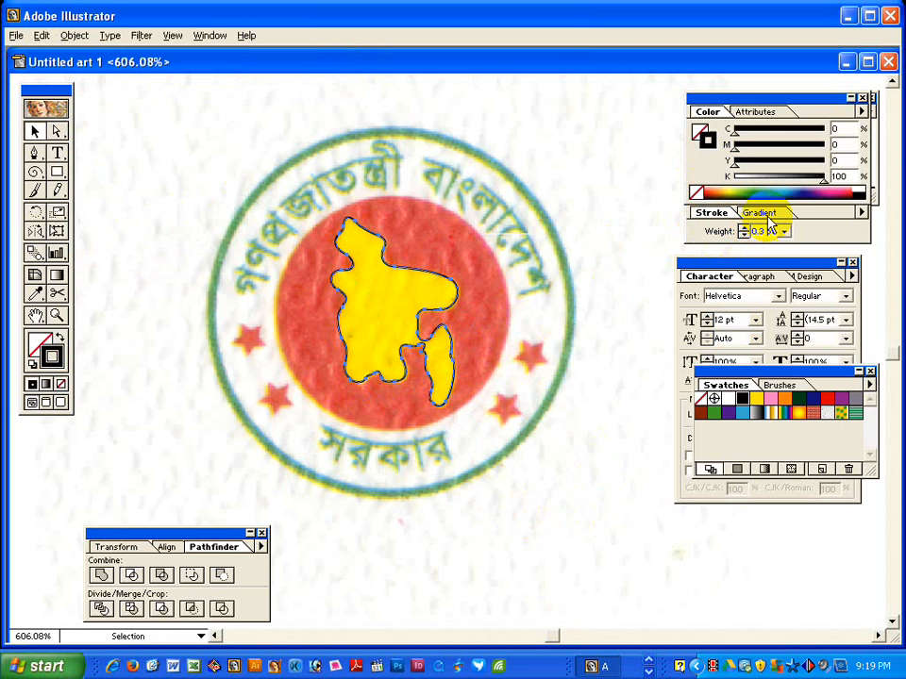
left_click(471, 234)
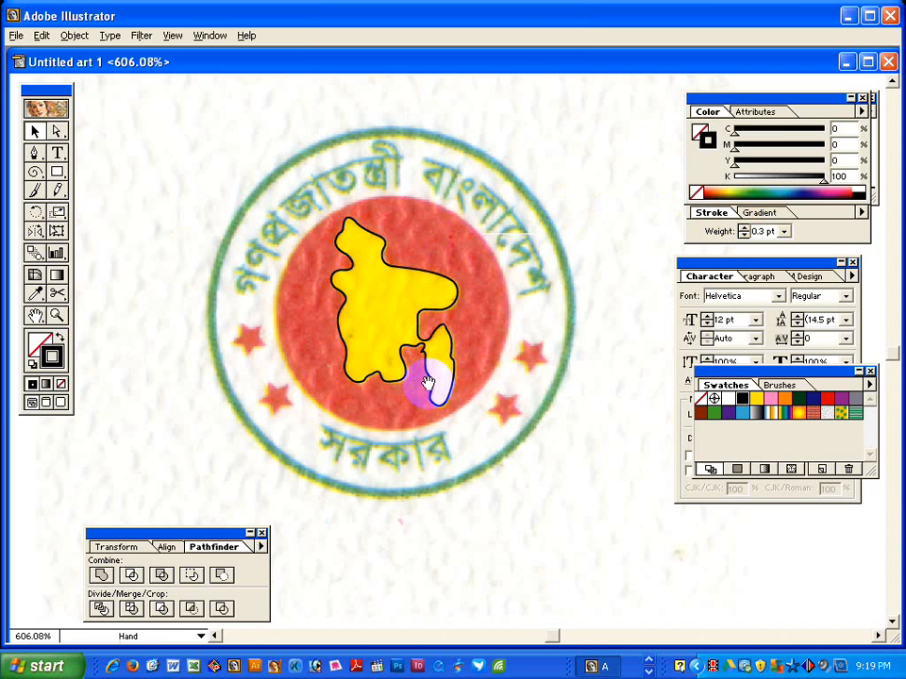
Try to draw a circle with the Ellipse tool outward from the red disc's centre, and undo it.
left_click_drag(426, 381, 421, 439)
left_click(57, 172)
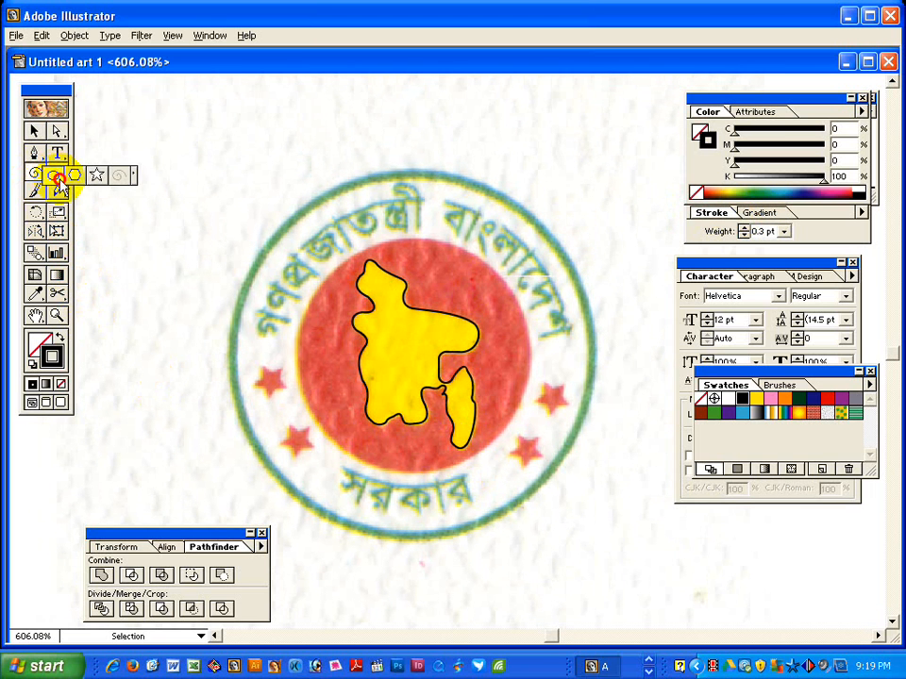
left_click(56, 177)
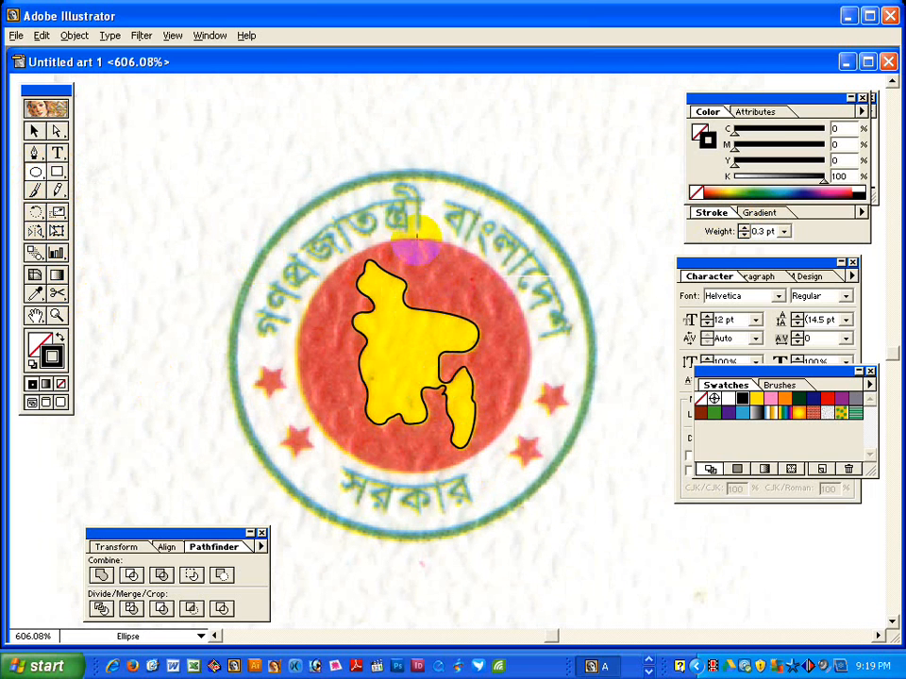
key("space")
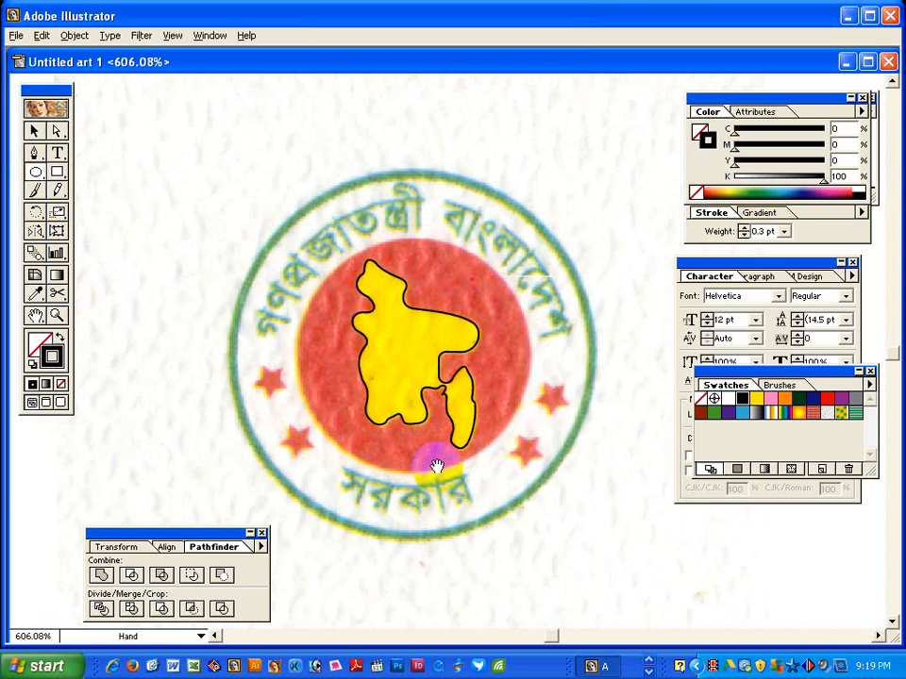
left_click_drag(437, 466, 435, 446)
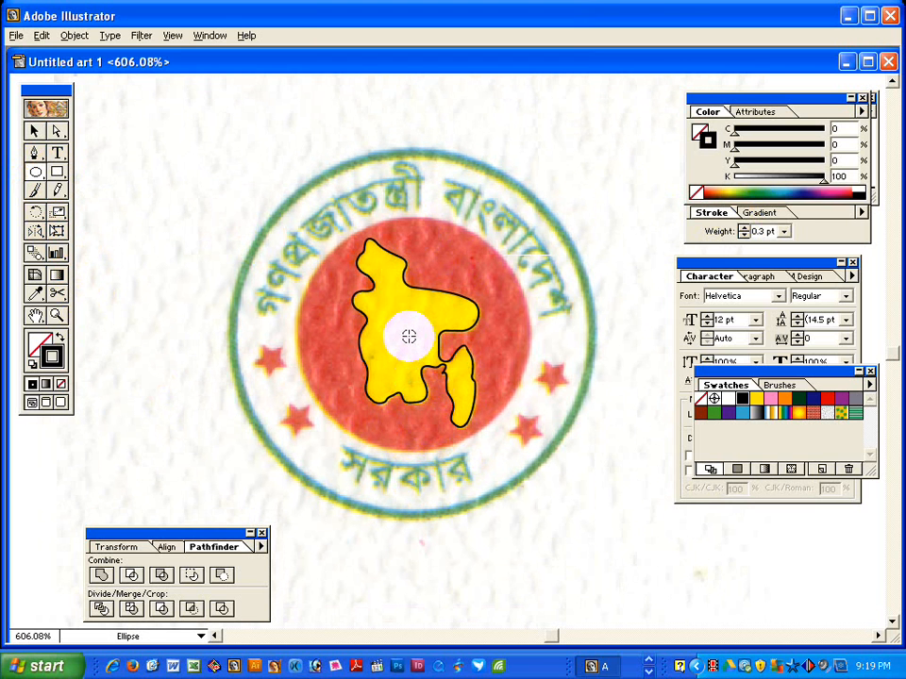
left_click_drag(416, 339, 439, 454)
key("ctrl+z")
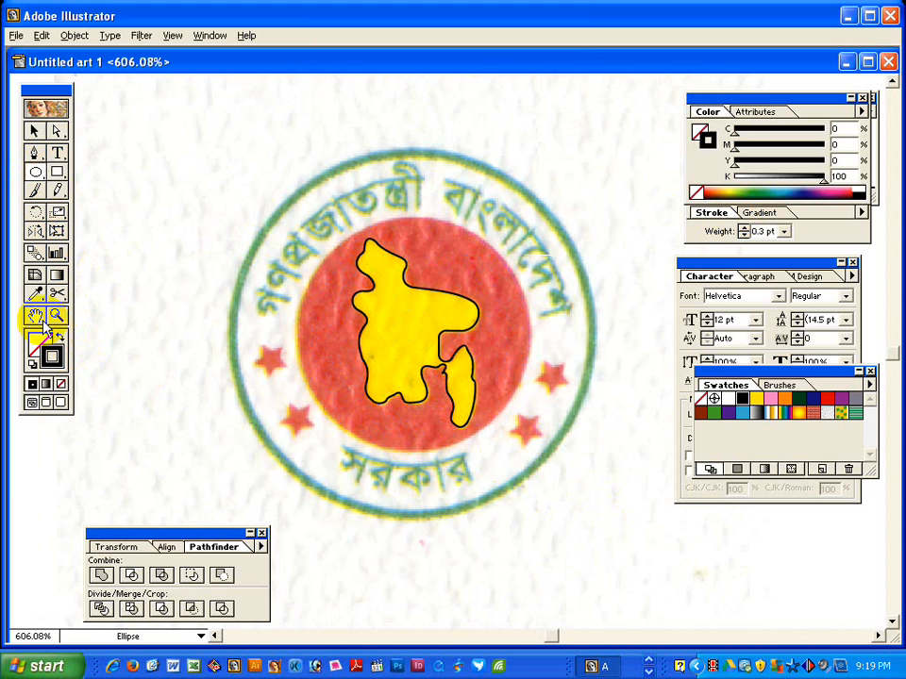
Measure the red disc from top to bottom, then draw an ellipse over it and set its width and height to 44 pt.
left_click_drag(38, 321, 94, 317)
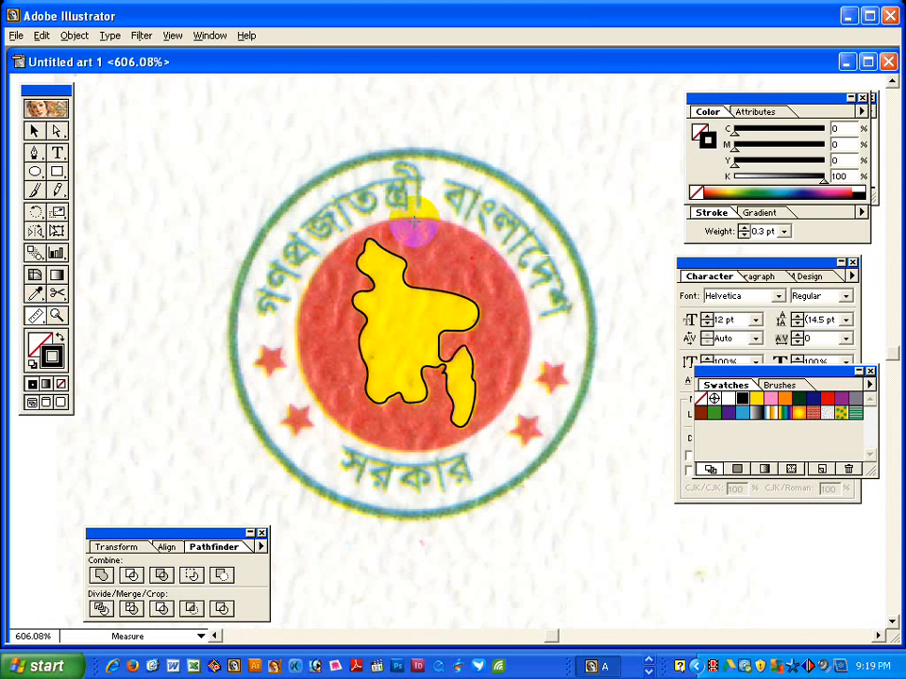
left_click_drag(413, 216, 420, 454)
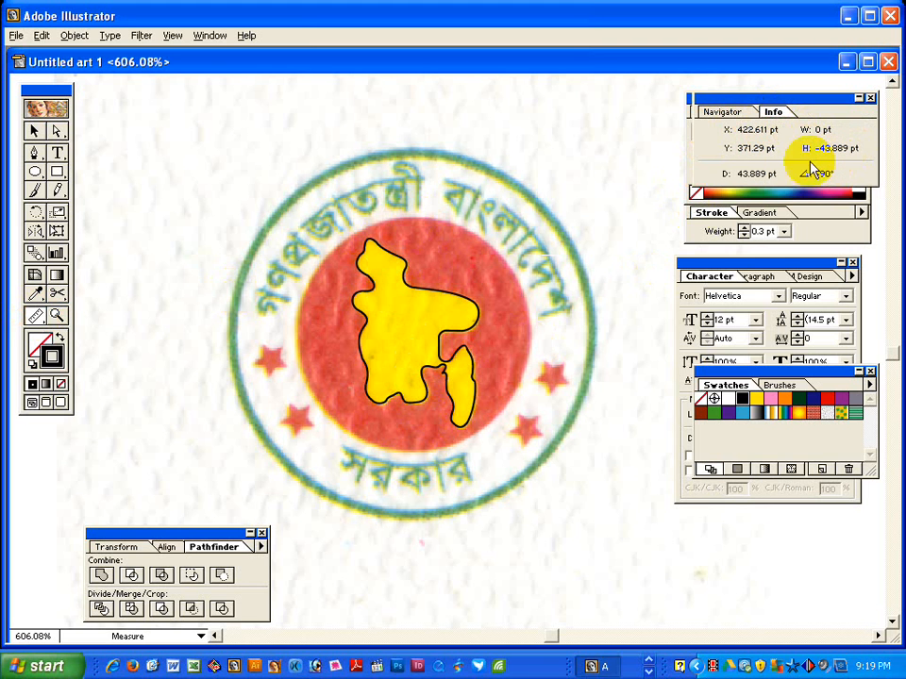
left_click(36, 171)
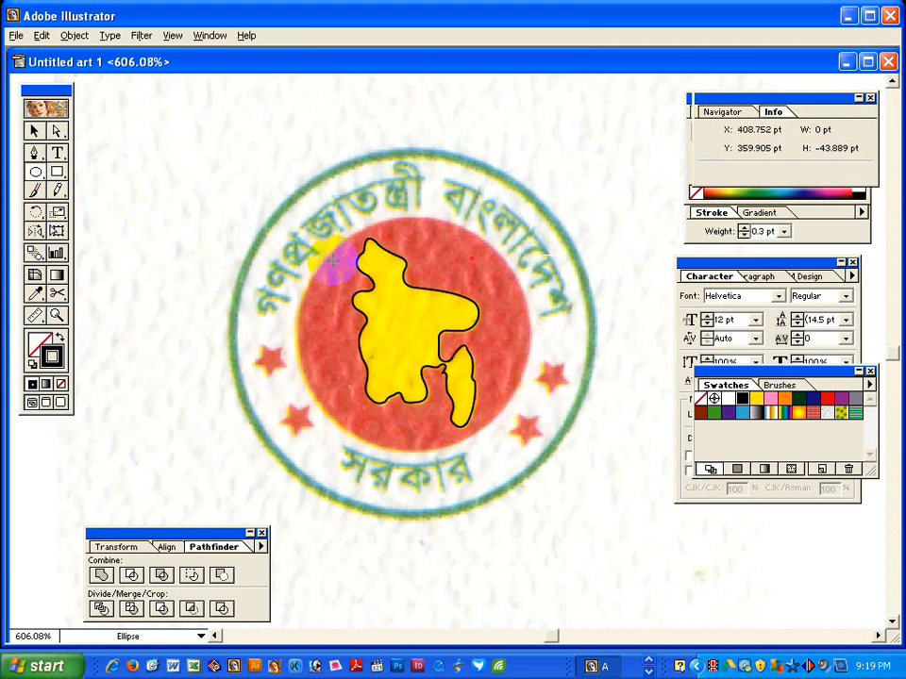
left_click_drag(331, 243, 479, 398)
left_click(116, 547)
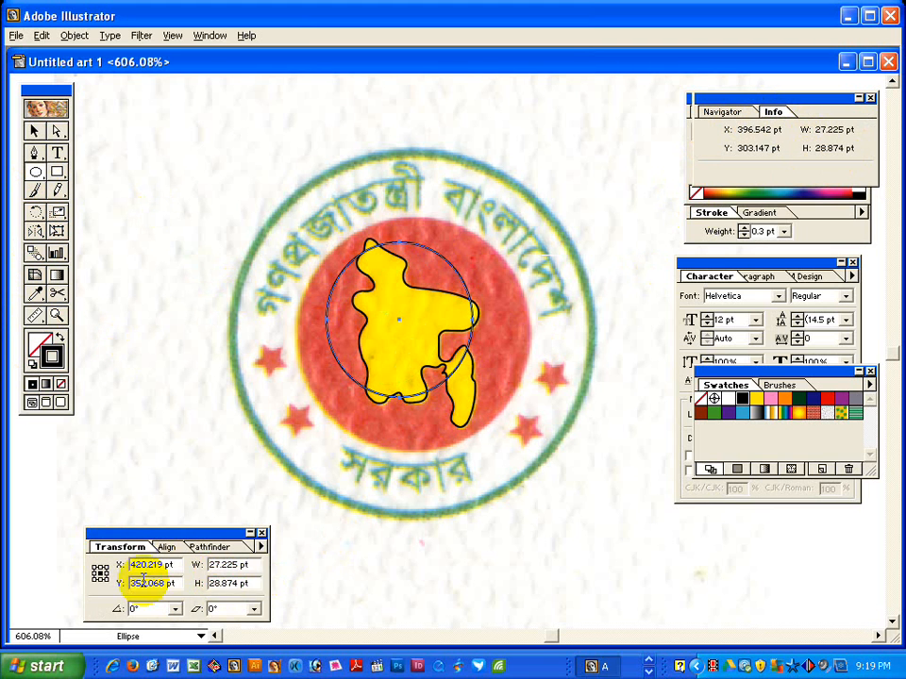
left_click_drag(255, 566, 196, 565)
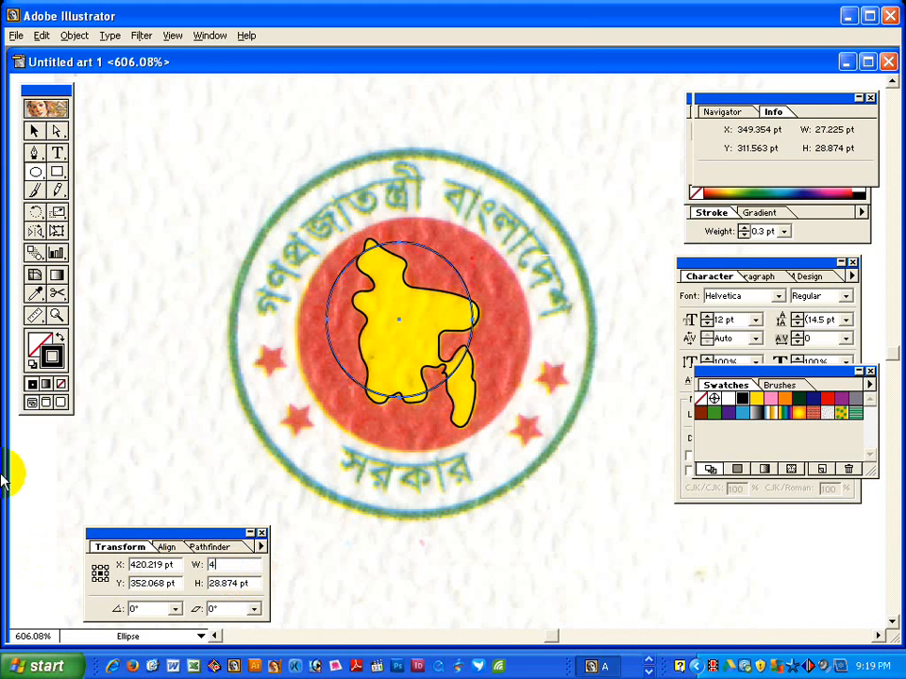
type("44")
key("Tab")
type("4")
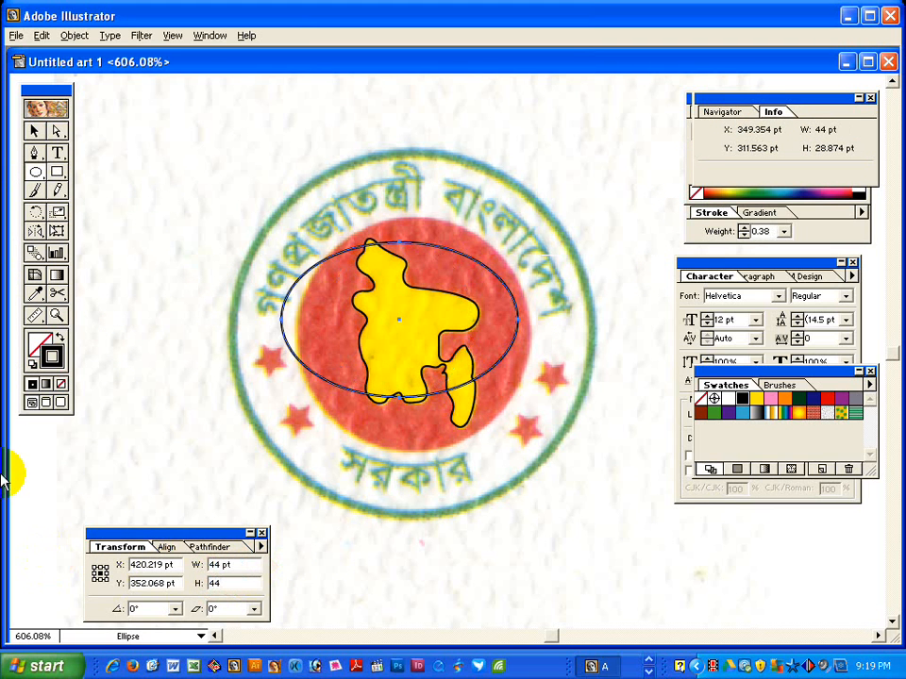
type("4")
key("Return")
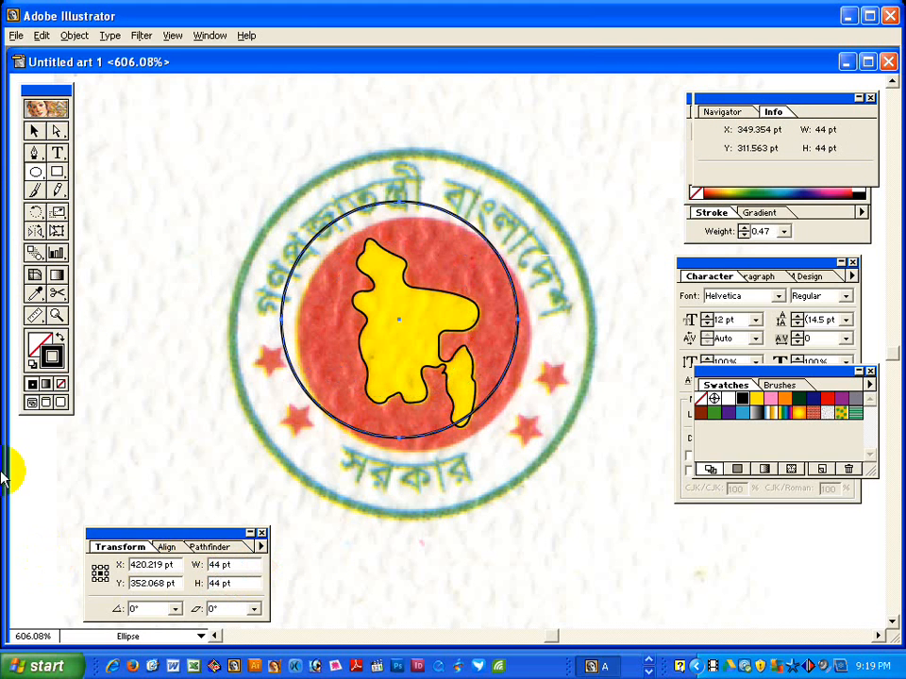
Move the 44 pt circle onto the edge of the red disc and deselect it.
left_click(34, 131)
left_click(197, 151)
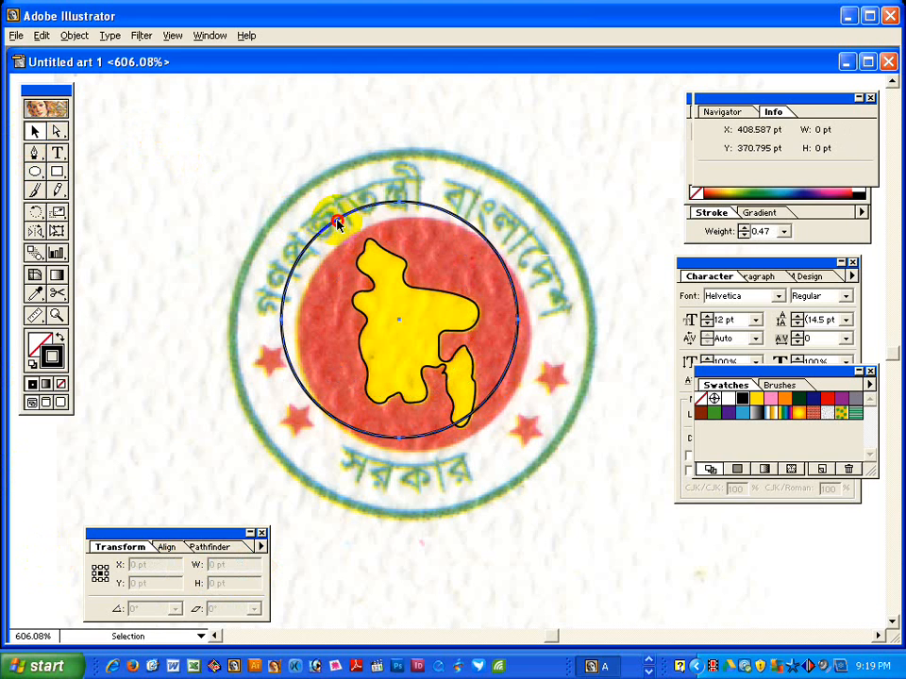
left_click_drag(340, 225, 368, 251)
left_click(195, 236)
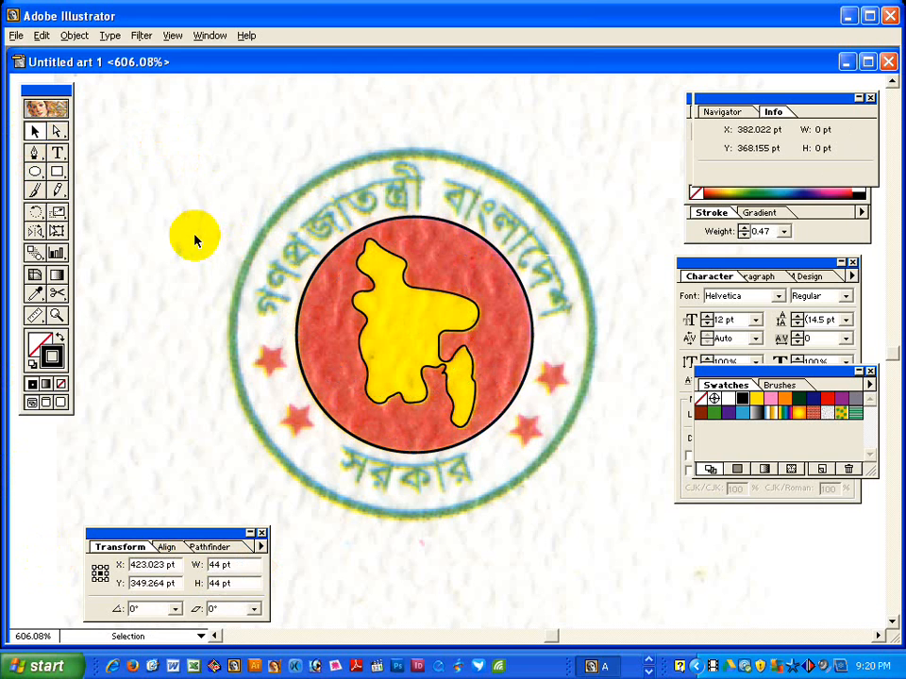
Draw two circles from the disc's centre, about 54 pt across through the lettering and about 68 pt across on the green ring.
left_click(392, 227)
left_click(36, 173)
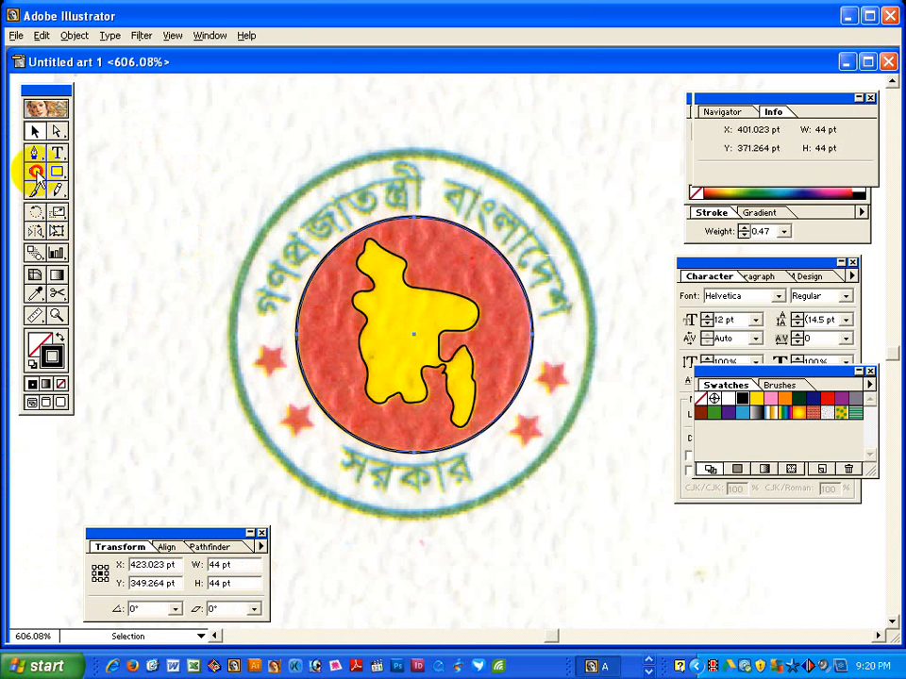
left_click_drag(413, 341, 427, 480)
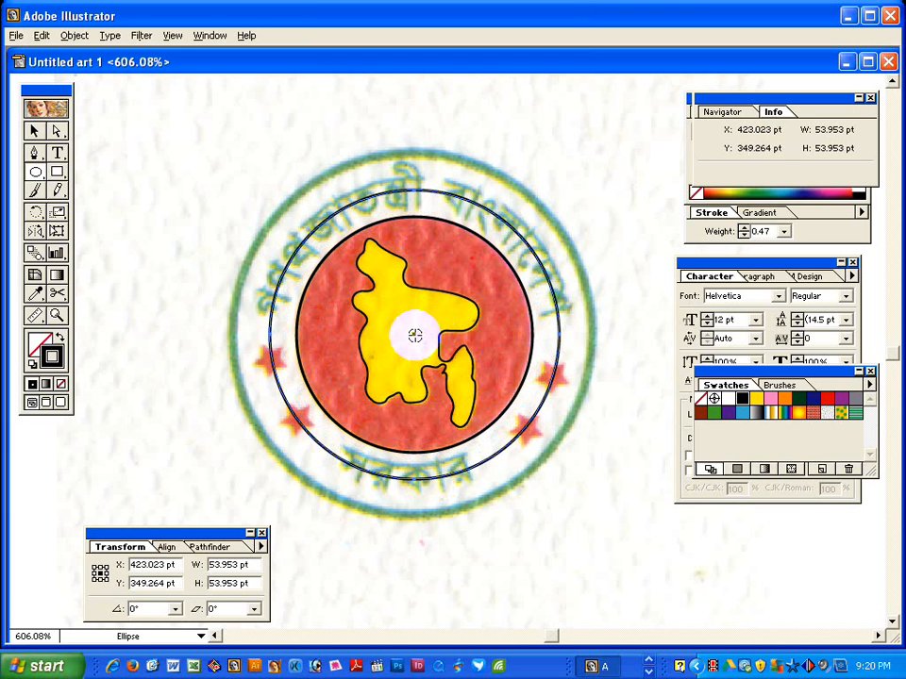
left_click_drag(415, 335, 457, 516)
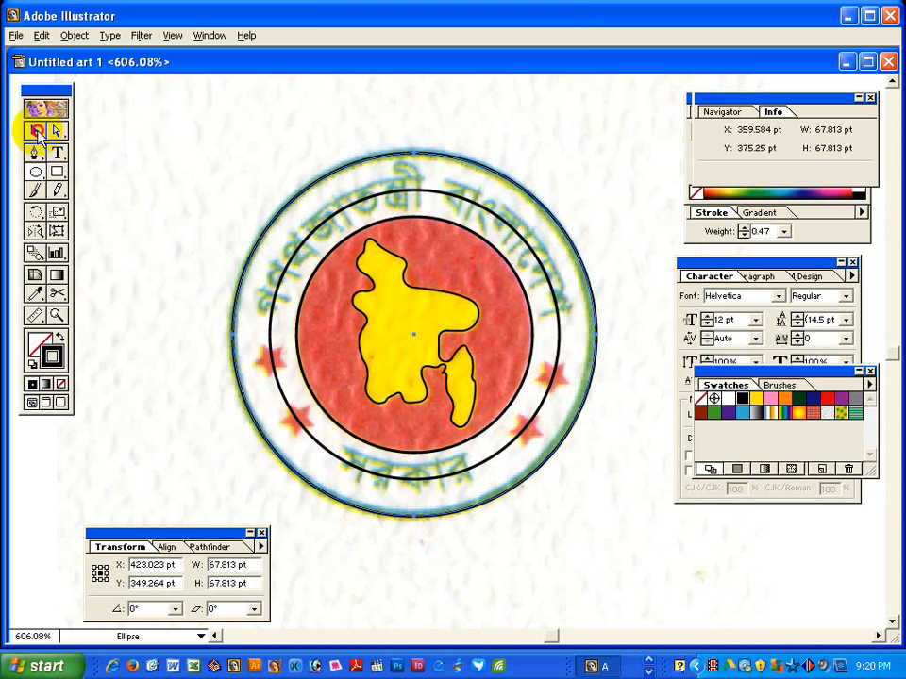
Select the three circles and align their centres, leaving the map outline out of the selection.
left_click(36, 132)
left_click_drag(231, 219, 317, 309)
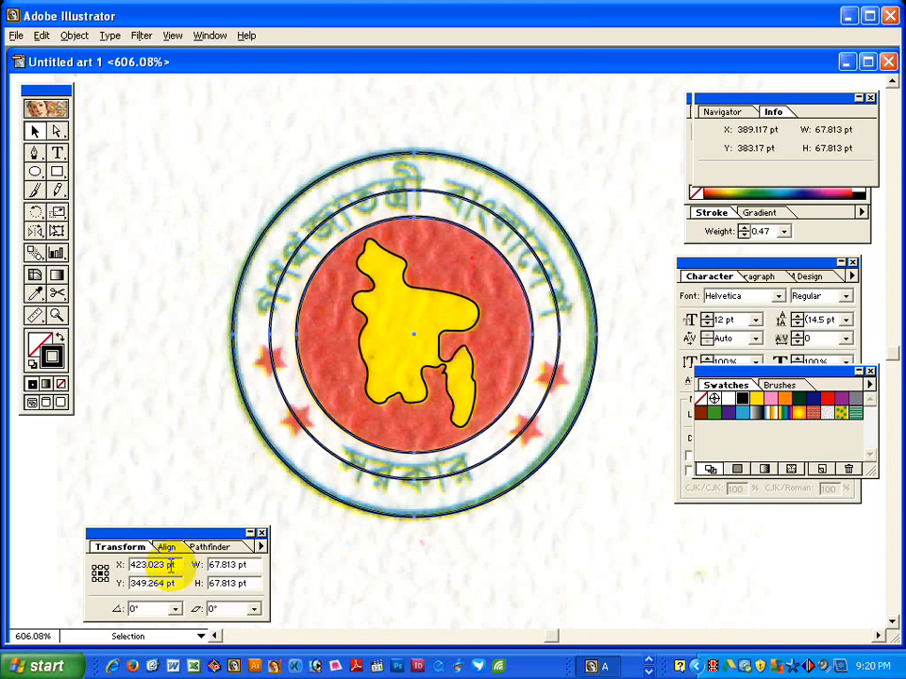
left_click(167, 547)
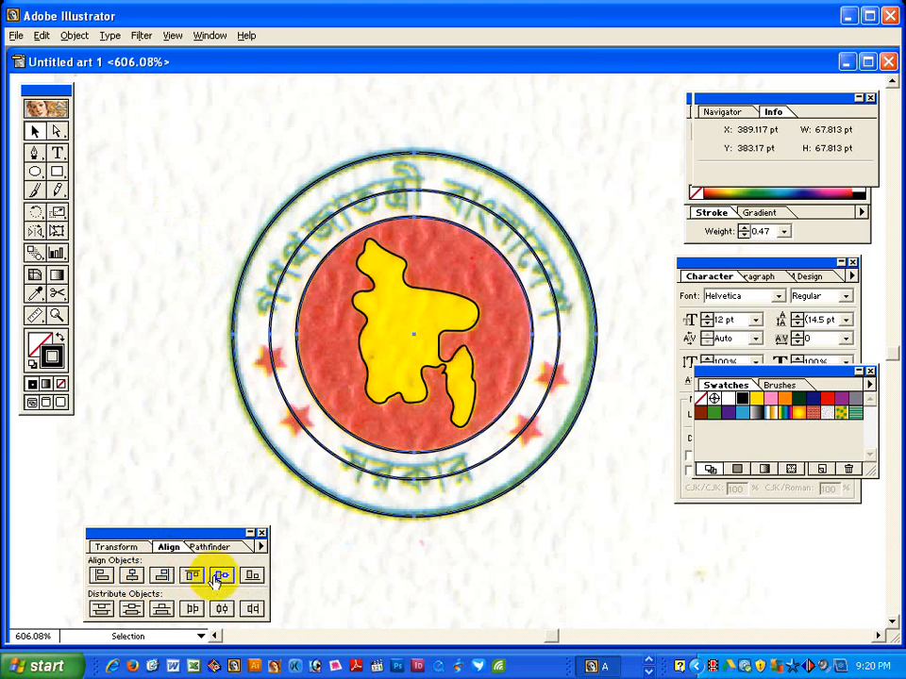
left_click(302, 328)
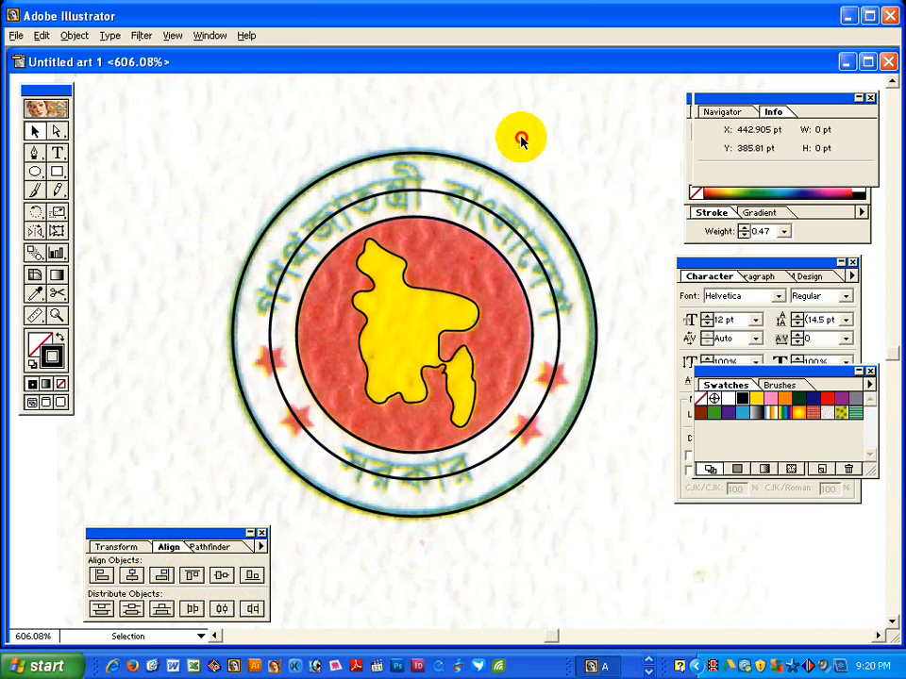
Show the rulers and place a horizontal guide at the lower ends of the upper Bengali lettering.
key("ctrl+alt+space")
left_click(486, 332, "ctrl+alt")
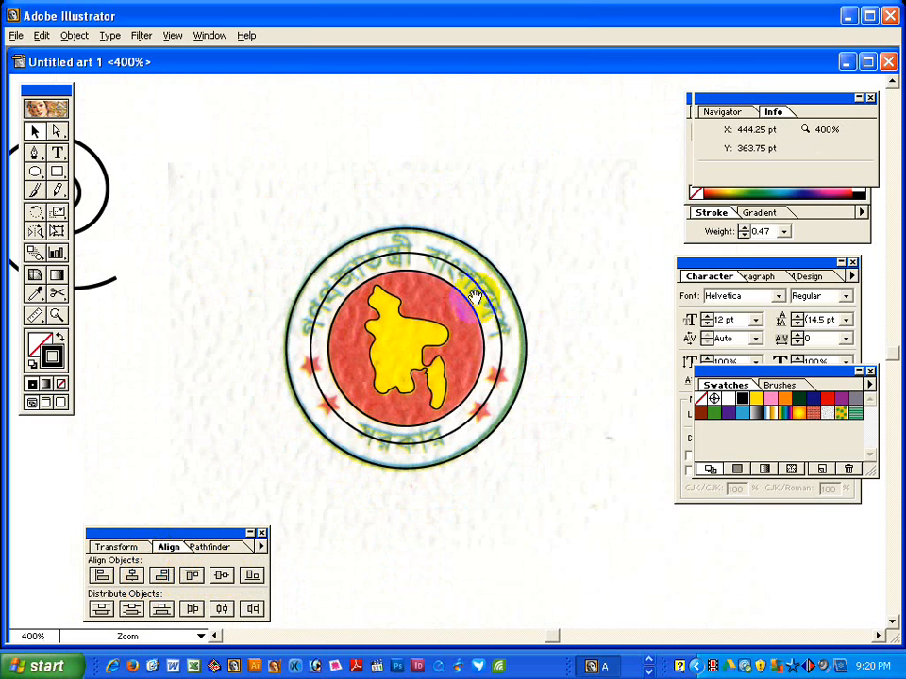
left_click(444, 377, "ctrl")
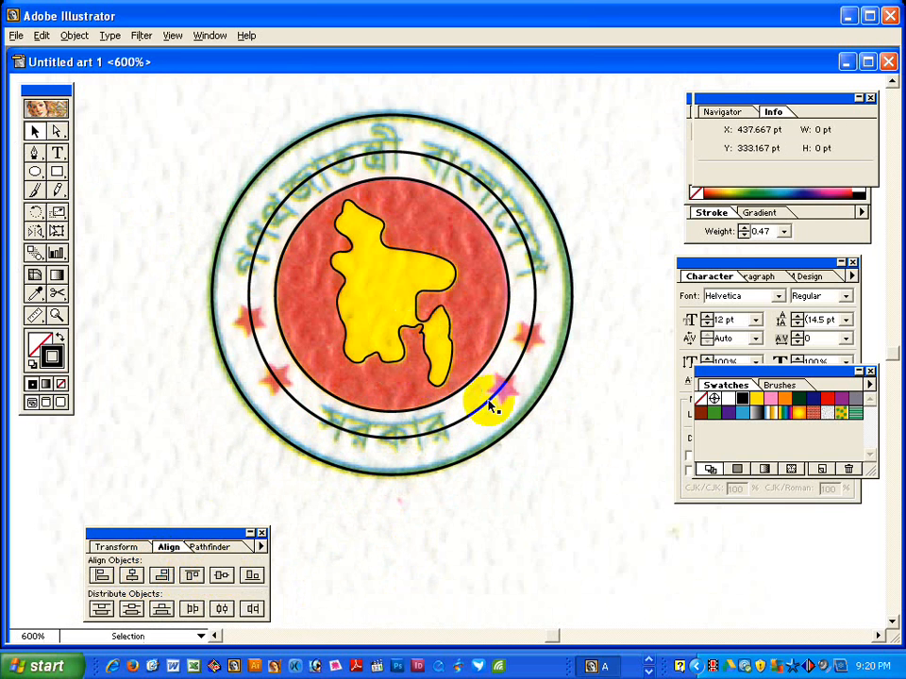
left_click_drag(403, 321, 403, 364)
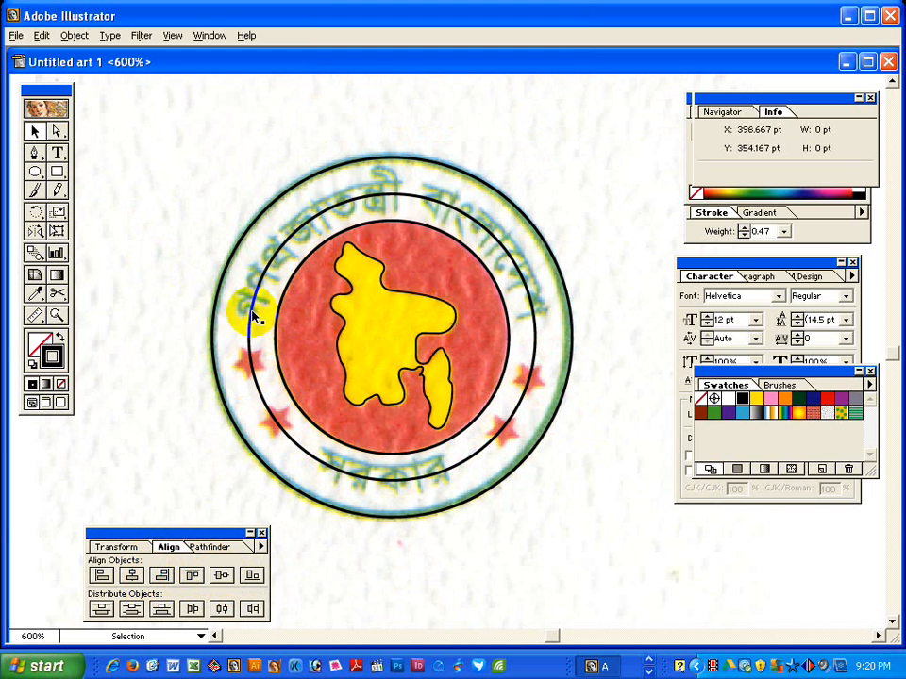
key("ctrl+r")
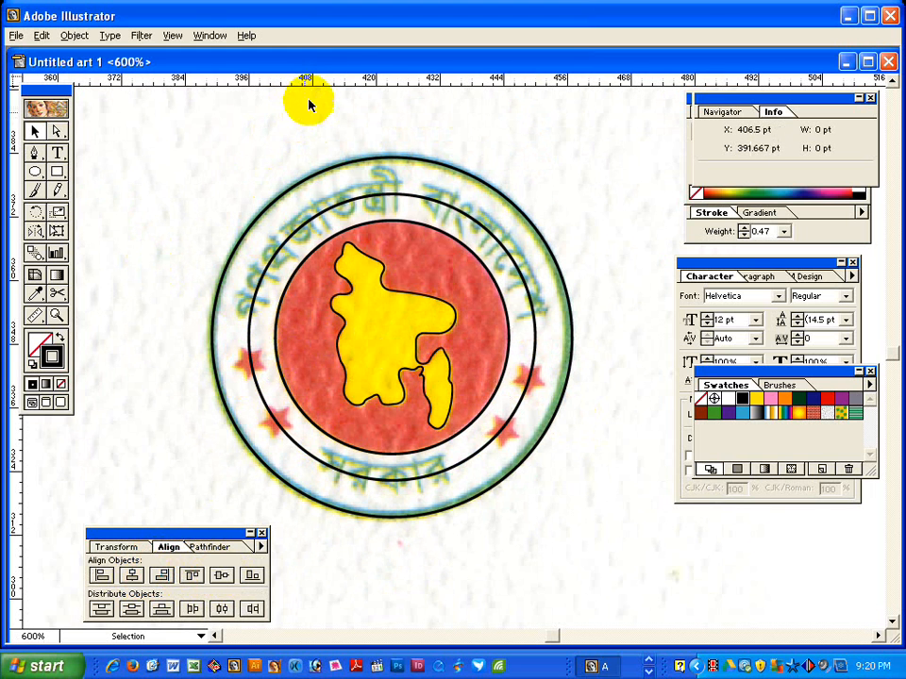
left_click_drag(332, 83, 384, 317)
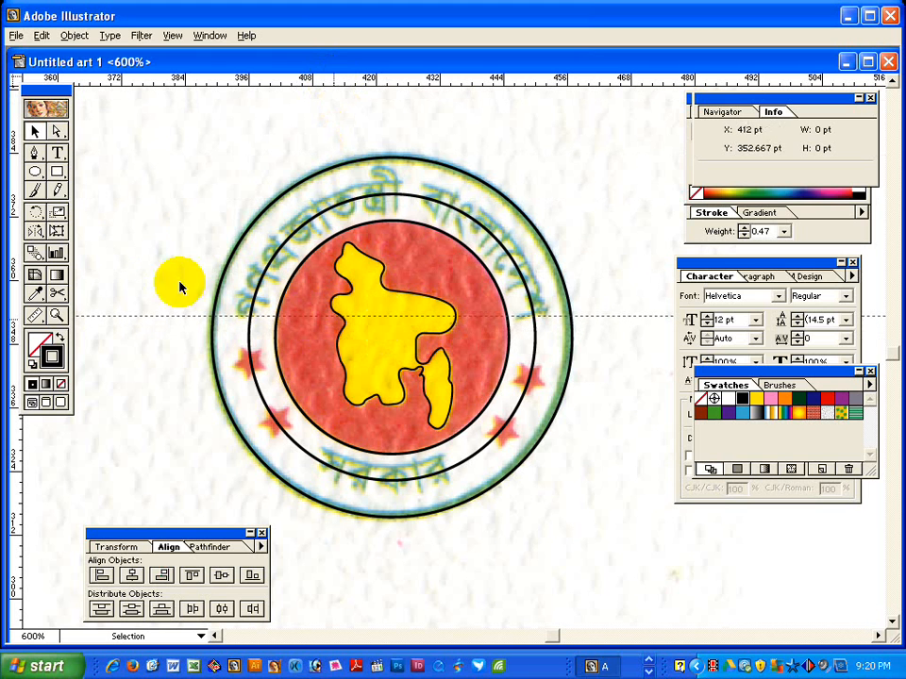
Cut the middle circle with the Scissors tool at both guide crossings and at both ends of the lower lettering.
left_click(264, 287)
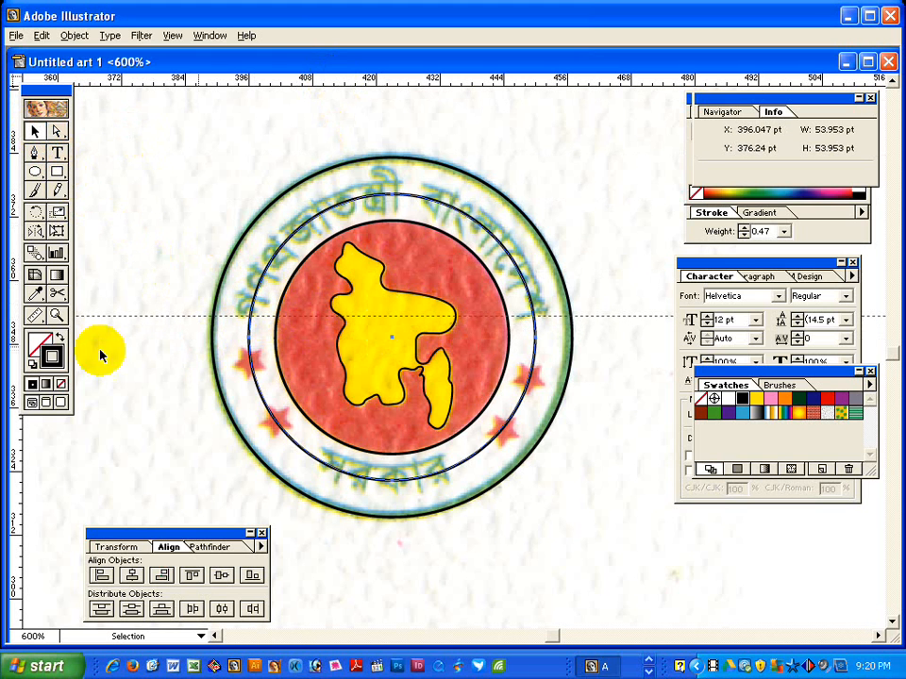
left_click(58, 295)
left_click(230, 318)
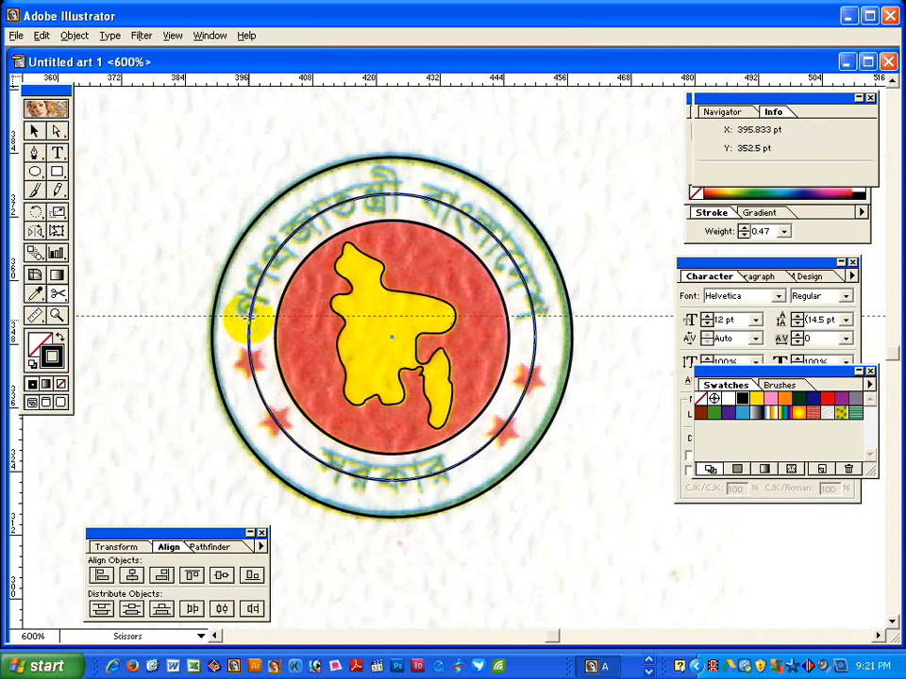
left_click(537, 321)
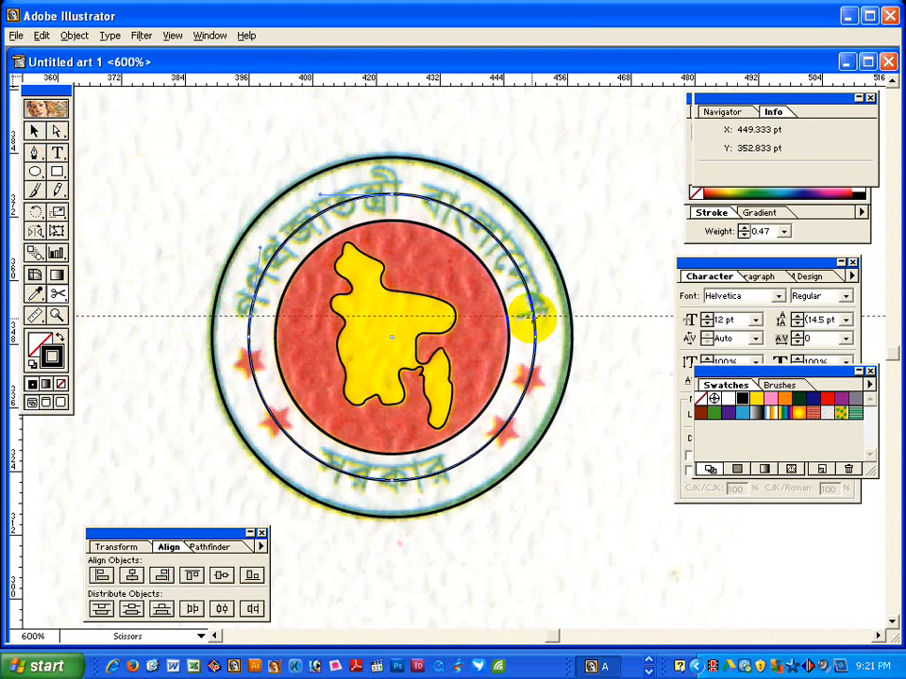
left_click(465, 482)
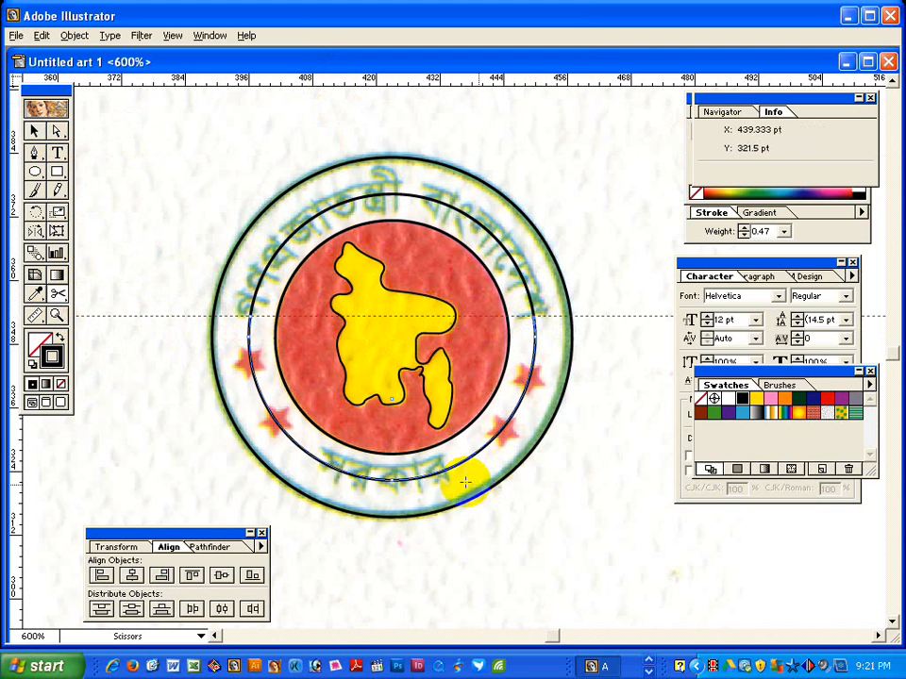
left_click(332, 473)
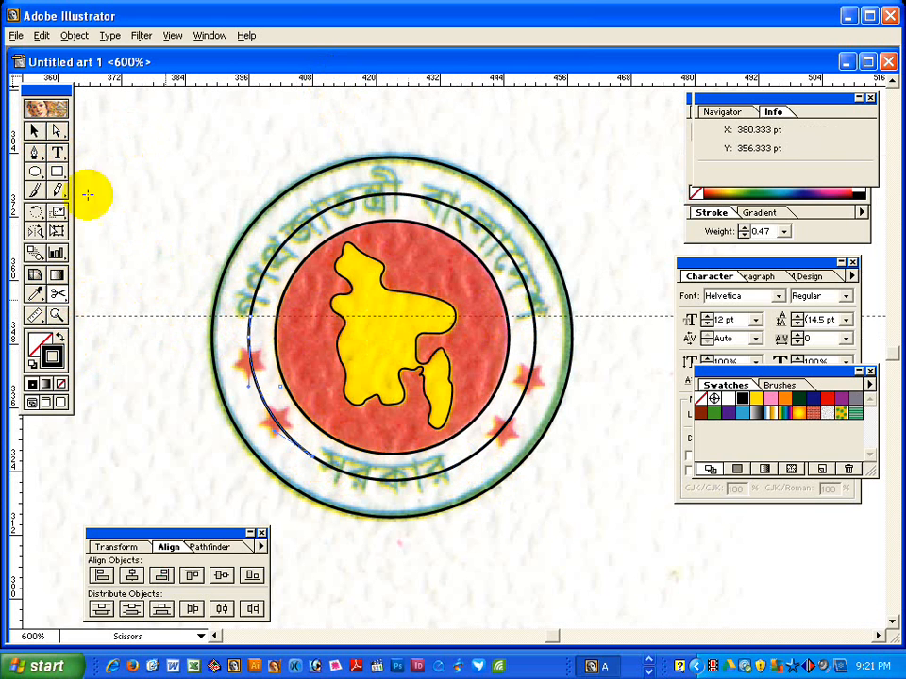
Delete the two side segments of the middle circle, keeping only the arcs along the upper and lower lettering.
left_click(34, 131)
left_click(253, 267)
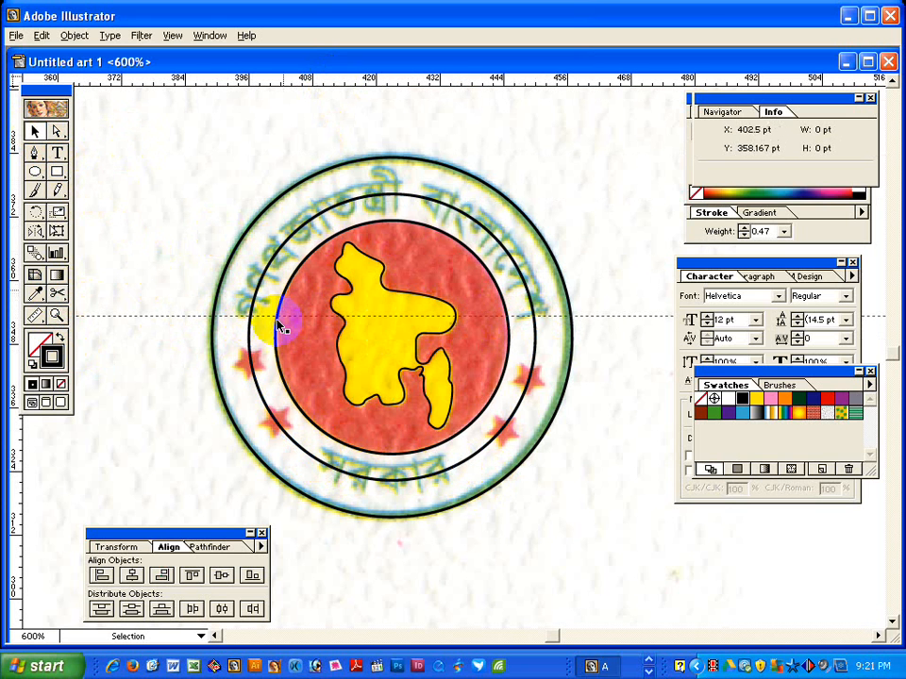
left_click(252, 396)
left_click(280, 392)
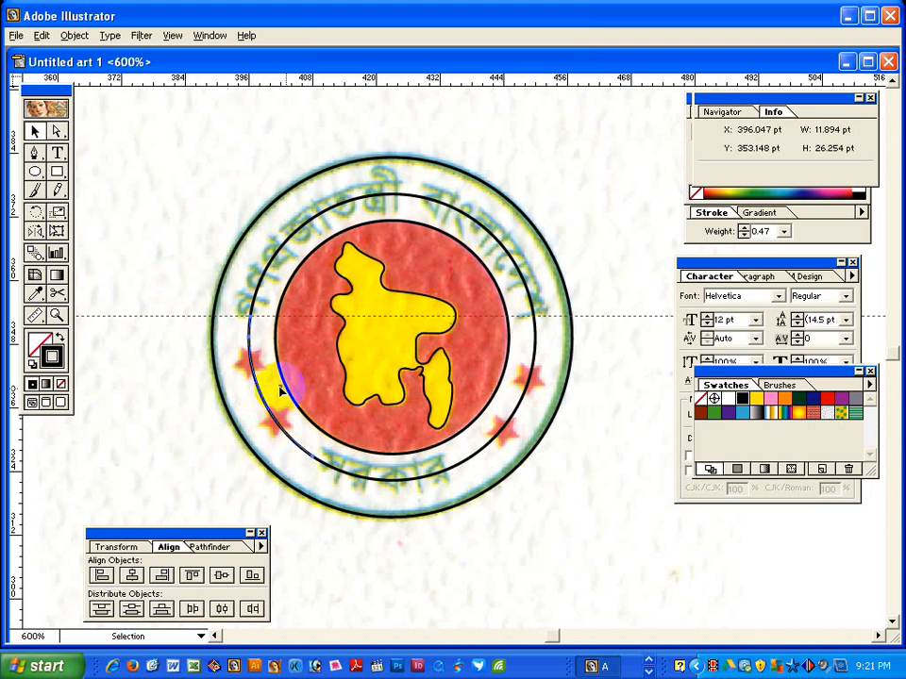
key("Delete")
left_click(535, 368)
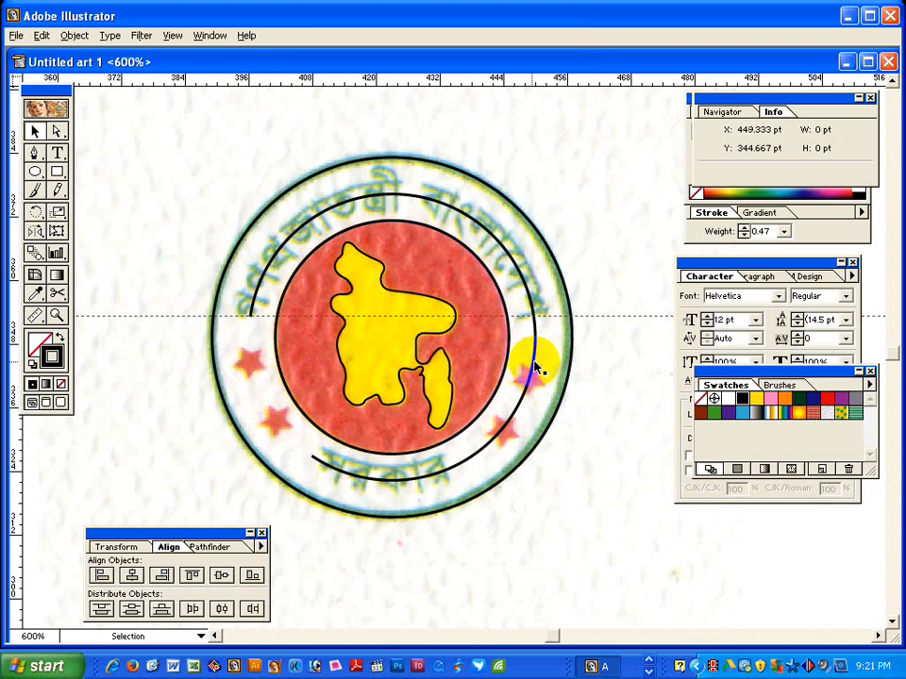
key("Delete")
left_click(605, 425)
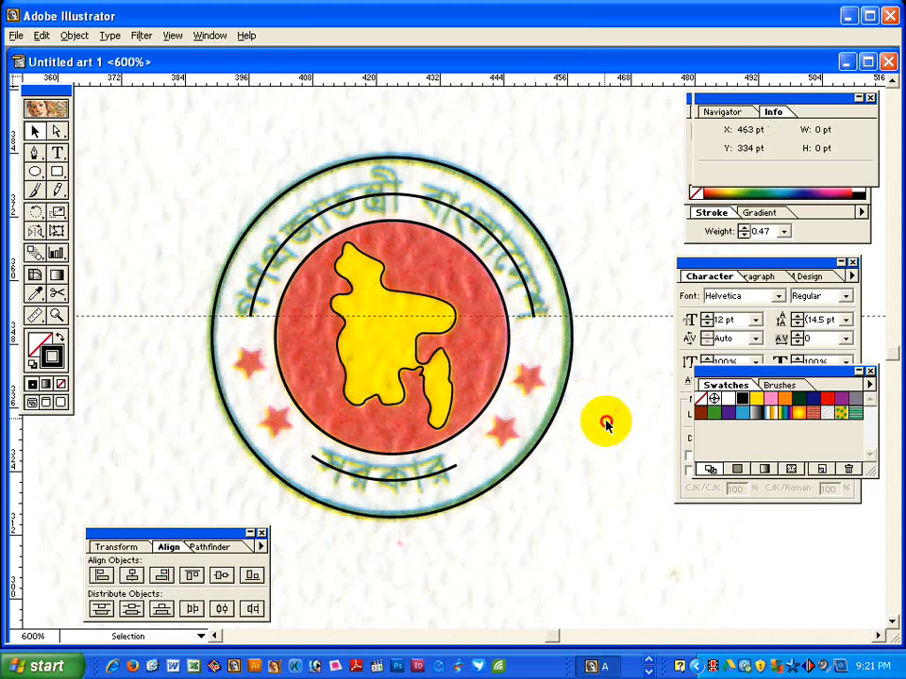
Draw a five-pointed star about 6.5 pt wide over the upper-left scanned star and rotate it about 27° to match.
left_click_drag(34, 172, 94, 178)
left_click(248, 362)
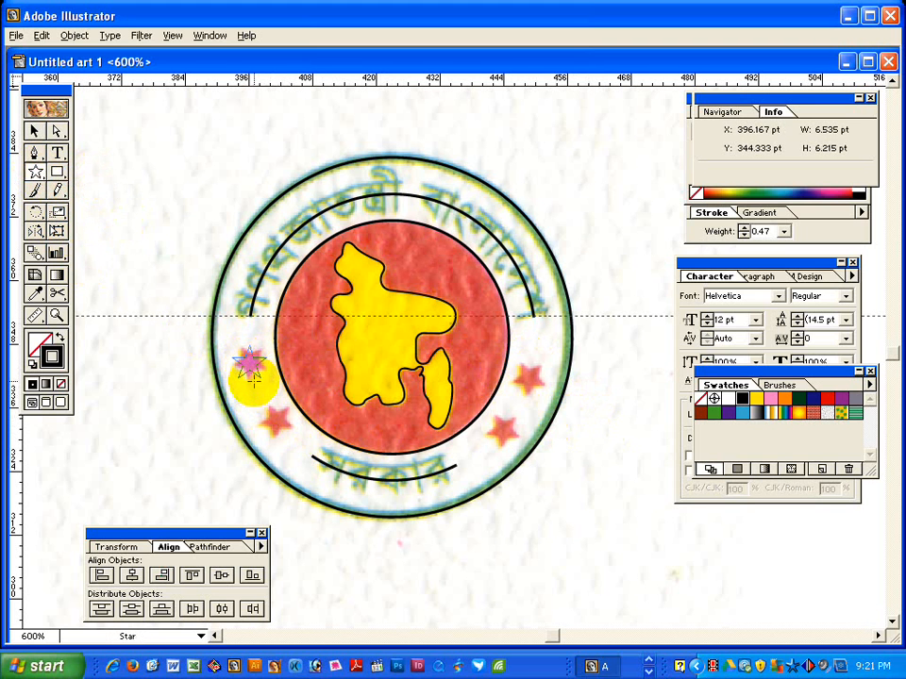
key("ctrl+space")
left_click(313, 388)
mouse_move(293, 394)
left_mouse_down()
mouse_move(277, 380)
mouse_move(278, 401)
left_mouse_up()
left_click(36, 213)
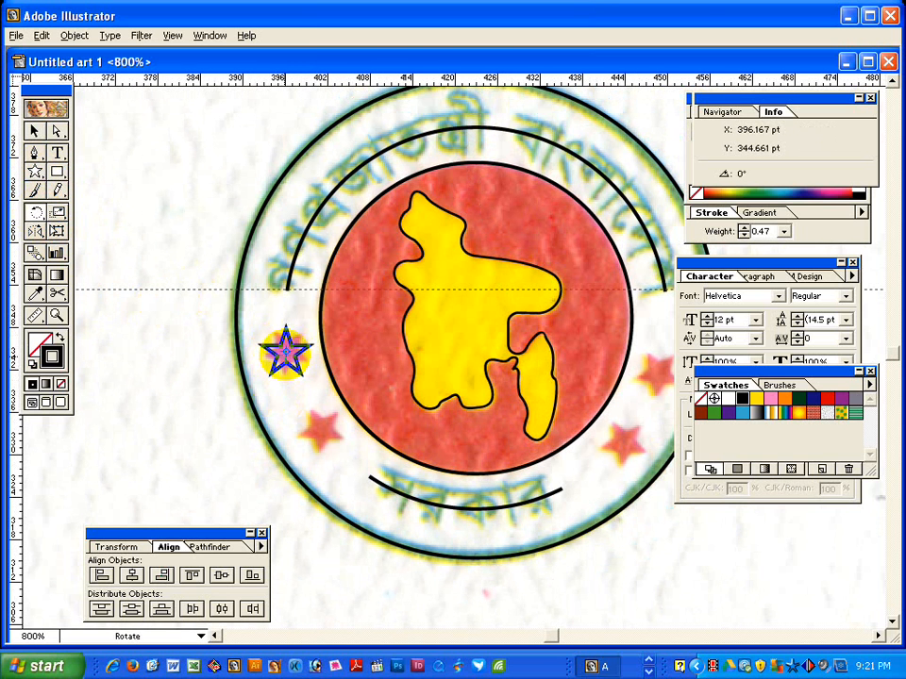
left_click_drag(309, 347, 306, 325)
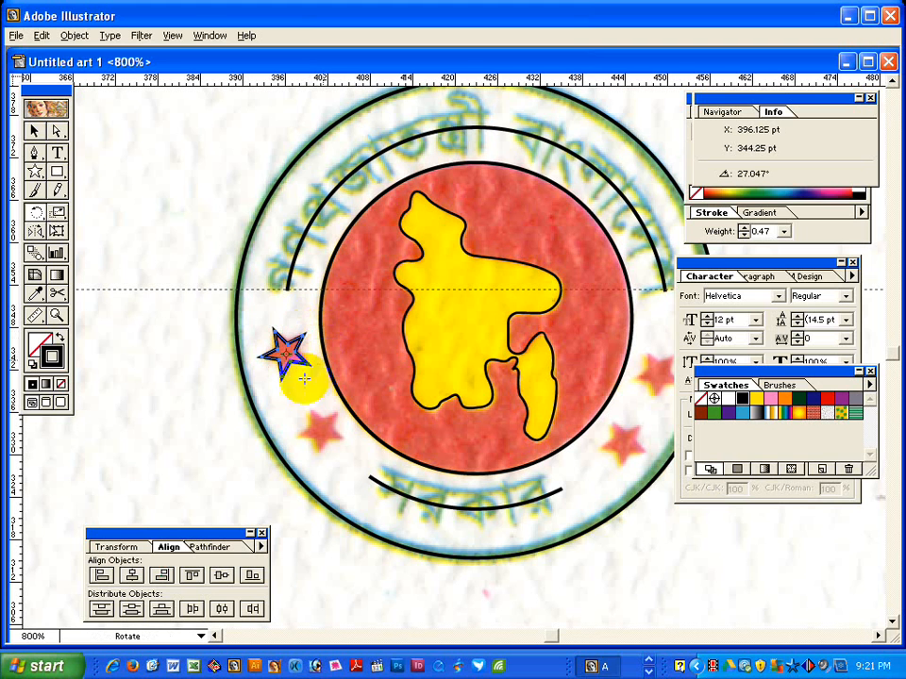
Swap the star's fill and stroke so it has a black fill and no stroke, and deselect it.
left_click(35, 130)
left_click(59, 337)
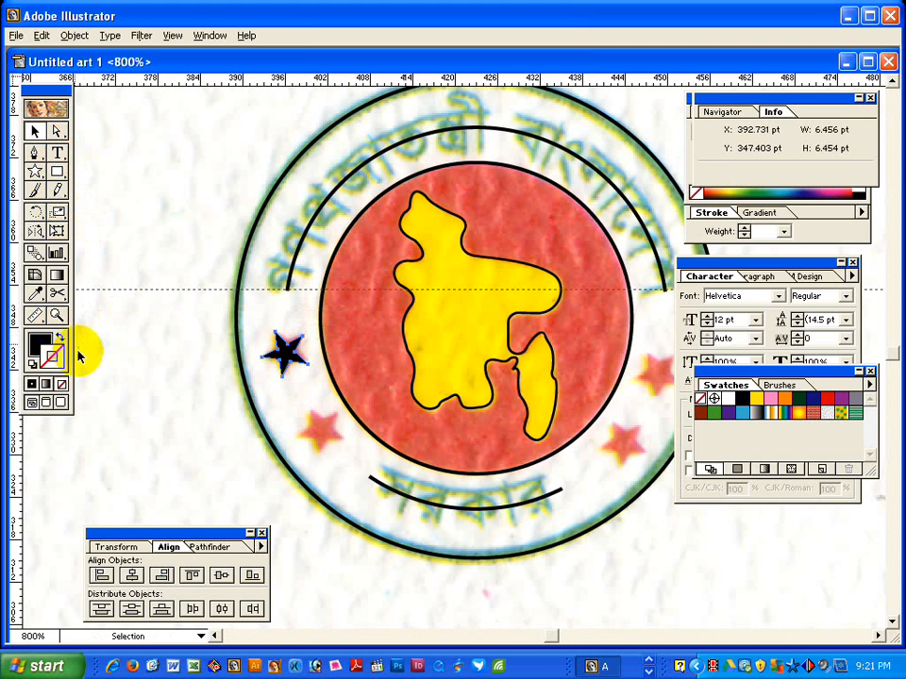
left_click(210, 376)
Place copies of the black star over the other three scanned stars.
left_click(289, 369)
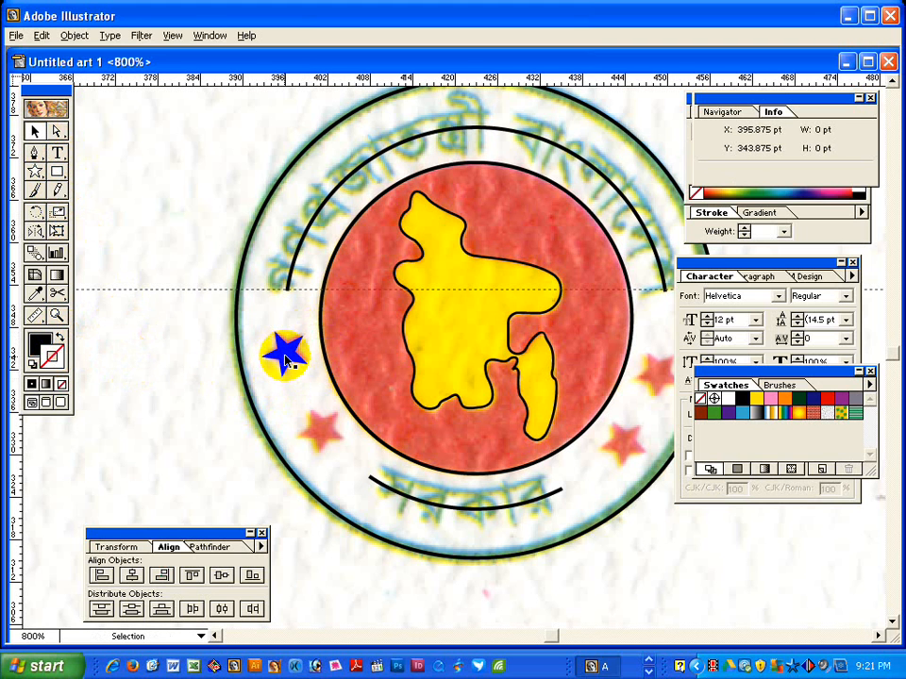
left_click_drag(286, 361, 496, 437)
key("z")
left_click(336, 377, "alt")
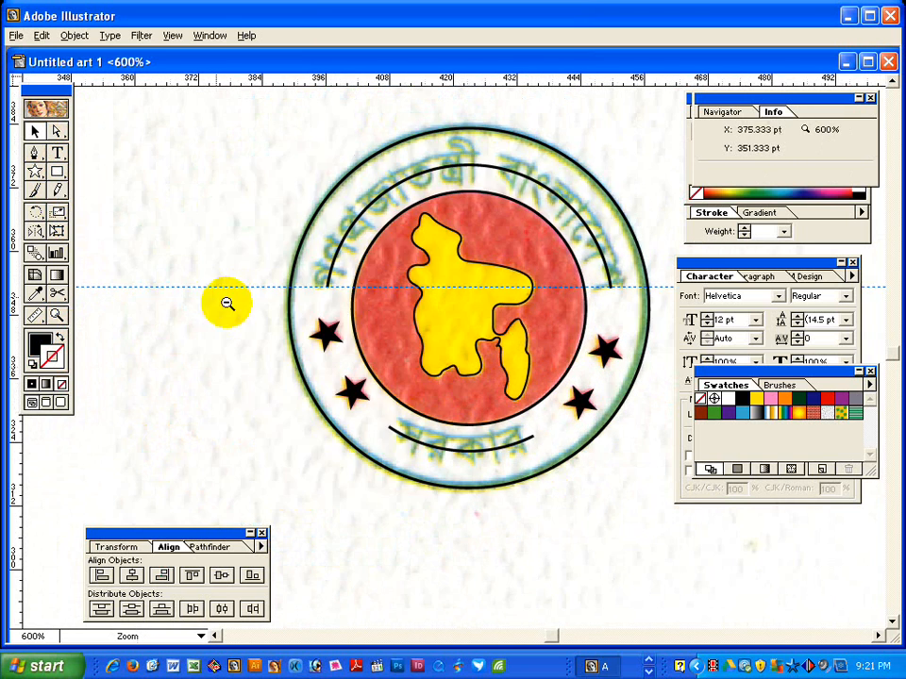
Start a new text line in the empty area above the seal and set its font to SutonnyMJ.
left_click(405, 253, "alt")
left_click_drag(394, 294, 232, 196)
key("v")
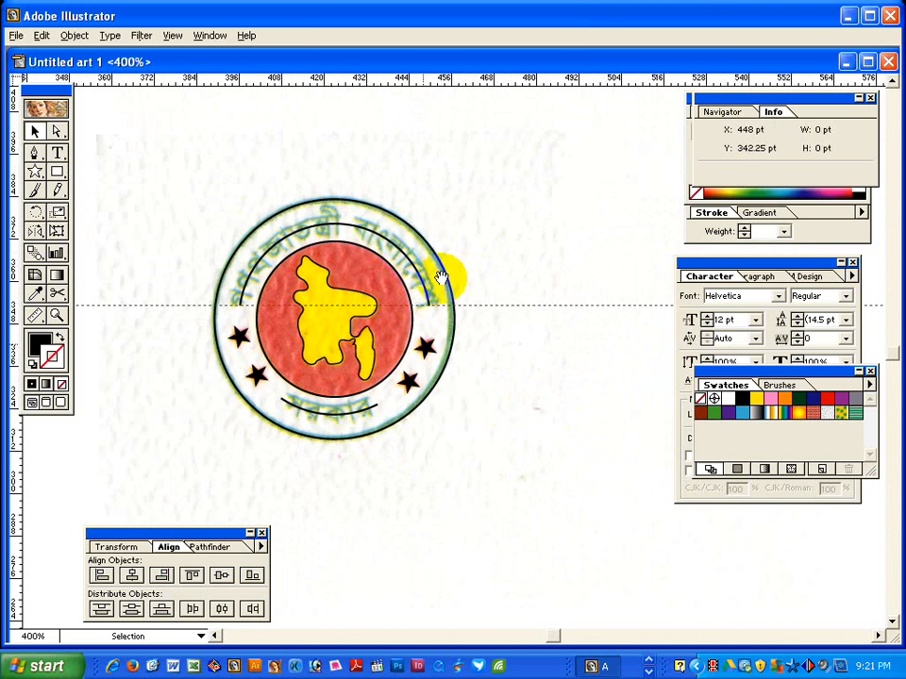
left_click_drag(449, 277, 444, 359)
left_click(57, 154)
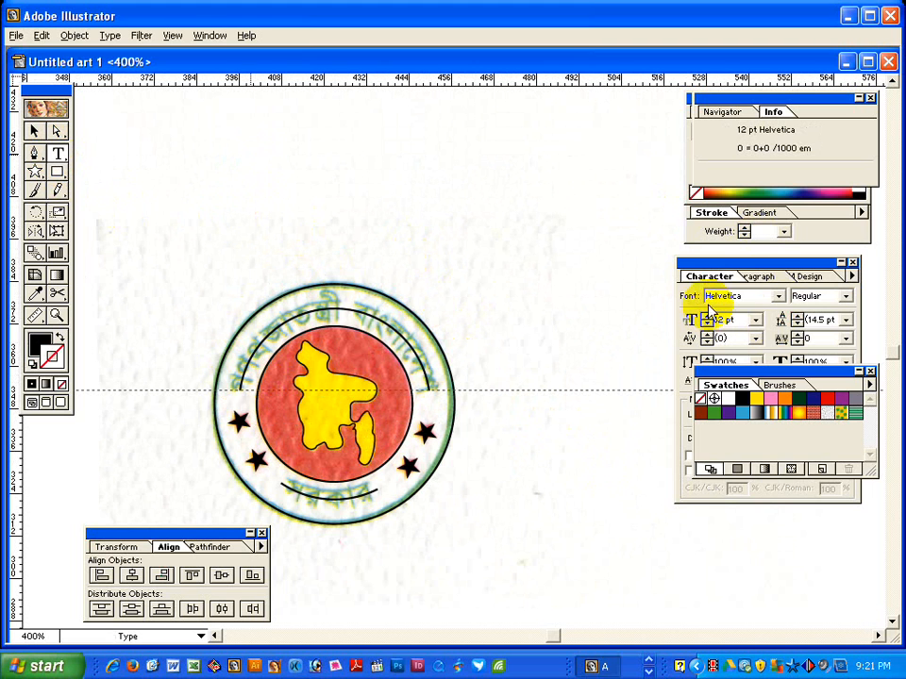
left_click(736, 296)
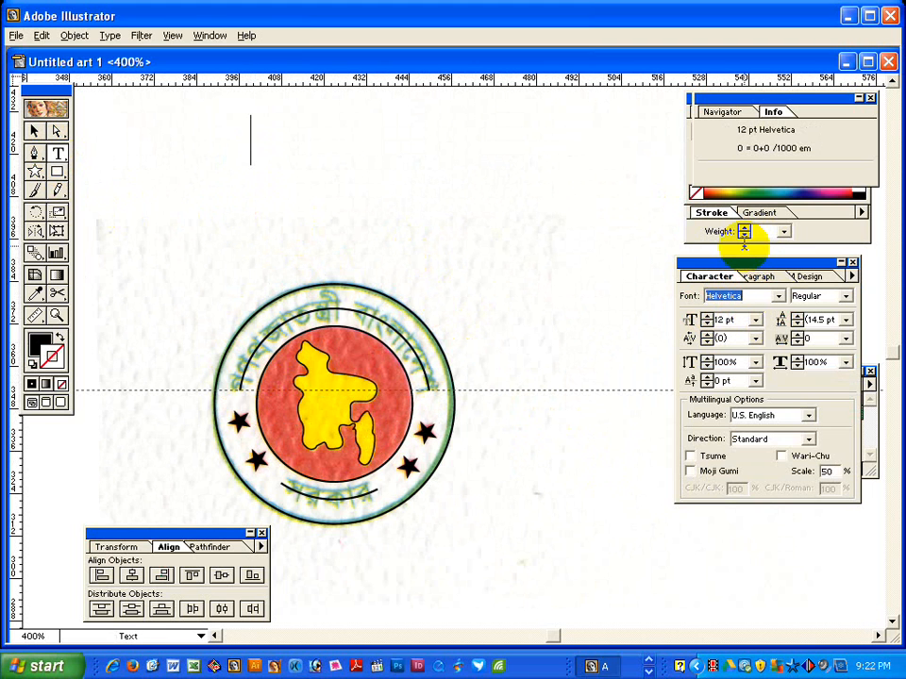
type("SutonnyMJ")
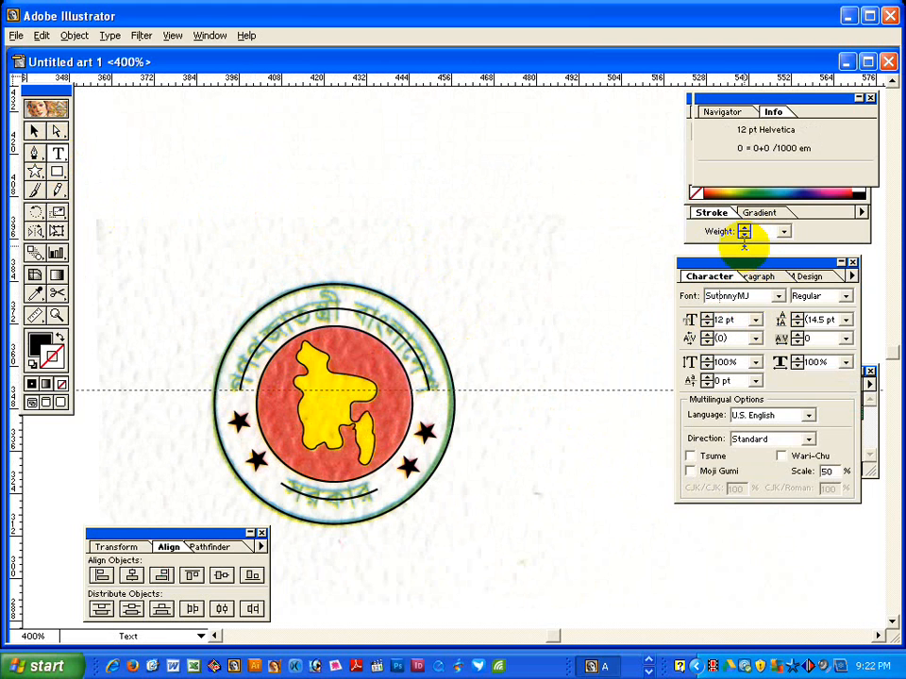
key("Return")
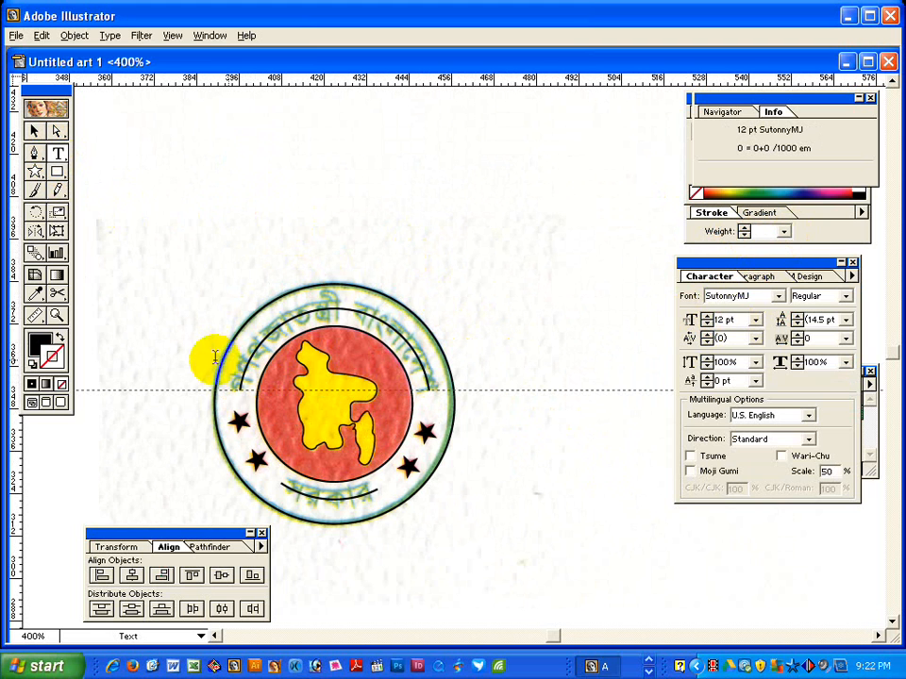
Enter the text "গণপ্রজাতন্ত্রী বাংলাদেশ" in the new line above the seal.
left_click(251, 156)
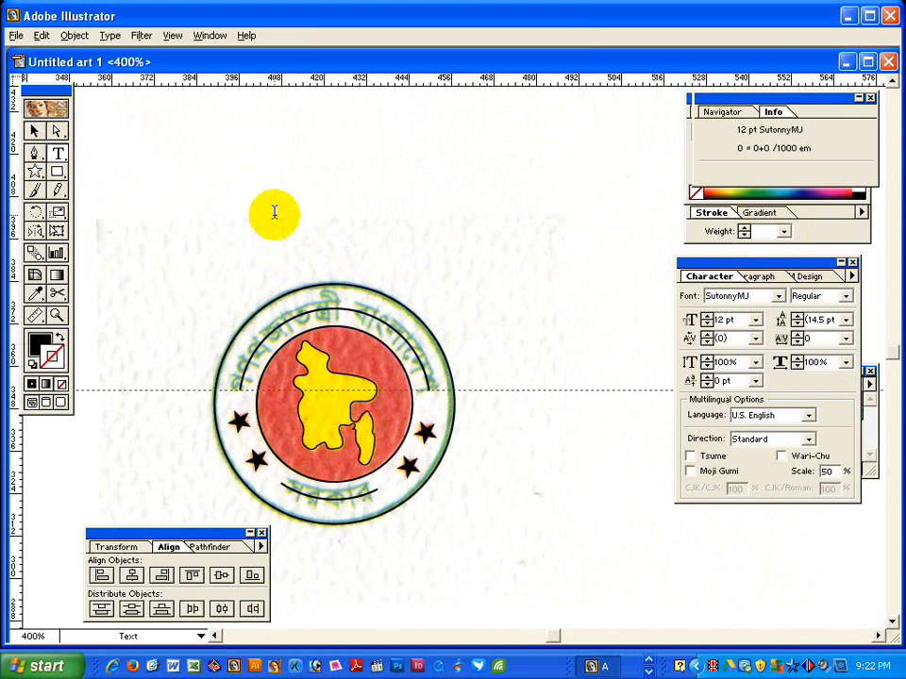
type("j")
key("BackSpace")
type("k")
key("BackSpace")
type("MYcÖRvZš¿x")
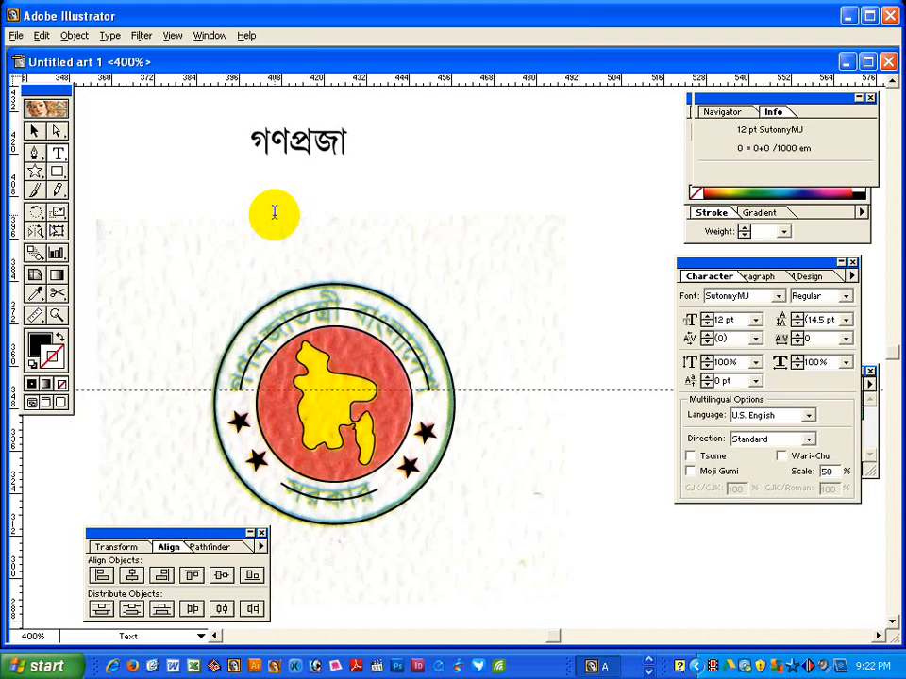
type(" evsjv")
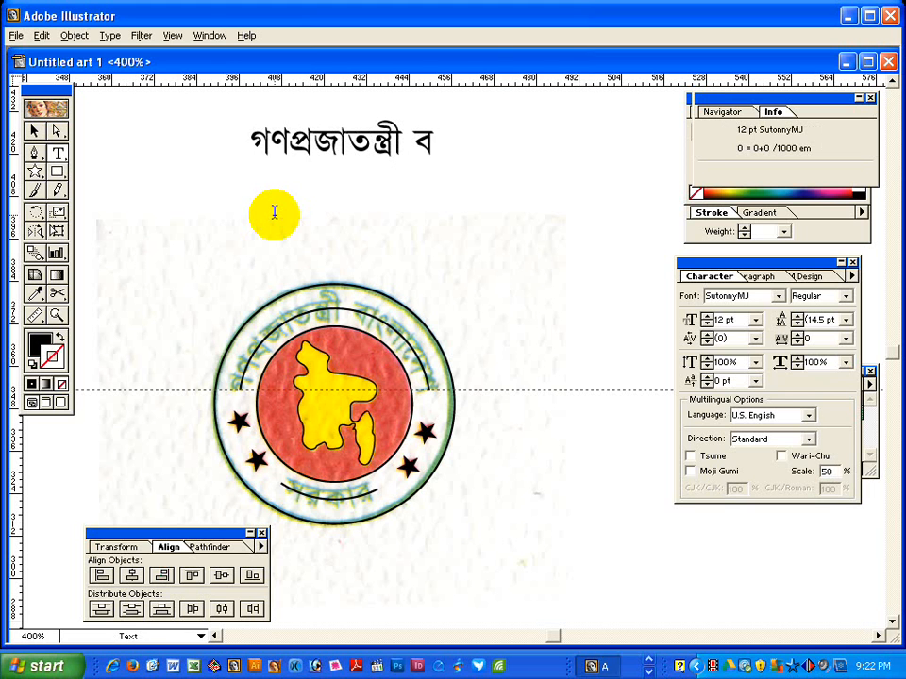
type("‡`k")
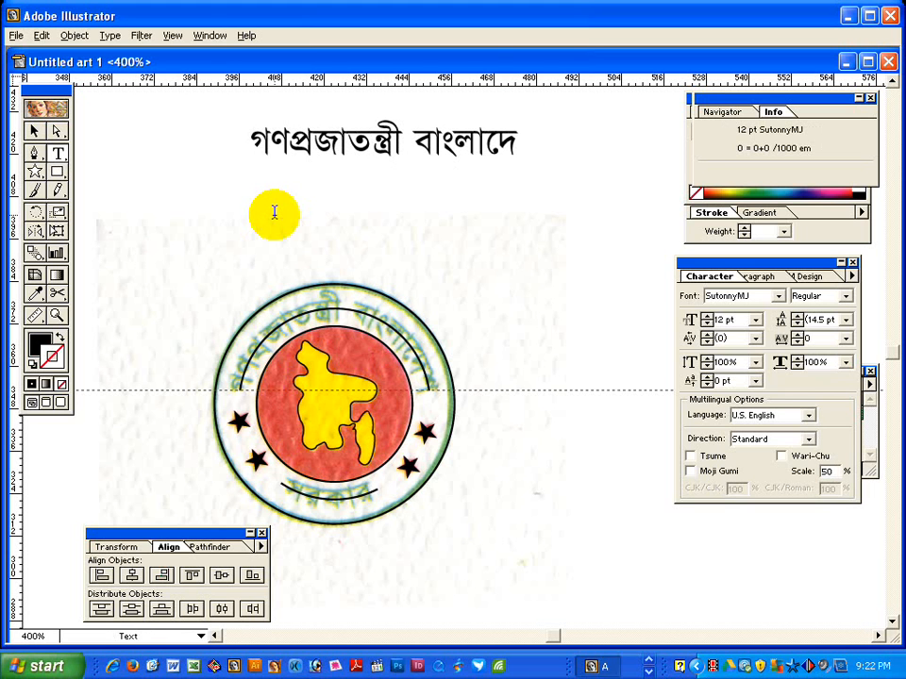
left_click(34, 132)
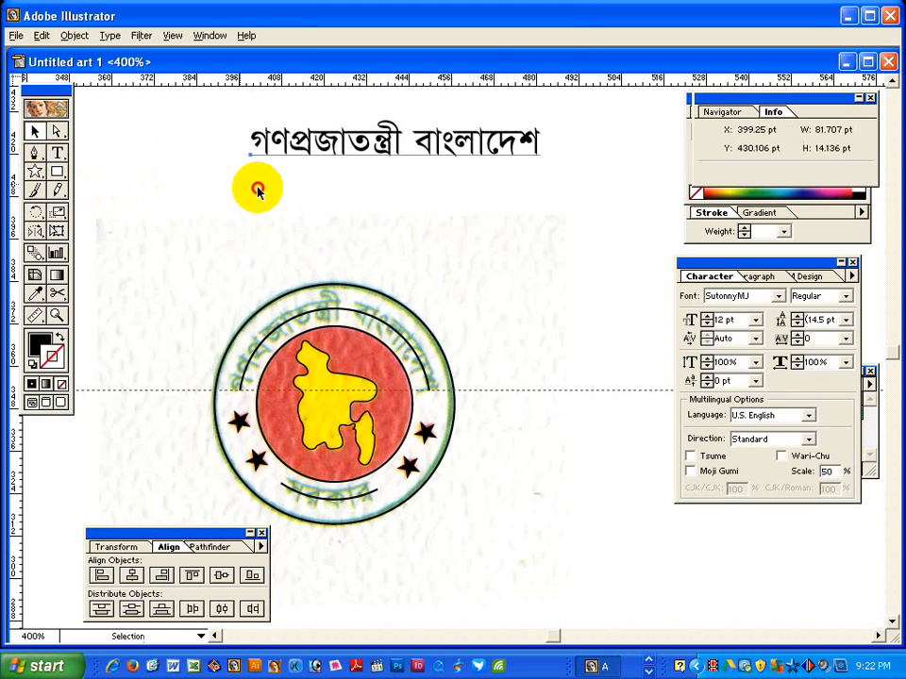
Duplicate the text line directly below itself and replace the copy's text with "সরকার".
key("space")
left_click_drag(370, 223, 307, 253)
key("space")
left_click_drag(308, 208, 297, 134)
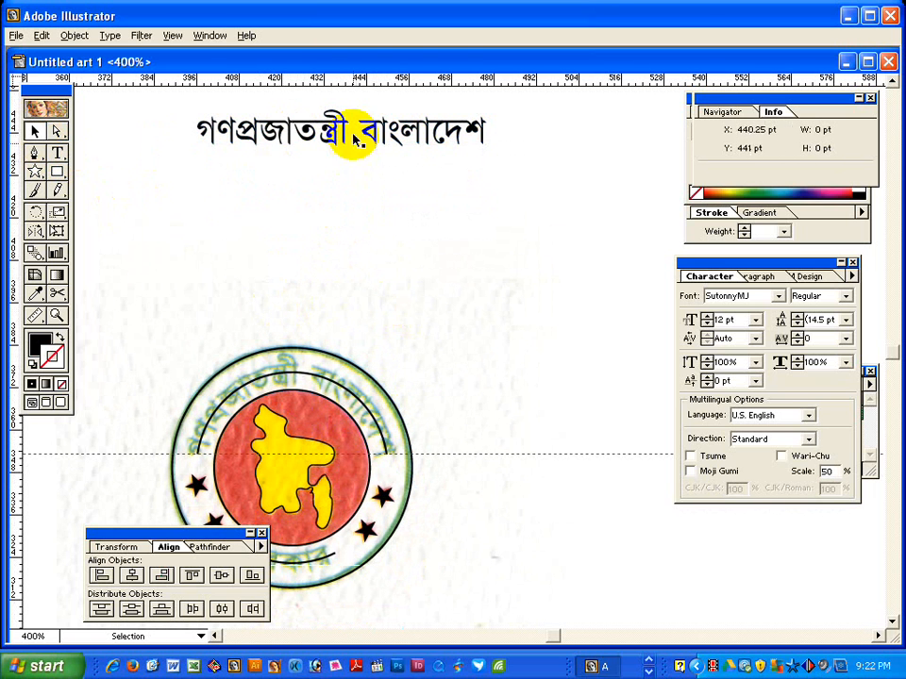
left_click_drag(354, 136, 354, 196)
left_click(58, 153)
left_click(274, 194)
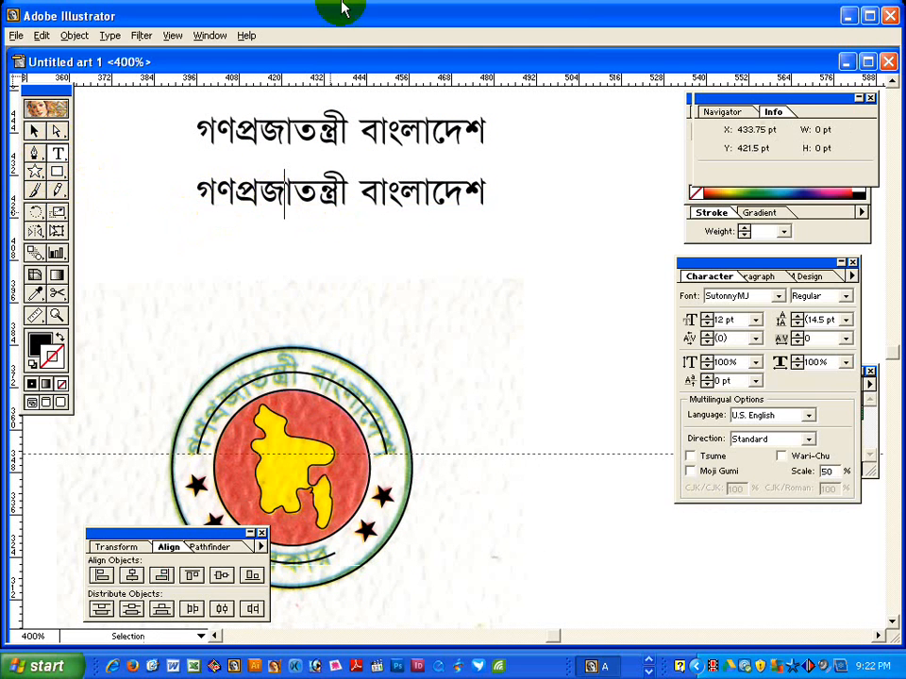
key("ctrl+a")
type("সরকার")
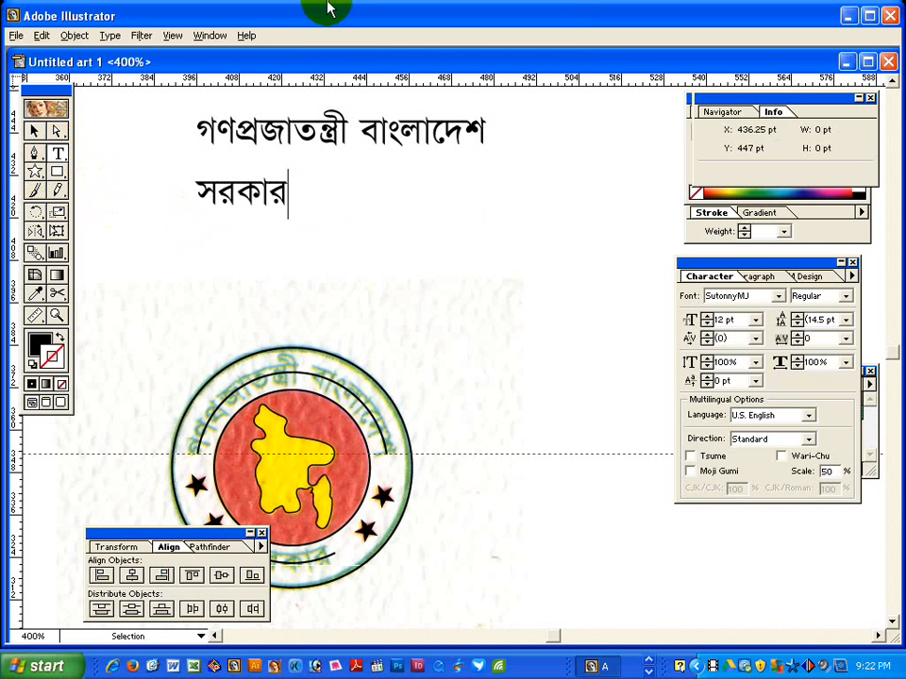
Move the word "সরকার" so it sits roughly centred beneath the longer text line, and deselect it.
left_click(35, 131)
left_click_drag(256, 190, 339, 188)
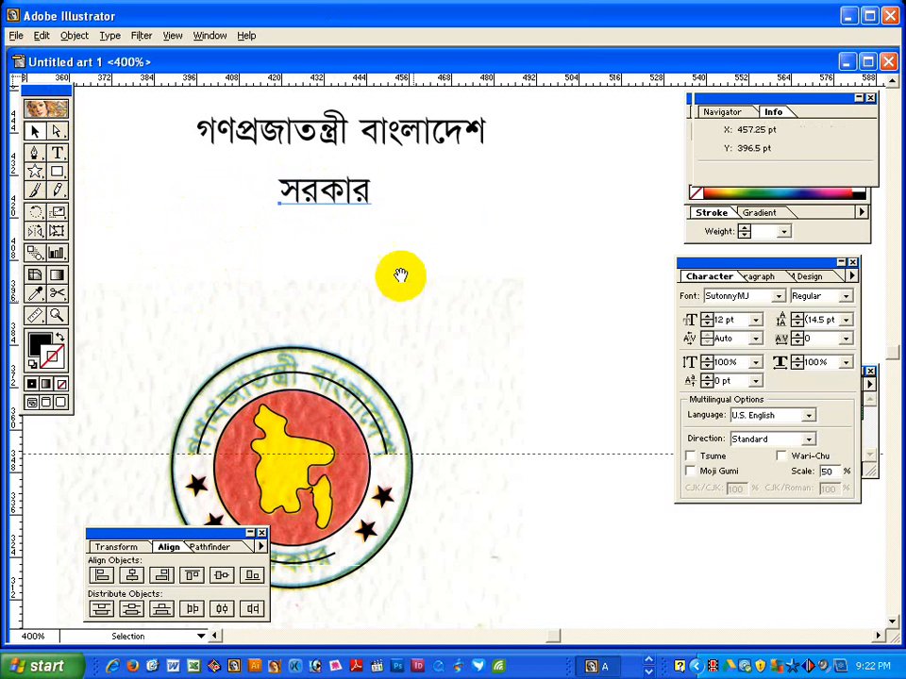
left_click_drag(400, 274, 446, 274)
left_click(499, 303)
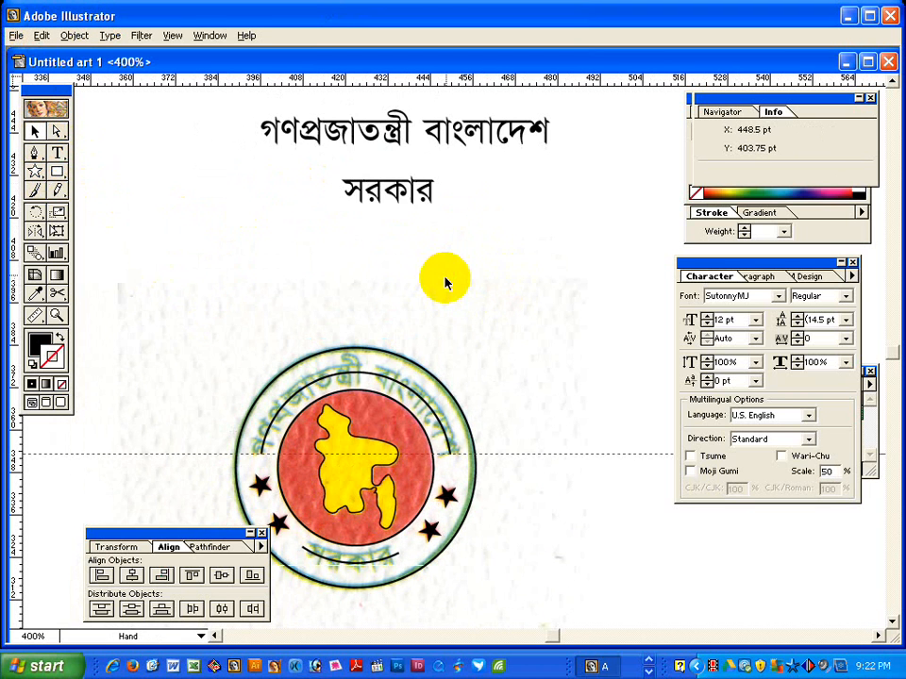
left_click(382, 192)
left_click_drag(381, 191, 386, 186)
left_click(440, 224)
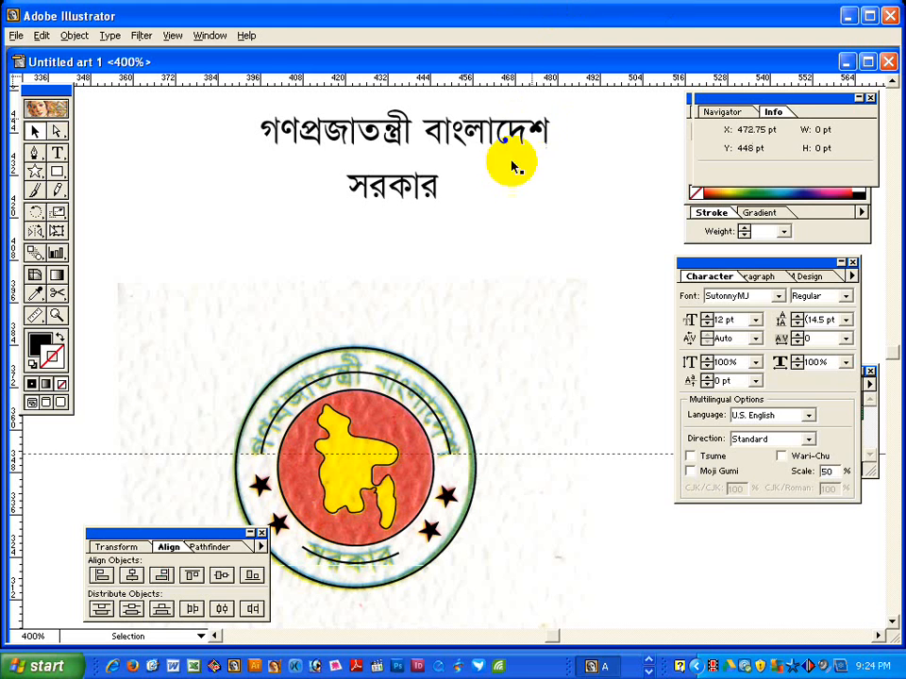
Convert both text lines to outlines and unite the letter shapes of each line.
left_click(427, 135)
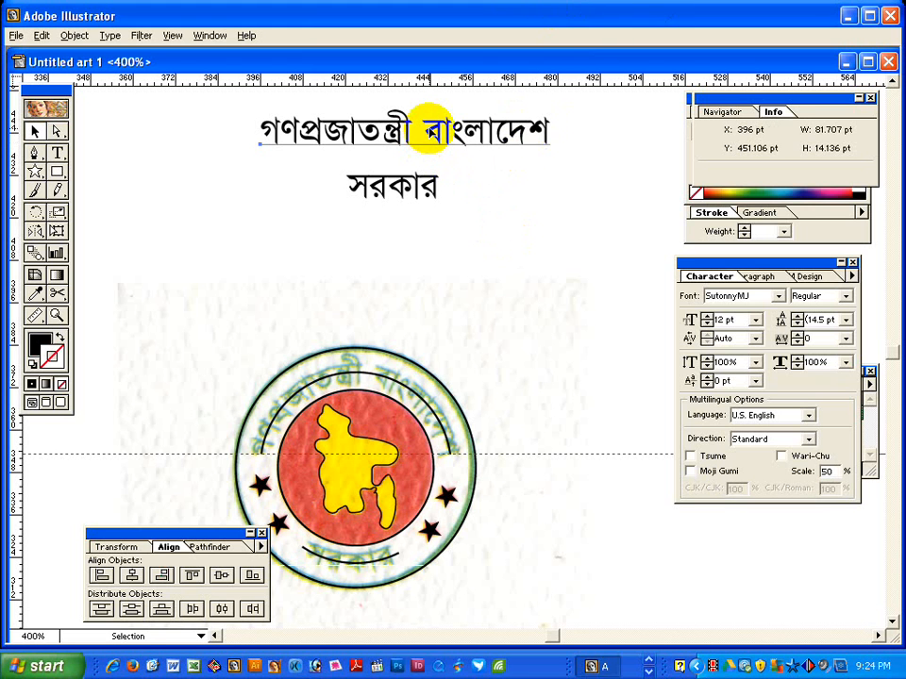
key("ctrl+shift+o")
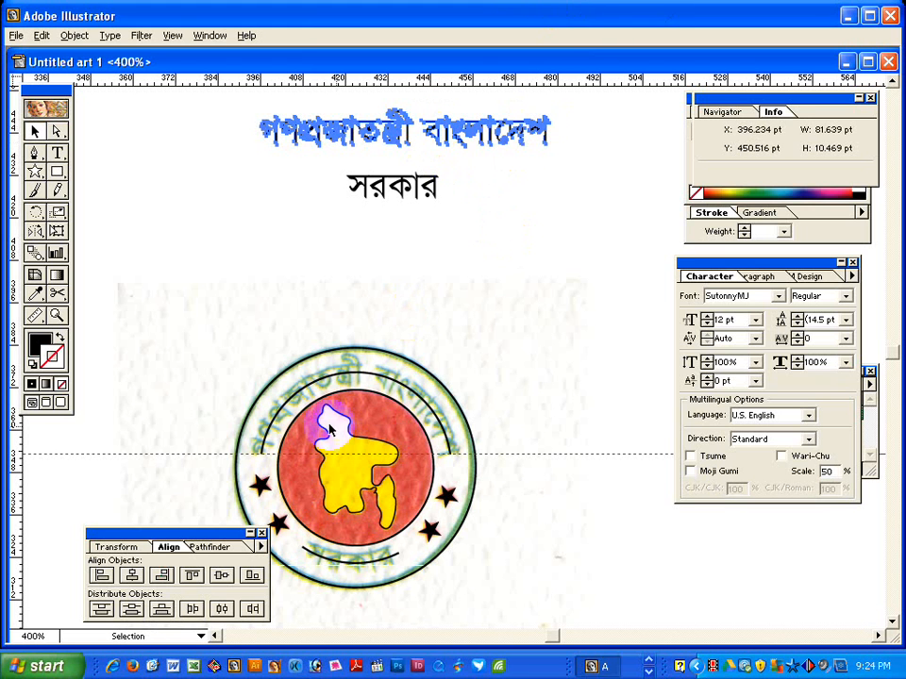
left_click(207, 547)
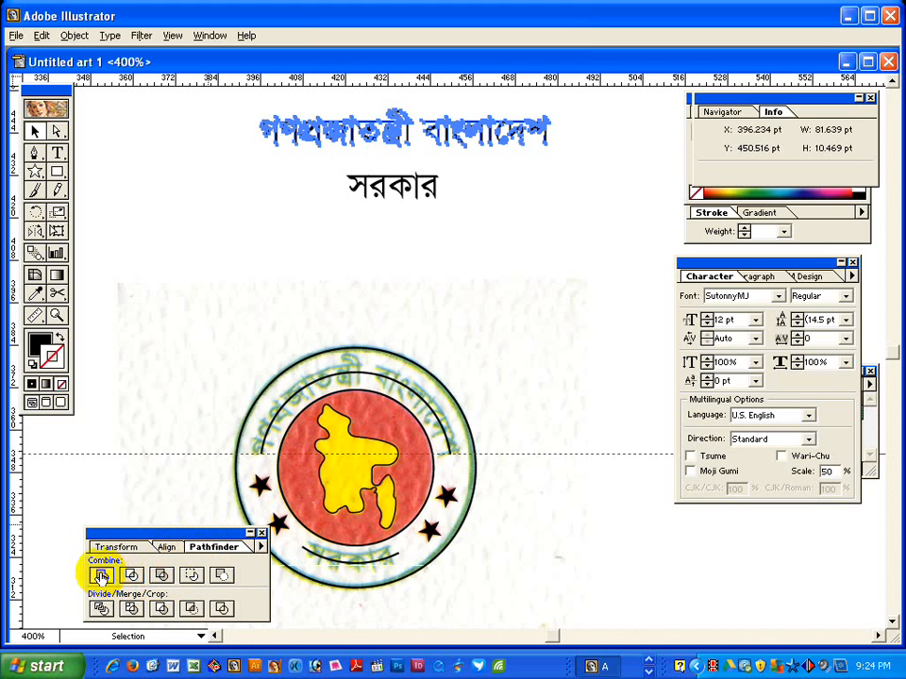
left_click(390, 192)
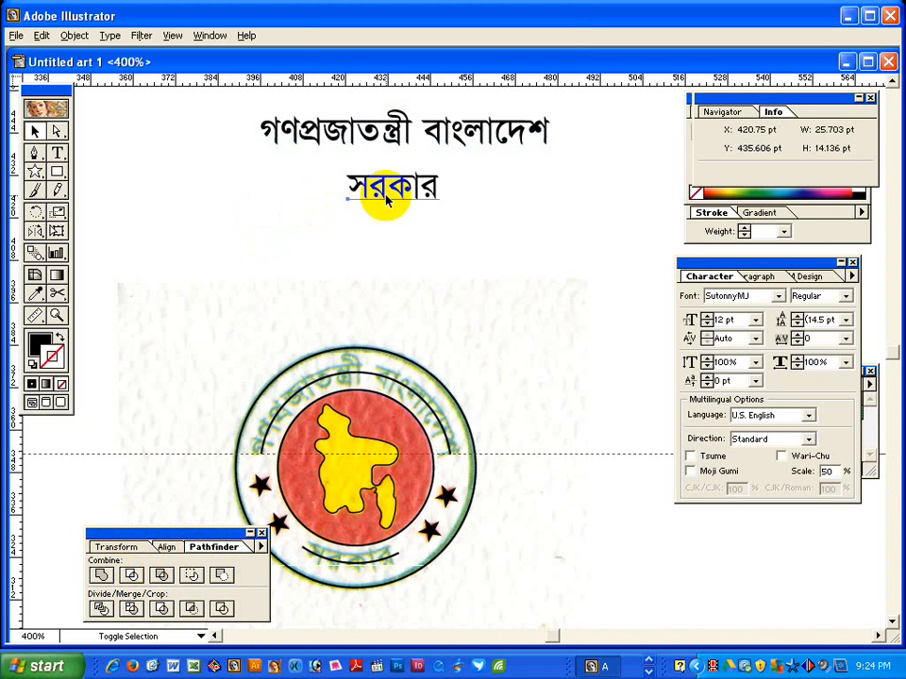
key("ctrl+shift+o")
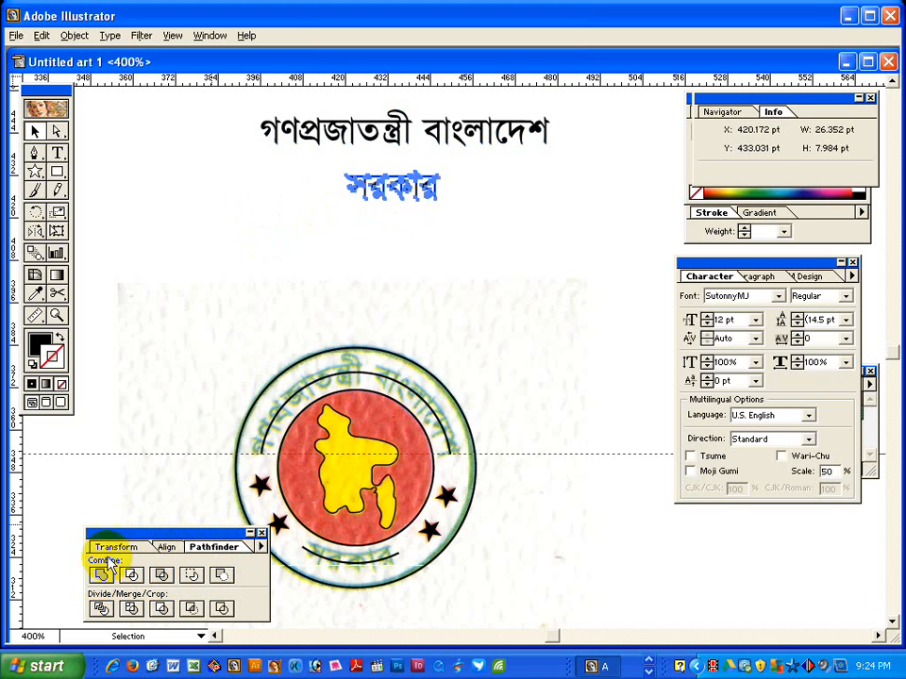
left_click(193, 295)
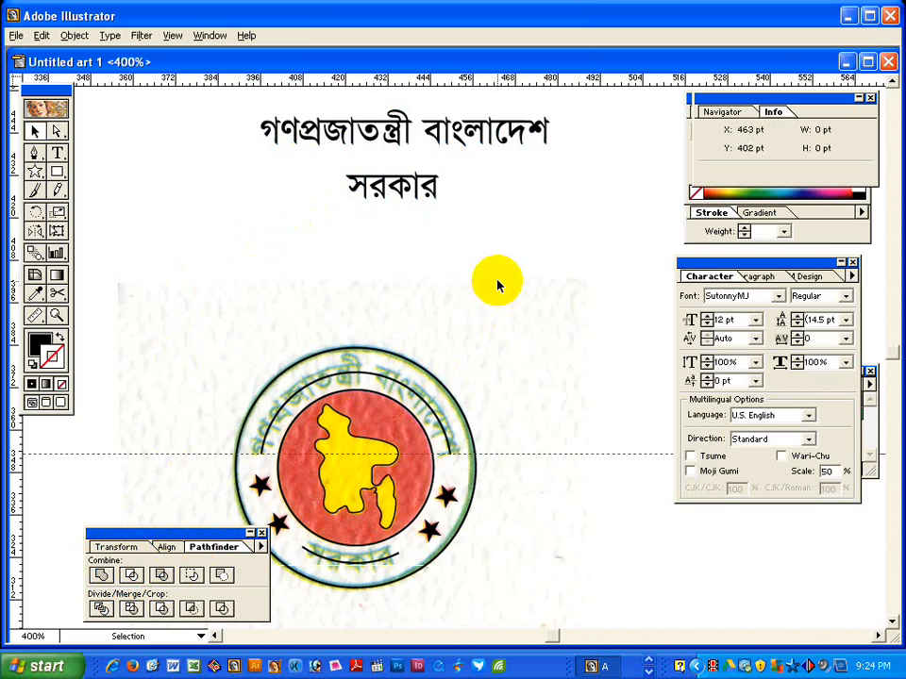
Select the two outlined lettering lines in turn to check that each behaves as a single object.
key("space")
left_click_drag(505, 249, 410, 265)
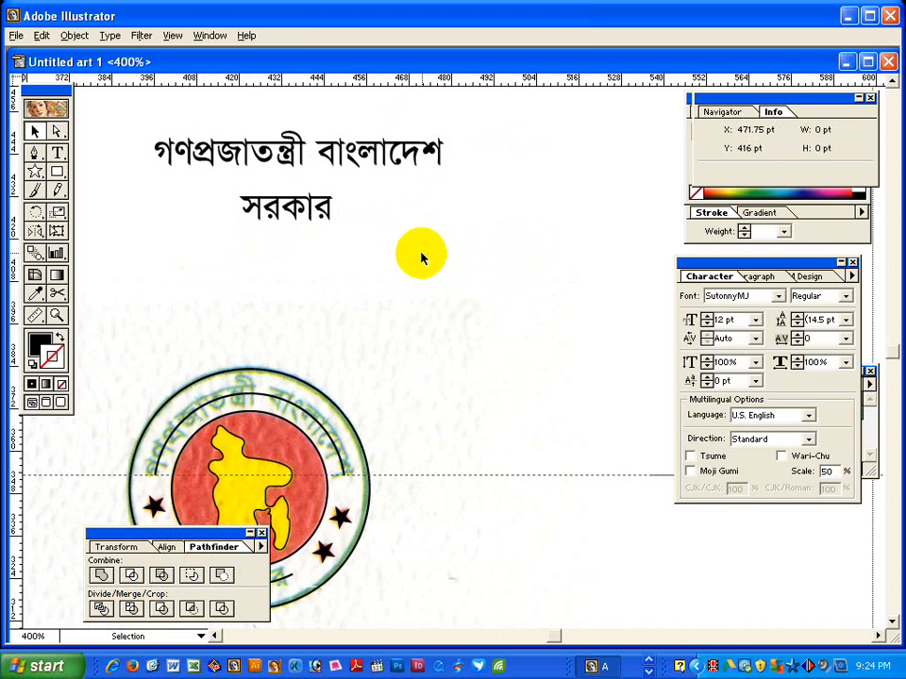
left_click(374, 154)
left_click(370, 181)
left_click(315, 210)
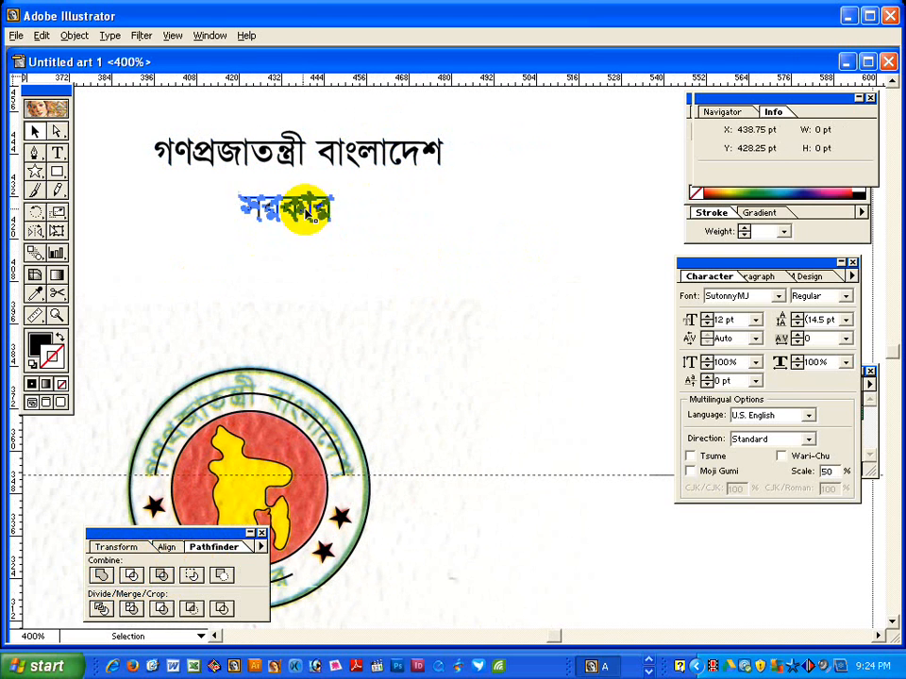
left_click(389, 262)
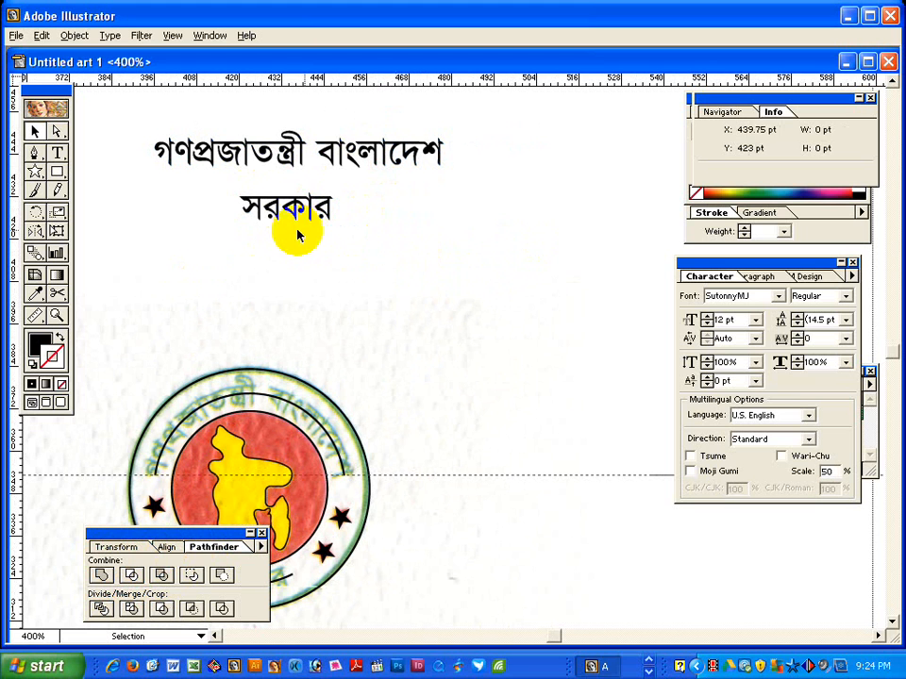
left_click(292, 209)
left_click(444, 221)
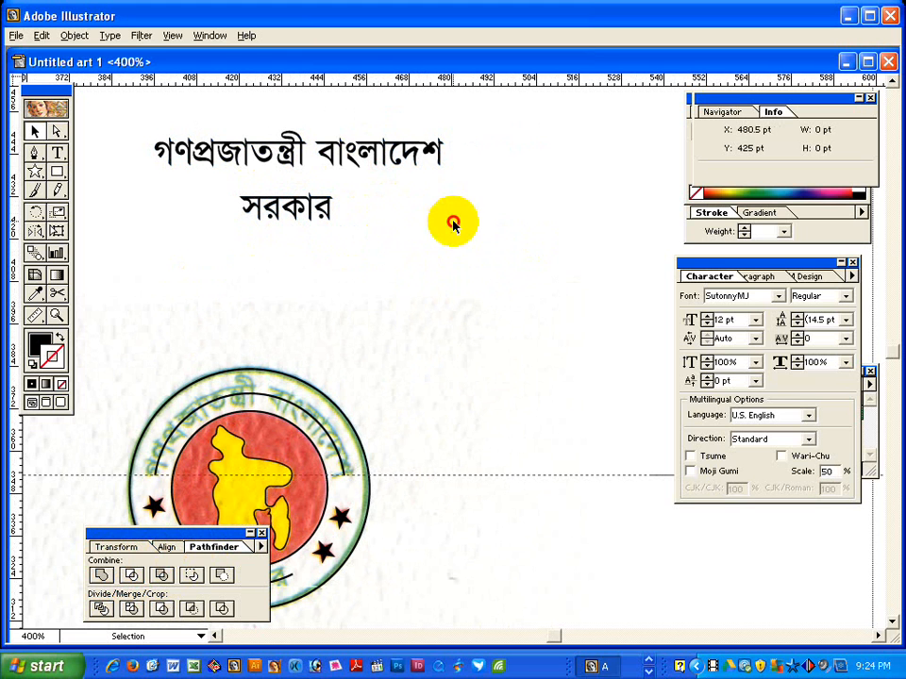
left_click(380, 152)
left_click(408, 242)
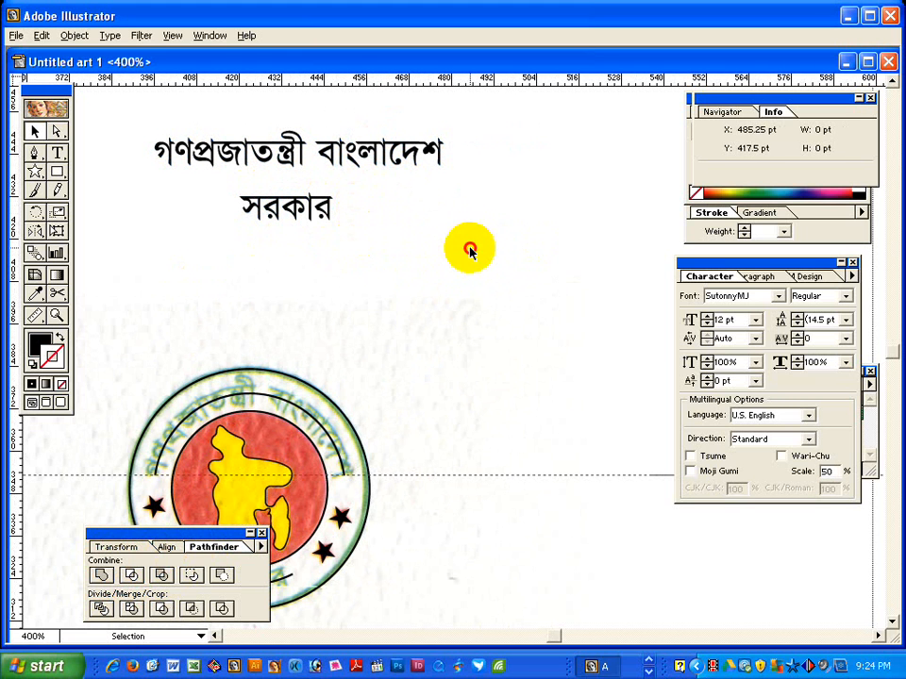
left_click(332, 155)
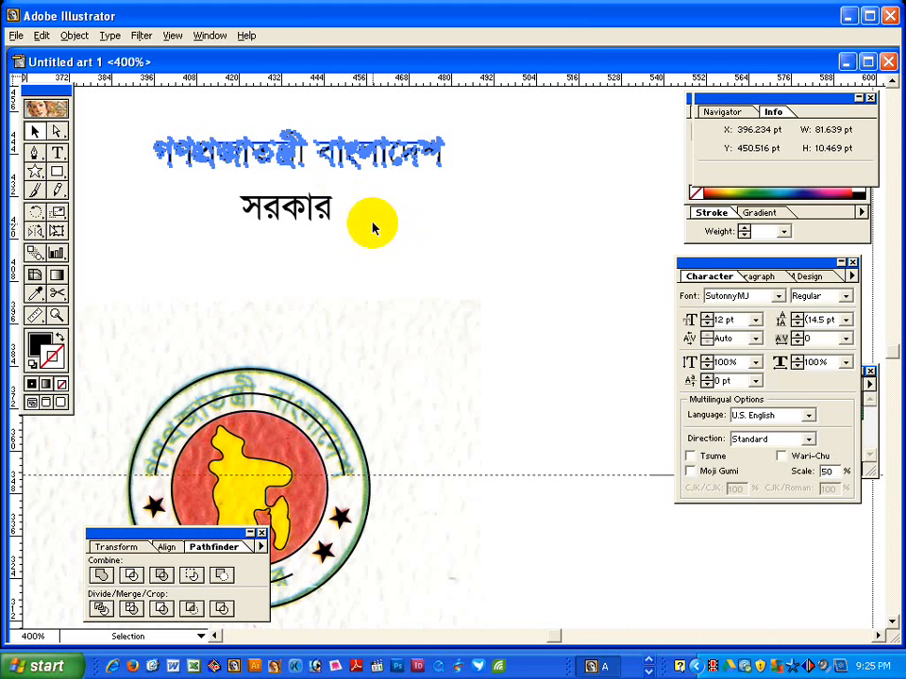
left_click(407, 277)
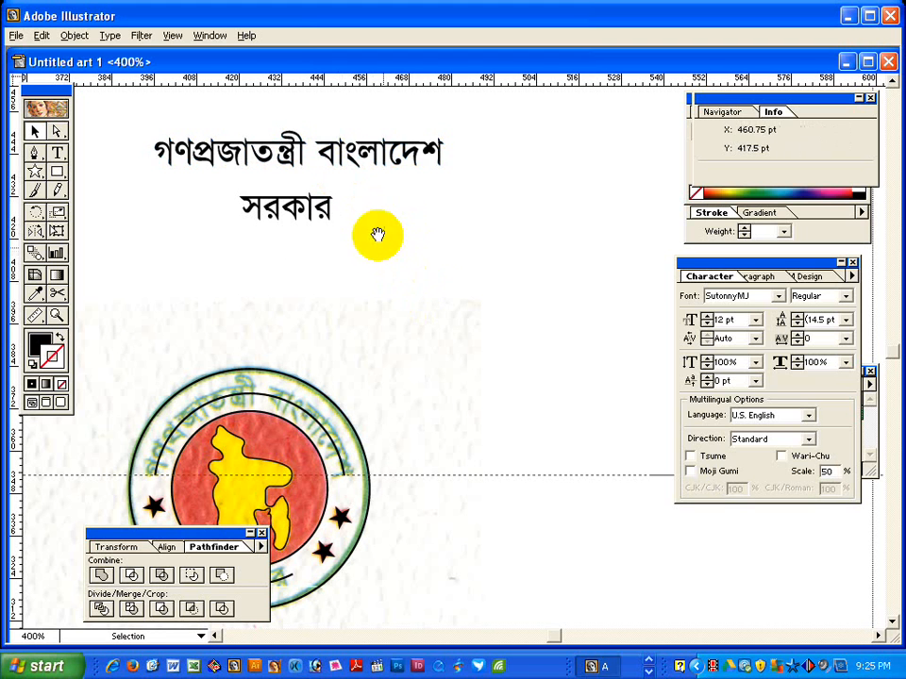
left_click_drag(271, 138, 356, 202)
left_click(372, 217)
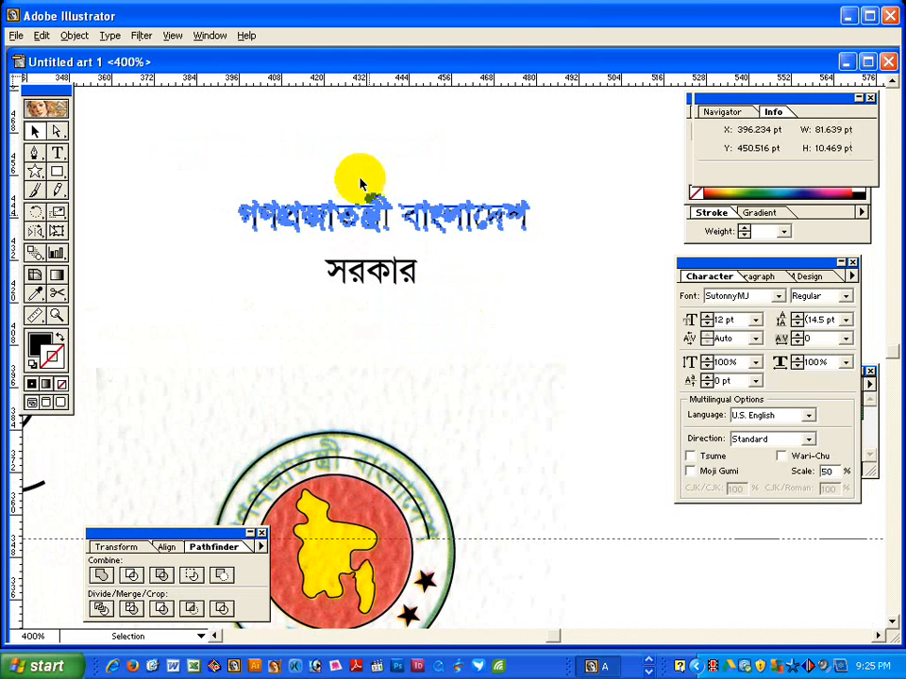
left_click(354, 172)
left_click(383, 234)
left_click(404, 266)
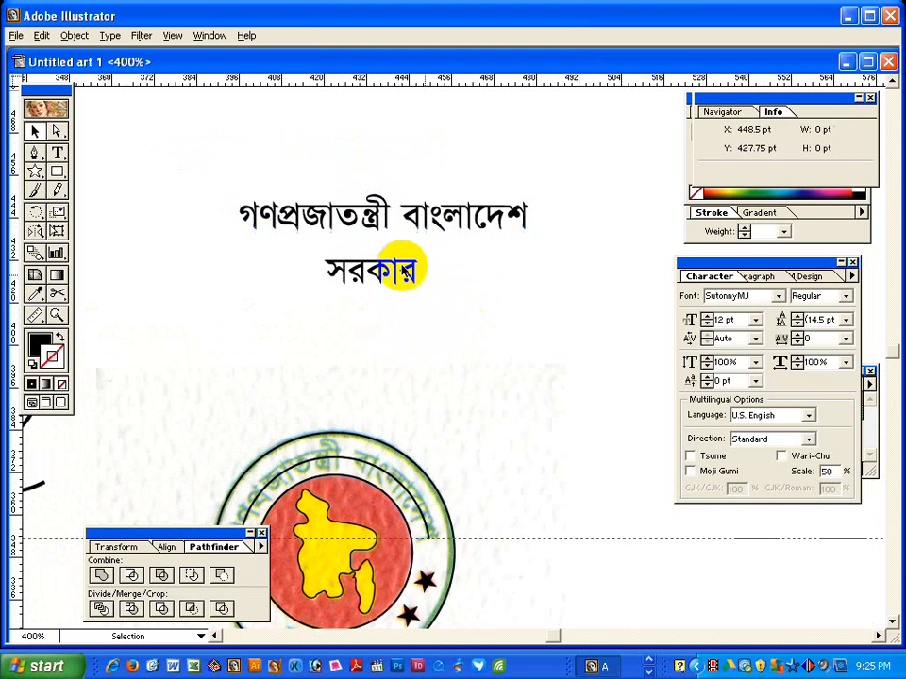
left_click(384, 239)
left_click(335, 179)
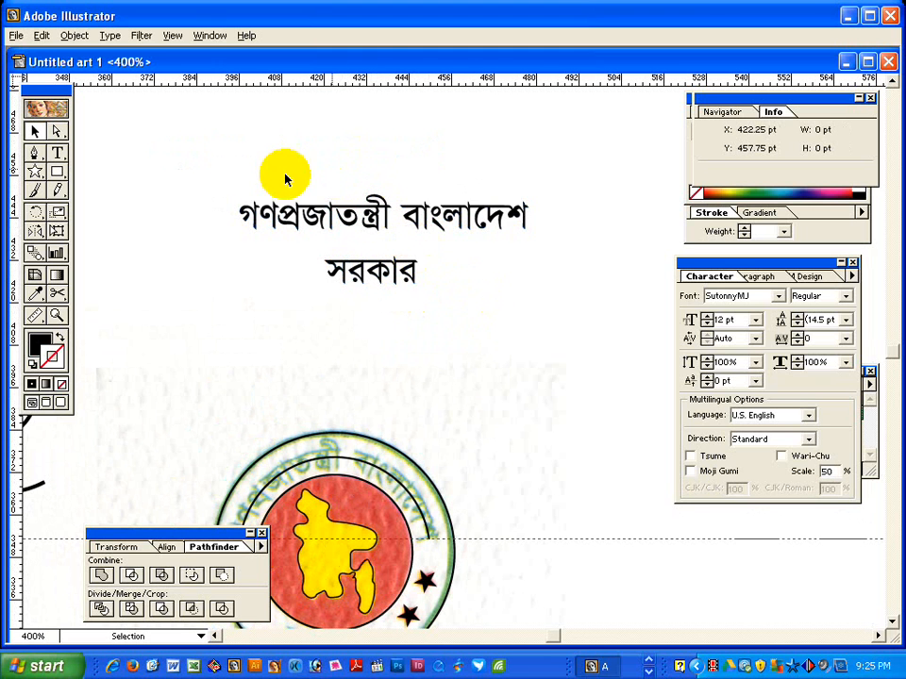
left_click_drag(235, 176, 525, 215)
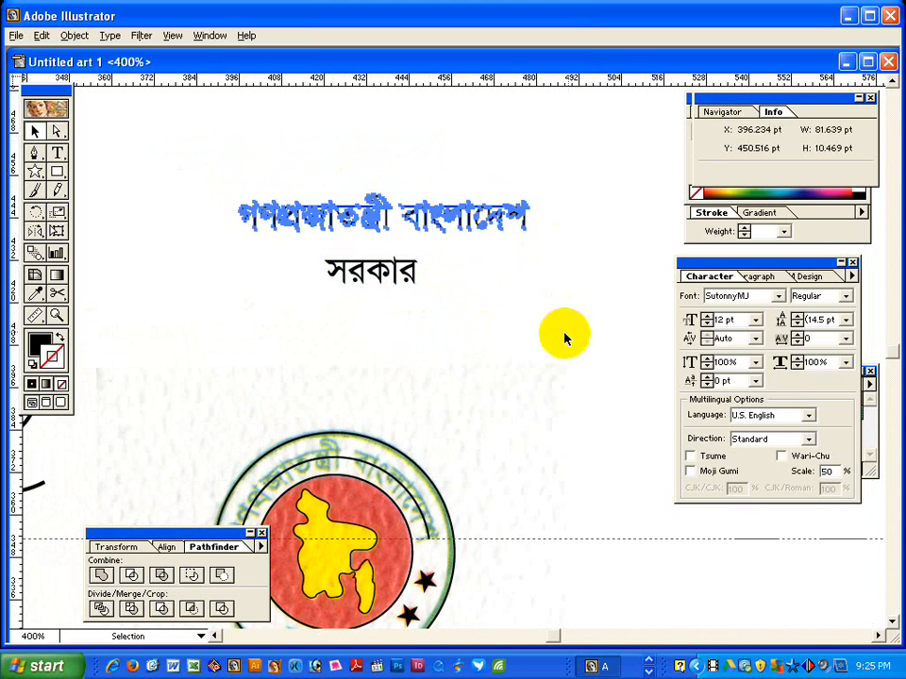
left_click(364, 216)
left_click(386, 238)
left_click(372, 214)
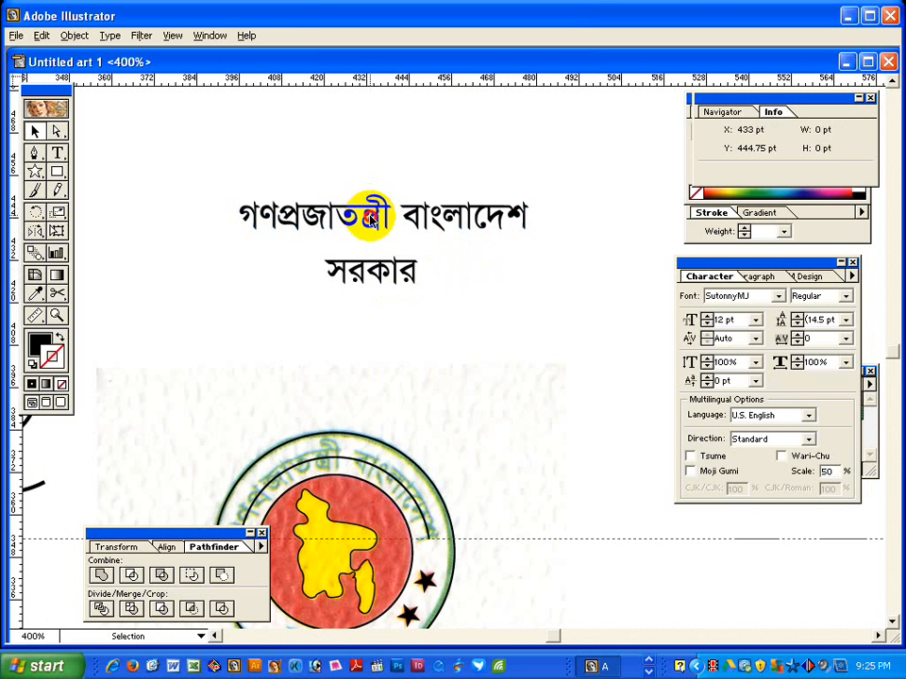
left_click(378, 215)
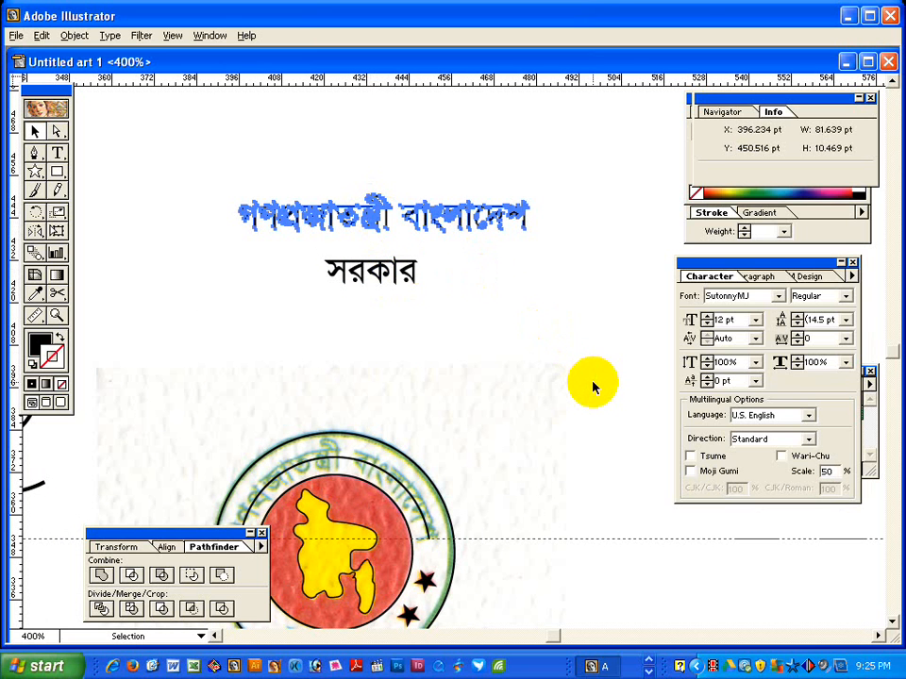
Shift the word "সরকার" slightly right and move both outlined lettering lines further up, away from the scanned seal.
left_click(551, 323)
left_click(450, 210)
left_click(445, 263)
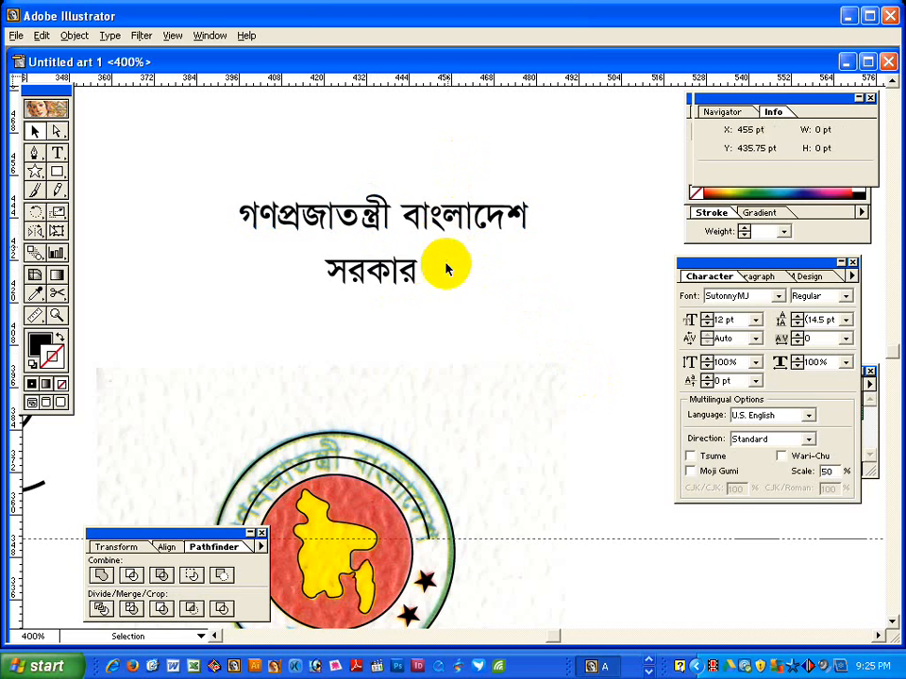
left_click(408, 269)
left_click_drag(409, 269, 417, 269)
left_click(469, 275)
left_click_drag(358, 202, 394, 226)
left_click(456, 262)
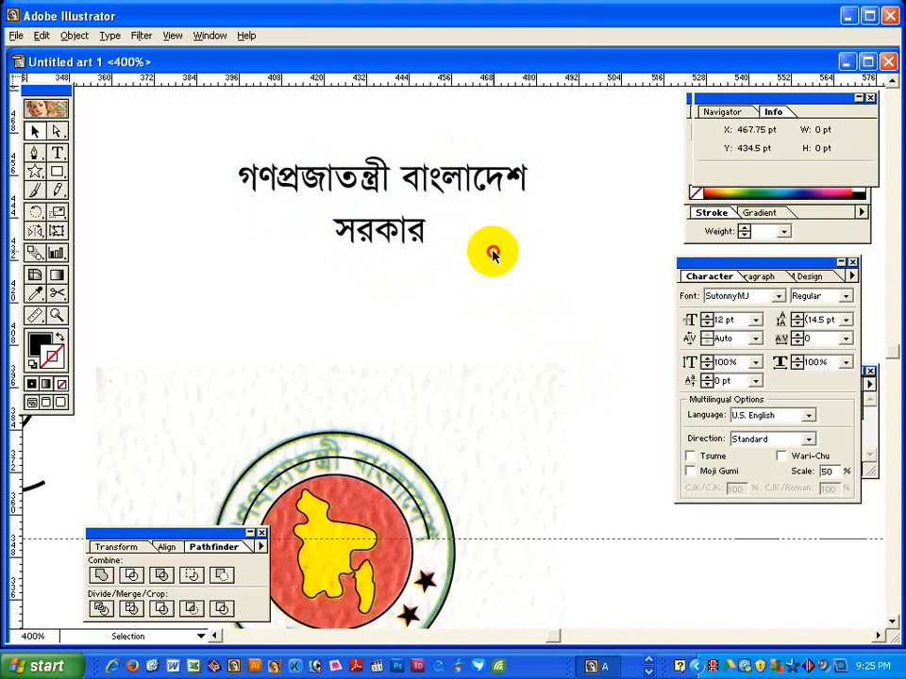
Select the two outlined lettering lines separately and together to check them as brush artwork, leaving nothing selected.
left_click(417, 231)
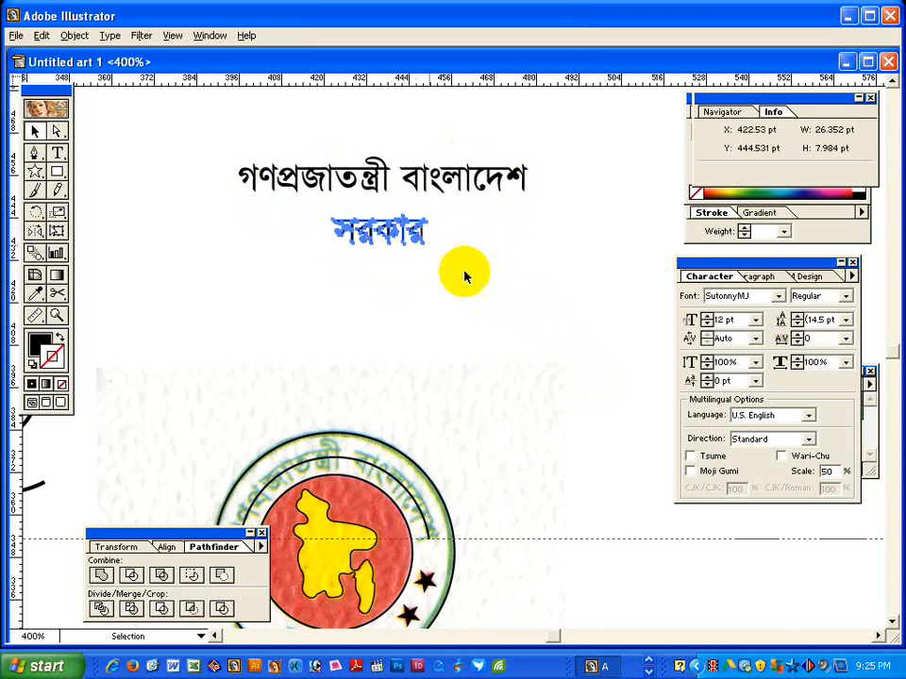
left_click(463, 268)
left_click(452, 174)
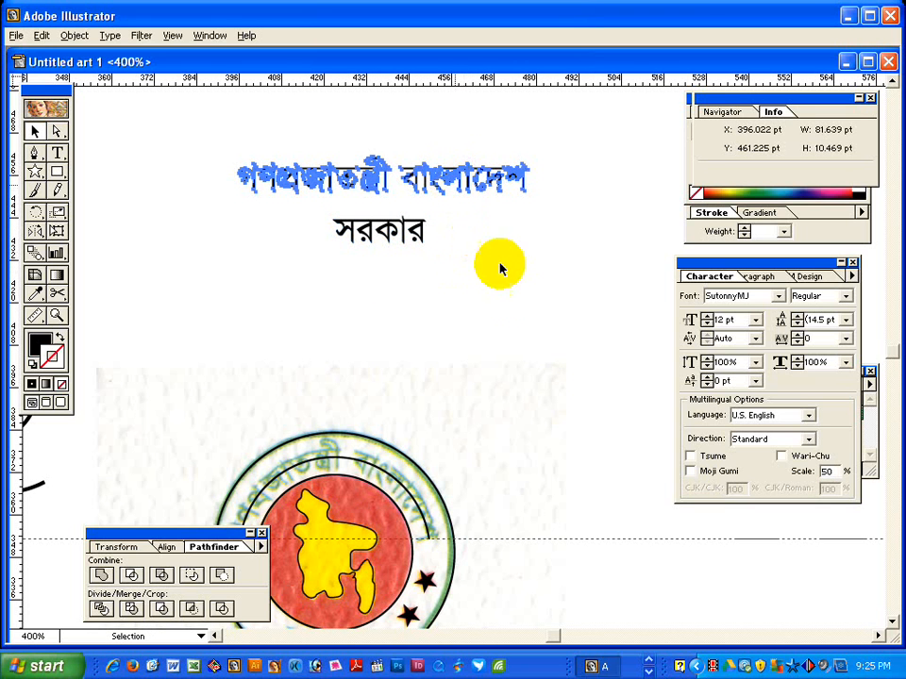
left_click(504, 306)
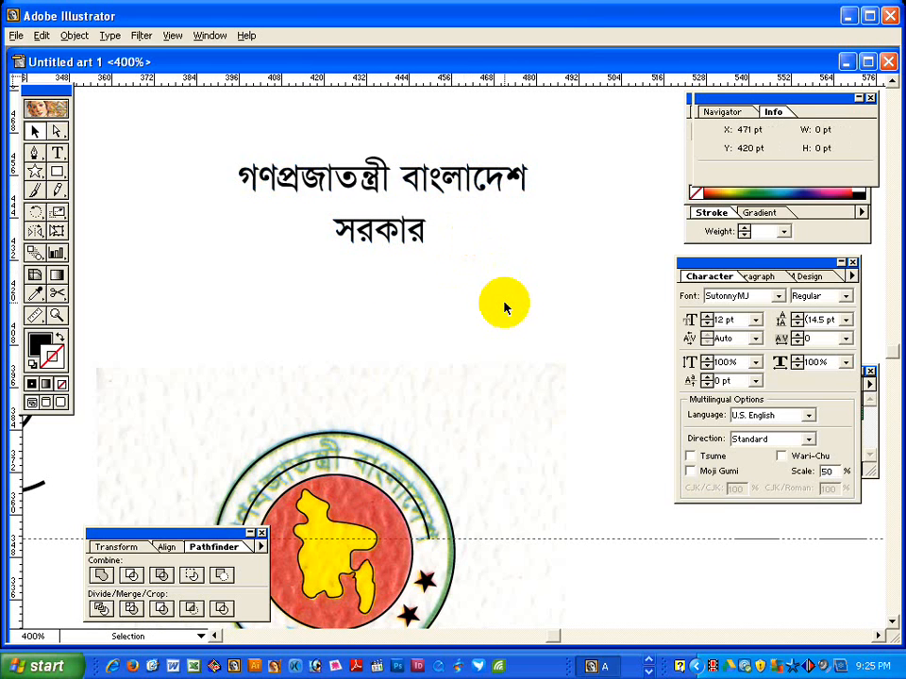
left_click_drag(364, 194, 391, 285)
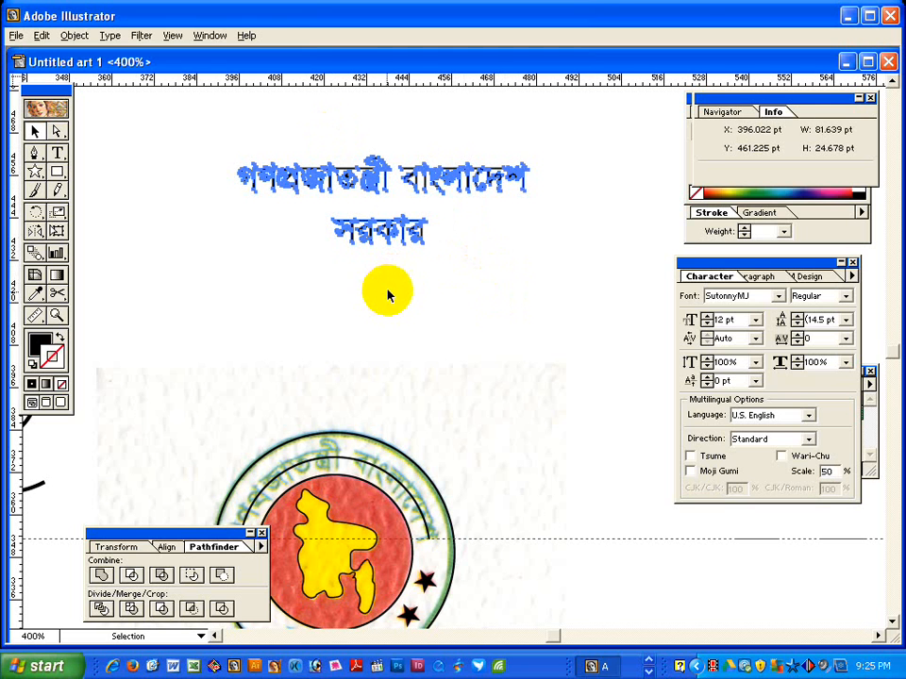
left_click(496, 283)
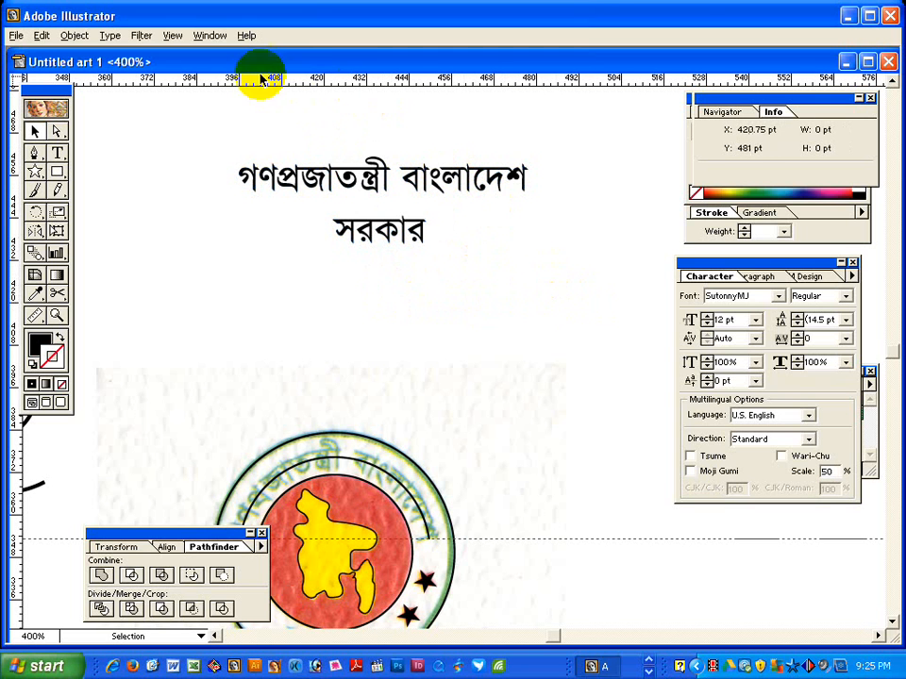
left_click(467, 316)
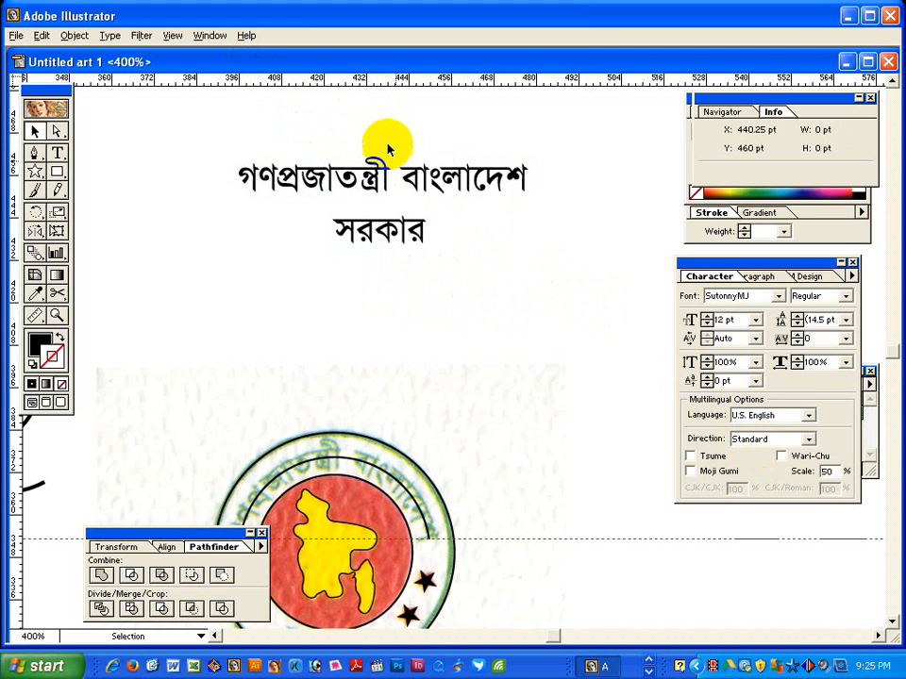
Show the Brushes palette, list the brushes by name, and enlarge the palette to fit more entries.
left_click(211, 37)
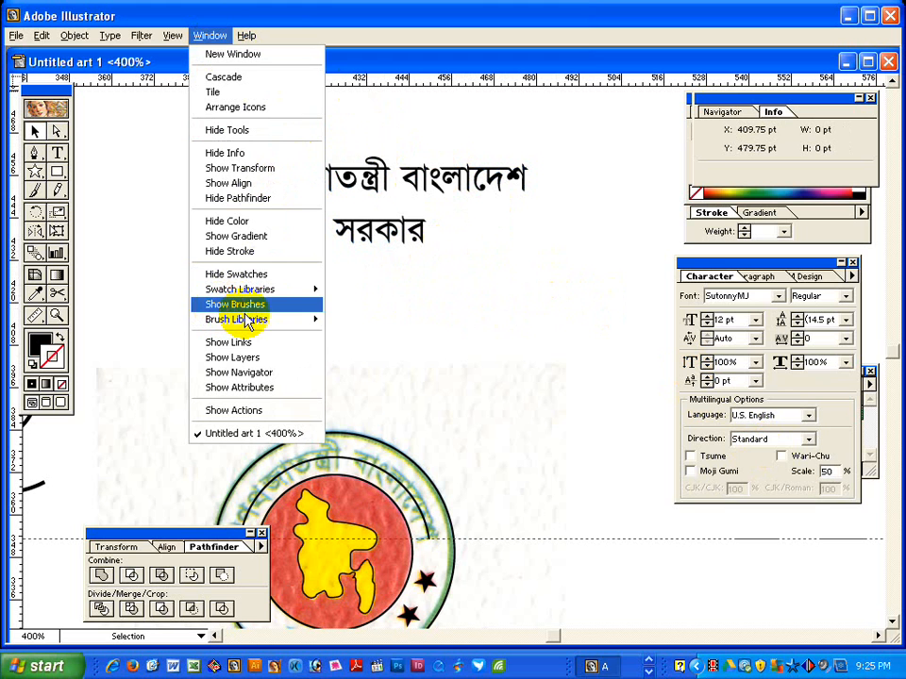
mouse_move(252, 321)
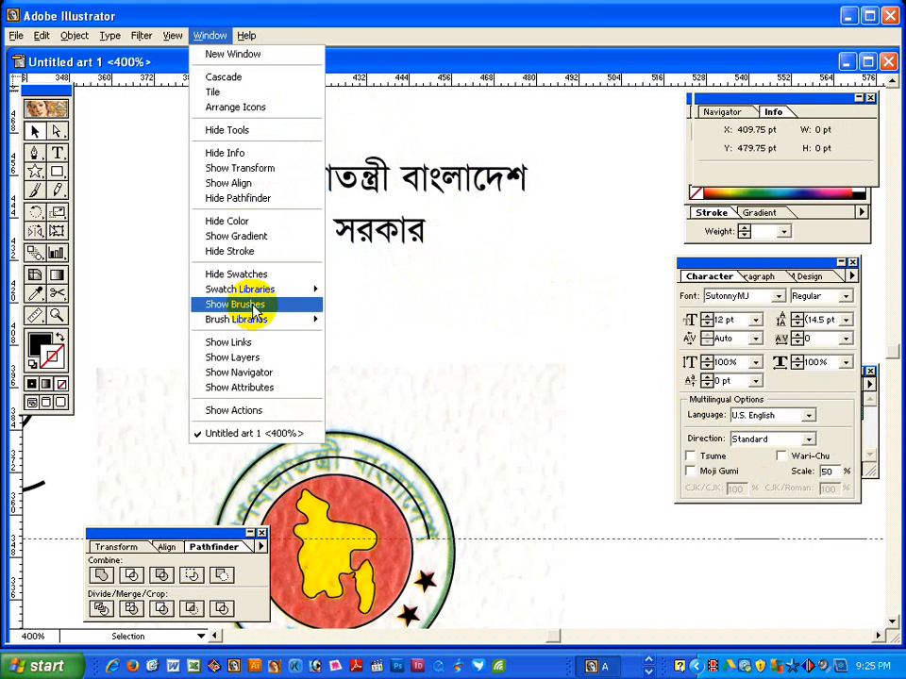
left_click(240, 306)
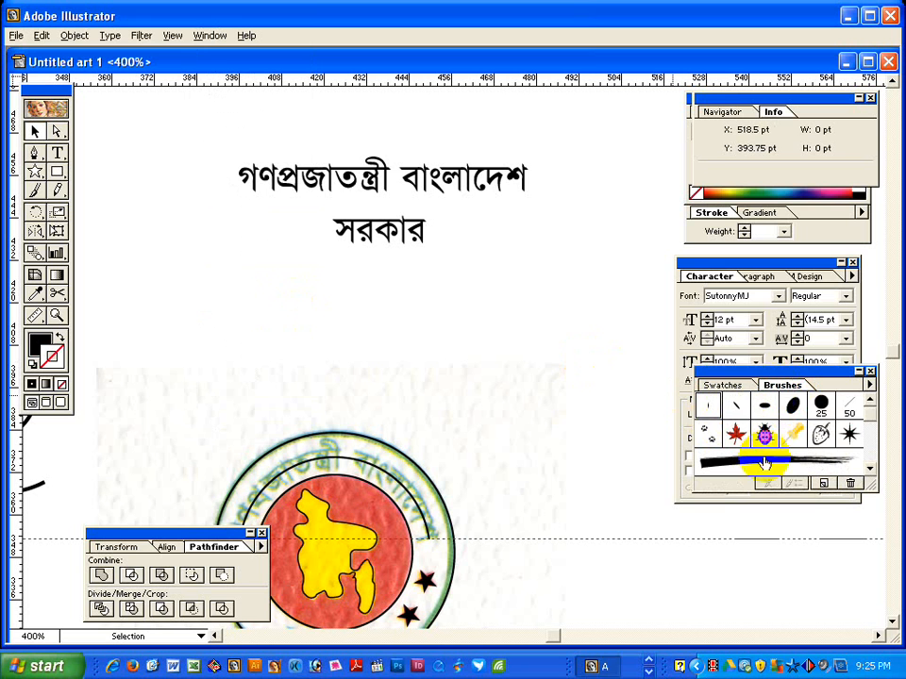
left_click(727, 385)
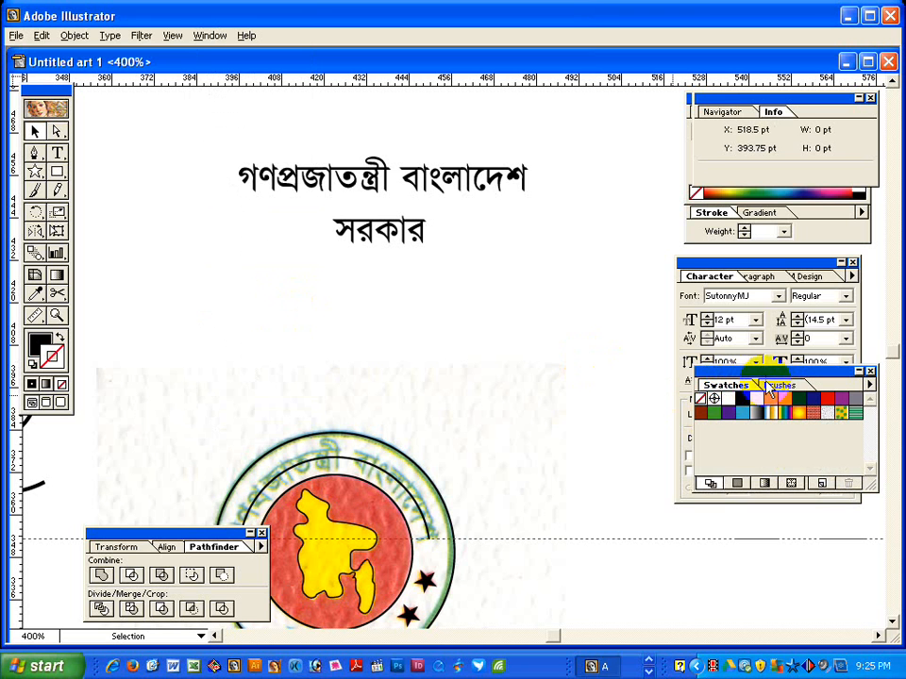
left_click(779, 384)
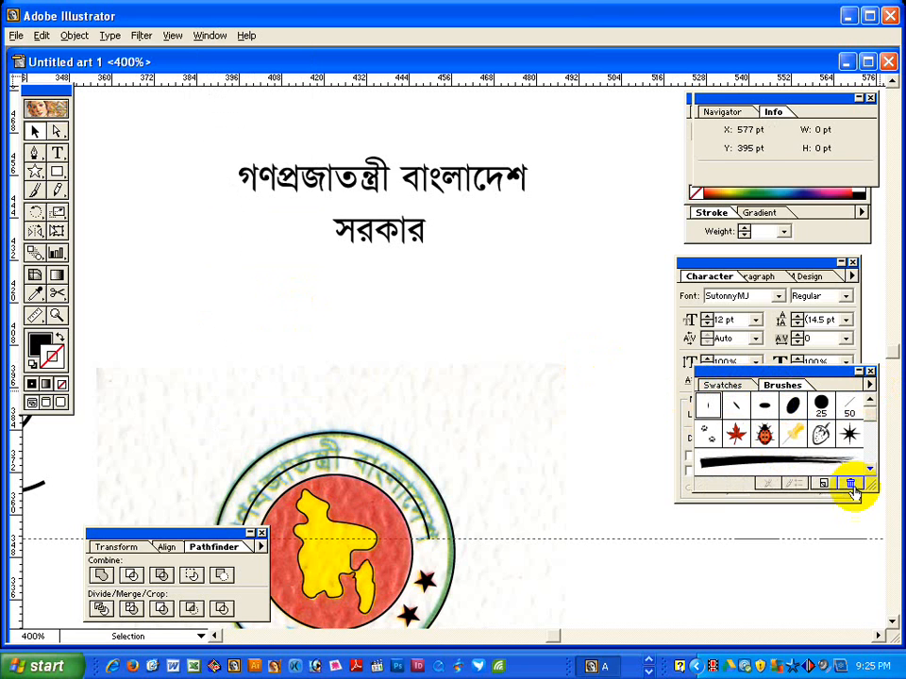
left_click_drag(865, 483, 868, 540)
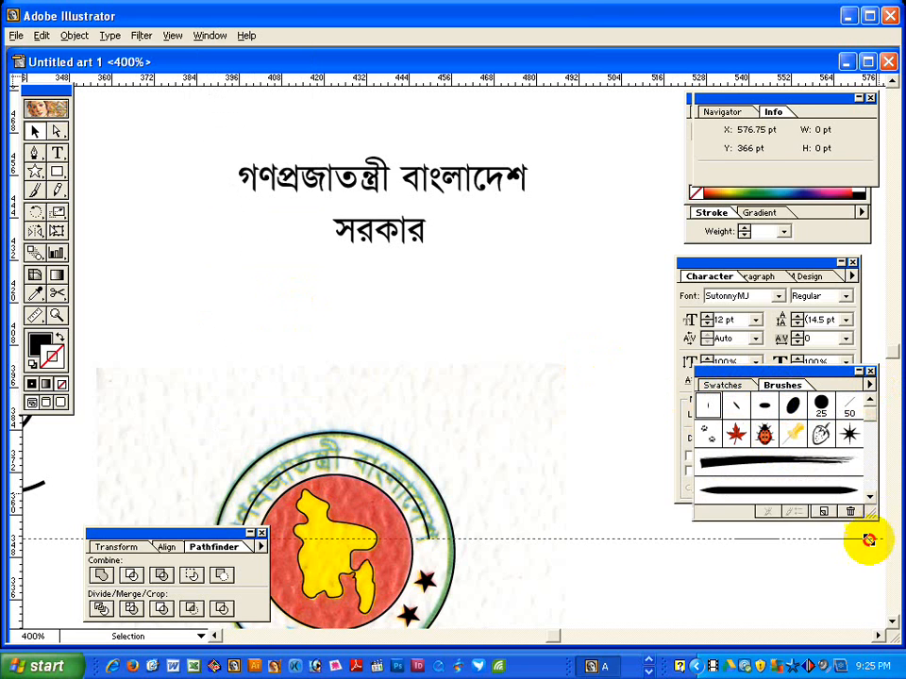
left_click(869, 385)
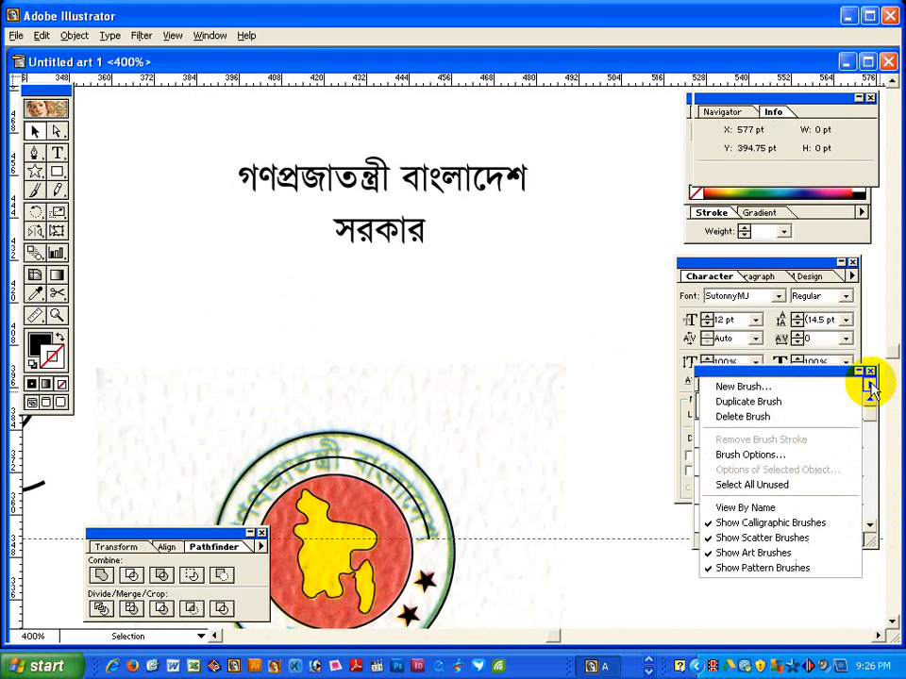
left_click(740, 512)
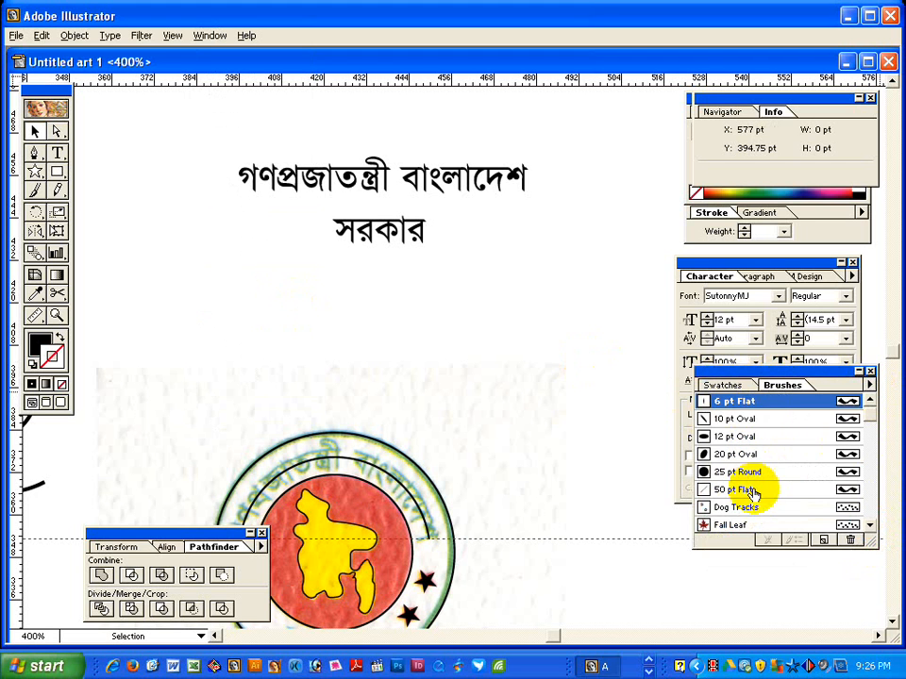
left_click_drag(865, 538, 870, 581)
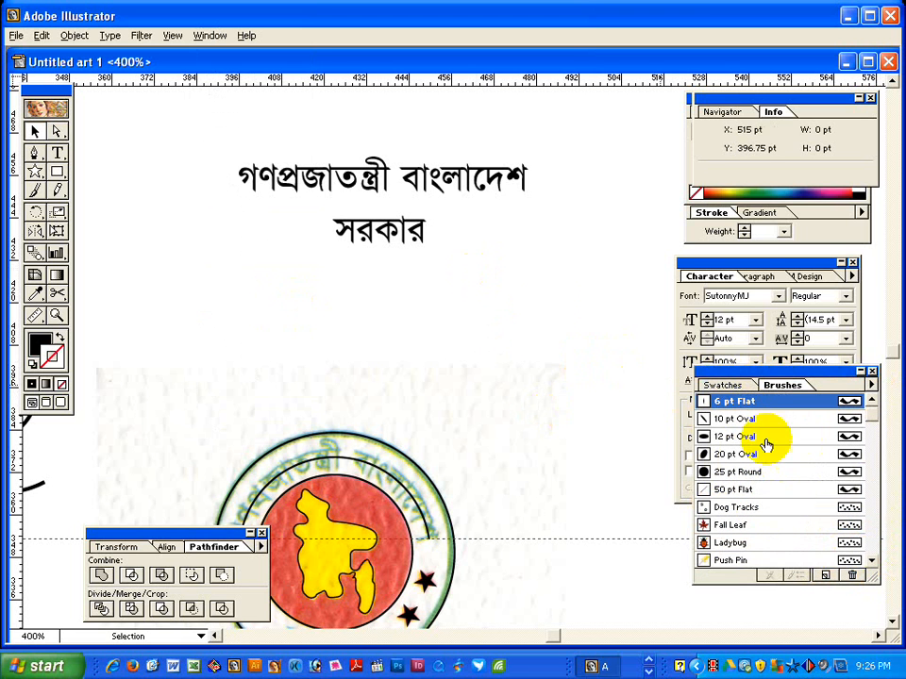
Create a new art brush from the longer outlined lettering line "গণপ্রজাতন্ত্রী বাংলাদেশ" with the default options.
left_click(426, 179)
mouse_move(426, 179)
left_mouse_down()
mouse_move(667, 449)
mouse_move(771, 462)
mouse_move(771, 445)
mouse_move(784, 478)
left_mouse_up()
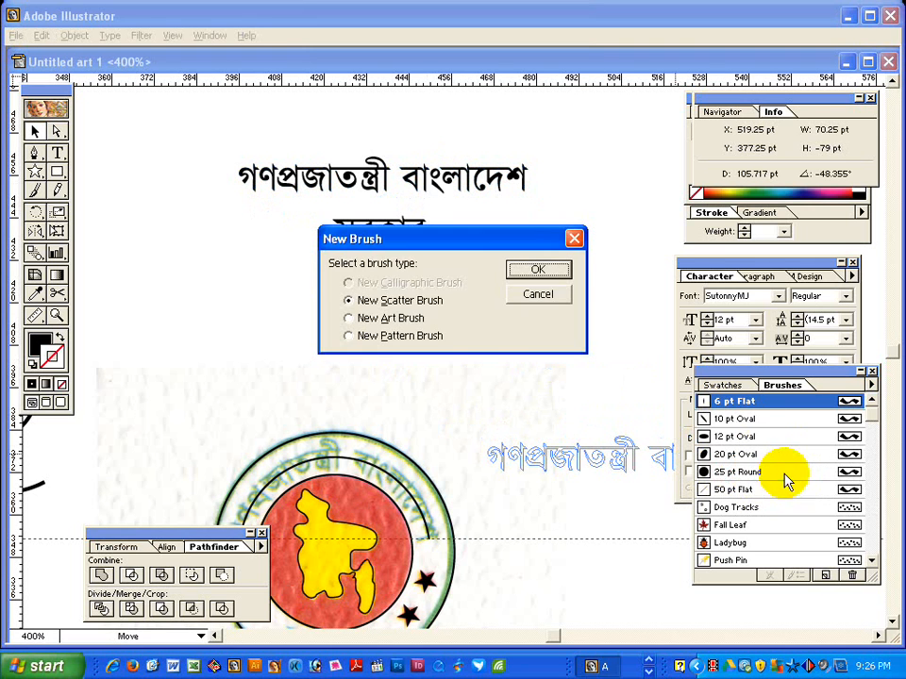
left_click_drag(440, 247, 351, 289)
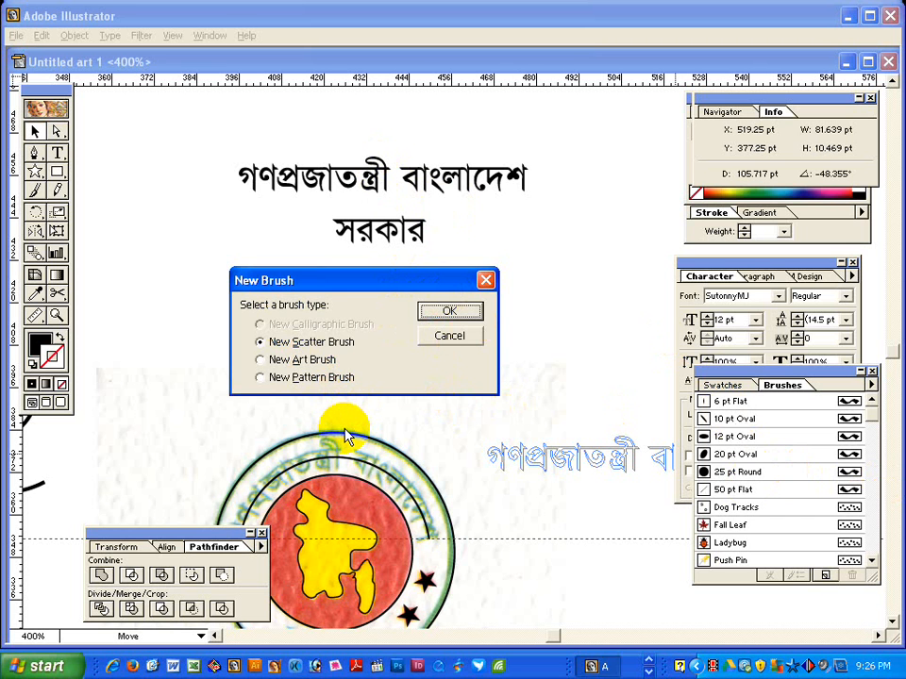
left_click_drag(370, 279, 404, 272)
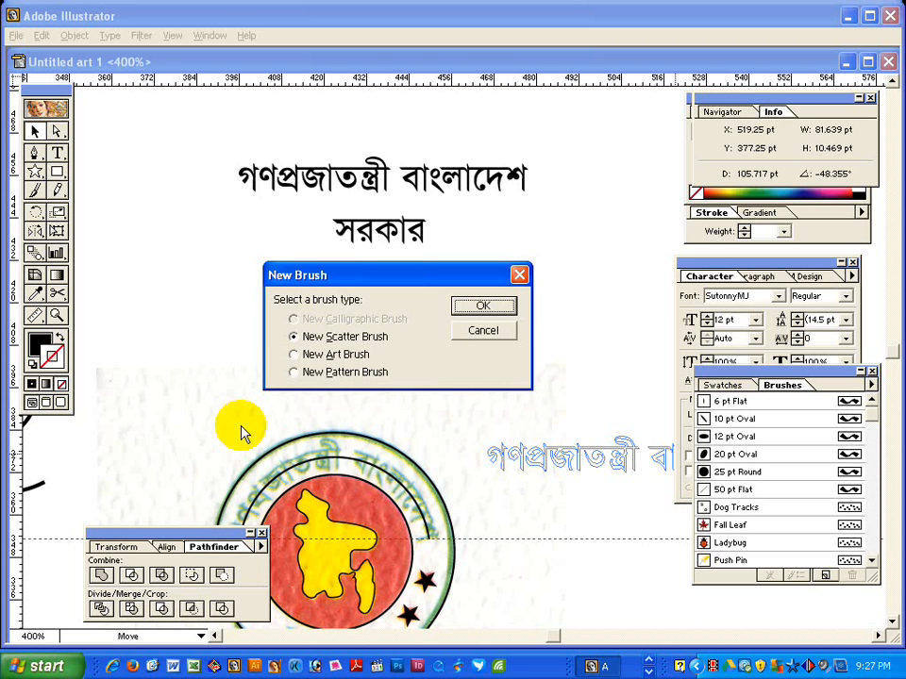
left_click(326, 357)
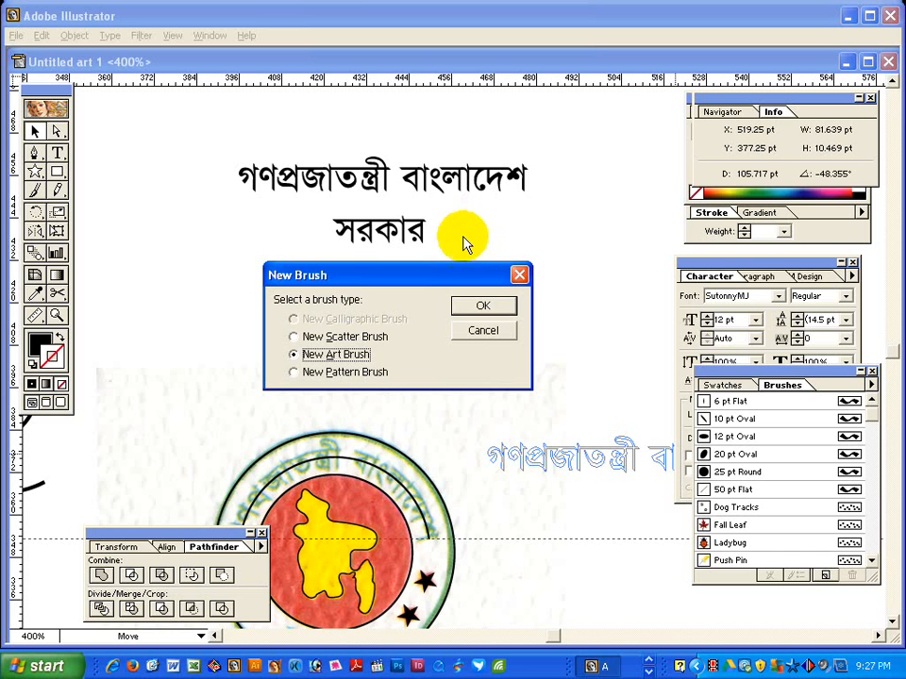
left_click(481, 306)
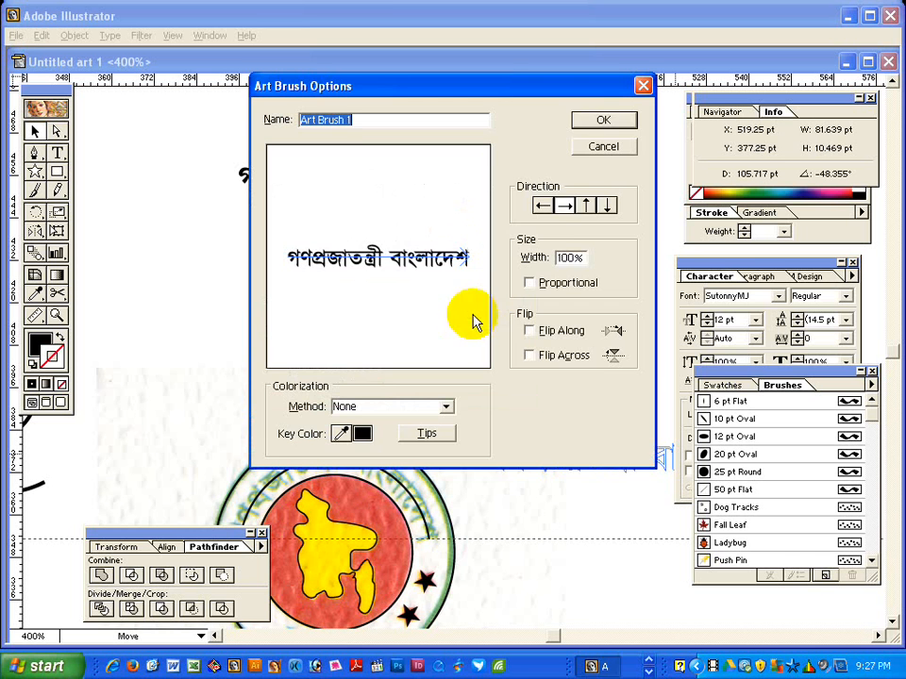
left_click(585, 121)
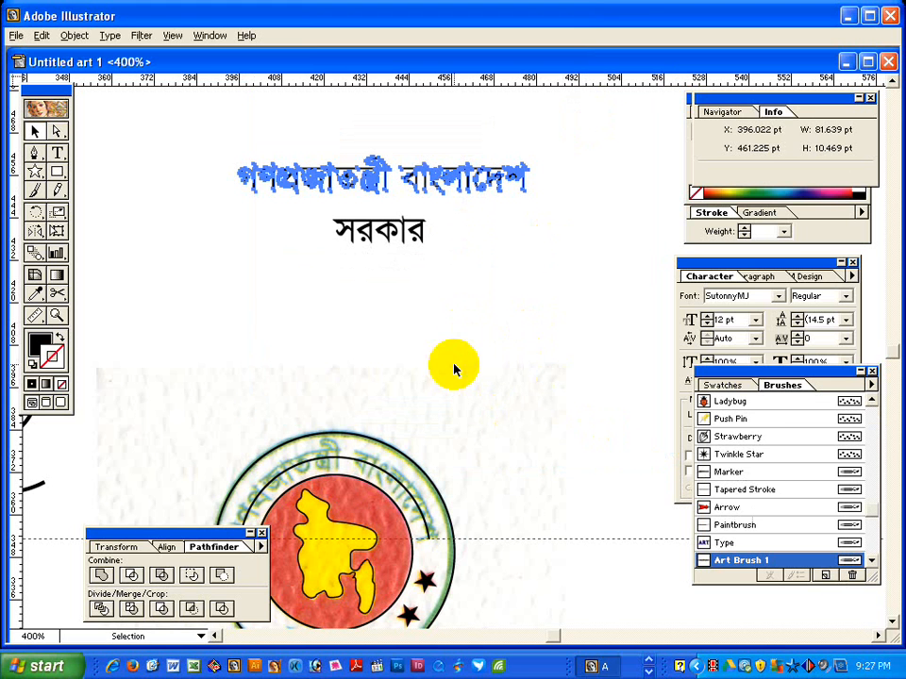
left_click(485, 330)
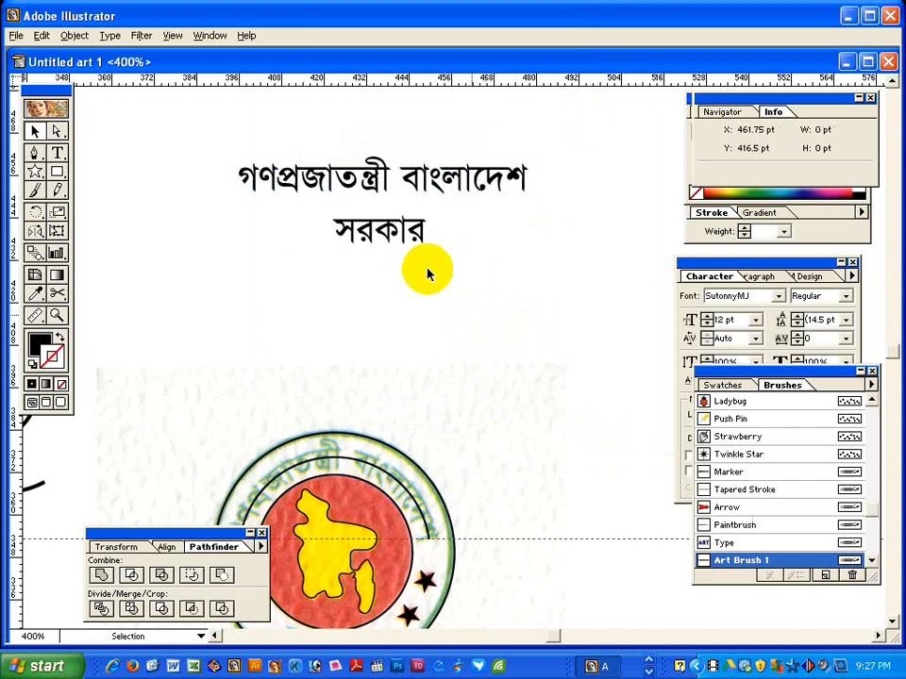
Create a second art brush from the outlined word "সরকার" with the default options.
left_click(392, 227)
mouse_move(392, 226)
left_mouse_down()
mouse_move(613, 400)
mouse_move(773, 465)
left_mouse_up()
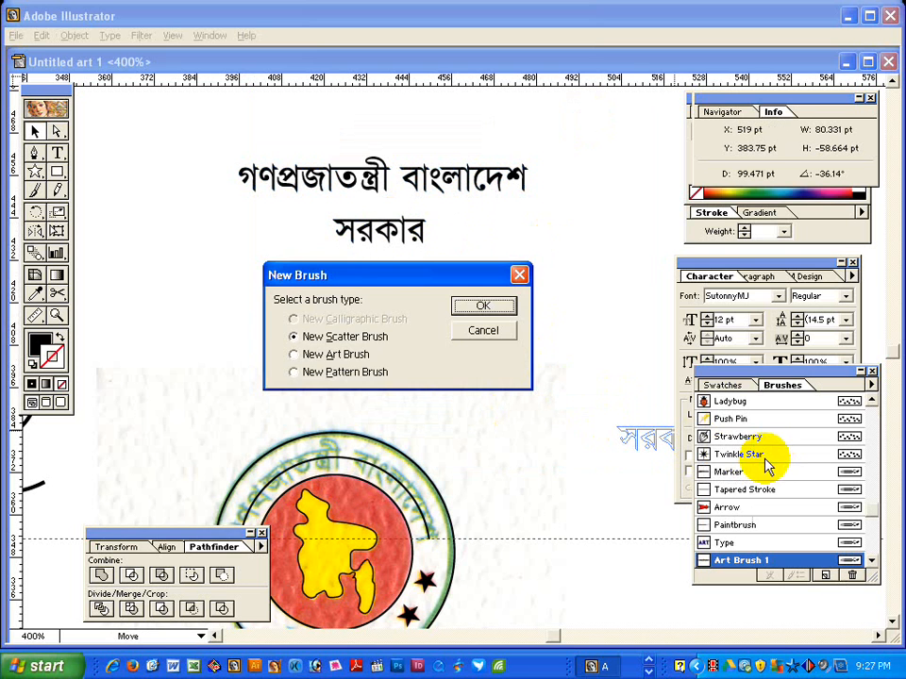
left_click(351, 364)
left_click(482, 306)
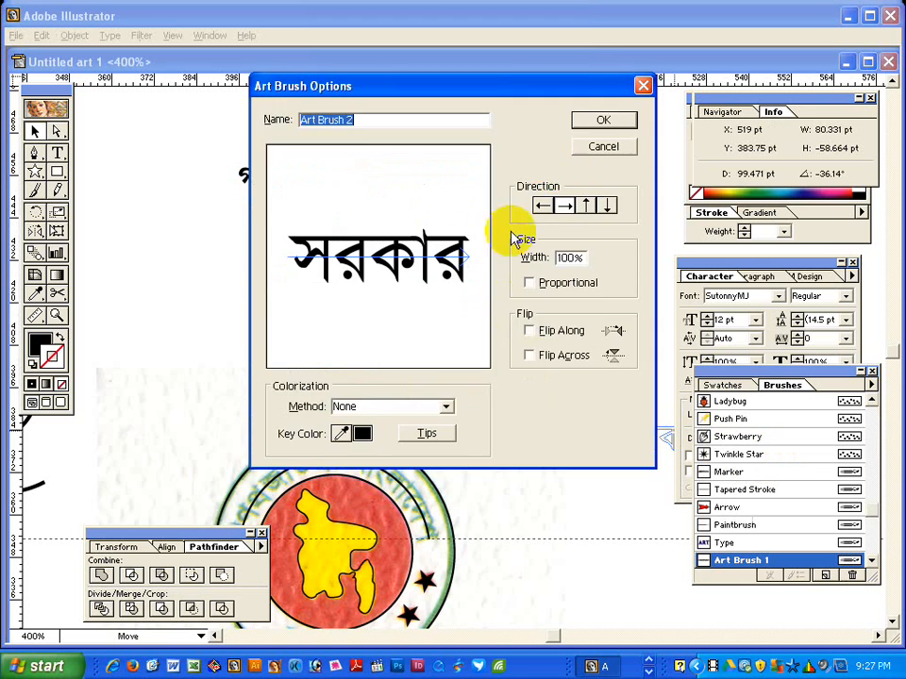
left_click(603, 117)
Delete both outlined lettering lines above the seal from the artboard.
left_click(411, 263)
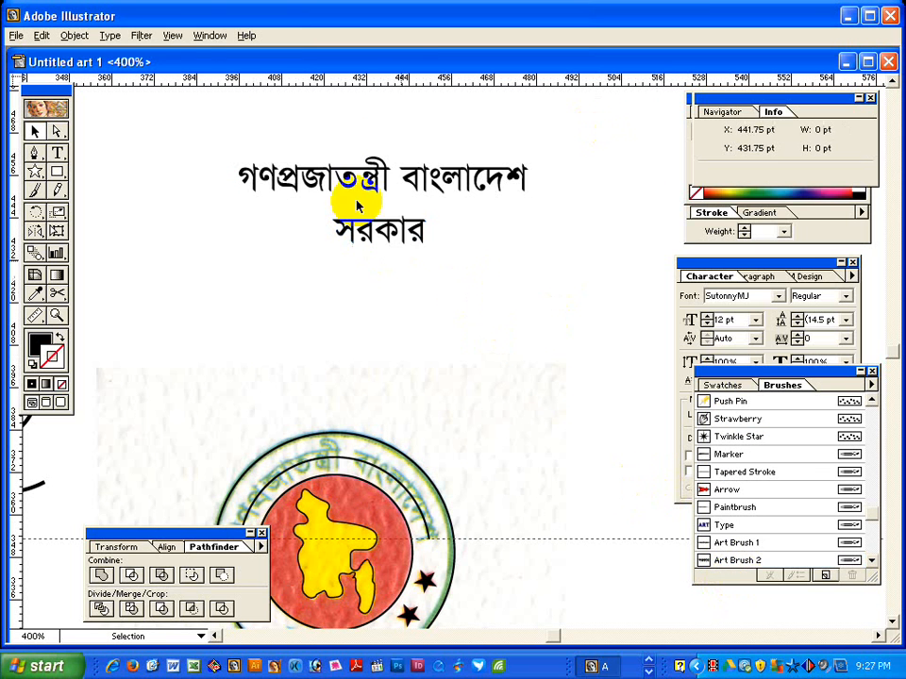
left_click_drag(339, 134, 413, 252)
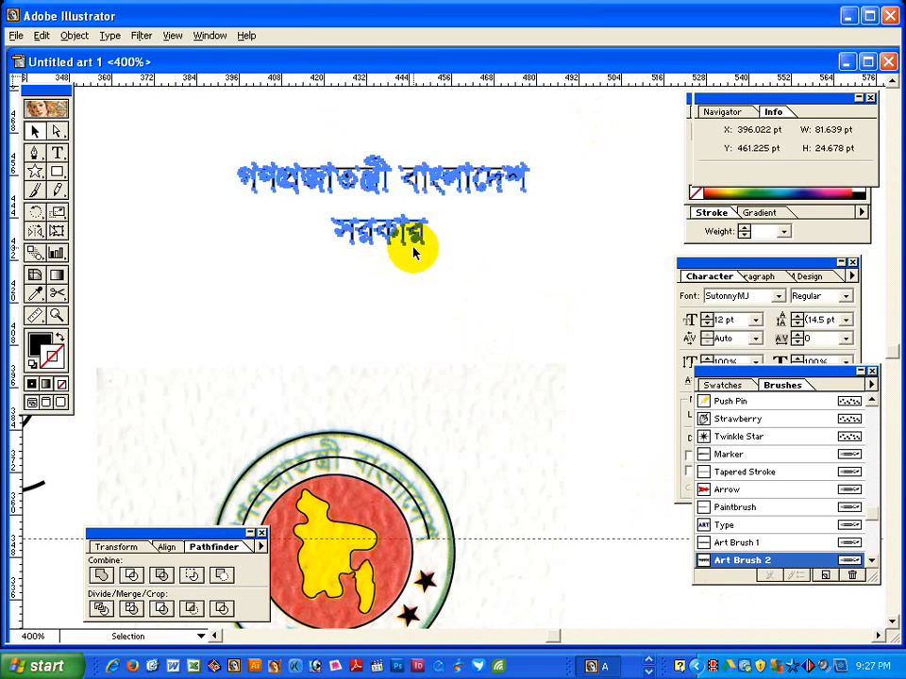
key("Delete")
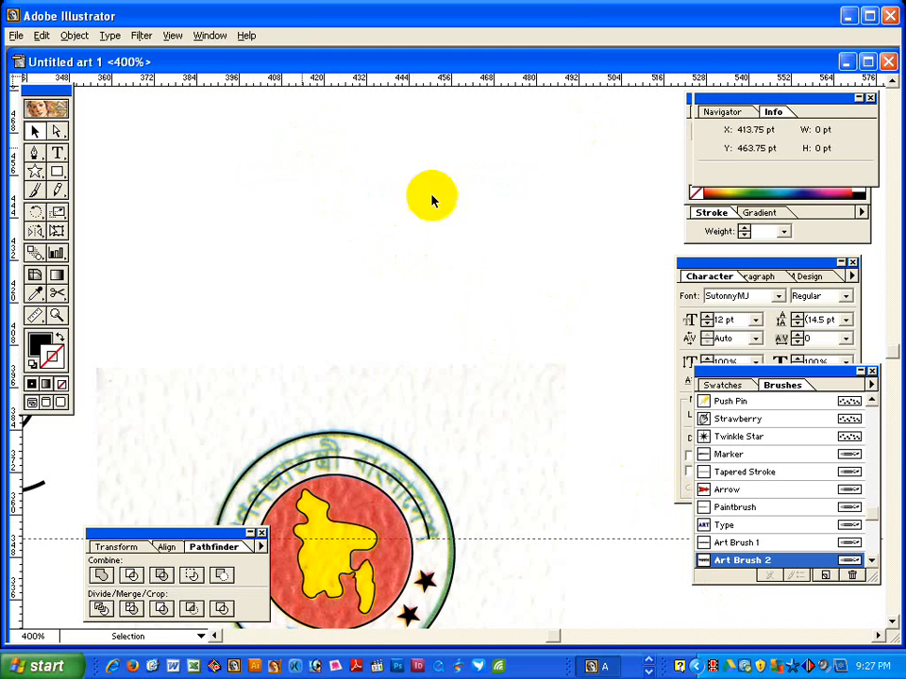
Apply Art Brush 1 to the upper arc path between the seal's outer ring and the red circle.
left_click_drag(390, 398, 402, 220)
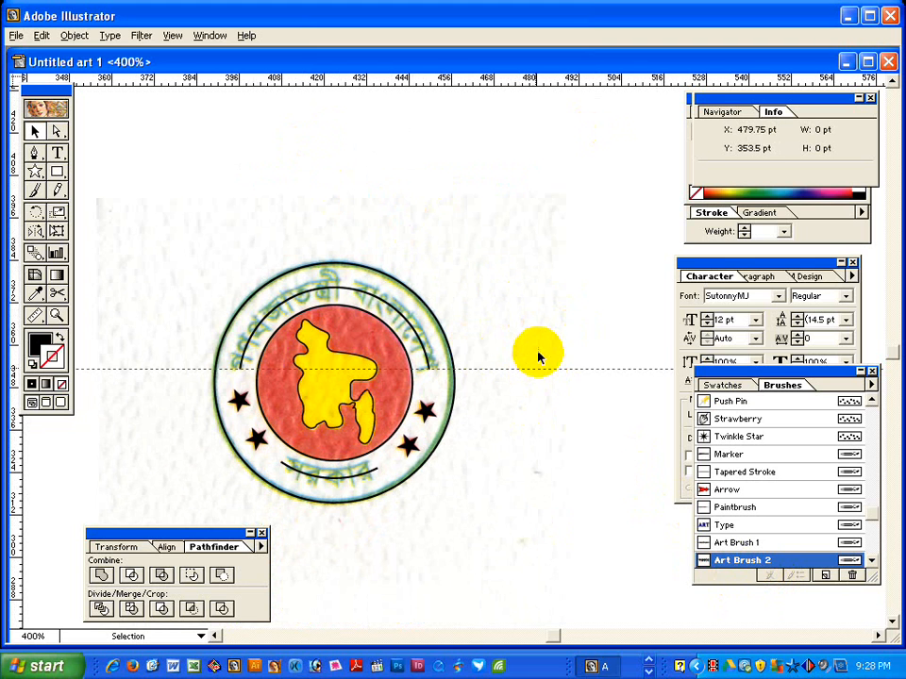
left_click(377, 365)
left_click(313, 320)
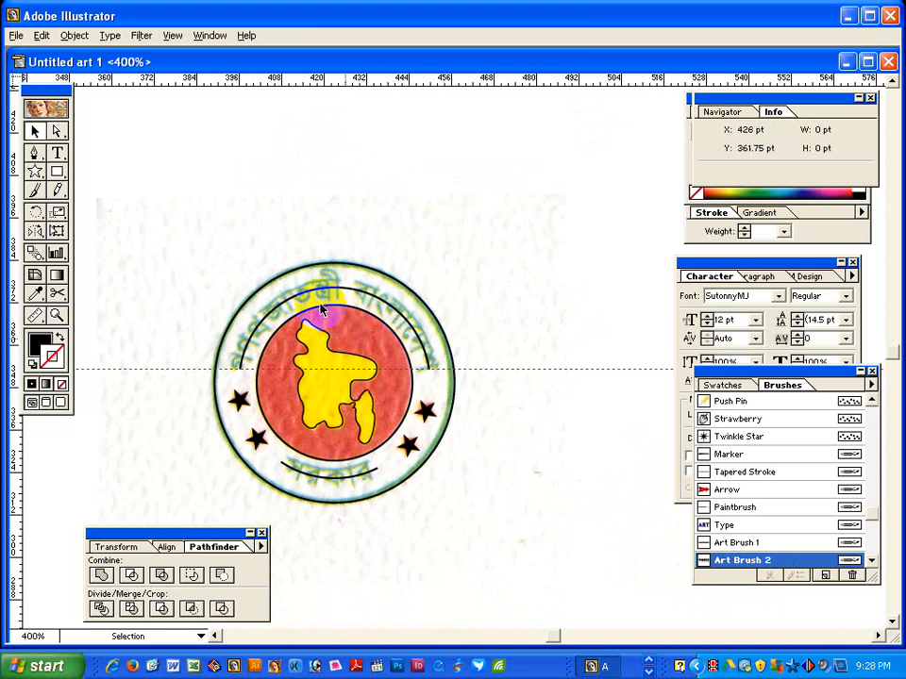
left_click(239, 334)
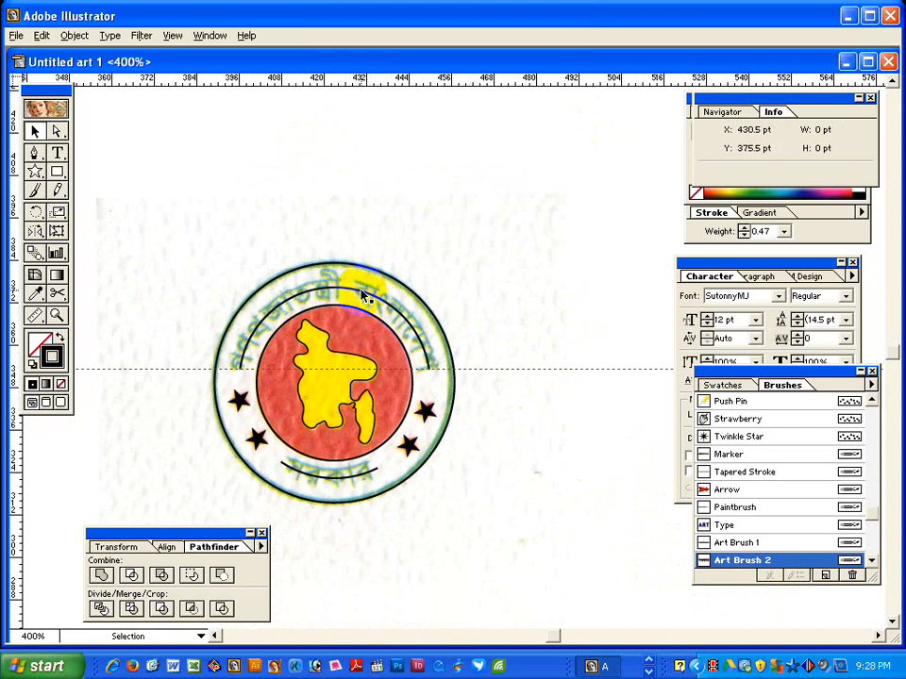
left_click(297, 316)
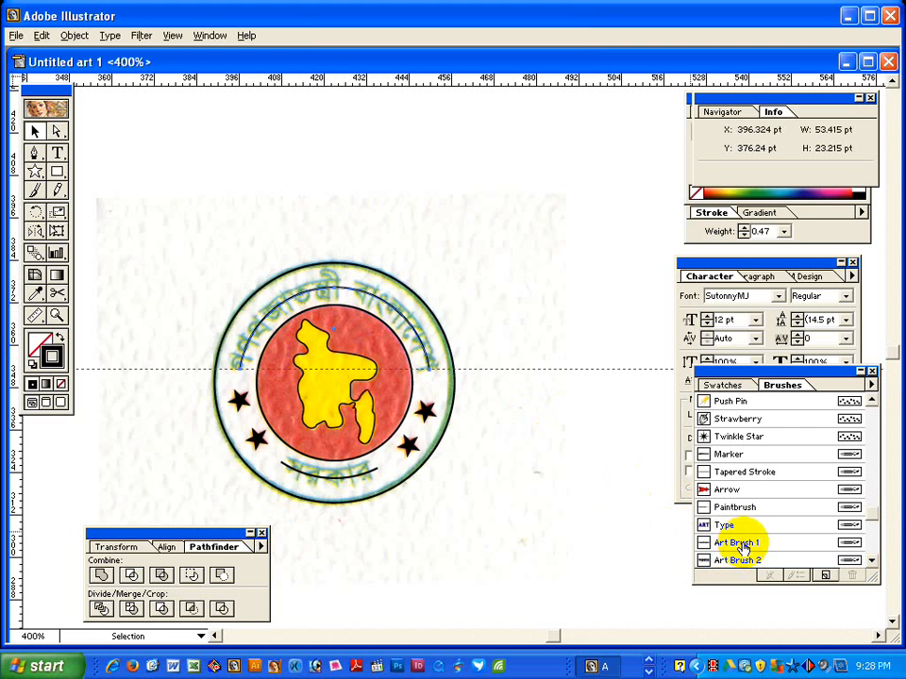
left_click(330, 288)
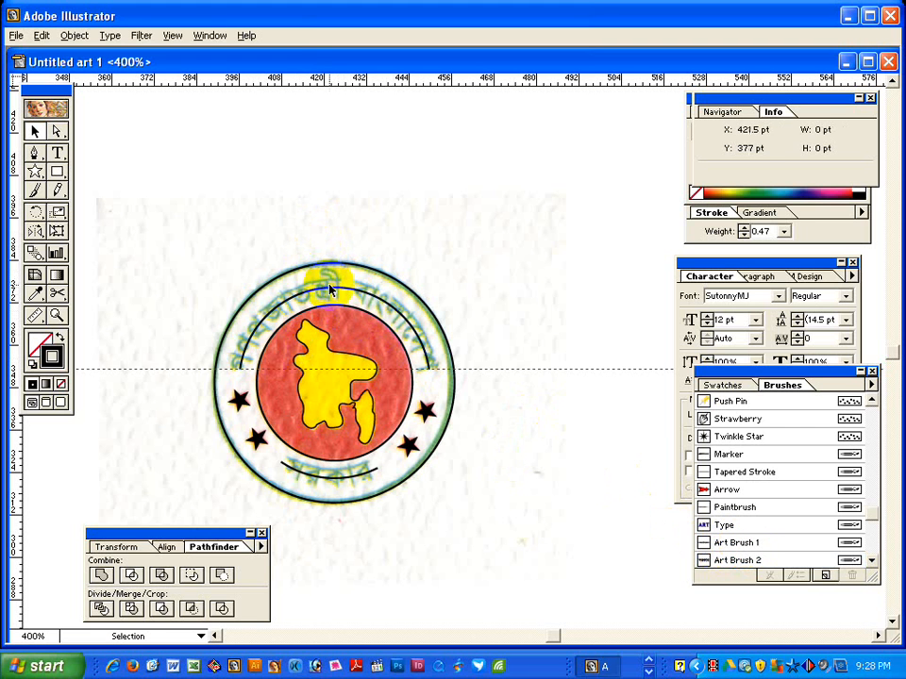
left_click(302, 311)
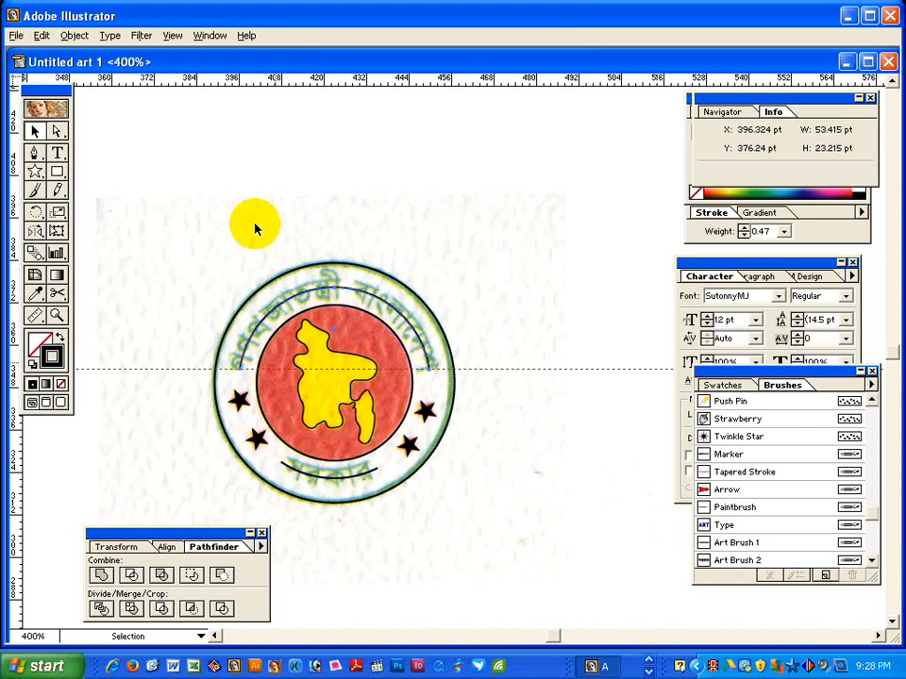
left_click(368, 336)
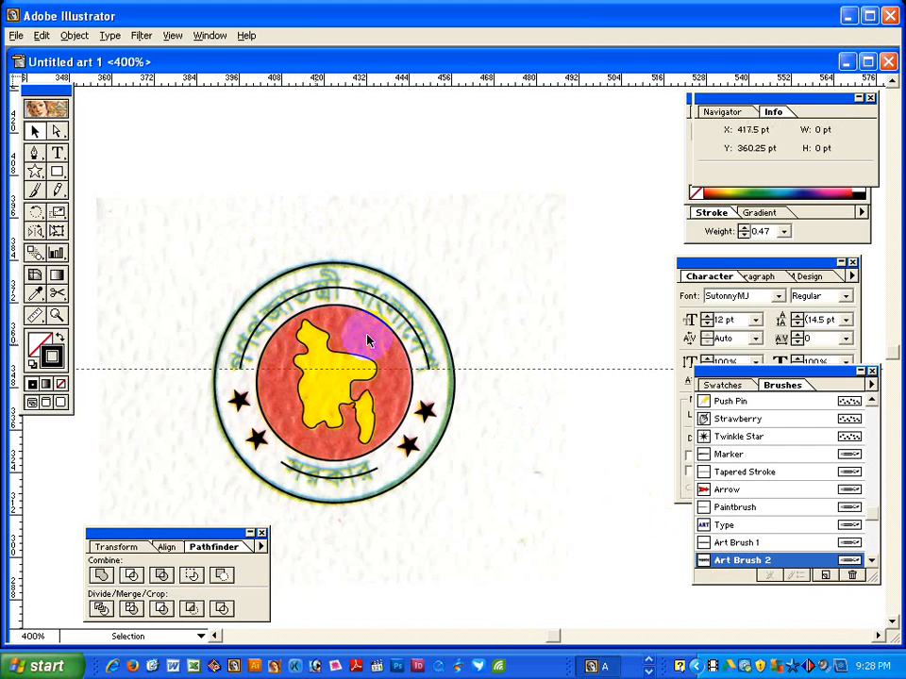
left_click(320, 288)
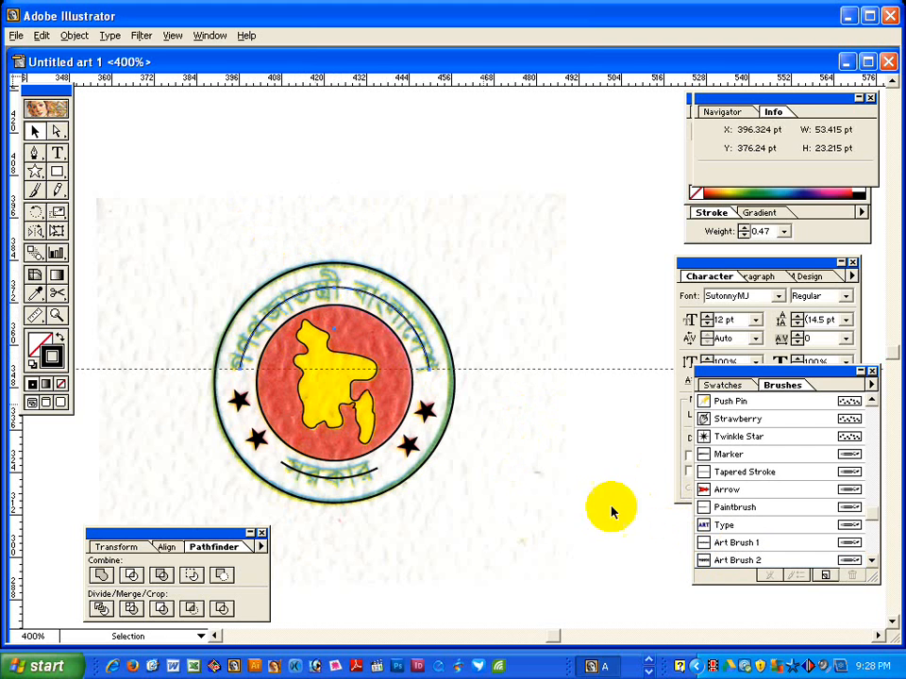
left_click(734, 544)
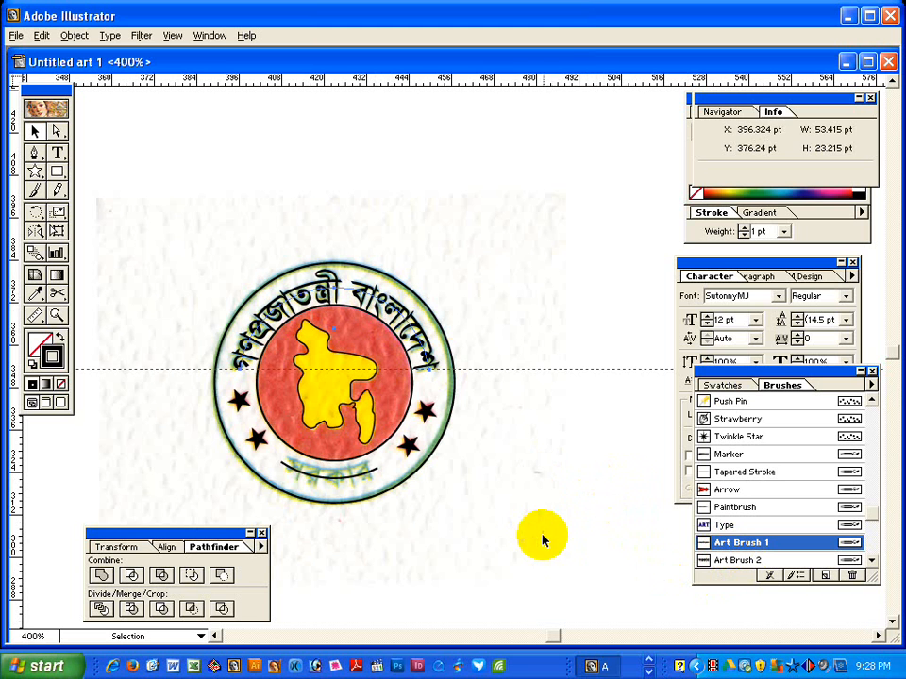
Examine up close how the brushed lettering along the upper arc fits between the outer ring and the red circle.
key("z")
left_click_drag(179, 234, 529, 562)
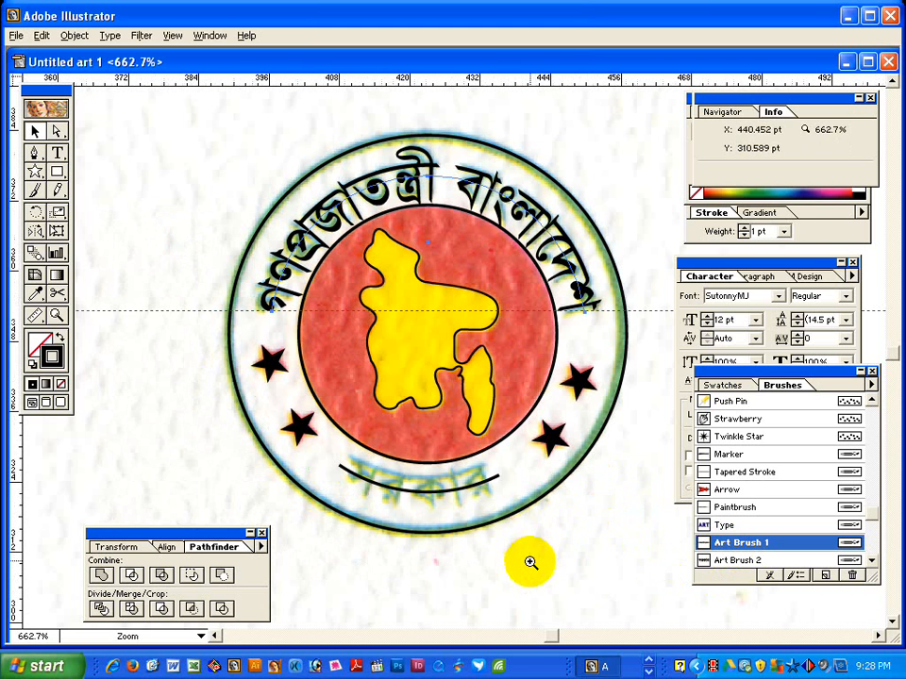
key("space")
left_click_drag(480, 413, 394, 415)
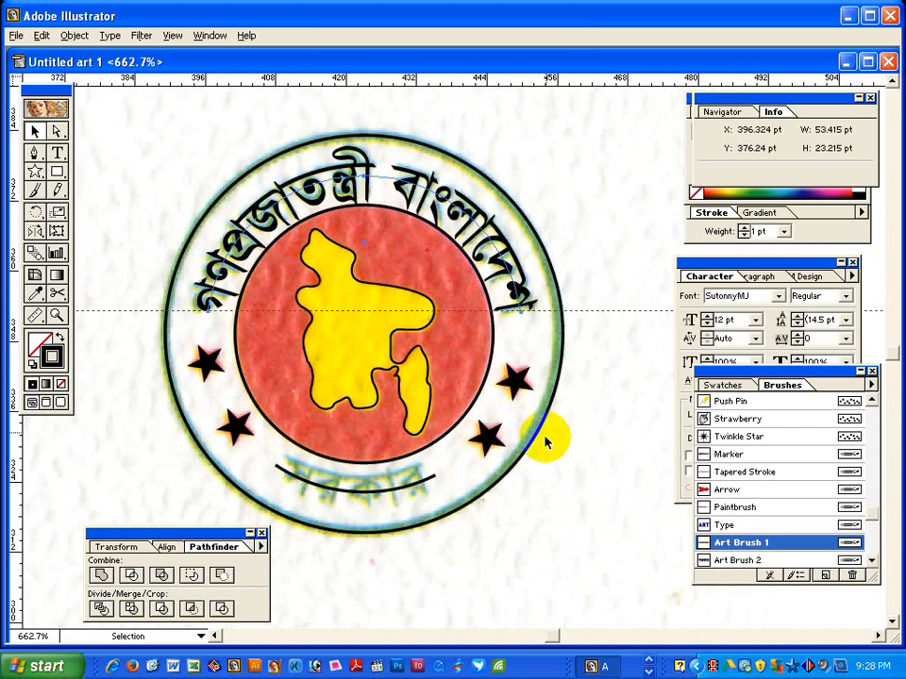
left_click(507, 377)
left_click(562, 247)
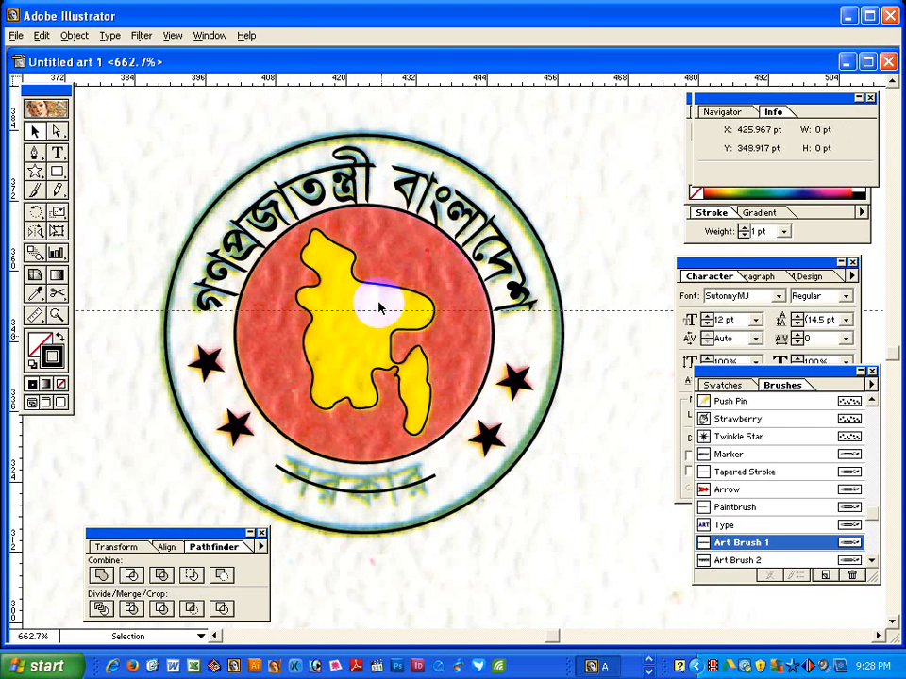
left_click(497, 300)
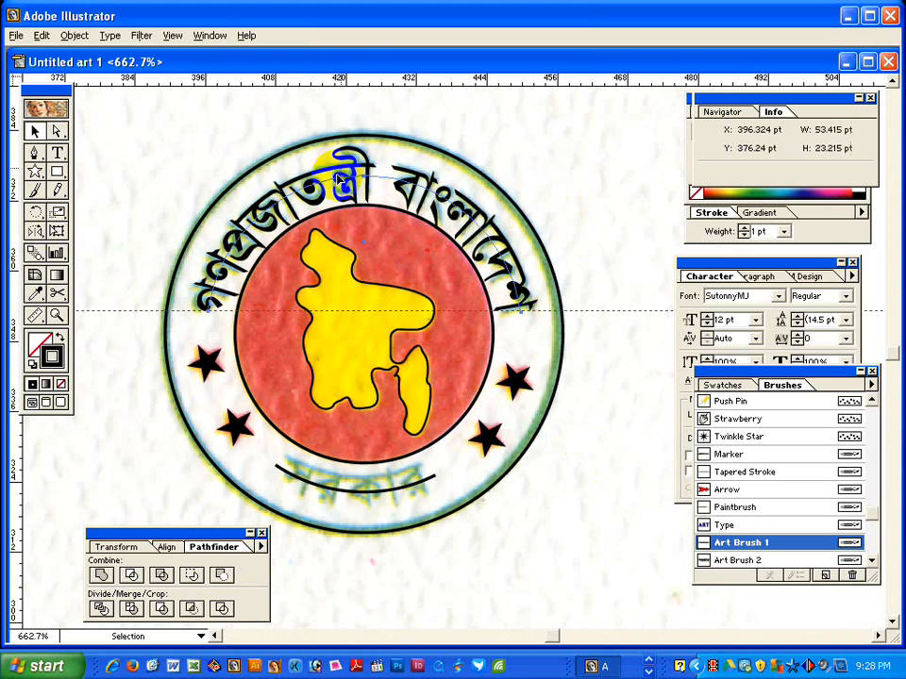
left_click(569, 205)
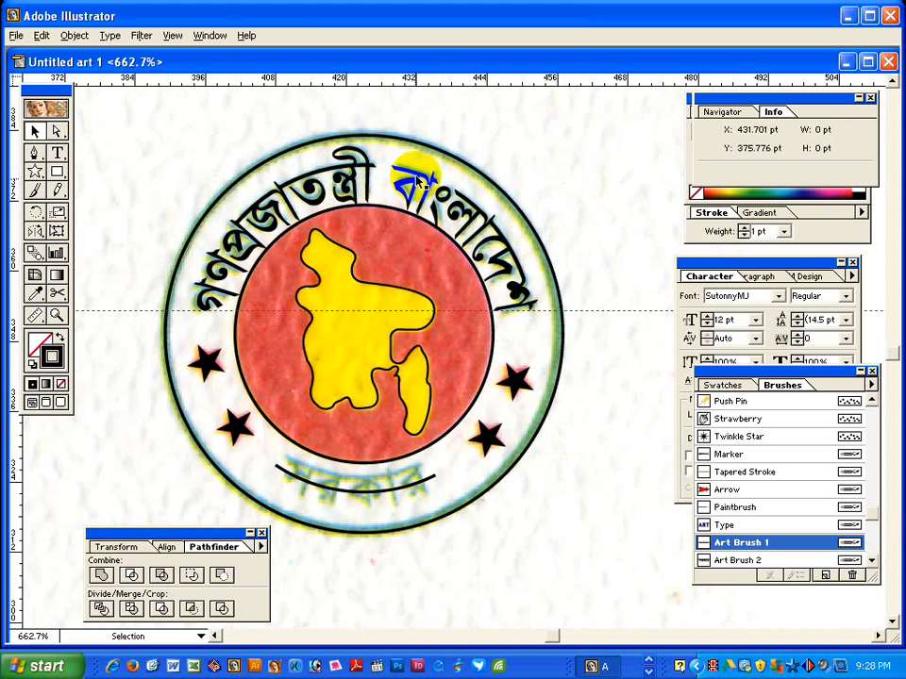
left_click(416, 179)
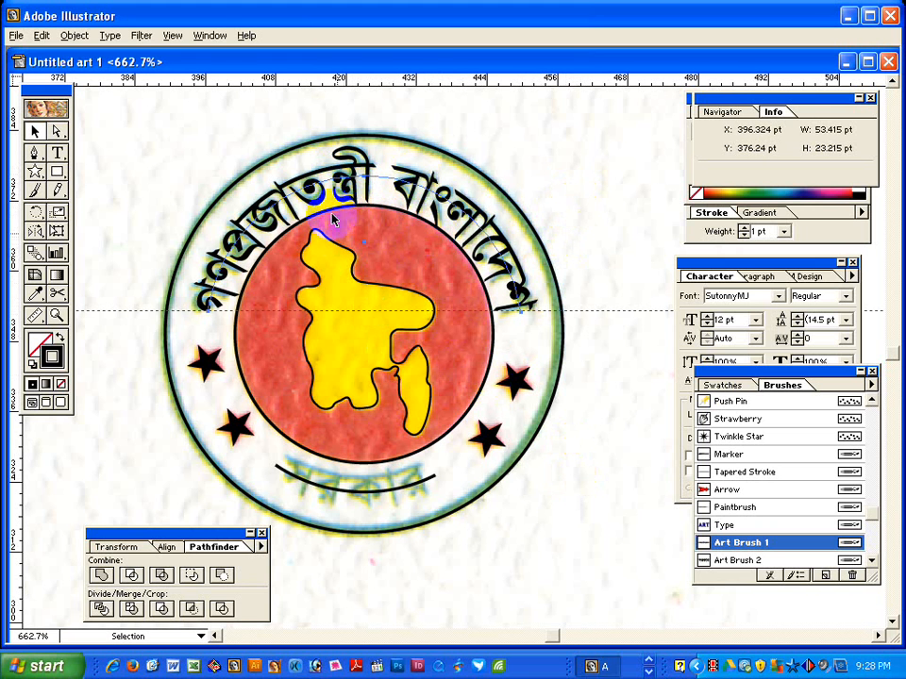
left_click(545, 178)
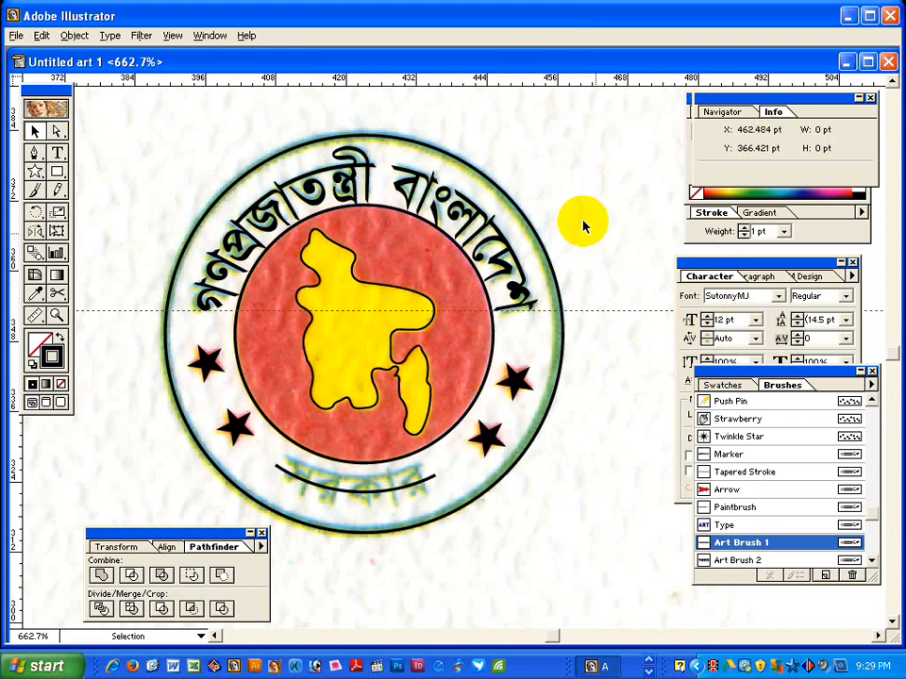
left_click(422, 180)
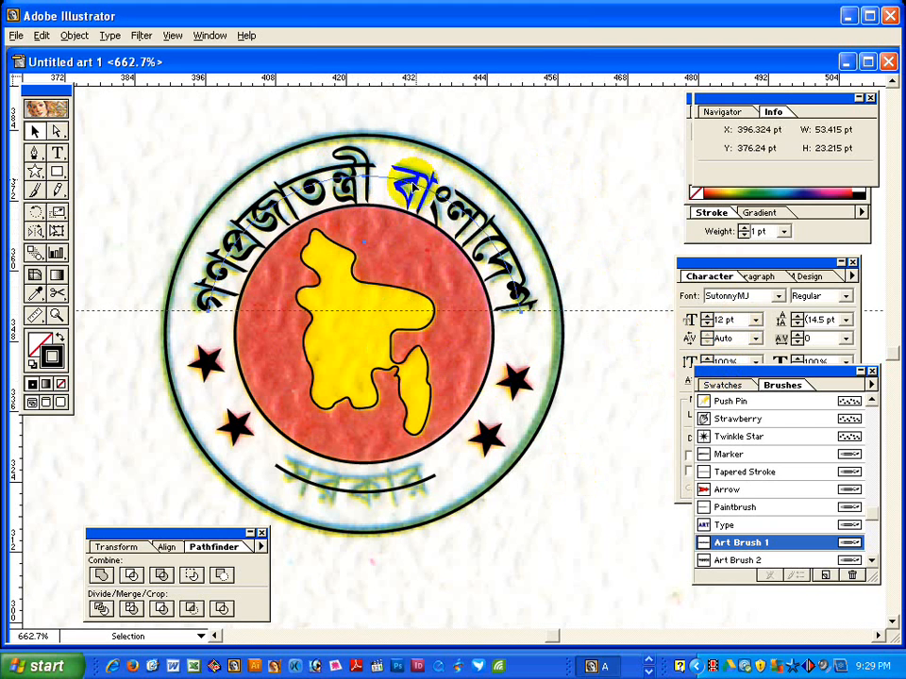
left_click(469, 139)
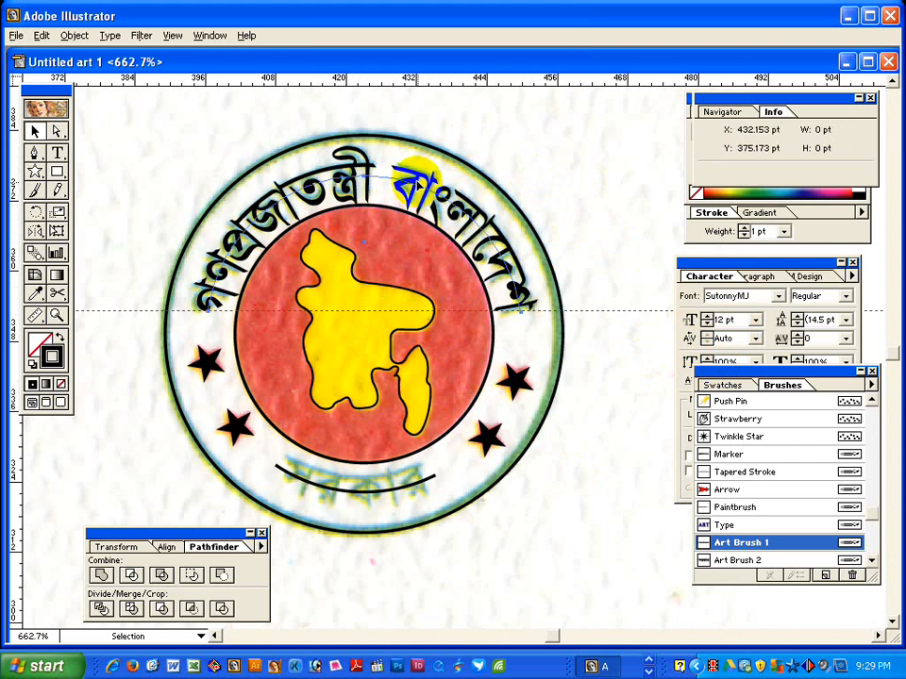
Set Art Brush 1's width to 85% with the preview on, and apply the change to the existing strokes.
left_click(401, 178)
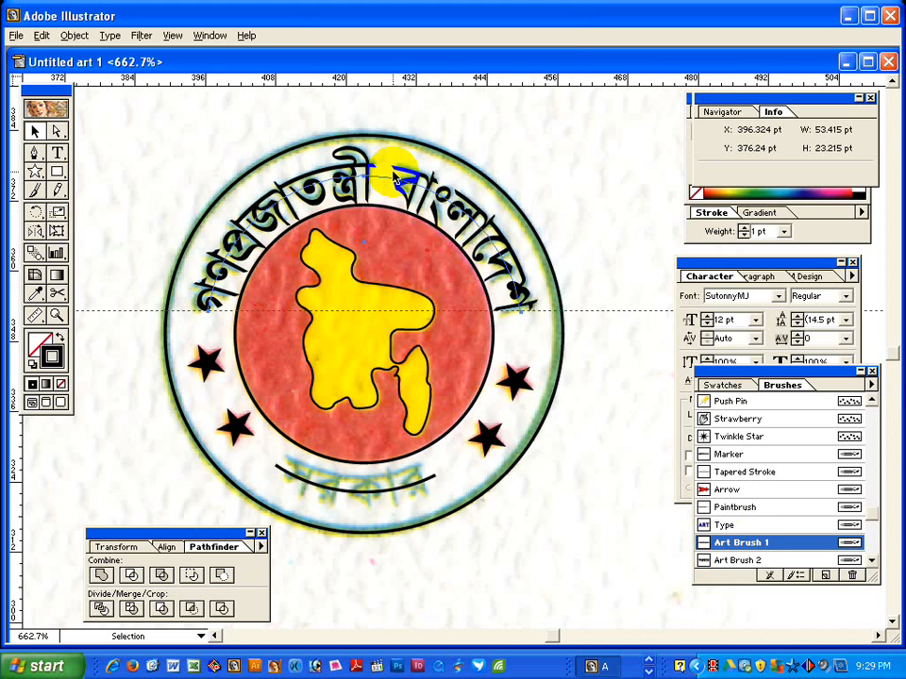
double_click(771, 545)
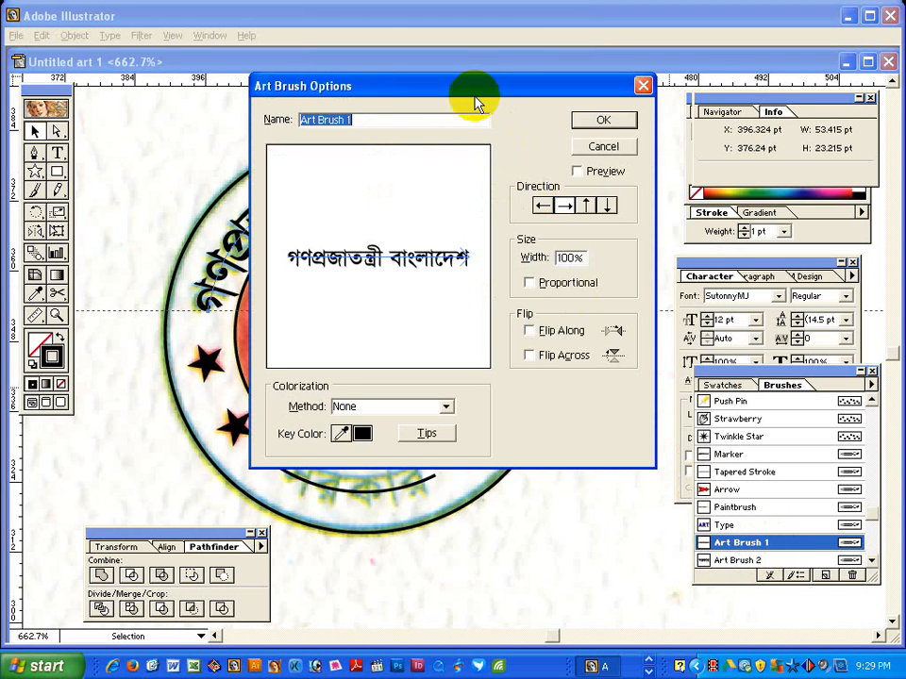
mouse_move(459, 87)
left_mouse_down()
mouse_move(457, 122)
mouse_move(494, 125)
left_mouse_up()
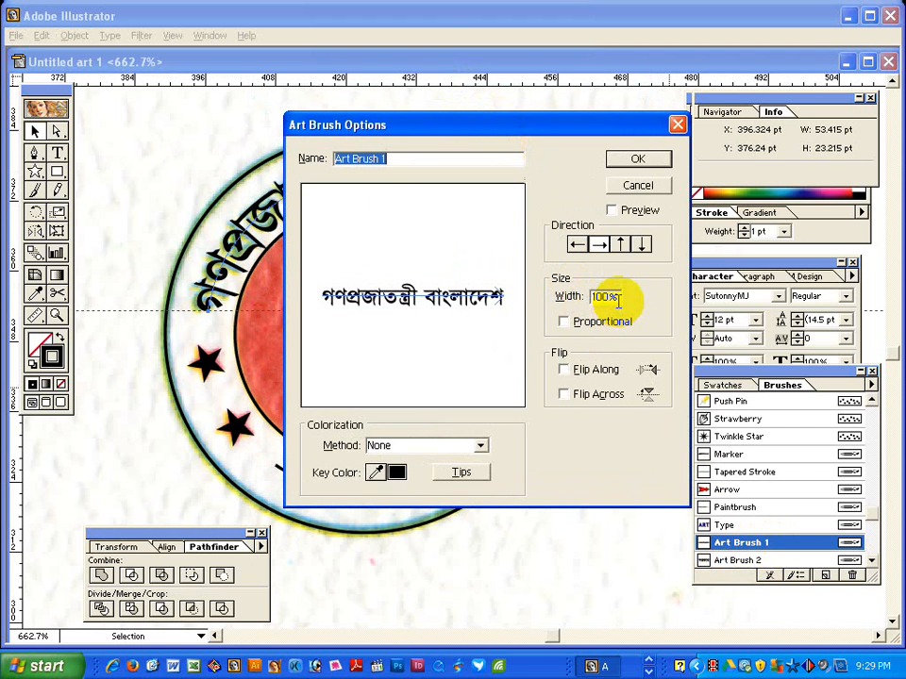
left_click_drag(618, 300, 556, 297)
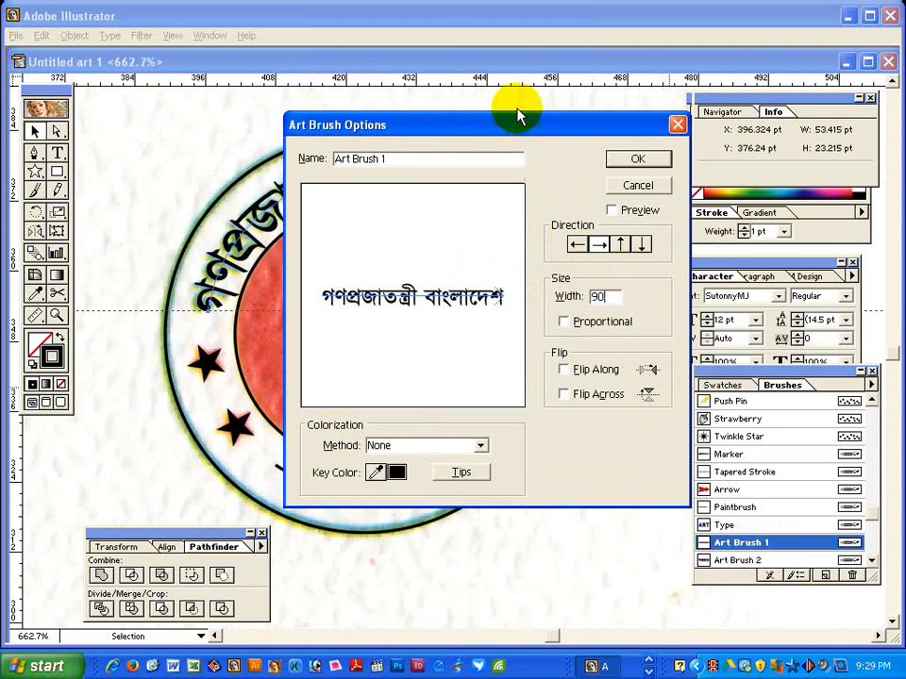
left_click_drag(533, 122, 614, 101)
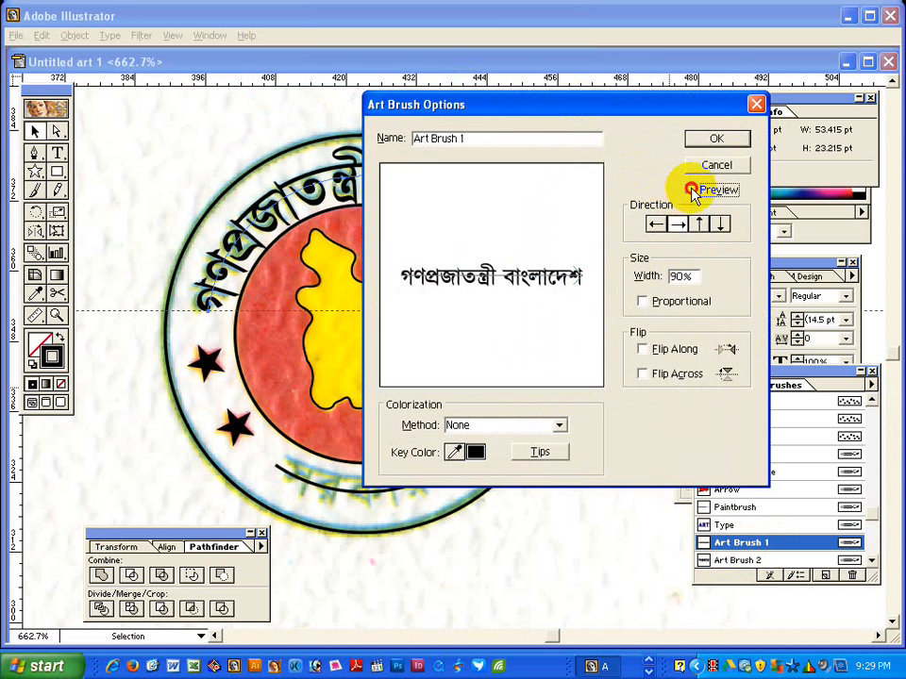
left_click(691, 191)
left_click_drag(672, 276, 709, 277)
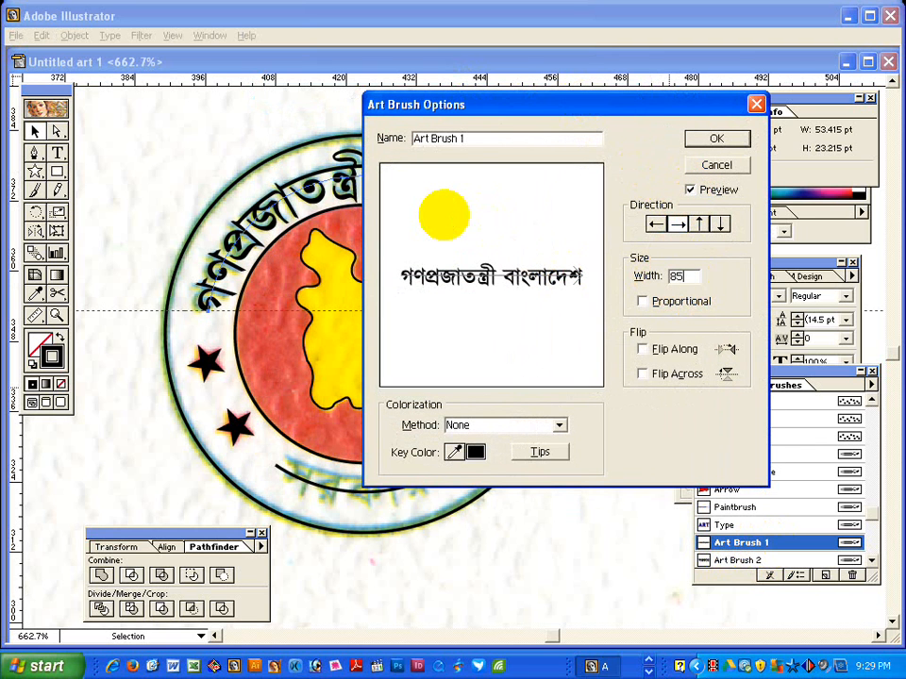
type("85")
left_click(699, 194)
left_click(699, 193)
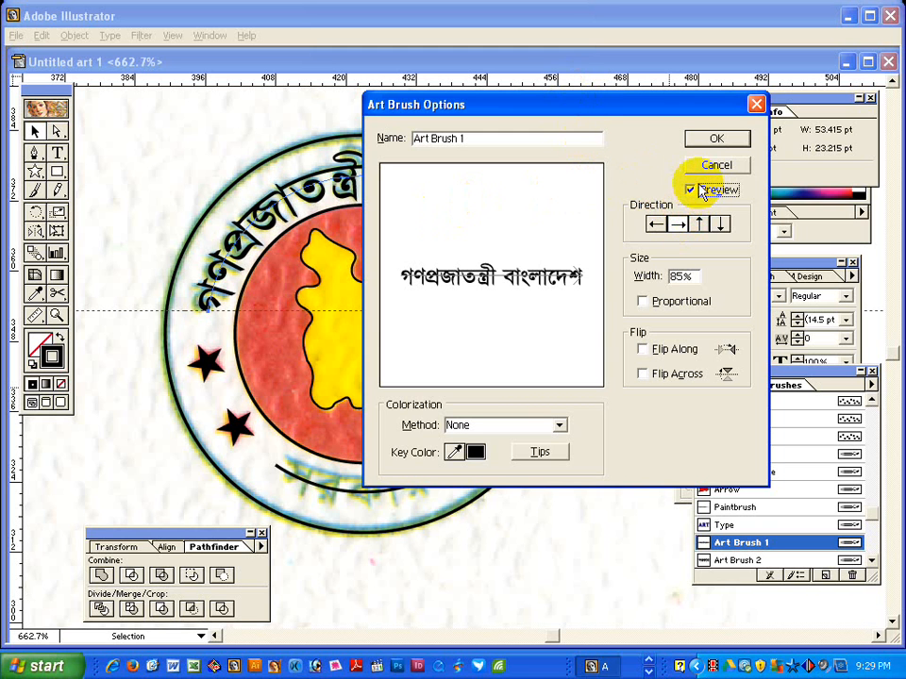
left_click(717, 139)
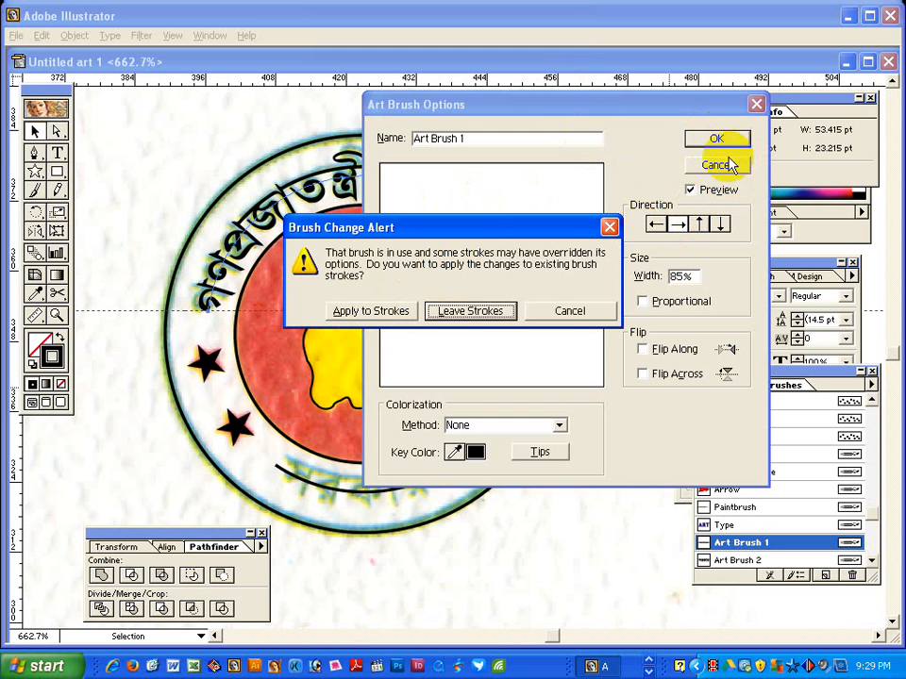
left_click(364, 315)
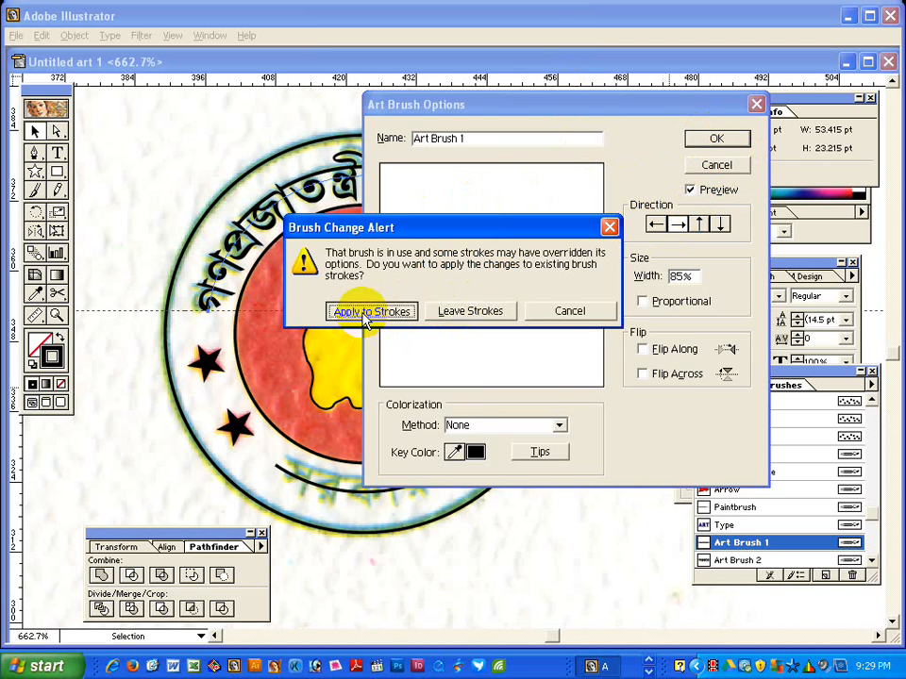
Apply Art Brush 2 to the lower arc path and set the brush direction to run from right to left.
left_click(393, 490)
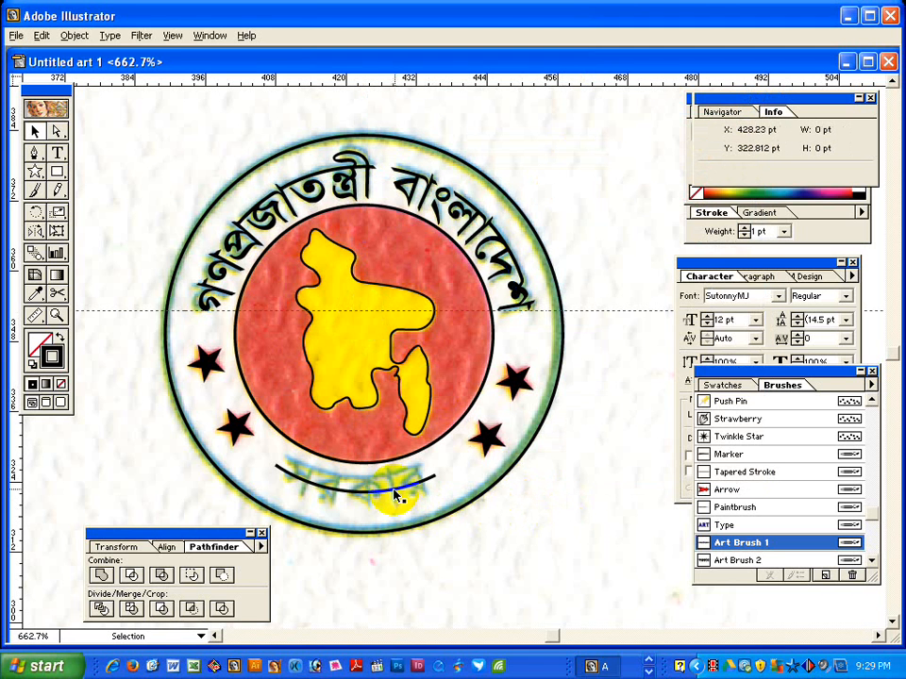
left_click(738, 561)
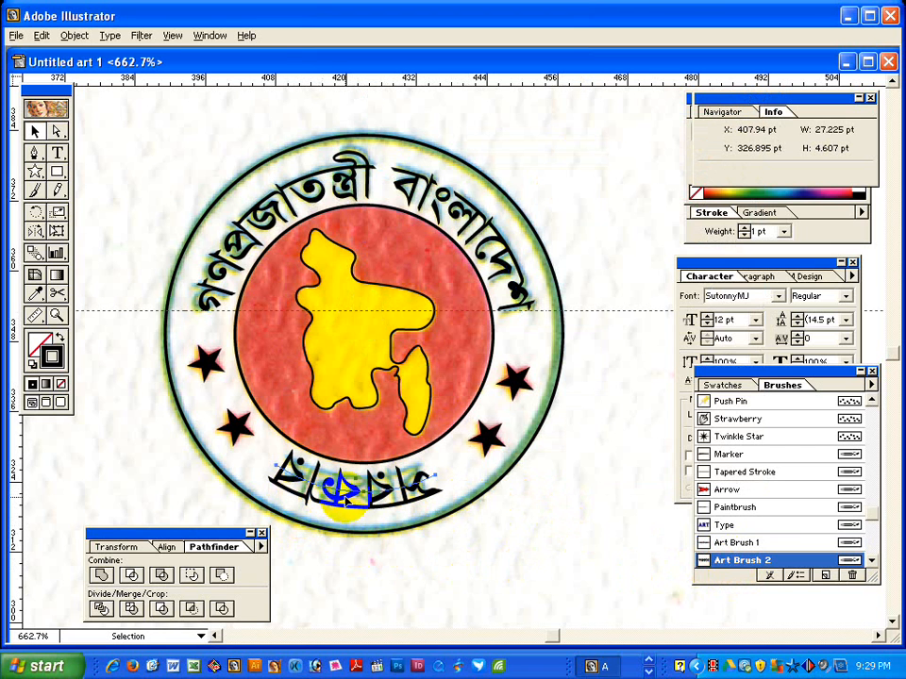
double_click(774, 562)
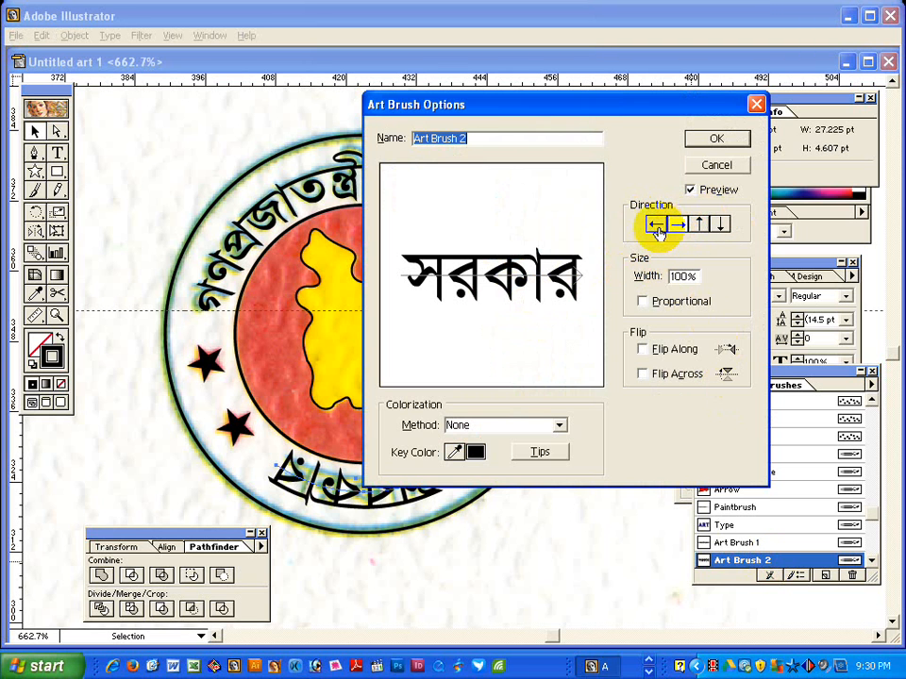
left_click(655, 231)
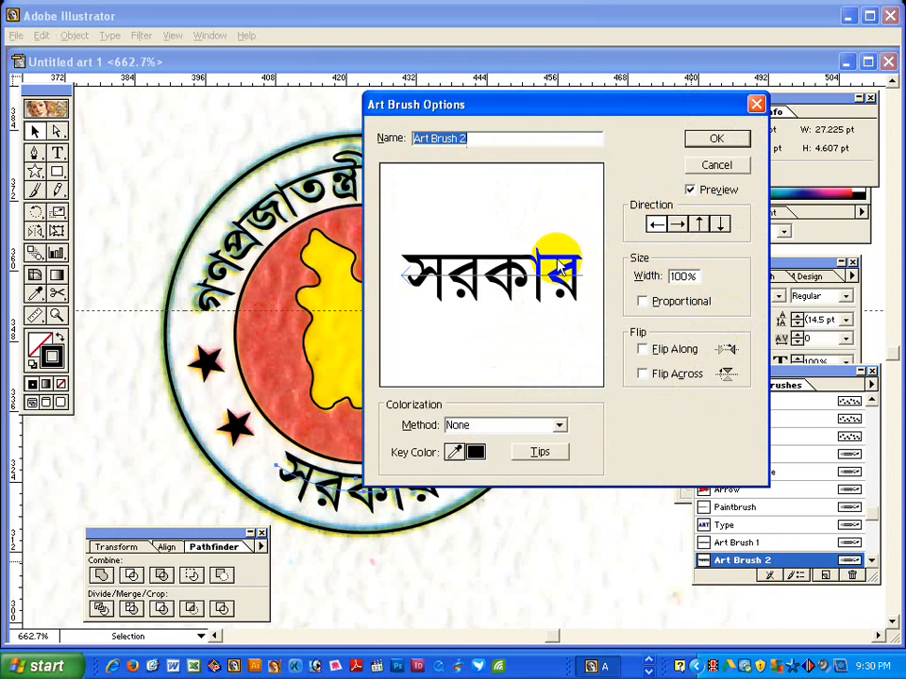
Set Art Brush 2's width to 85% and apply the brush changes to the existing strokes.
left_click(693, 276)
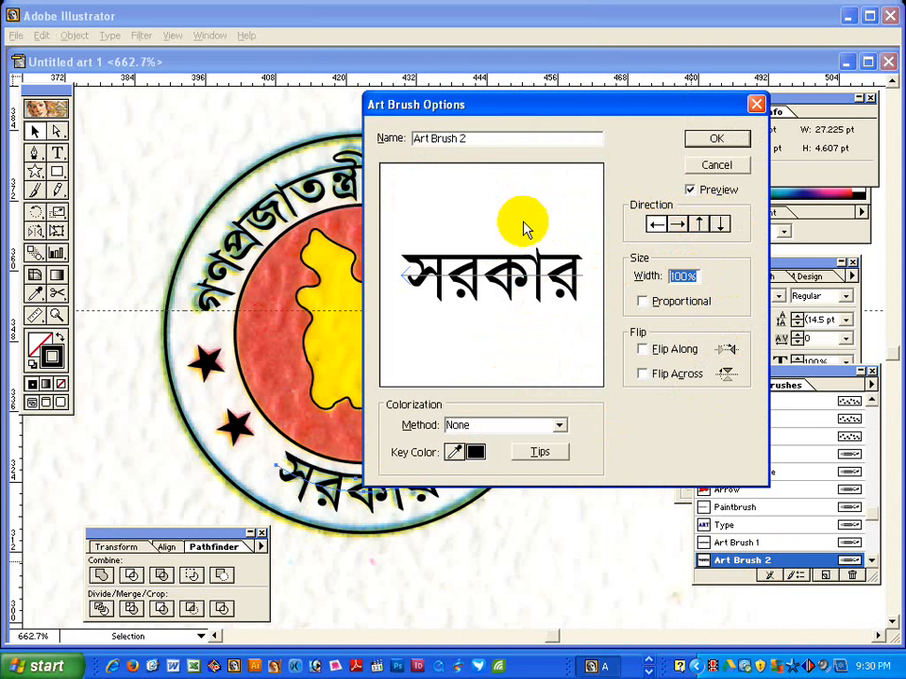
type("85")
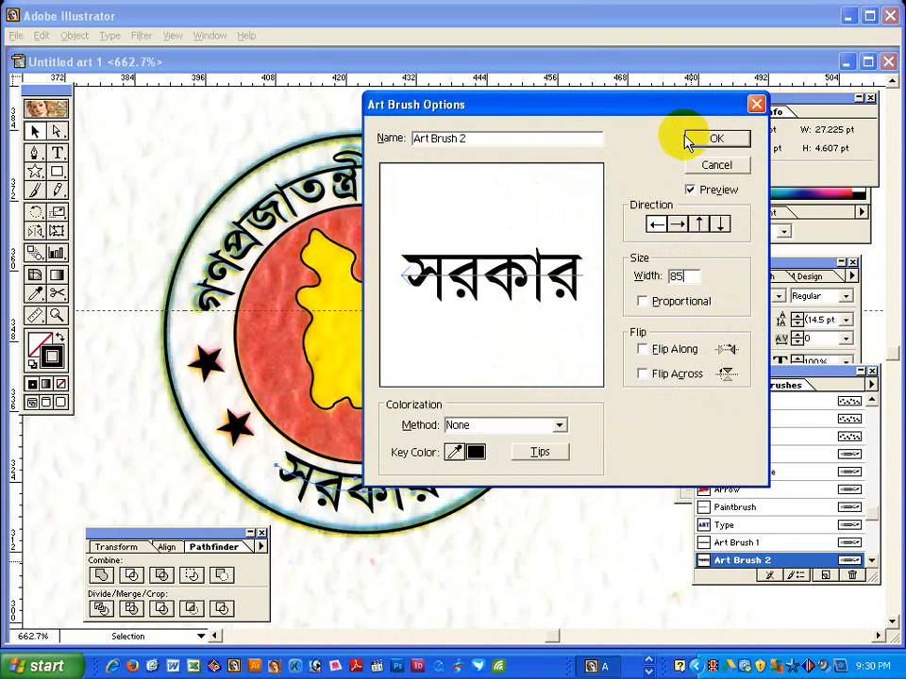
left_click(691, 189)
left_click(698, 191)
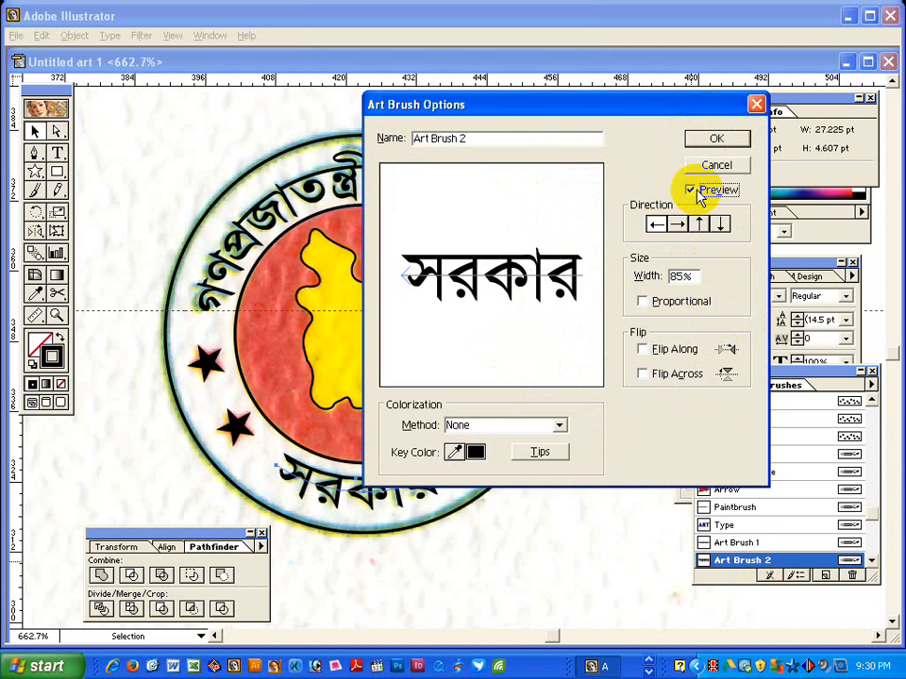
left_click(717, 139)
left_click(364, 311)
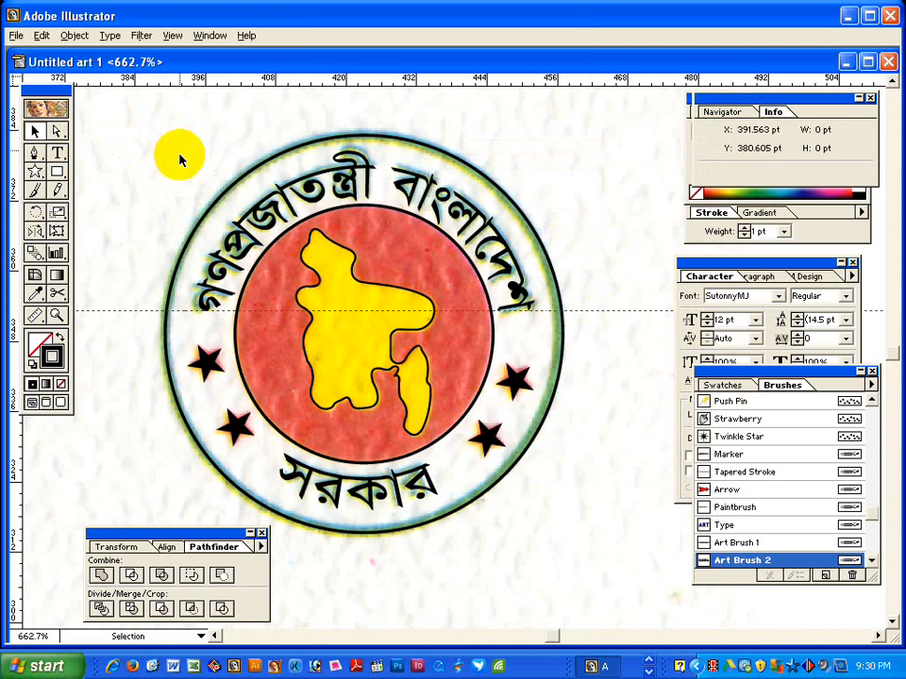
Scale both lettering arcs together uniformly by 101%, including their stroke weight, and repeat the same scaling twice.
left_click(313, 193)
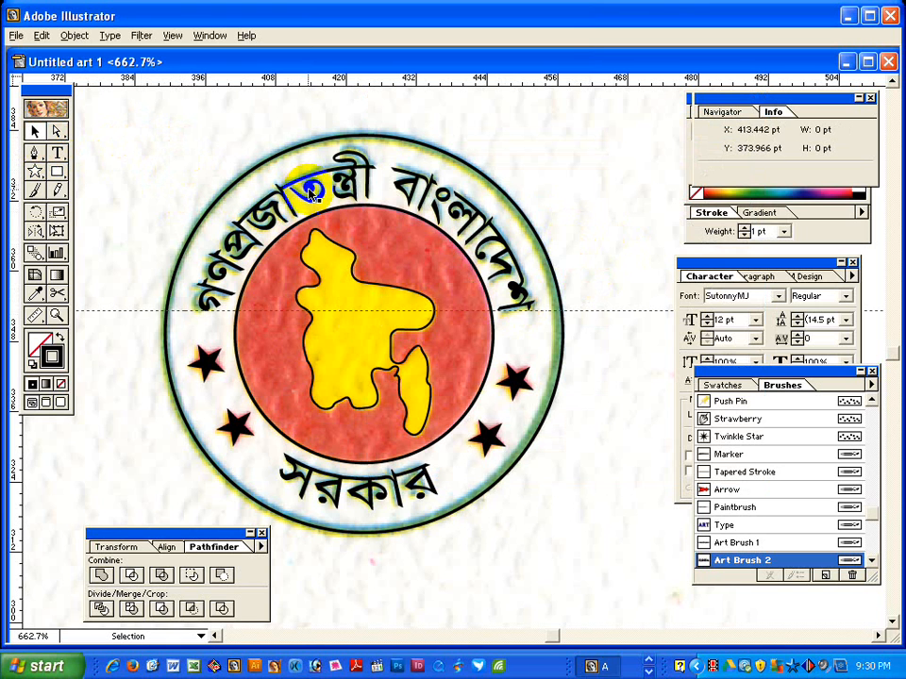
left_click(314, 150)
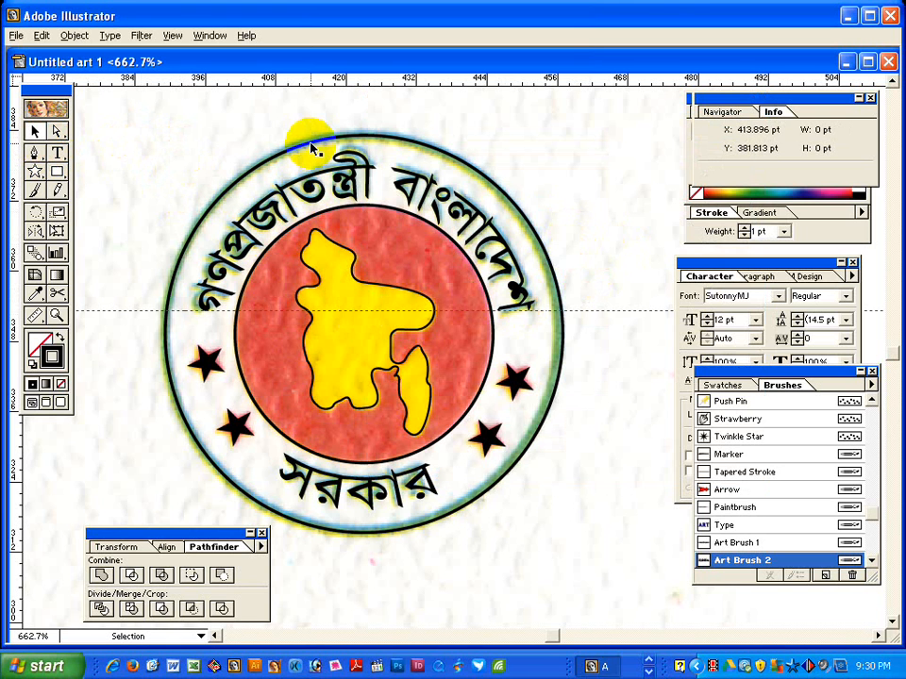
left_click(322, 192)
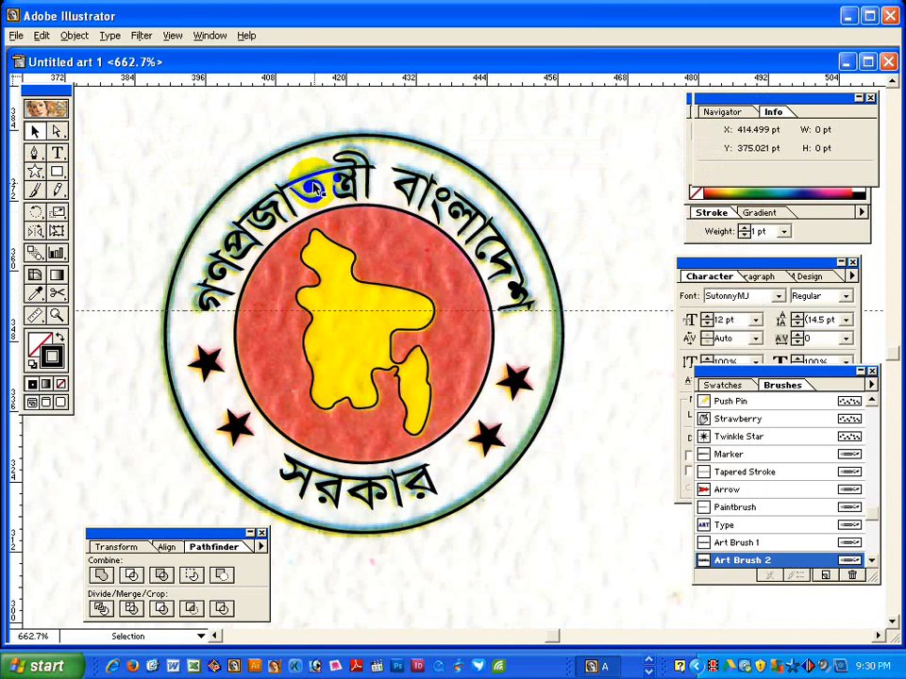
left_click(313, 185)
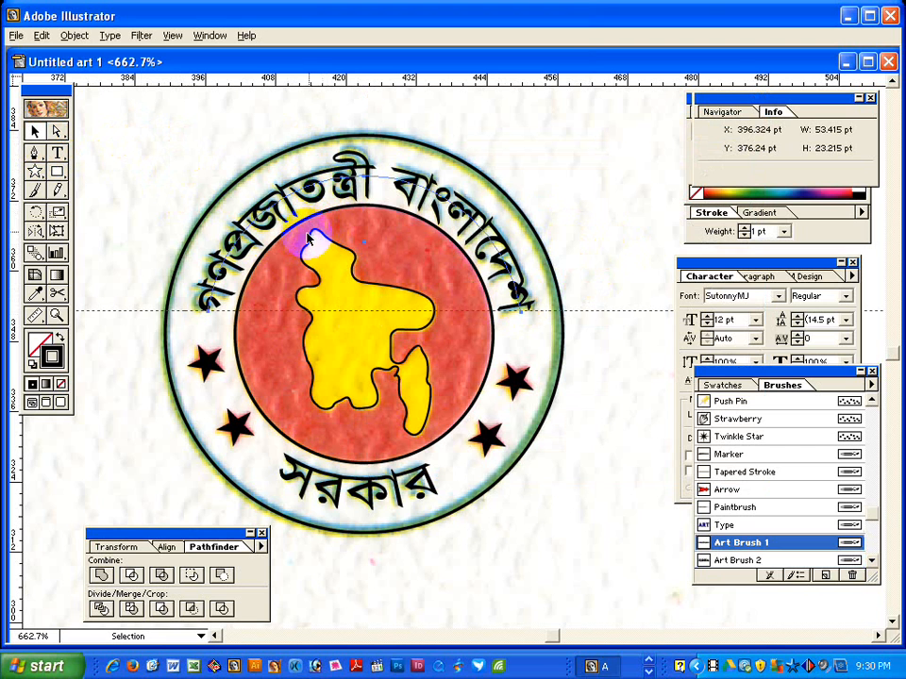
left_click(340, 486)
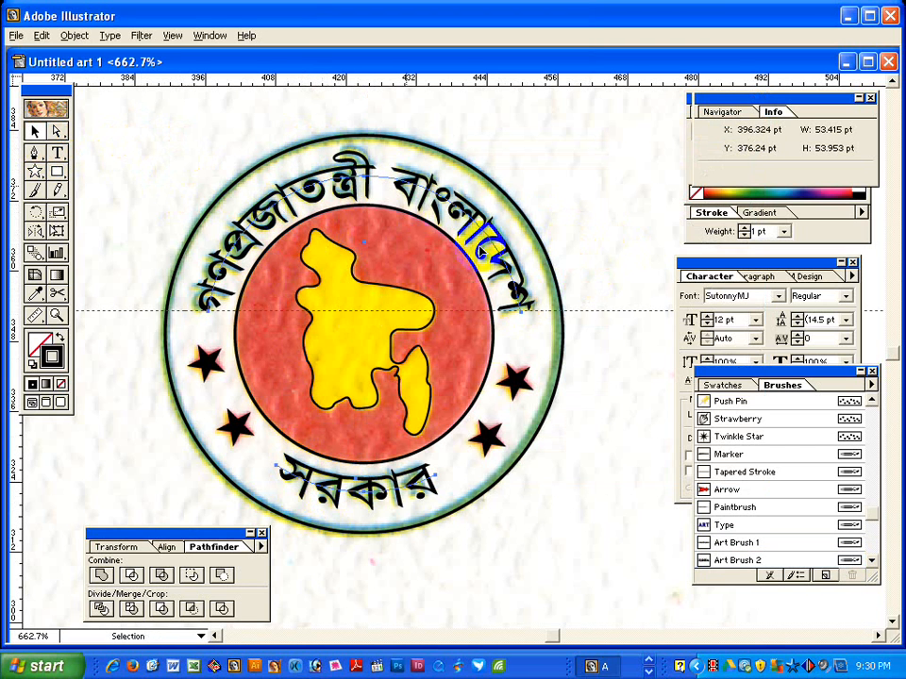
double_click(57, 214)
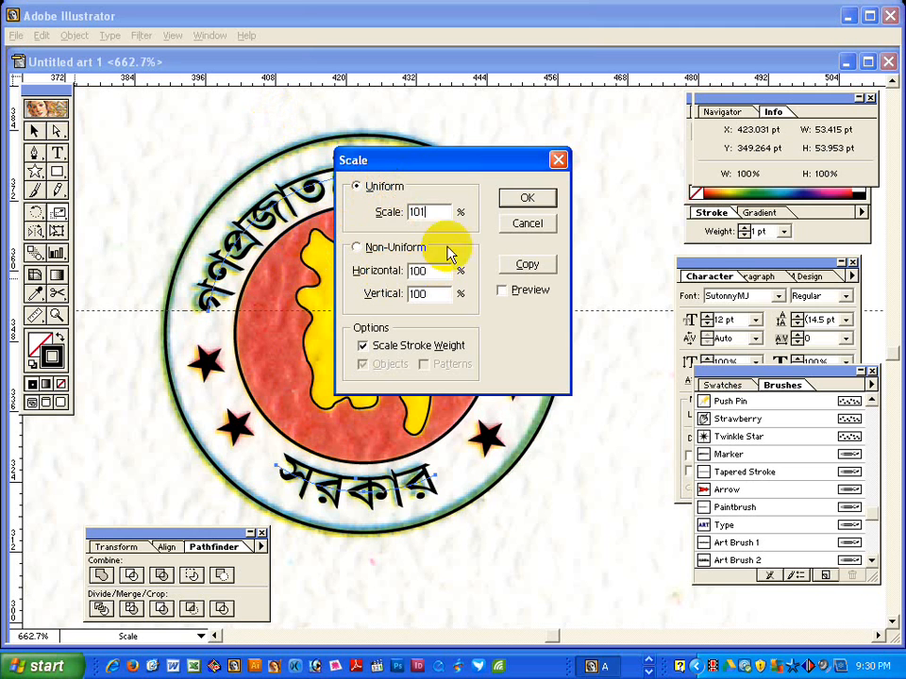
left_click(531, 200)
key("ctrl+d")
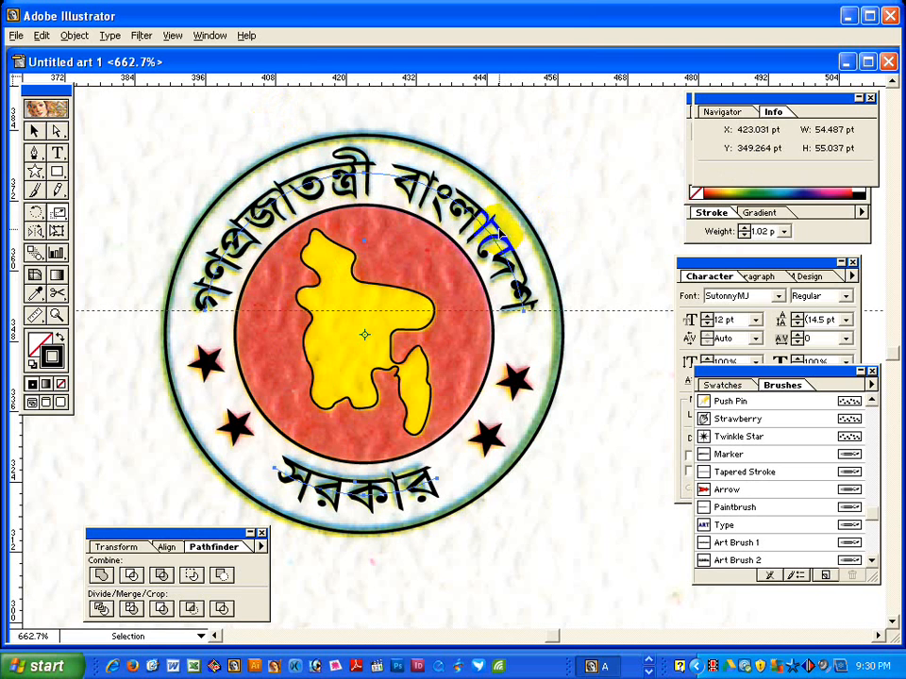
key("ctrl+d")
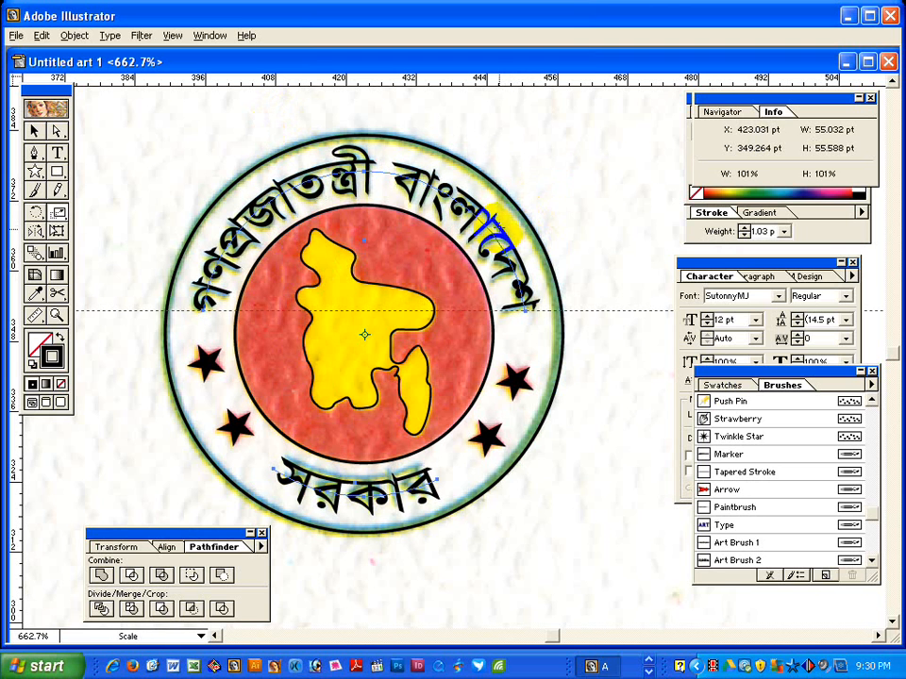
Examine how the enlarged lower lettering fits between the red circle and the outer ring.
left_click(33, 131)
left_click(287, 486)
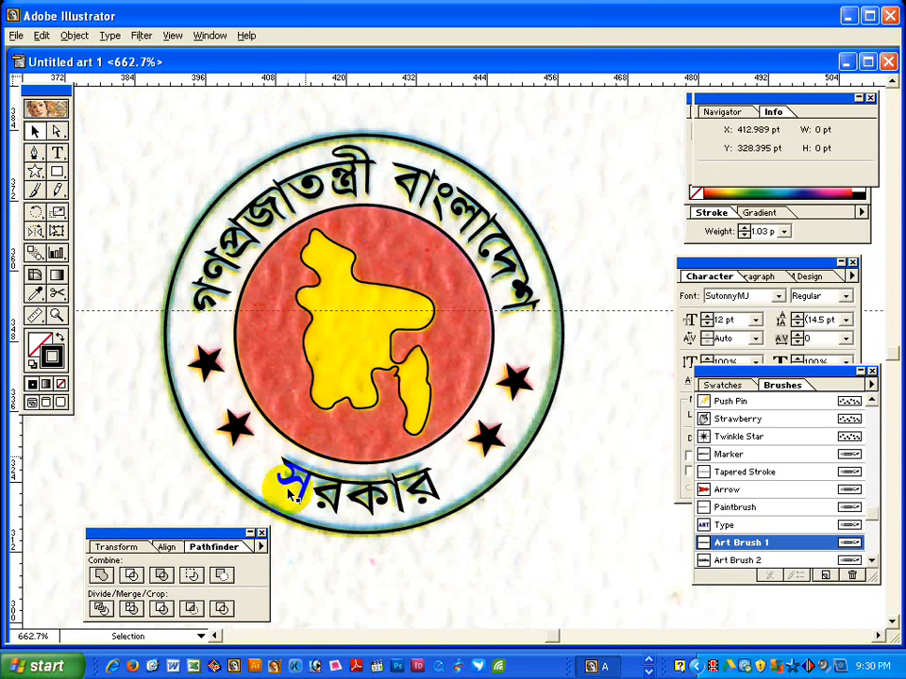
left_click(188, 487)
left_click(328, 486)
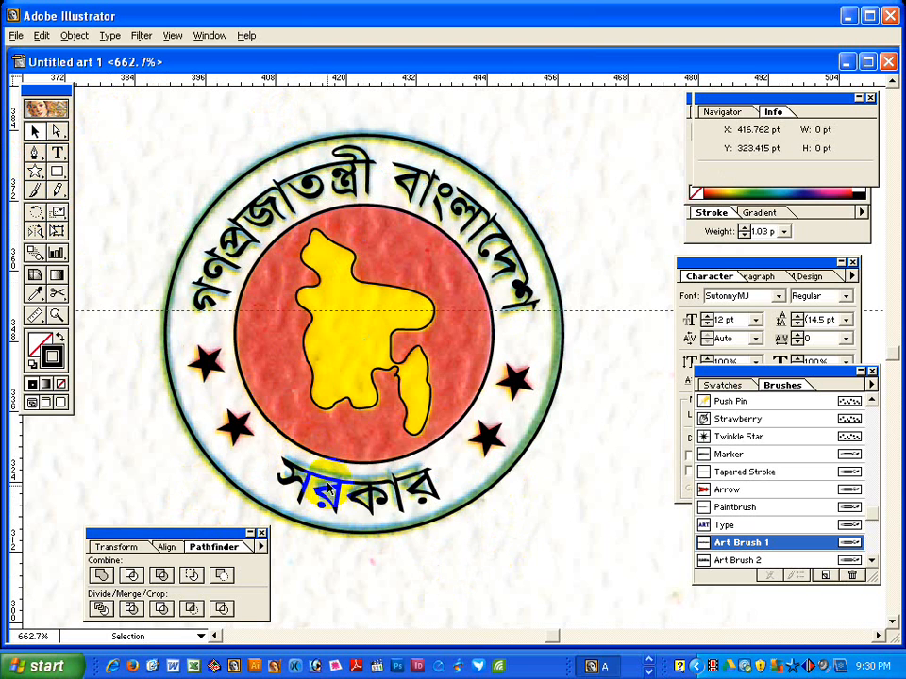
left_click(420, 486)
left_click(404, 529)
left_click(434, 500)
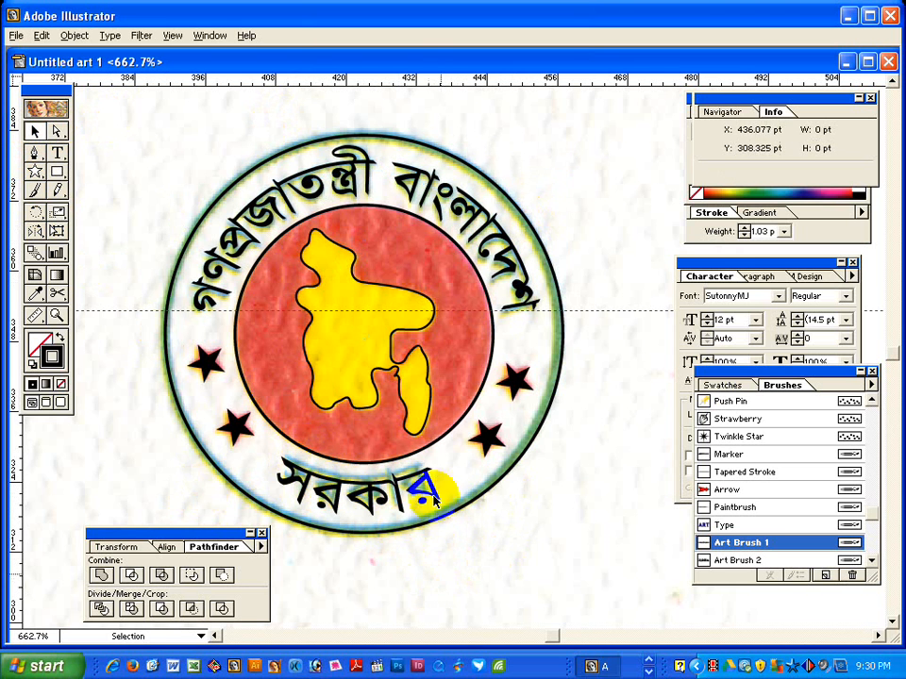
Select the complete vector seal and move it off the scan onto the blank area up and to its right.
left_click(419, 429, "ctrl+alt")
left_click(415, 406, "ctrl+alt")
left_click(423, 432, "ctrl+alt")
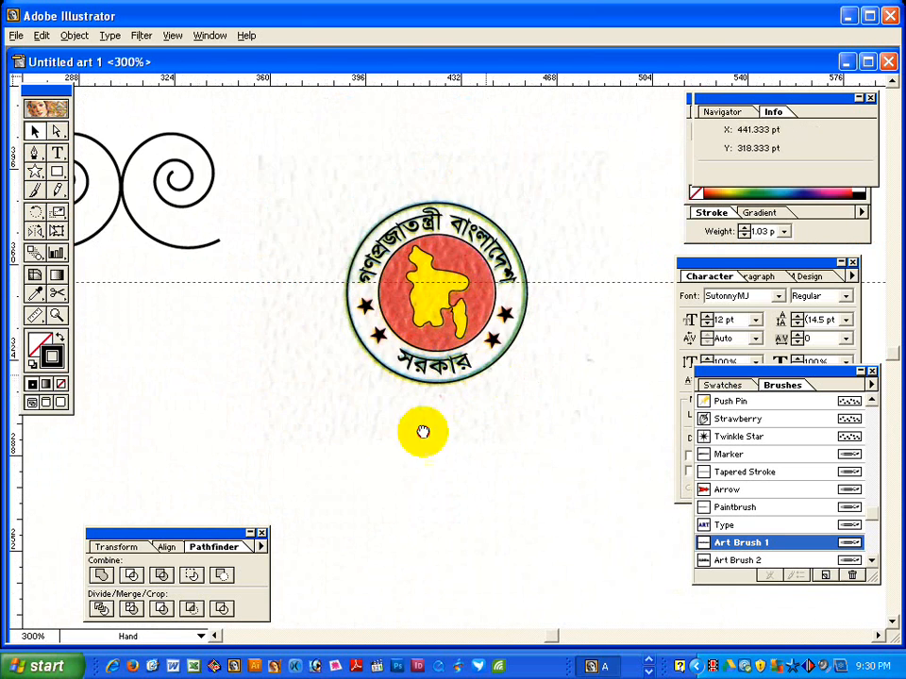
left_click_drag(423, 432, 340, 513)
left_click_drag(229, 264, 501, 570)
left_click_drag(419, 481, 352, 528)
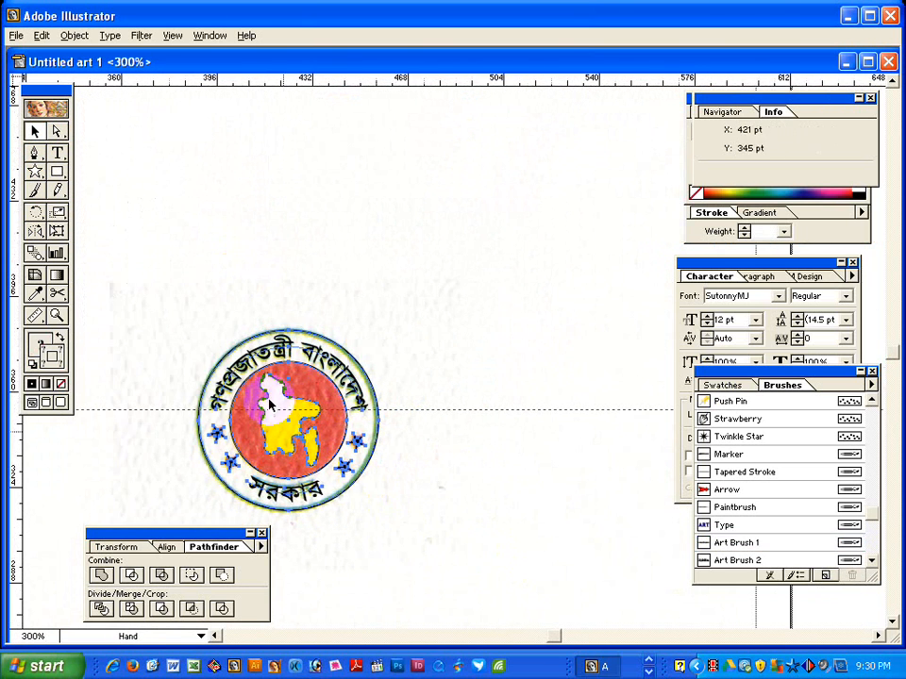
left_click_drag(272, 396, 558, 166)
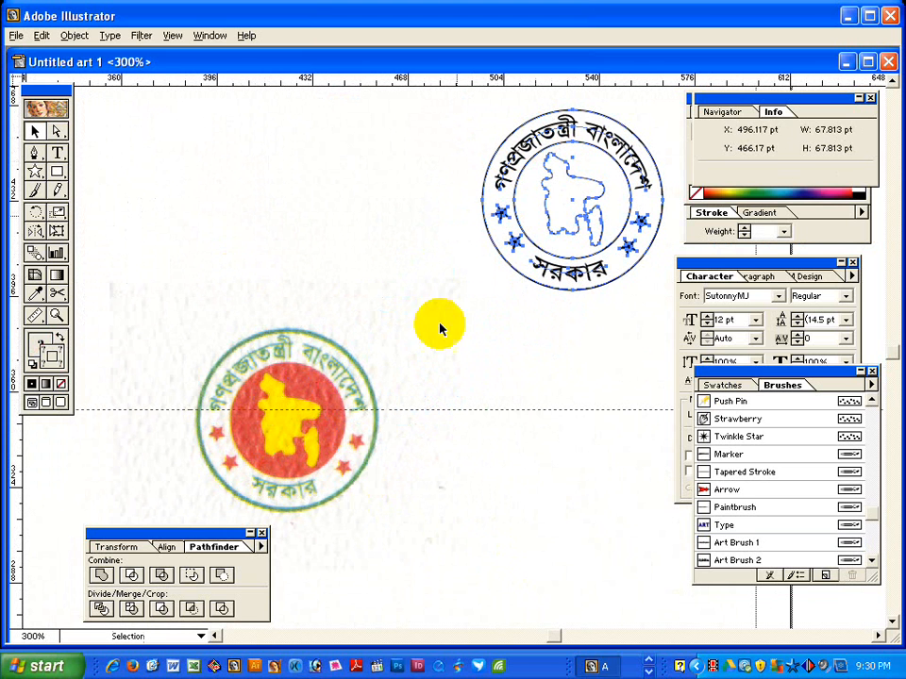
left_click(420, 368)
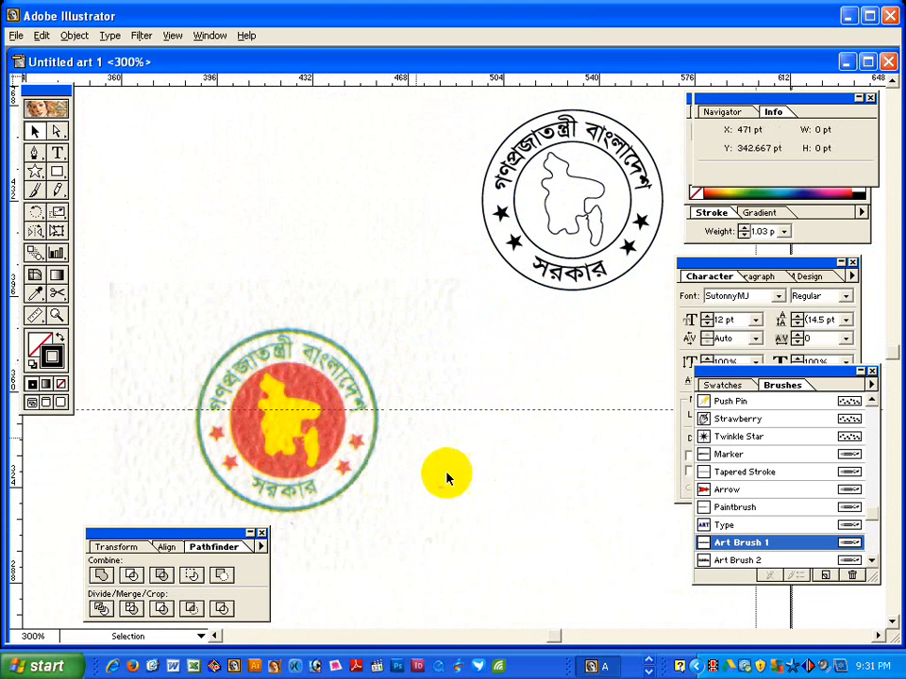
Try to recolour the upper arc lettering's stroke, first with pink and finally with light green at C 50.59%, Y 34.9%.
left_click_drag(498, 416, 370, 501)
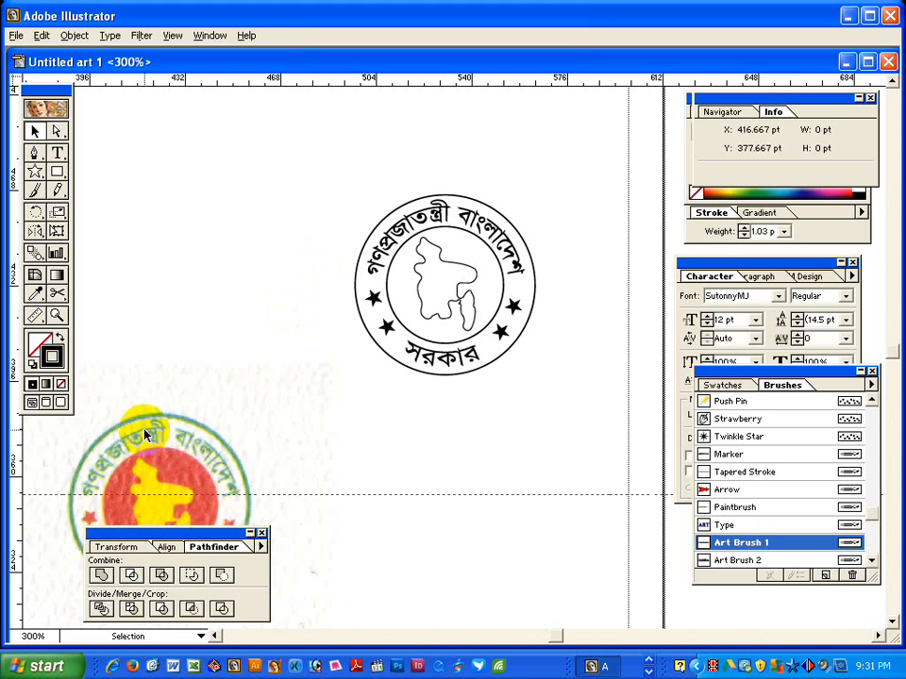
left_click(401, 222)
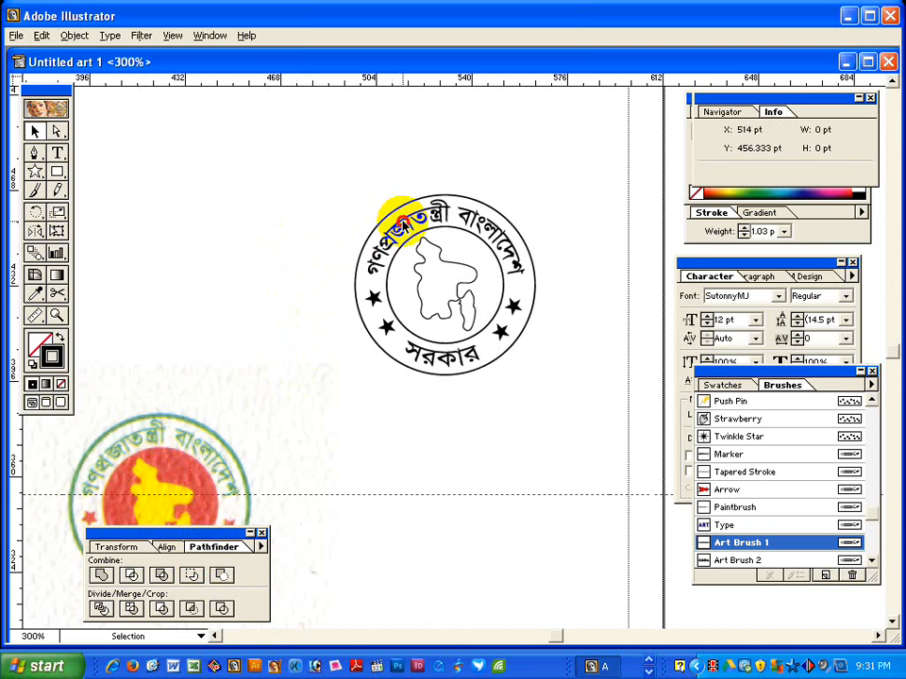
left_click(506, 303)
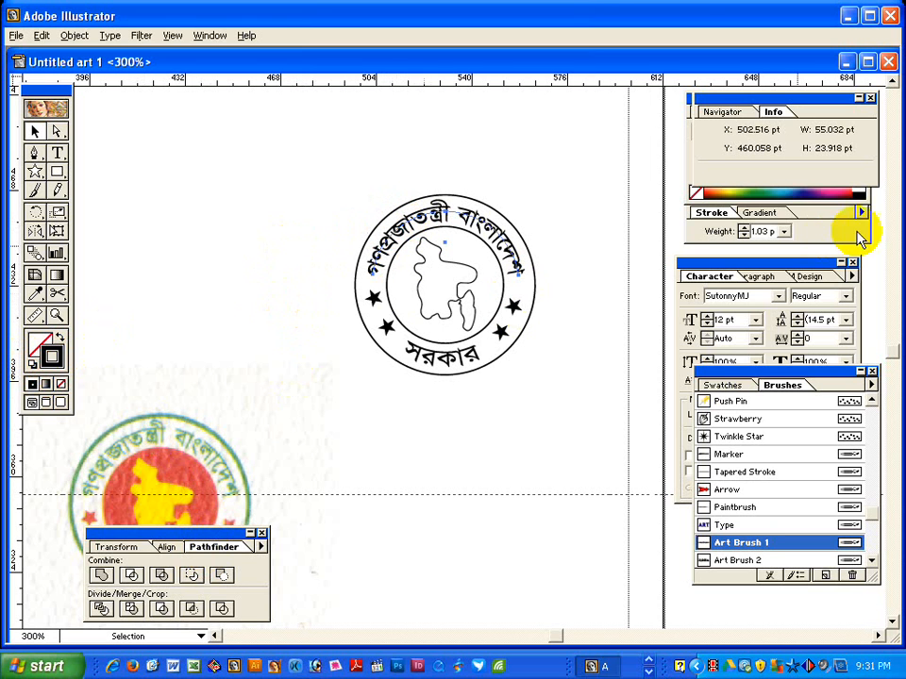
left_click_drag(778, 189, 846, 185)
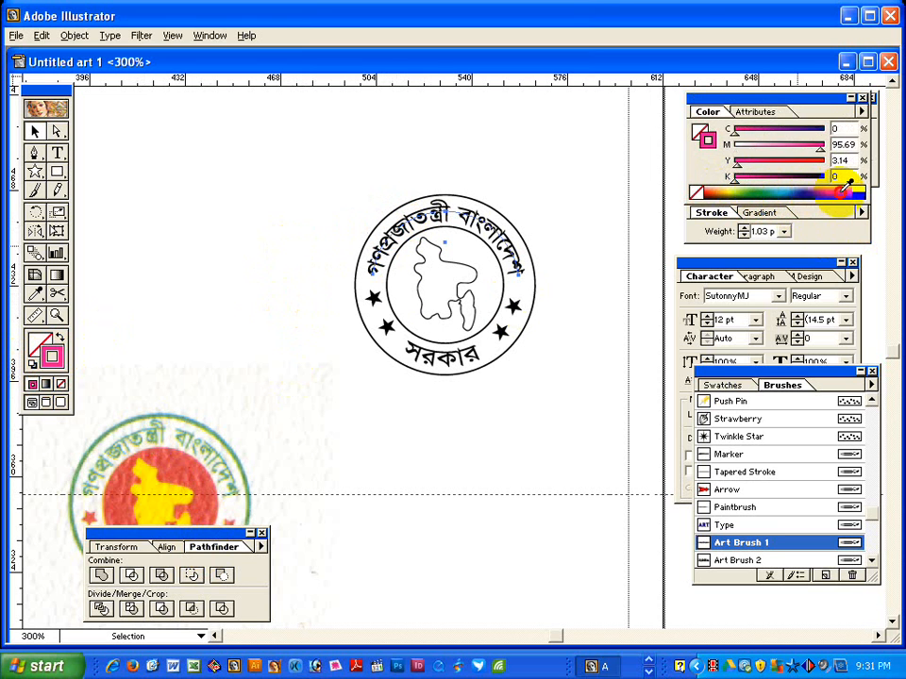
left_click(772, 189)
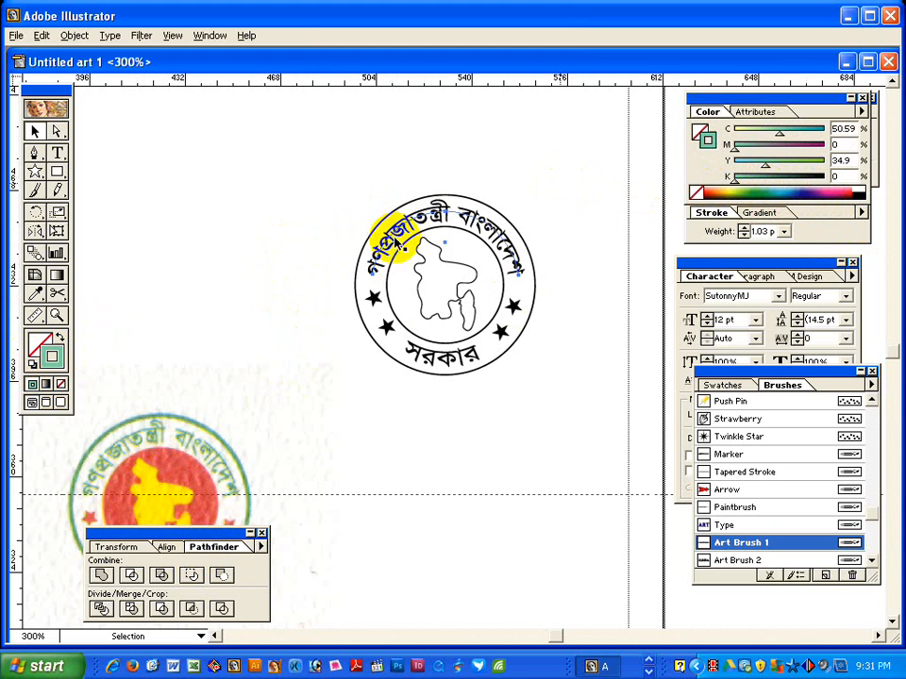
left_click(415, 263)
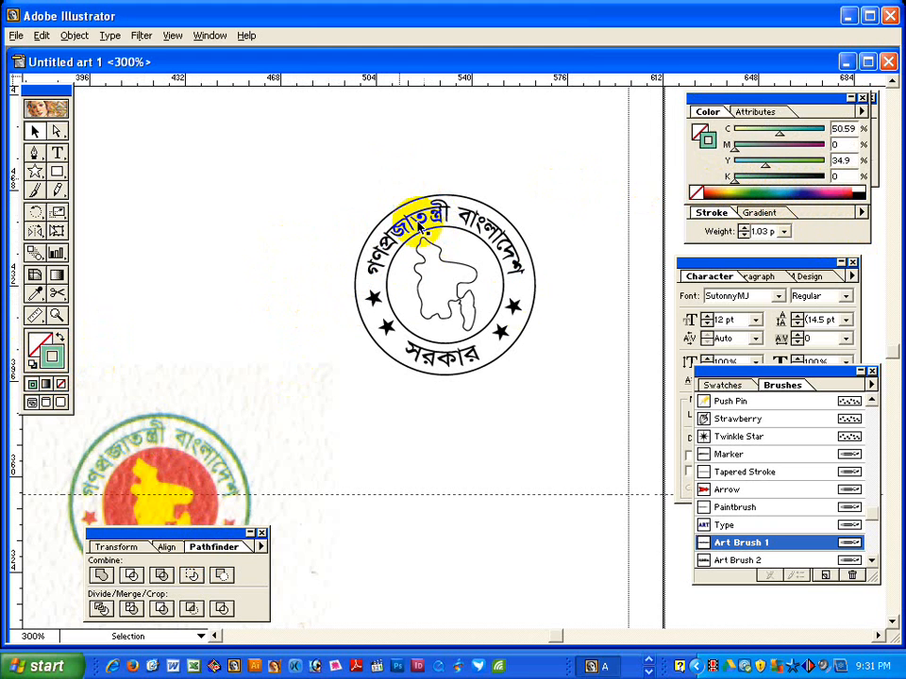
left_click(422, 229)
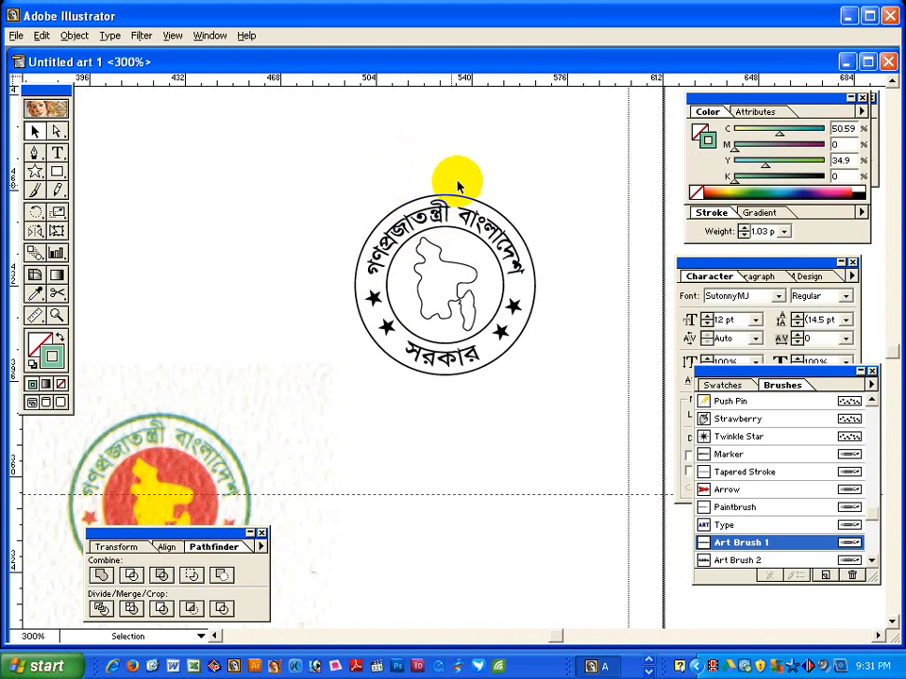
Examine the moved vector seal and its upper lettering up close.
key("z")
left_click_drag(268, 151, 566, 456)
key("space")
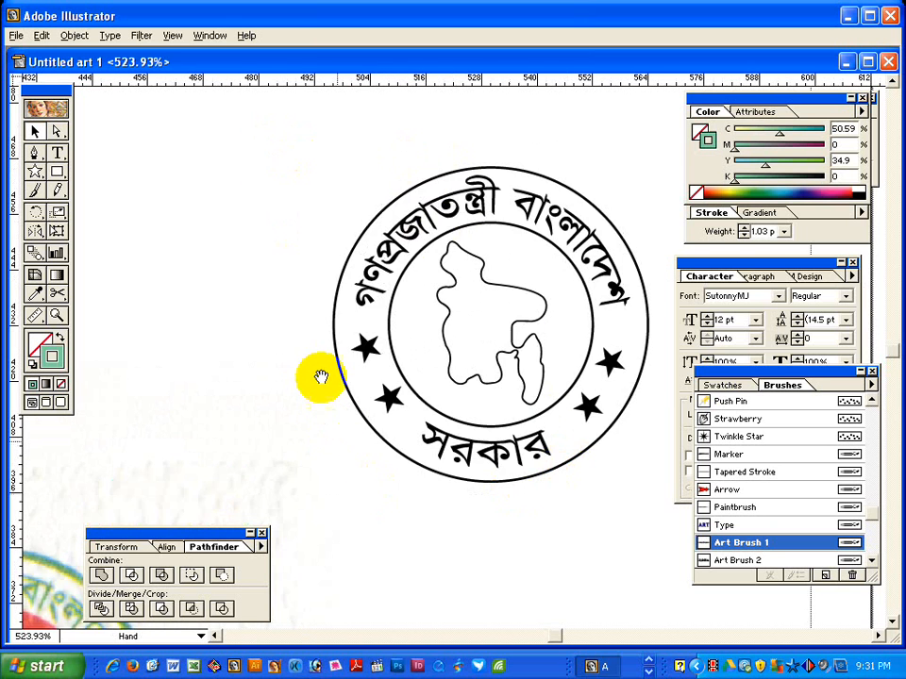
left_click_drag(317, 378, 273, 296)
key("v")
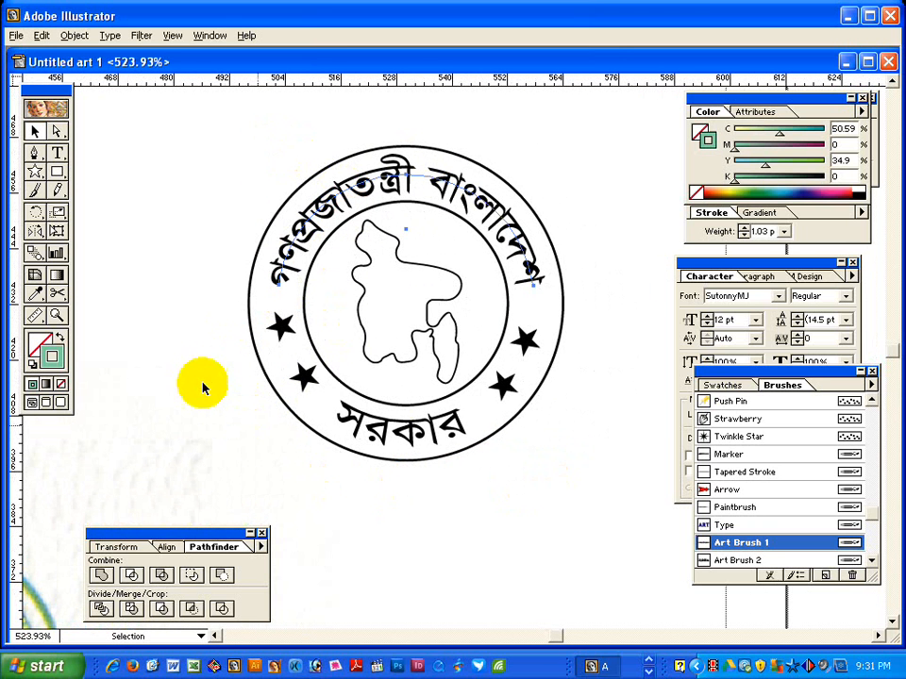
left_click(202, 384)
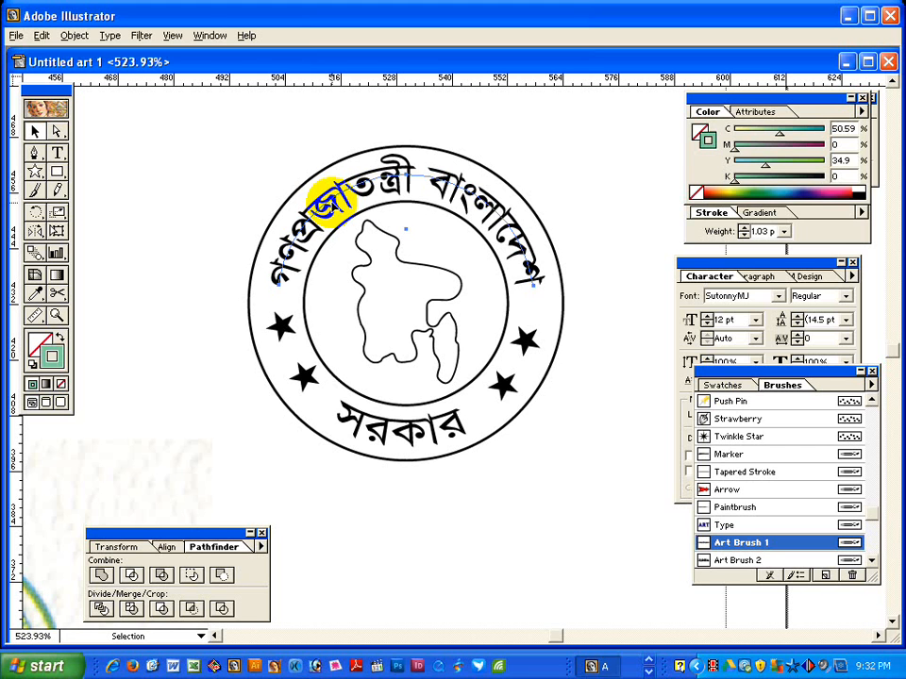
left_click(534, 117)
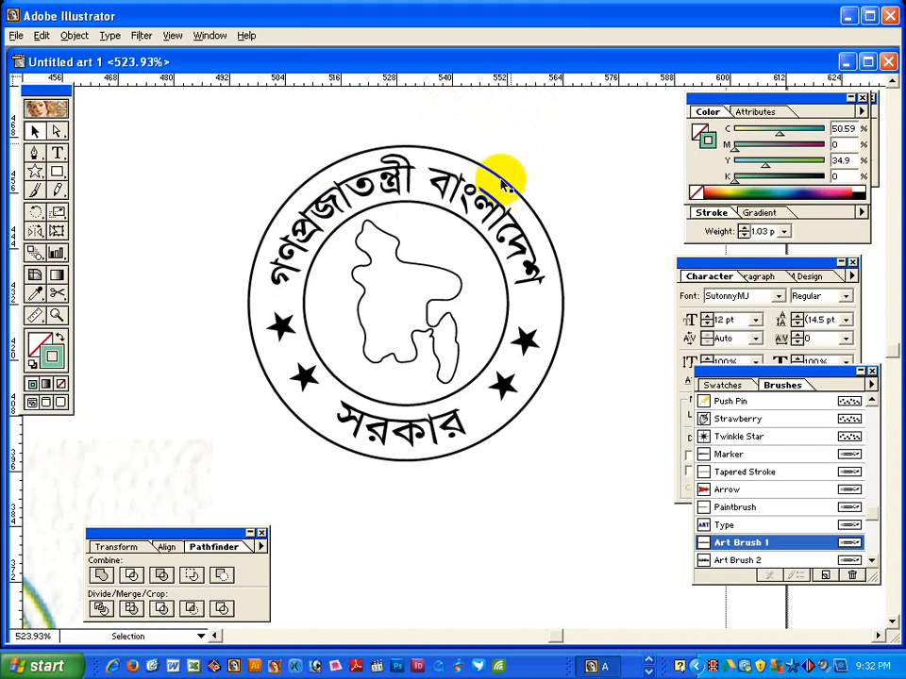
left_click(396, 209)
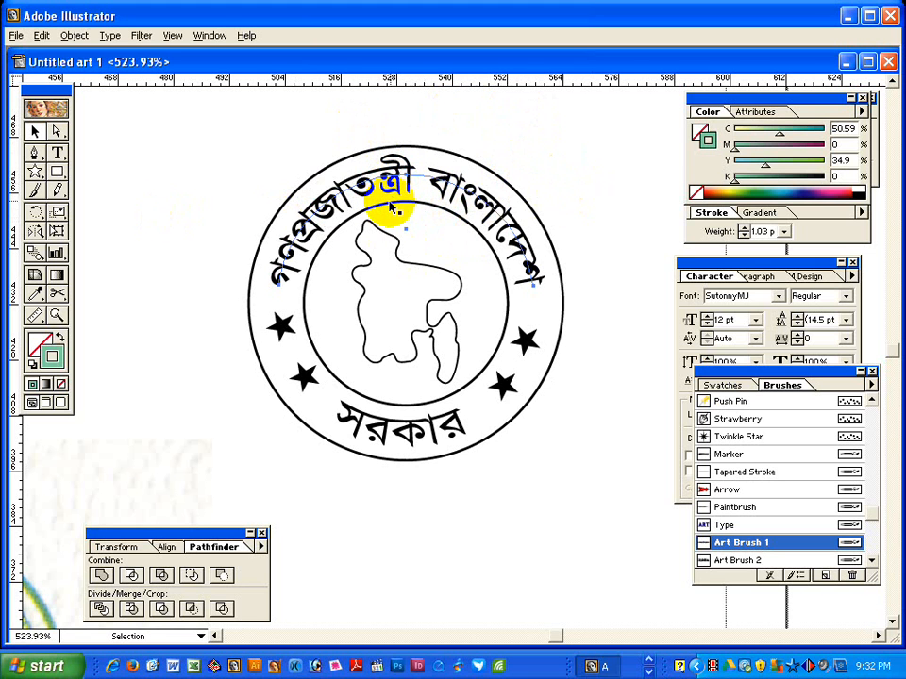
left_click(411, 432, "shift")
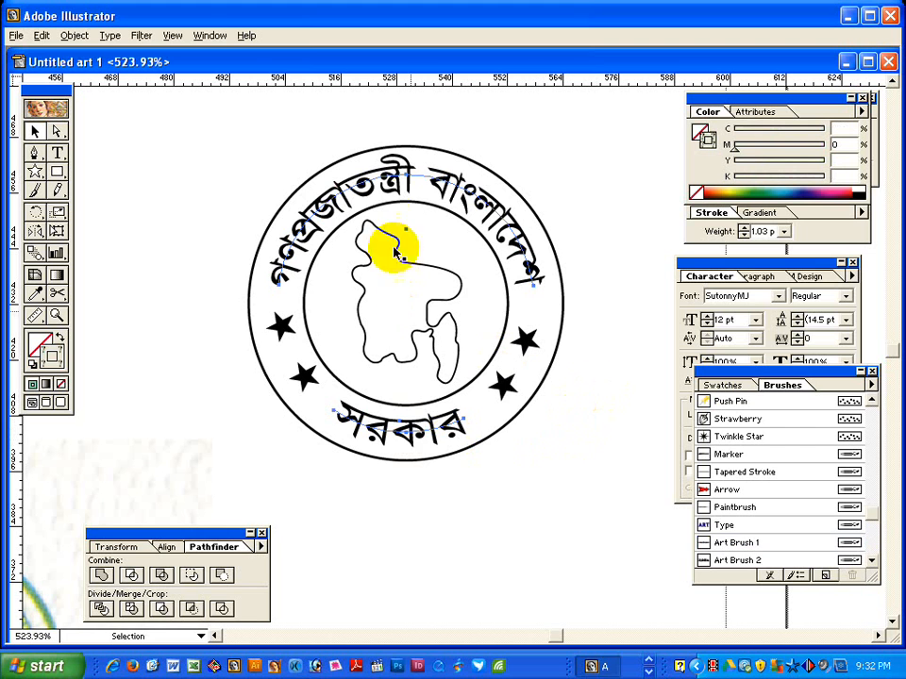
left_click(499, 387, "shift")
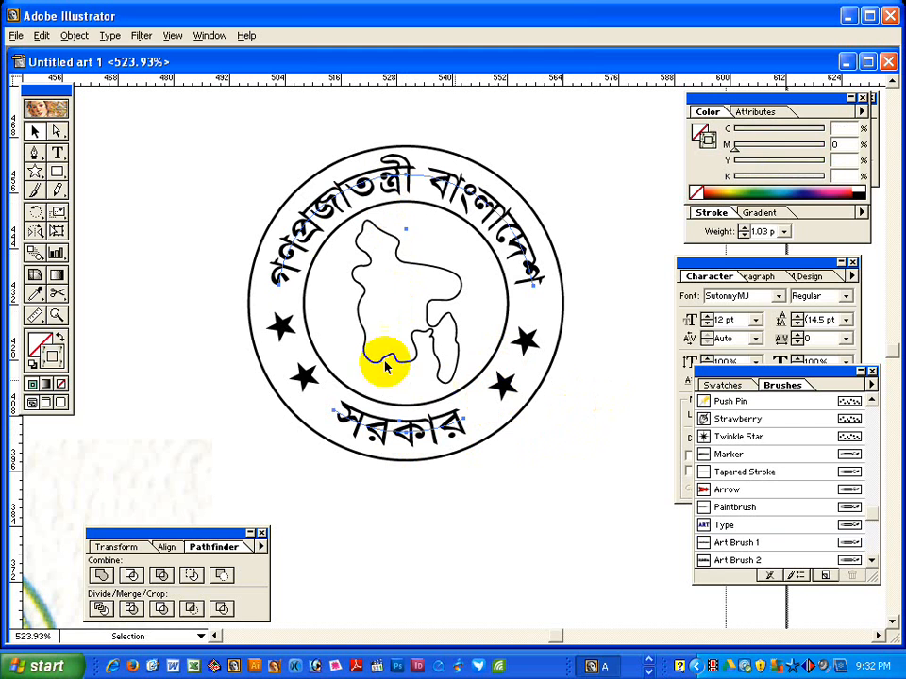
left_click(107, 183)
left_click(36, 135)
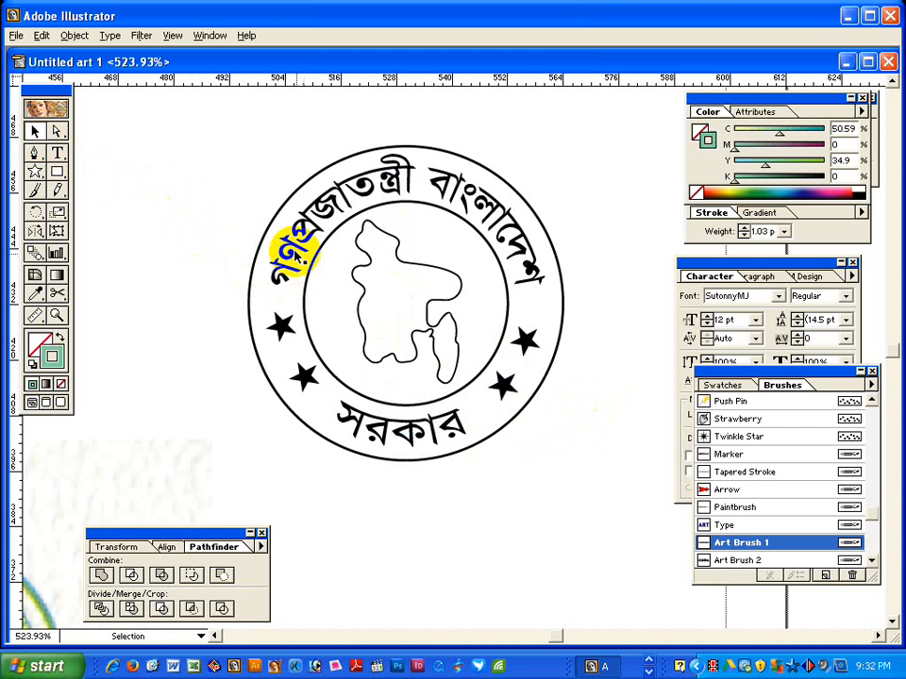
left_click(302, 378)
left_click(279, 323)
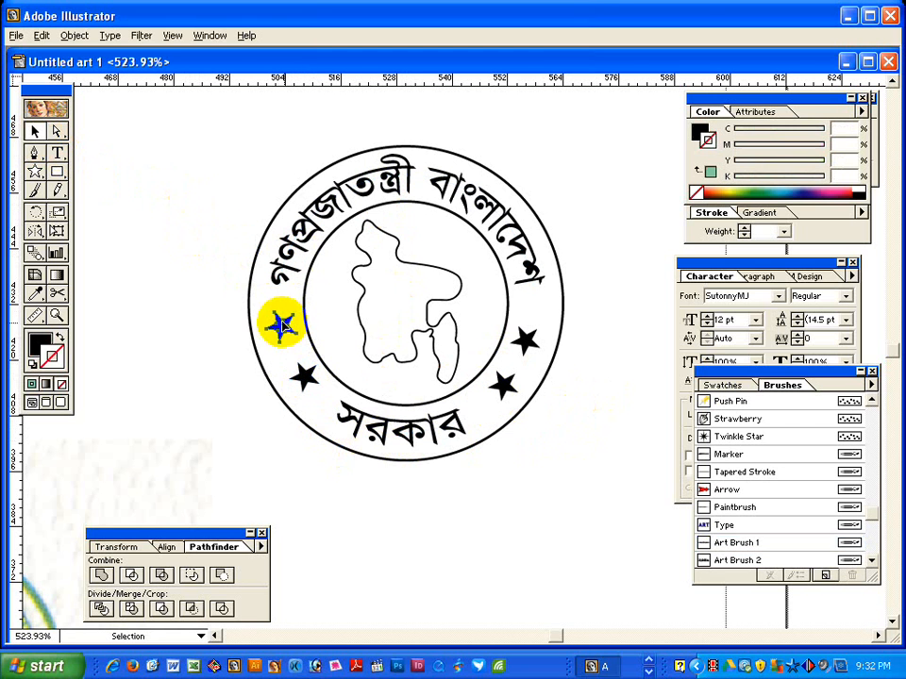
Expand the upper and lower arc lettering into outlines with Object, Fill and Stroke included.
left_click(374, 427)
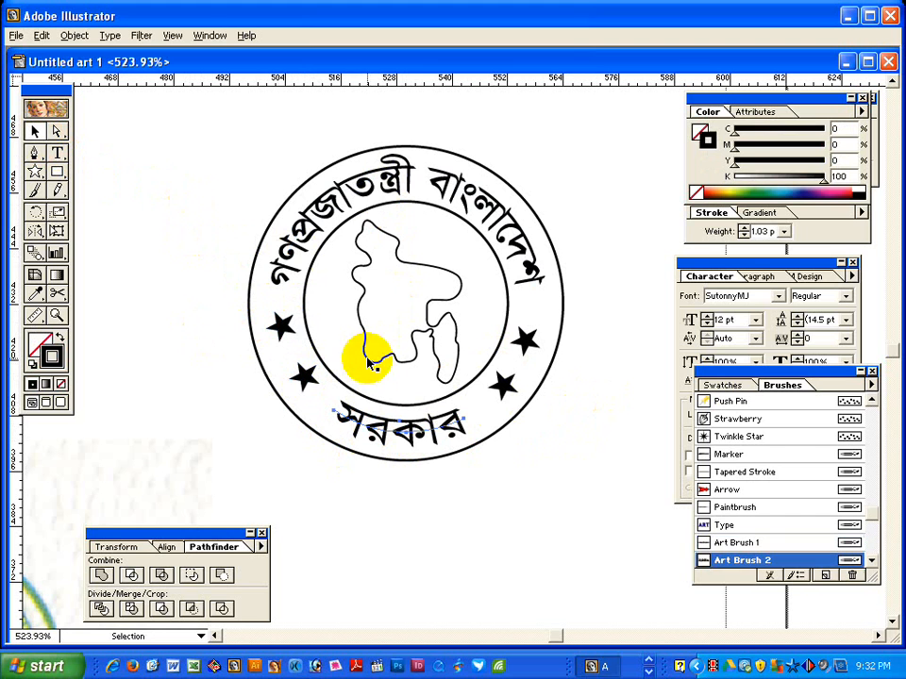
left_click(368, 200, "shift")
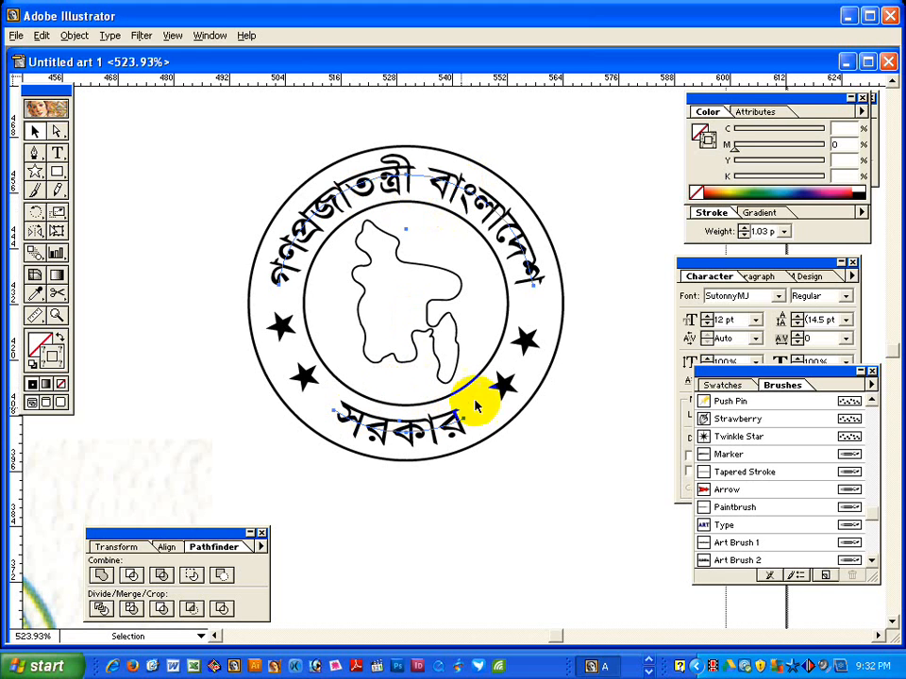
left_click(72, 36)
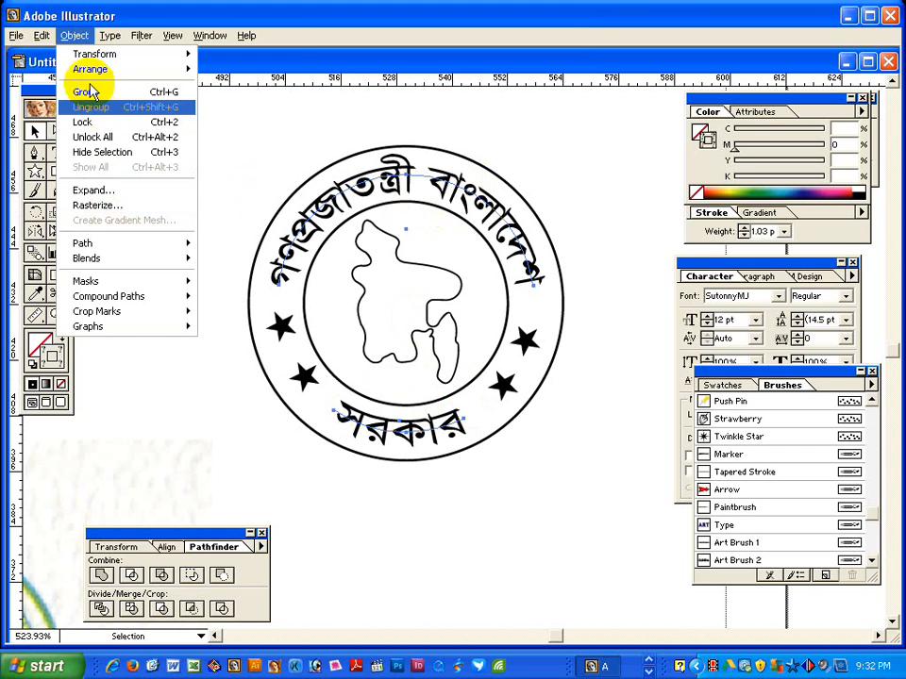
left_click(98, 197)
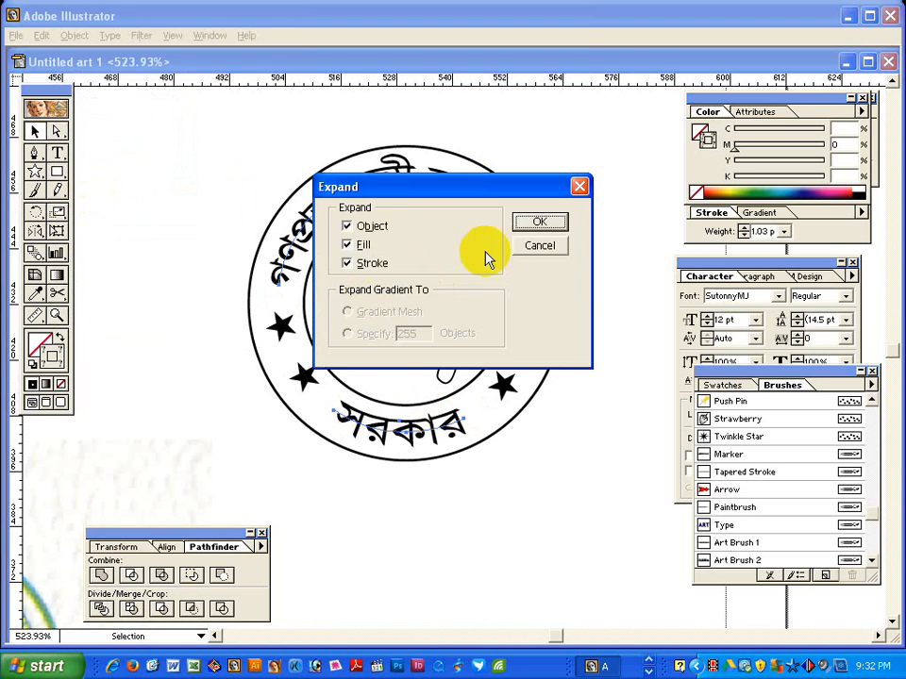
left_click(536, 223)
left_click(592, 195)
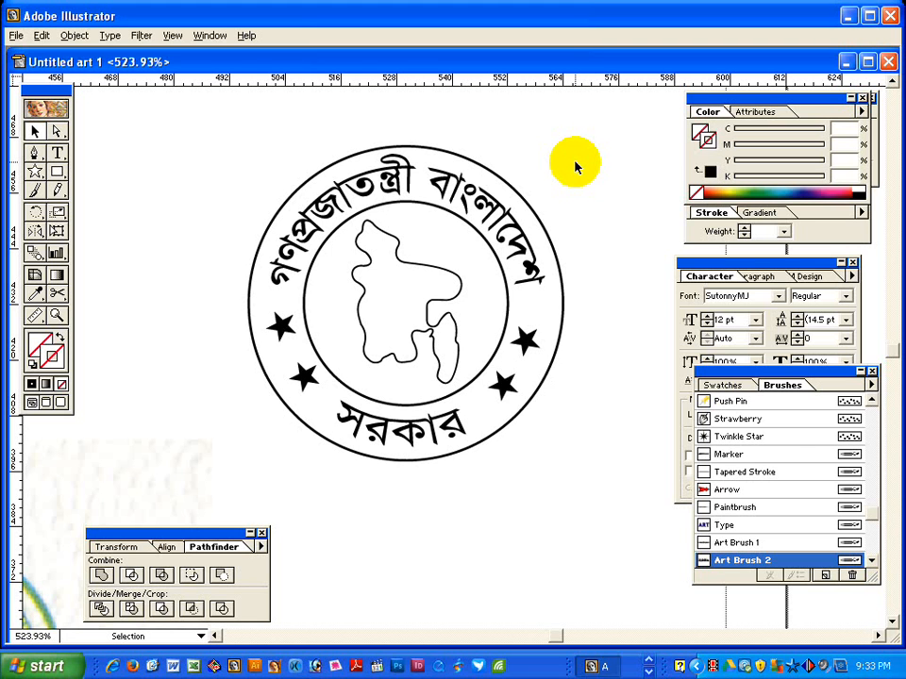
In outline view, delete the leftover curved guide paths running through the upper and lower lettering, and return to preview.
key("ctrl+y")
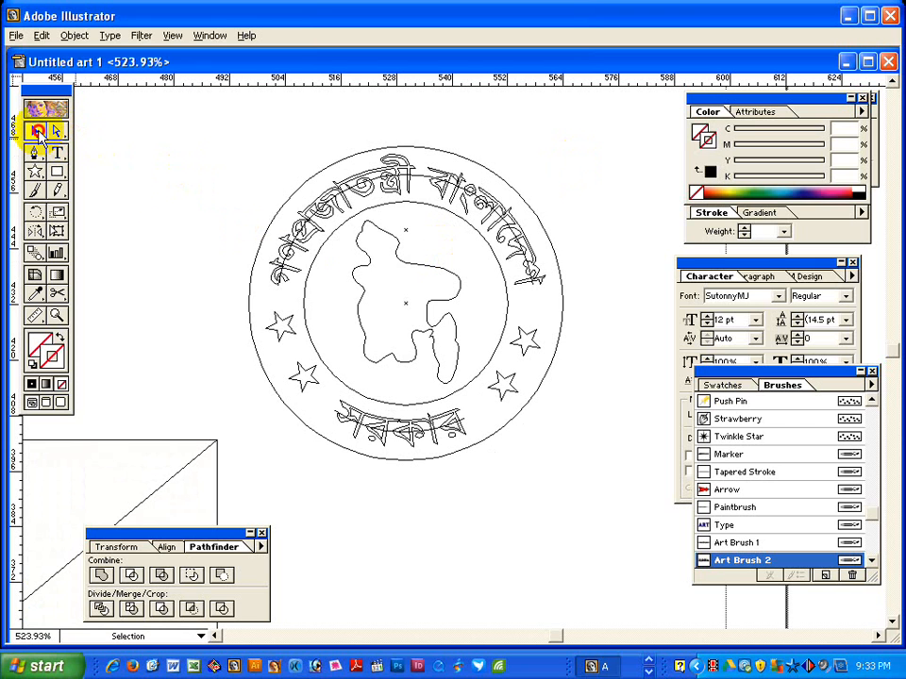
left_click(357, 192)
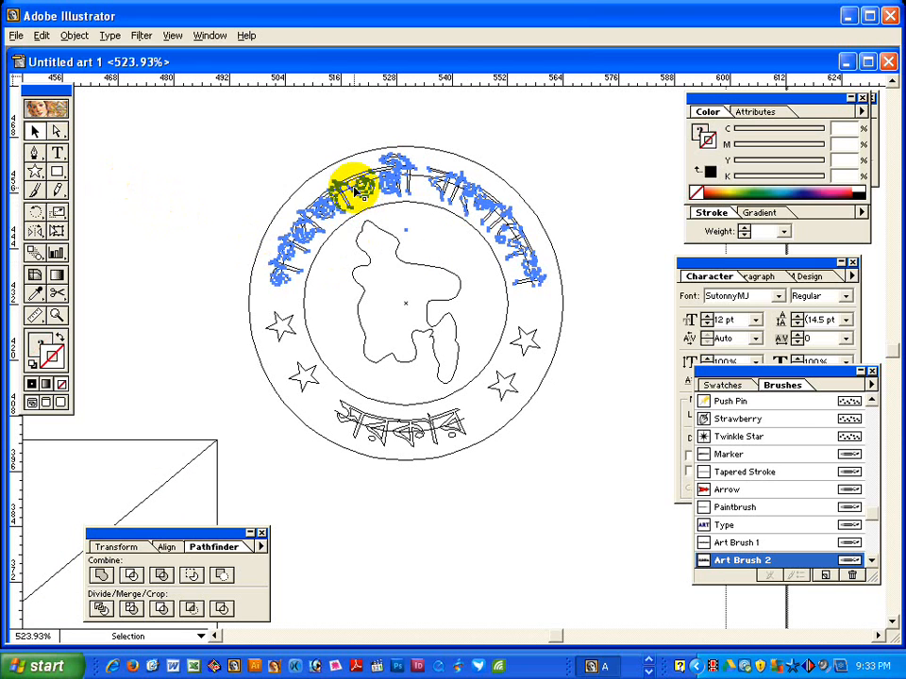
left_click(175, 235)
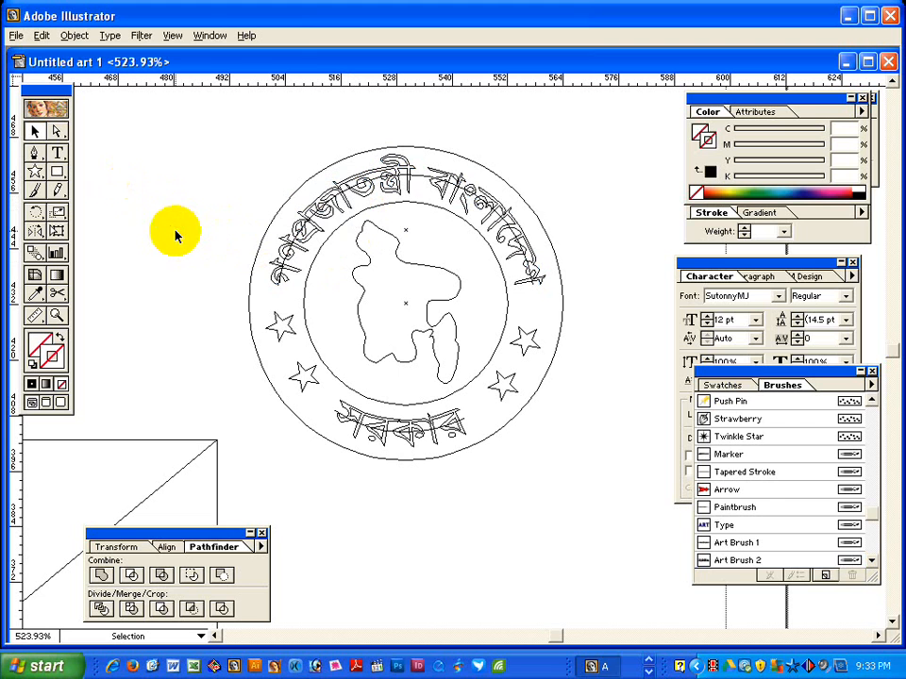
left_click(174, 240)
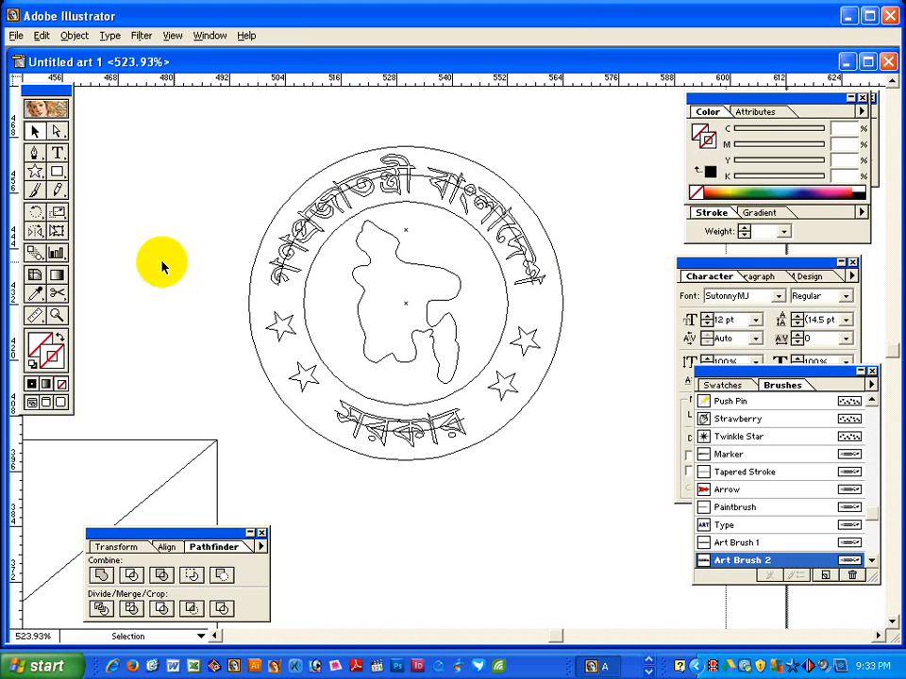
left_click(57, 133)
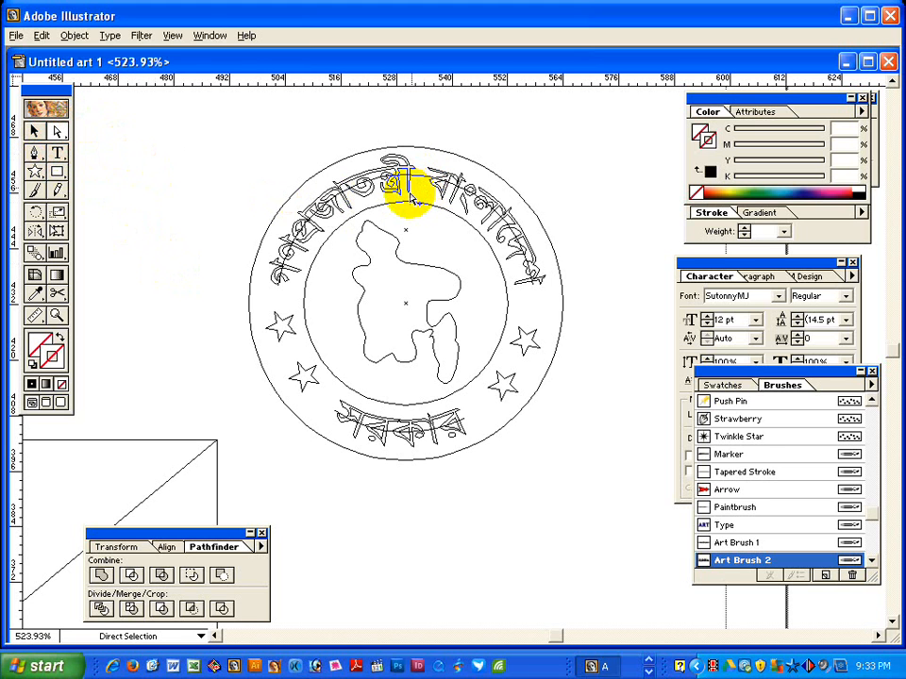
key("alt")
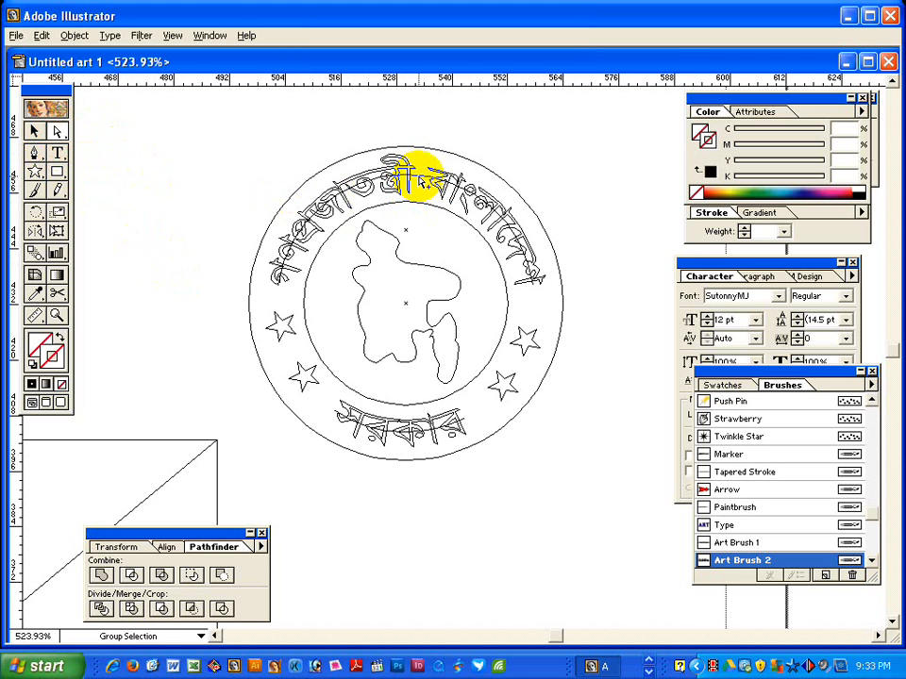
key("alt")
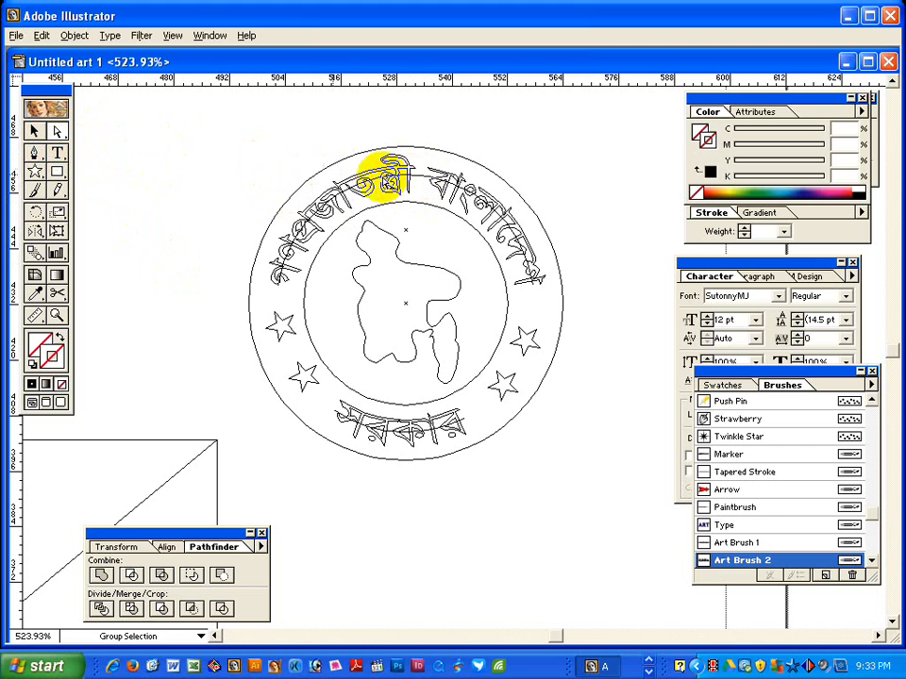
left_click(415, 173)
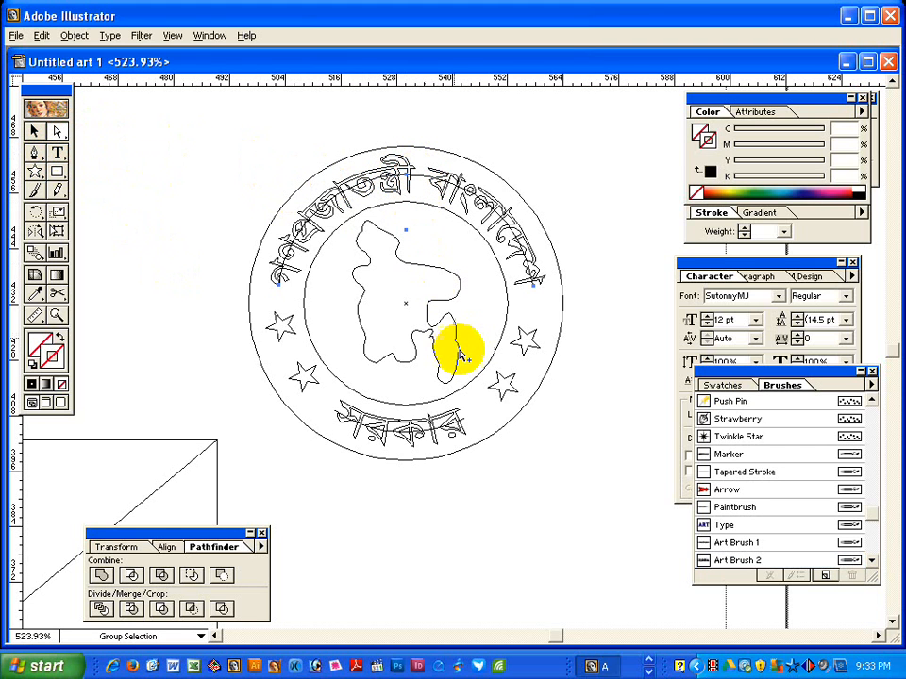
left_click(483, 426, "shift")
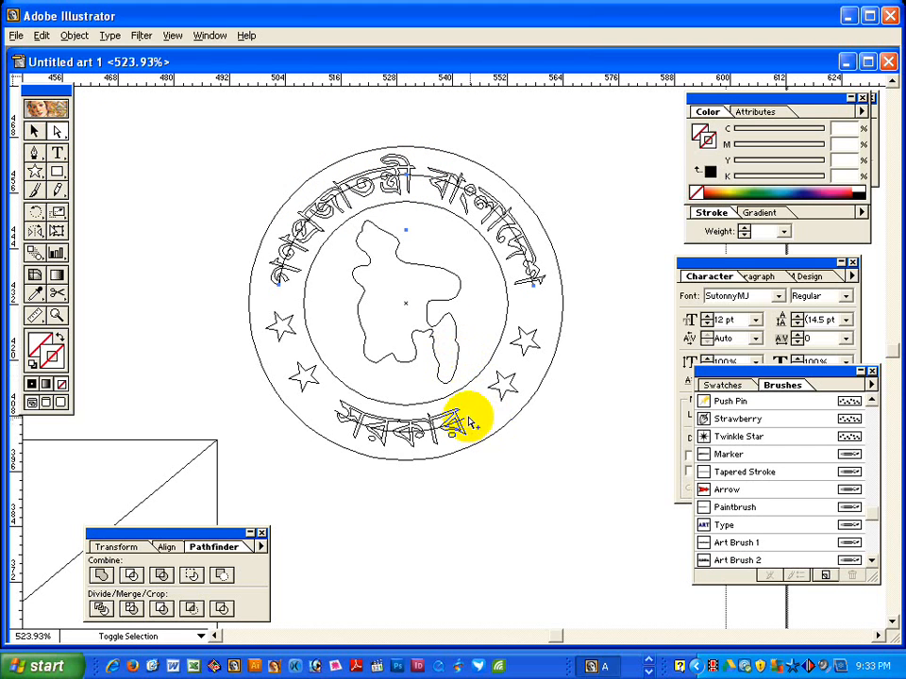
left_click(531, 421)
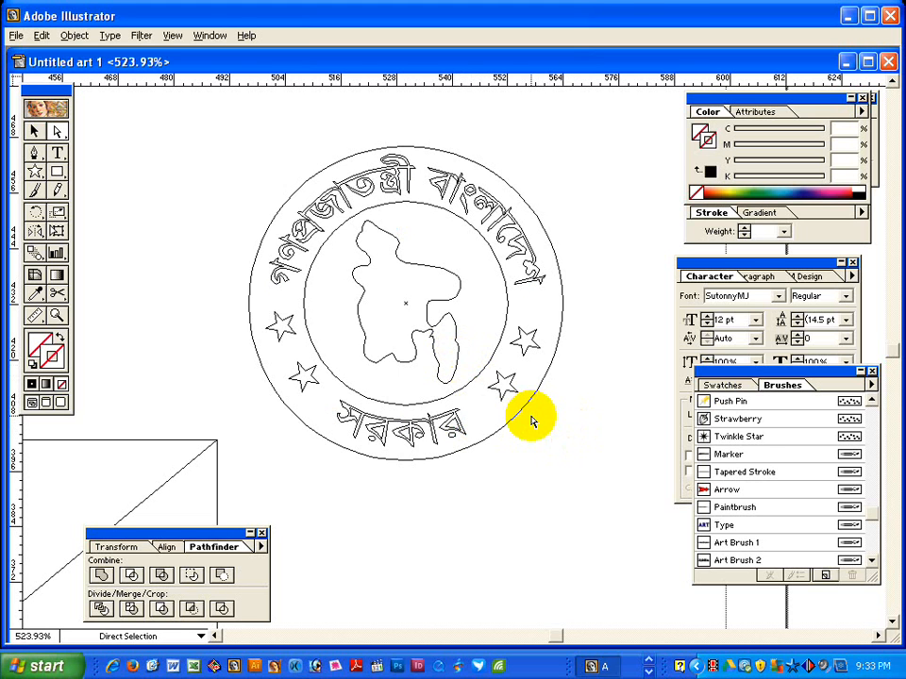
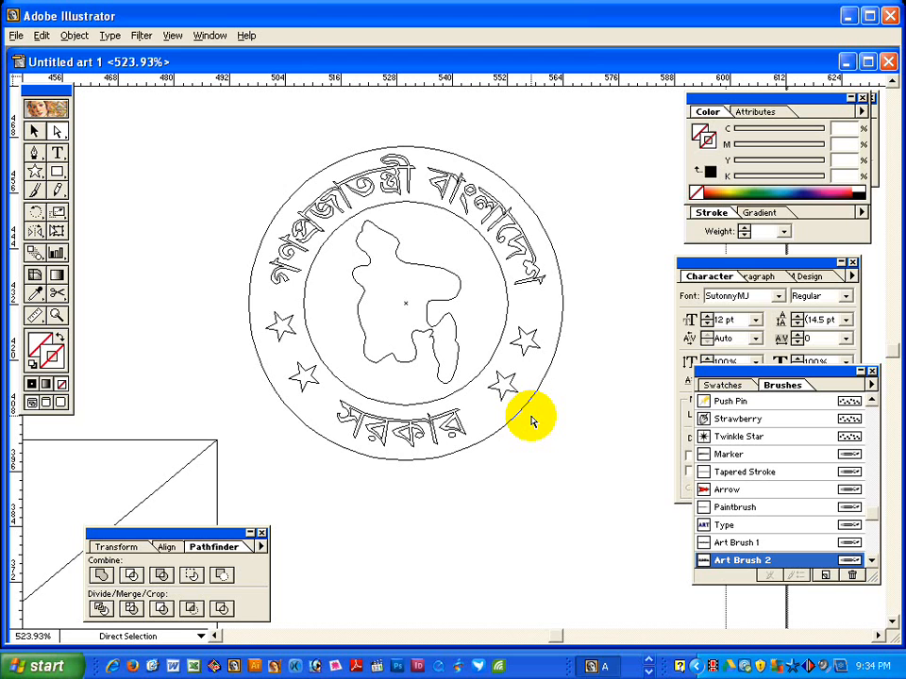
key("ctrl+y")
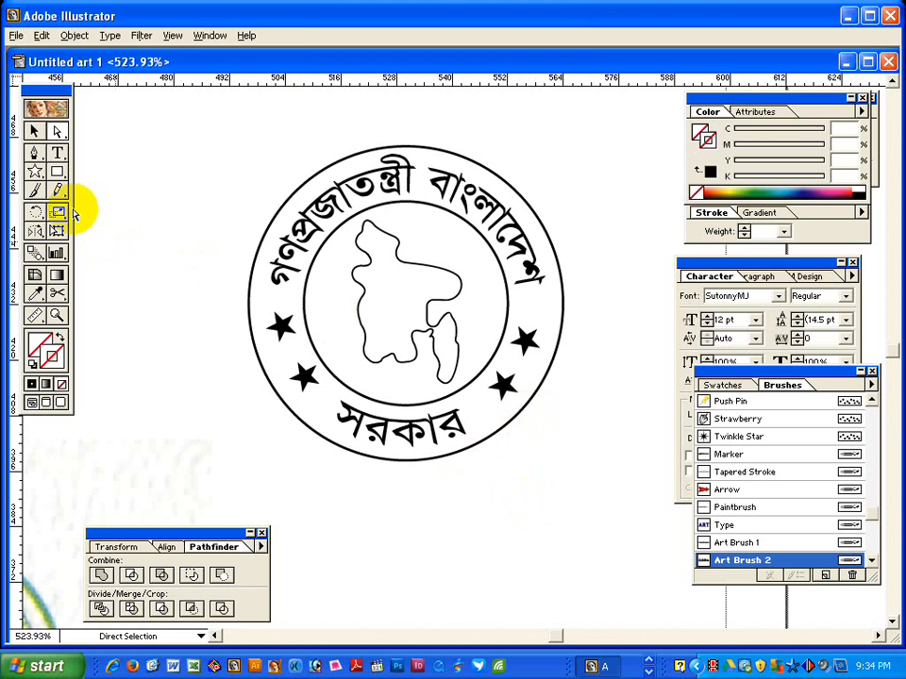
Fill both the upper and lower lettering of the vector seal with green at C 100, M 0, Y 100, K 0.
left_click(33, 131)
left_click(421, 388, "ctrl+alt")
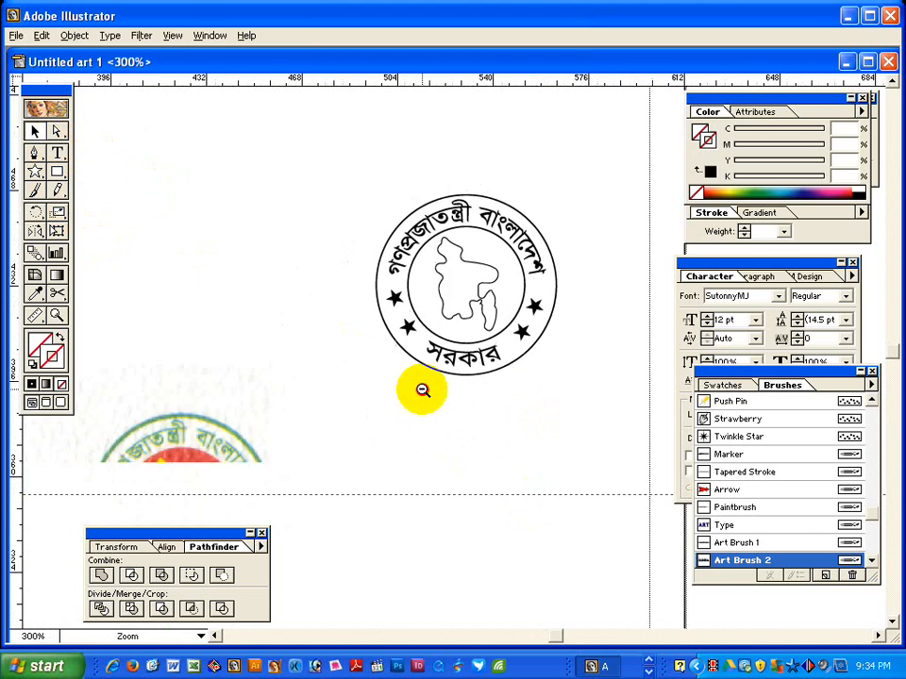
left_click(420, 389, "ctrl+alt")
left_click(425, 258)
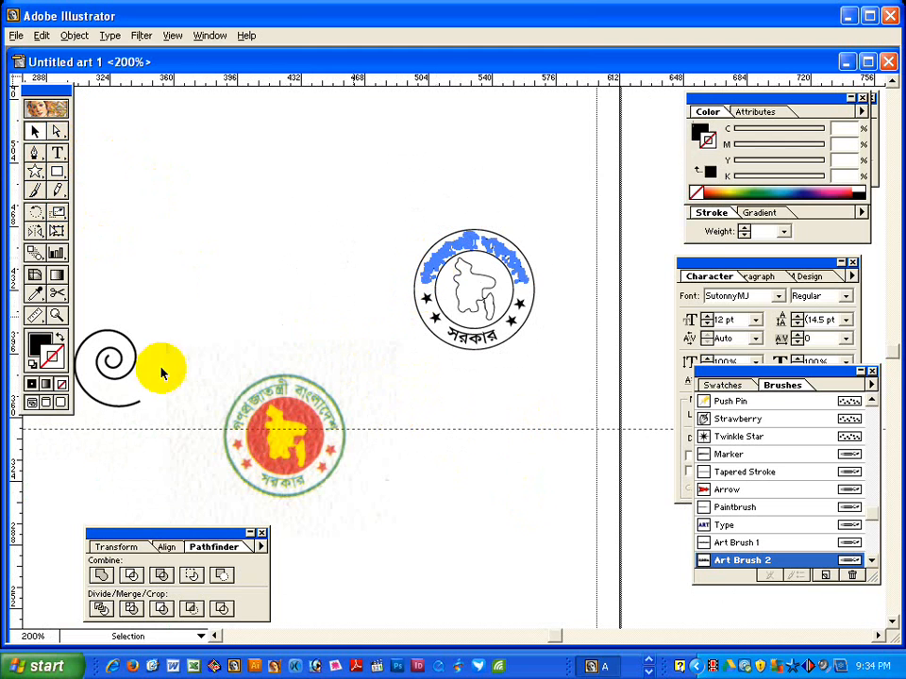
left_click(37, 344)
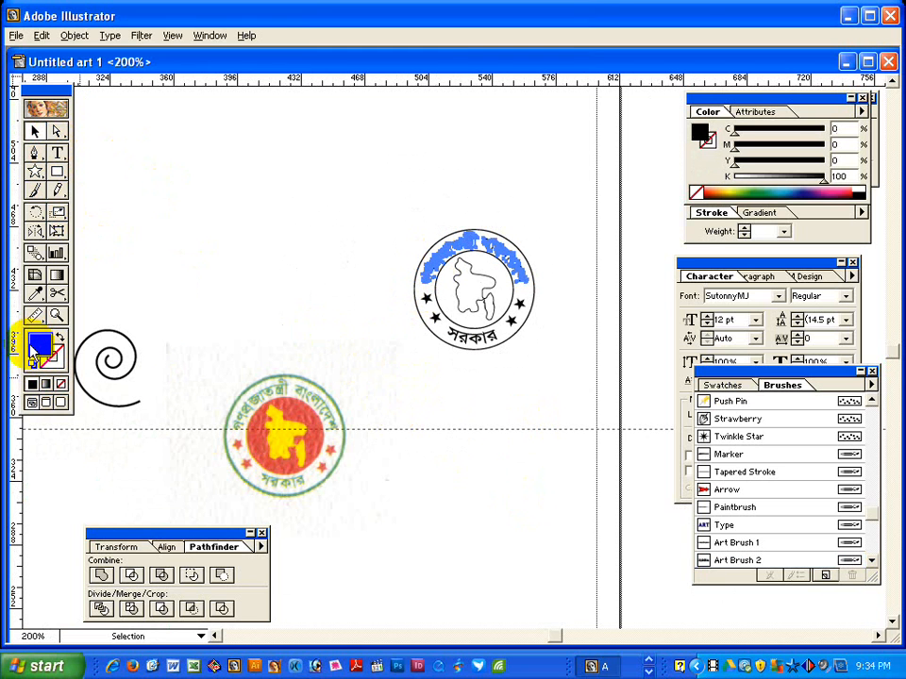
left_click(461, 345, "shift")
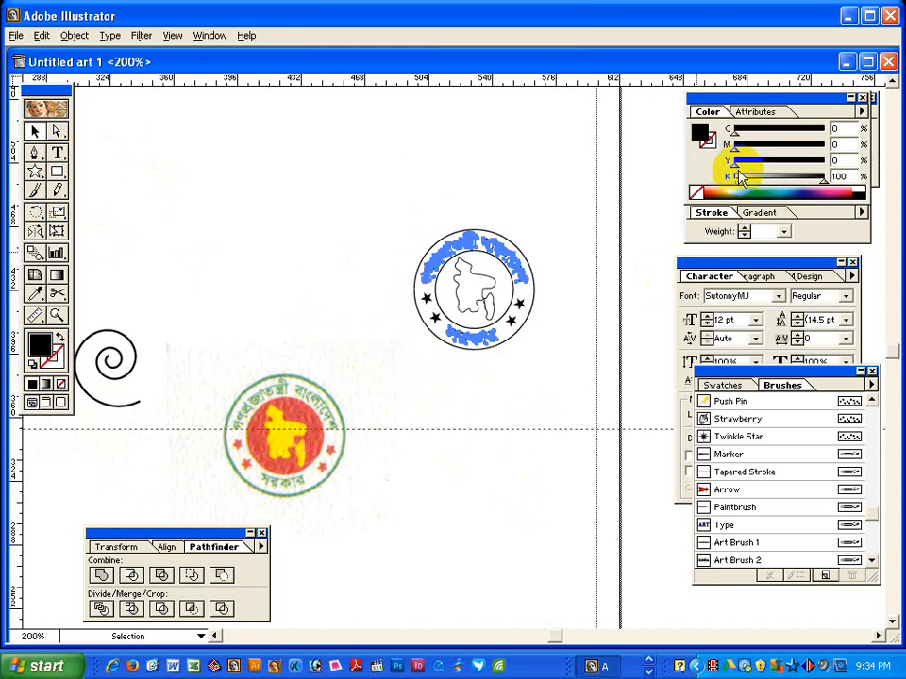
left_click_drag(734, 135, 853, 132)
left_click_drag(734, 163, 715, 184)
left_click(545, 227)
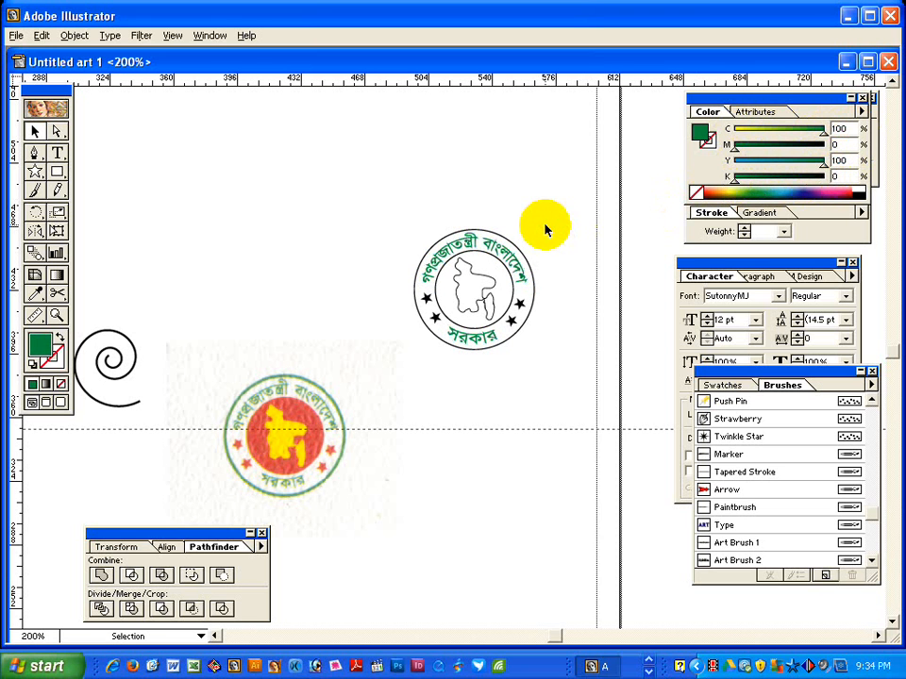
Thicken the outer ring's stroke, trying 1.5 pt first and settling on 1.4 pt.
left_click(420, 304)
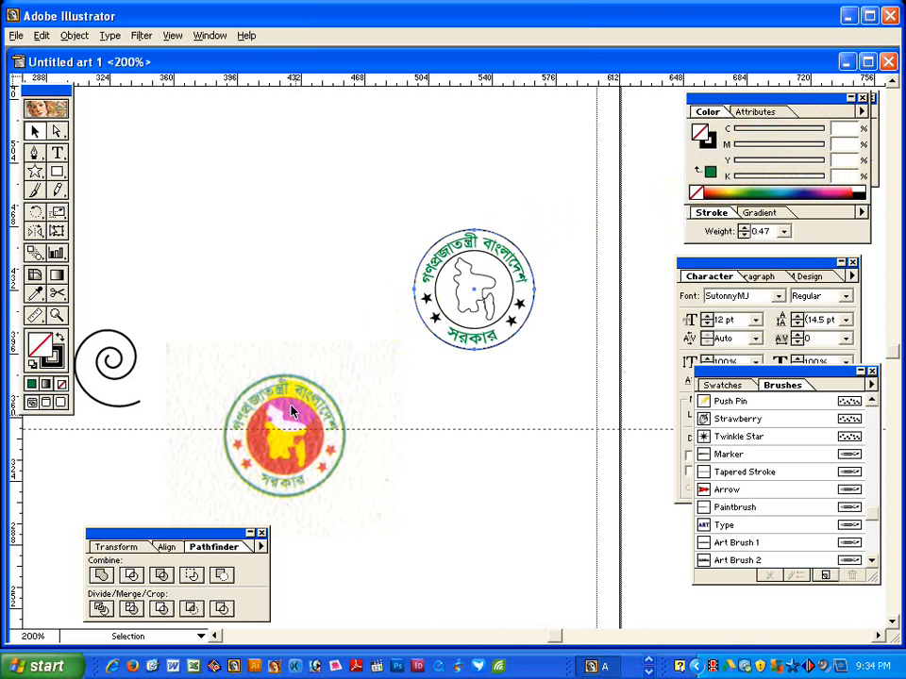
left_click(709, 141)
left_click(765, 231)
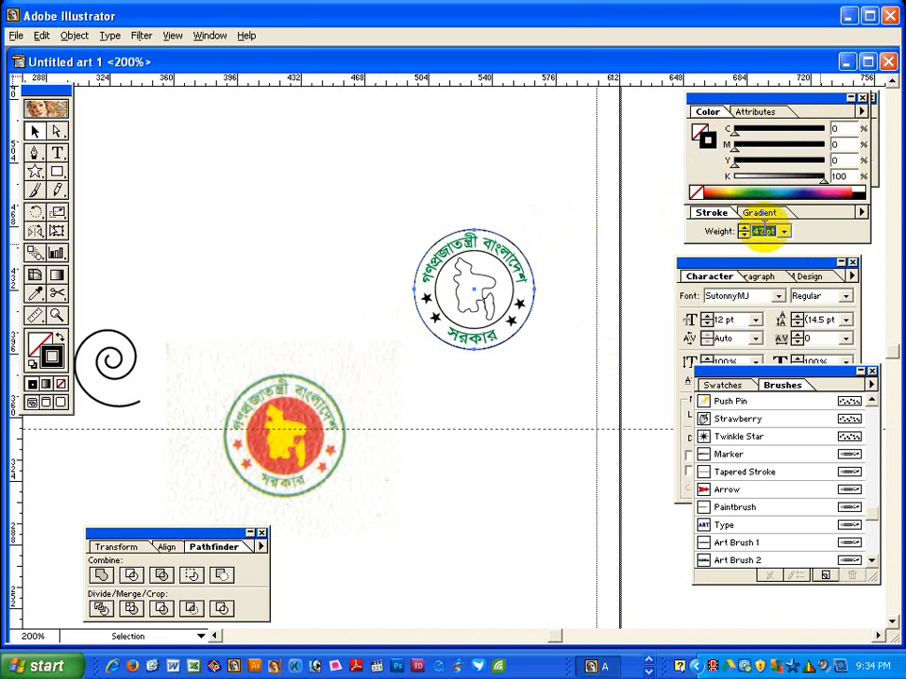
type("1.5")
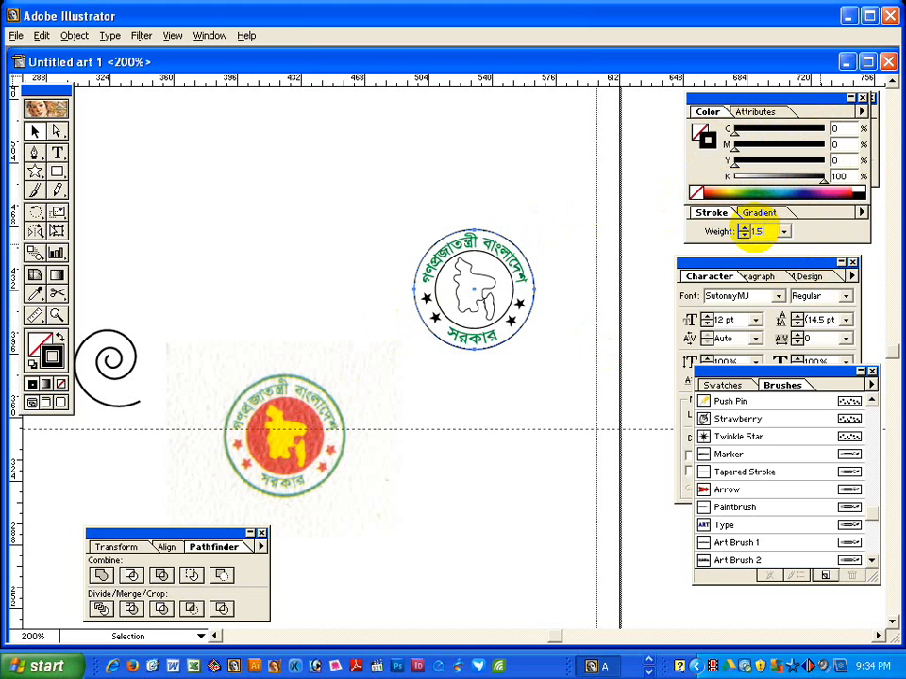
key("Return")
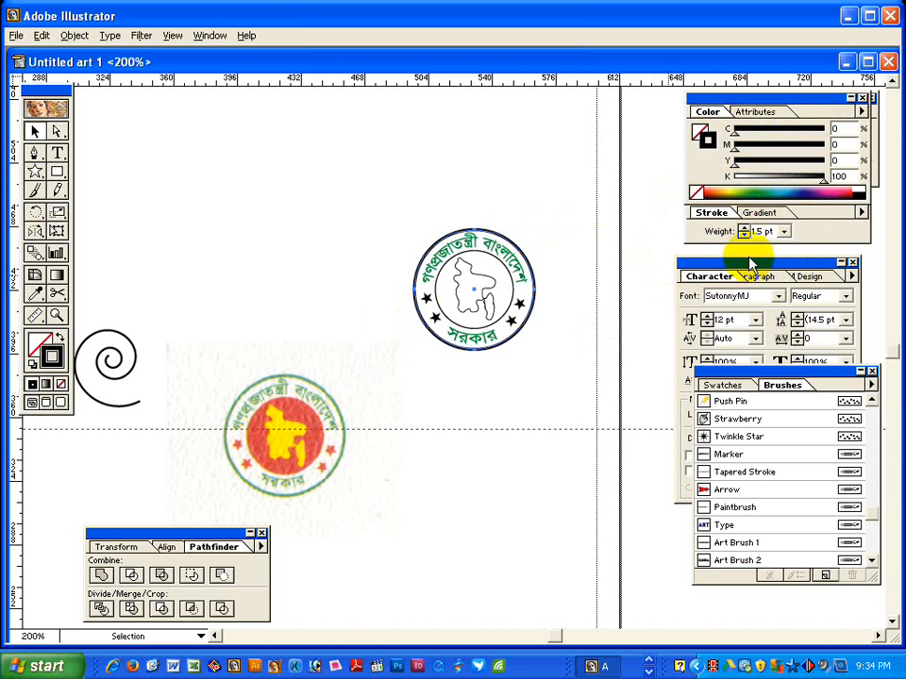
left_click(756, 232)
type("1.4")
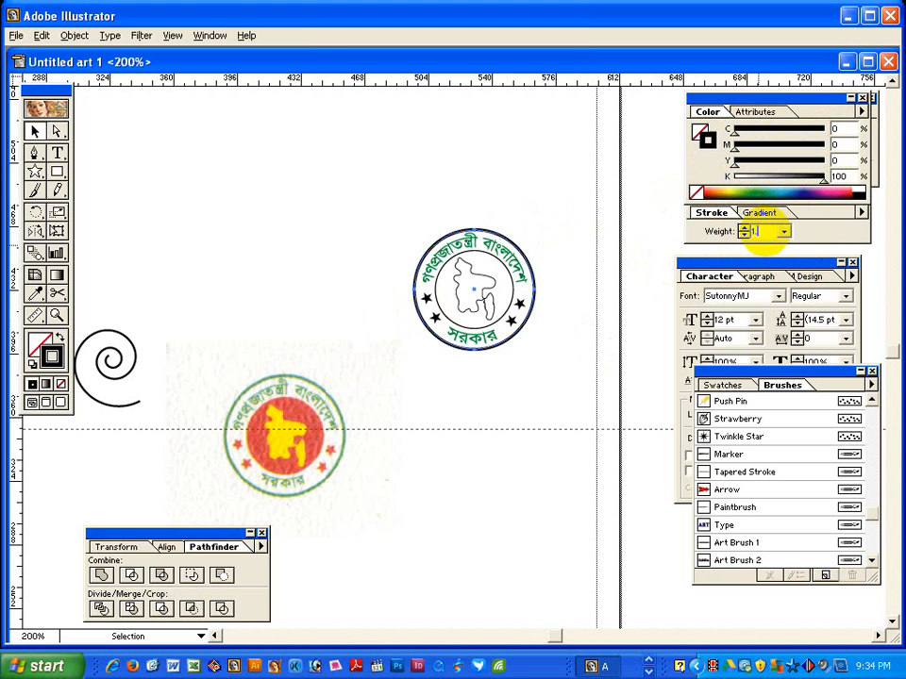
key("Return")
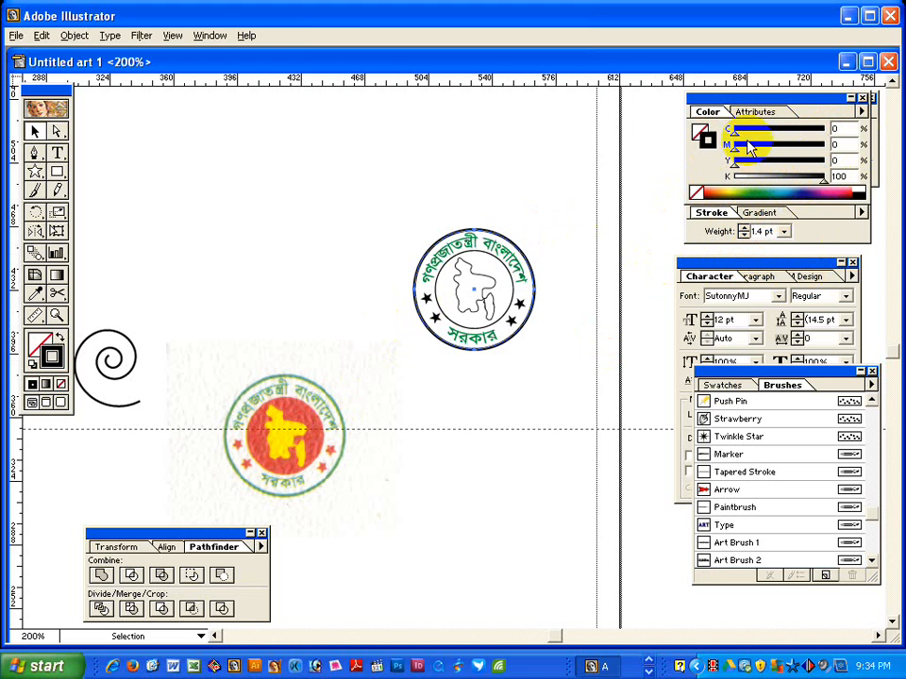
Colour the outer ring's stroke green at C 100, M 0, Y 100, K 0.
left_click_drag(735, 133, 855, 137)
left_click_drag(735, 165, 822, 165)
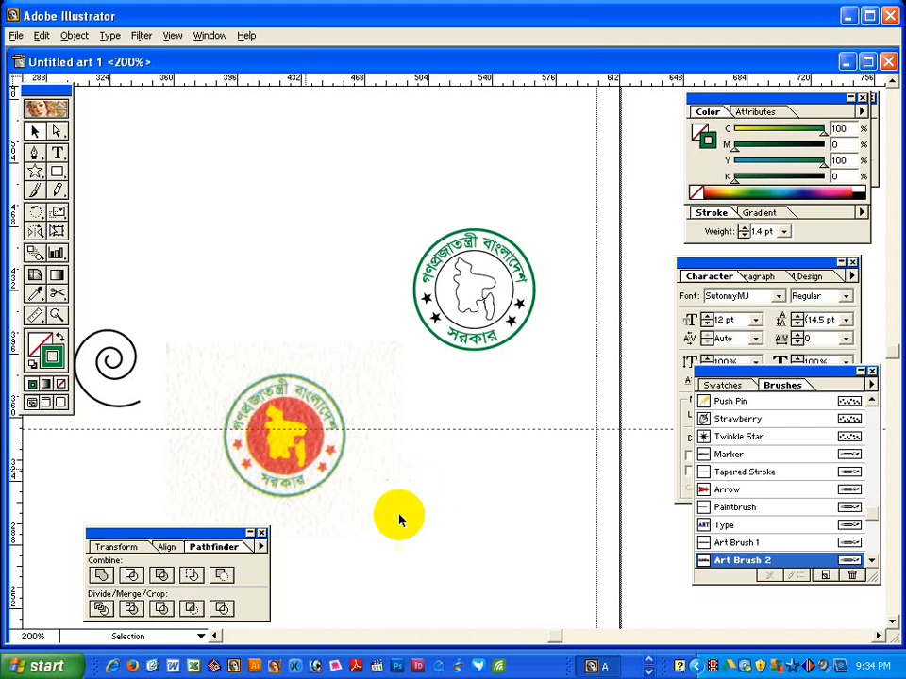
left_click(526, 480)
Swap the inner circle's stroke and fill, and set its fill to red at C 0, M 100, Y 100, K 0.
left_click(436, 304)
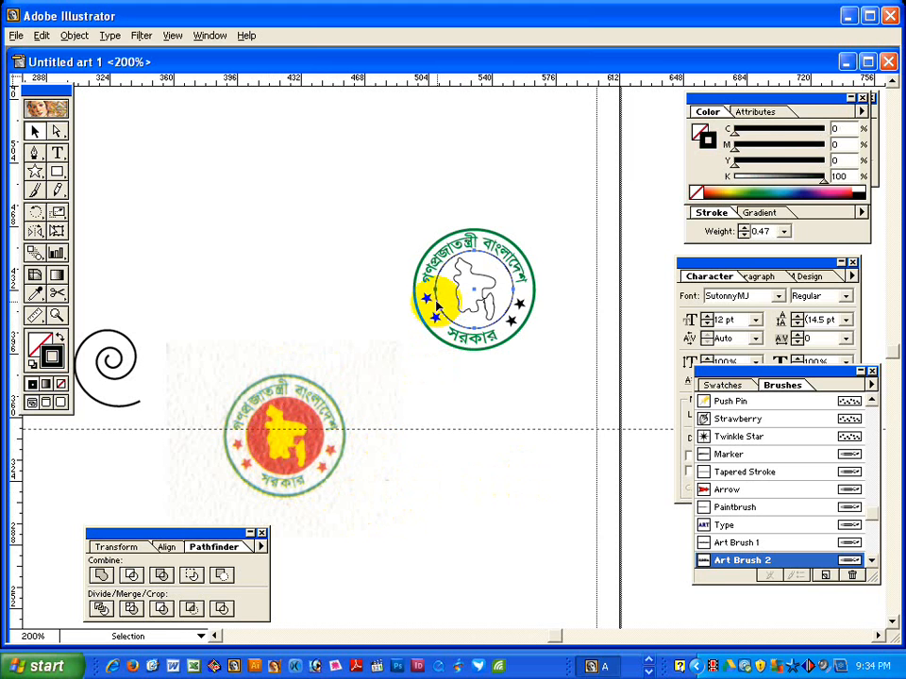
left_click(58, 338)
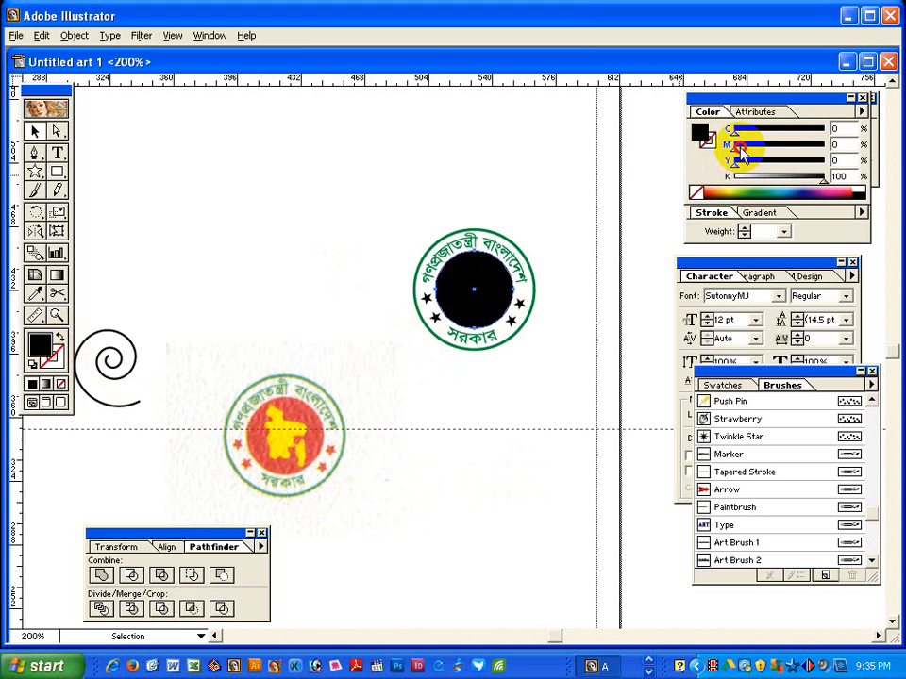
left_click_drag(735, 146, 837, 150)
left_click_drag(747, 168, 688, 182)
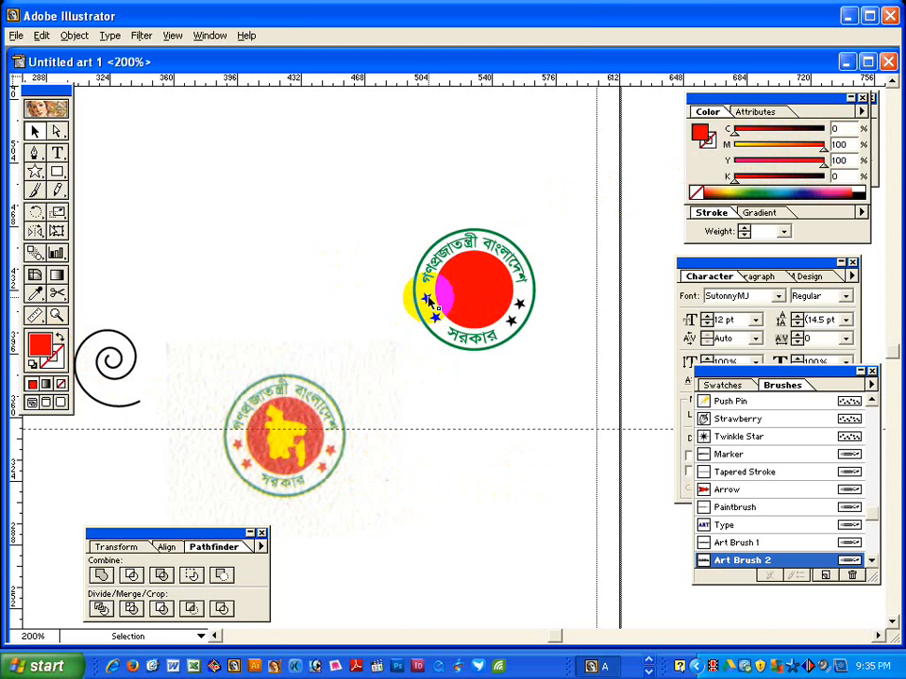
Select all four stars and give them the inner circle's red fill by sampling it with the Eyedropper.
left_click(430, 304)
left_click(518, 305, "shift")
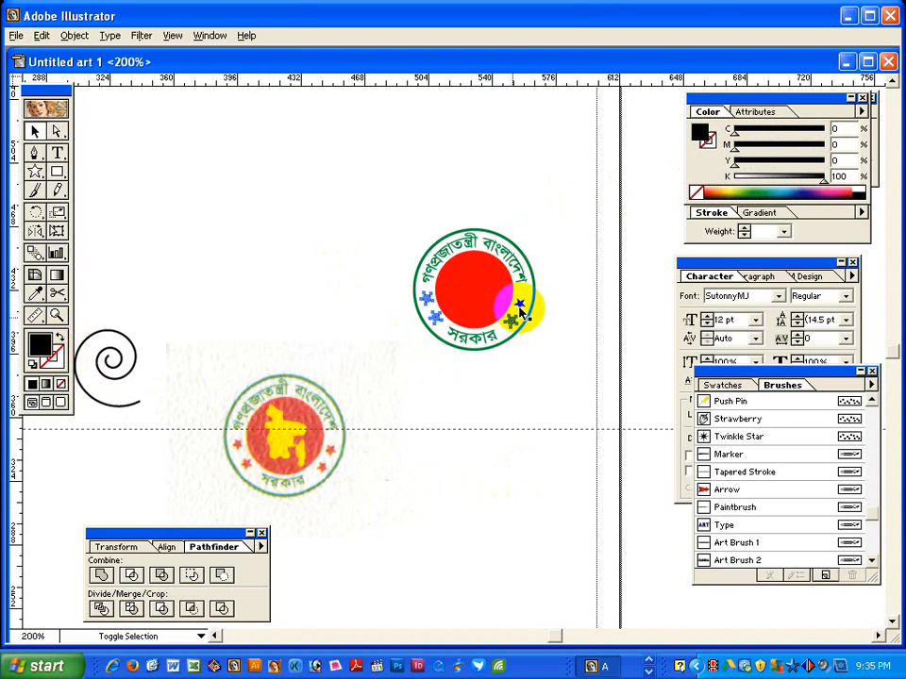
left_click(35, 274)
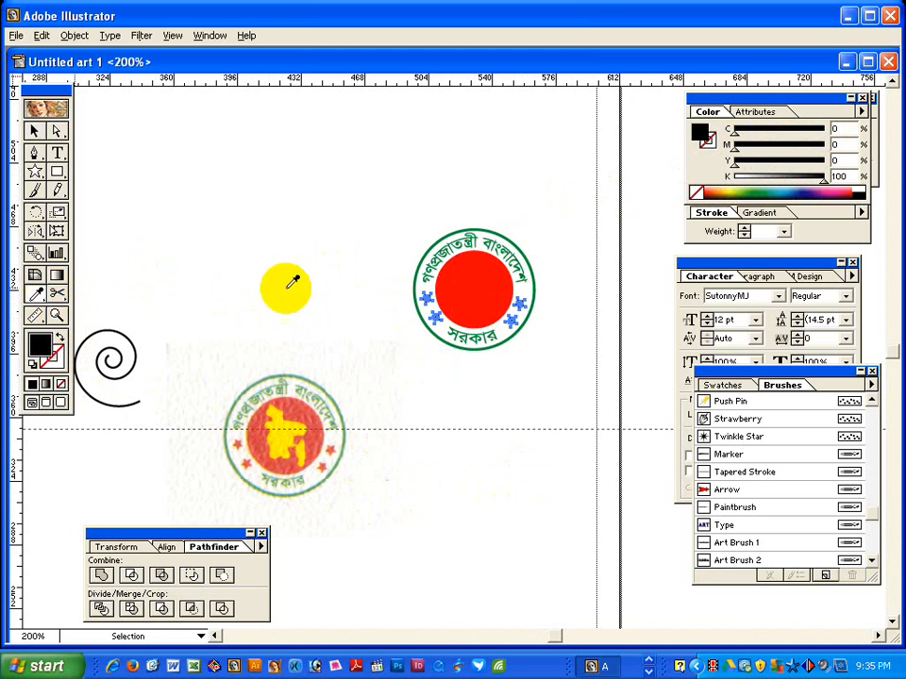
left_click(450, 271)
left_click(161, 213)
left_click(34, 131)
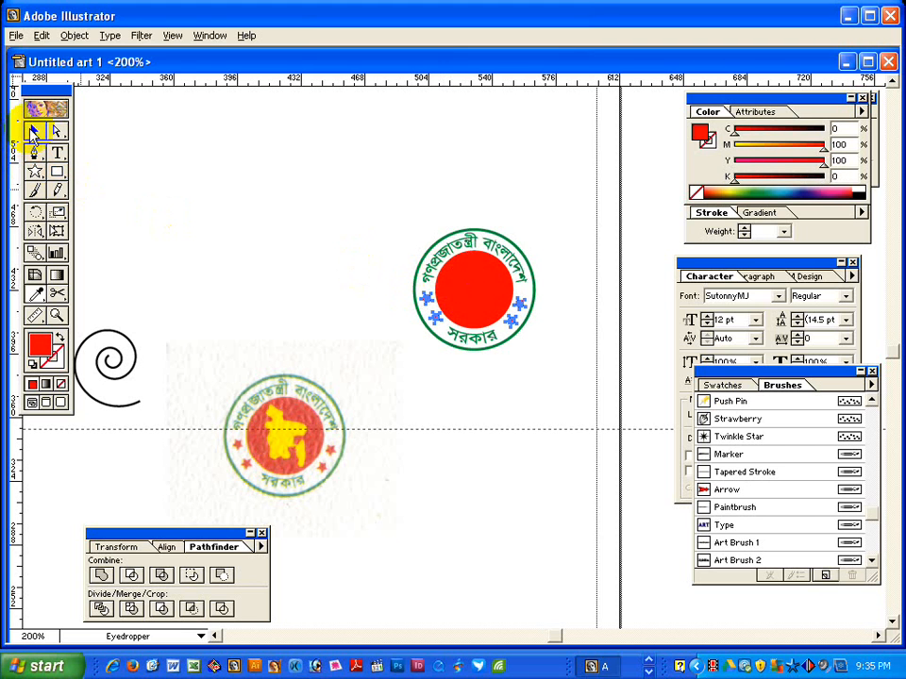
Swap the stroke and fill of the map shape and set its fill to yellow at C 0, M 0, Y 100, K 0.
left_click(227, 175)
left_click_drag(462, 291, 425, 271)
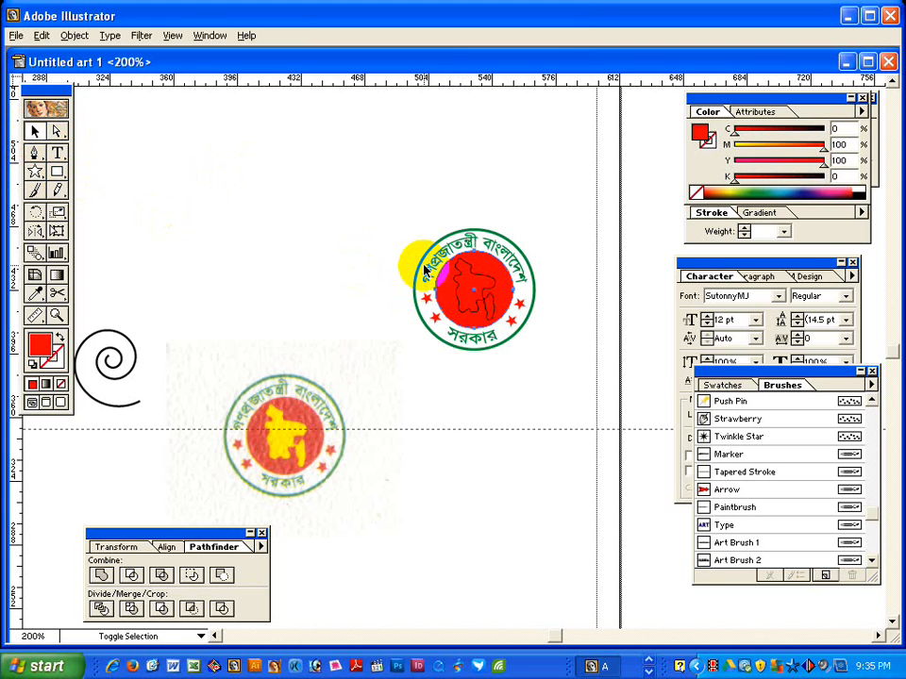
left_click_drag(487, 299, 479, 280)
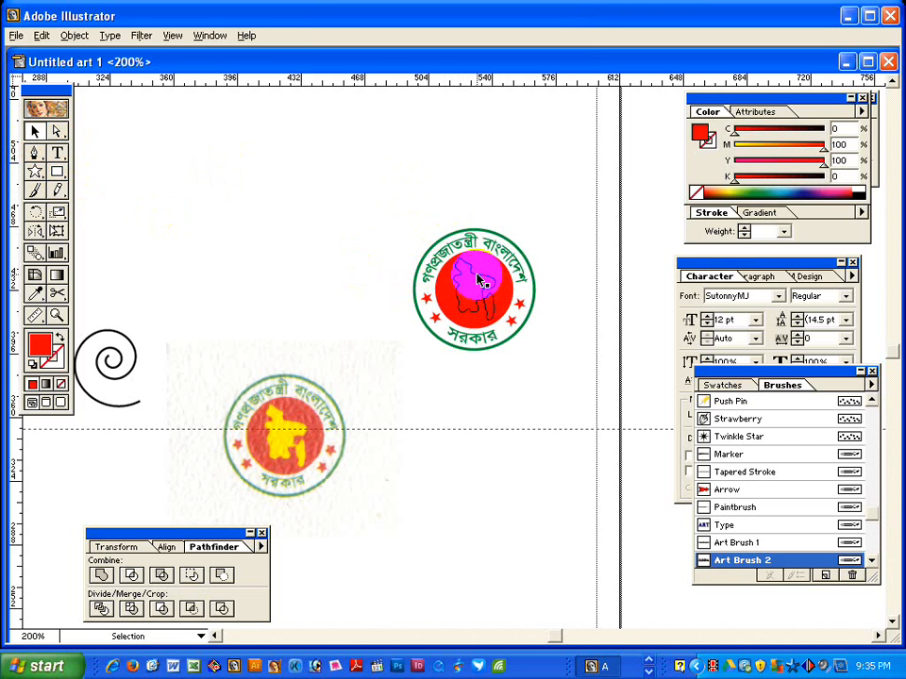
left_click(477, 274)
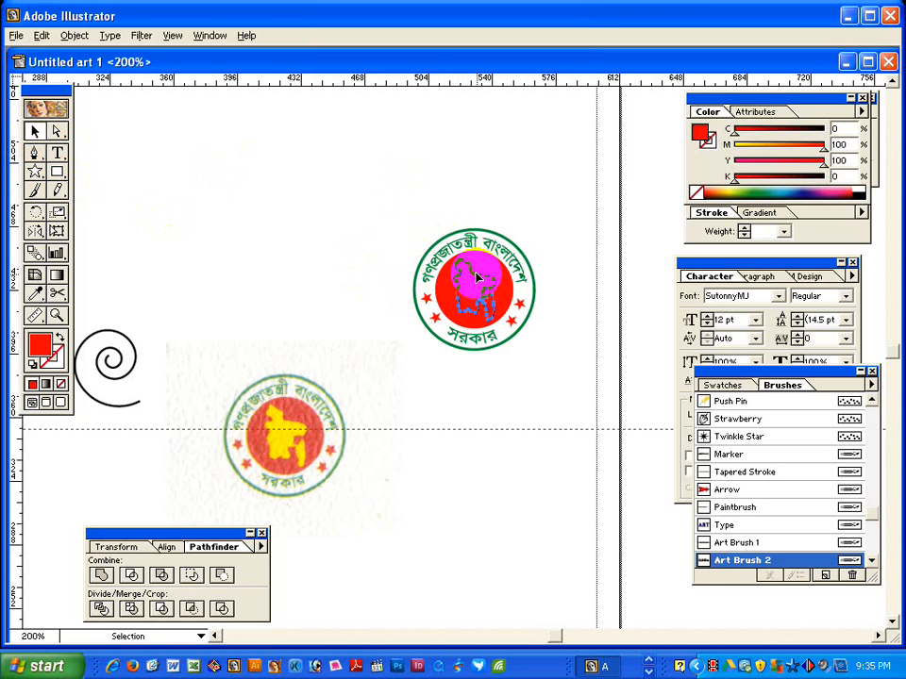
left_click(58, 340)
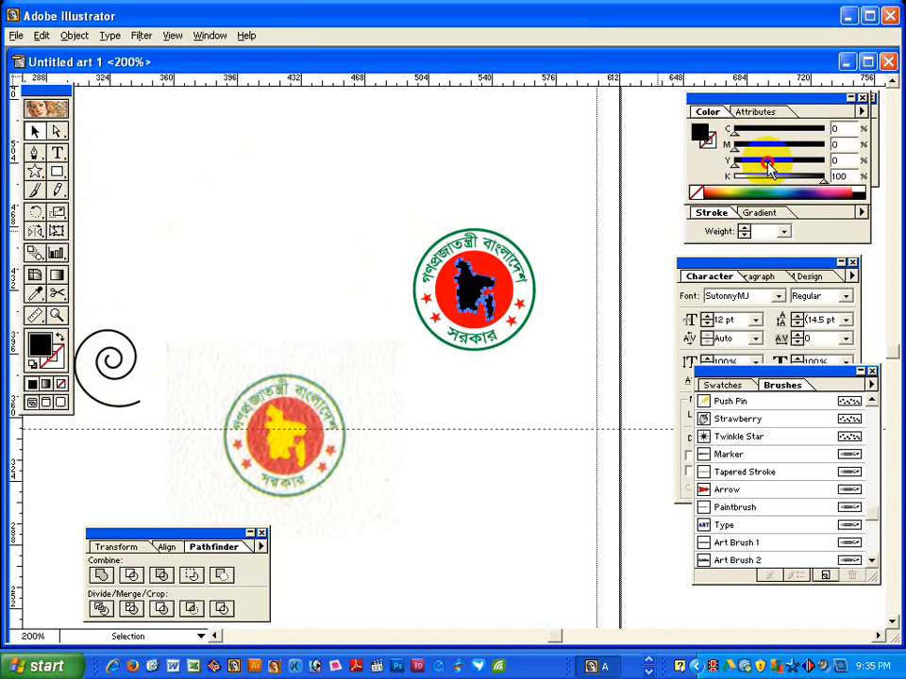
left_click_drag(769, 162, 752, 175)
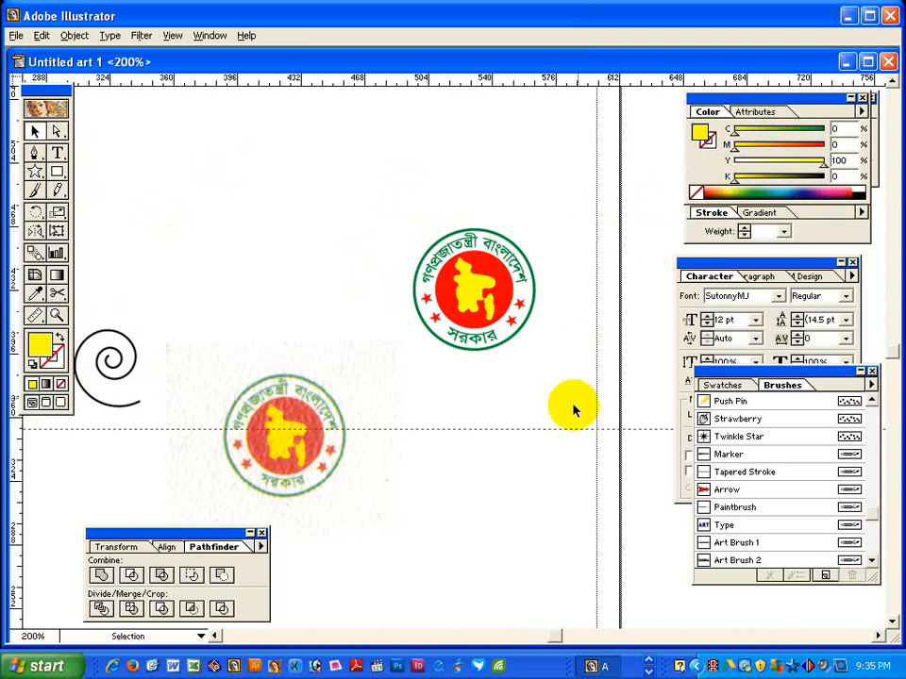
Move the whole vector seal to the empty area above the scan and place a duplicate level beside it.
left_click_drag(394, 193, 568, 370)
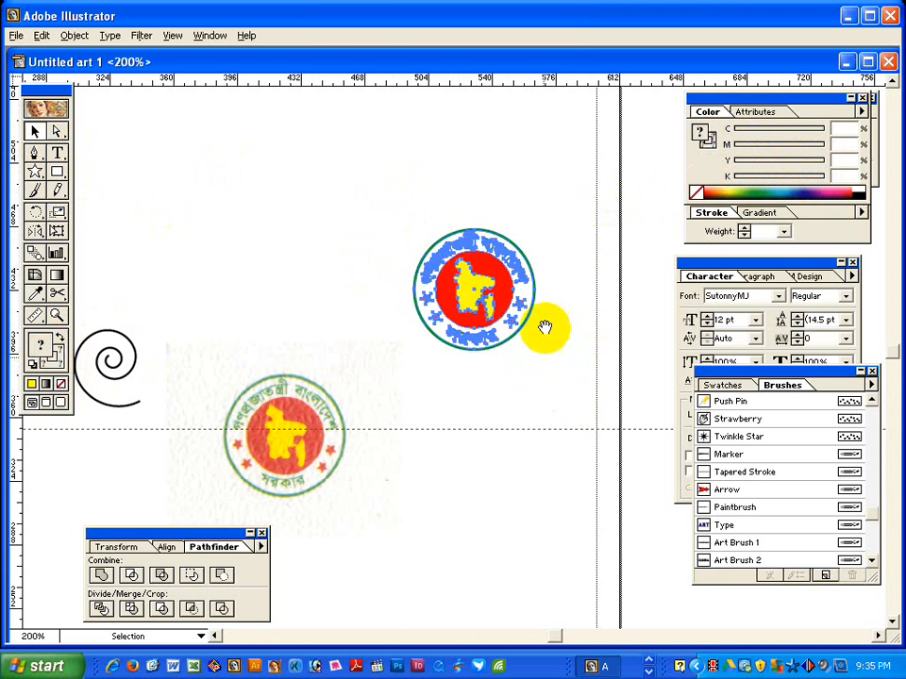
left_click_drag(544, 328, 586, 368)
left_click_drag(453, 303, 155, 175)
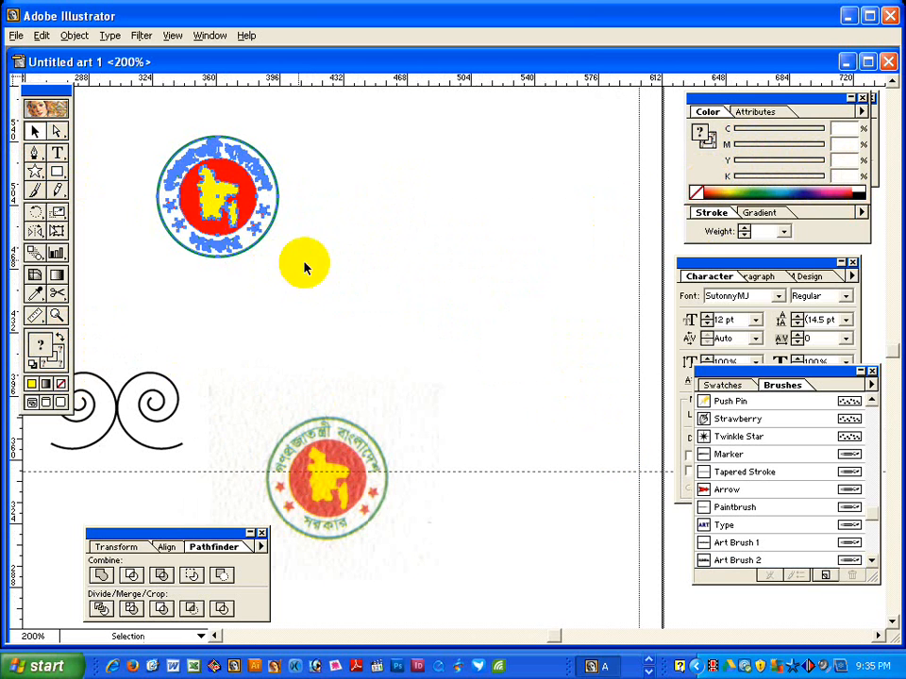
left_click_drag(217, 169, 363, 203)
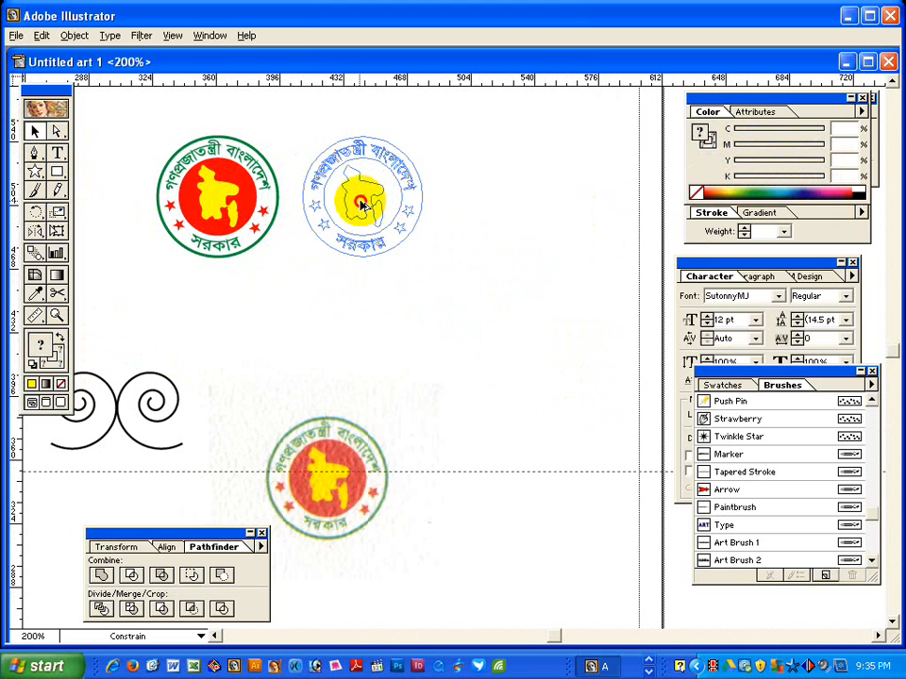
left_click(469, 293)
left_click(337, 517)
left_click(280, 493)
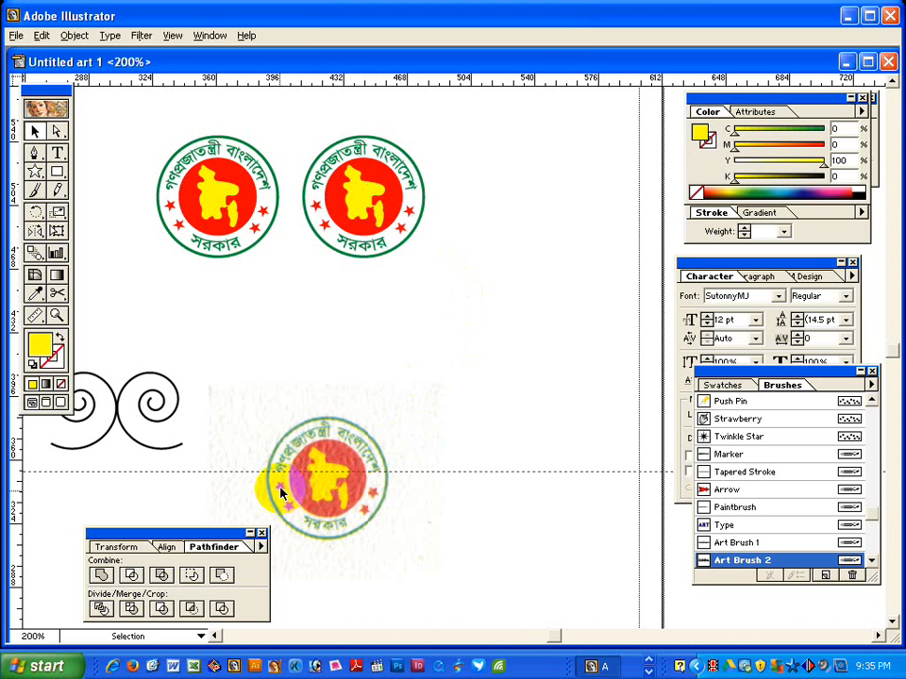
left_click_drag(380, 485, 370, 405)
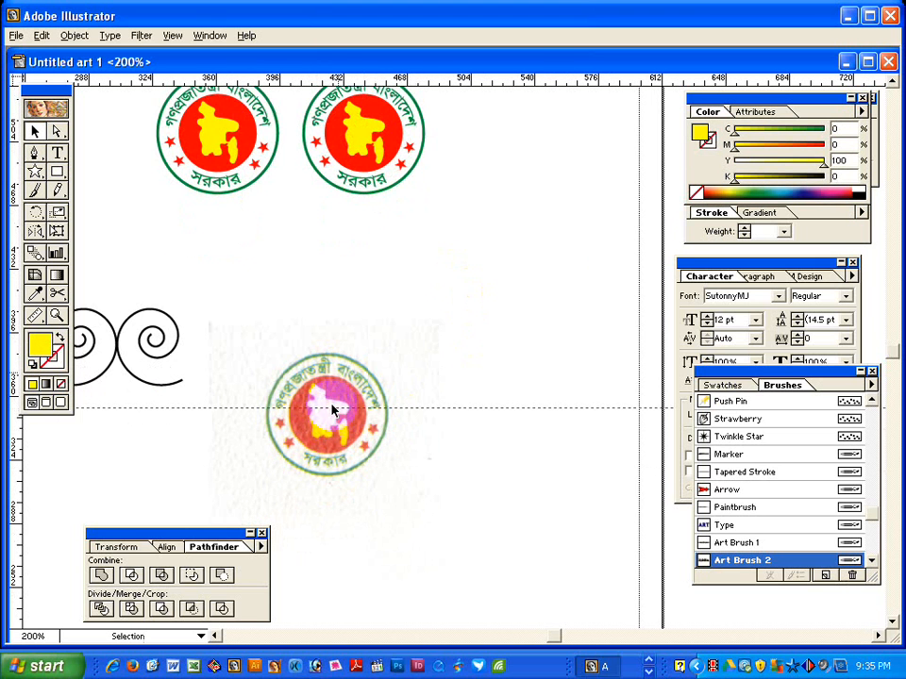
left_click_drag(413, 291, 416, 354)
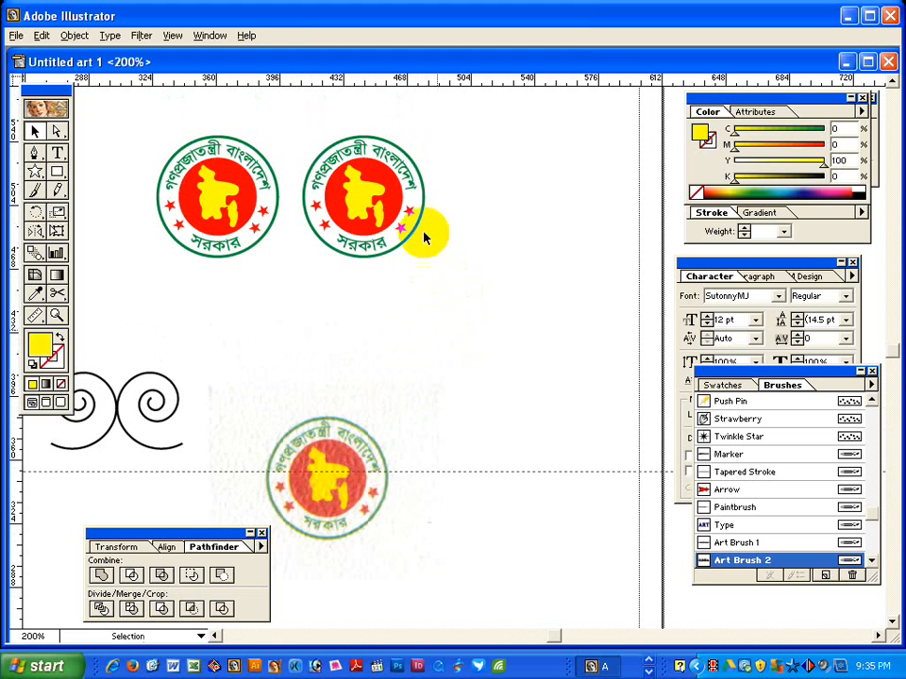
Recolour both pieces of lettering on the duplicate seal to pure cyan at C 100, M 0, Y 0, K 0.
left_click(394, 166)
left_click(374, 249, "shift")
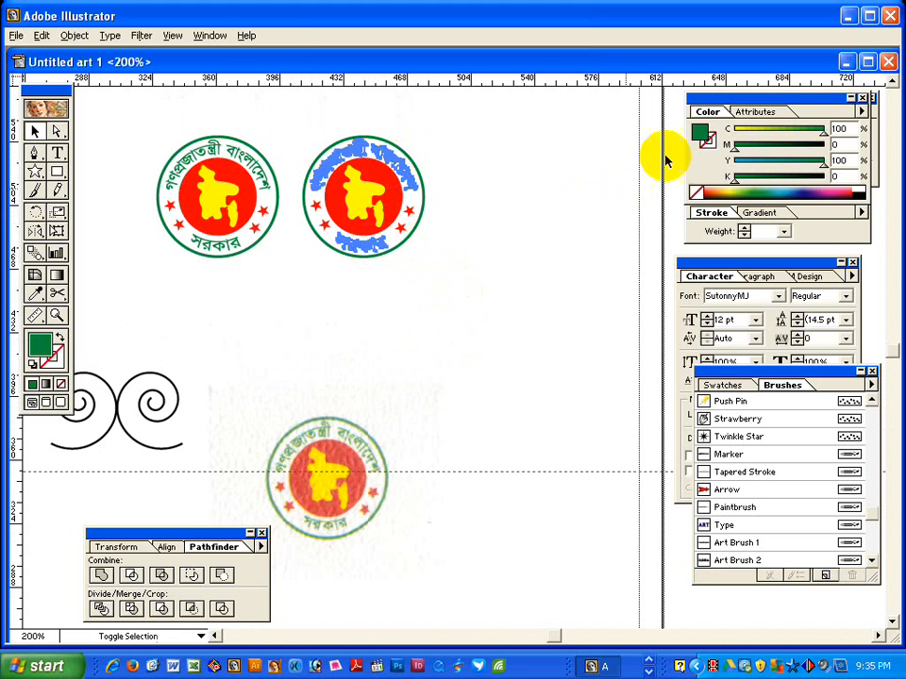
left_click_drag(731, 137, 722, 166)
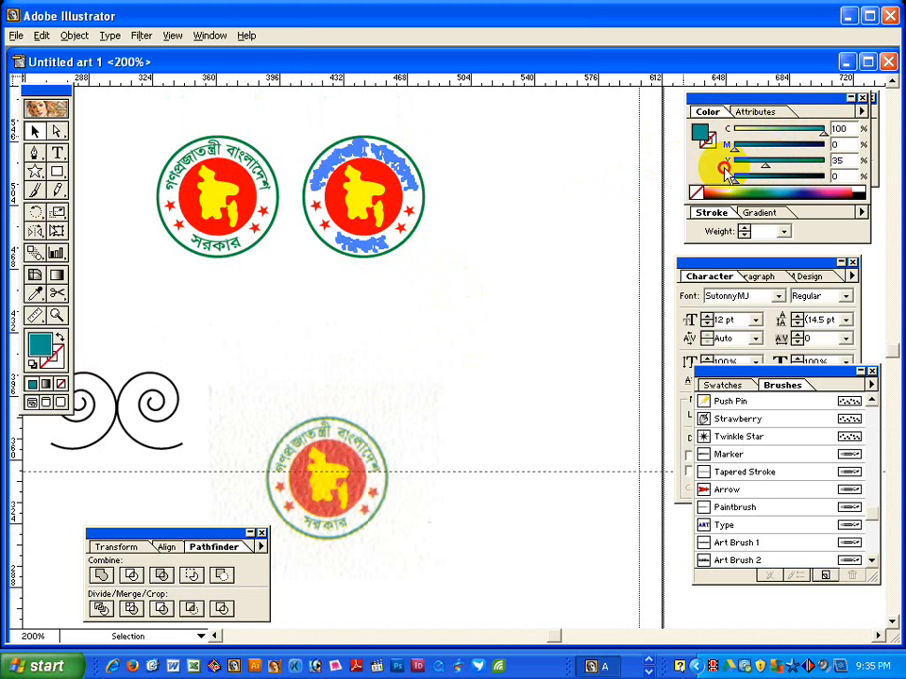
left_click(534, 232)
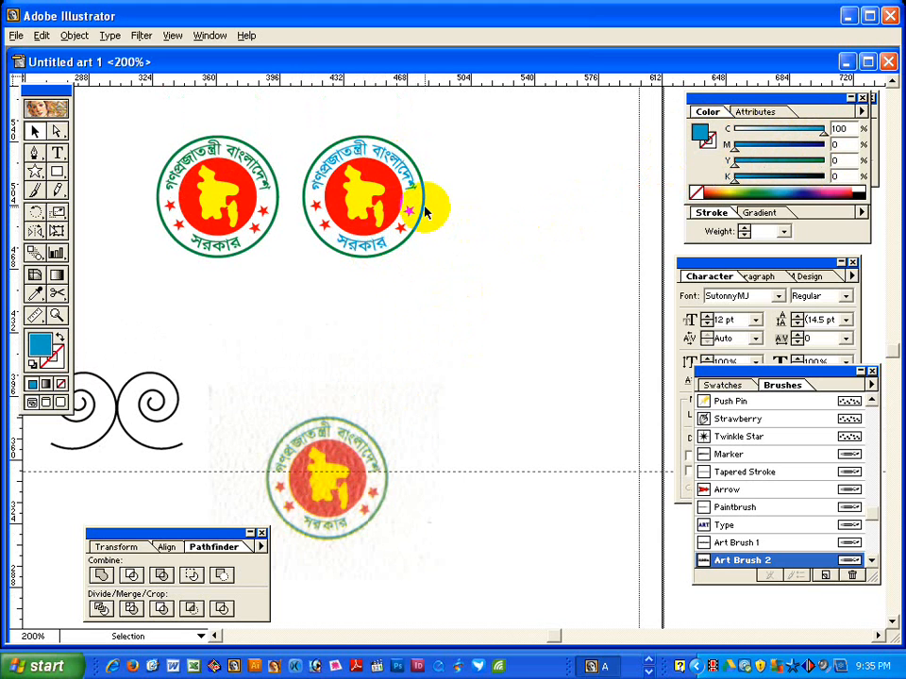
Set the duplicate seal's outer ring stroke to pure cyan at C 100, M 0, Y 0, K 0.
left_click(427, 210)
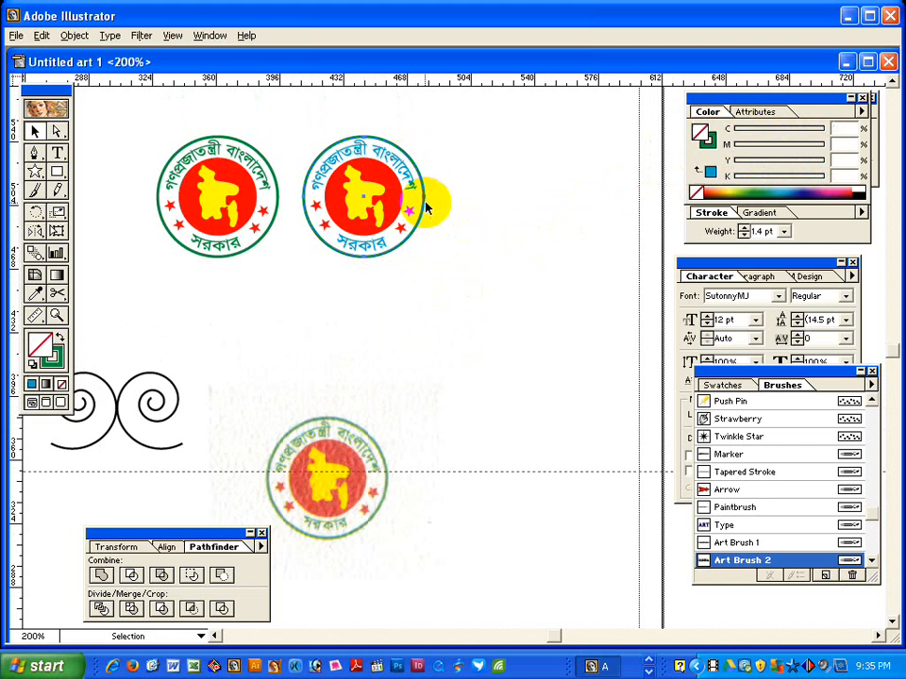
left_click(706, 140)
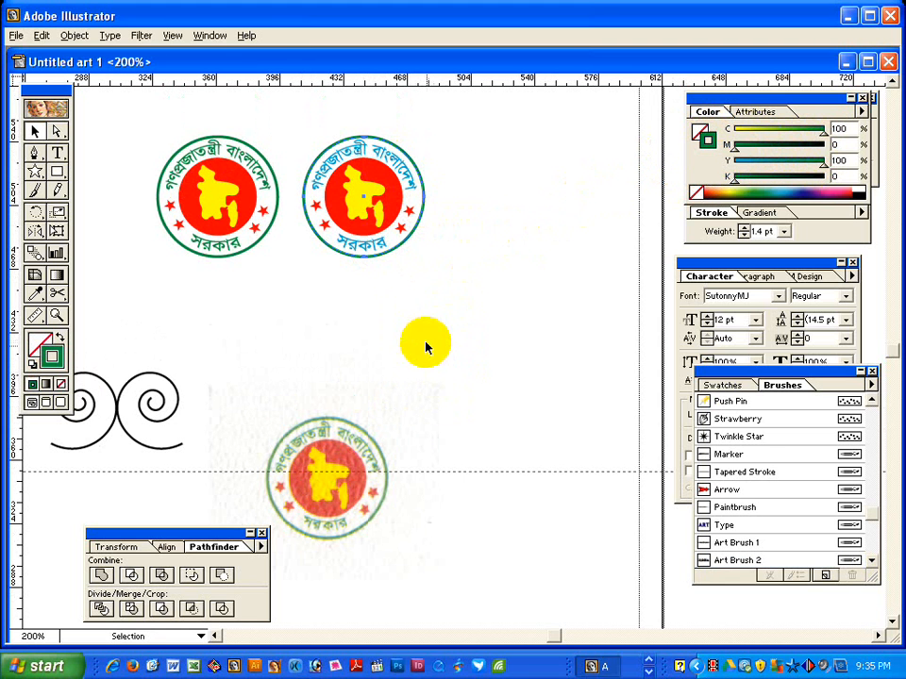
left_click(340, 462)
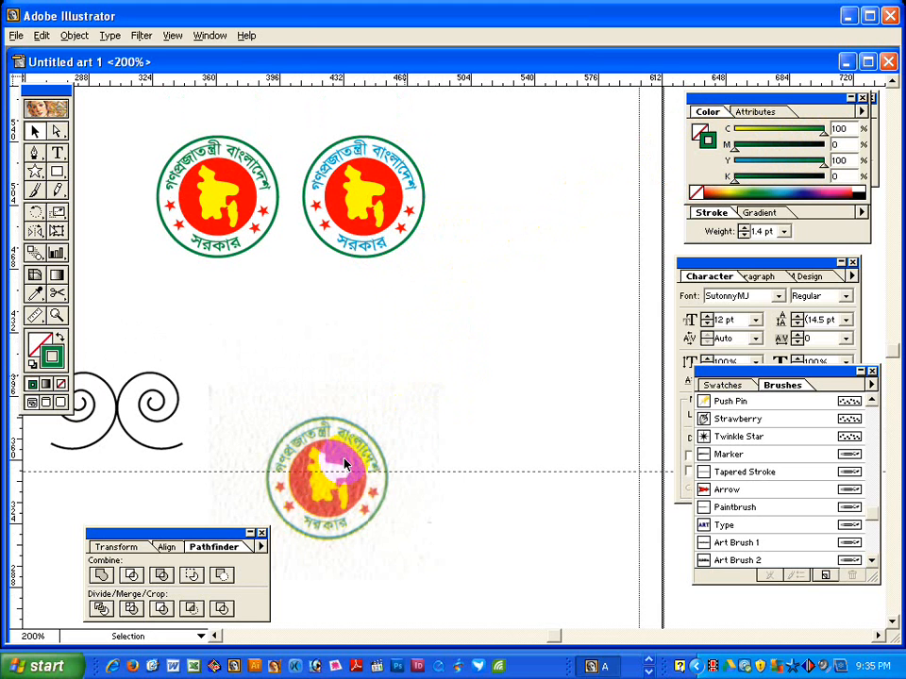
left_click(359, 208)
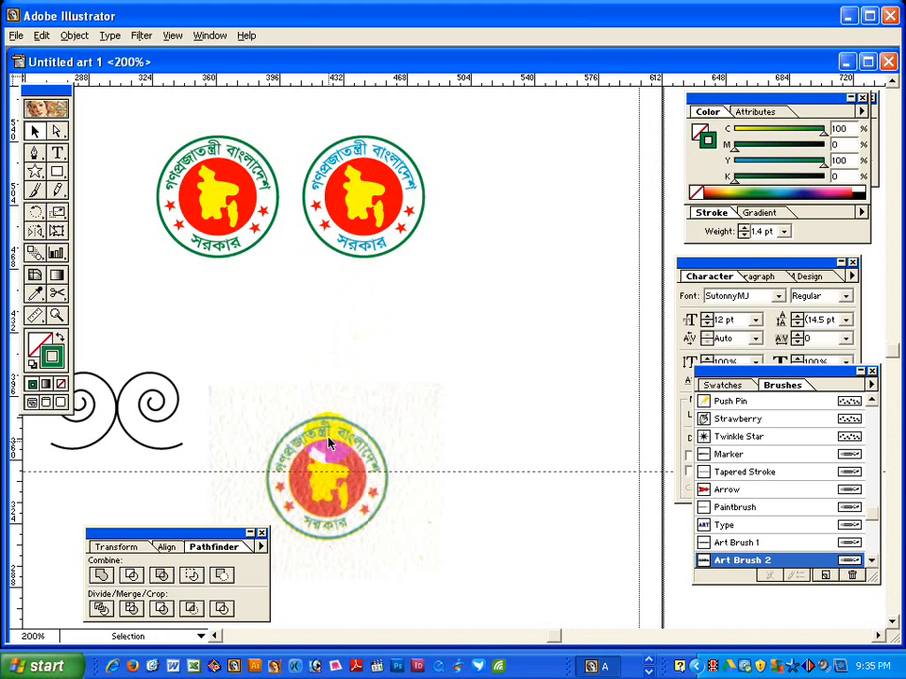
left_click(390, 213)
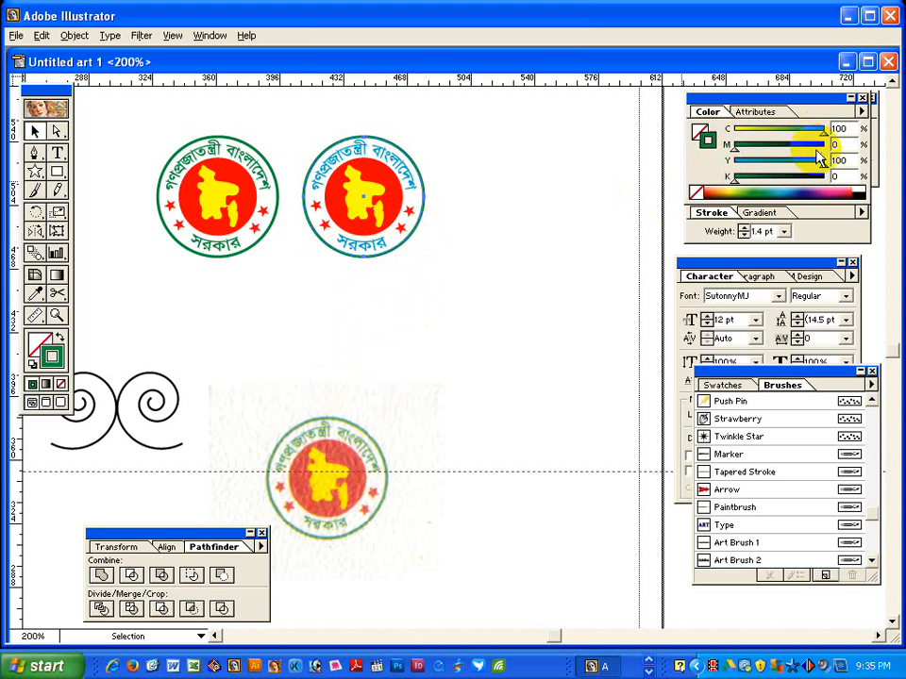
left_click_drag(824, 169, 734, 169)
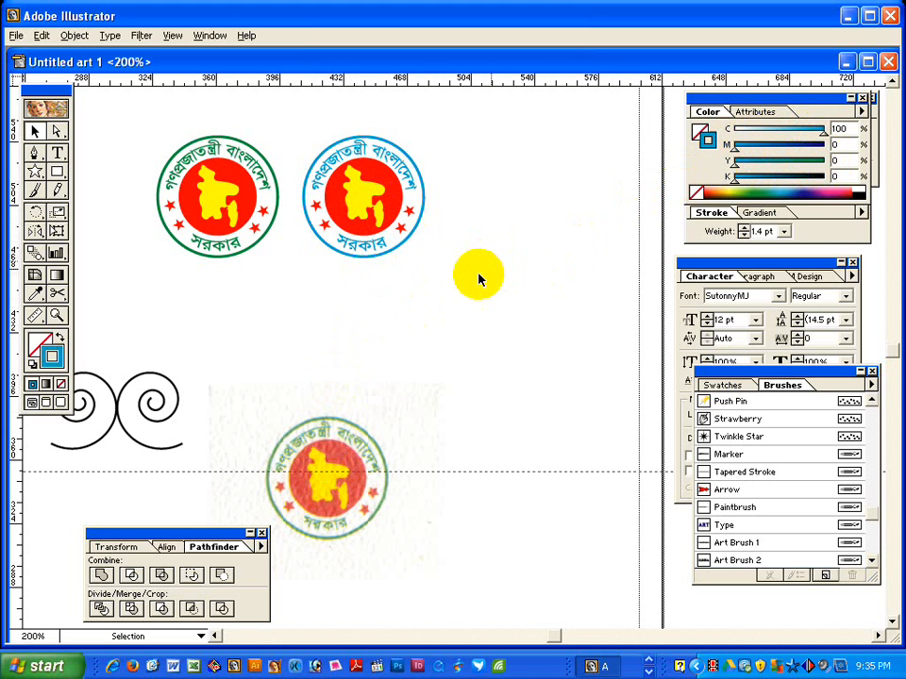
Select the duplicate's inner circle and four stars and set their fill to pure magenta at C 0, M 100, Y 0, K 0.
left_click(384, 187)
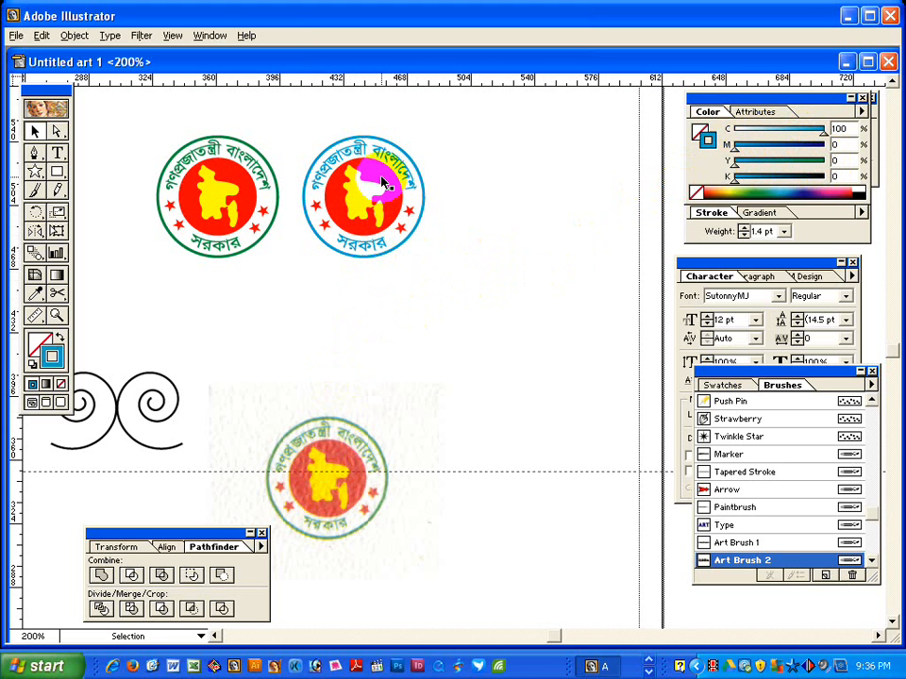
left_click(320, 203, "shift")
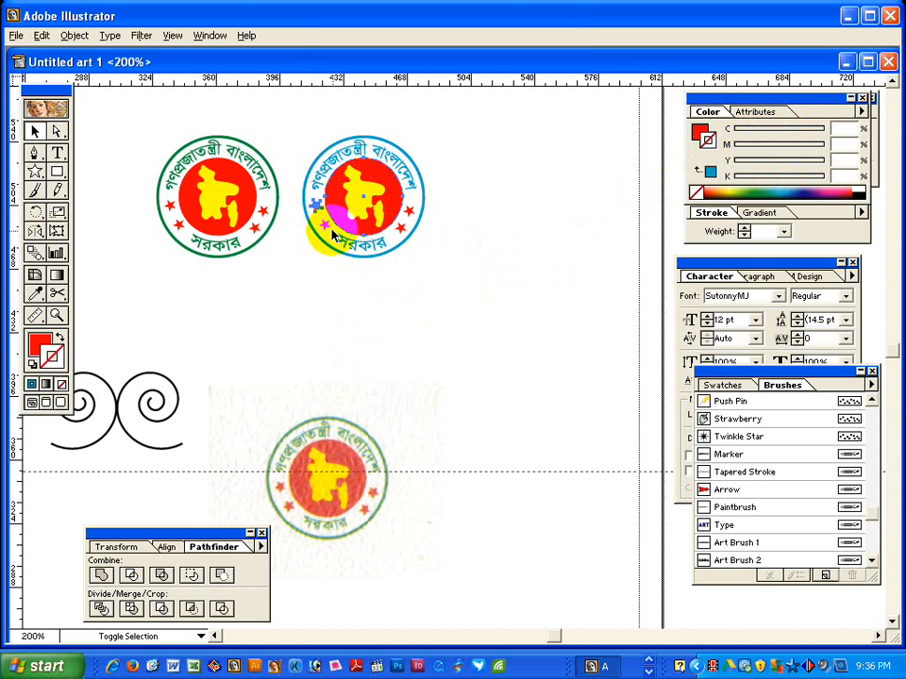
left_click(324, 227, "shift")
left_click(402, 229, "shift")
left_click(413, 211, "shift")
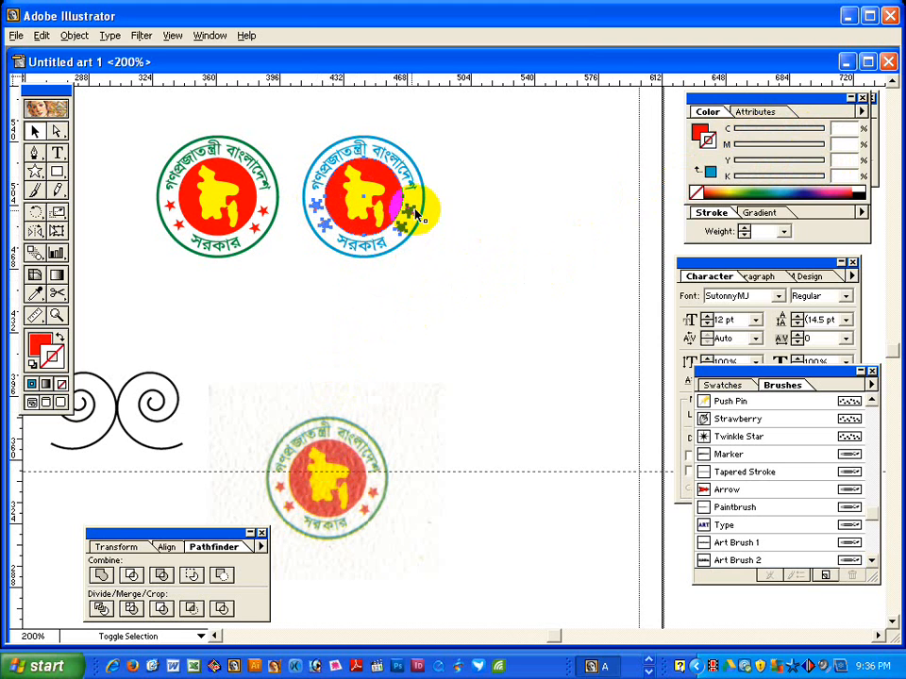
left_click(702, 136)
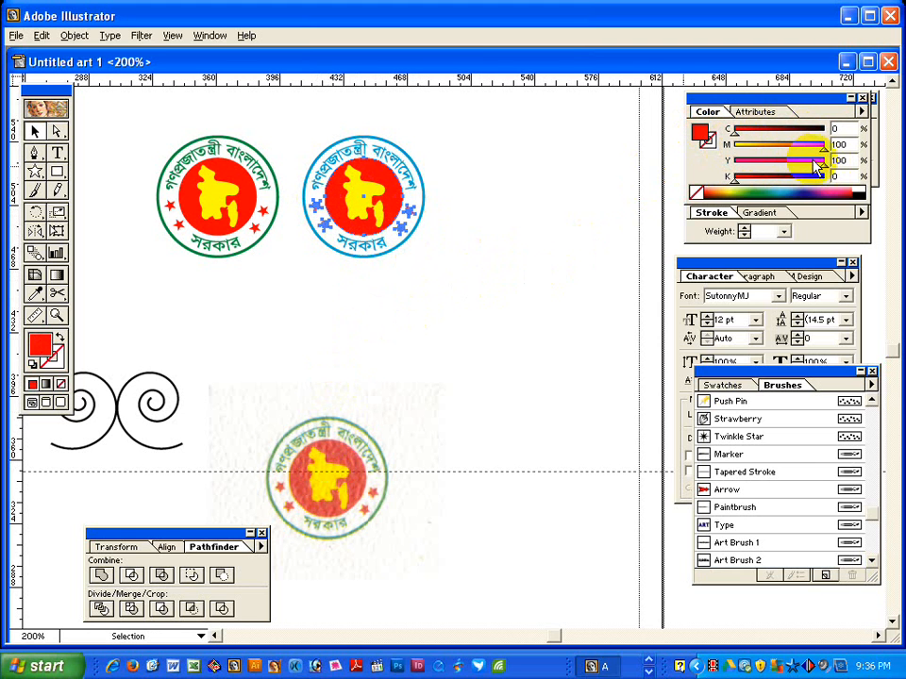
left_click_drag(821, 162, 722, 163)
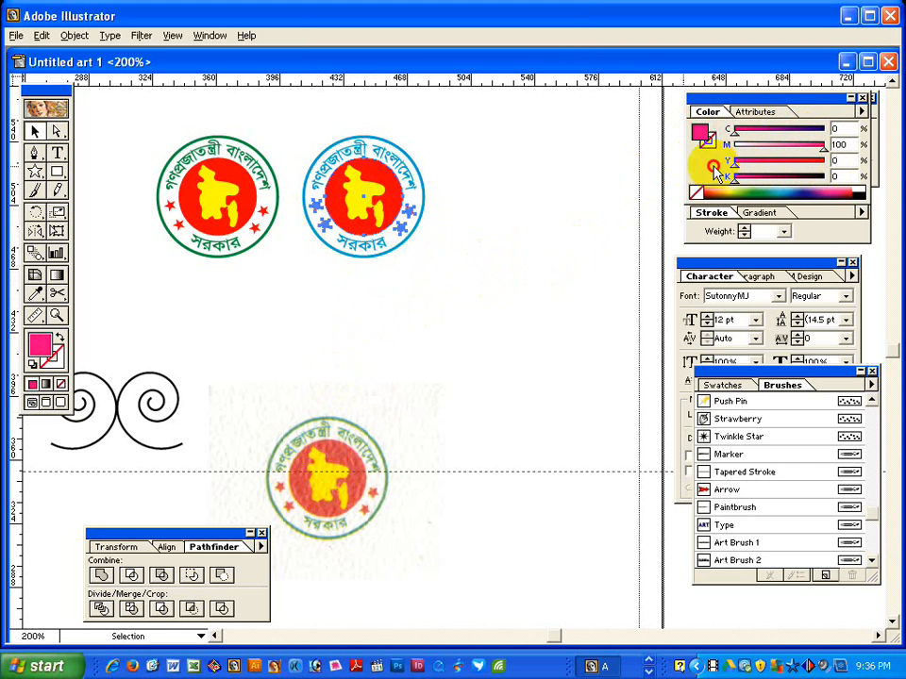
left_click(577, 242)
left_click(355, 200)
left_click(495, 227)
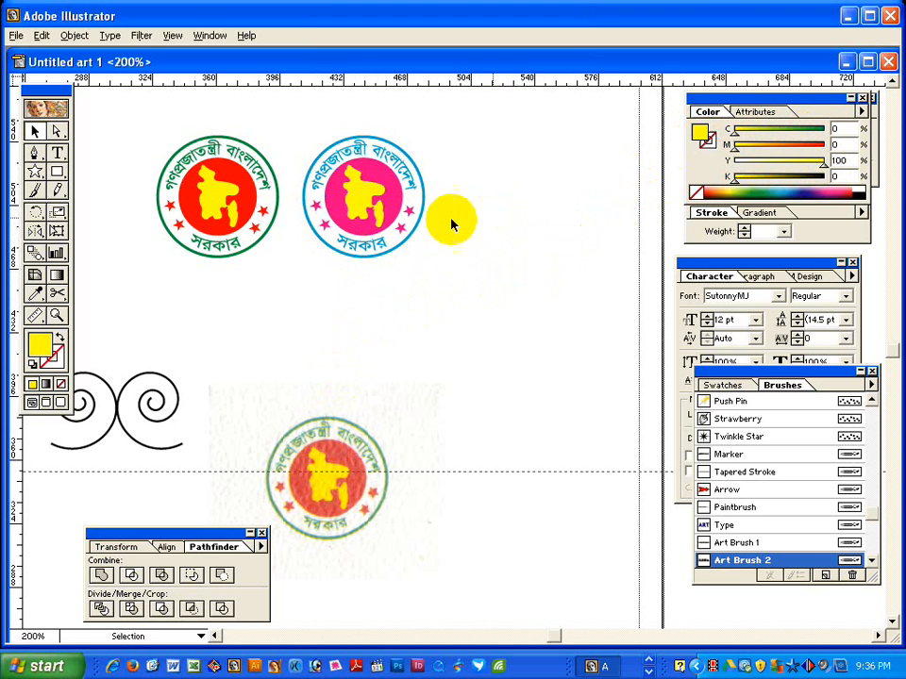
Magnify the recoloured duplicate seal to fill the view and close the Brushes palette.
key("z")
left_click_drag(300, 137, 485, 315)
left_click_drag(465, 404, 593, 492)
left_click(612, 298)
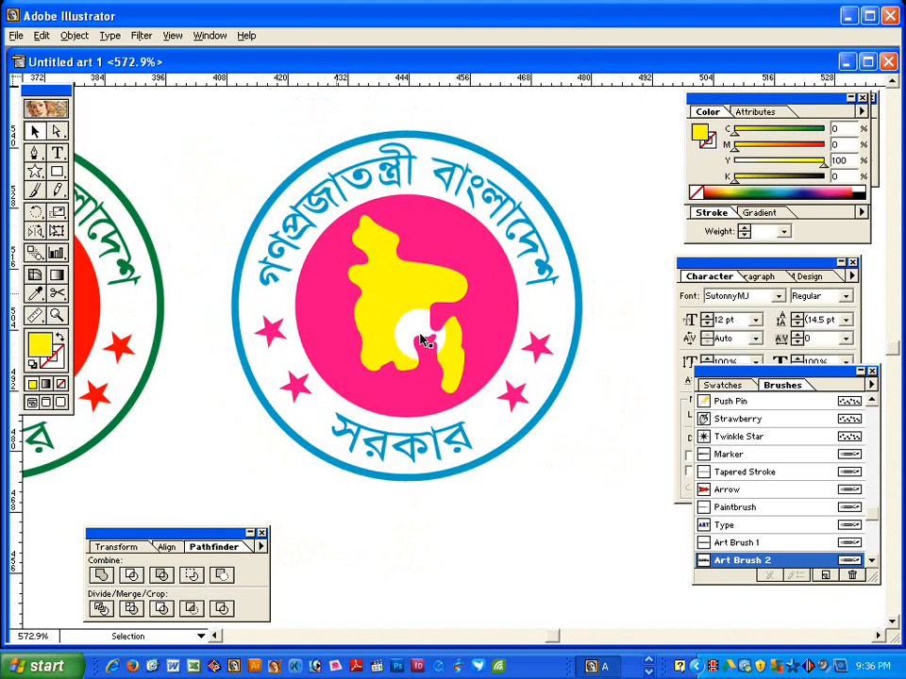
left_click(872, 372)
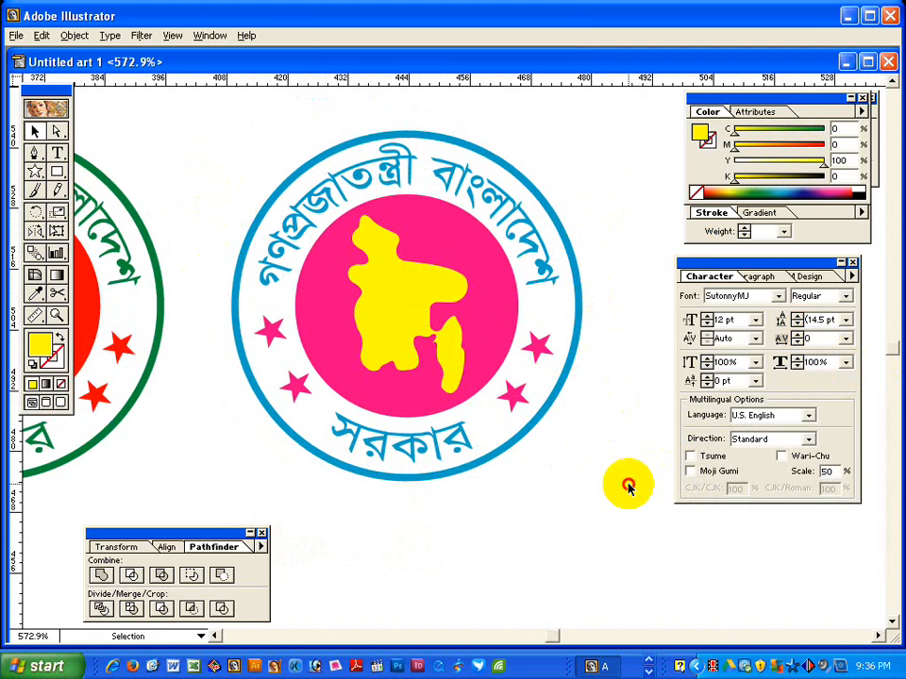
Examine the fill colour values of the duplicate's map, inner circle and upper lettering.
left_click_drag(384, 328, 385, 294)
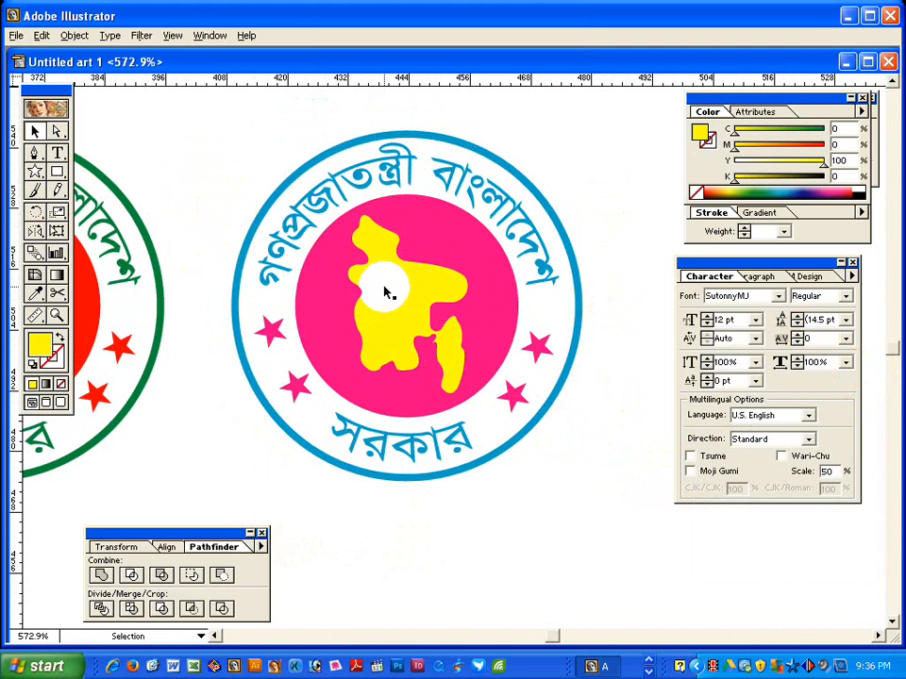
left_click(411, 292)
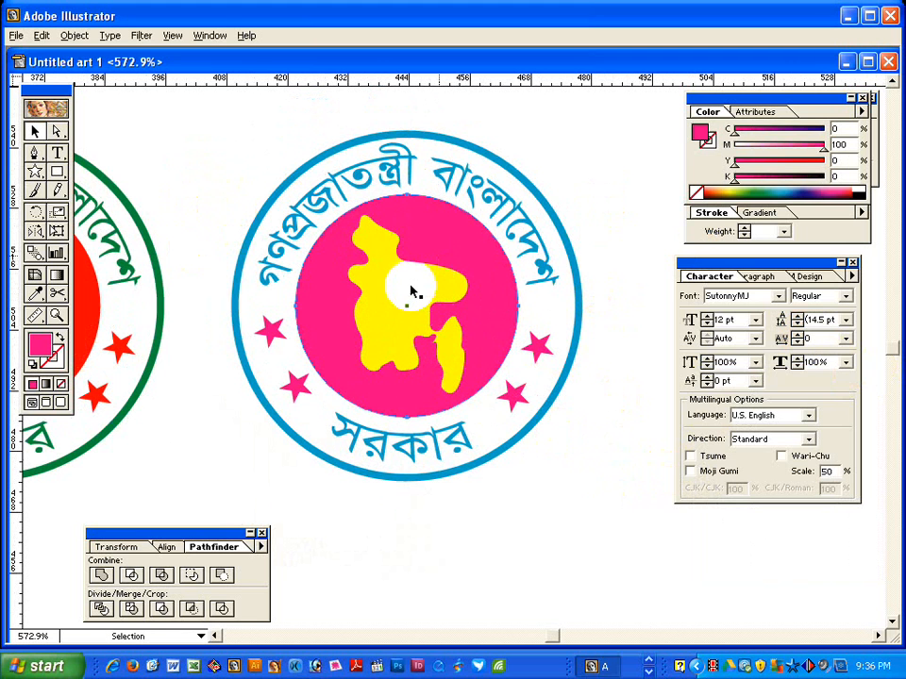
left_click(407, 291)
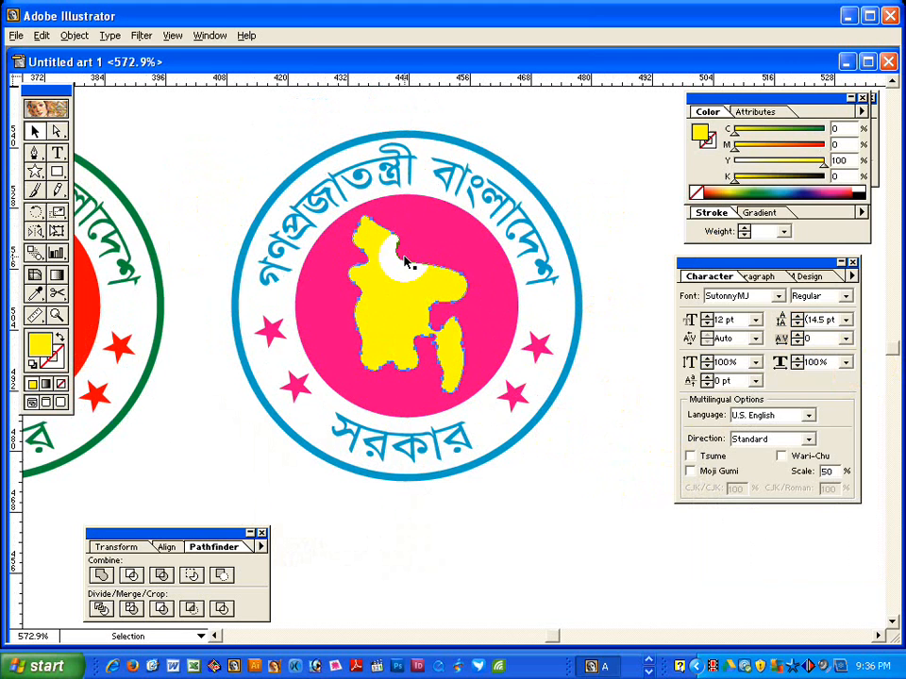
left_click(566, 168)
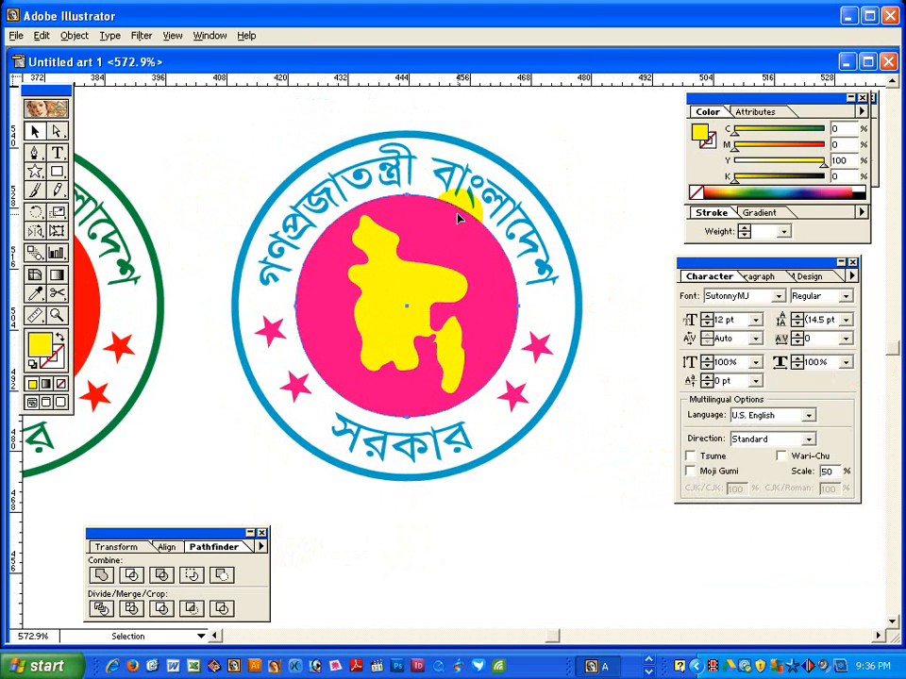
left_click(458, 218)
left_click(456, 173)
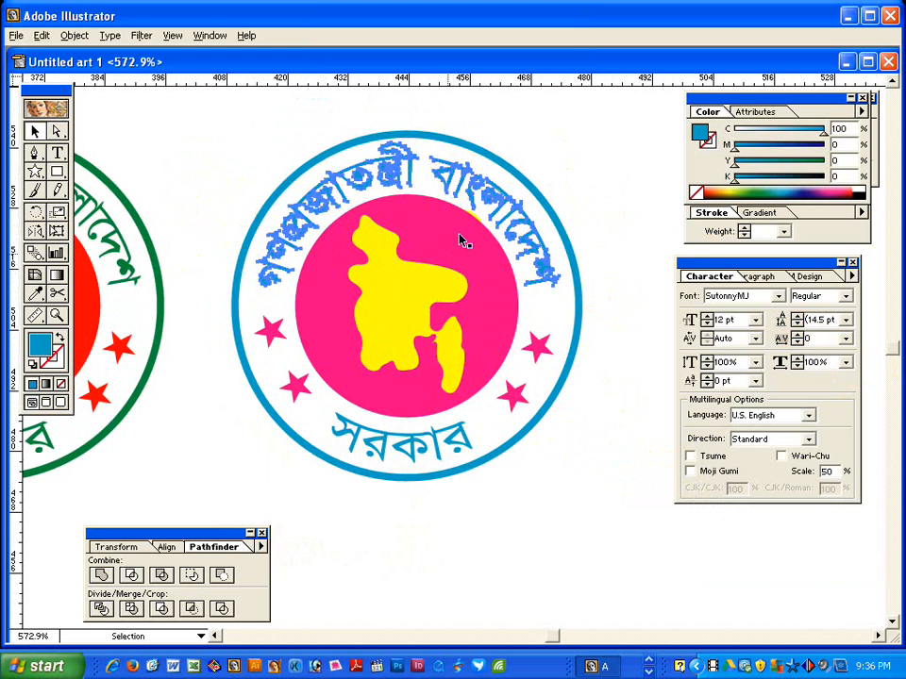
left_click(542, 166)
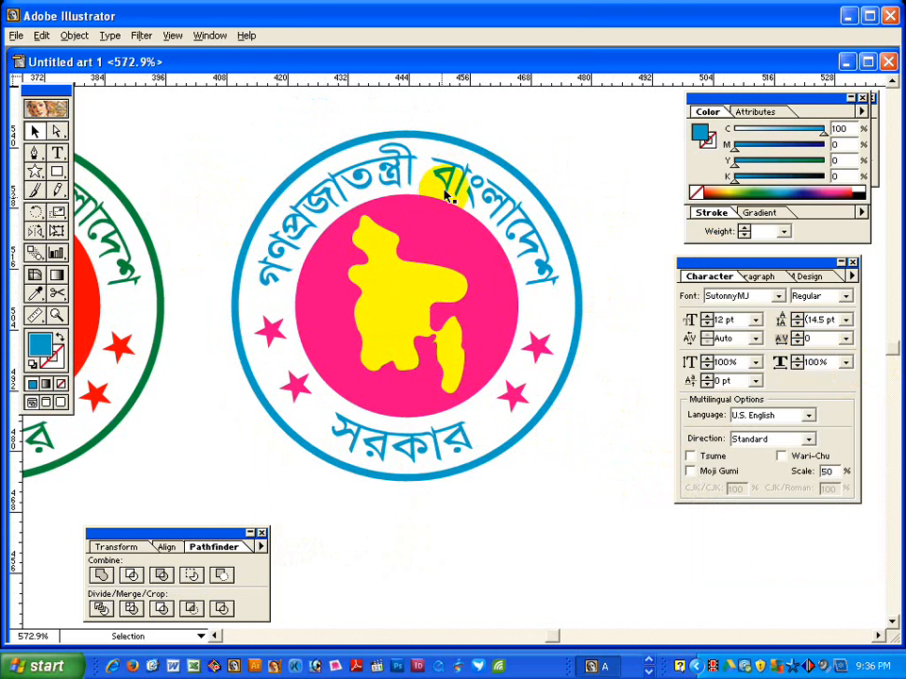
left_click(404, 280)
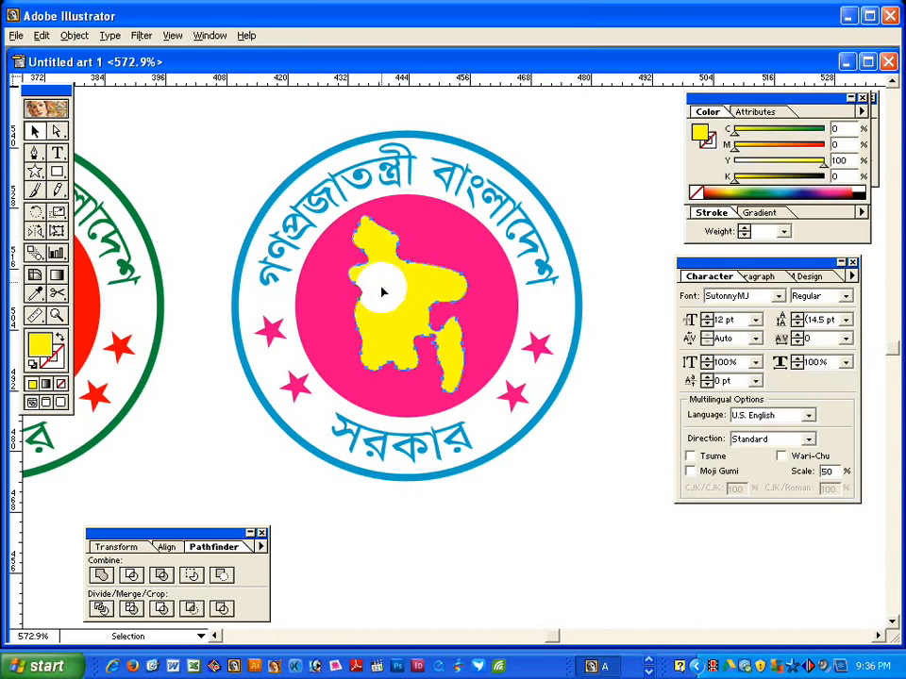
Give the duplicate's map a yellow stroke weighing 0.35 pt and set that stroke to overprint.
mouse_move(698, 133)
left_mouse_down()
mouse_move(684, 153)
mouse_move(106, 352)
mouse_move(42, 354)
mouse_move(58, 363)
mouse_move(53, 359)
left_mouse_up()
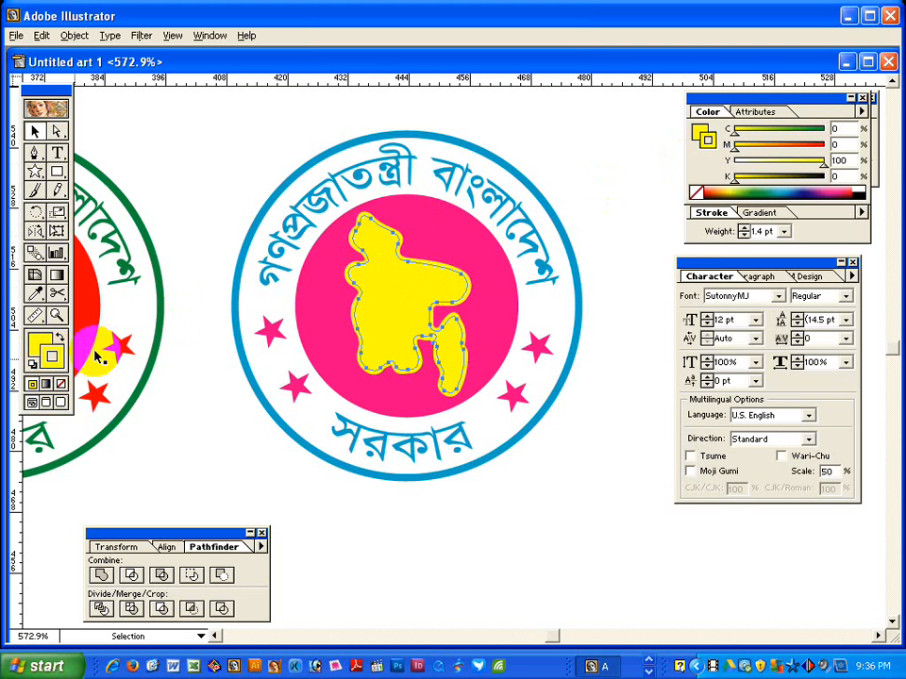
left_click(761, 231)
type("0.35")
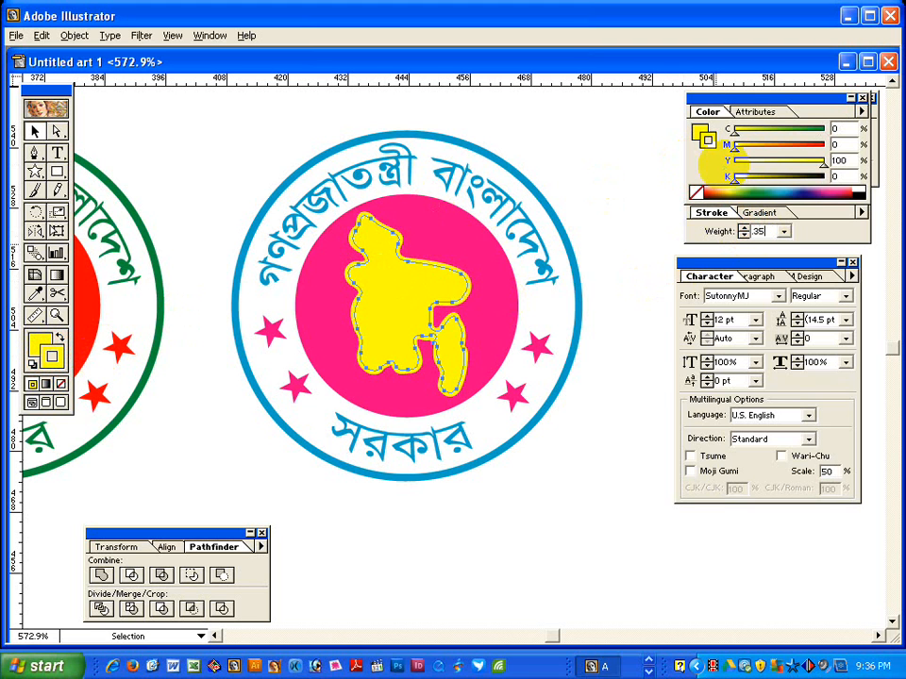
key("Return")
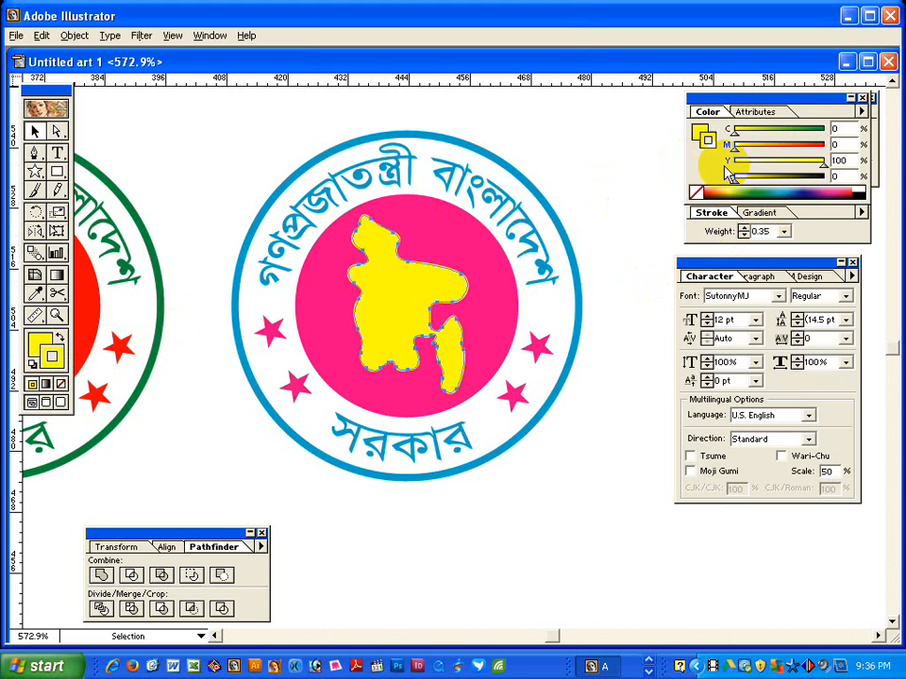
left_click(762, 113)
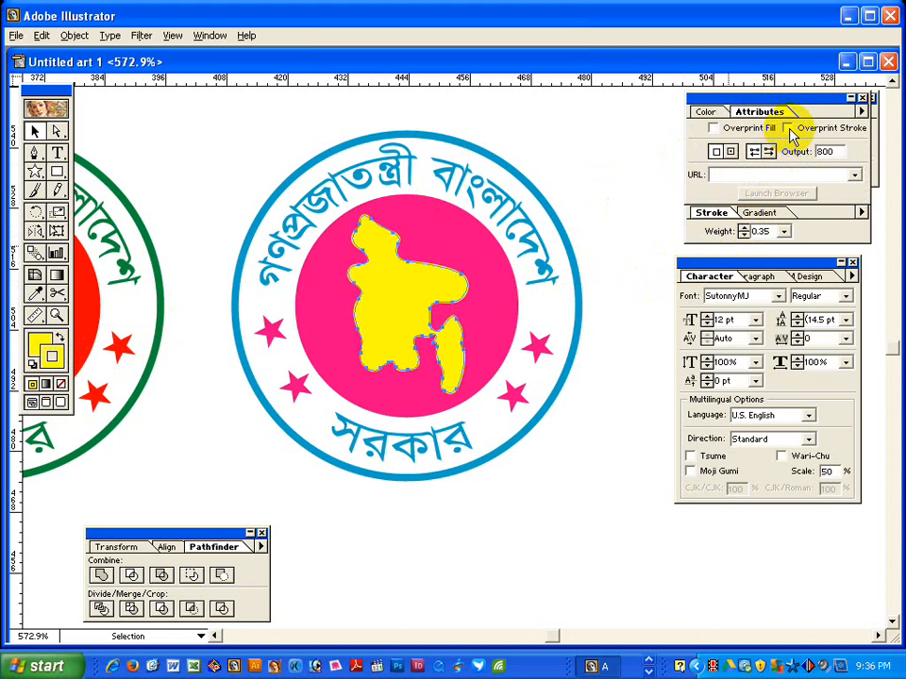
left_click(788, 129)
left_click(627, 227)
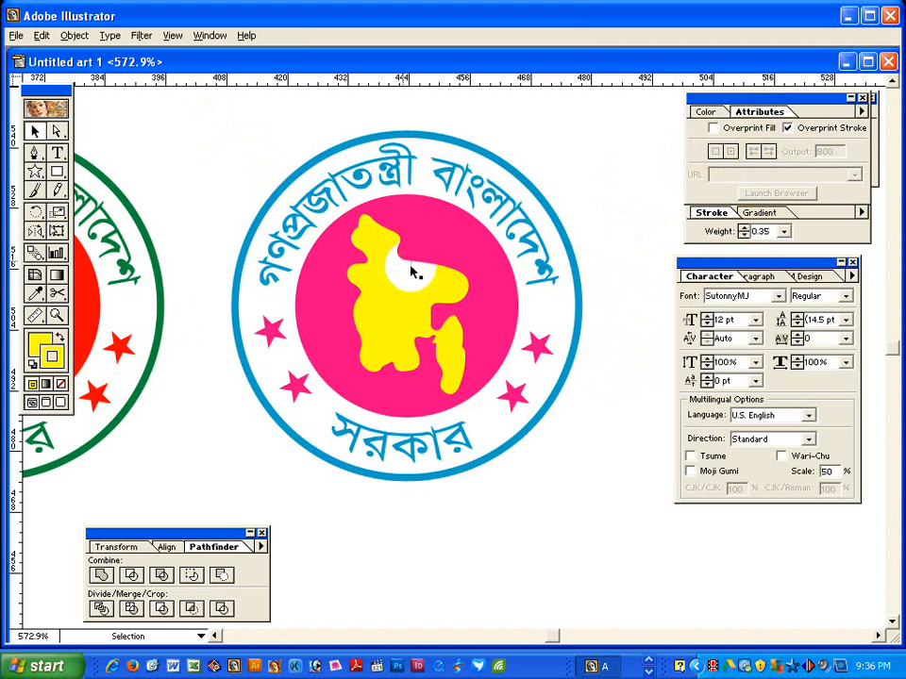
Examine the recoloured duplicate and the original seal side by side, highlighting each seal's objects in turn.
left_click_drag(203, 119, 630, 545)
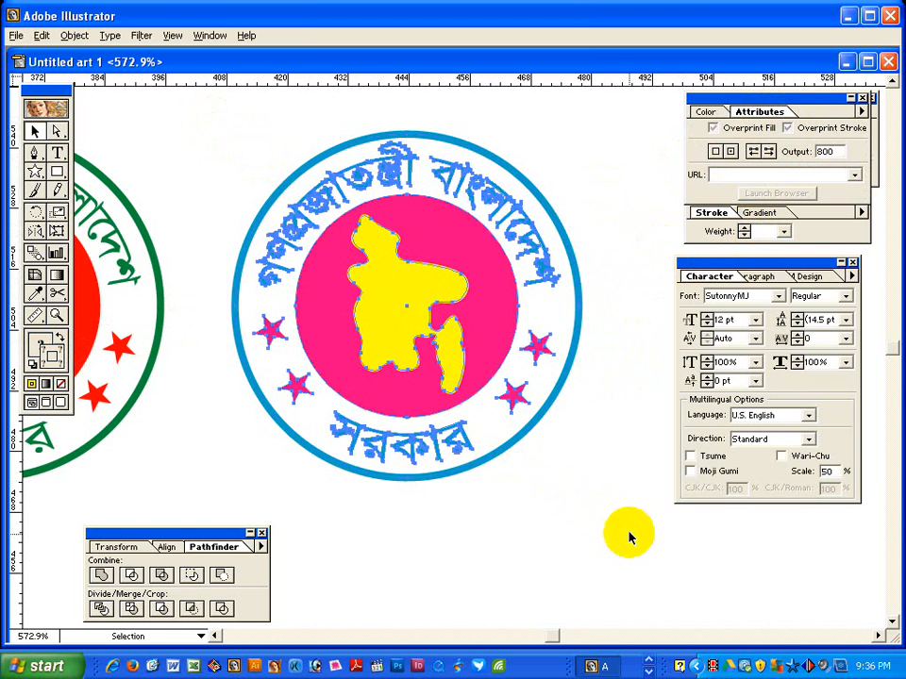
key("ctrl+shift+a")
key("z")
left_click(476, 400, "alt")
left_click(476, 400, "alt")
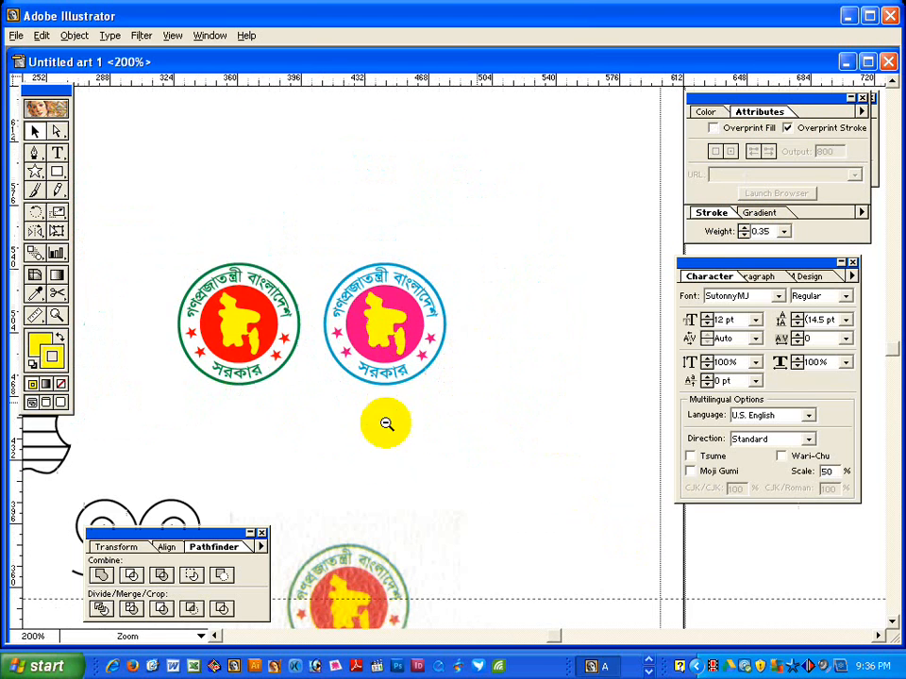
key("v")
left_click_drag(119, 223, 316, 446)
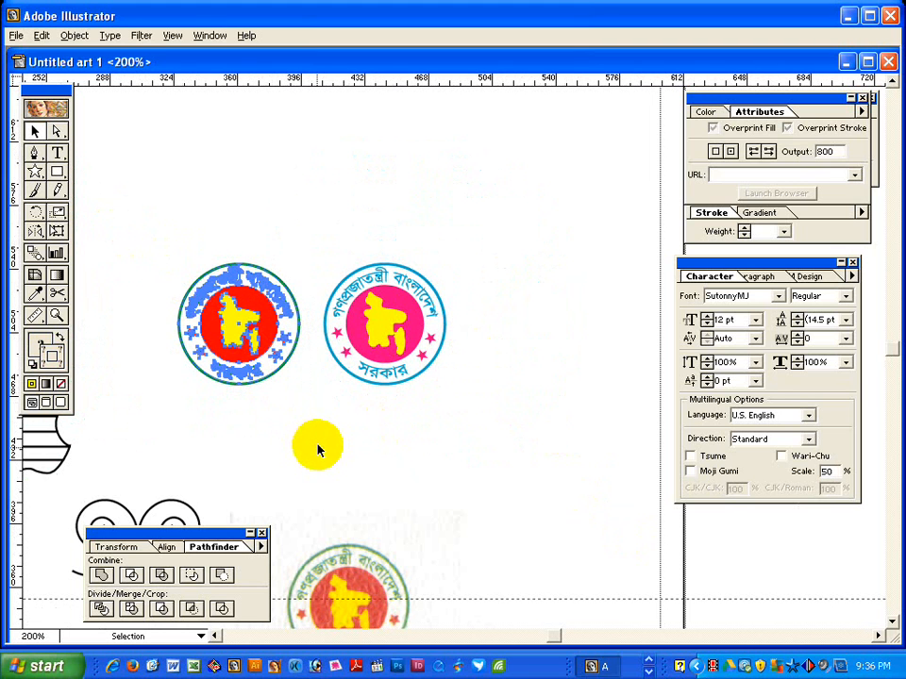
left_click(135, 472)
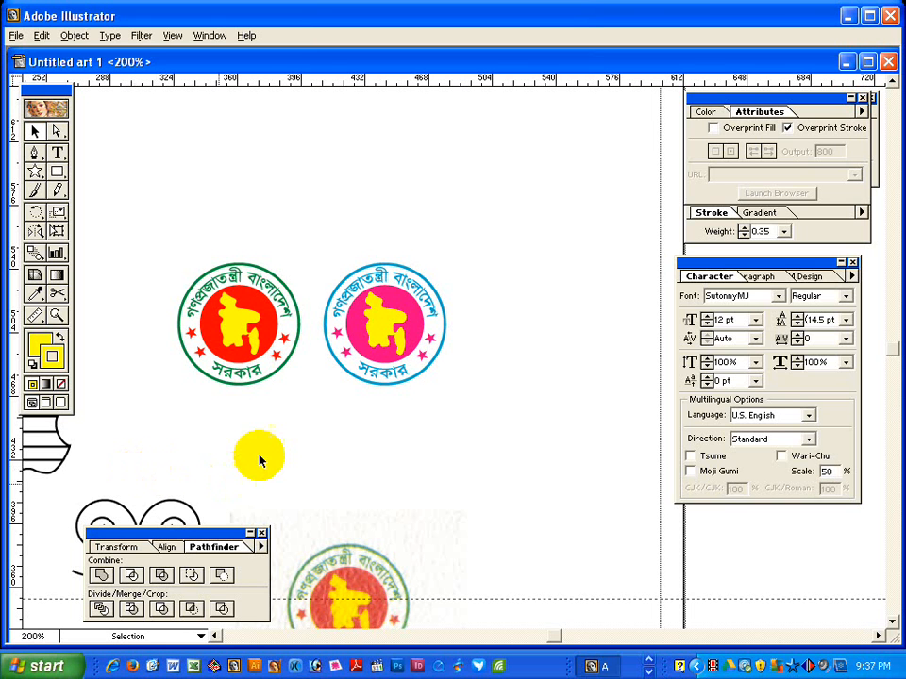
Move the Pathfinder palette aside and delete the scanned seal image below the two vector seals.
key("space")
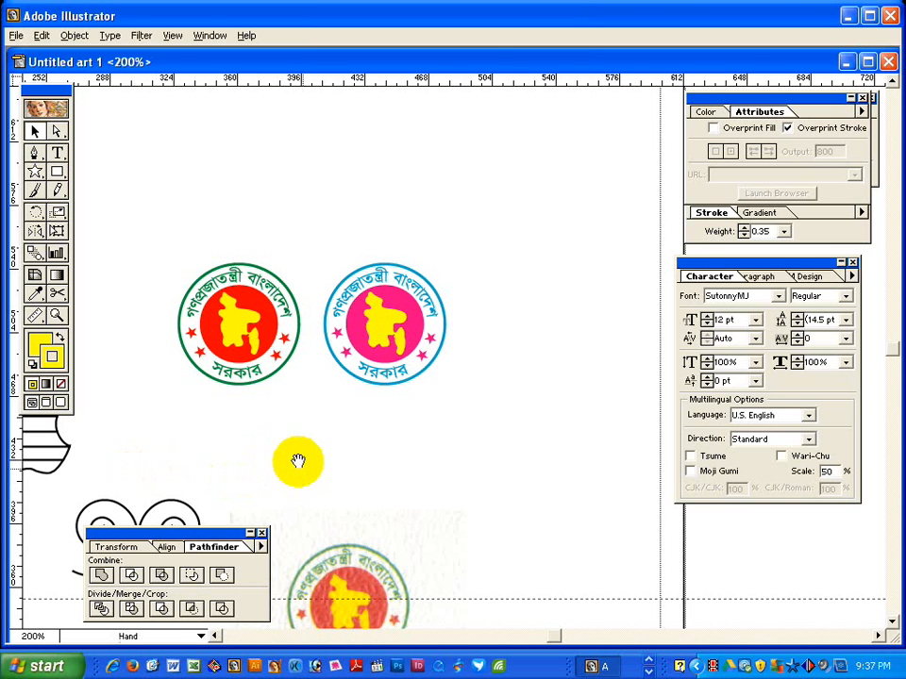
left_click_drag(297, 462, 323, 392)
left_click_drag(214, 533, 165, 533)
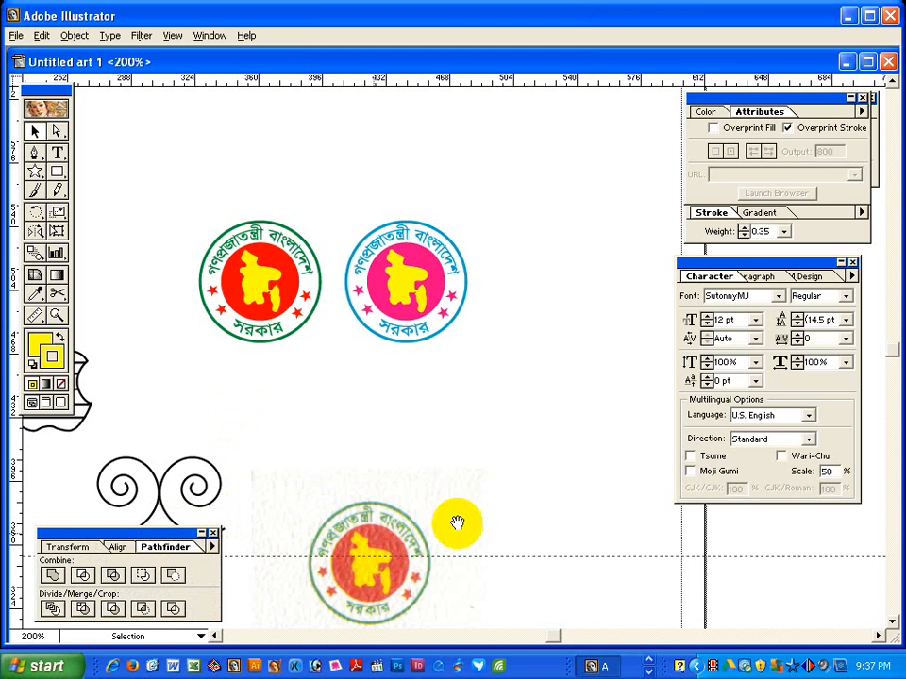
key("space")
left_click_drag(453, 463, 450, 400)
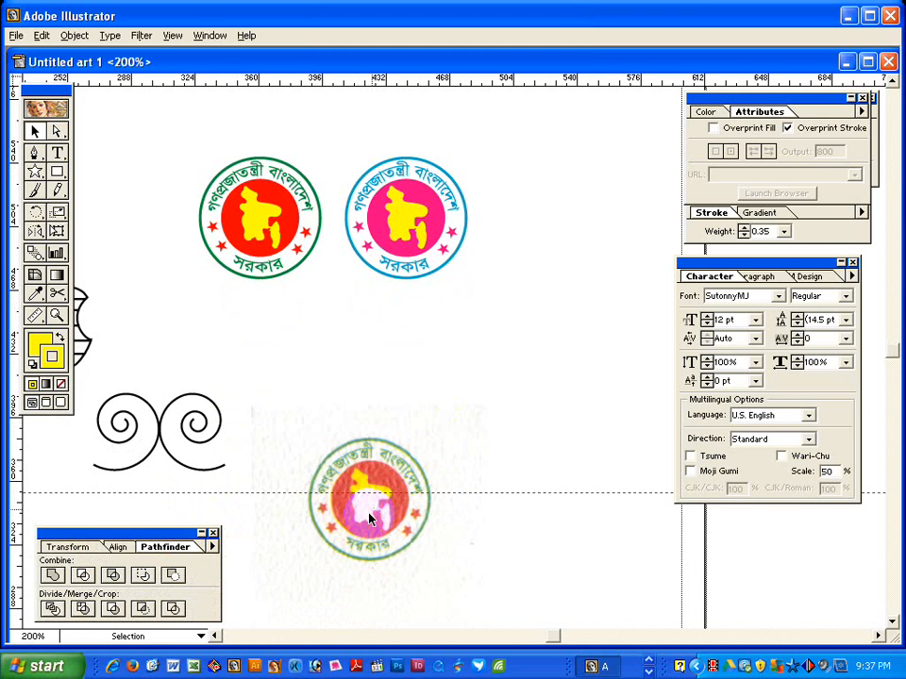
left_click(364, 530)
left_click(425, 370)
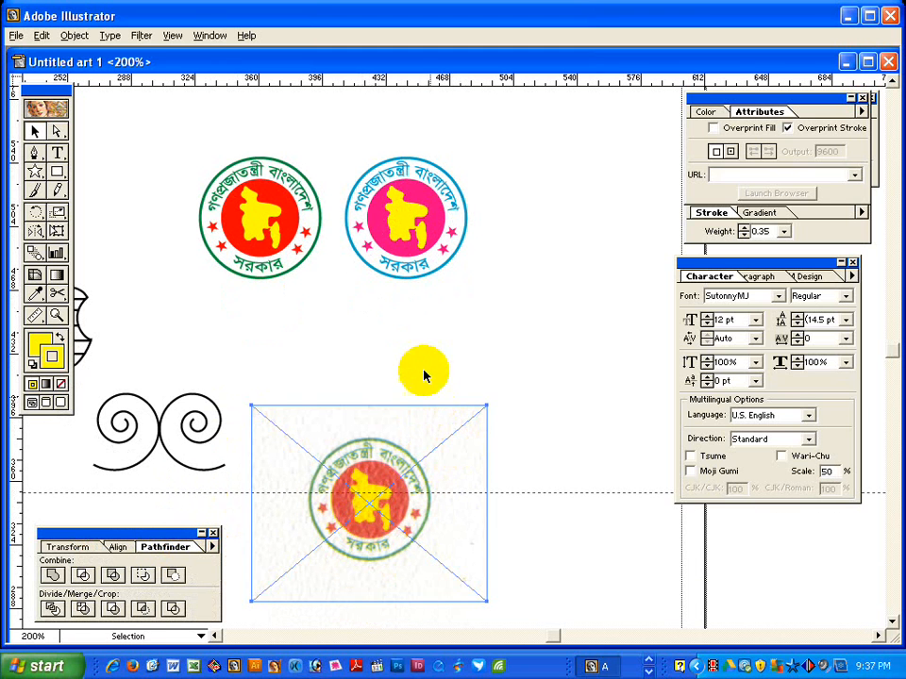
left_click(394, 477)
key("Delete")
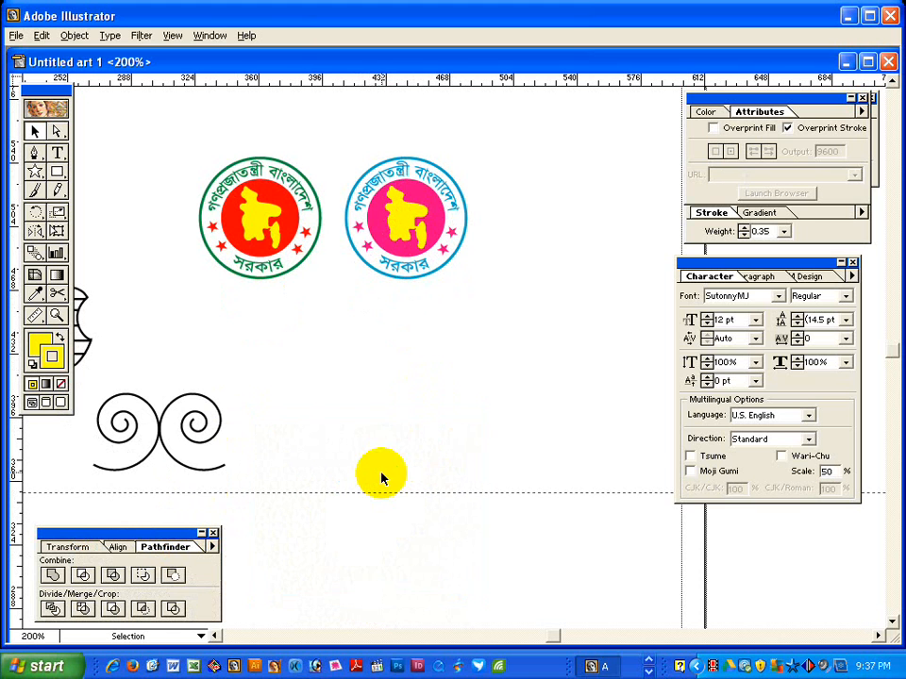
Unlock the guides, delete the horizontal guide below the seals and lock the guides again.
right_click(409, 397)
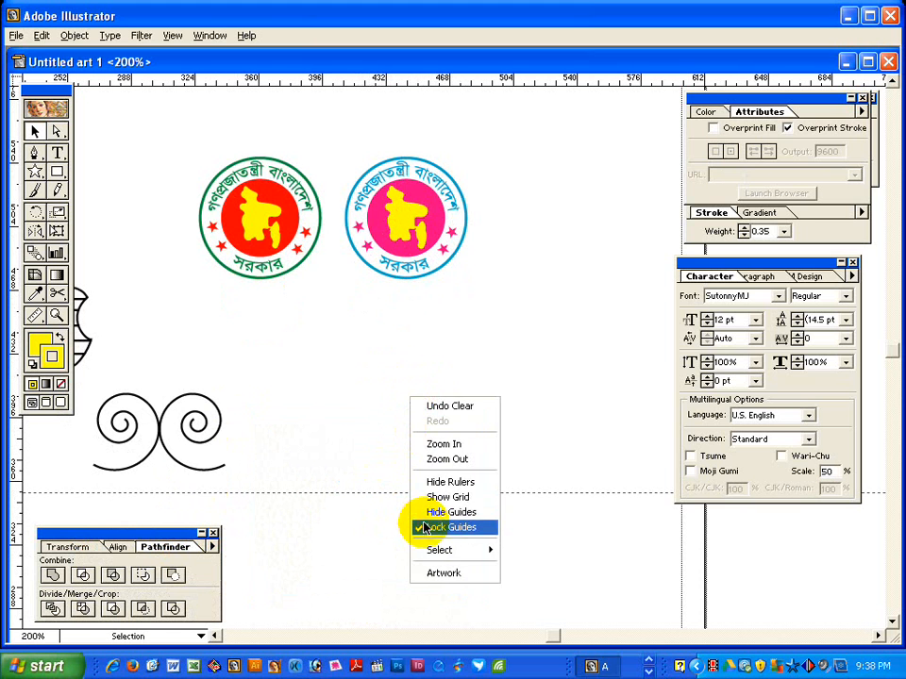
left_click(424, 526)
left_click_drag(381, 440, 416, 518)
key("Delete")
right_click(387, 418)
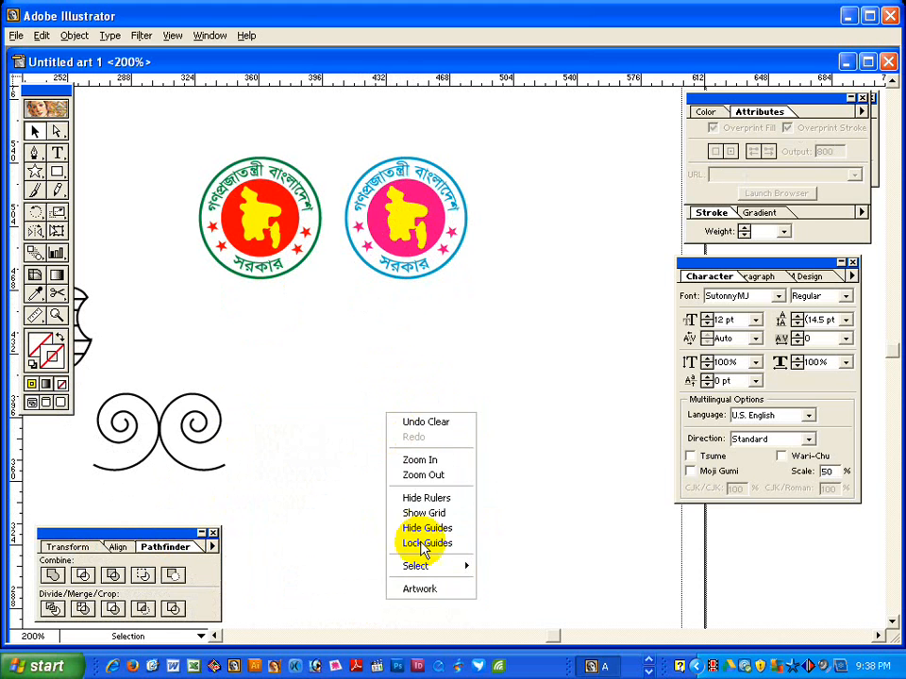
left_click(411, 541)
left_click_drag(350, 412, 392, 497)
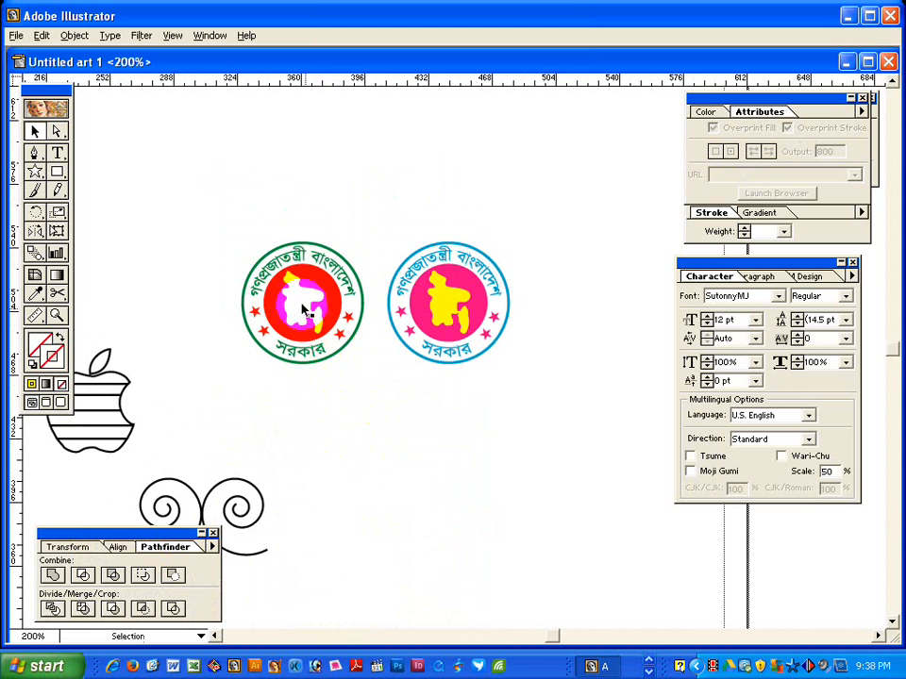
Move both seals together to the upper-left corner of the page.
key("ctrl+alt+space")
left_click(409, 440)
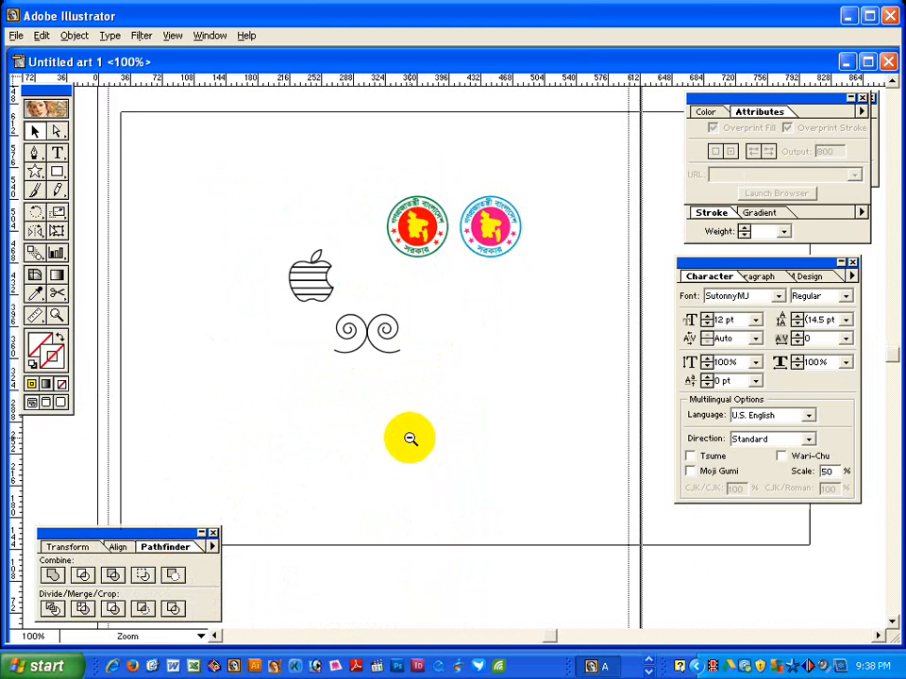
left_click(406, 467)
left_click(482, 357)
mouse_move(483, 359)
left_mouse_down()
mouse_move(354, 269)
mouse_move(303, 214)
mouse_move(306, 226)
left_mouse_up()
left_click(354, 302)
key("ctrl+space")
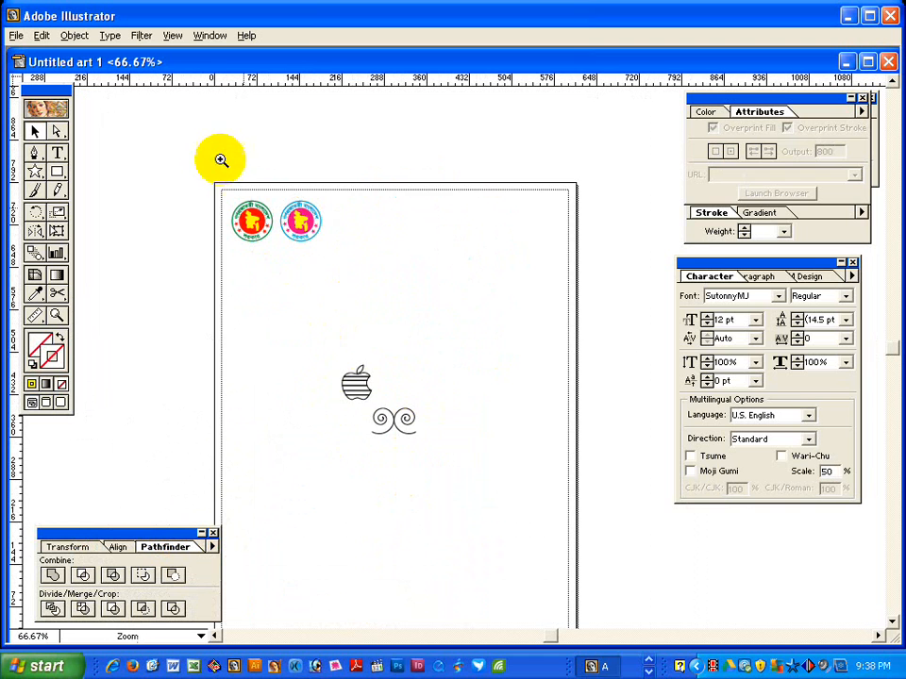
left_click_drag(222, 162, 431, 358)
left_click(456, 368)
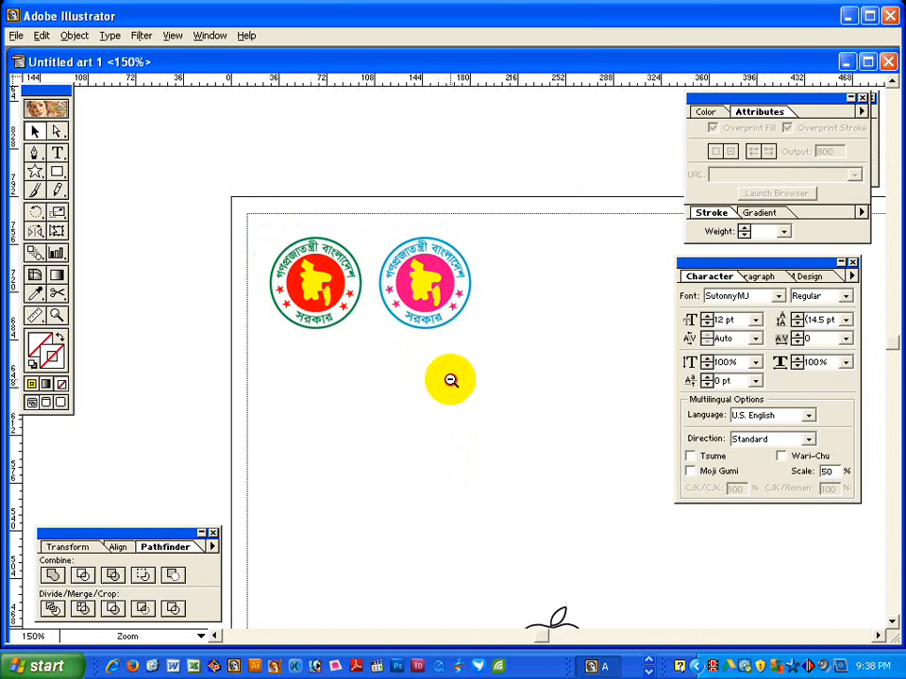
left_click(451, 378)
left_click(455, 406)
left_click_drag(431, 344, 373, 298)
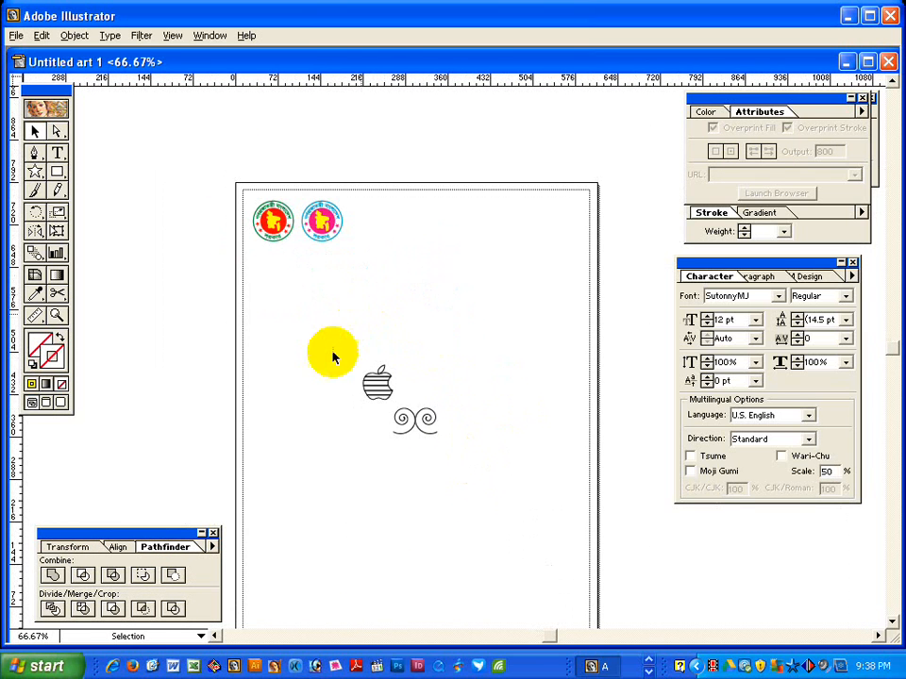
Move the apple and the double spiral together to just below the two seals.
left_click_drag(321, 342, 483, 465)
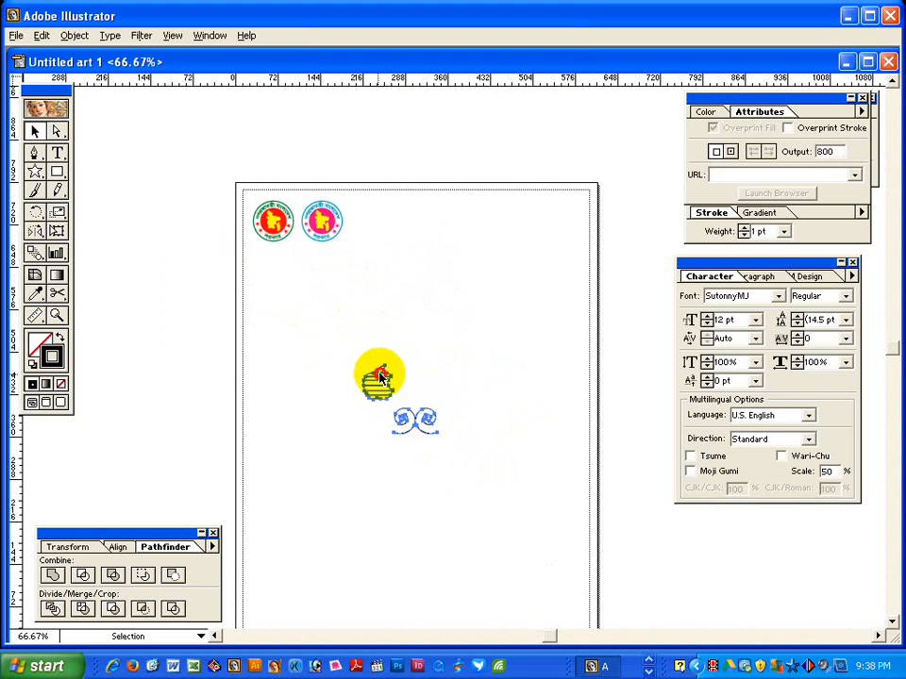
left_click_drag(378, 377, 282, 304)
left_click(381, 312)
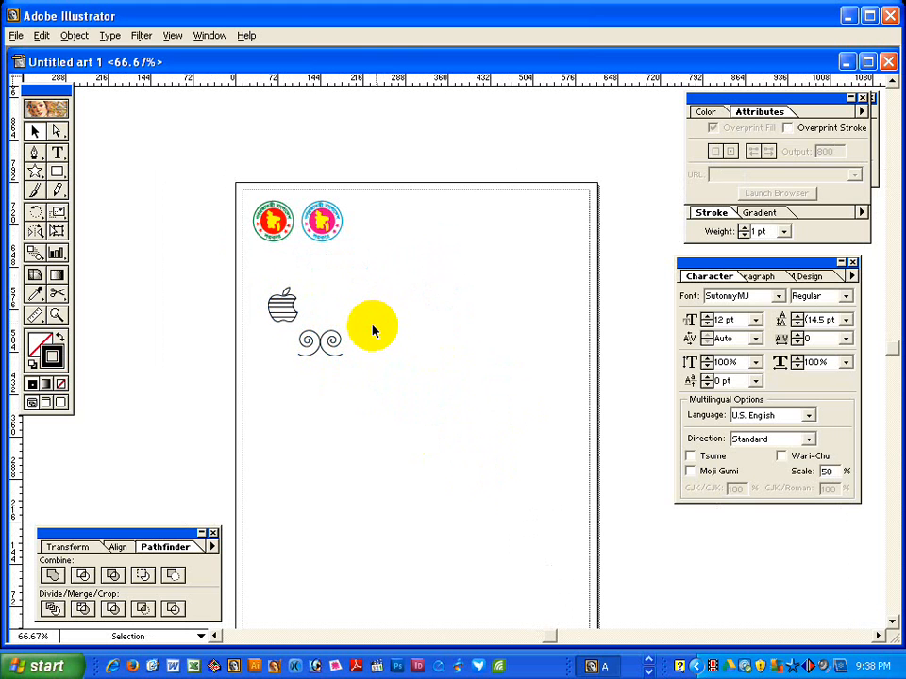
key("z")
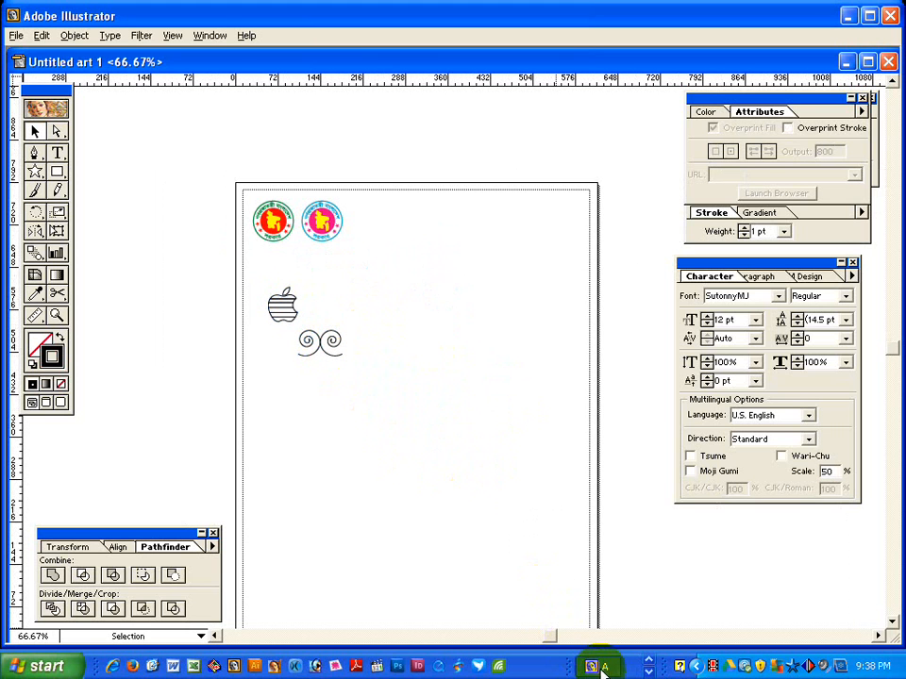
Switch to Photoshop and close the scanned seal document 2222.psd.
left_click(570, 666)
left_click(316, 666)
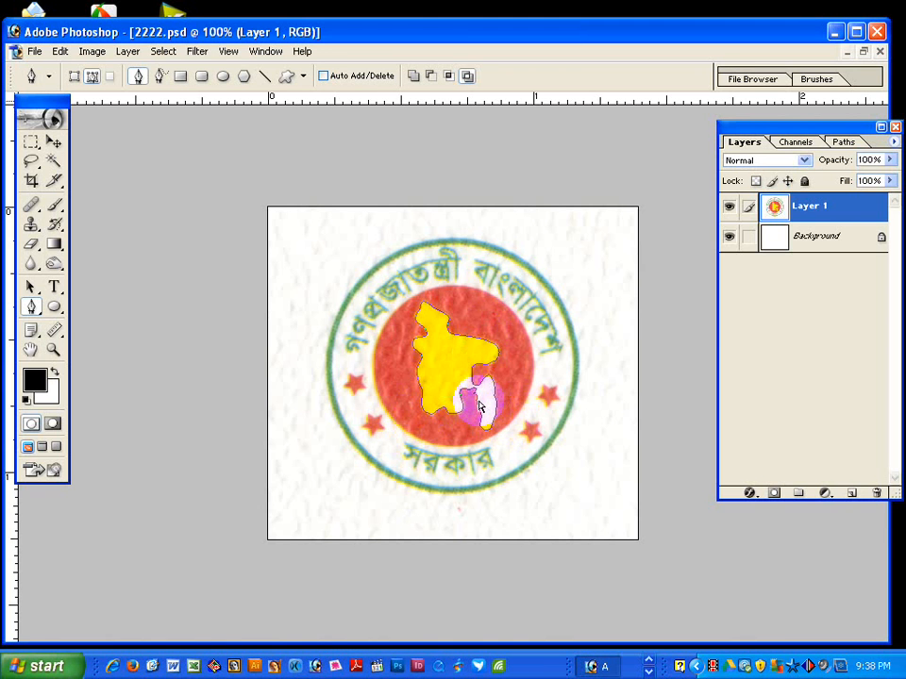
key("ctrl+w")
left_click(451, 279)
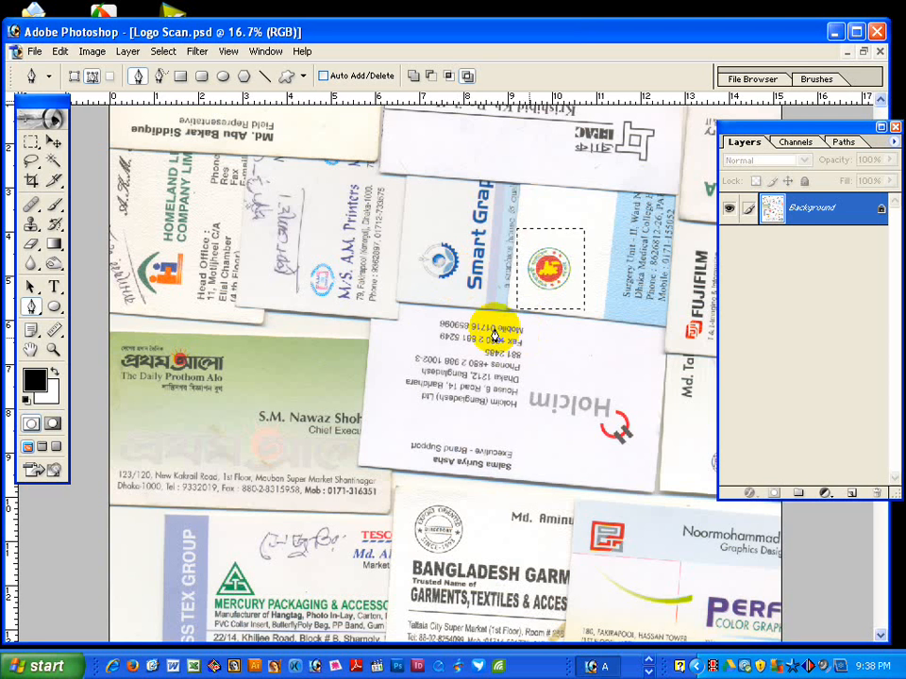
Select the orange and purple AP logo in Logo Scan.psd with a rectangular marquee.
left_click(32, 142)
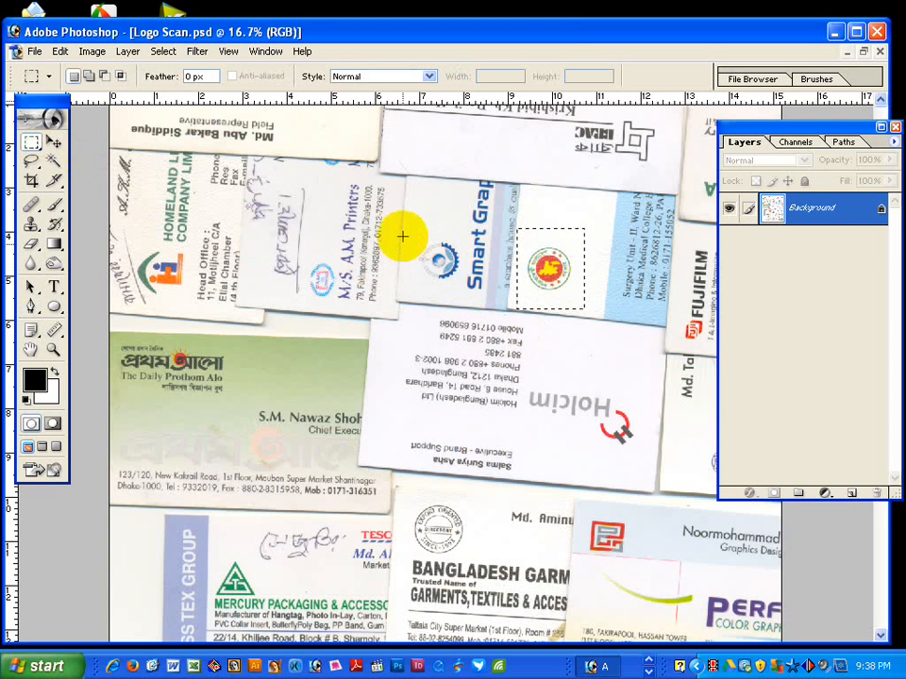
left_click_drag(404, 230, 466, 292)
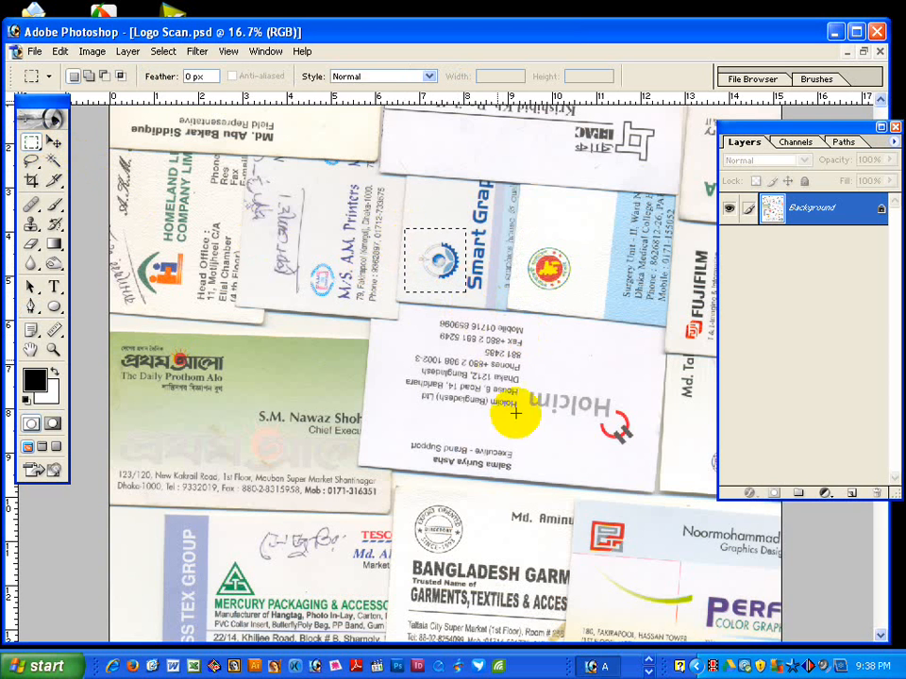
left_click_drag(498, 520, 442, 255)
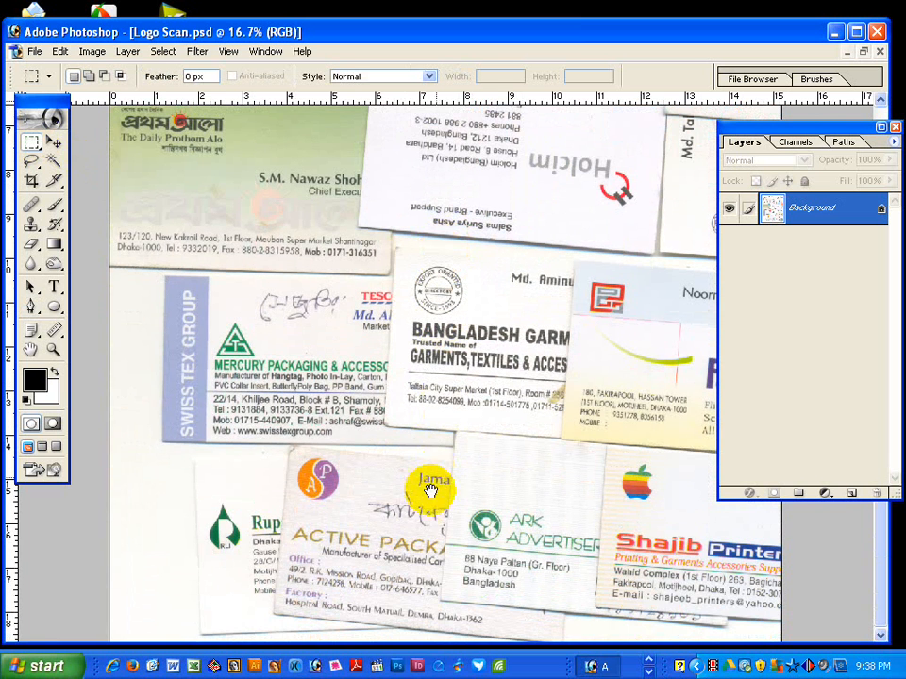
left_click_drag(295, 465, 396, 552)
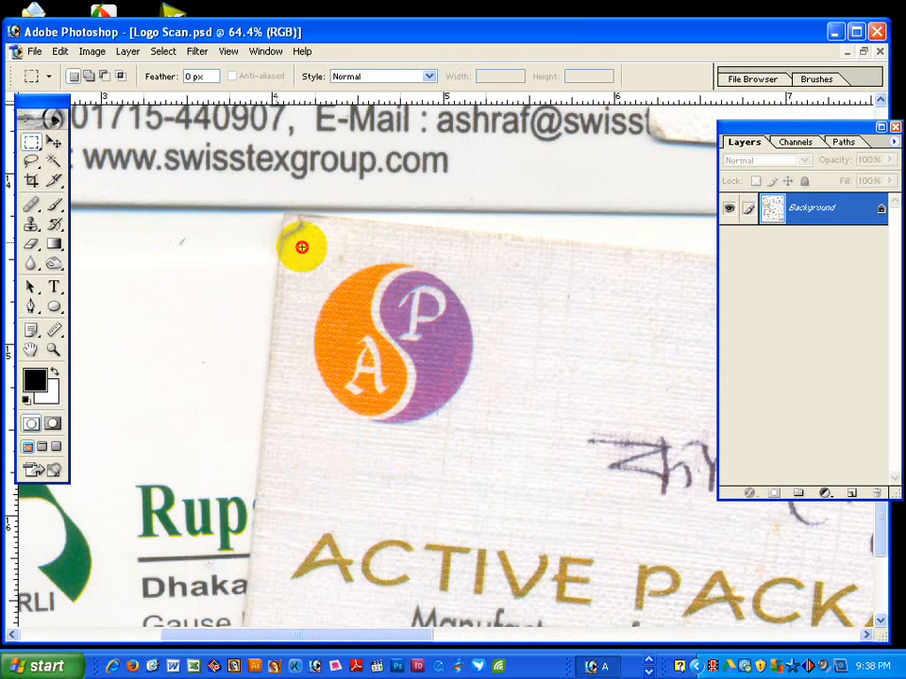
left_click_drag(285, 242, 498, 462)
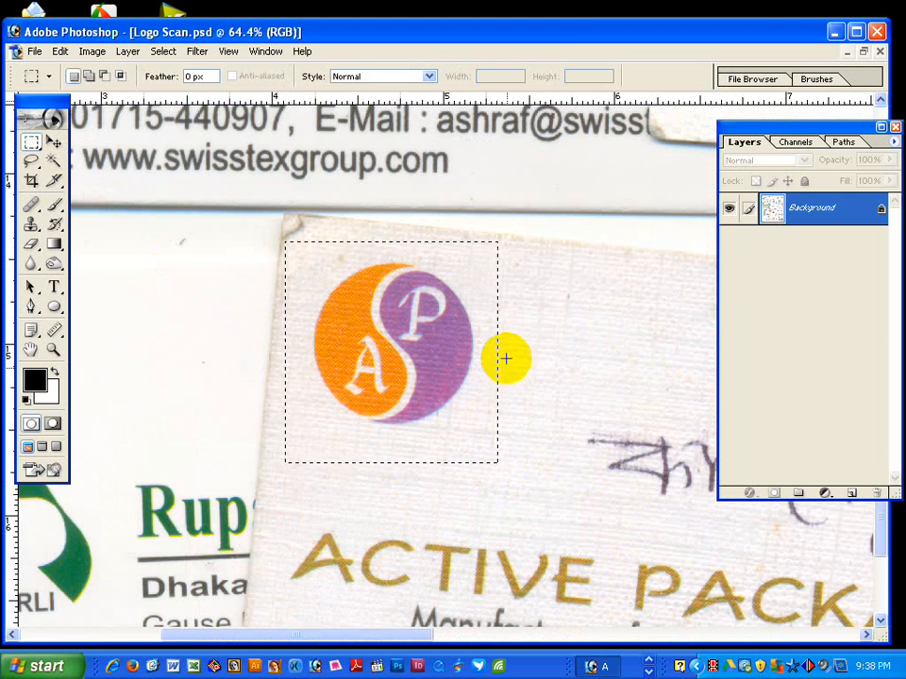
Copy the selected AP logo into a new document and maximise its window.
key("ctrl+n")
key("Return")
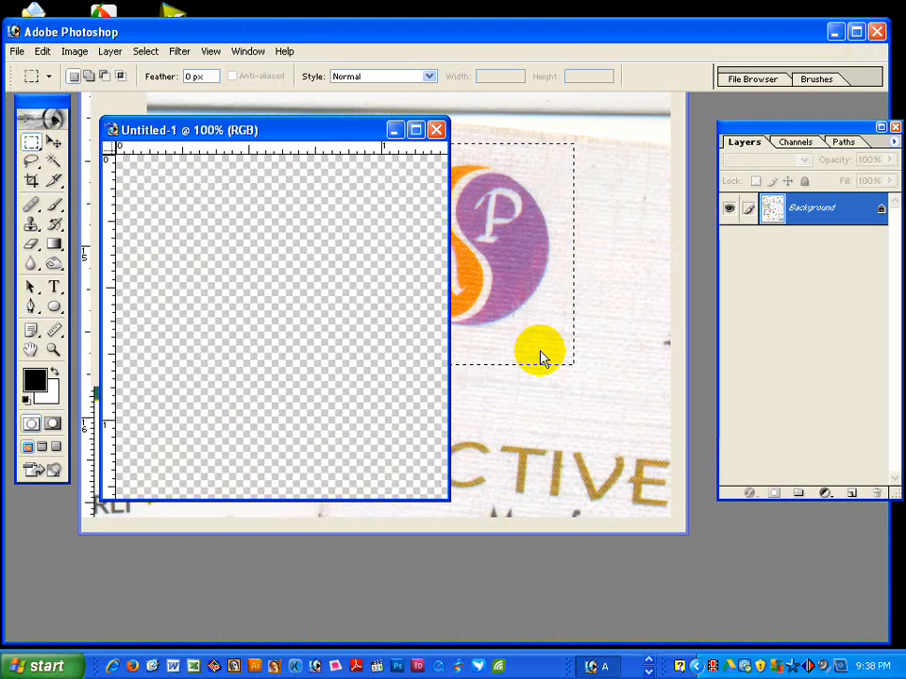
key("ctrl+v")
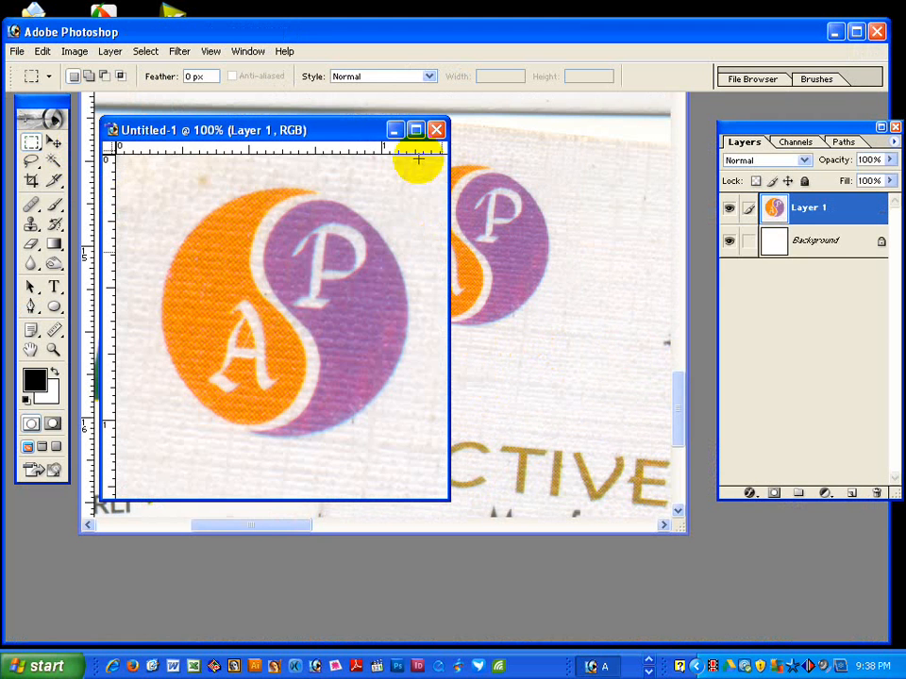
left_click(415, 129)
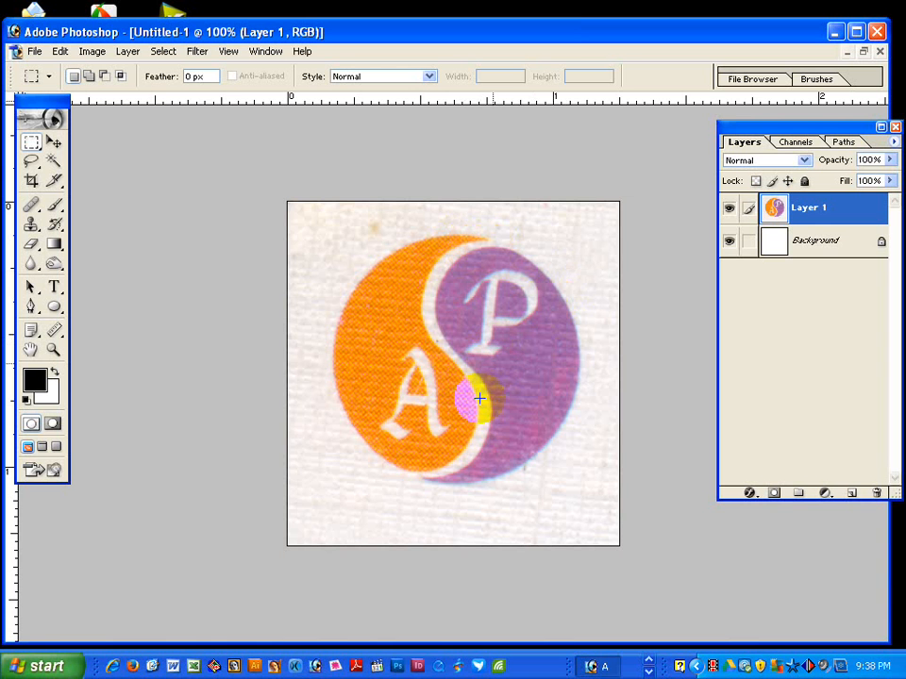
left_click_drag(352, 216, 584, 420)
left_click_drag(625, 524, 629, 527)
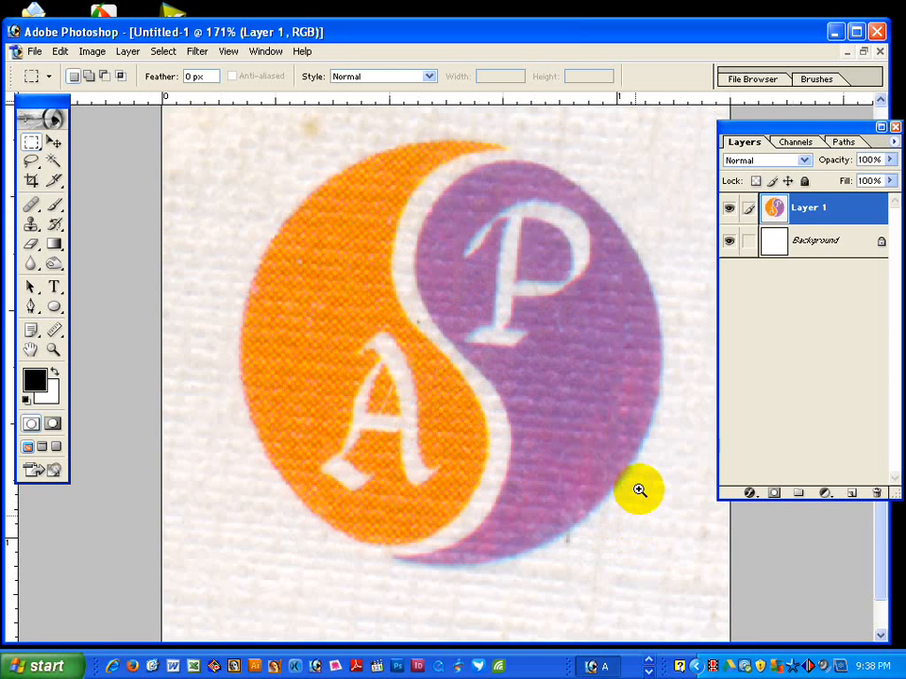
Measure along the slanted base of the letter P and rotate the canvas 6.15° counterclockwise to straighten the logo.
left_click(55, 332)
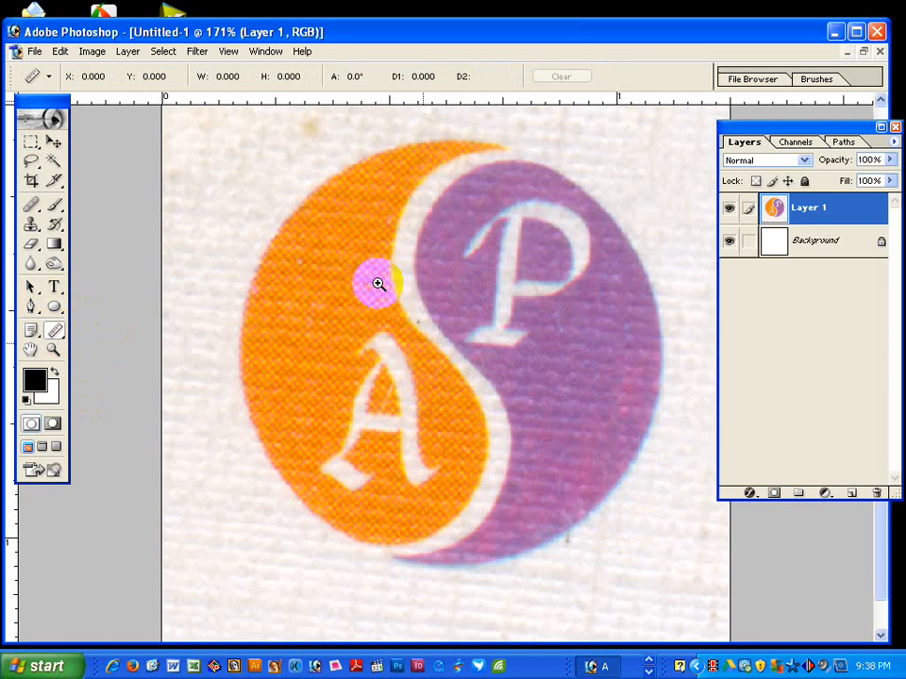
left_click_drag(370, 251, 595, 473)
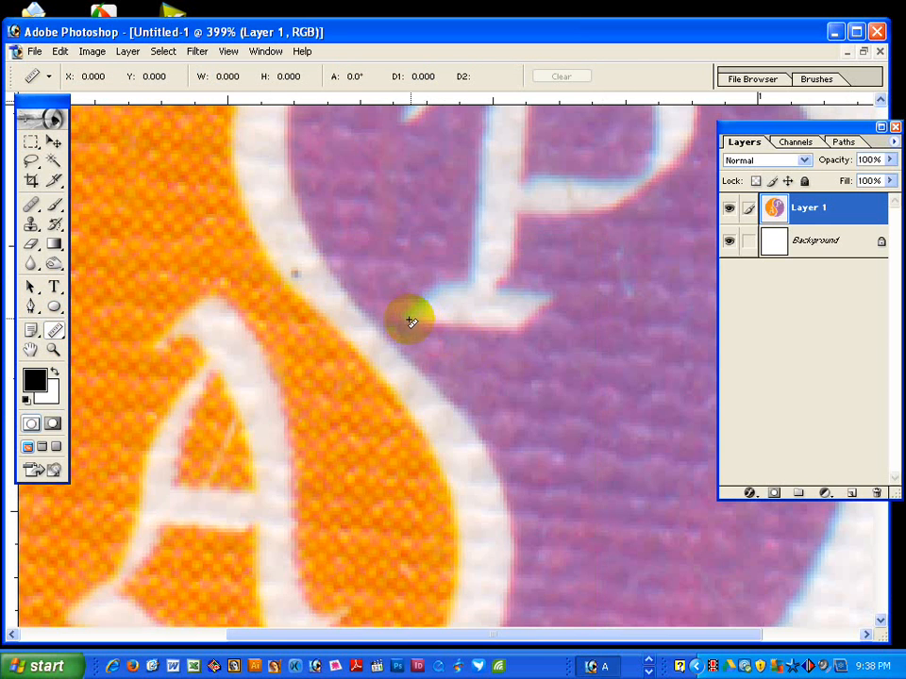
left_click_drag(408, 321, 515, 334)
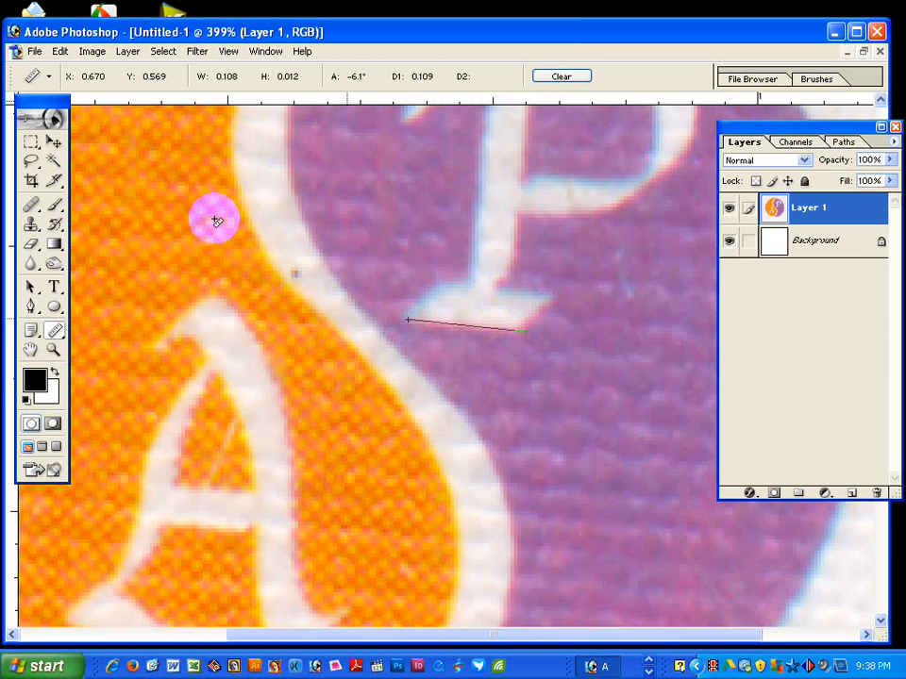
left_click(92, 51)
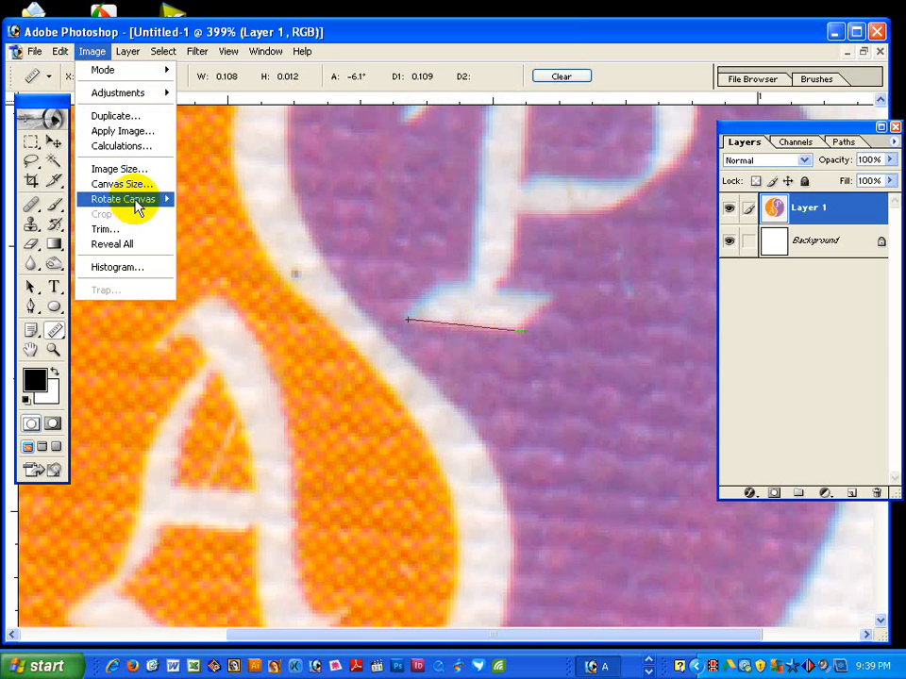
mouse_move(136, 201)
left_click(227, 246)
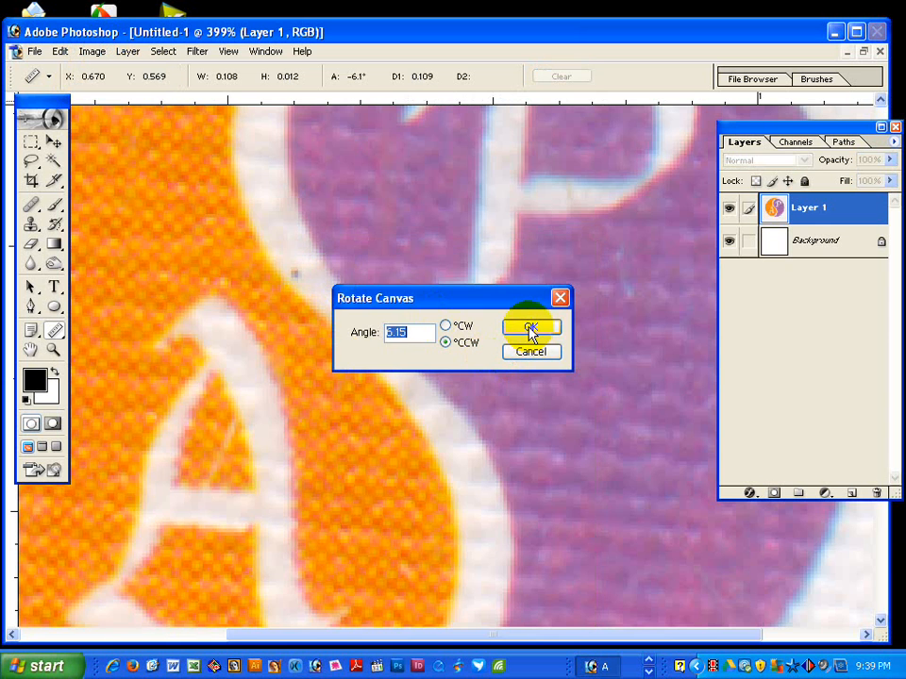
left_click(531, 332)
Save the straightened logo document to the Desktop in Photoshop format as 333.psd.
left_click(518, 437, "alt")
left_click(506, 419, "alt")
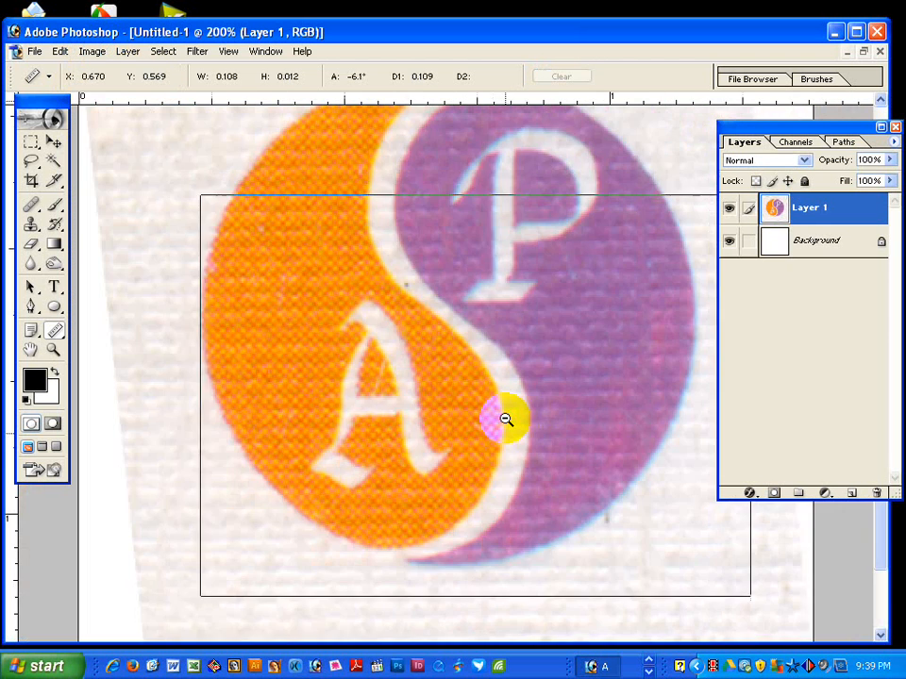
left_click(506, 419, "alt")
key("ctrl+s")
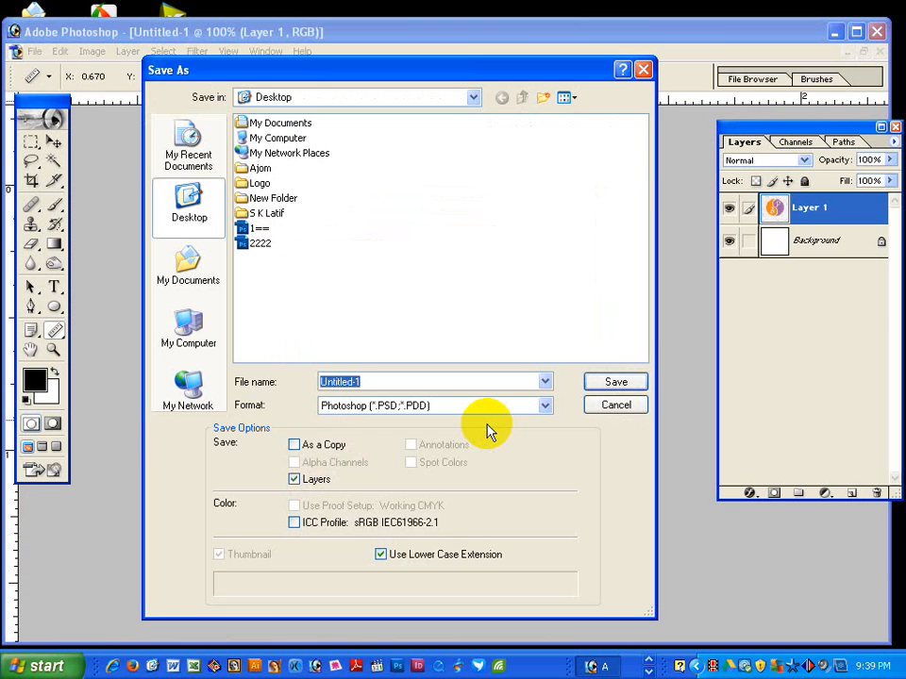
type("333")
left_click(609, 381)
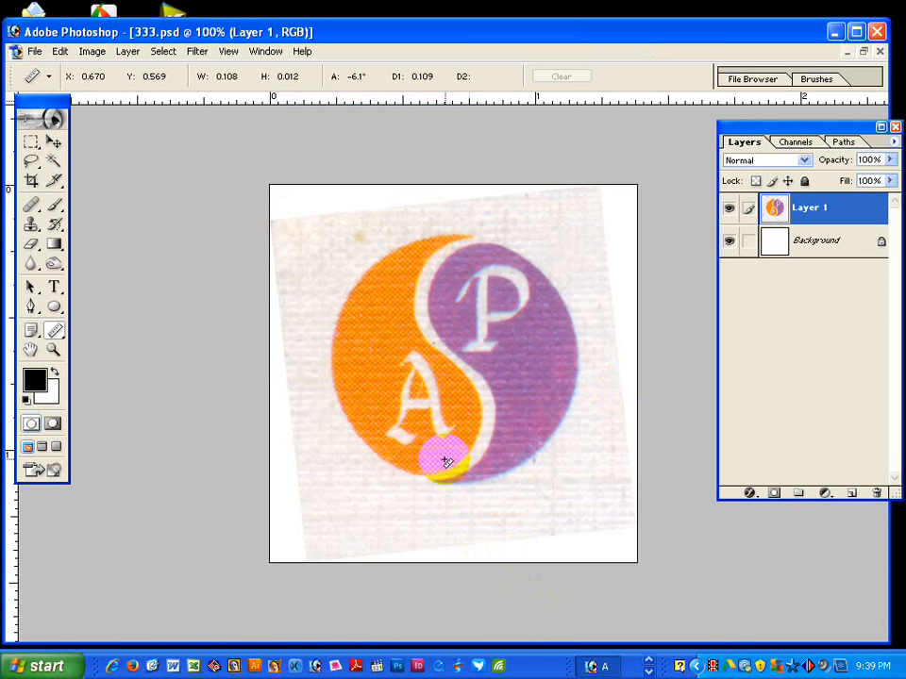
Take up the Pen tool to trace the white letter P in the logo's purple half.
left_click_drag(315, 196, 631, 529)
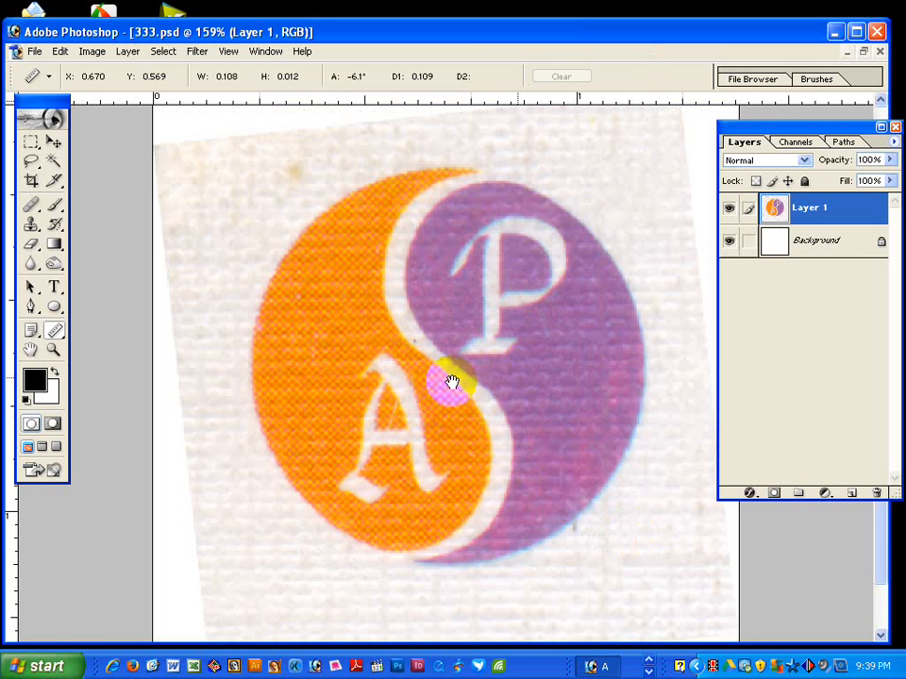
left_click(32, 308)
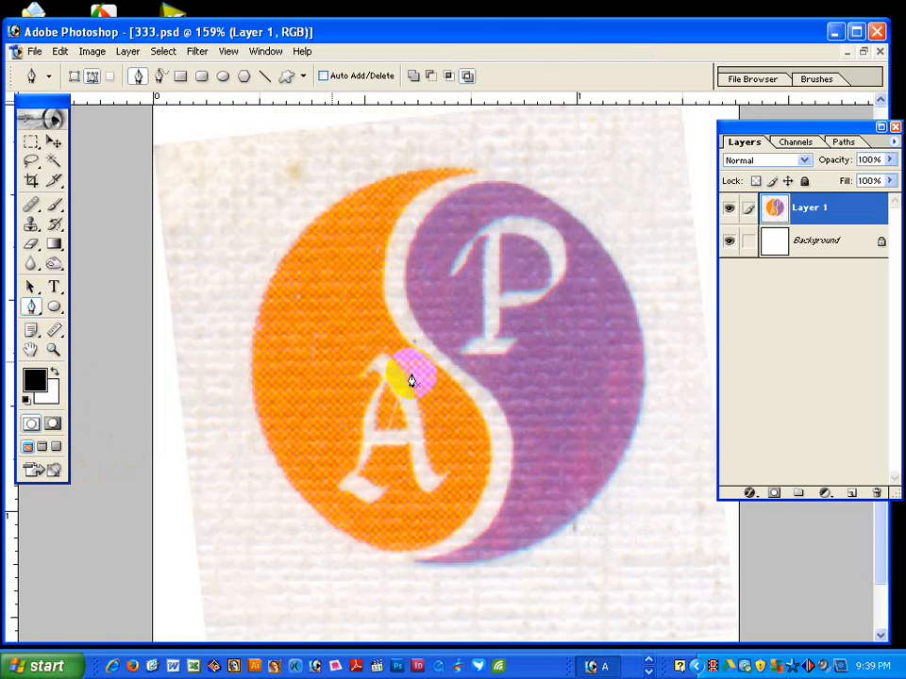
left_click_drag(425, 172, 625, 411)
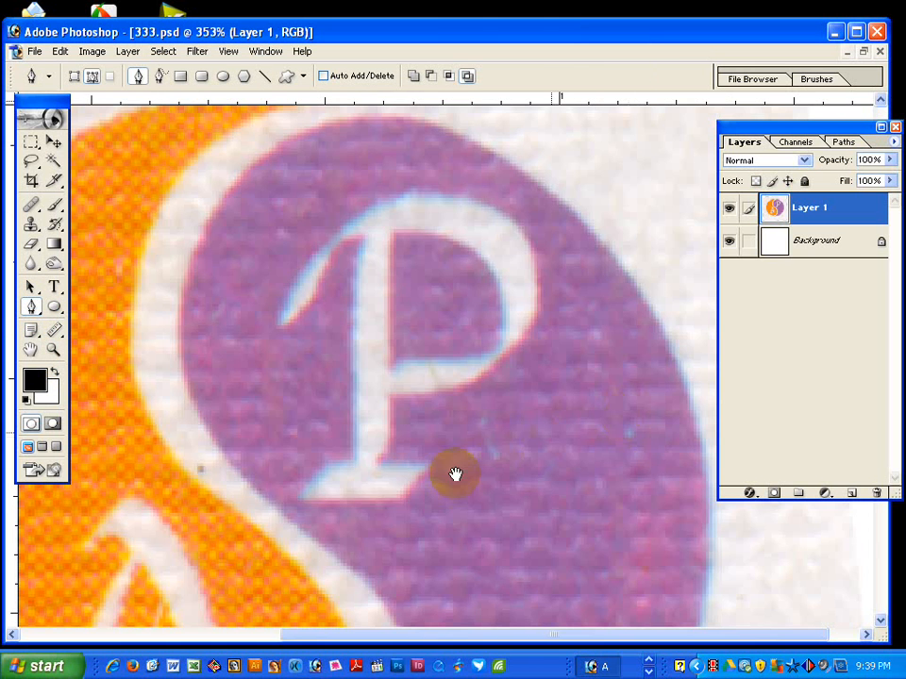
Trace the slanted base serif of the letter P with straight Pen tool segments, stopping at the stem's left edge.
left_click(377, 465)
left_click(426, 466)
left_click(401, 499)
left_click(300, 500)
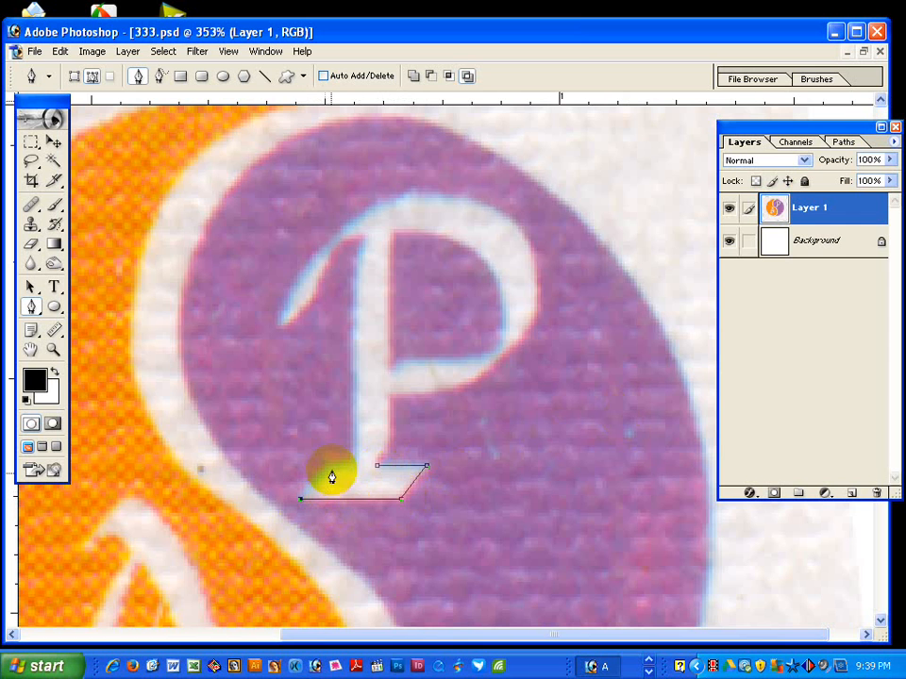
left_click(326, 466)
left_click(354, 466)
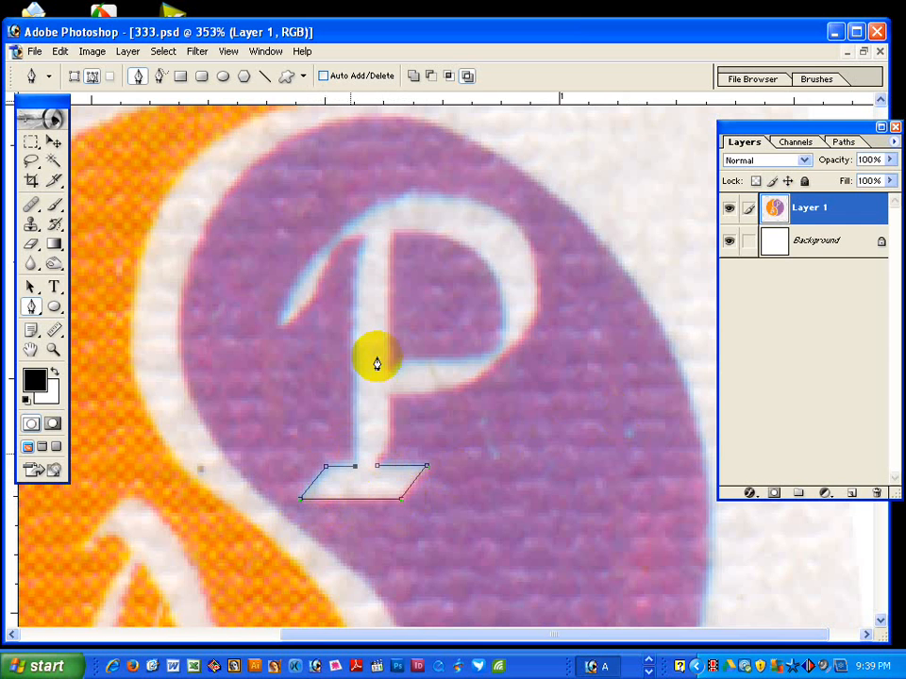
Continue the P's path up the stem's left edge and around the curved flag stroke to the top of the letter.
left_click(355, 273)
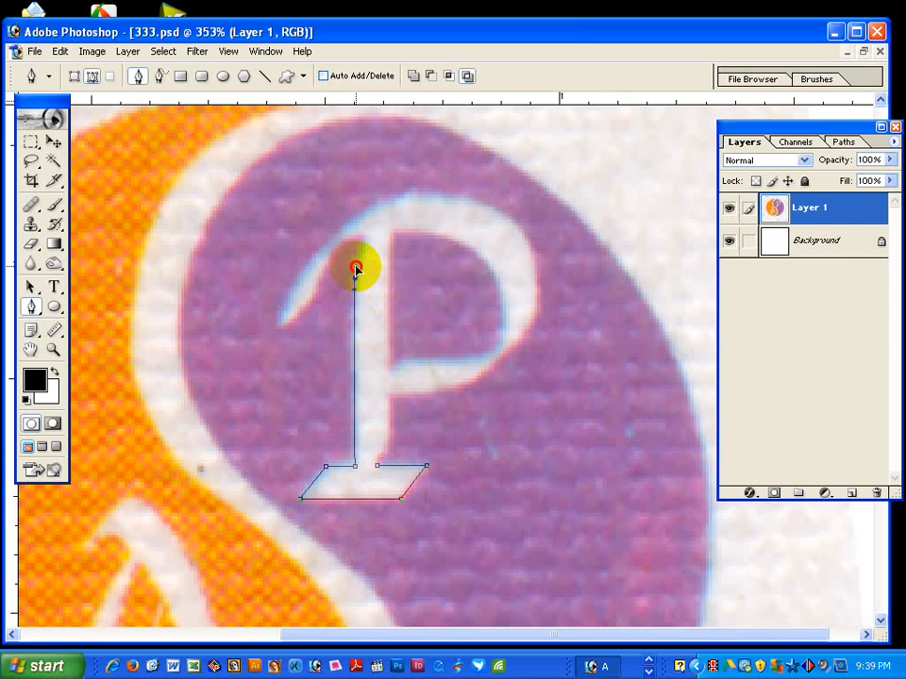
left_click_drag(369, 236, 377, 230)
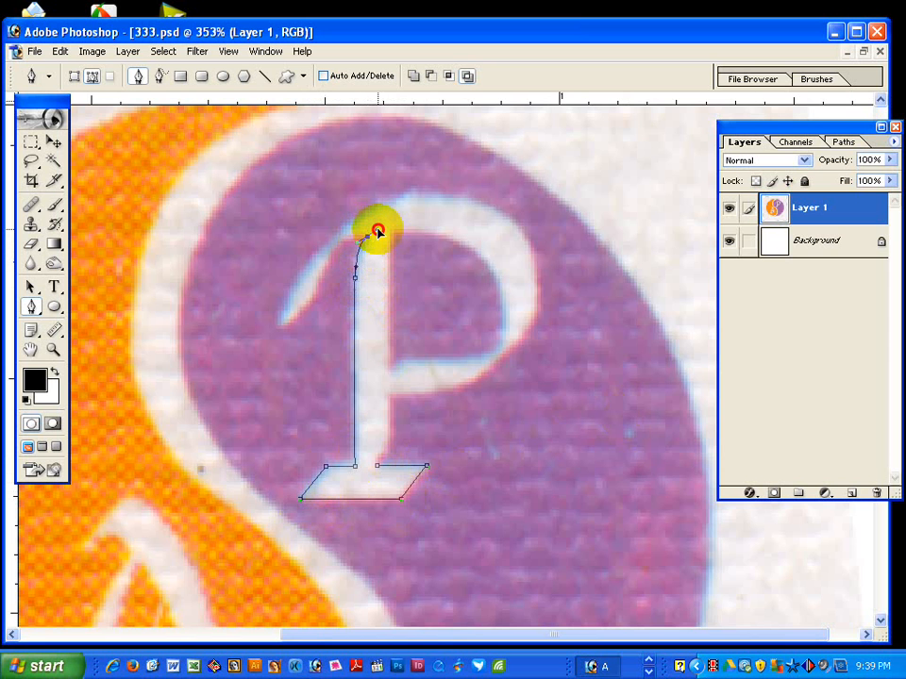
left_click(352, 235)
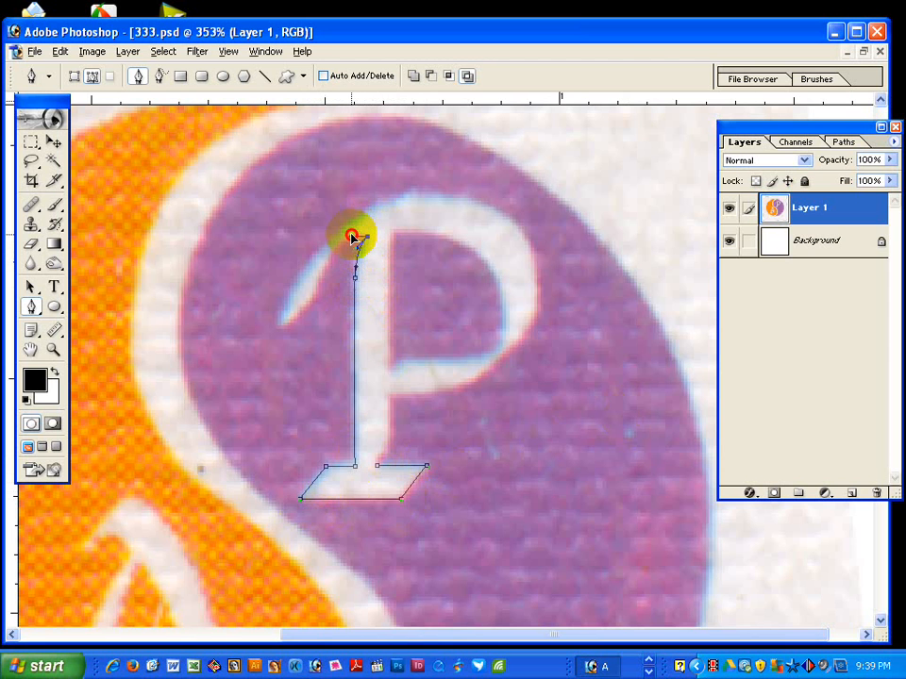
left_click_drag(322, 275, 335, 236)
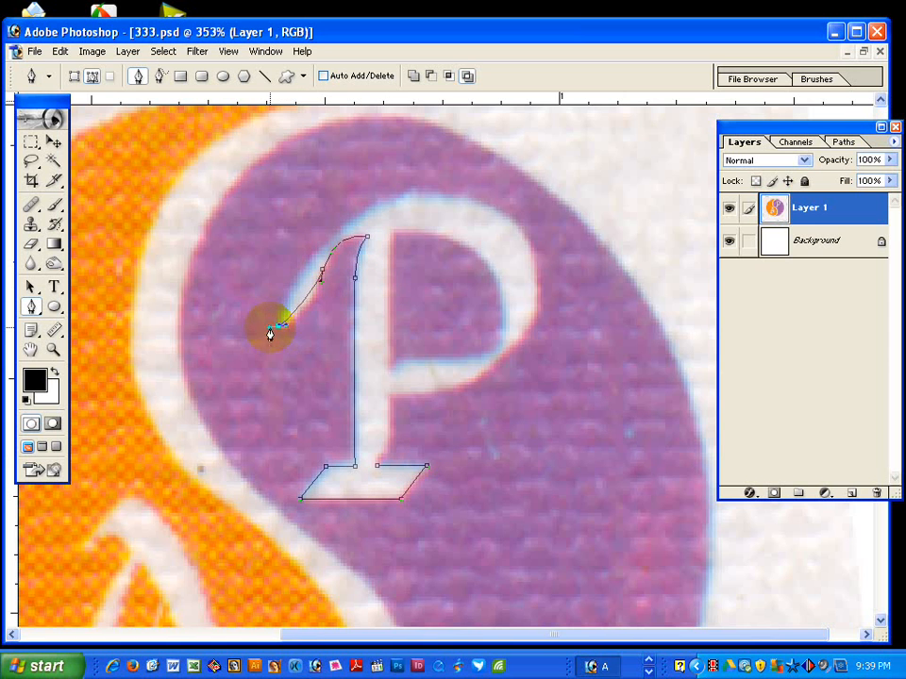
left_click_drag(270, 334, 282, 305)
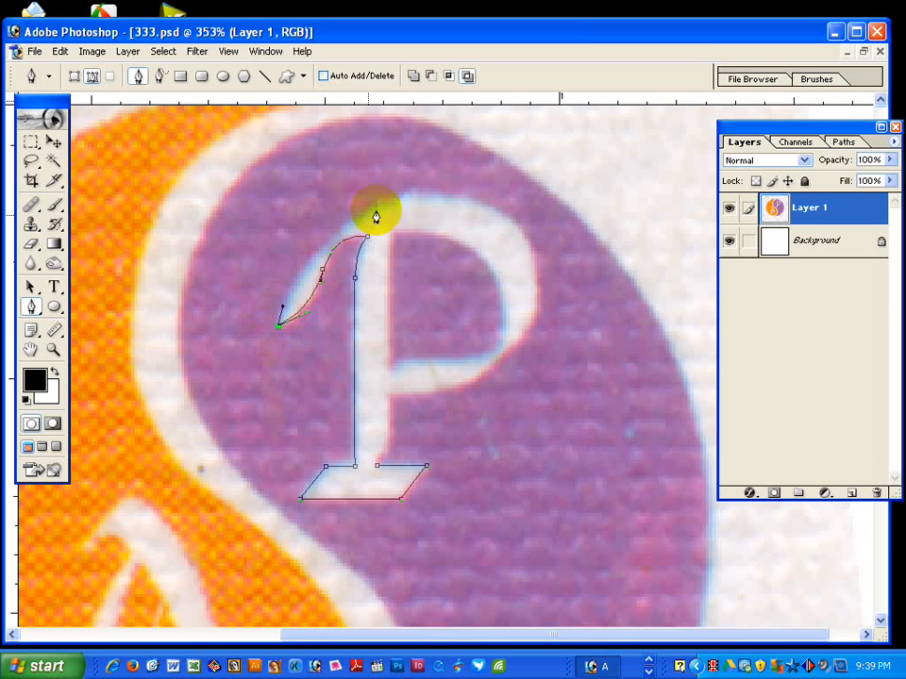
left_click_drag(394, 196, 312, 234)
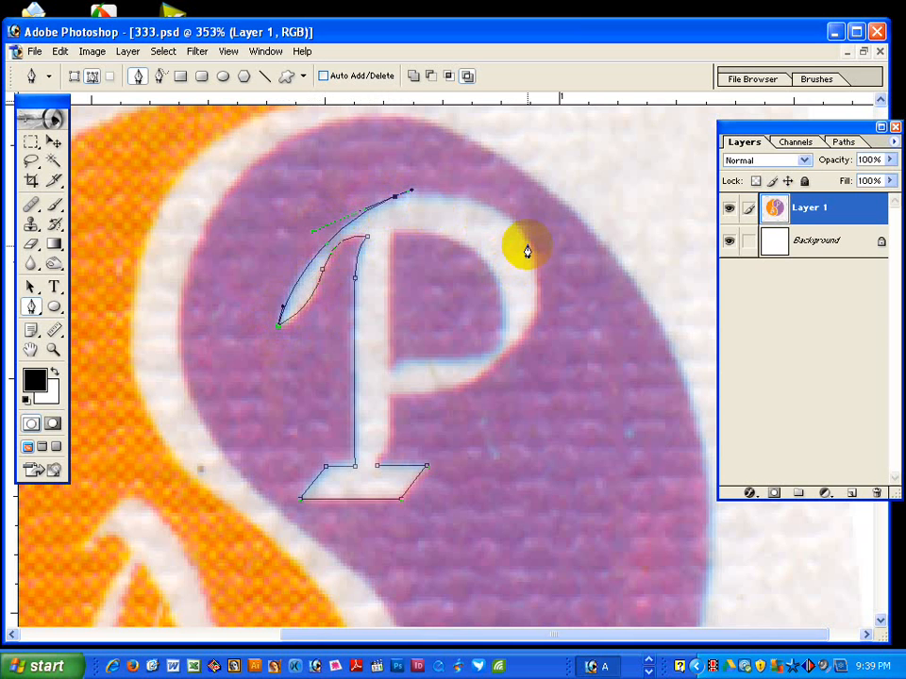
Trace the outer curve of the P's bowl back to the stem and close the outline at the base serif.
left_click_drag(528, 247, 490, 186)
left_click_drag(528, 327, 543, 302)
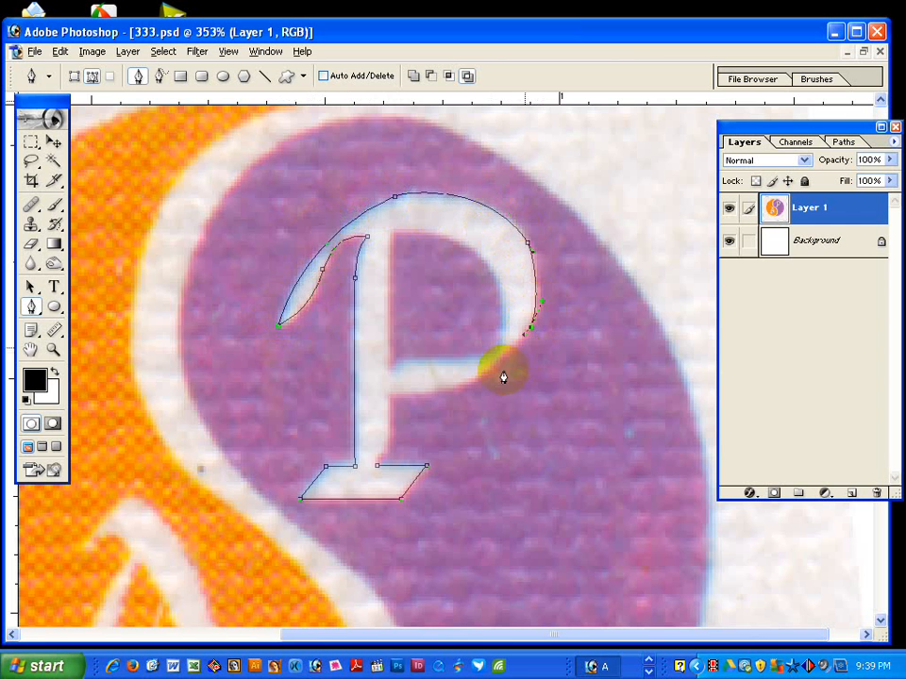
left_click_drag(469, 382, 477, 378)
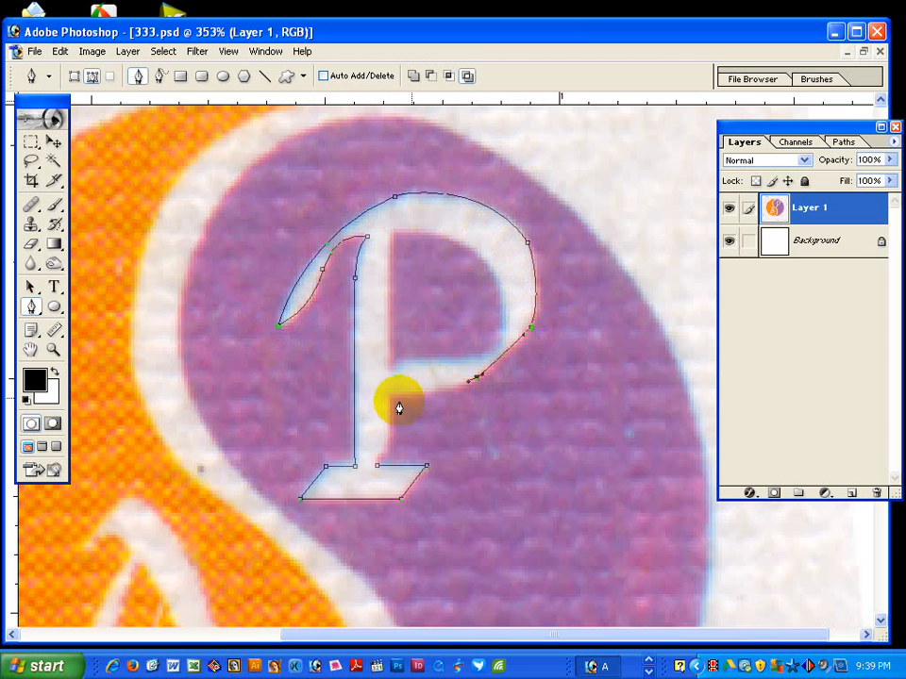
left_click_drag(383, 397, 442, 390)
left_click(390, 397)
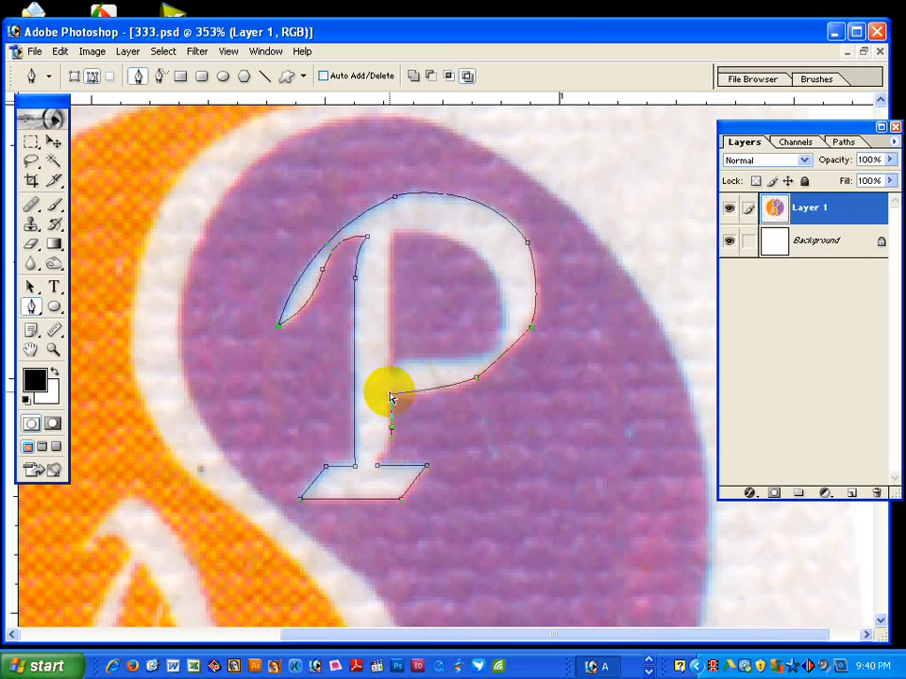
left_click(376, 469)
Trace the inner opening of the P's bowl as a separate closed path.
left_click(387, 371)
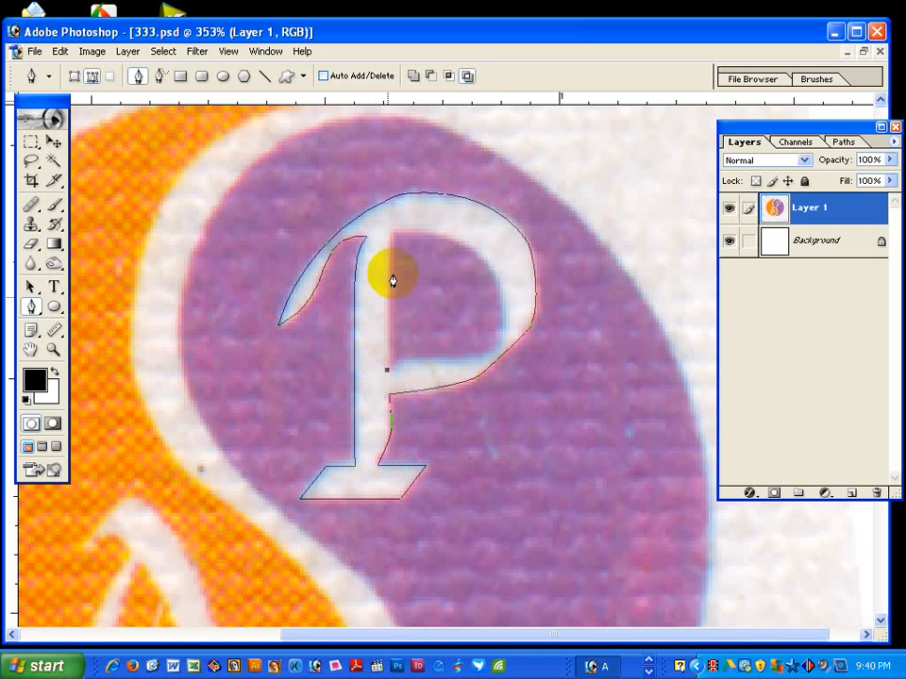
left_click_drag(392, 235, 410, 231)
left_click_drag(495, 275, 469, 228)
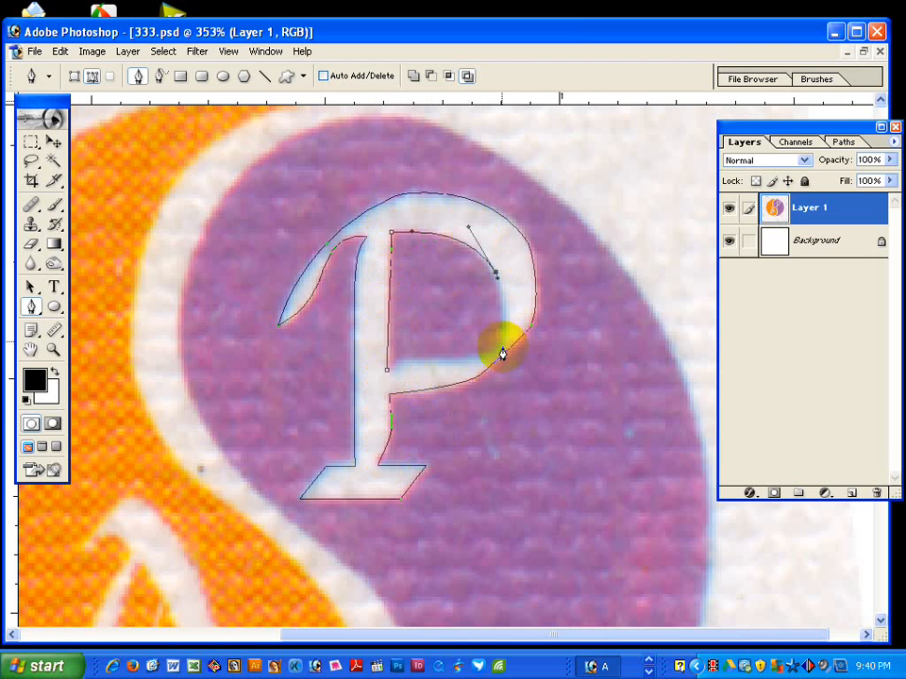
left_click_drag(505, 337, 506, 303)
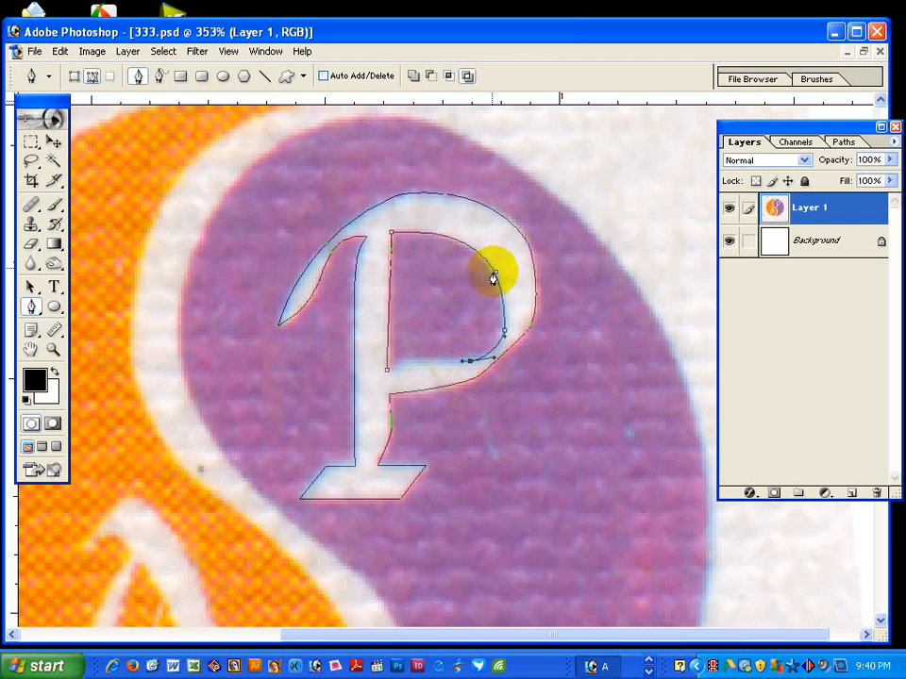
left_click(501, 360)
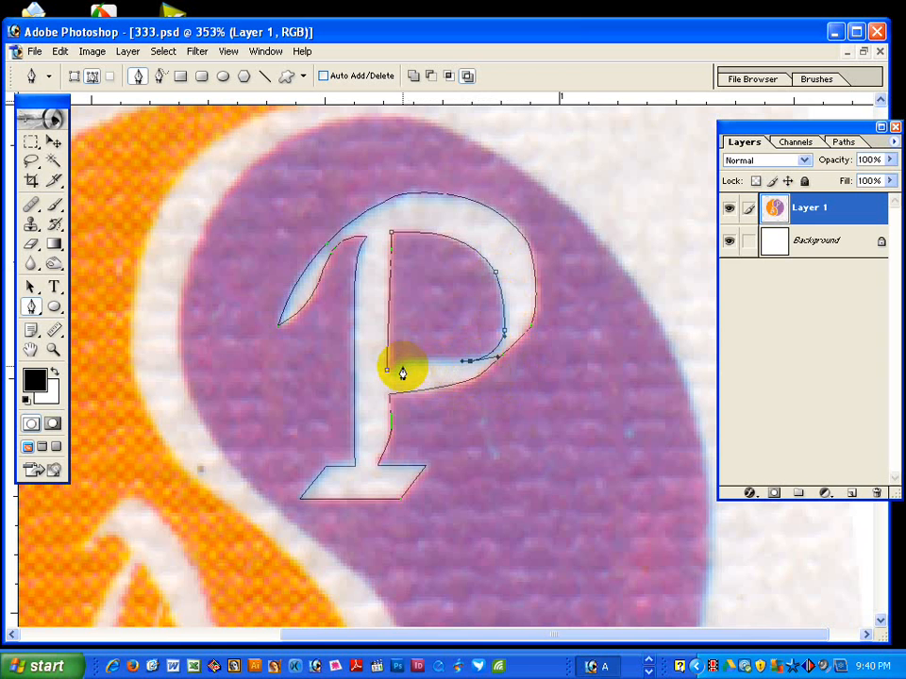
left_click_drag(398, 373, 398, 369)
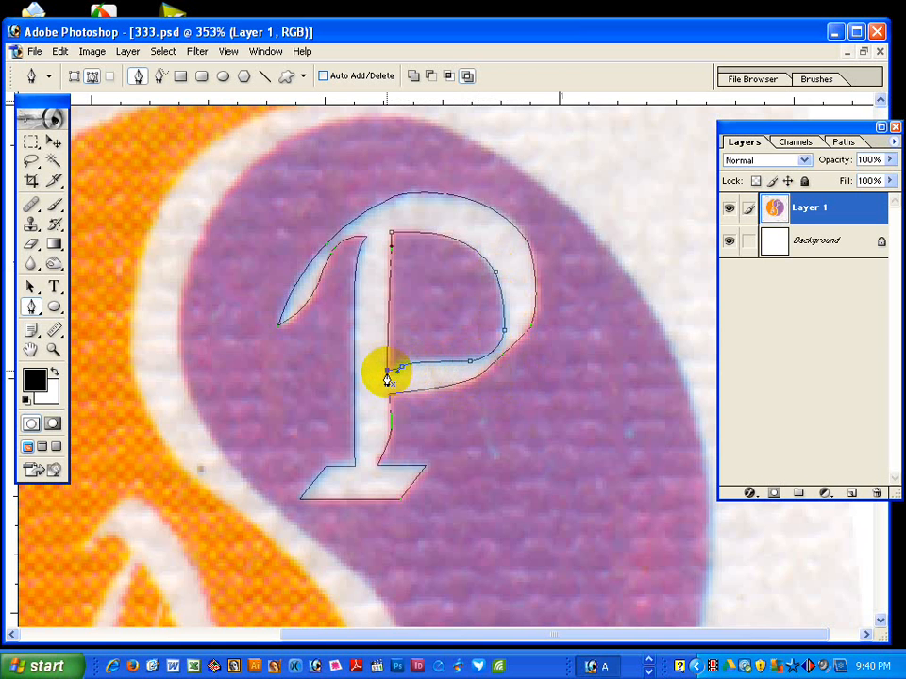
left_click(387, 378)
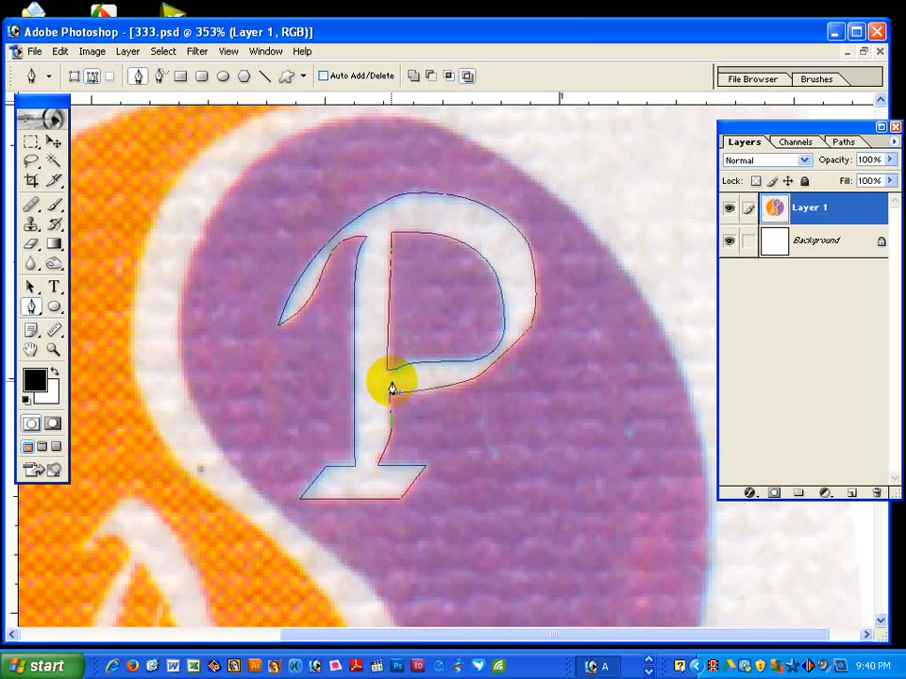
Trace the triangular inner opening of the letter A as a closed path with a curved right side.
left_click(478, 431, "ctrl+alt")
left_click(427, 450, "ctrl+alt")
left_click(410, 495, "ctrl")
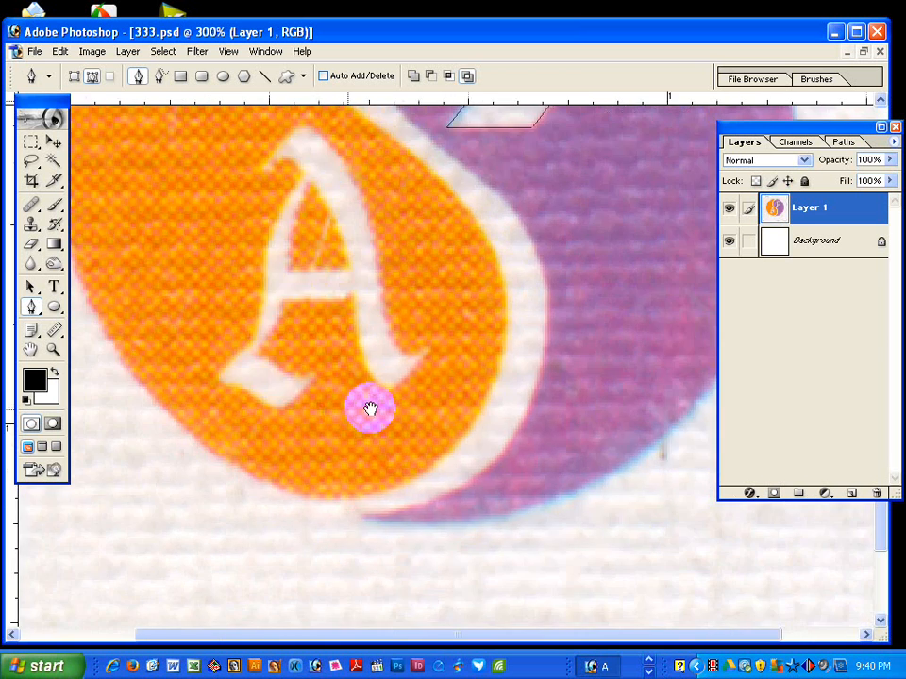
left_click_drag(366, 296, 399, 328)
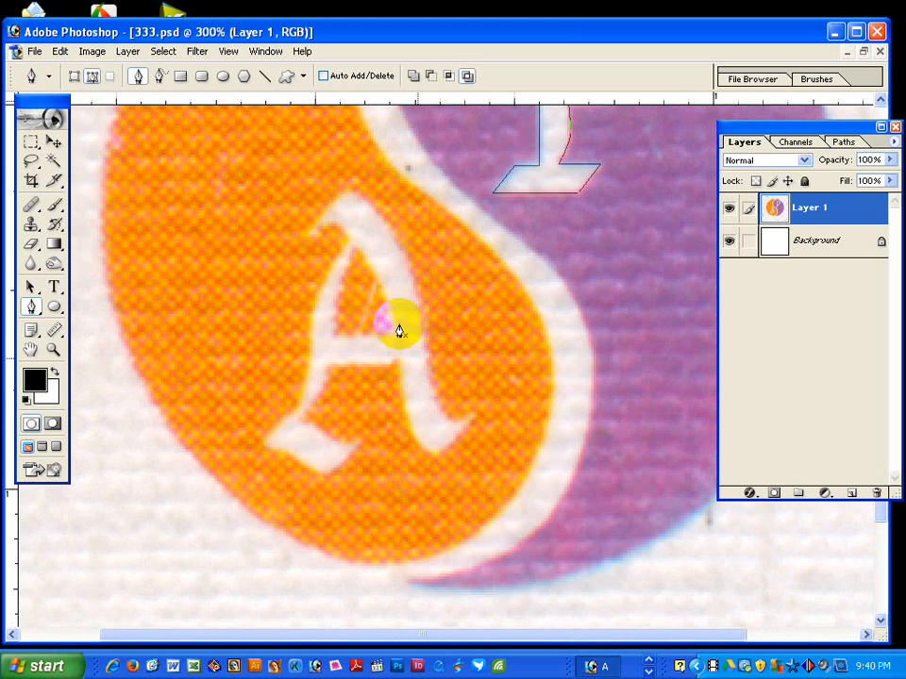
left_click(332, 334)
left_click_drag(353, 248, 397, 339)
left_click(341, 280)
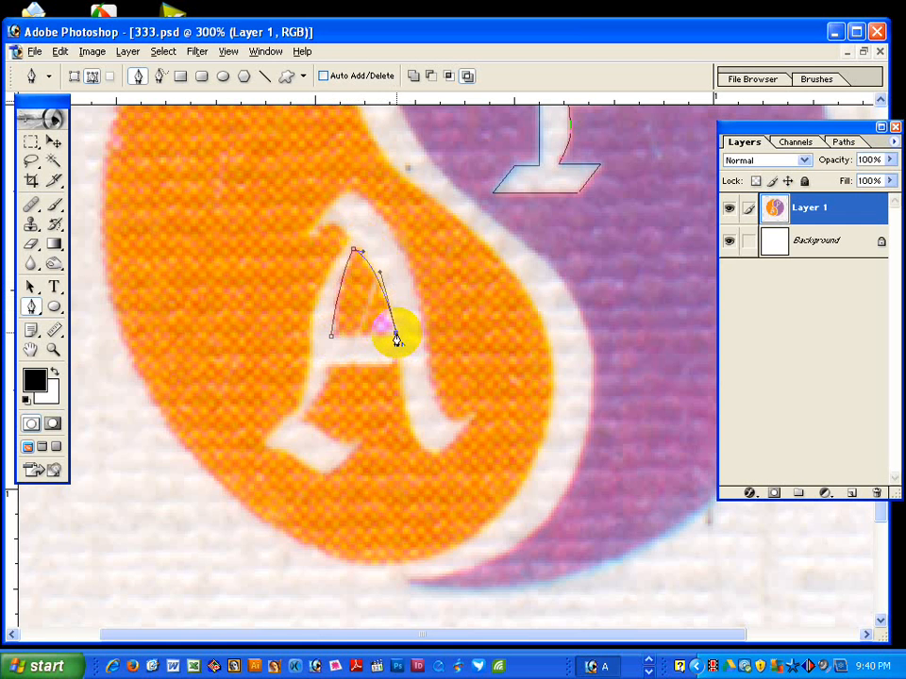
left_click(332, 337)
left_click(397, 338, "ctrl")
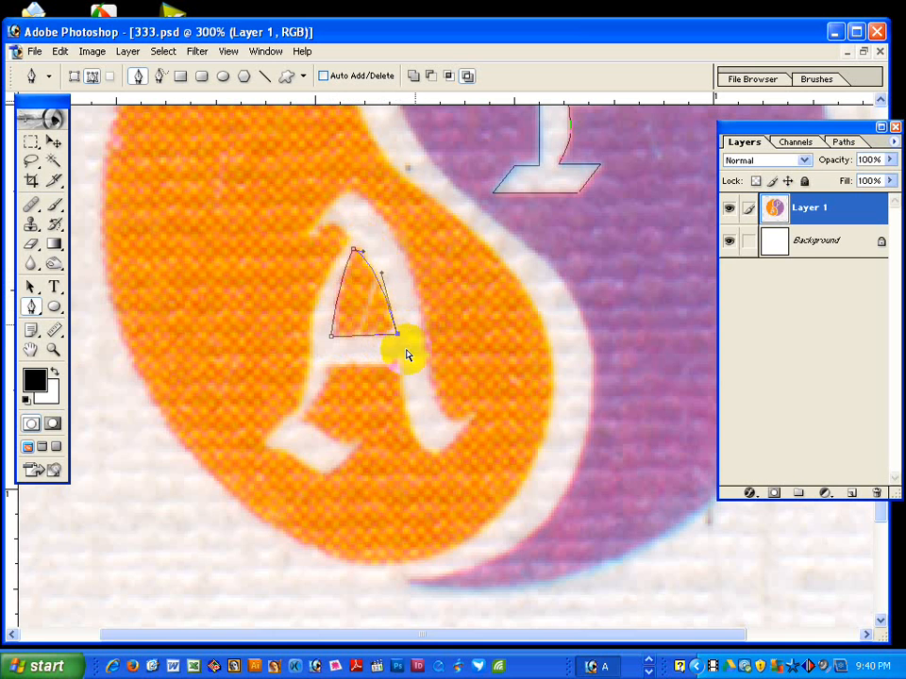
Start the A's outer path at its right foot and trace the inner right leg, crossbar underside and inner left leg.
left_click(473, 417)
left_click(435, 456)
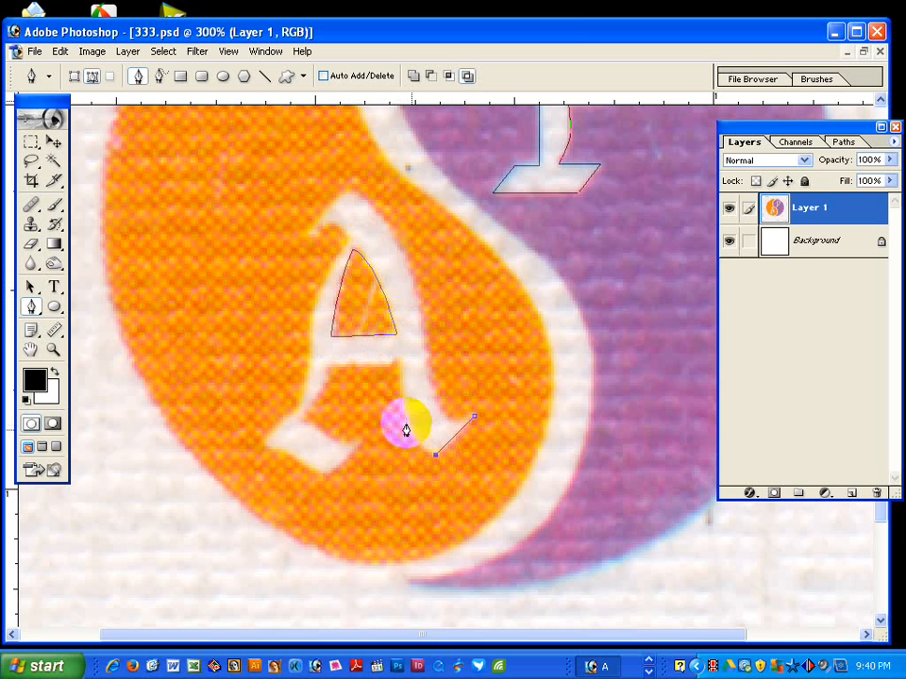
left_click(397, 356)
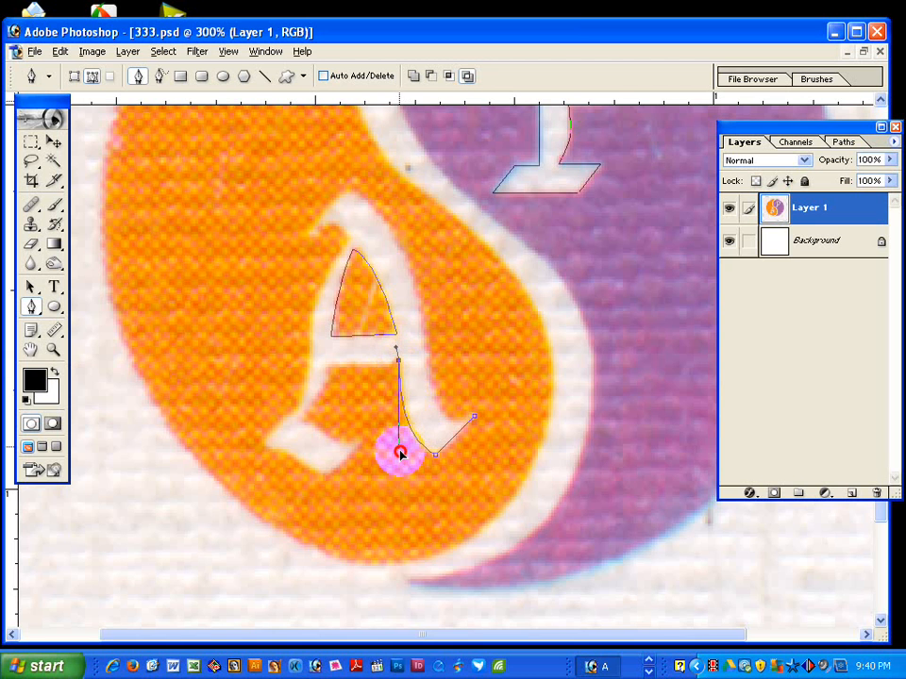
left_click_drag(401, 456, 394, 360)
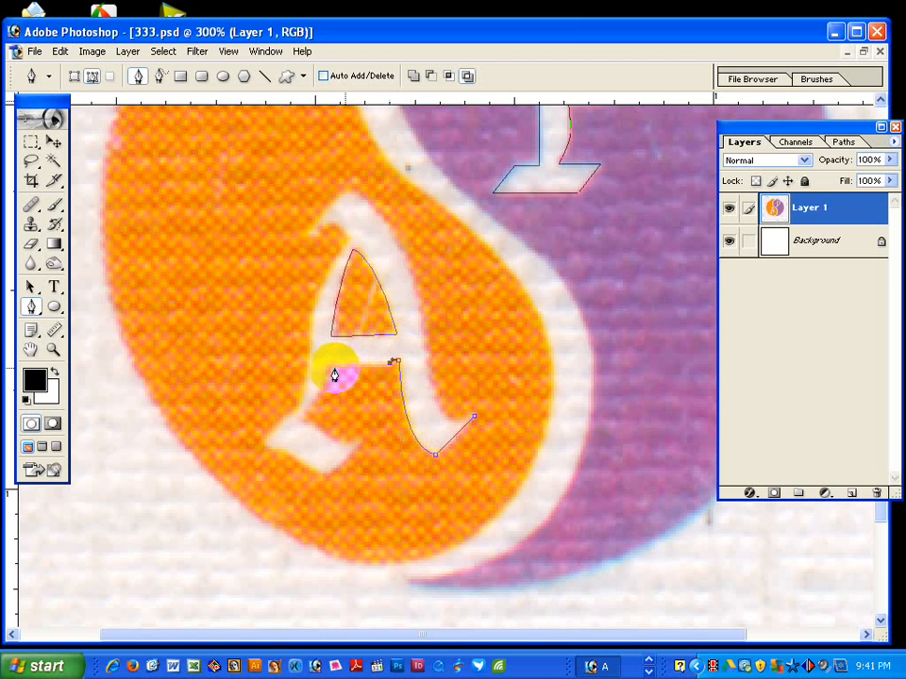
mouse_move(325, 368)
left_mouse_down()
mouse_move(318, 366)
mouse_move(328, 372)
left_mouse_up()
left_click_drag(297, 421, 274, 427)
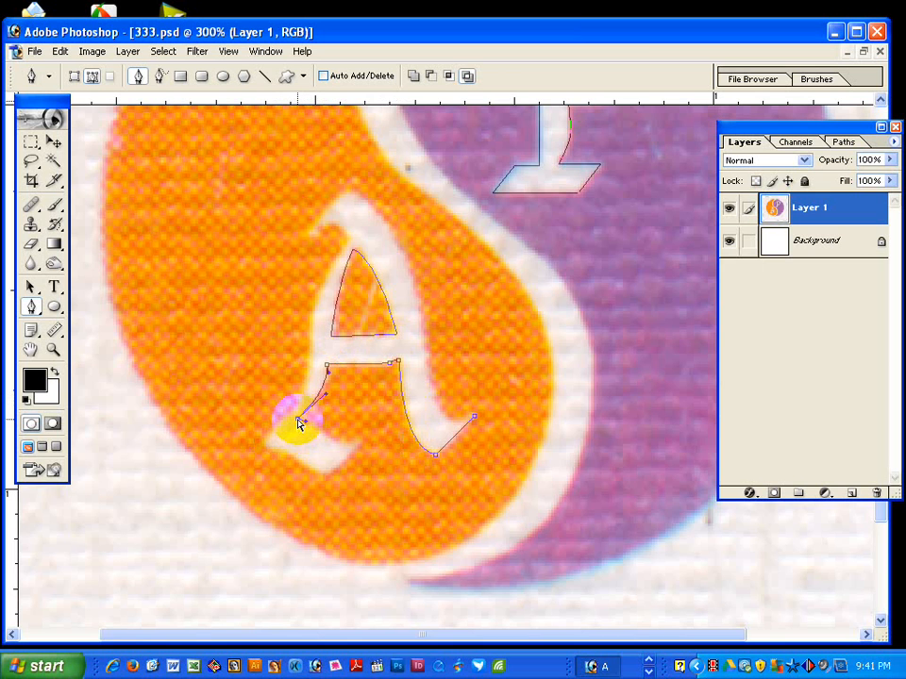
Trace the curved serif of the A's left foot around to its outer tip.
left_click_drag(298, 425, 334, 478)
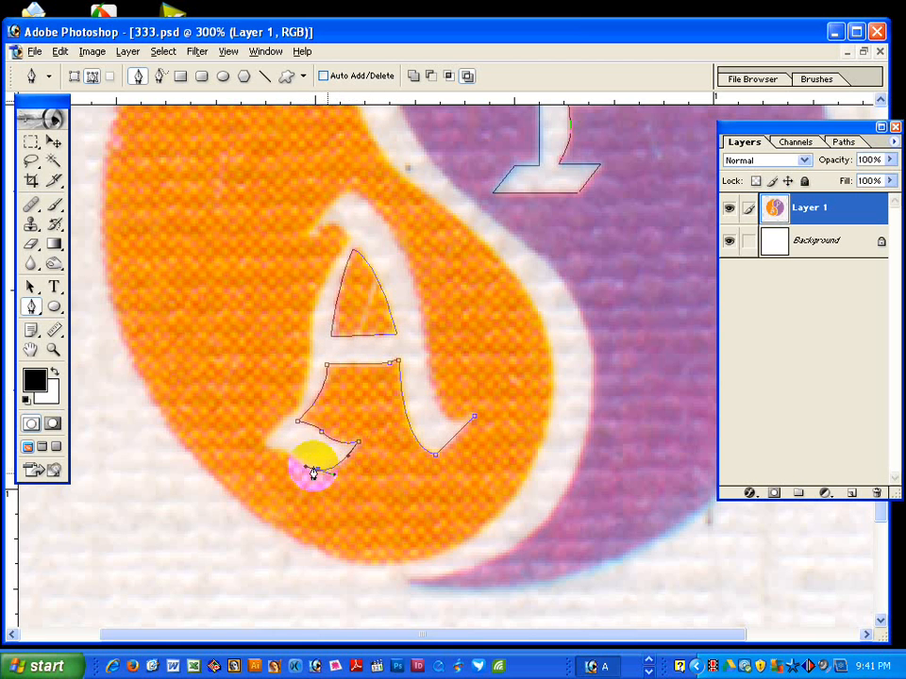
left_click_drag(265, 446, 299, 450)
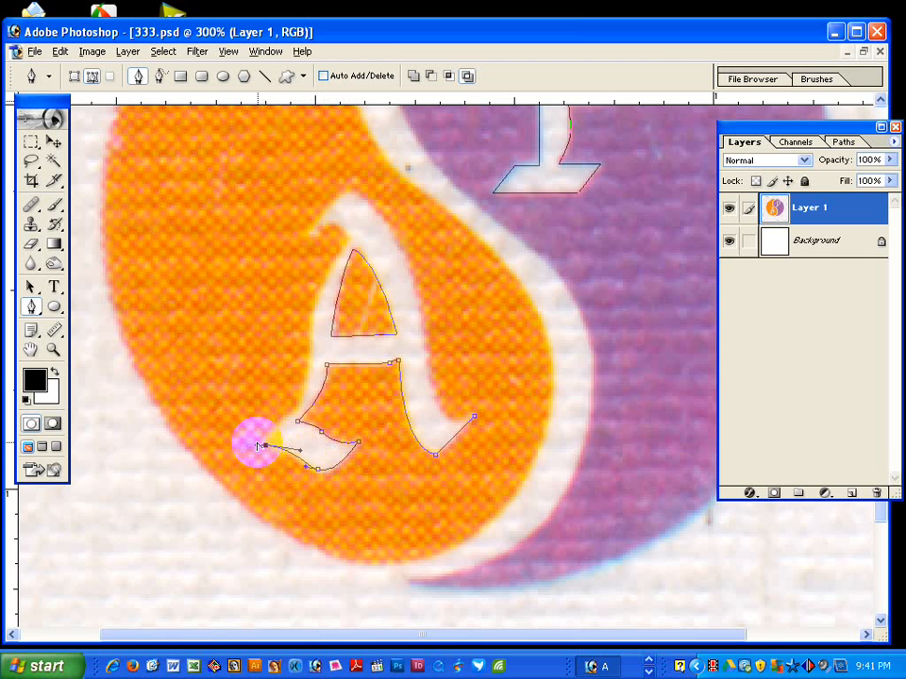
left_click(268, 446)
Trace the A's outer left edge from the foot up to the apex and adjust the curve handles to fit the letter.
left_click(304, 397)
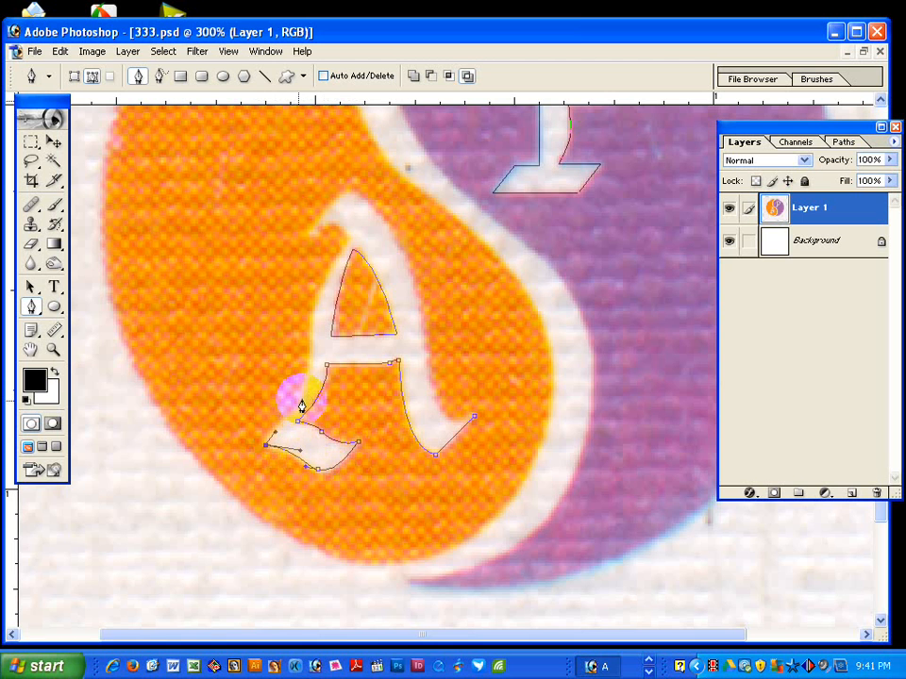
left_click_drag(304, 381, 300, 415)
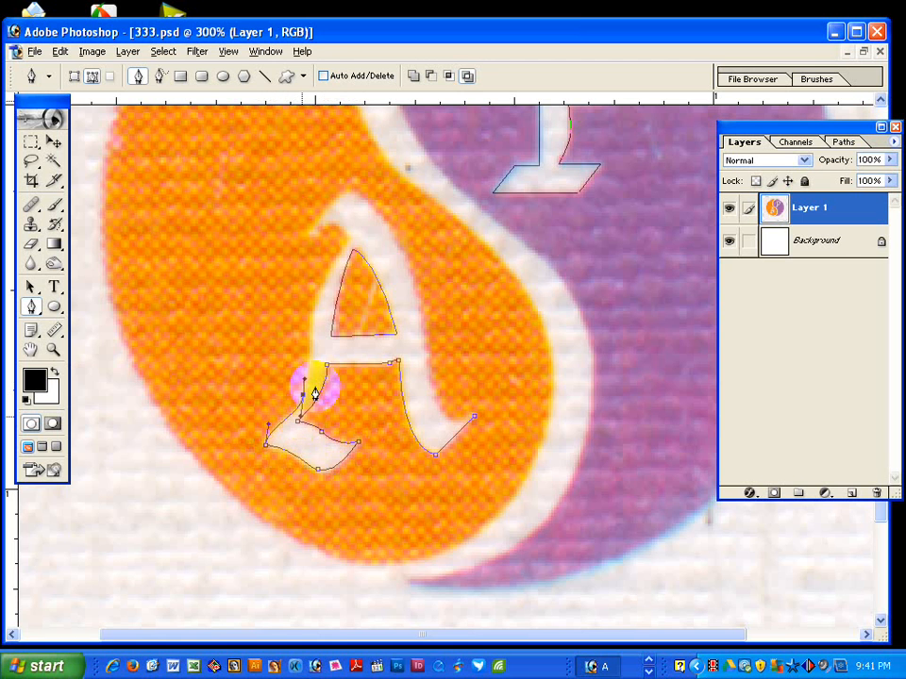
left_click(346, 251)
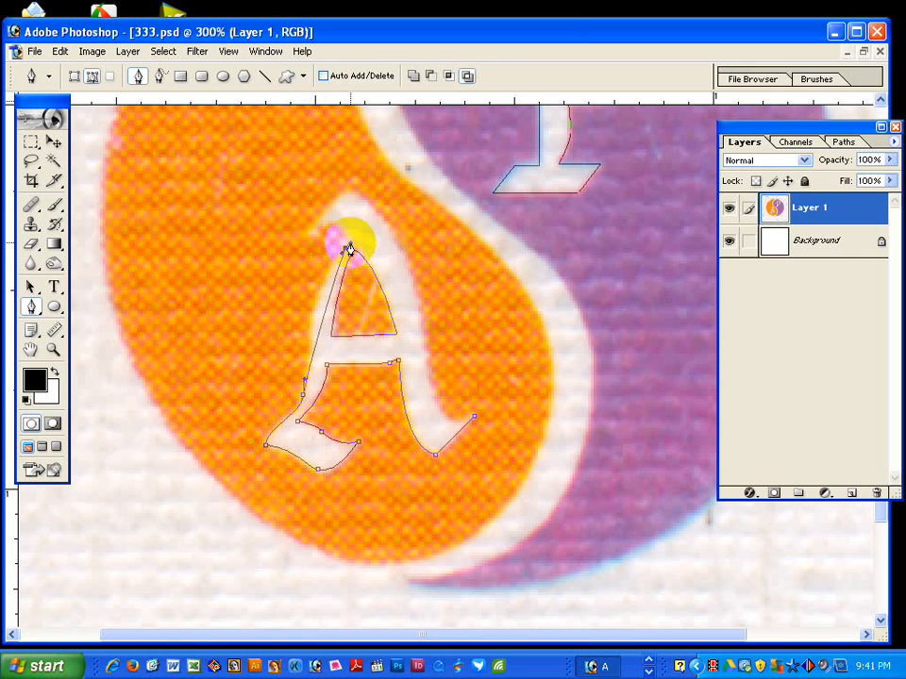
left_click_drag(343, 253, 303, 296)
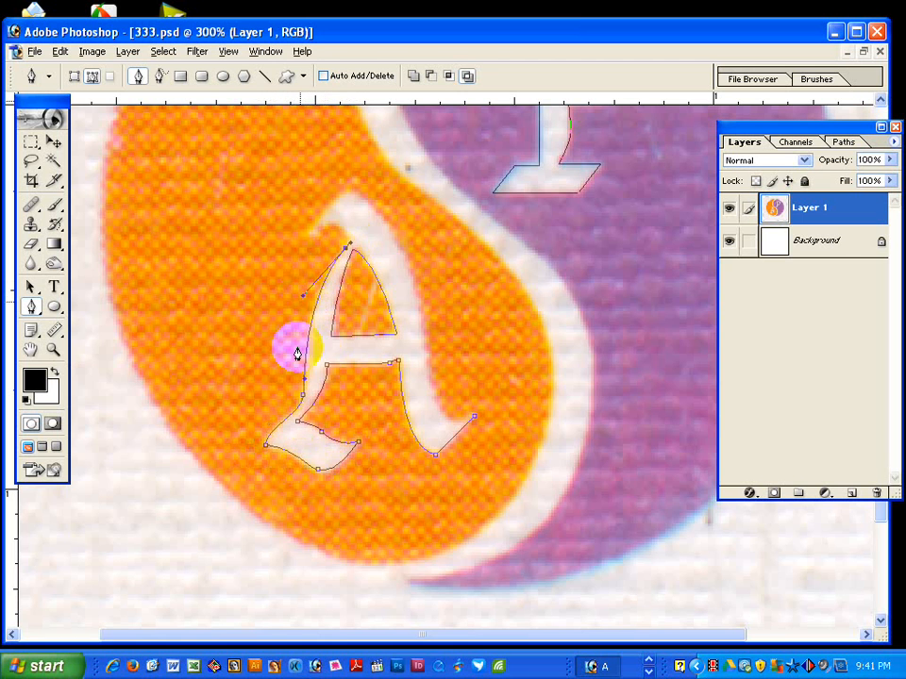
left_click_drag(306, 380, 313, 364)
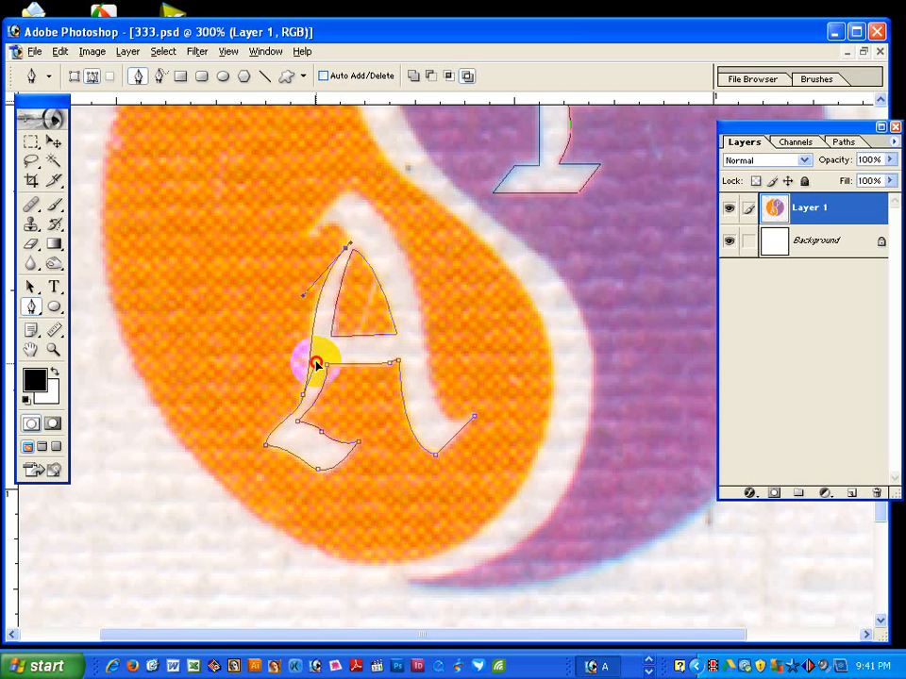
left_click_drag(303, 296, 297, 302)
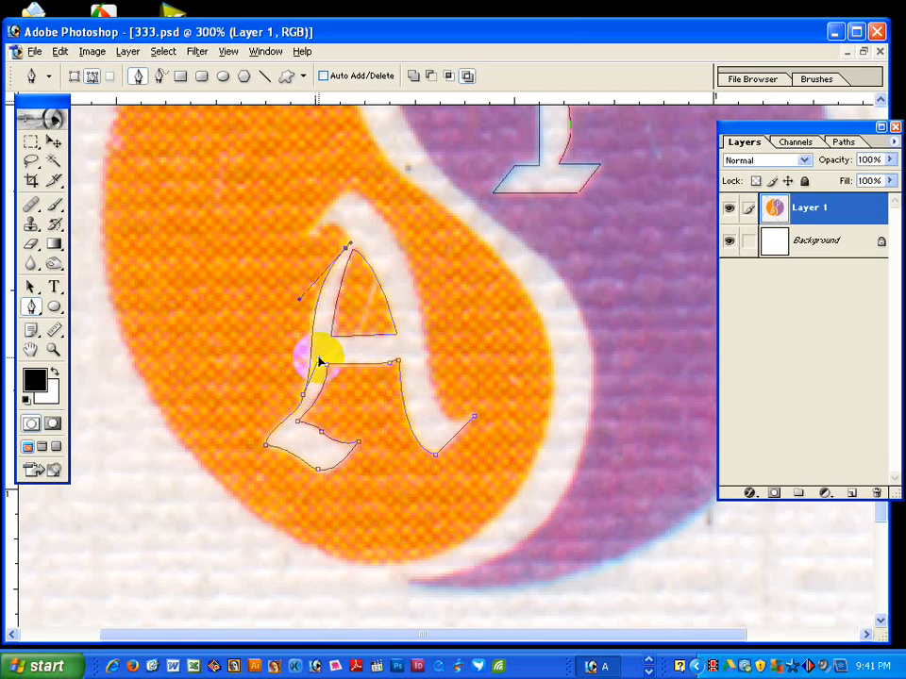
Trace the curved hook at the A's apex from the left stem to its tip and back up to the top, adjusting the handles.
left_click_drag(364, 299, 334, 340)
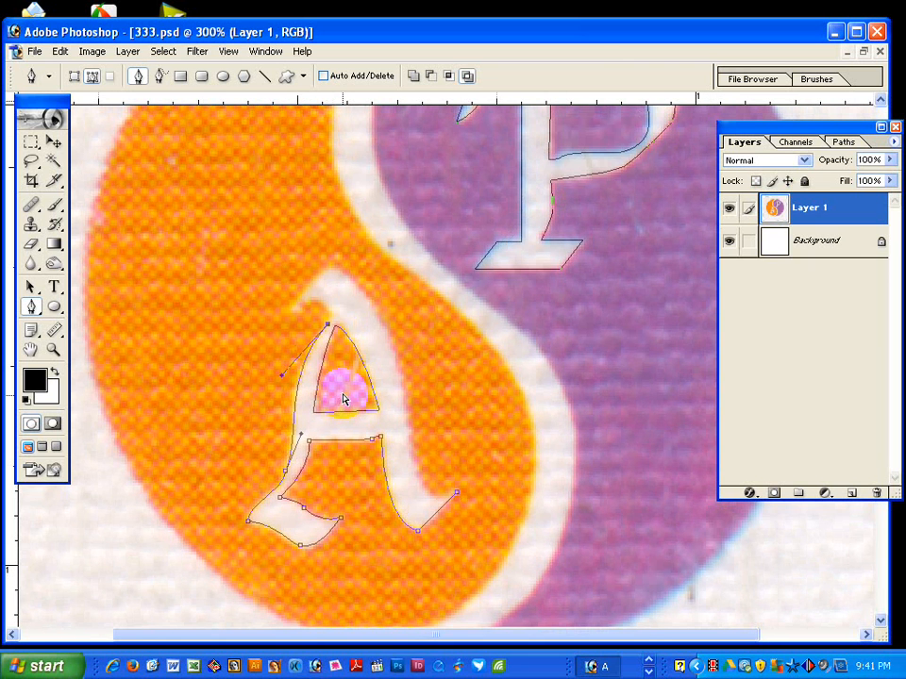
left_click_drag(327, 328, 312, 310)
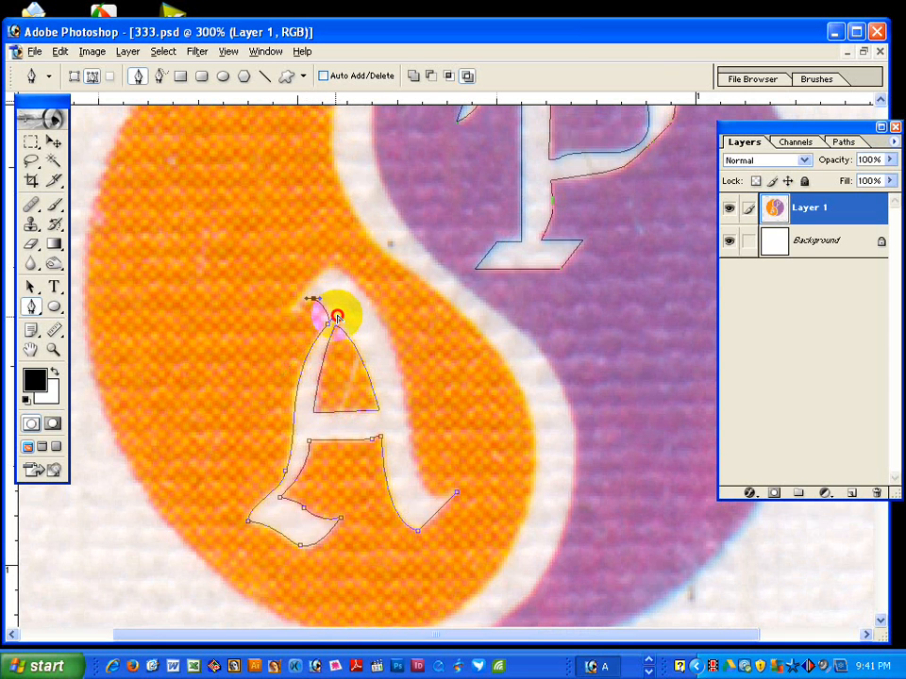
left_click(338, 314)
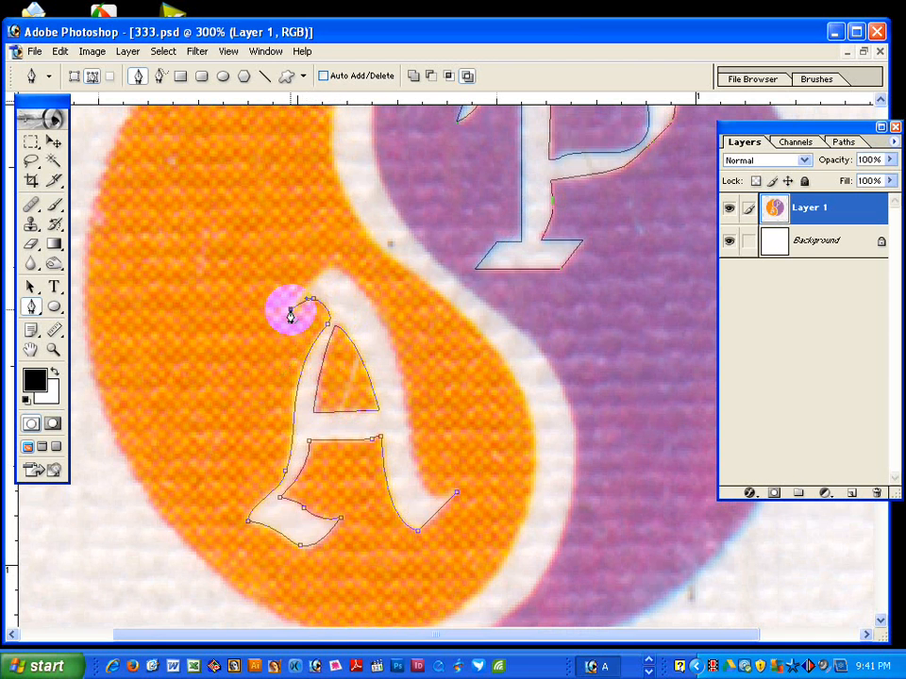
left_click_drag(289, 313, 328, 273)
left_click_drag(331, 275, 300, 290)
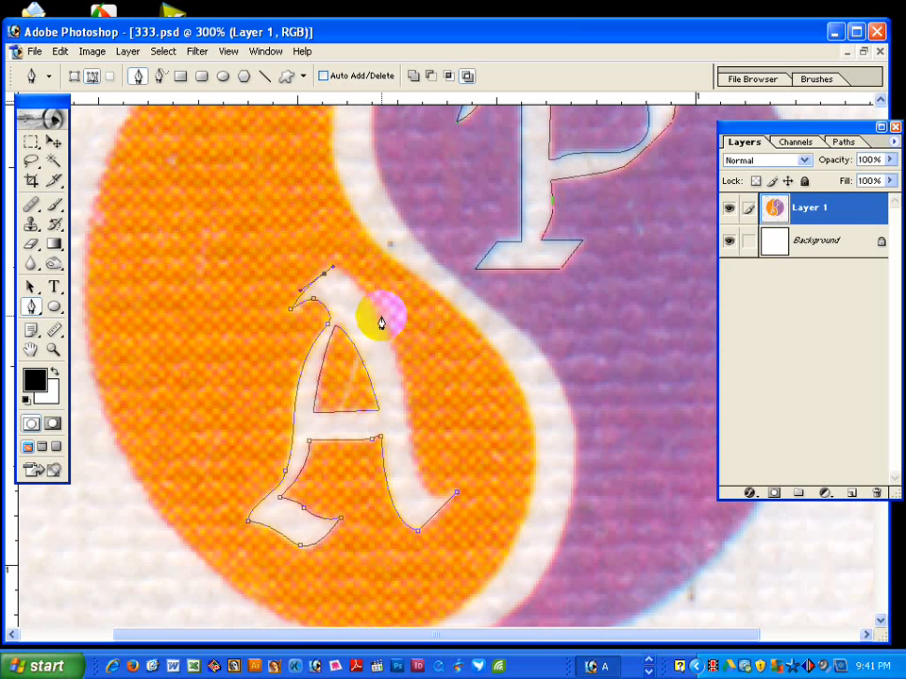
Trace the A's outer right edge down to the right foot, close the path, fit the foot curve and deselect the path.
mouse_move(382, 324)
left_mouse_down()
mouse_move(350, 271)
mouse_move(388, 335)
left_mouse_up()
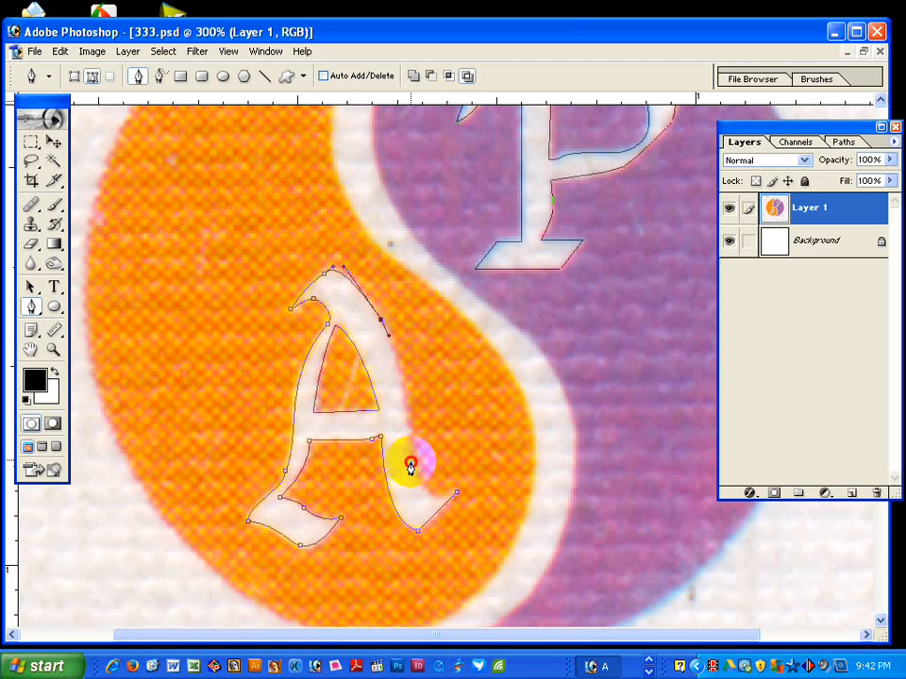
left_click_drag(411, 467, 409, 408)
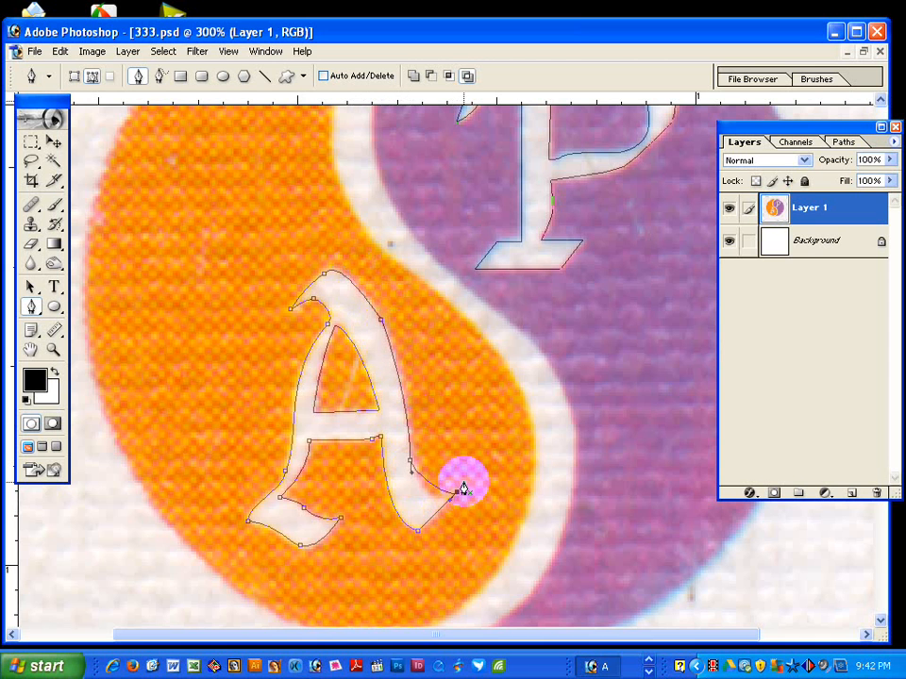
mouse_move(463, 482)
left_mouse_down()
mouse_move(423, 515)
mouse_move(445, 510)
mouse_move(427, 481)
mouse_move(422, 514)
left_mouse_up()
left_click(415, 473, "ctrl")
left_click(411, 471)
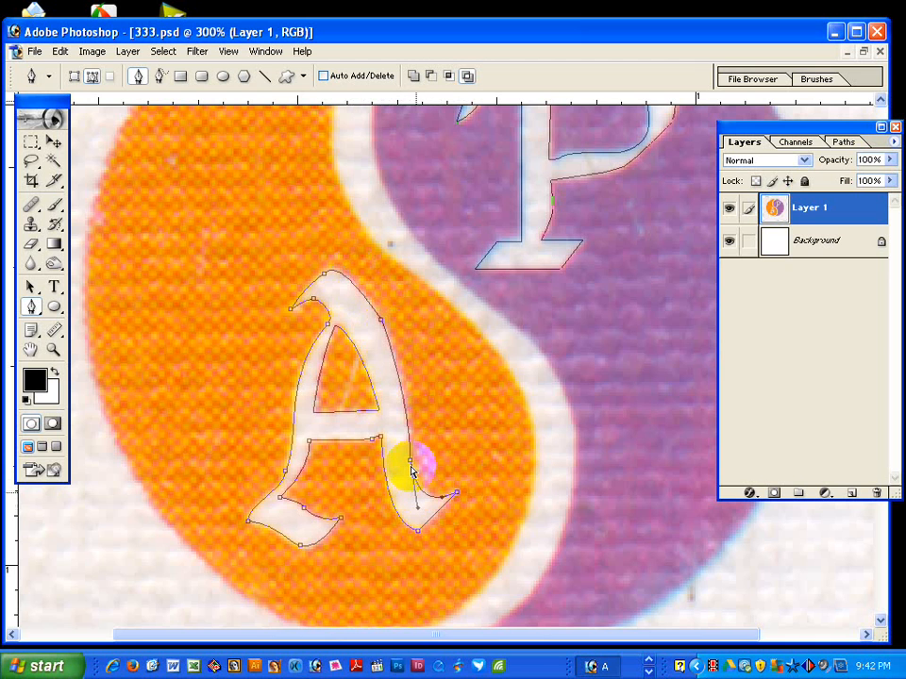
left_click(441, 411)
left_click(445, 350)
Start an open path beyond the purple half's upper right edge and trace over its top and down to the S band's middle.
left_click(444, 350, "alt")
left_click(451, 343, "alt")
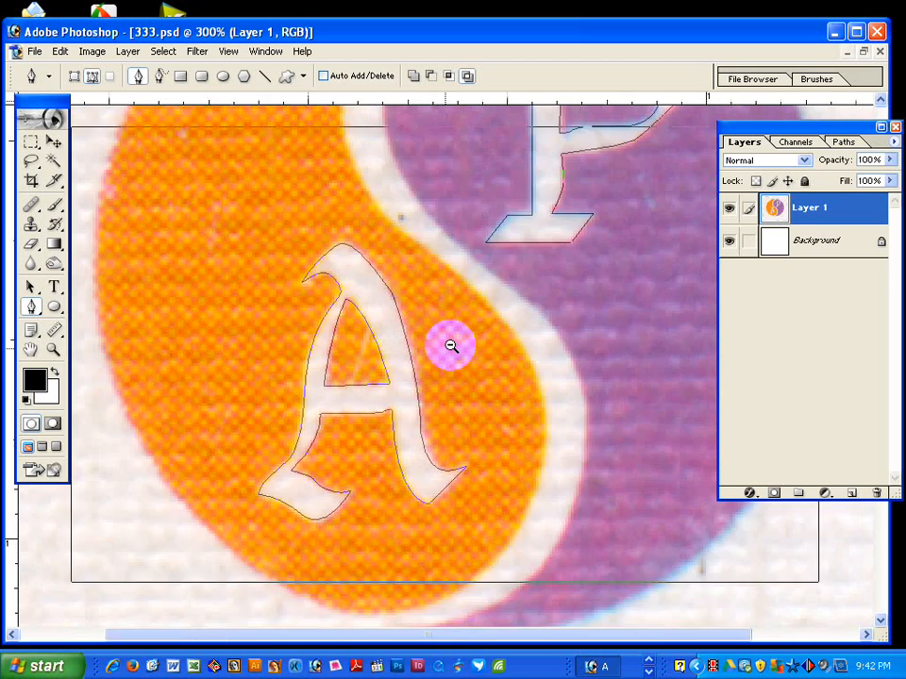
key("ctrl+alt+0")
left_click(430, 384)
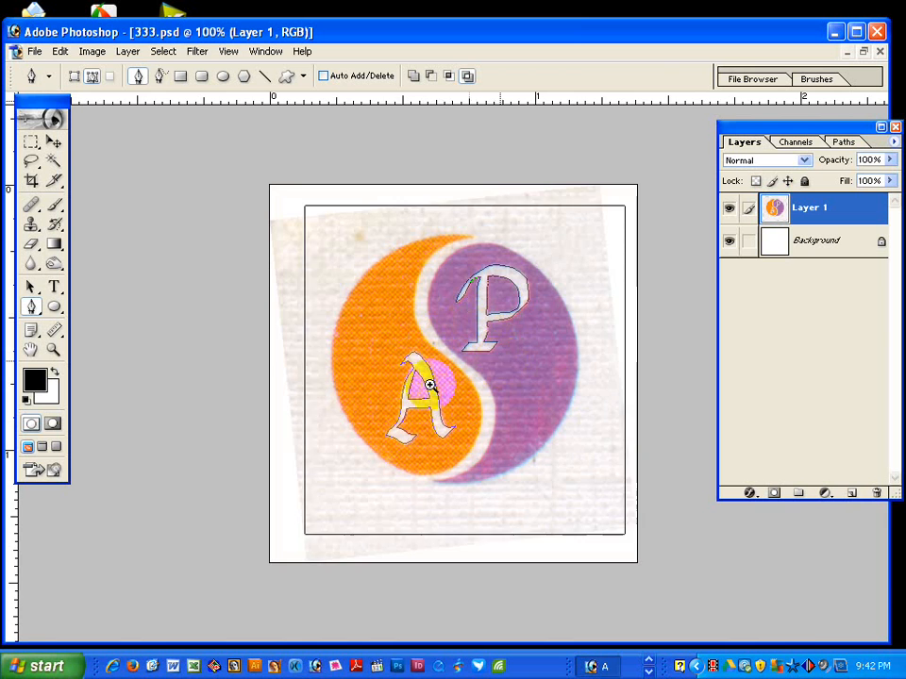
scroll(453, 300, "up", 3)
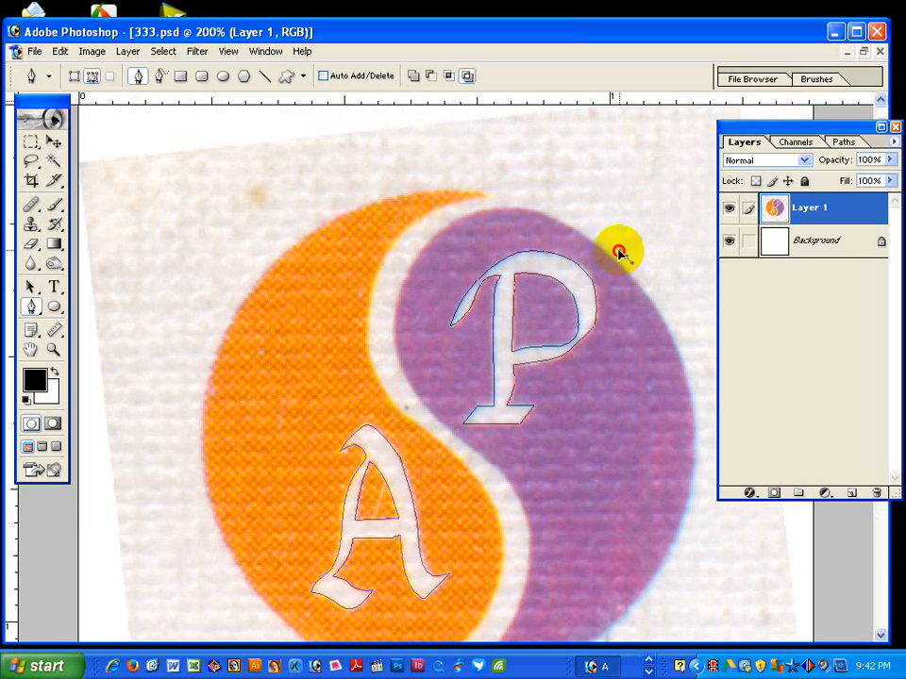
left_click_drag(615, 246, 612, 243)
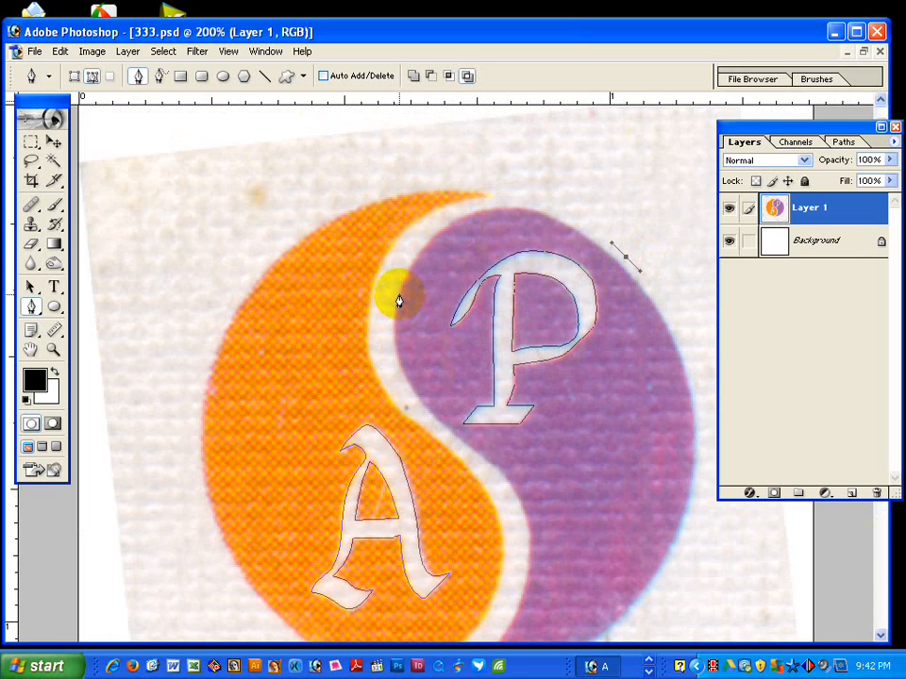
left_click_drag(411, 272, 479, 151)
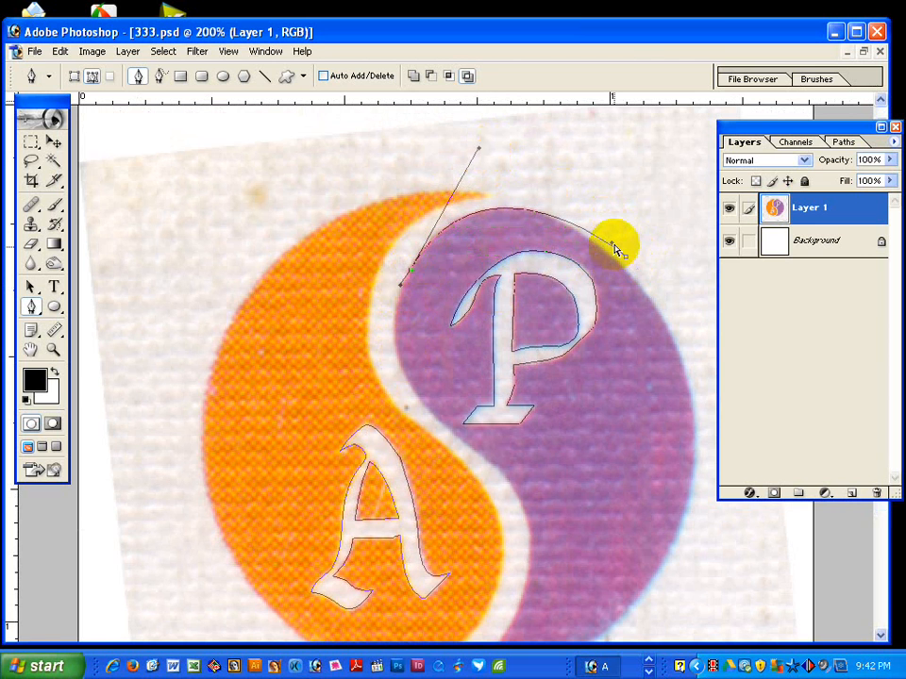
left_click_drag(626, 257, 628, 263)
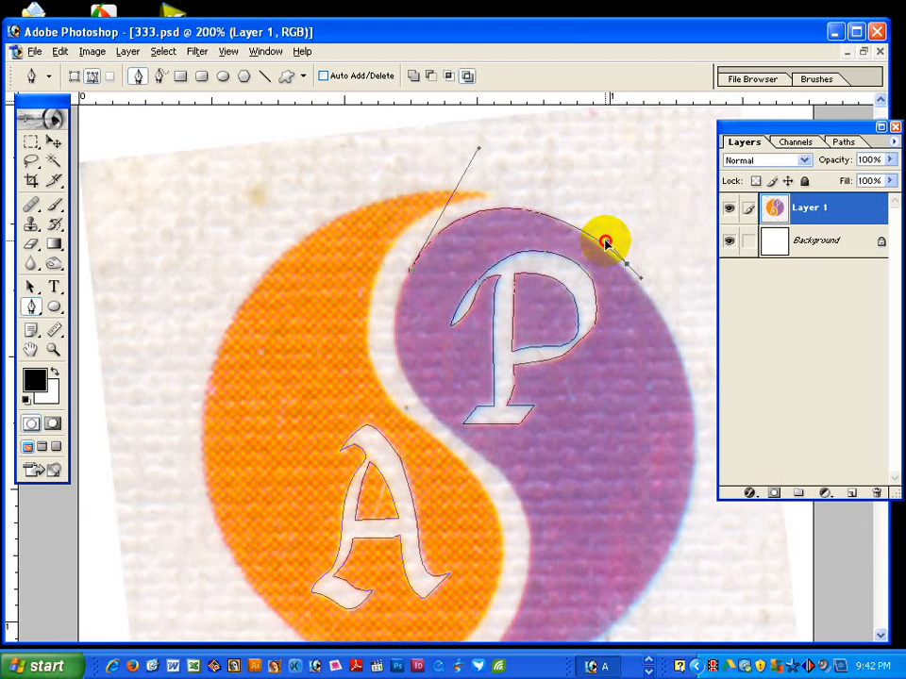
scroll(519, 340, "down", 2)
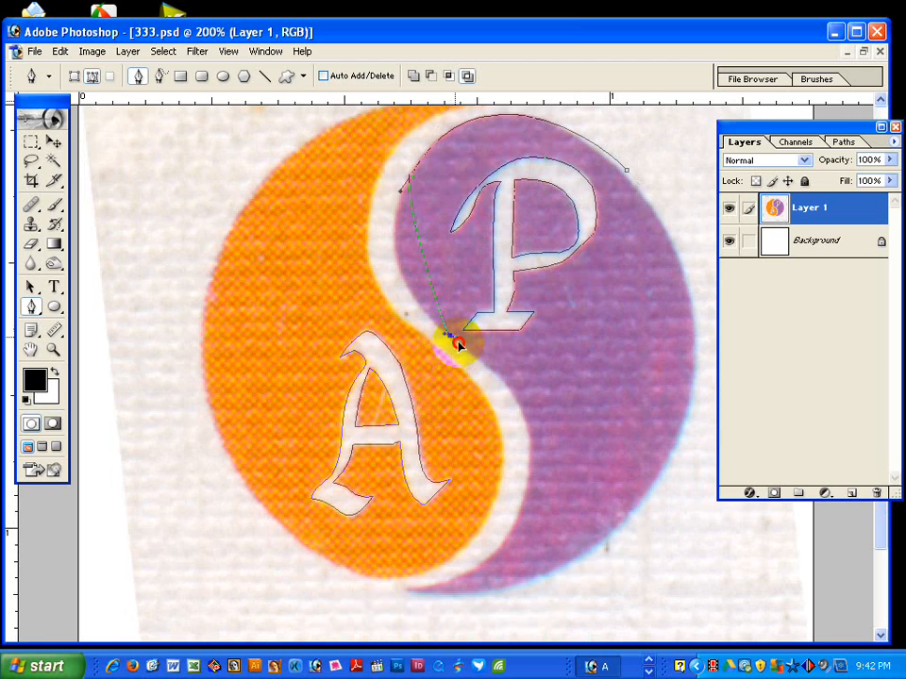
left_click_drag(441, 335, 368, 275)
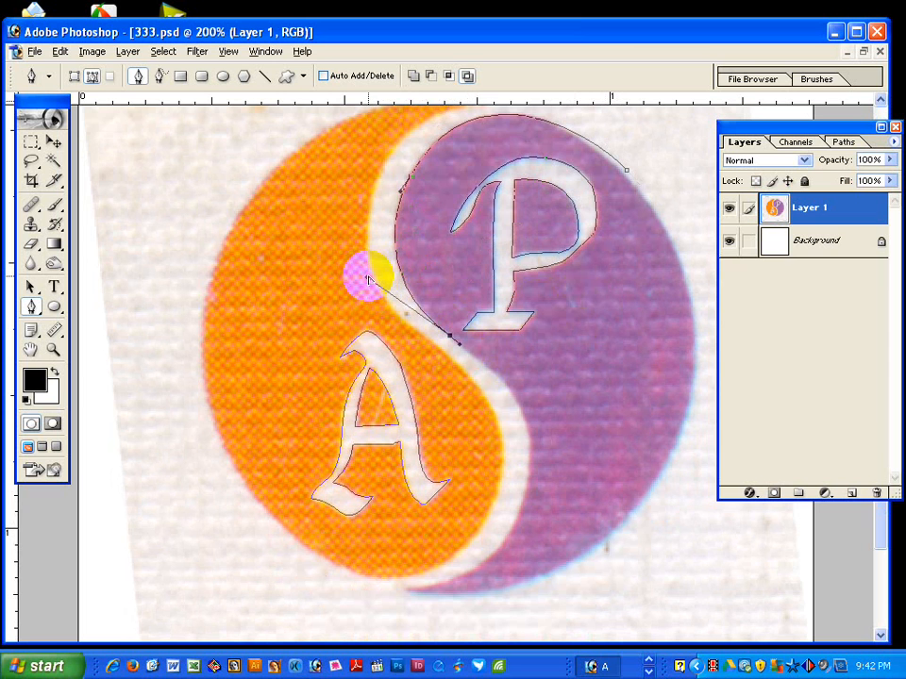
Continue the path along the purple side of the S band's lower curve, end it beyond the circle's lower left edge, and deselect it.
left_click(528, 469)
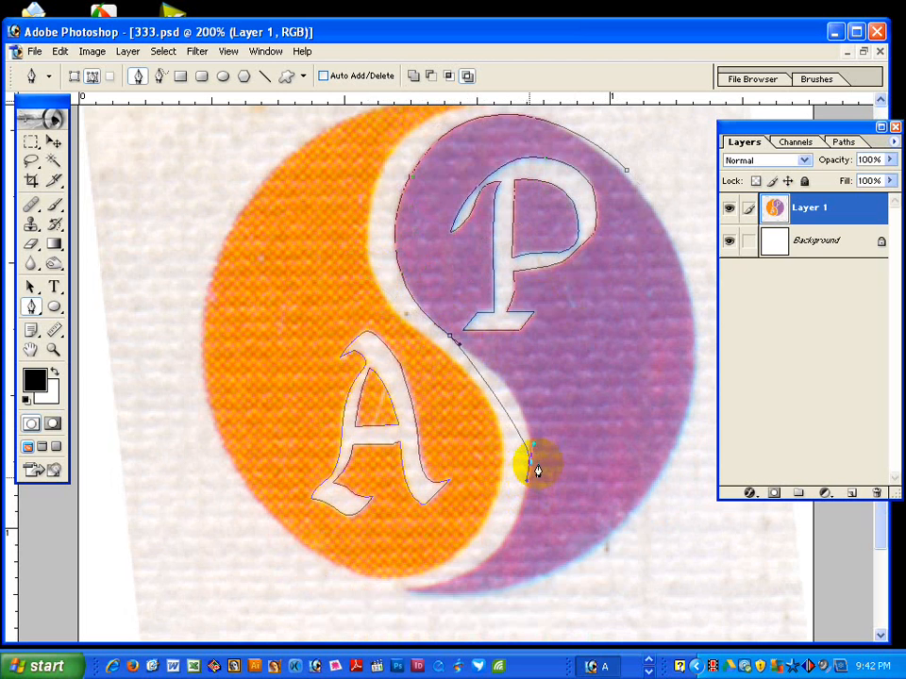
left_click_drag(534, 439, 536, 400)
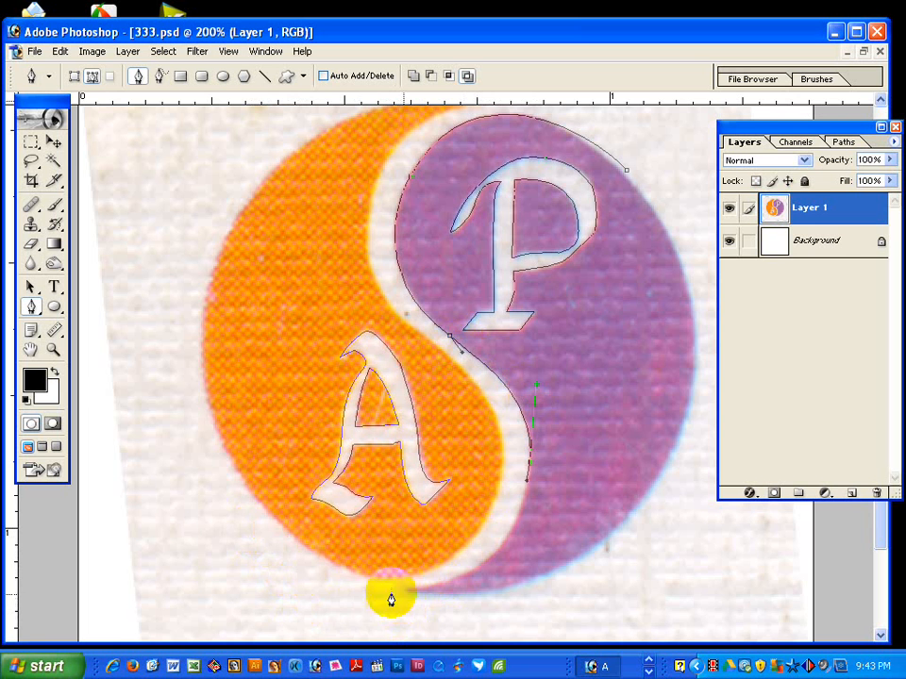
left_click_drag(257, 522, 275, 533)
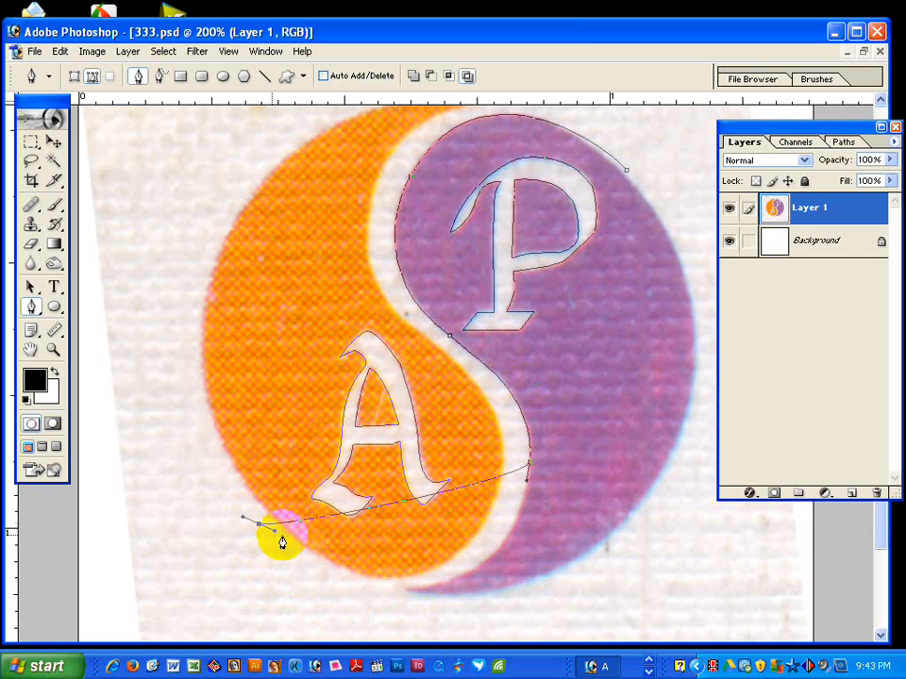
left_click_drag(526, 491, 526, 596)
scroll(586, 539, "down", 2)
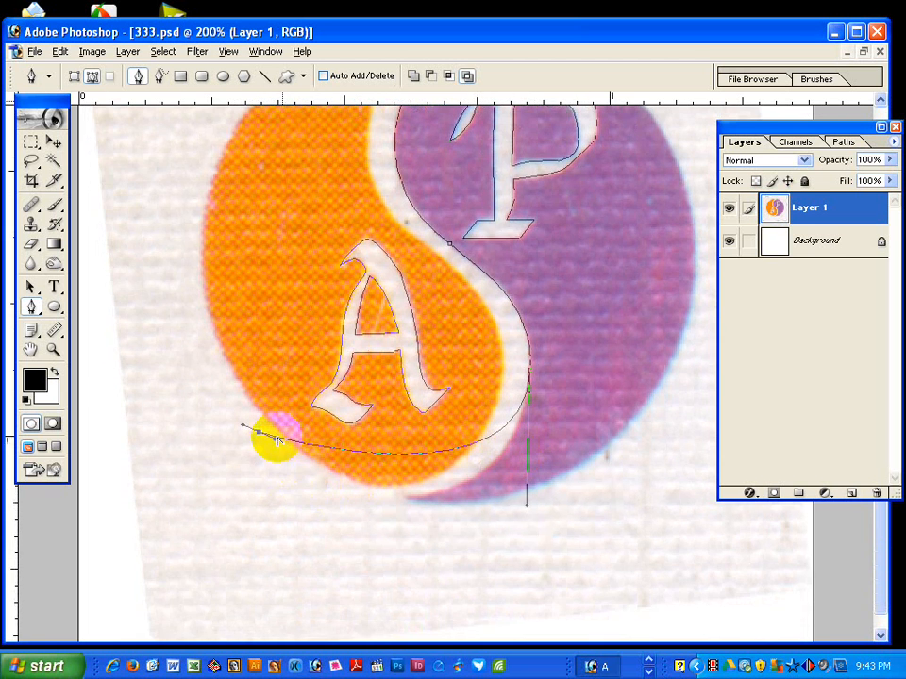
left_click_drag(279, 443, 345, 542)
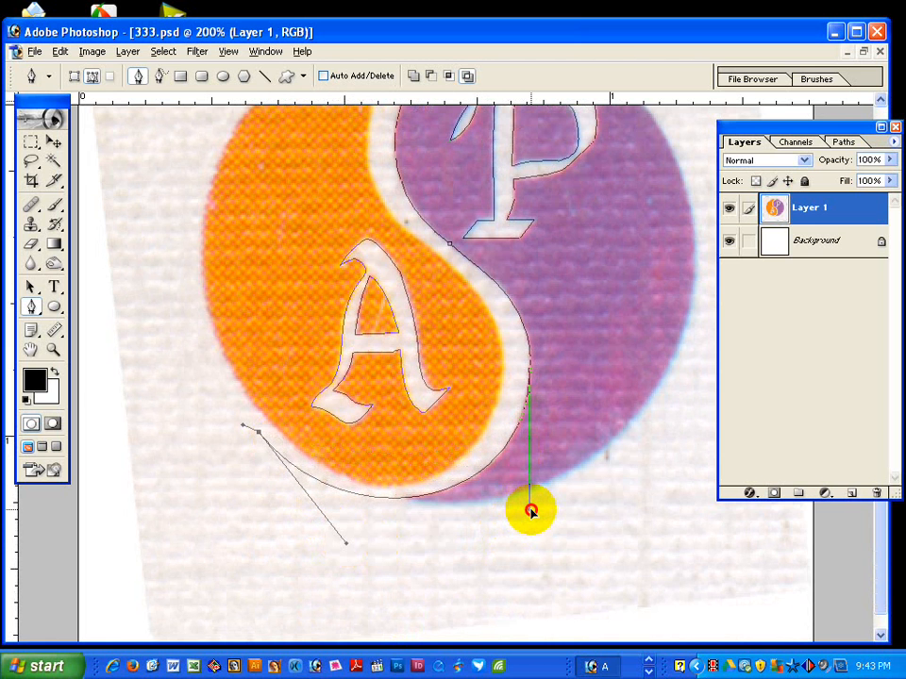
left_click(451, 574, "ctrl")
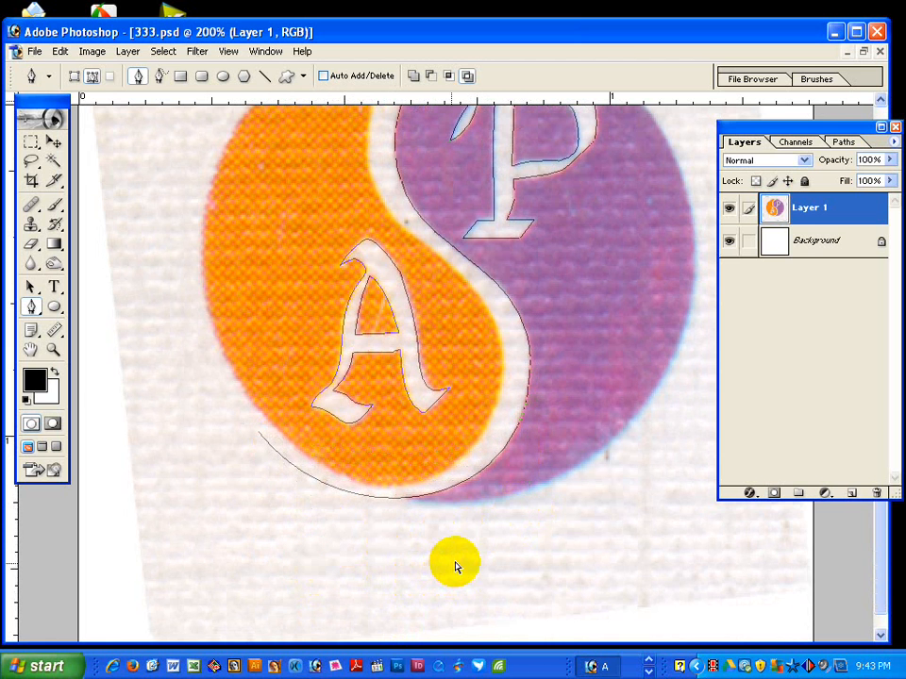
Start a second open path above the circle's upper right edge and trace the S band's orange side down to its middle.
scroll(444, 330, "up", 5)
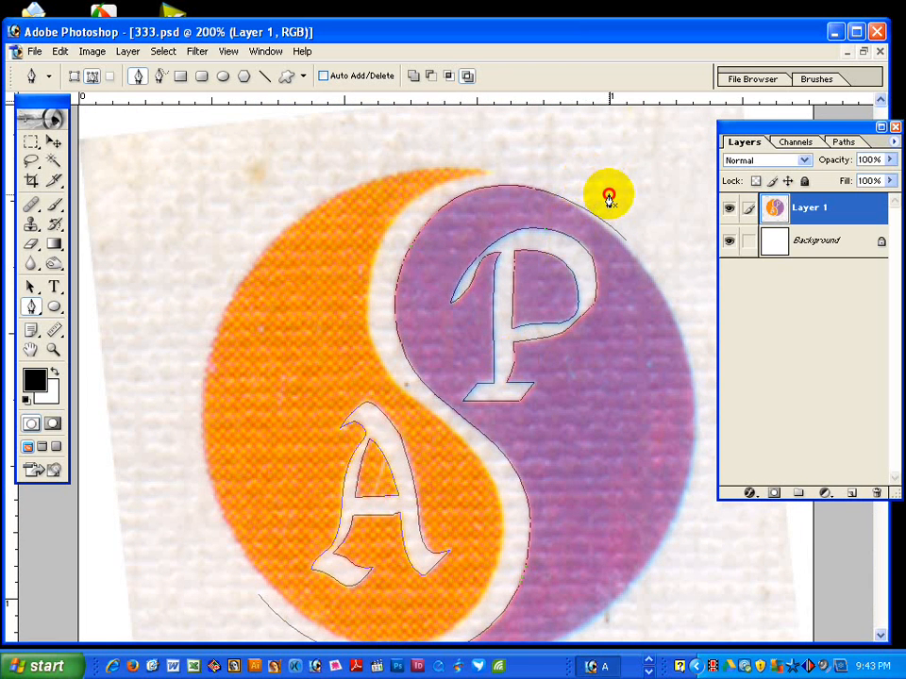
left_click_drag(609, 199, 569, 176)
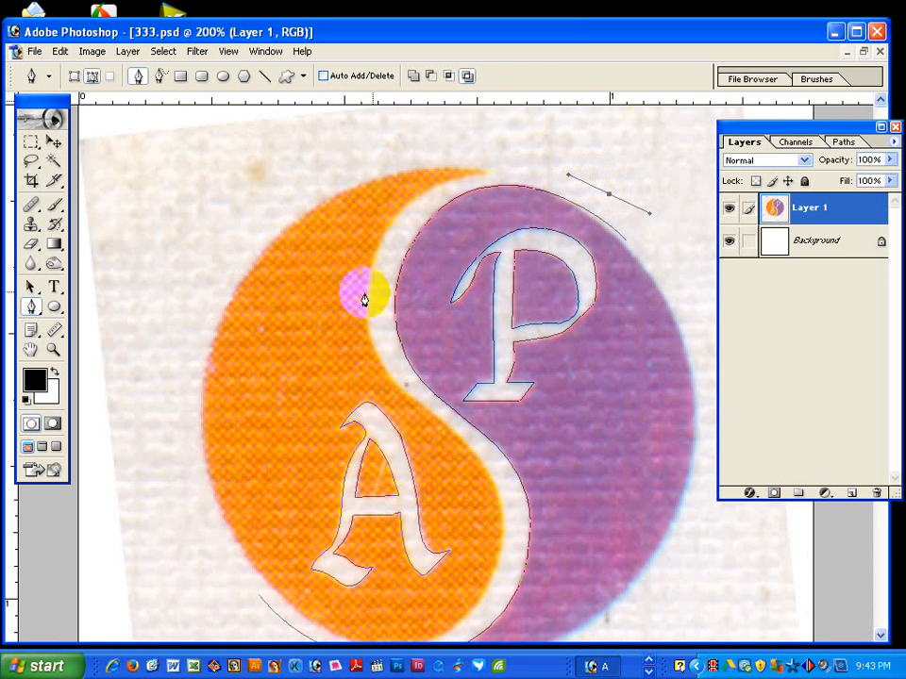
left_click_drag(364, 303, 376, 130)
scroll(435, 376, "down", 3)
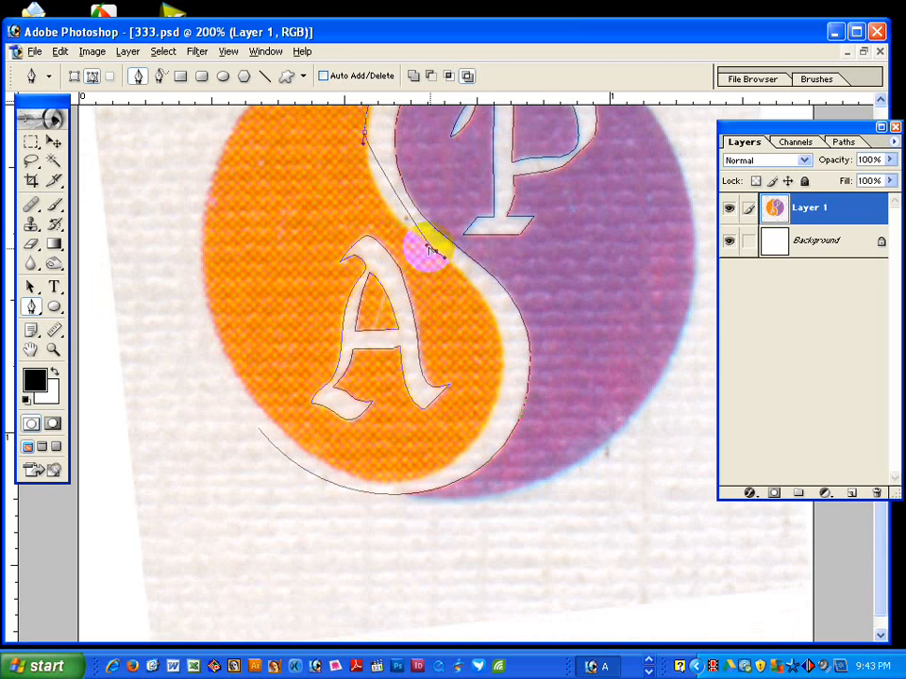
left_click_drag(430, 248, 361, 215)
Continue the second path around the orange half's lower right and bottom edges, end it outside the circle's lower left, and deselect it.
left_click(480, 440)
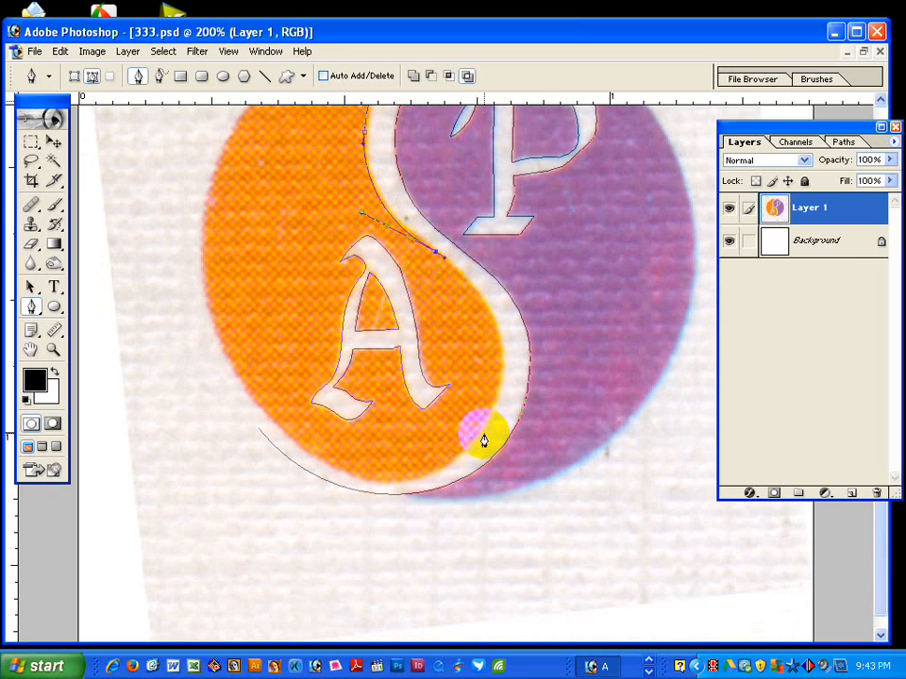
left_click_drag(479, 436, 542, 338)
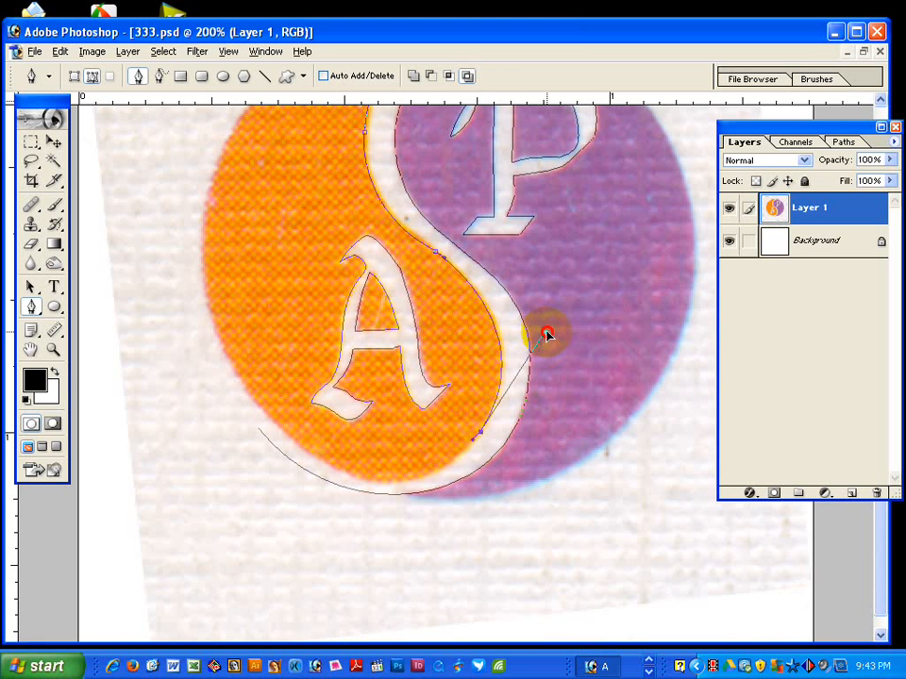
left_click_drag(234, 388, 213, 370)
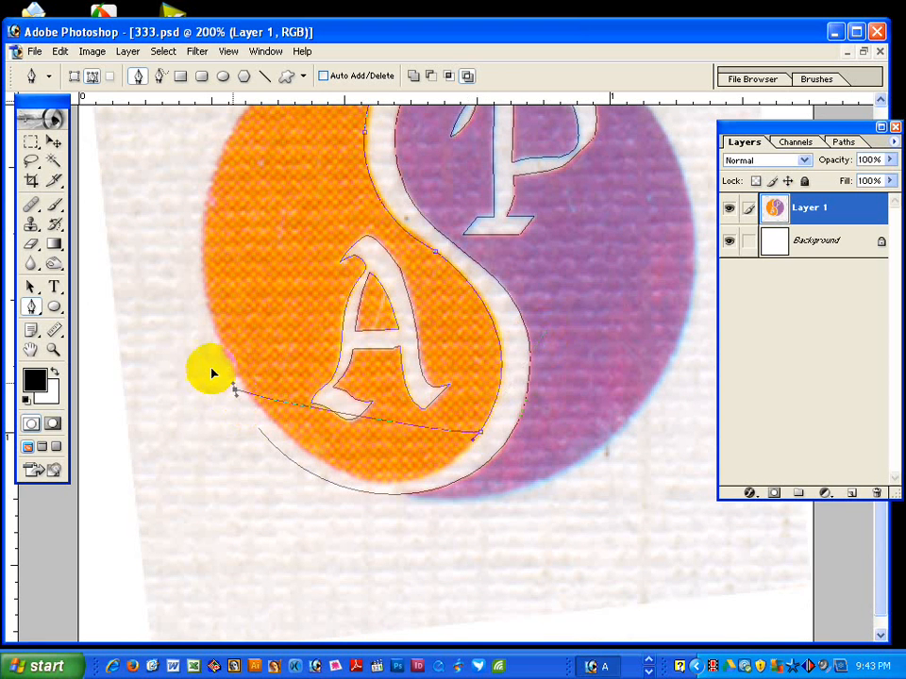
left_click_drag(244, 414, 391, 563)
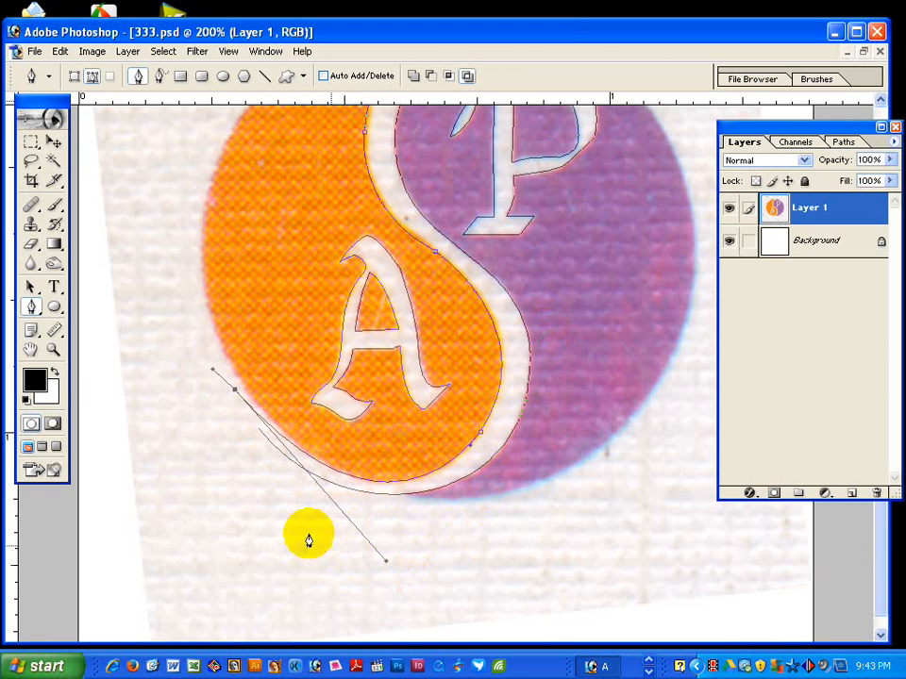
left_click(377, 526, "ctrl")
Review the full set of traced paths over the whole logo by selecting them all together, and deselect them.
key("ctrl+minus")
key("ctrl+minus")
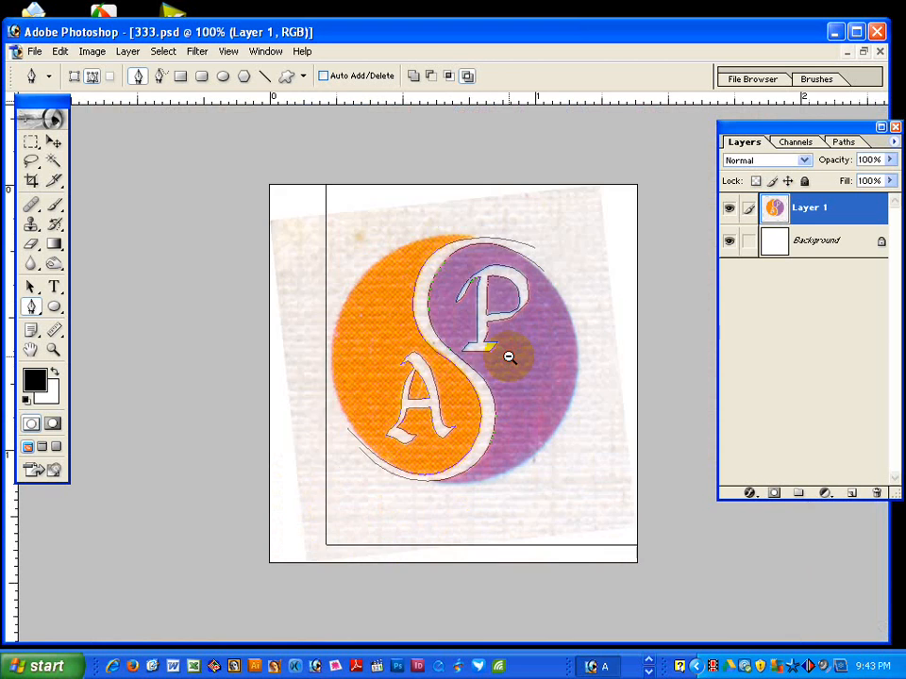
left_click_drag(651, 541, 656, 556)
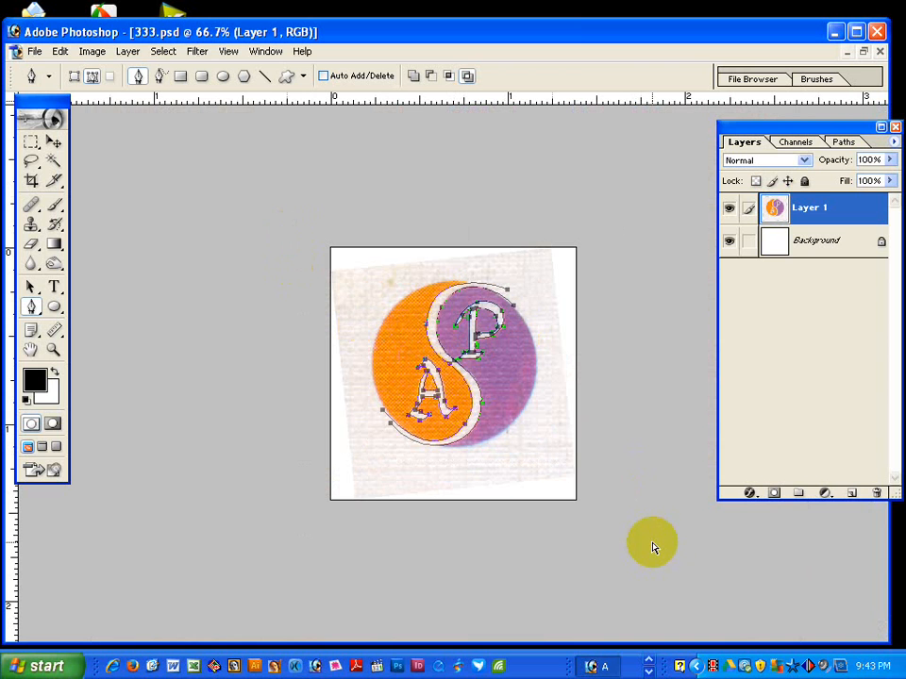
left_click(539, 545, "ctrl")
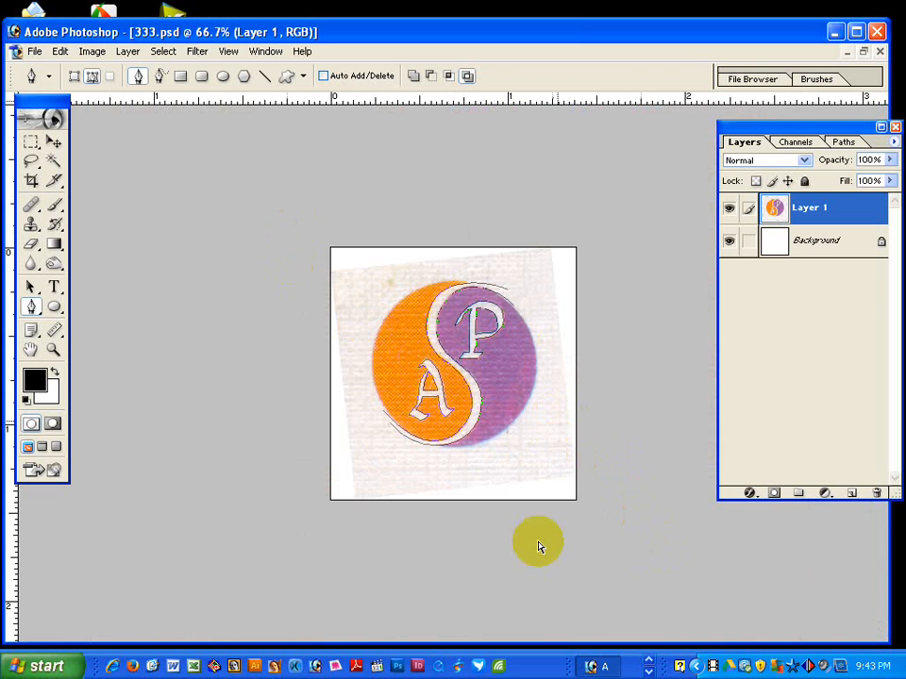
Switch to Adobe Illustrator and place the file 333 from the Desktop as a linked image in Untitled art 1.
left_click(601, 670)
left_click(598, 666)
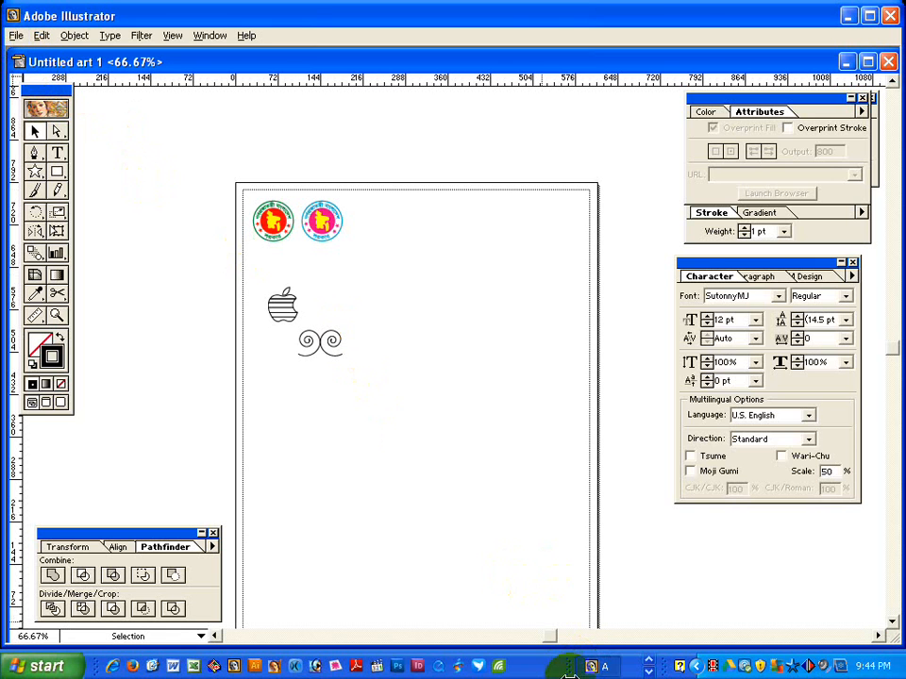
left_click(16, 38)
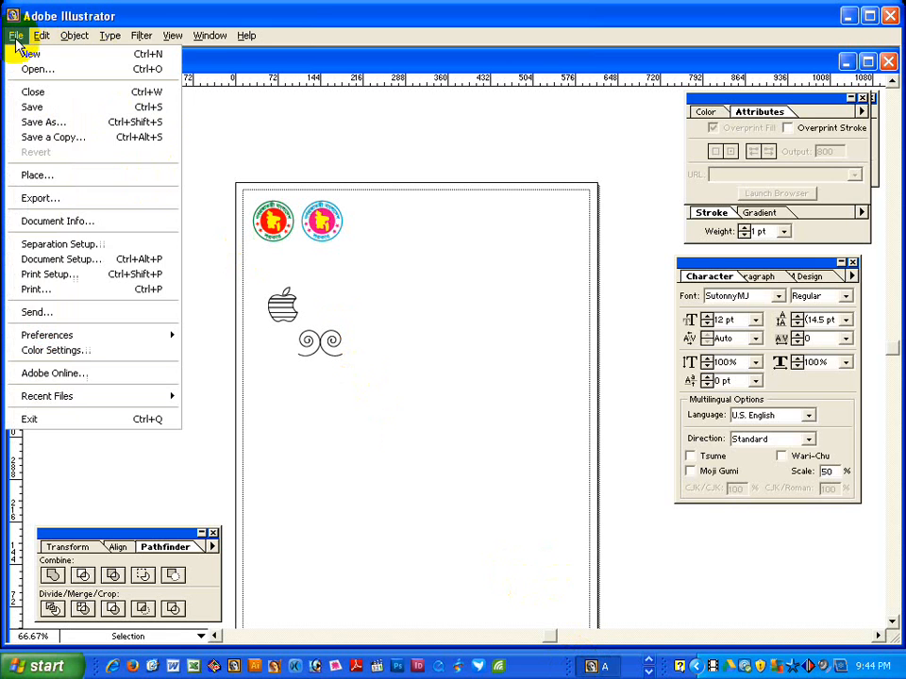
left_click(56, 177)
left_click(135, 140)
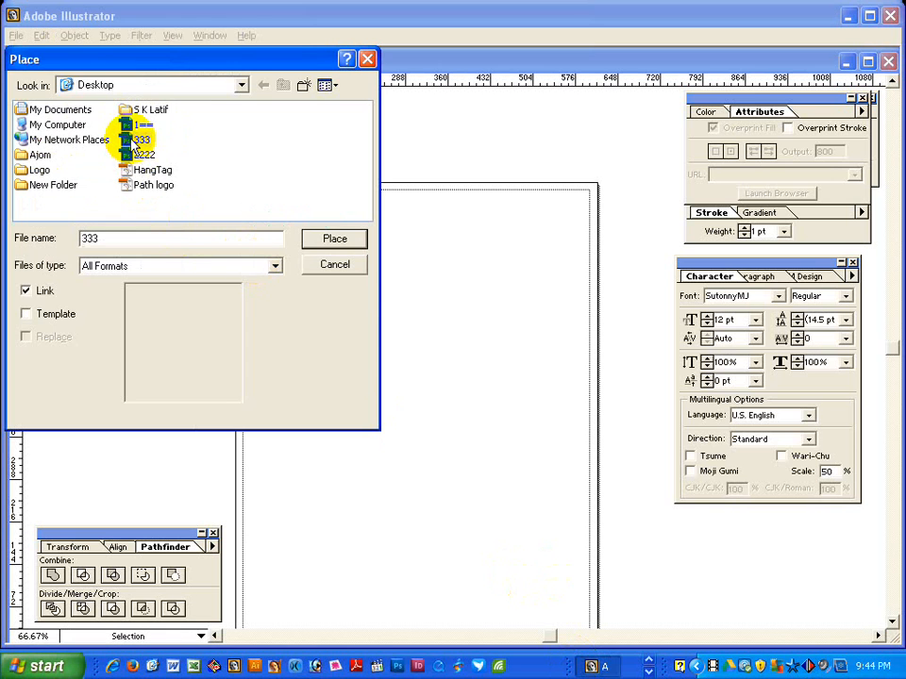
left_click(336, 240)
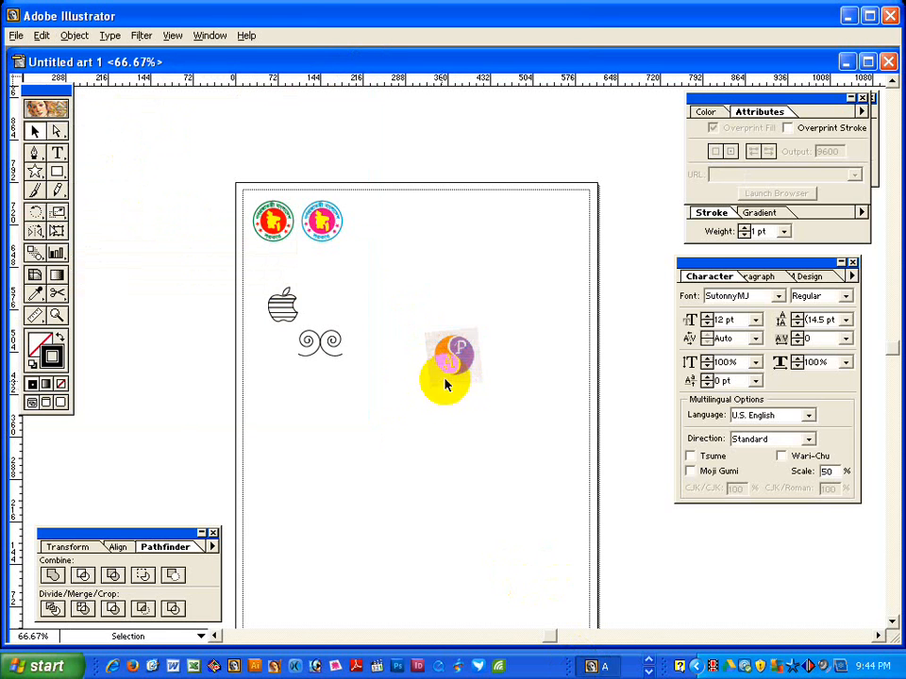
Bring the traced letter and divider paths in over the placed logo image and give them a 1 pt black stroke.
key("z")
left_click_drag(405, 313, 540, 422)
left_click_drag(203, 183, 534, 486)
key("ctrl+a")
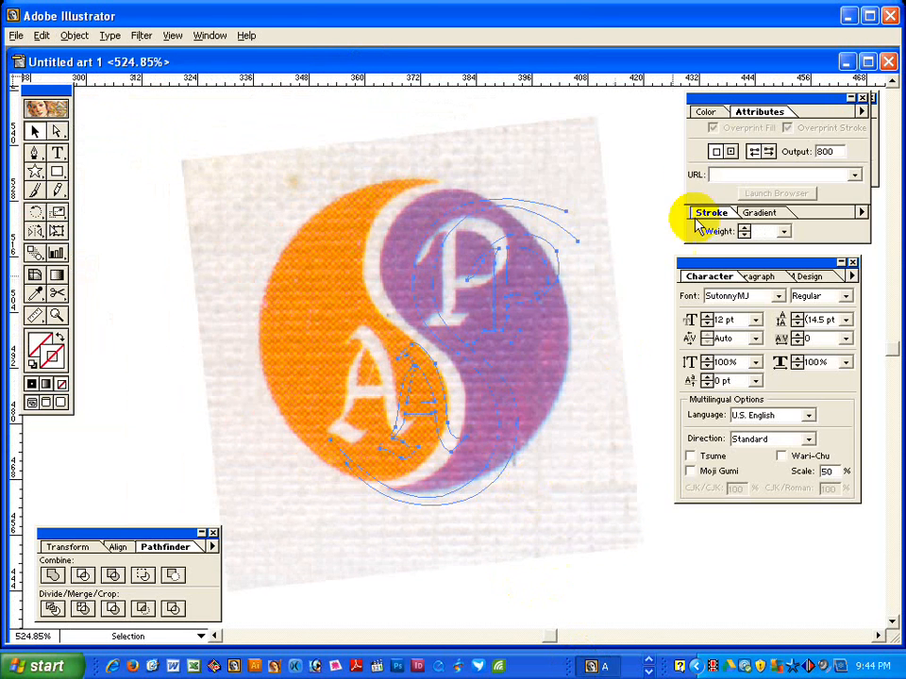
left_click(703, 112)
left_click(708, 170)
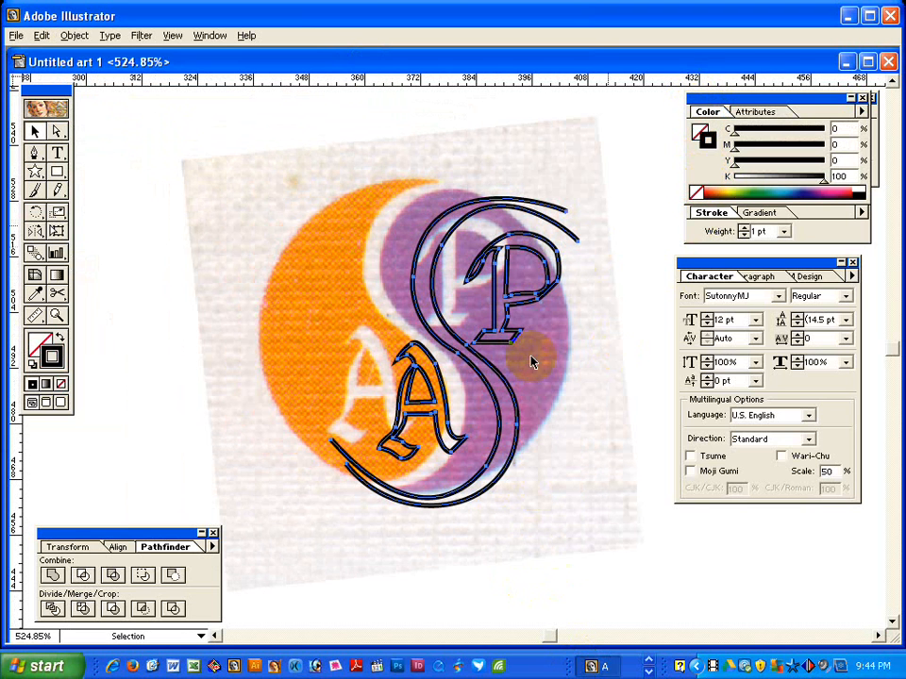
Move the traced paths onto the matching letters and S band of the placed image and set their stroke weight to 0.2 pt.
left_click(496, 416)
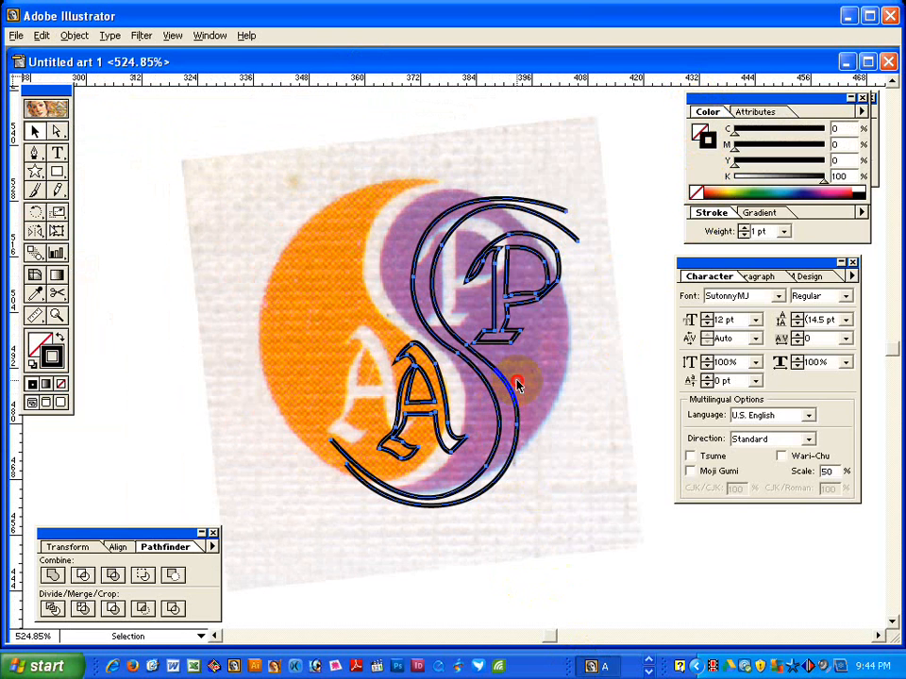
left_click(488, 330)
left_click_drag(491, 335, 440, 313)
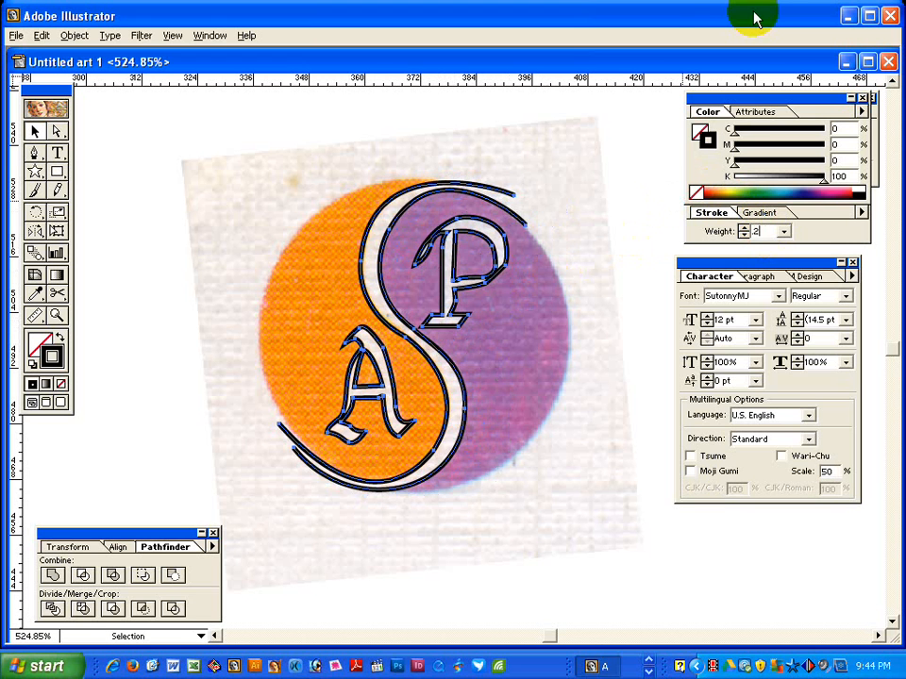
key("Return")
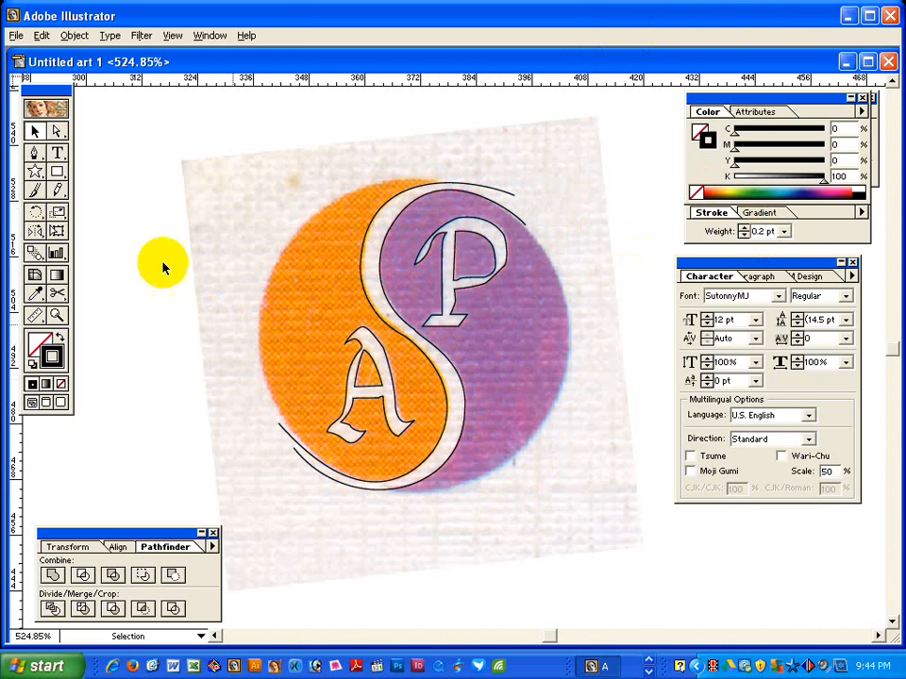
Draw an unfilled circle from the logo's centre with the Ellipse tool and shift it to match the outer edge of the logo.
mouse_move(35, 171)
left_mouse_down()
mouse_move(57, 175)
mouse_move(38, 173)
left_mouse_up()
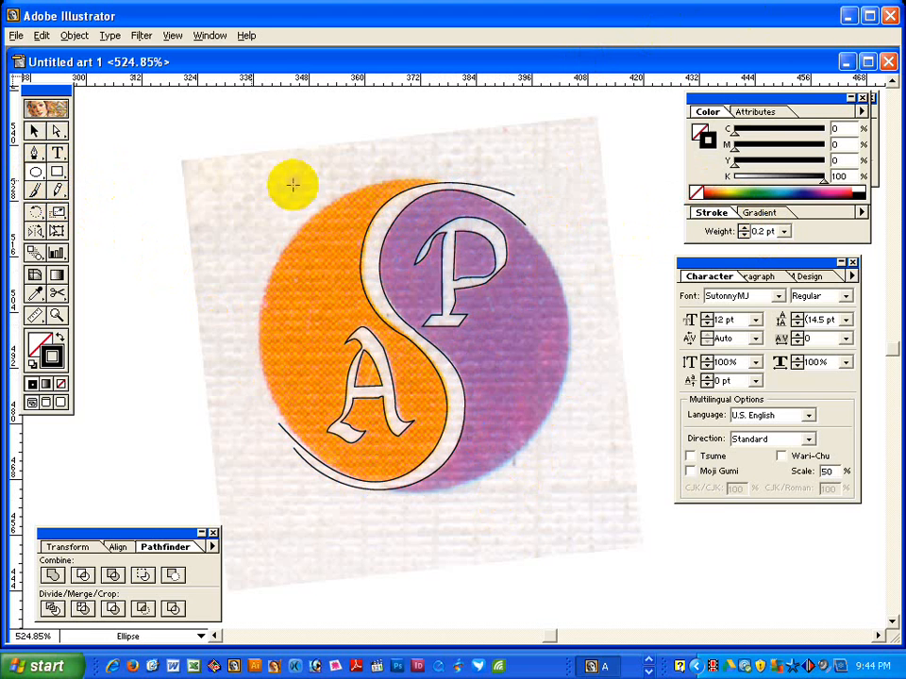
mouse_move(430, 364)
left_mouse_down()
mouse_move(415, 379)
mouse_move(432, 478)
left_mouse_up()
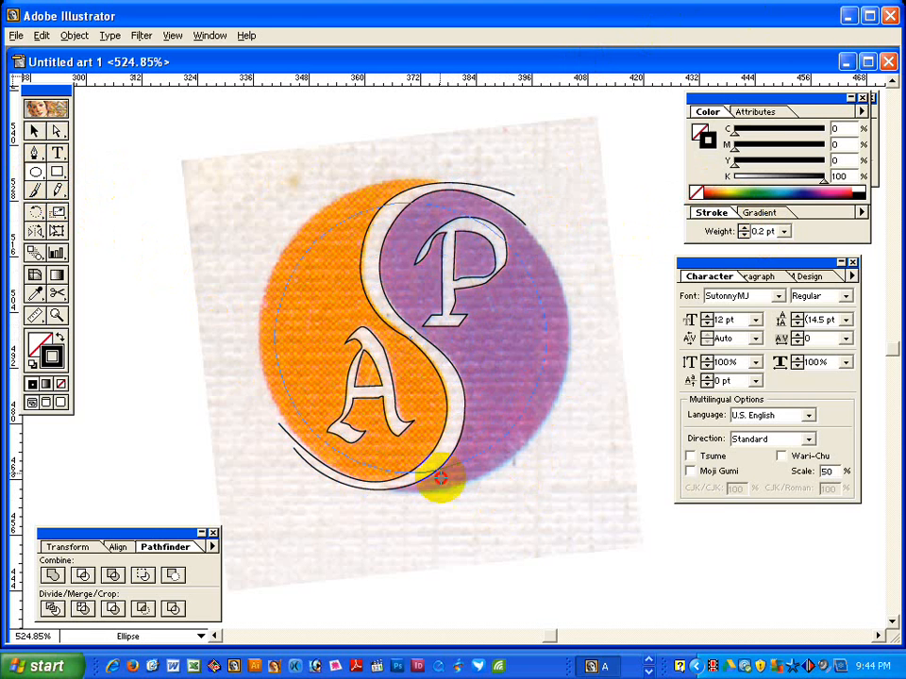
key("ctrl+shift+a")
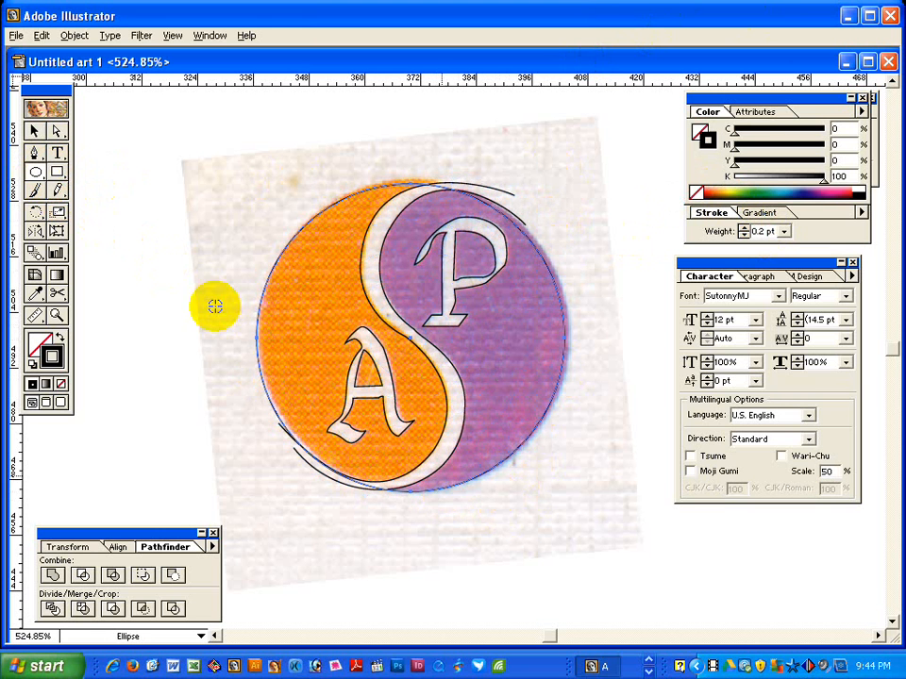
left_click(34, 132)
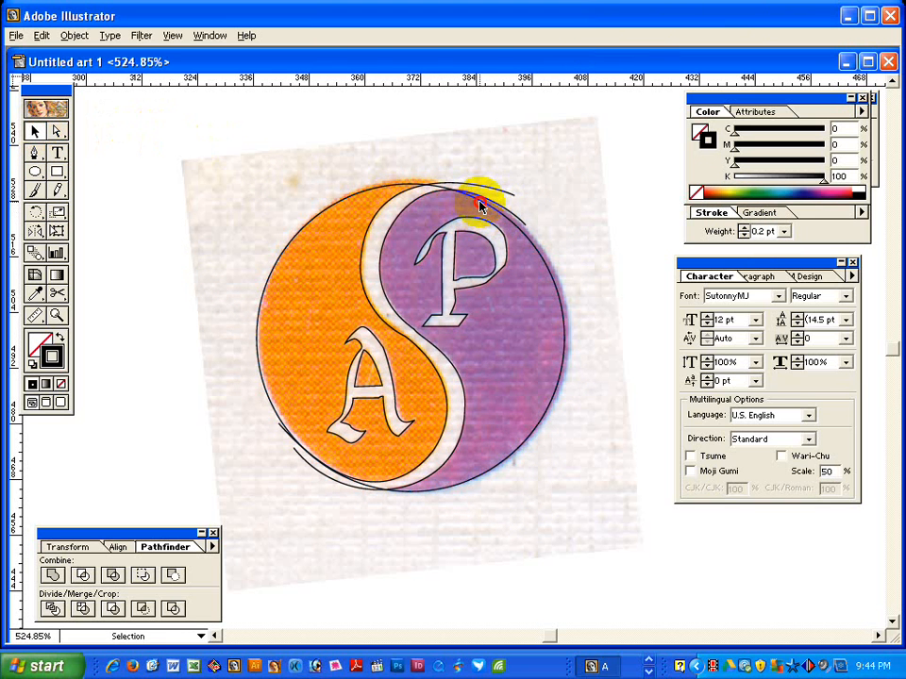
left_click_drag(479, 206, 483, 201)
left_click(253, 210)
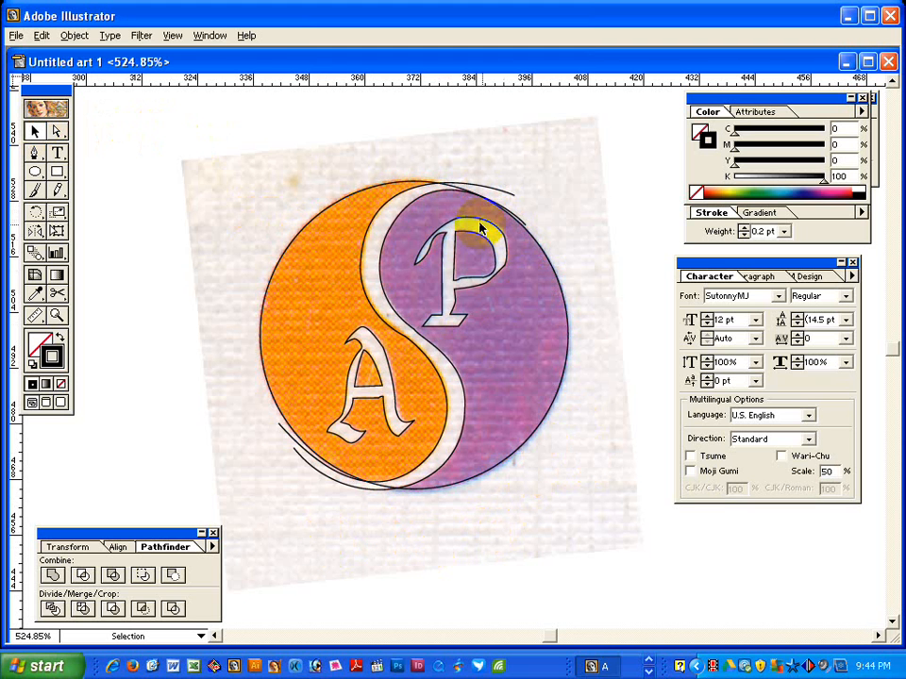
Select the circle with the two S-shaped curves, excluding the letters, and split them with Pathfinder's Divide.
left_click(348, 483)
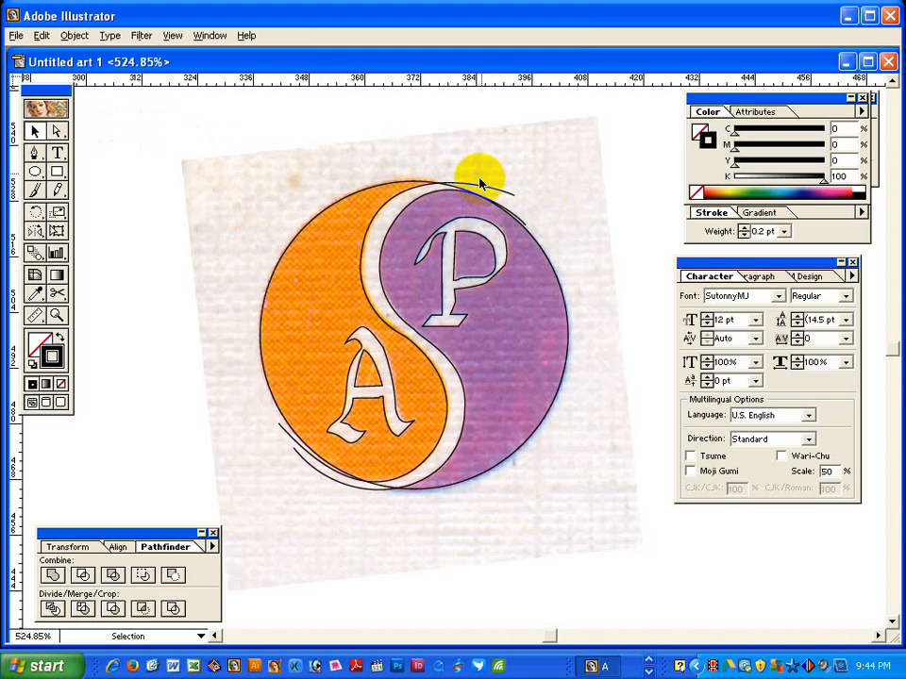
key("ctrl+a")
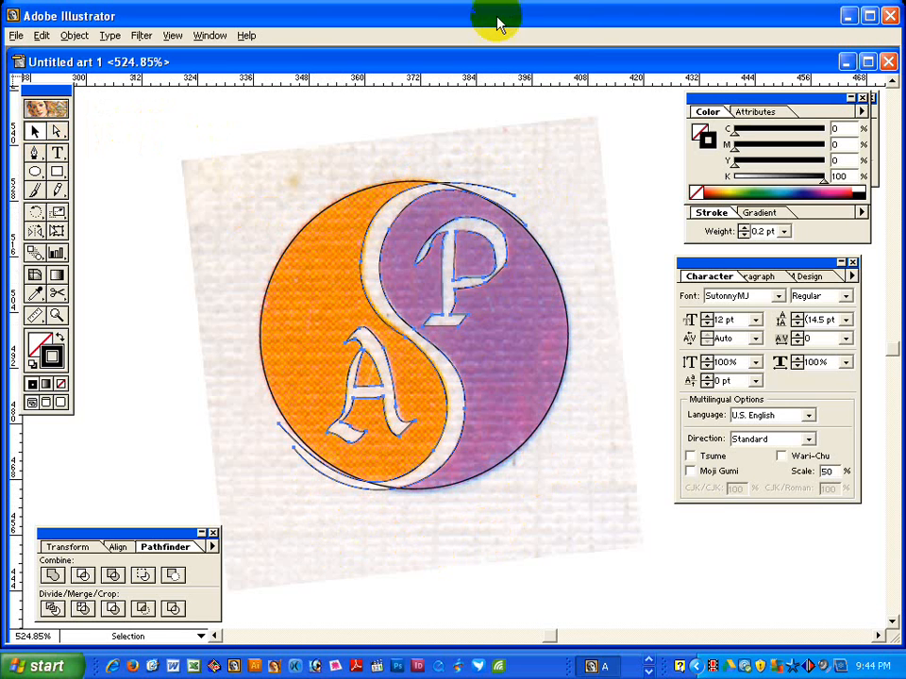
left_click_drag(432, 168, 460, 202)
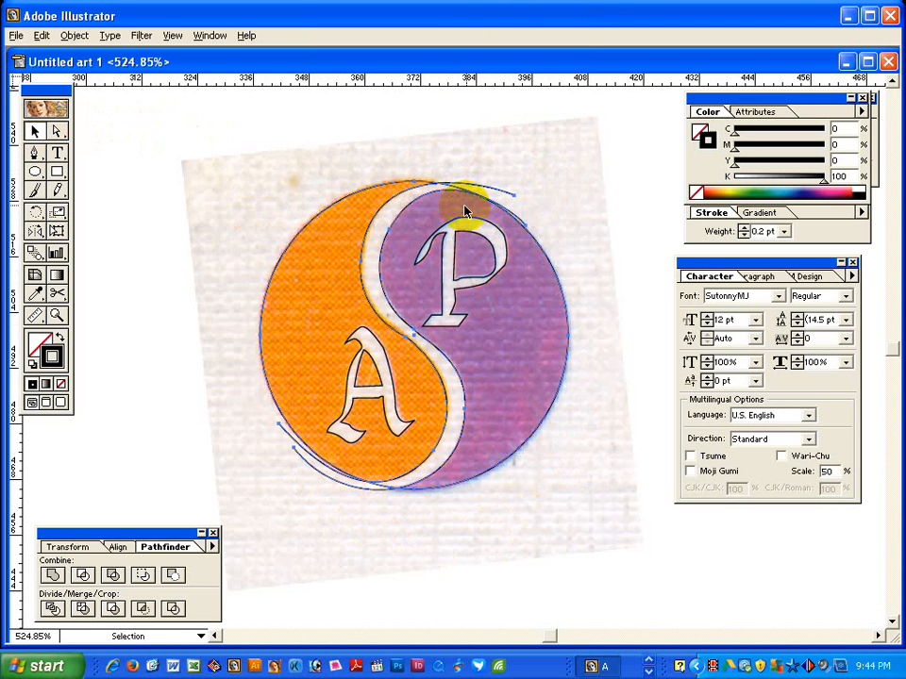
left_click(54, 608)
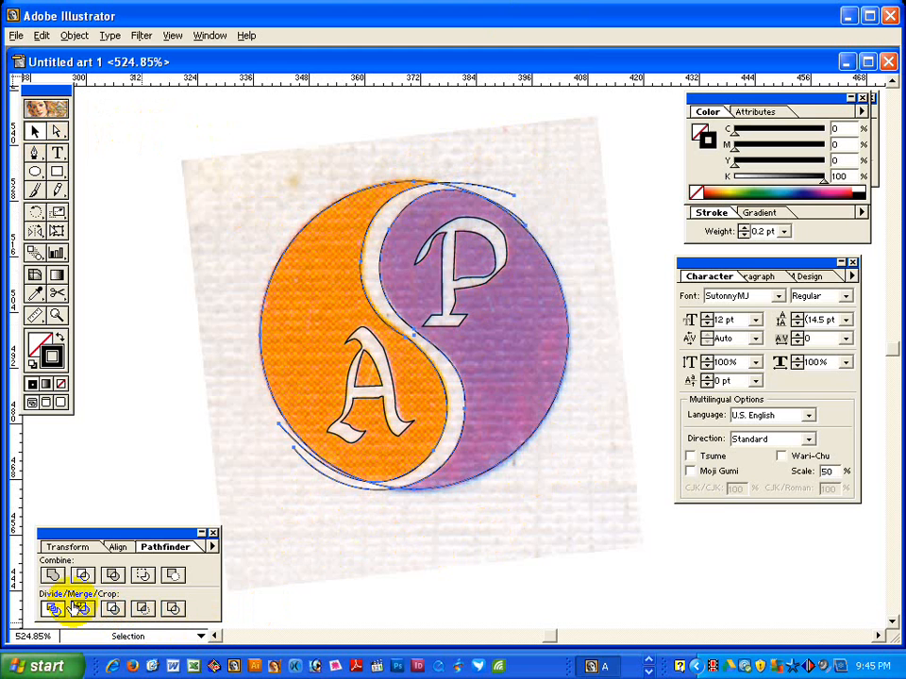
Delete the S-shaped band between the two halves of the divided circle.
left_click(59, 133)
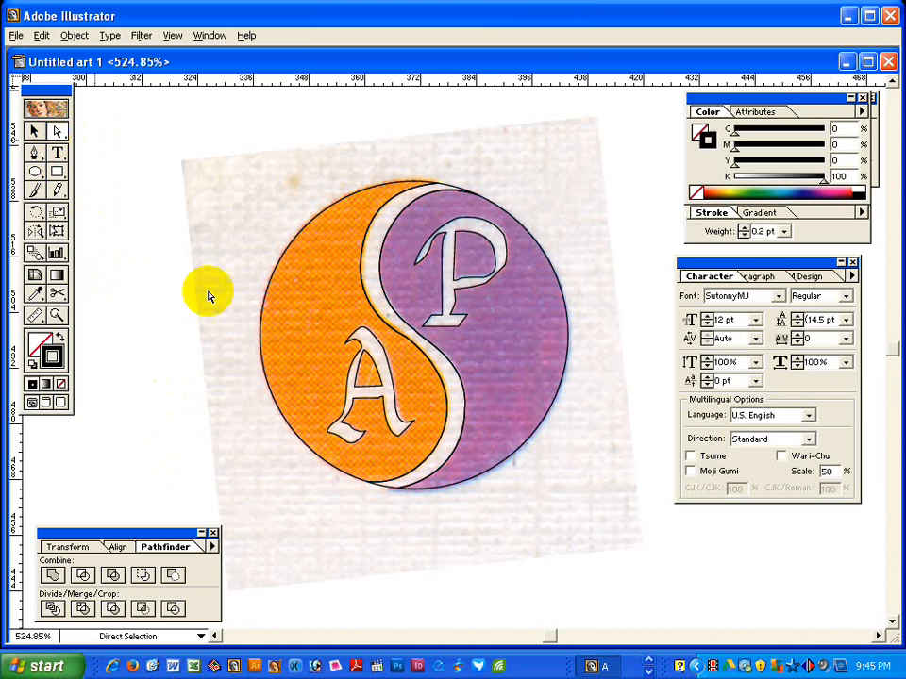
left_click(384, 490)
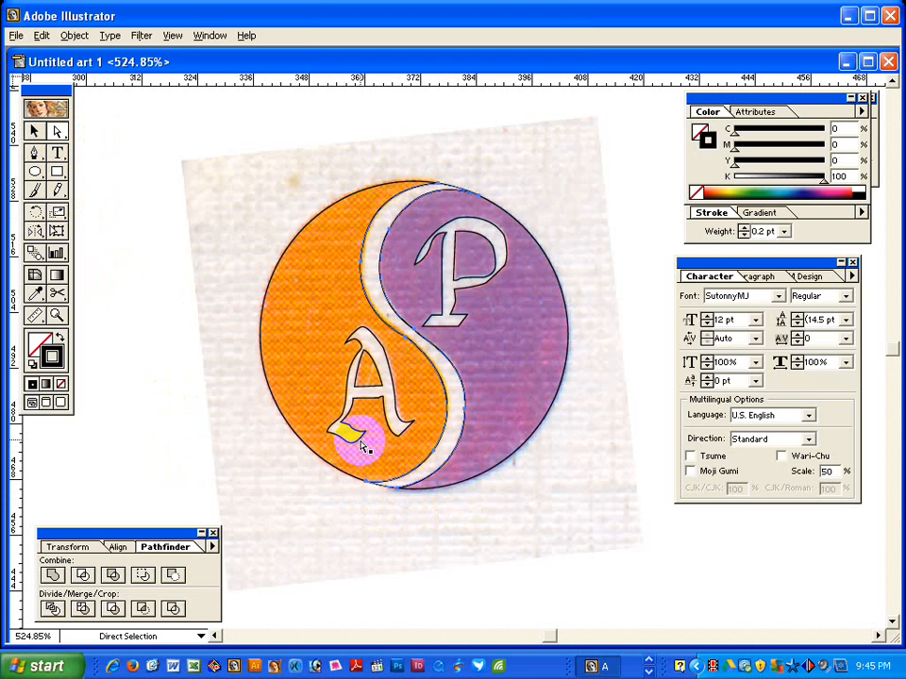
left_click(571, 581)
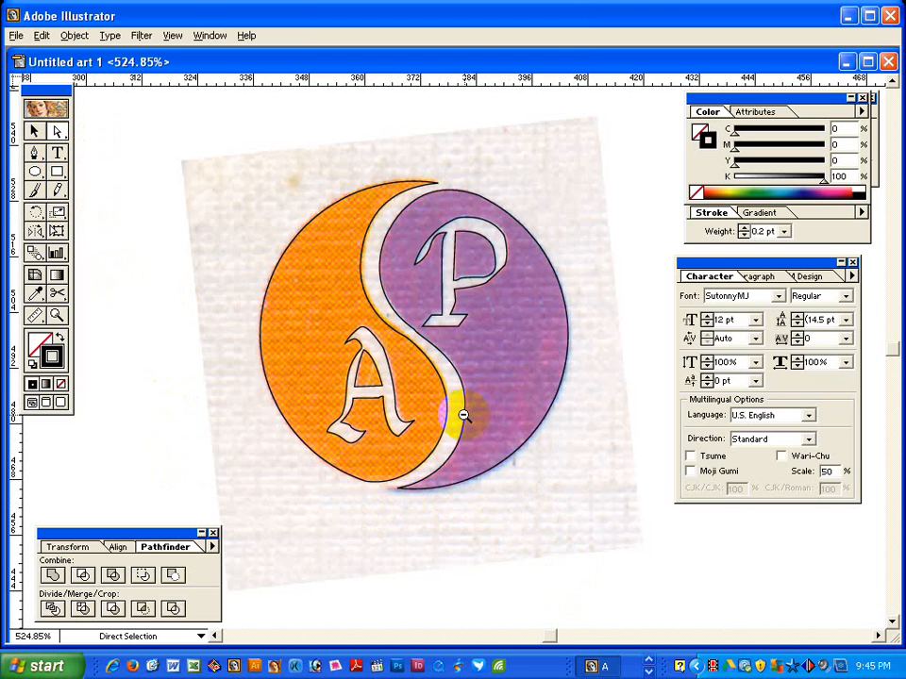
Move all the traced logo outlines off the placed image to the empty area beside it and deselect them.
left_click(494, 391, "ctrl+alt")
left_click(493, 380, "ctrl+alt")
left_click(492, 416, "ctrl+alt")
left_click_drag(493, 422, 429, 485)
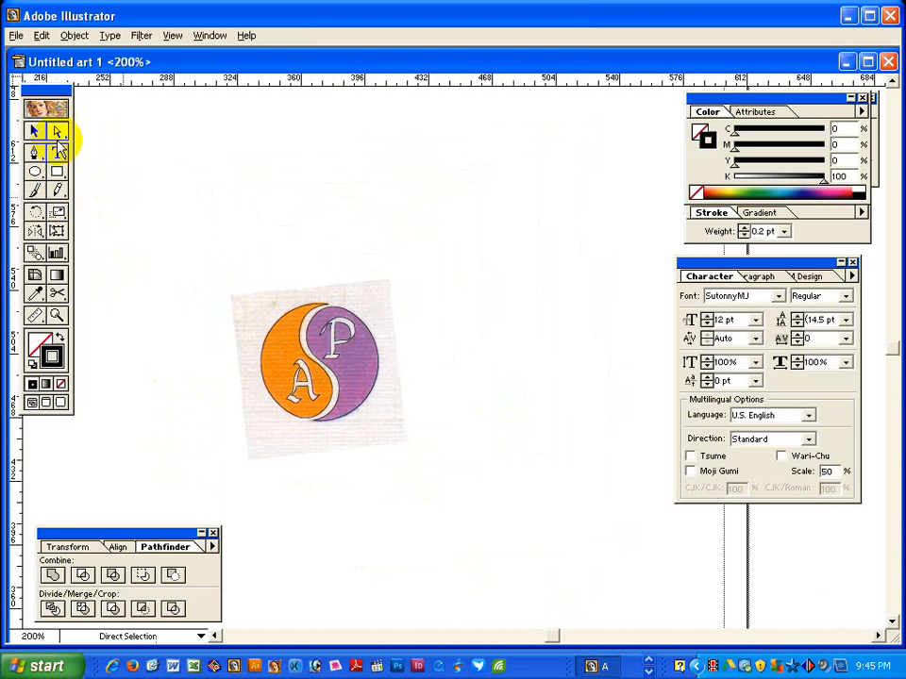
left_click(34, 131)
left_click(342, 354)
left_click_drag(334, 351, 520, 328)
left_click(556, 441)
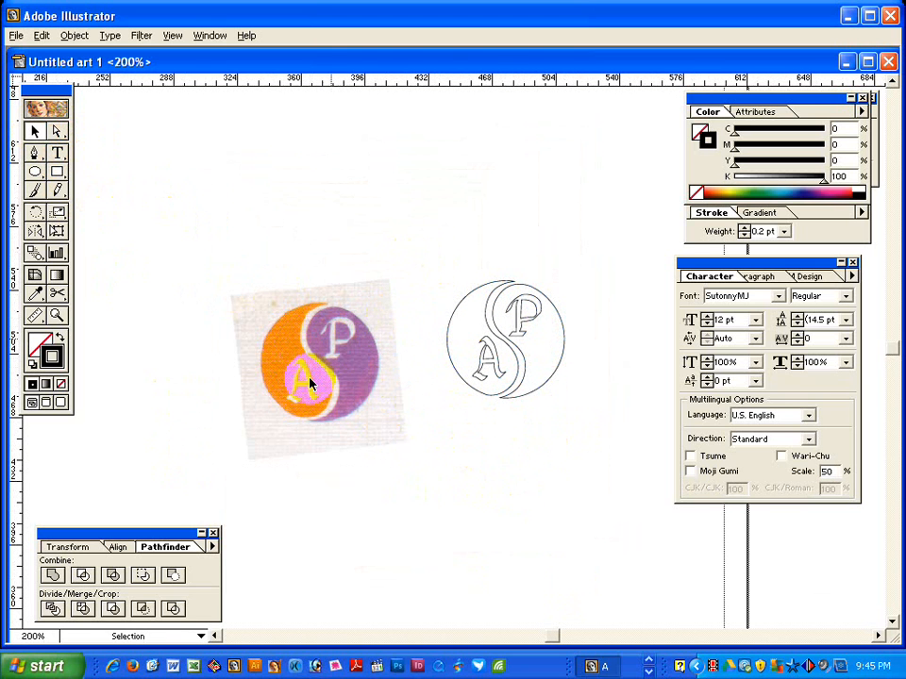
Combine the outlines of the letters A and P with Pathfinder's Exclude and give them a black fill with no stroke.
left_click(489, 347, "shift")
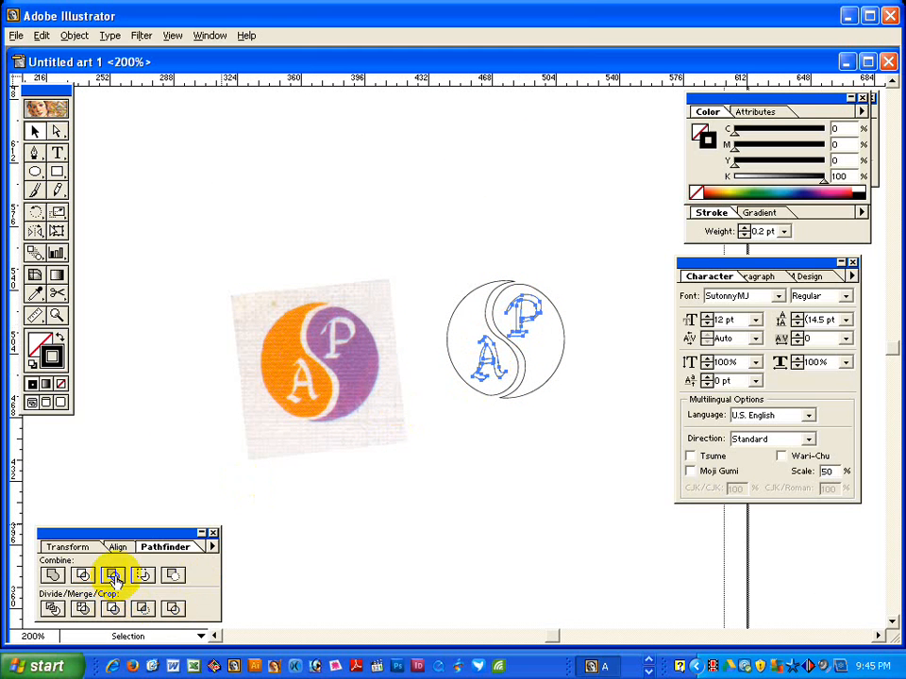
left_click(60, 338)
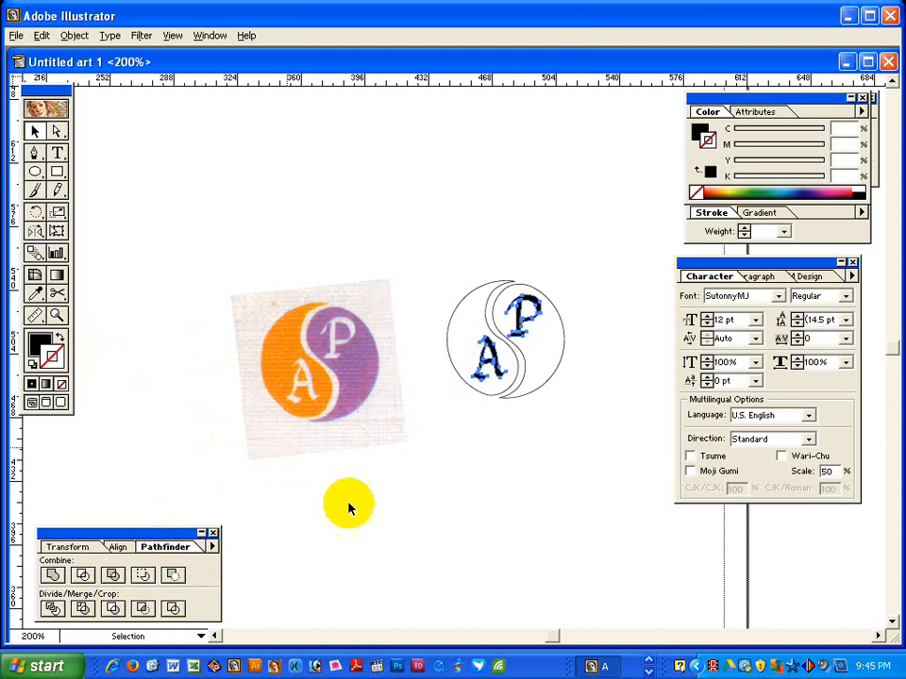
left_click(413, 518)
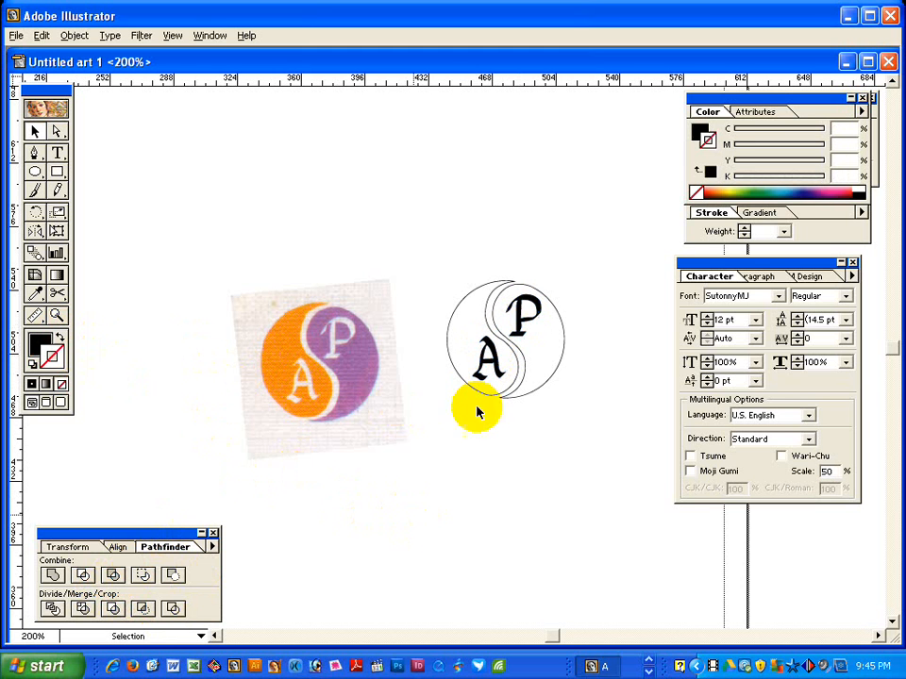
Fill the half behind the P with purple, C 37, M 72, Y 0, K 0, without a stroke, and deselect it.
left_click(526, 285)
left_click(172, 172)
left_click(57, 132)
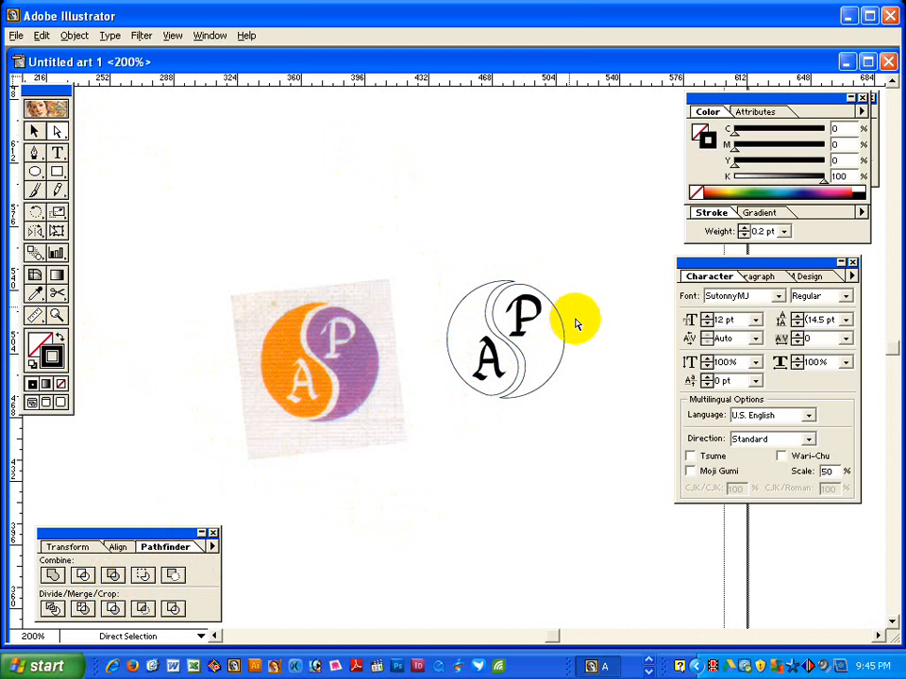
left_click_drag(575, 317, 554, 332)
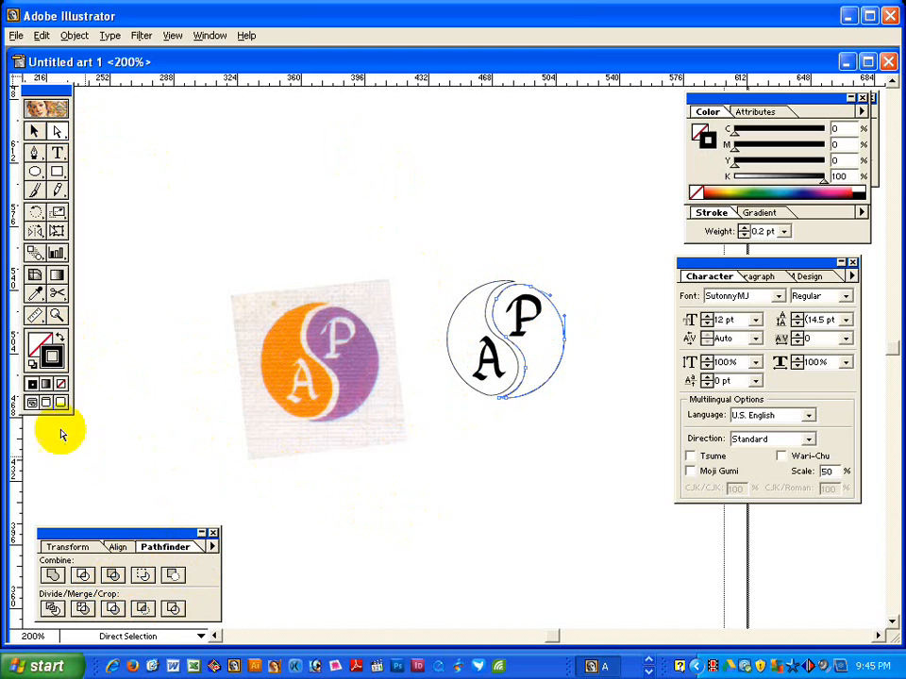
left_click(59, 336)
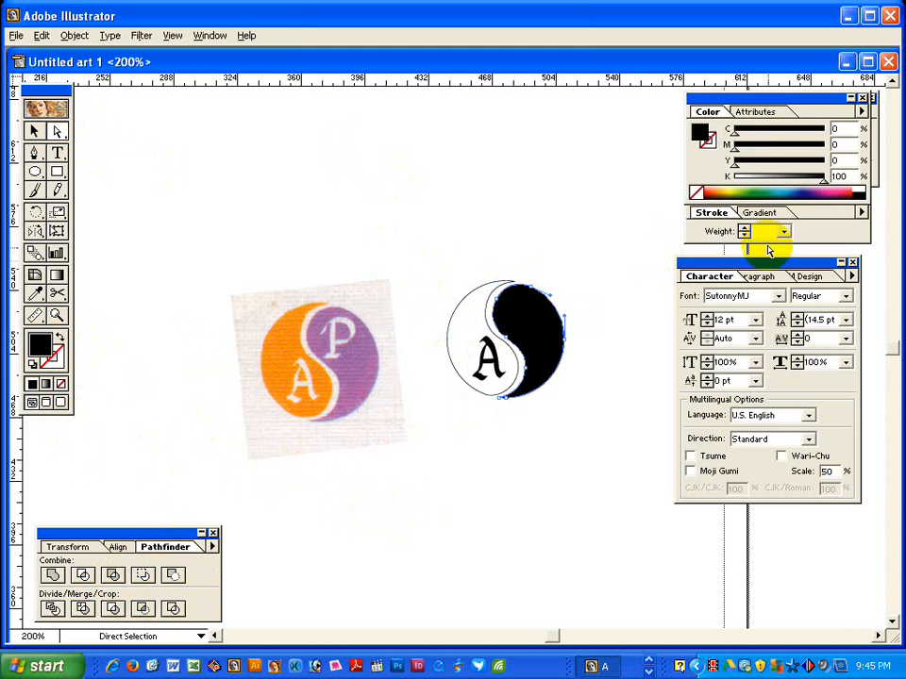
left_click_drag(734, 147, 801, 156)
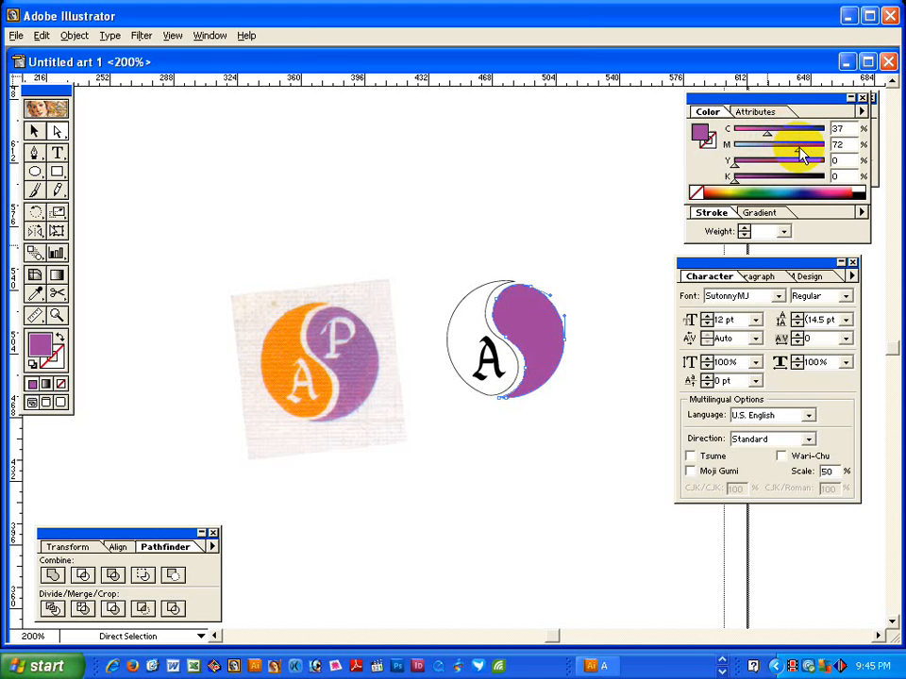
left_click(34, 133)
left_click(263, 142)
Fill the half behind the A with orange, C 0, M 56, Y 100, K 0, without a stroke.
left_click(58, 132)
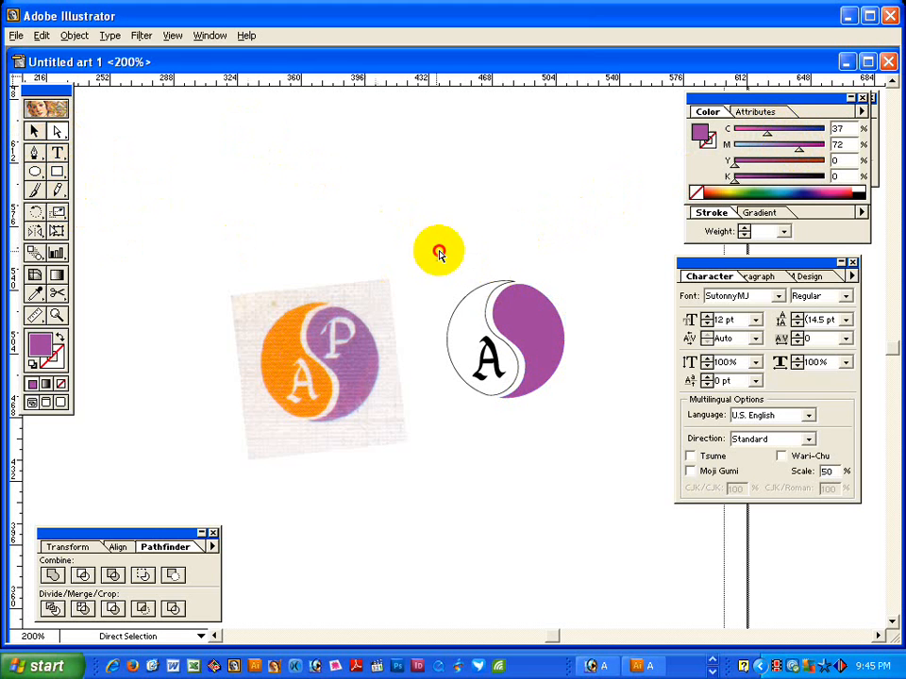
left_click(475, 299)
left_click(59, 337)
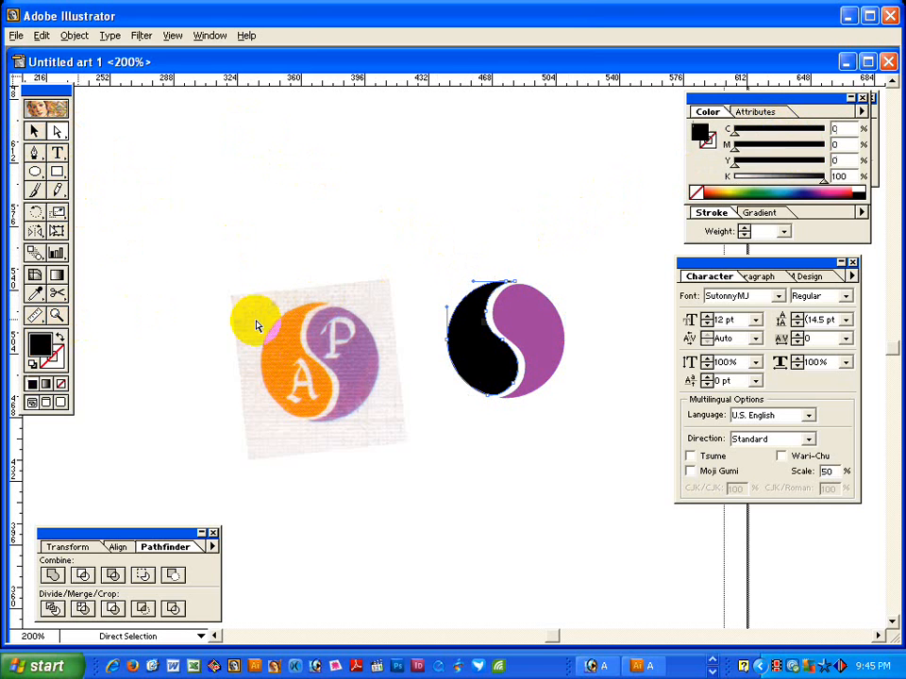
left_click_drag(740, 154, 688, 182)
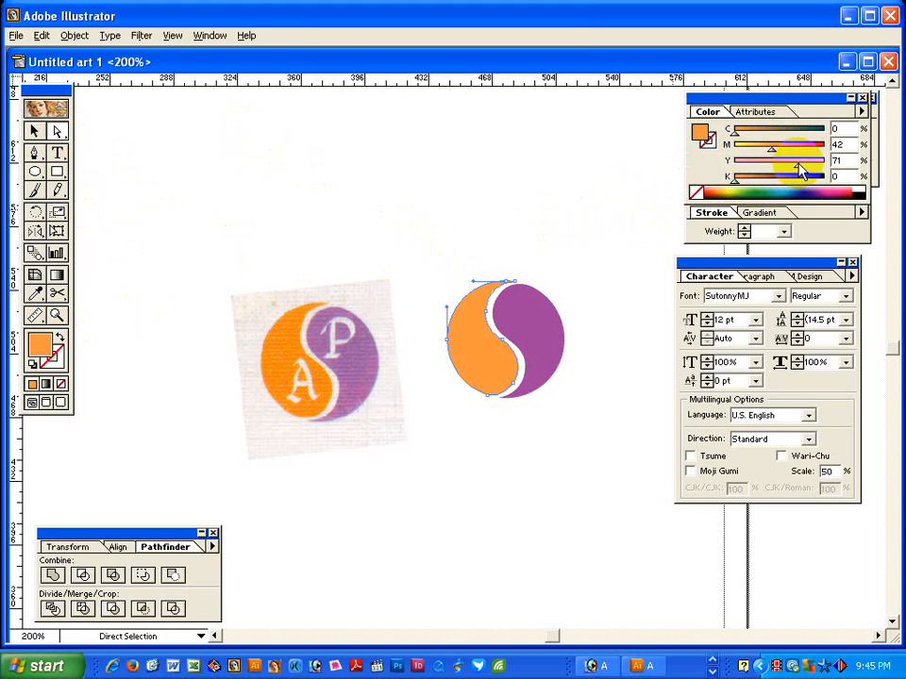
mouse_move(780, 151)
left_mouse_down()
mouse_move(822, 167)
mouse_move(787, 151)
left_mouse_up()
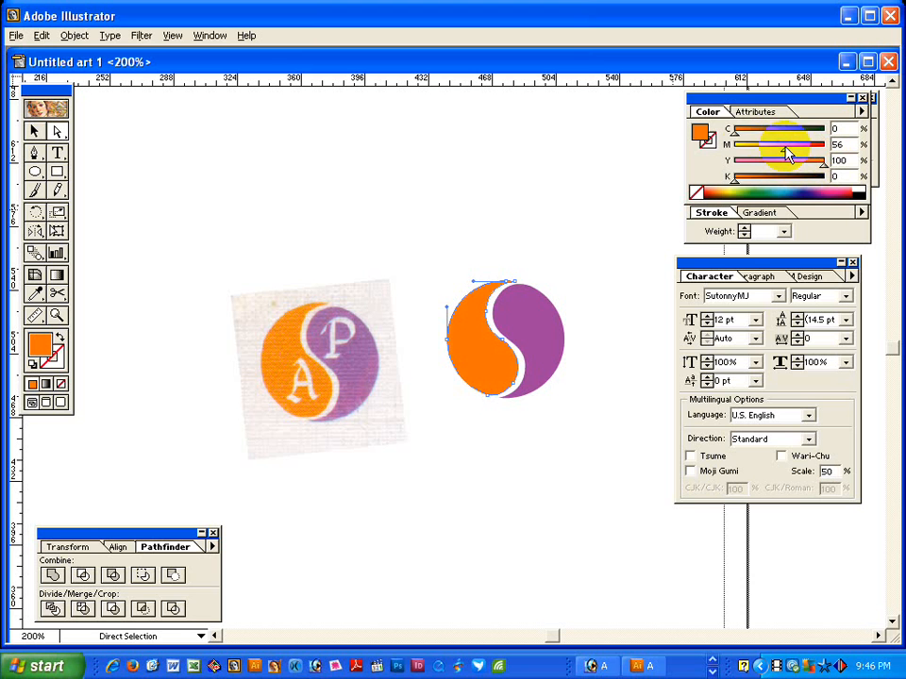
Send the orange and purple halves behind the letters, and fill the A and P with white.
left_click(439, 211)
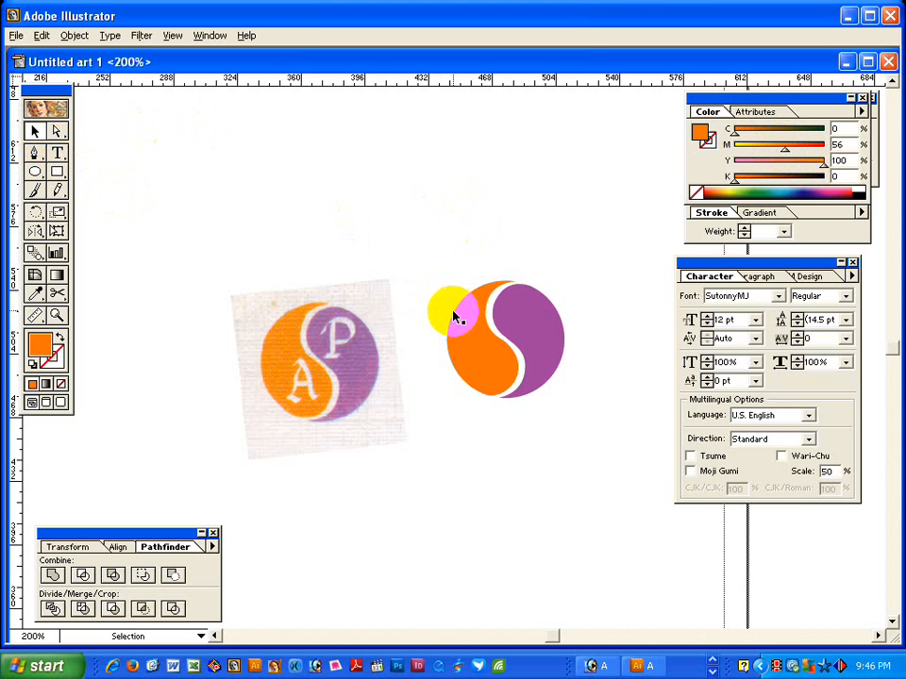
left_click(456, 318)
key("ctrl+shift+[")
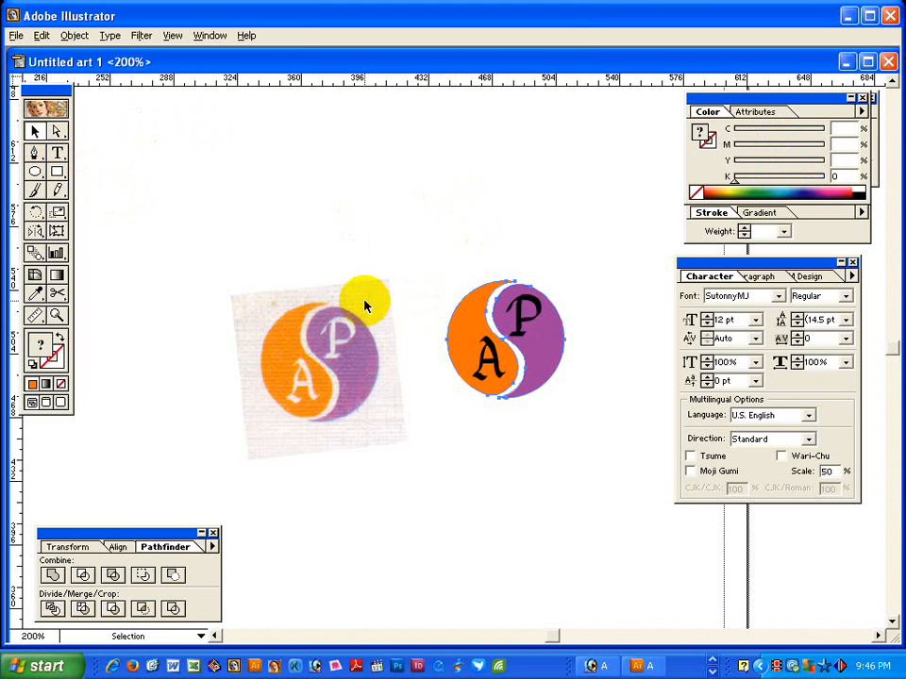
left_click(502, 340)
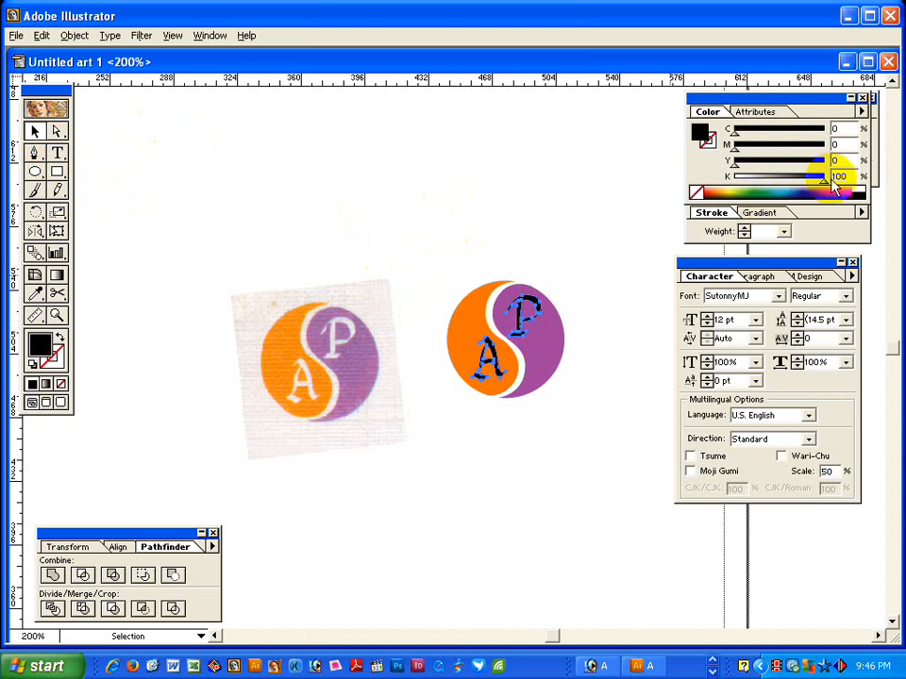
left_click(866, 186)
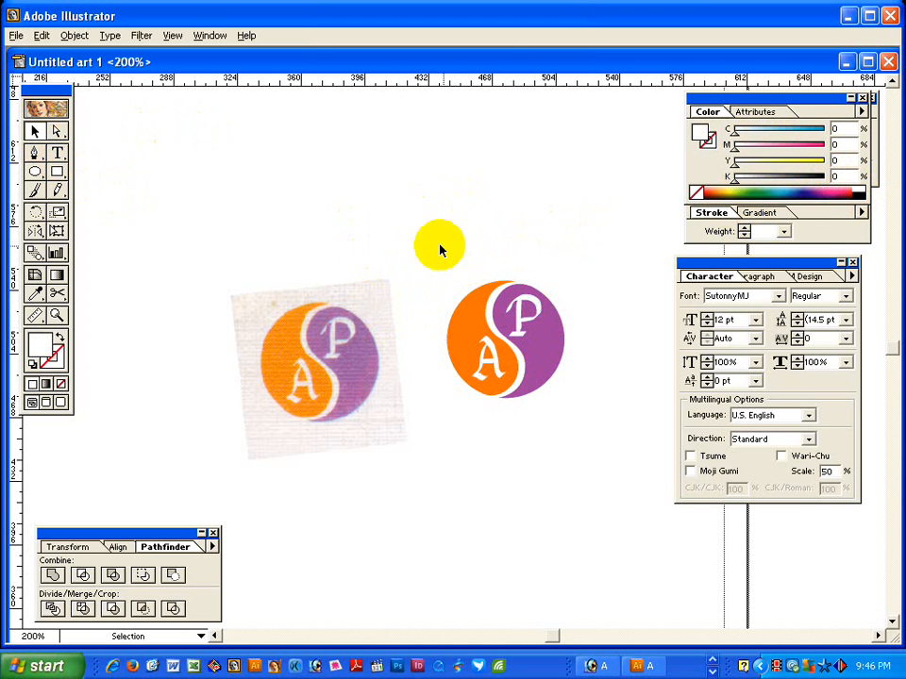
Select the entire coloured logo and move it above the scanned image.
left_click_drag(441, 246, 560, 415)
left_click_drag(462, 321, 208, 142)
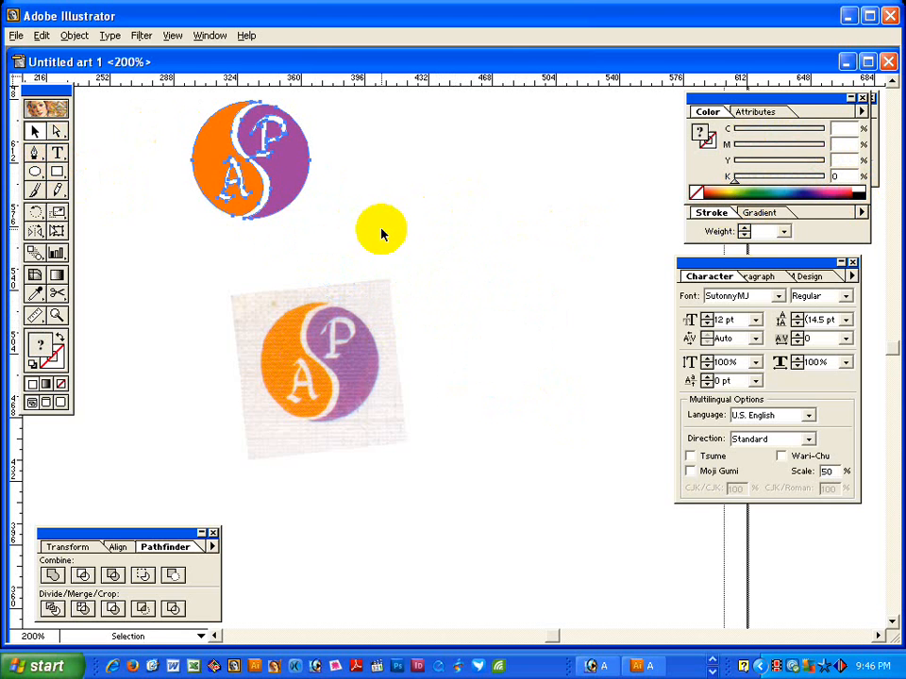
Duplicate the orange and purple logo beside the original at the same height, and clear the selection.
left_click(393, 229)
left_click_drag(396, 231, 400, 296)
left_click_drag(151, 145, 340, 268)
left_click_drag(283, 245, 435, 245)
left_click(497, 305)
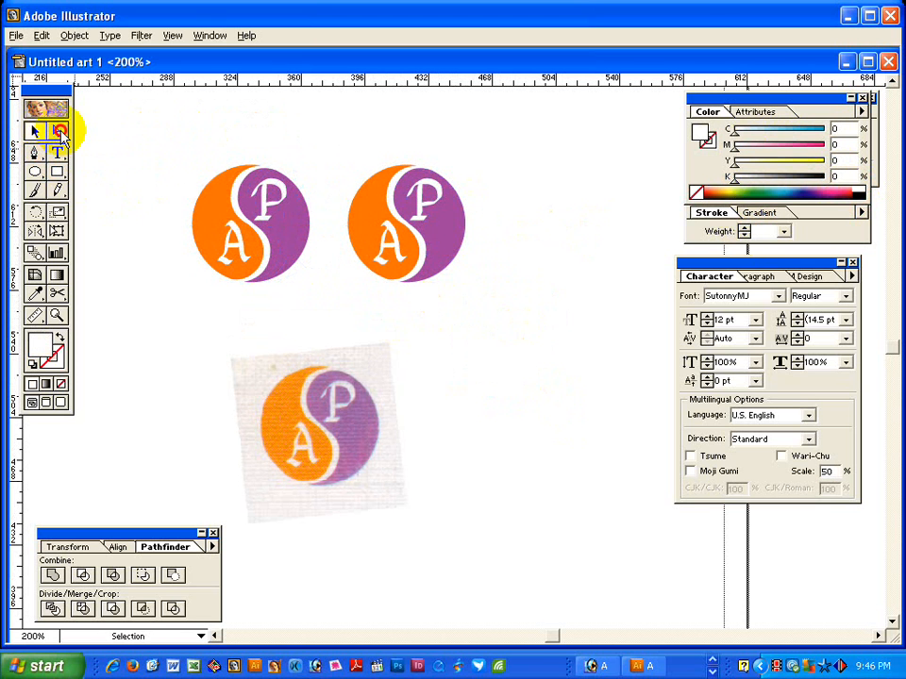
Fill only the half behind the P in the copied logo with blue.
left_click(59, 132)
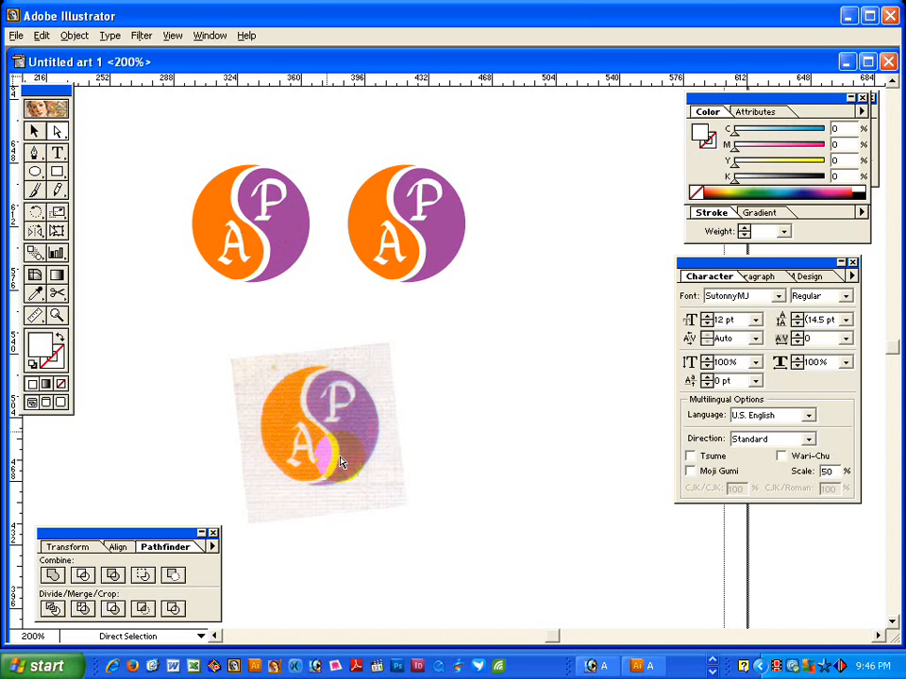
left_click(450, 237)
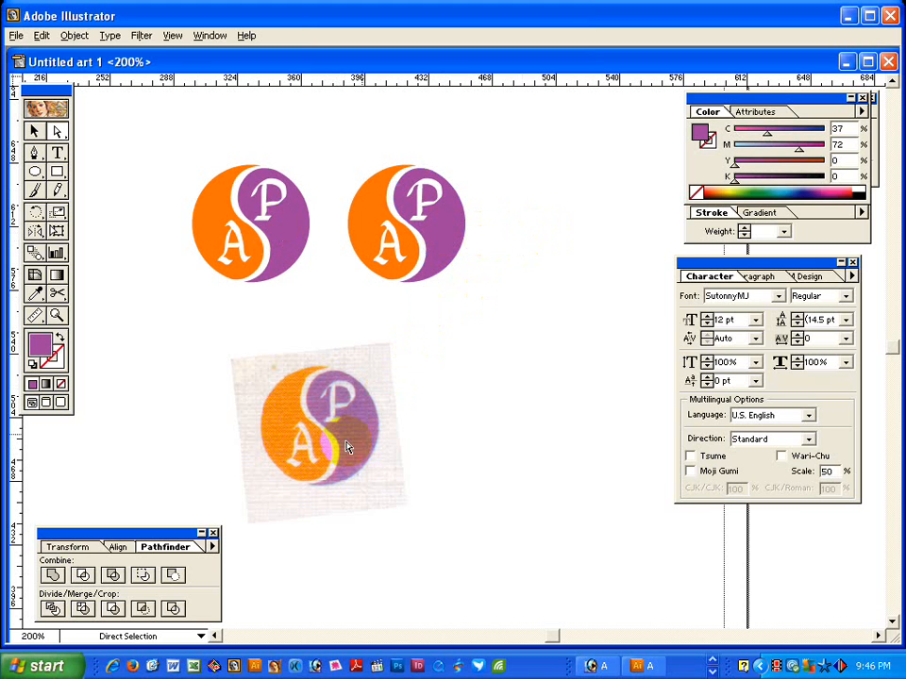
left_click(453, 231)
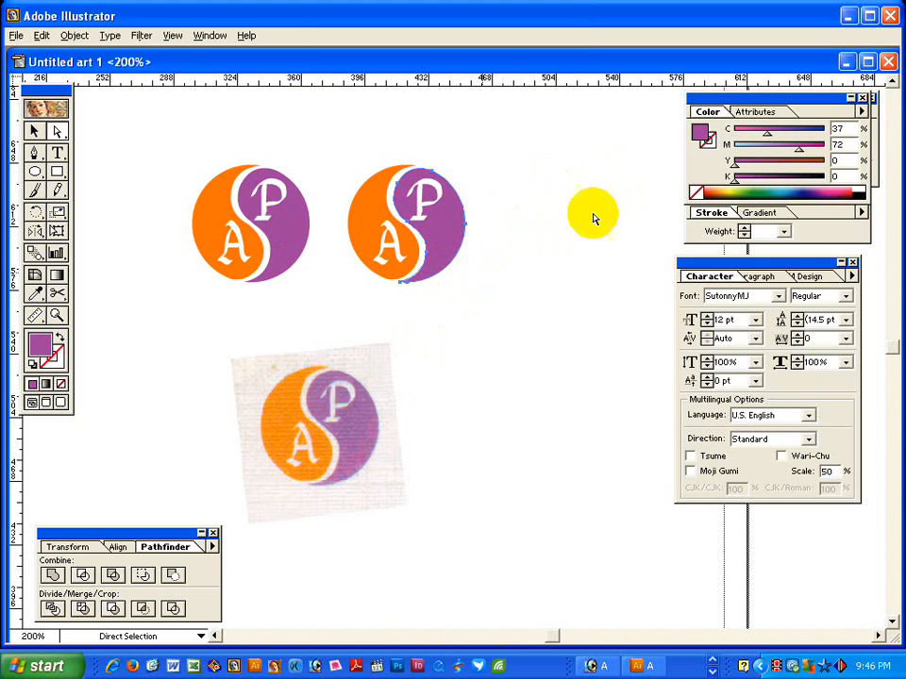
left_click_drag(766, 137, 703, 153)
Fill the half behind the A in the copied logo with pink, C 0, M 100, Y 0, K 0, and deselect it.
left_click(368, 209)
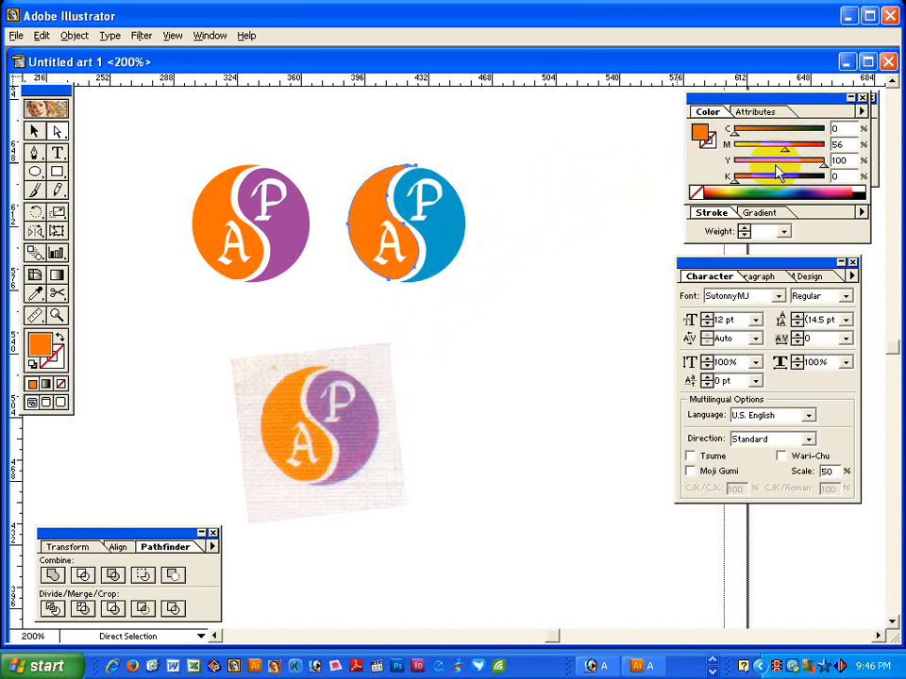
left_click_drag(800, 151, 735, 165)
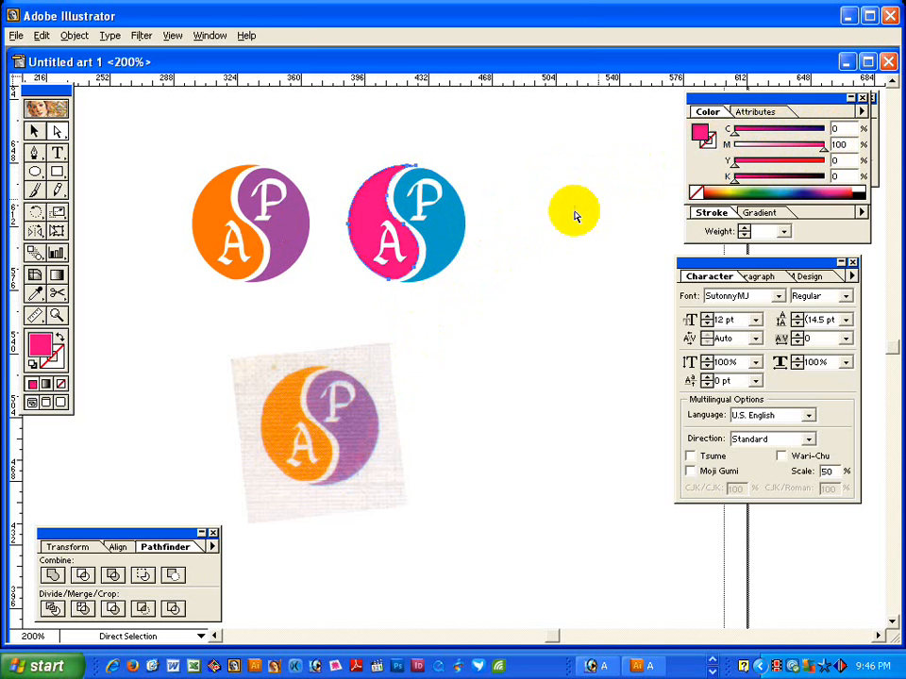
left_click(571, 248)
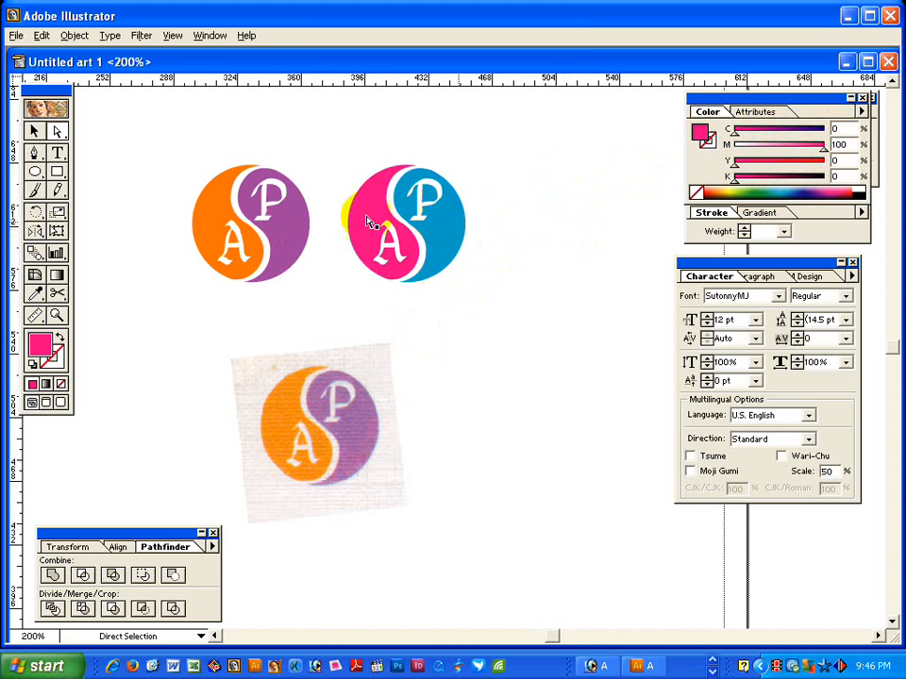
Delete the scanned logo image below the two vector logos.
left_click(34, 131)
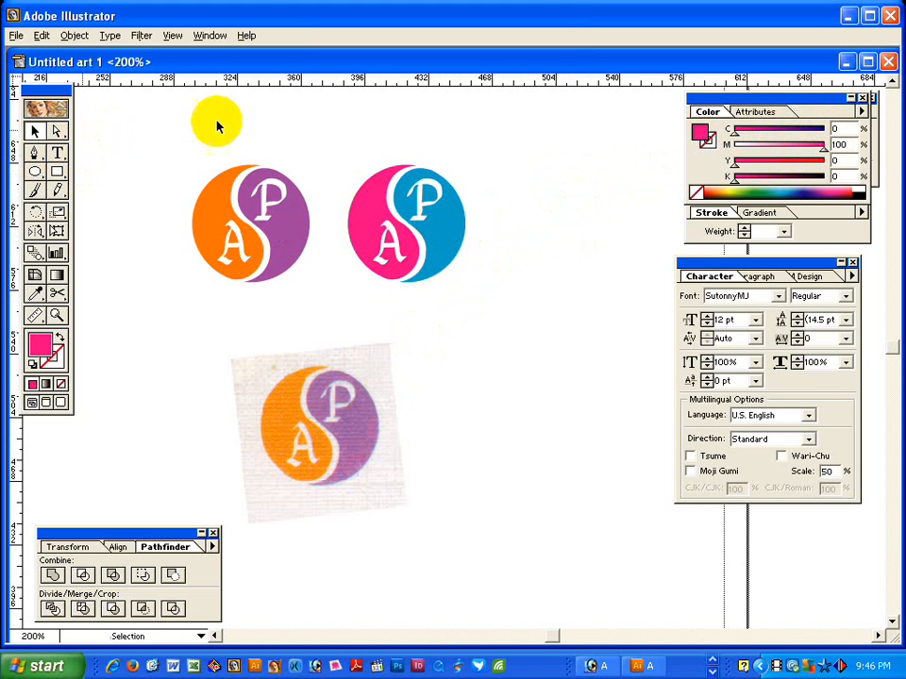
left_click(363, 374)
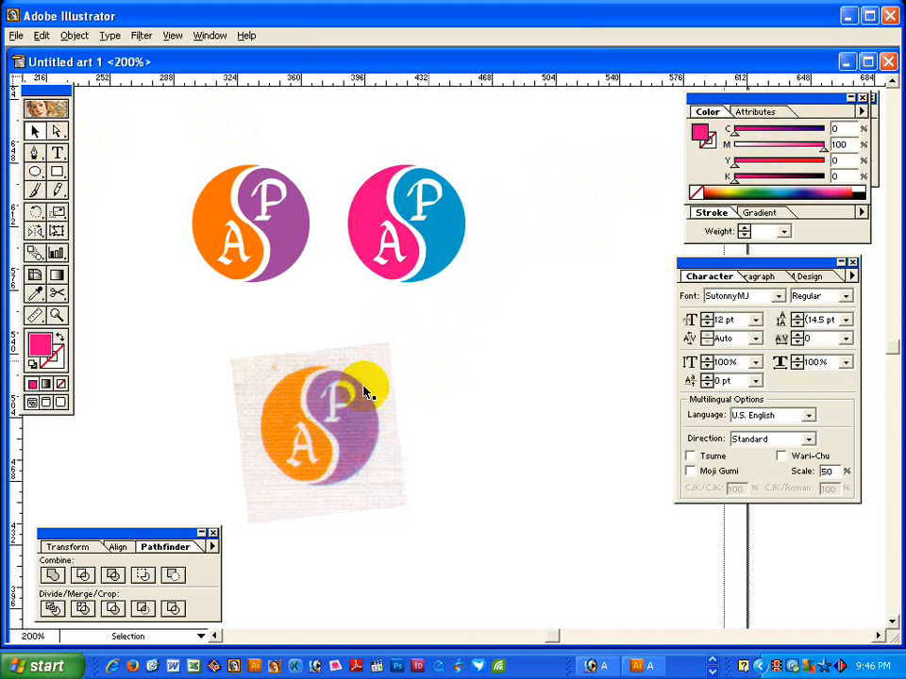
key("Delete")
Move both A and P logos onto the page, in line with the two round government emblems.
key("z")
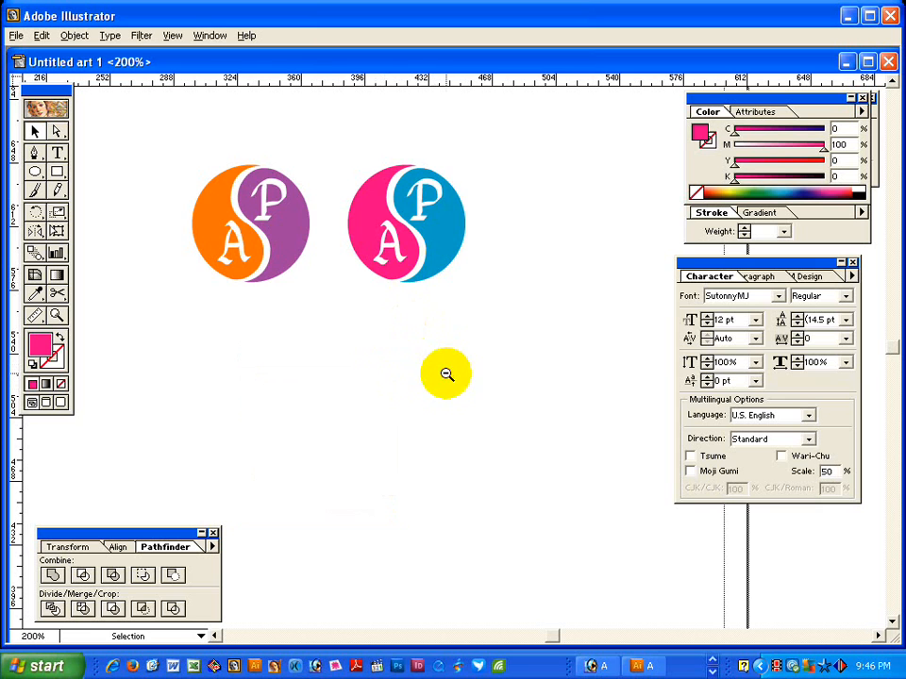
left_click(444, 372, "alt")
left_click(441, 360, "alt")
left_click_drag(324, 210, 520, 419)
key("v")
left_click_drag(448, 343, 366, 240)
left_click(334, 314)
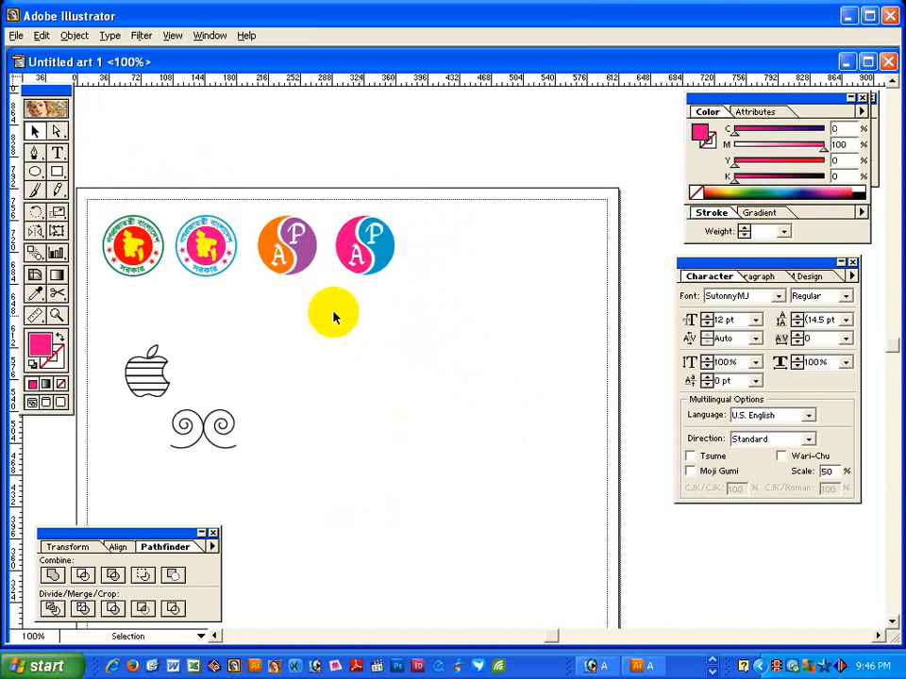
Close the pop-up advertisement and duplicate the pink and blue logo beside itself at the same height.
key("ctrl+space")
left_click_drag(250, 154, 534, 378)
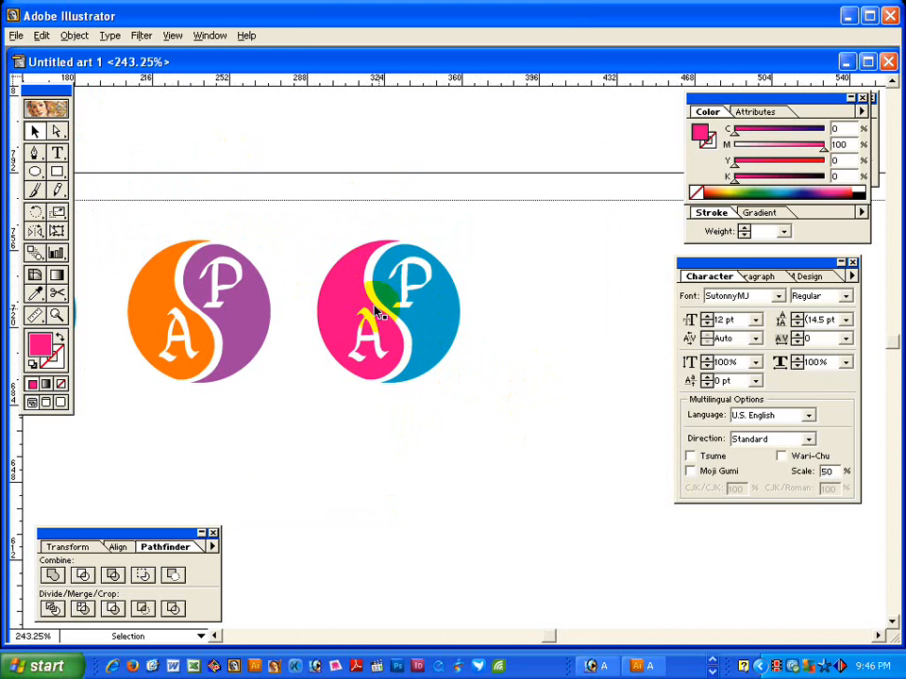
left_click(435, 338)
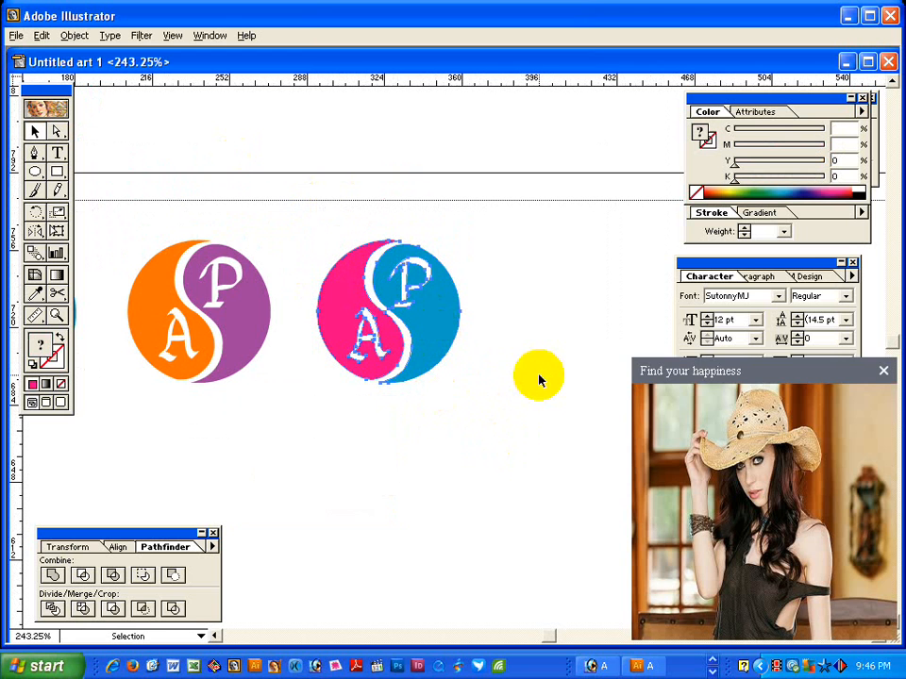
left_click(885, 374)
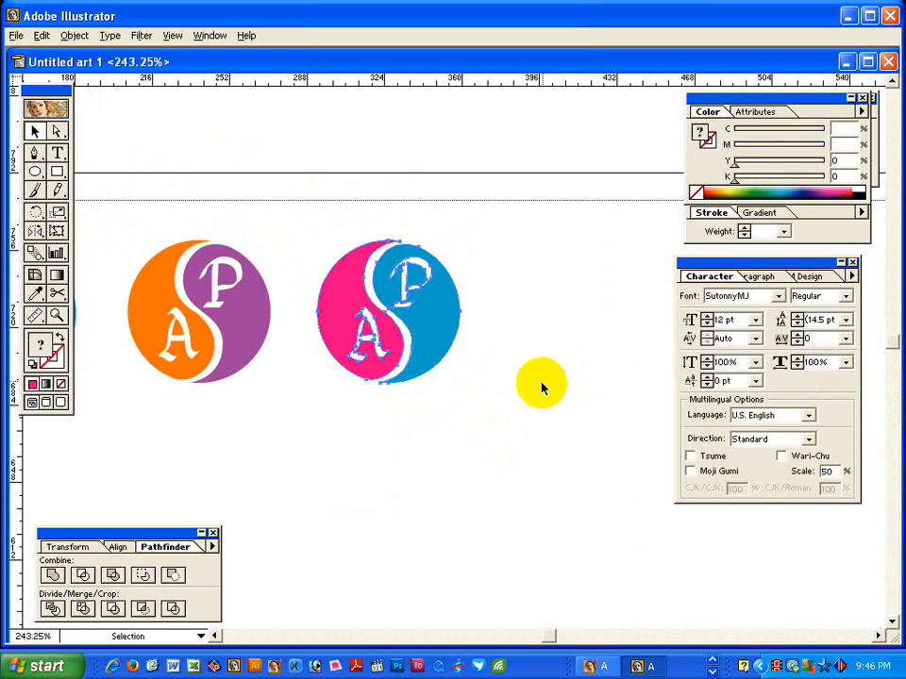
left_click(419, 327)
left_click_drag(314, 227, 495, 440)
left_click_drag(415, 323, 594, 323)
left_click(603, 441)
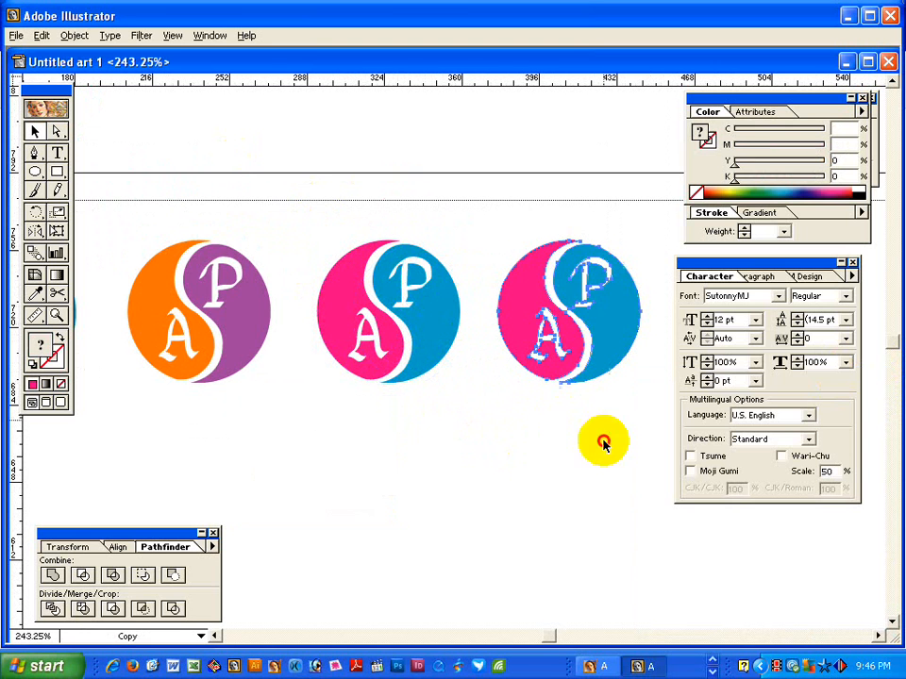
Try filling the letters of the third logo with yellow, Y 95, and undo the fill.
left_click(589, 297)
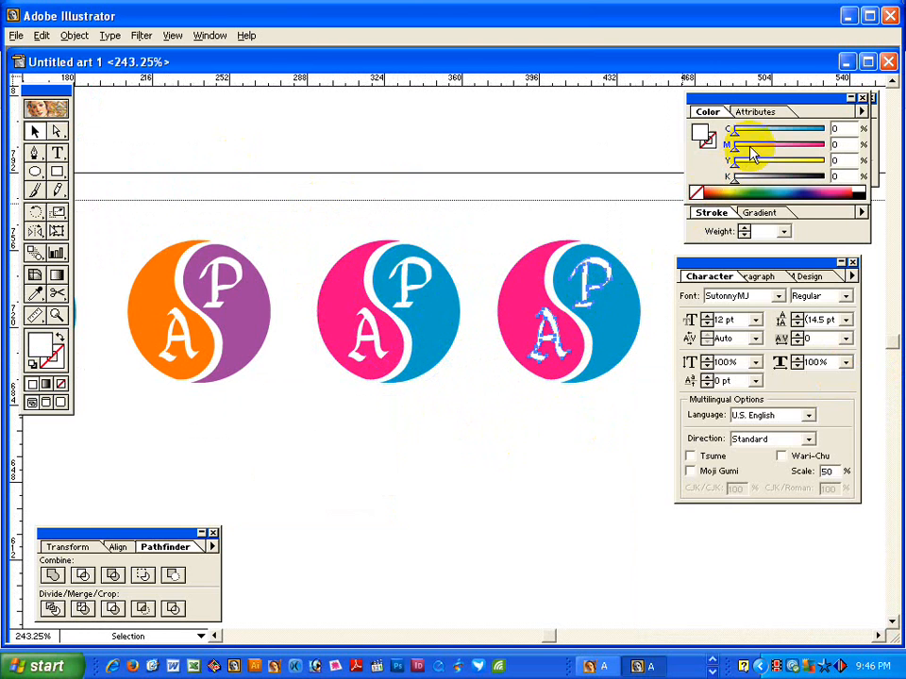
left_click_drag(740, 164, 819, 161)
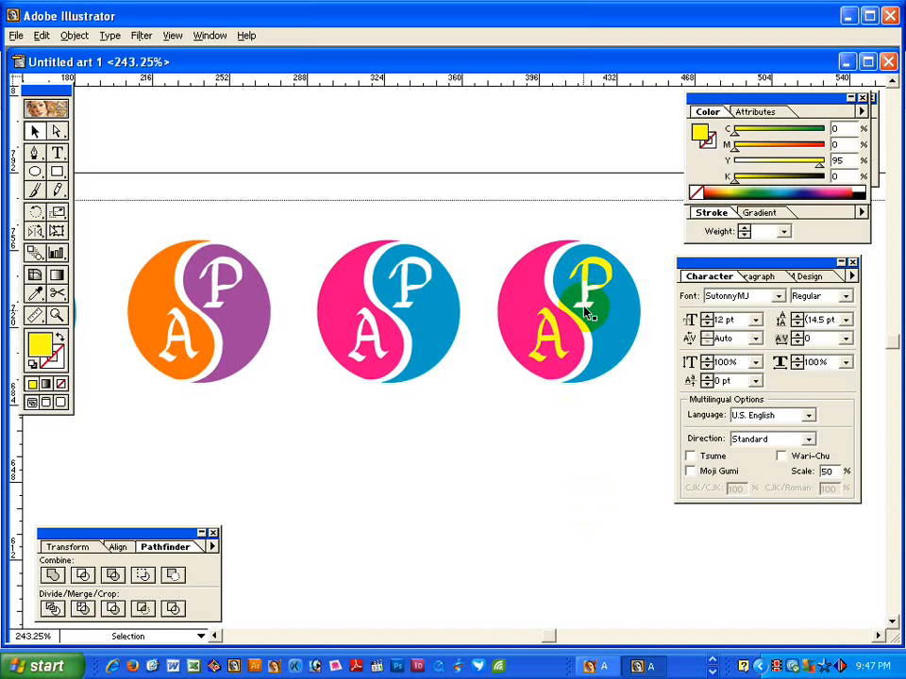
key("ctrl+z")
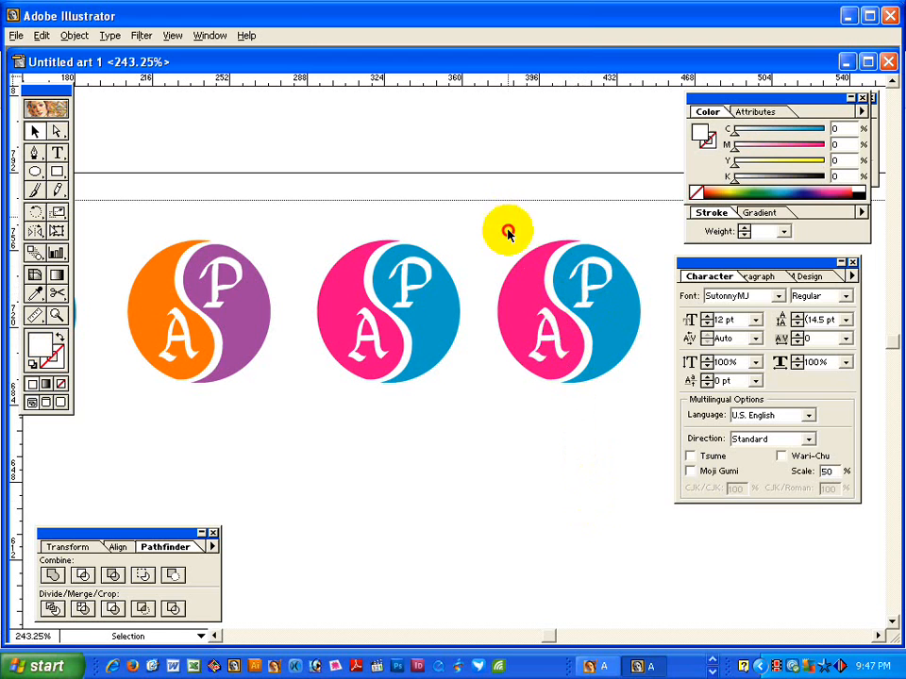
Select all parts of each of the three A and P logos in turn, and clear the selection.
left_click_drag(509, 218, 633, 463)
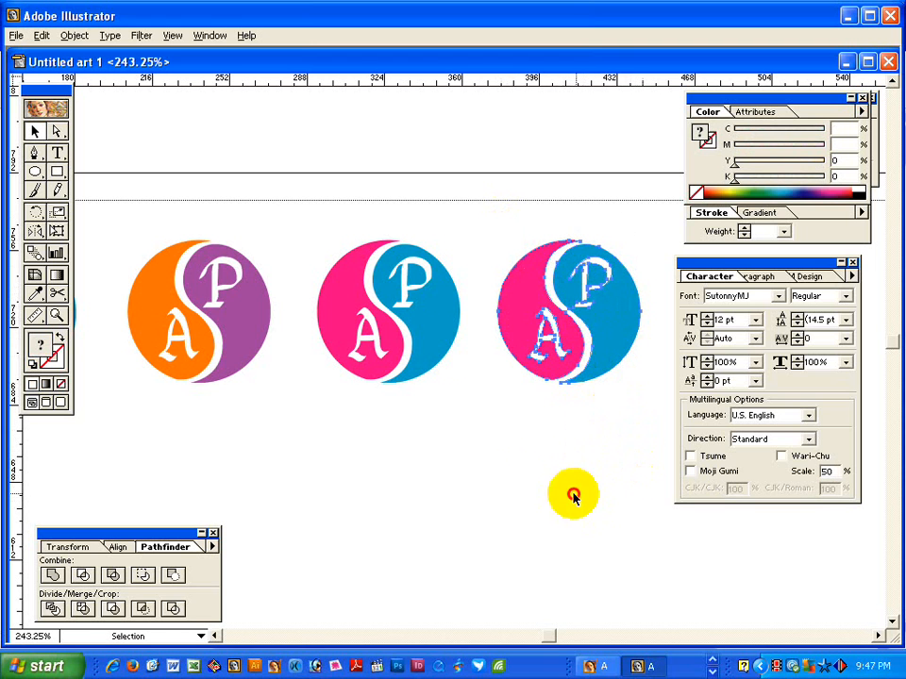
left_click_drag(331, 219, 445, 462)
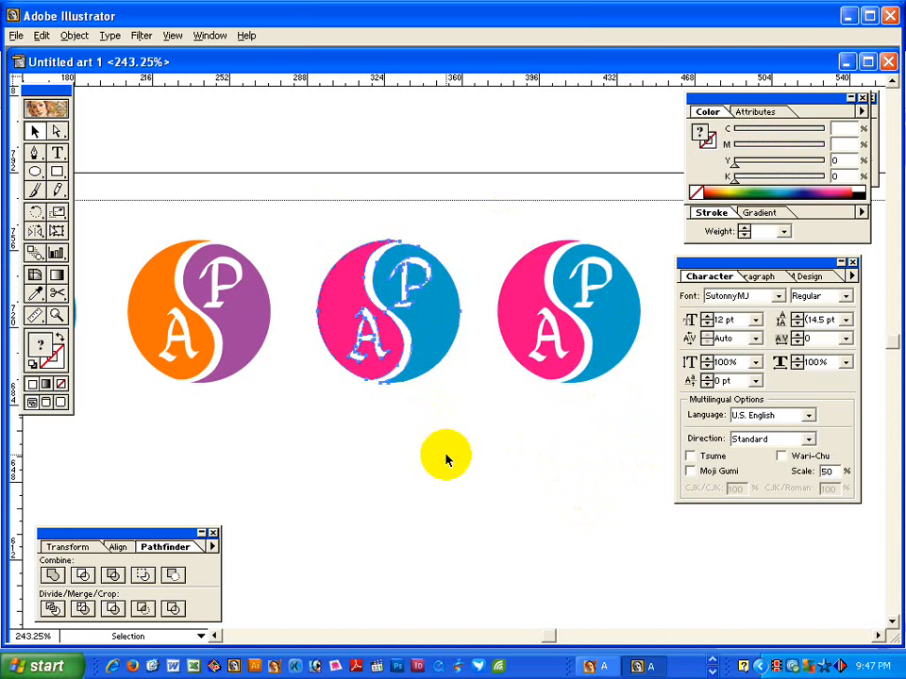
left_click(439, 478)
left_click_drag(136, 209, 297, 445)
left_click(443, 469)
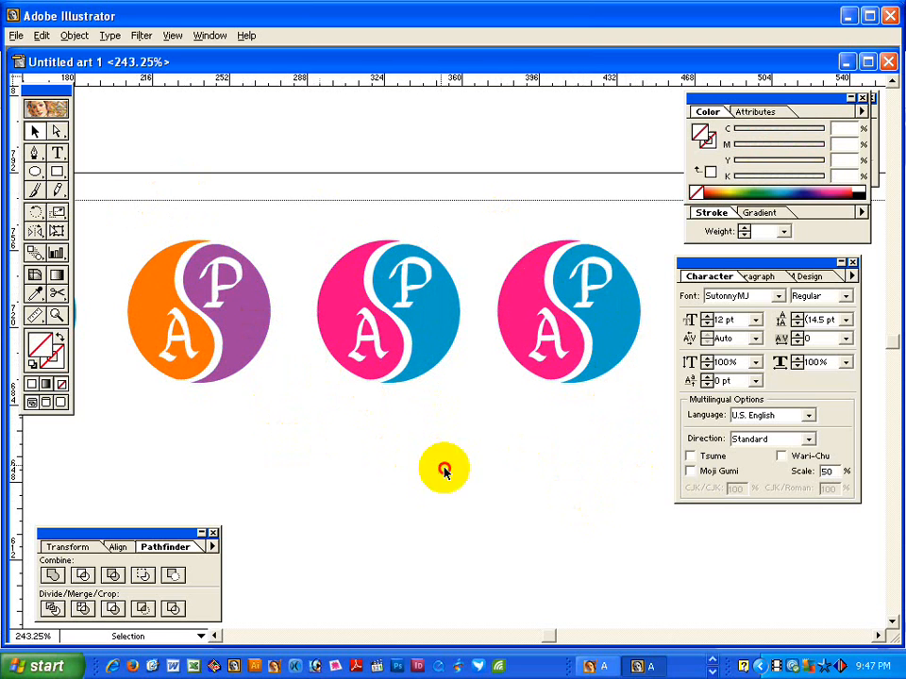
Delete the extra pink and blue logo copy.
left_click(521, 347)
key("Delete")
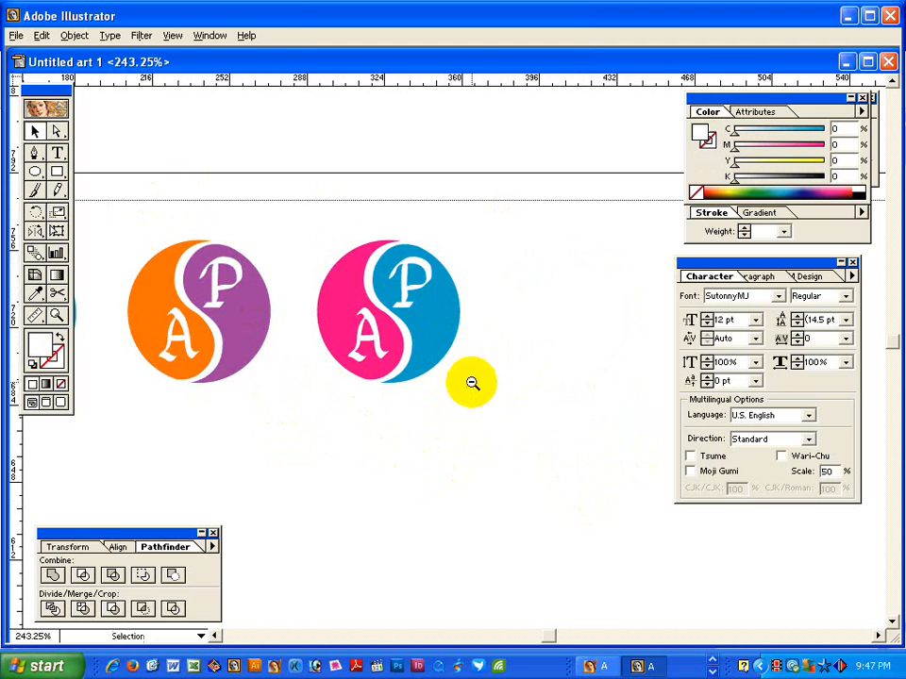
left_click(472, 383, "alt")
left_click(457, 381, "alt")
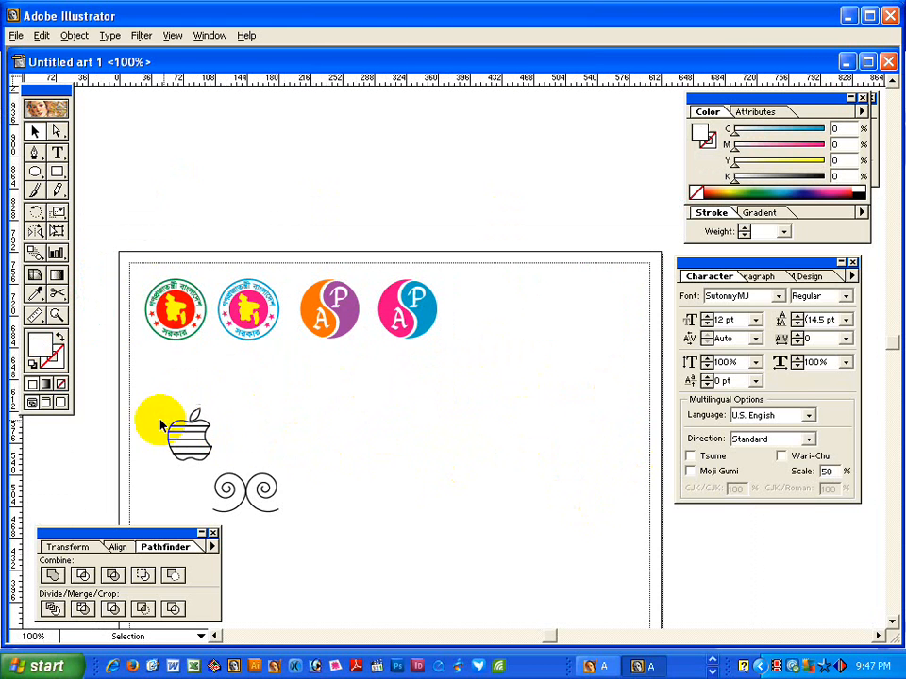
scroll(496, 533, "down", 3)
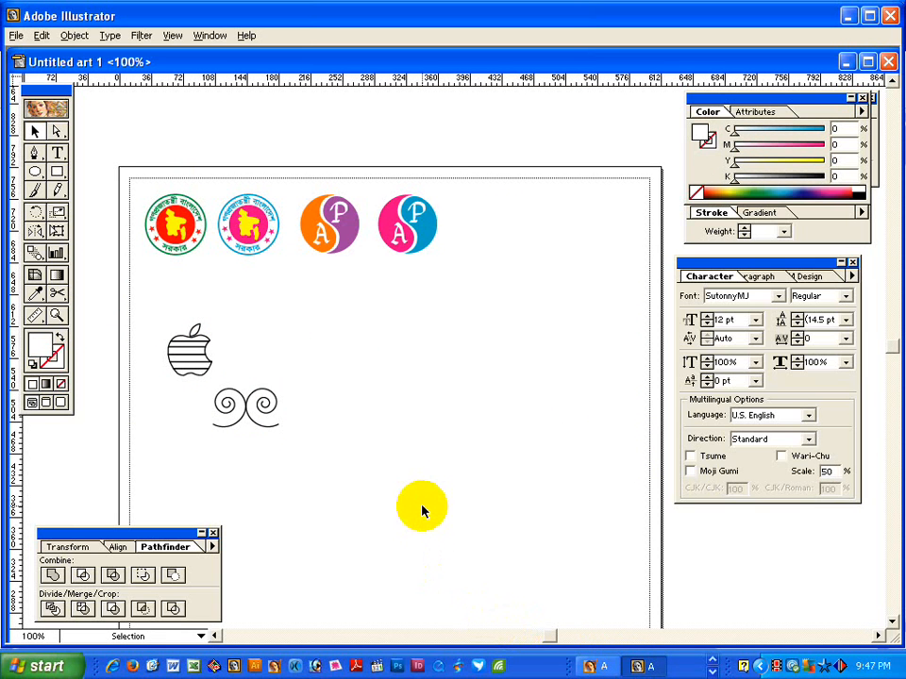
Close the unwanted browser windows, dismissing the Flash Player warning and leaving its page.
left_click(647, 667)
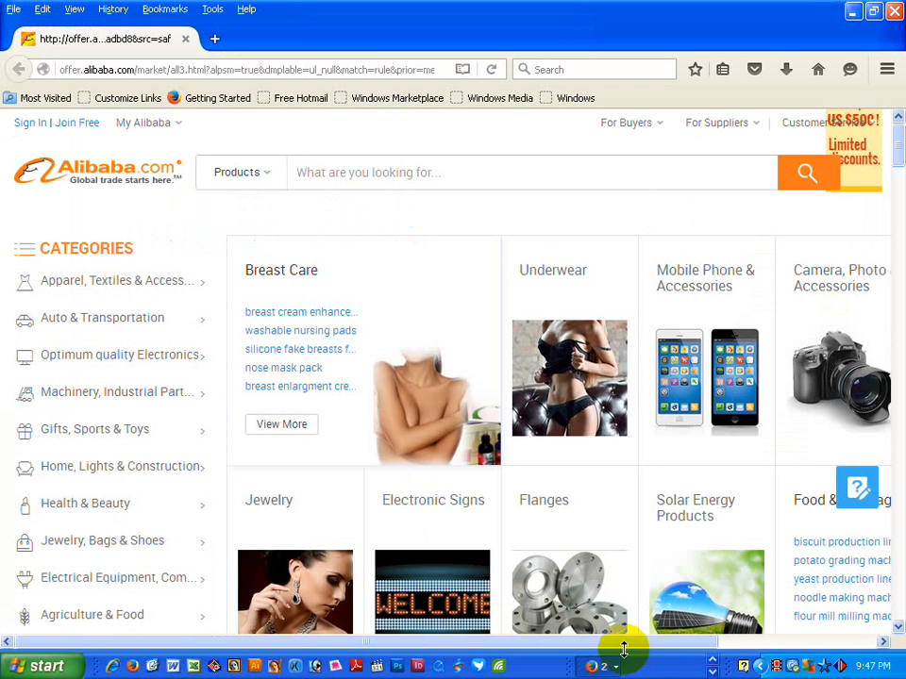
left_click(894, 13)
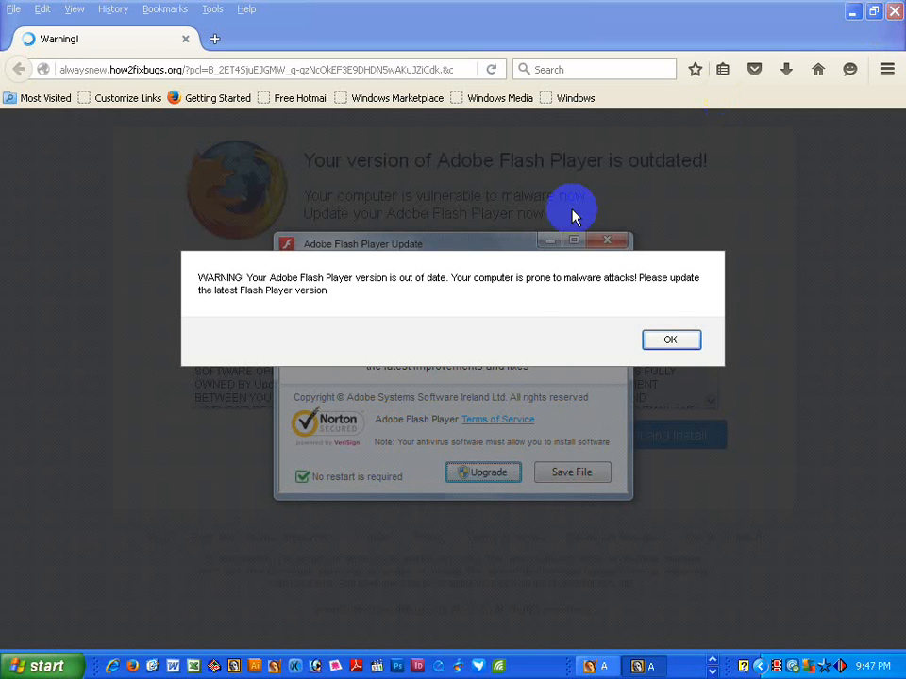
left_click(664, 340)
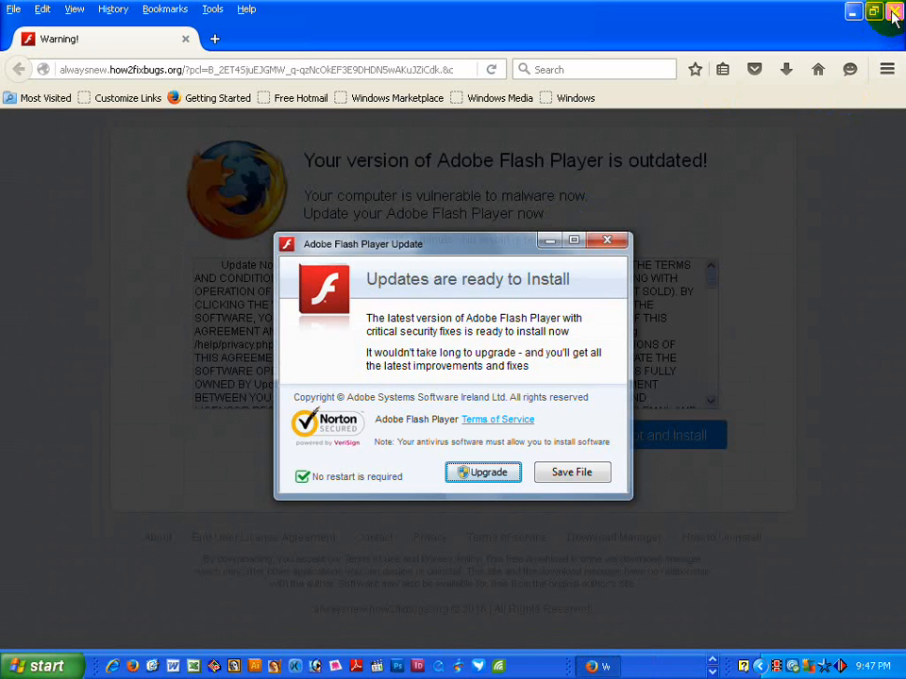
left_click(894, 12)
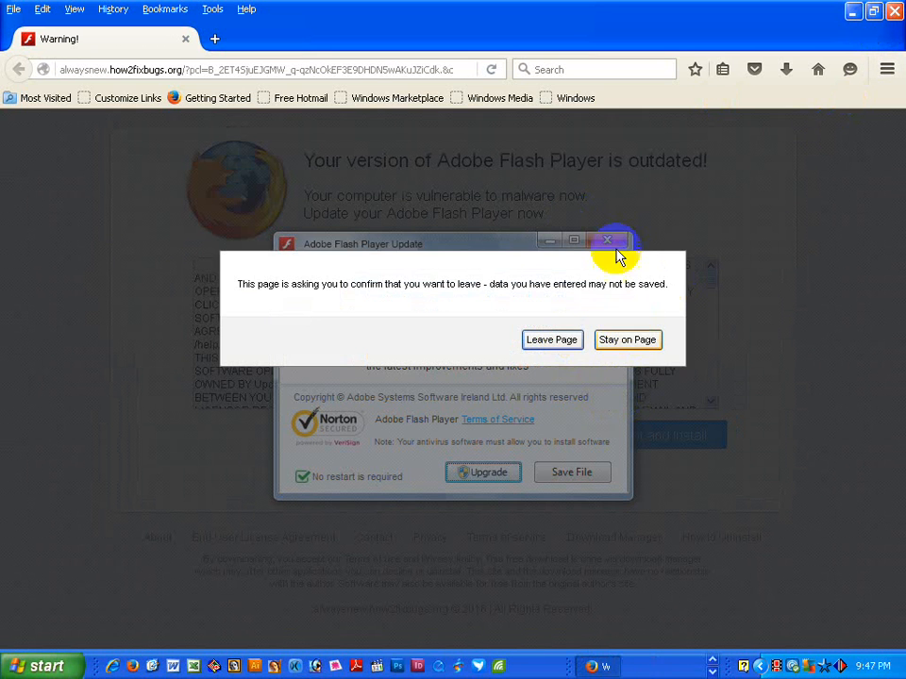
left_click(549, 344)
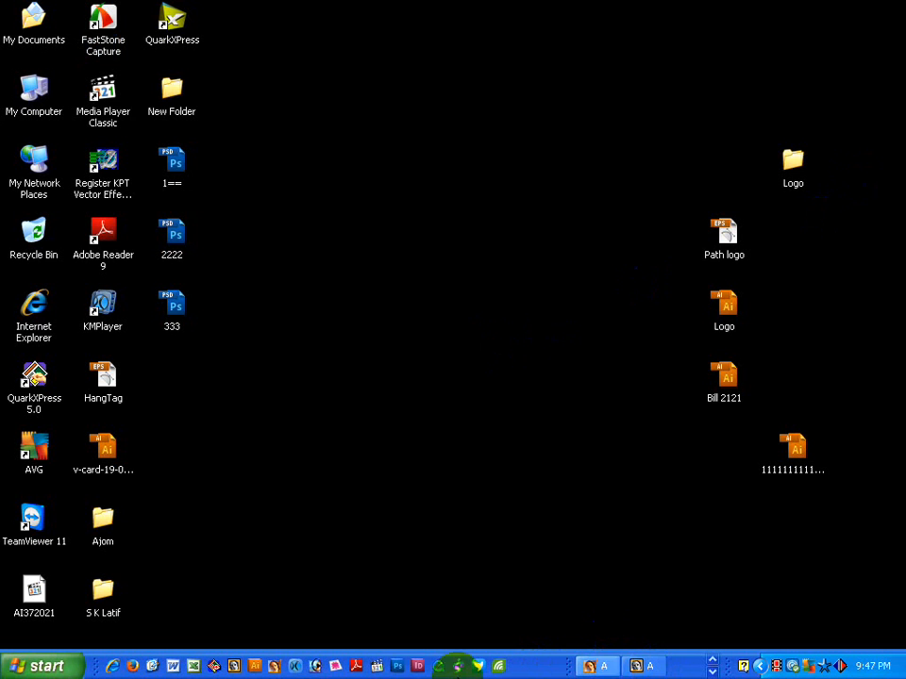
Switch to Photoshop and bring up the business card scan Logo Scan.psd in an overview.
left_click(323, 668)
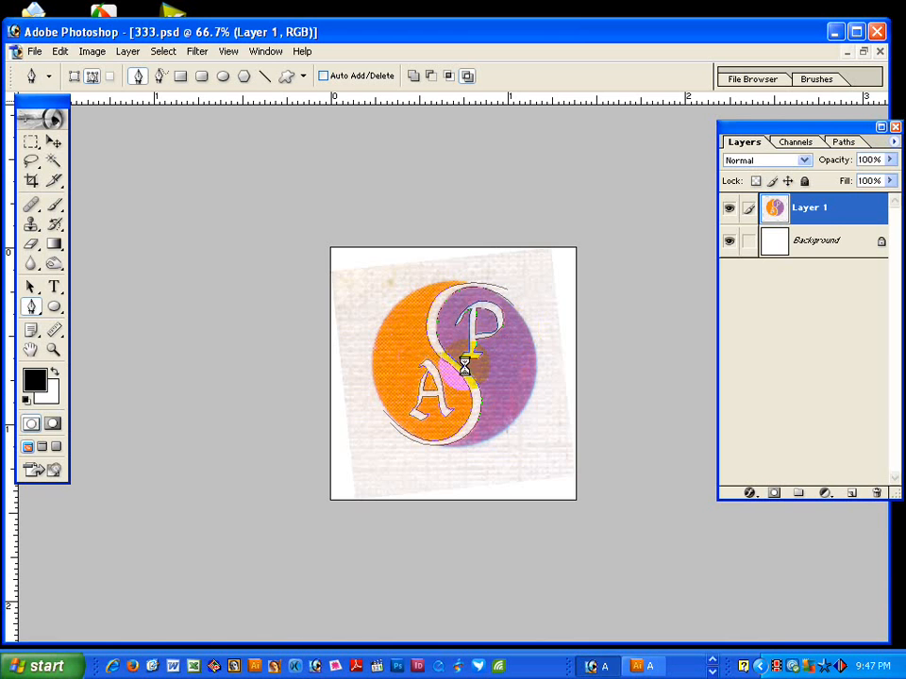
left_click(455, 279)
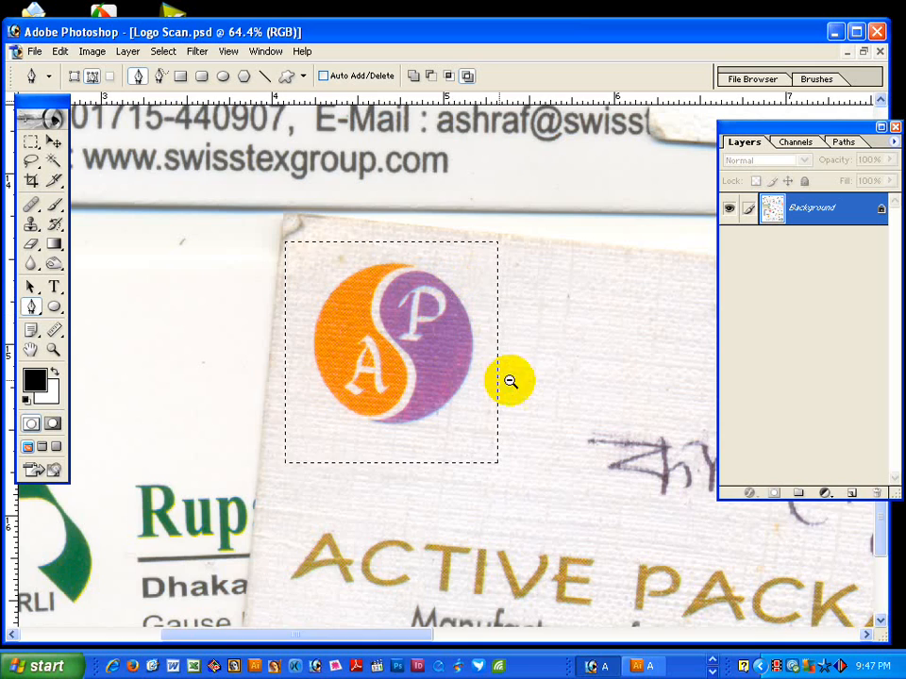
left_click(512, 395, "alt")
left_click(505, 401, "alt")
left_click(505, 400, "alt")
left_click(508, 403, "alt")
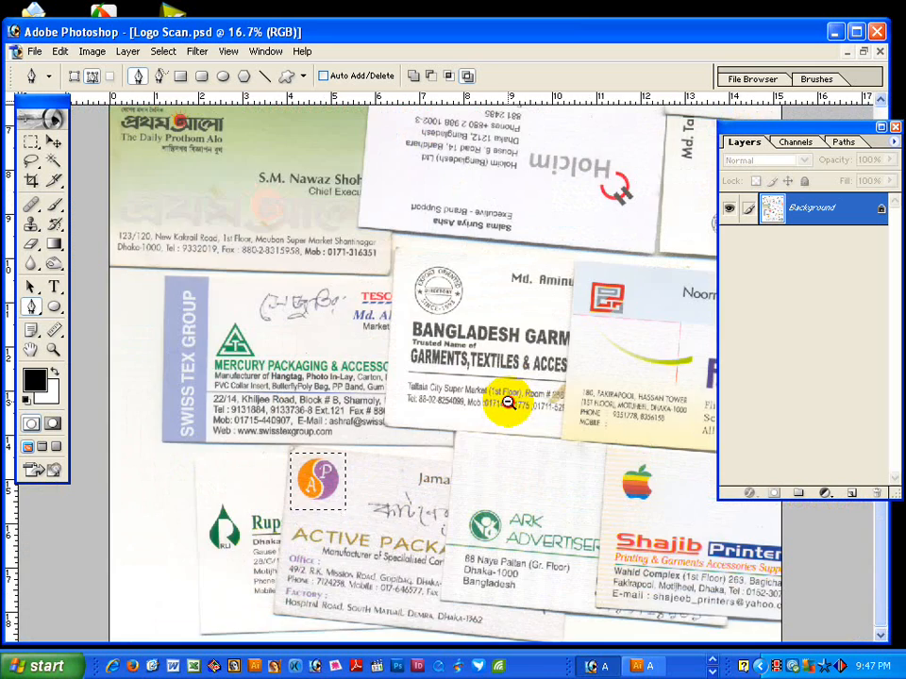
left_click(508, 403, "alt")
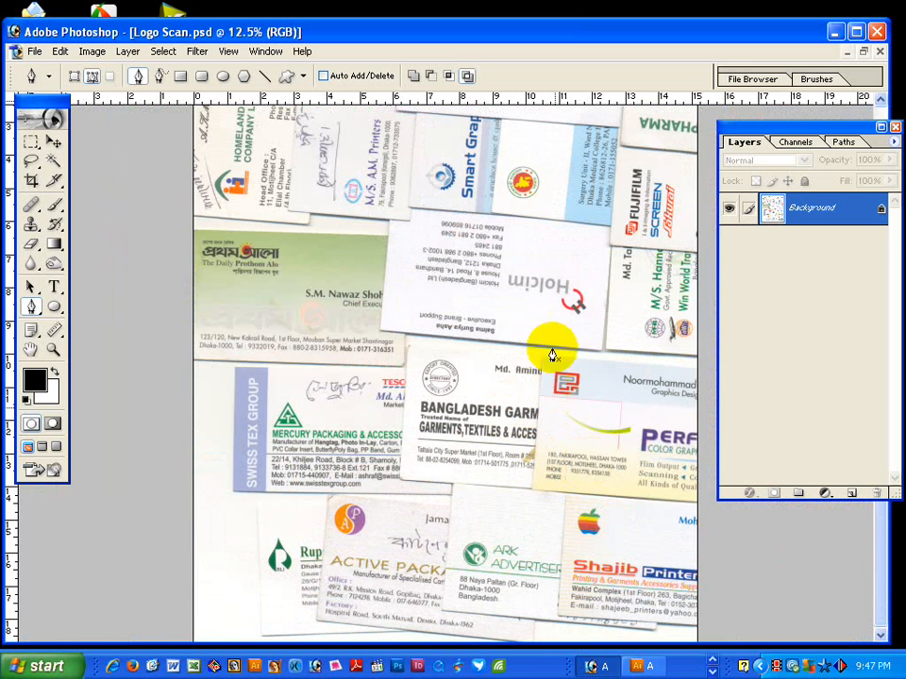
Inspect the Smart Graphics gear emblem in the business card scan up close.
left_click_drag(413, 135, 485, 237)
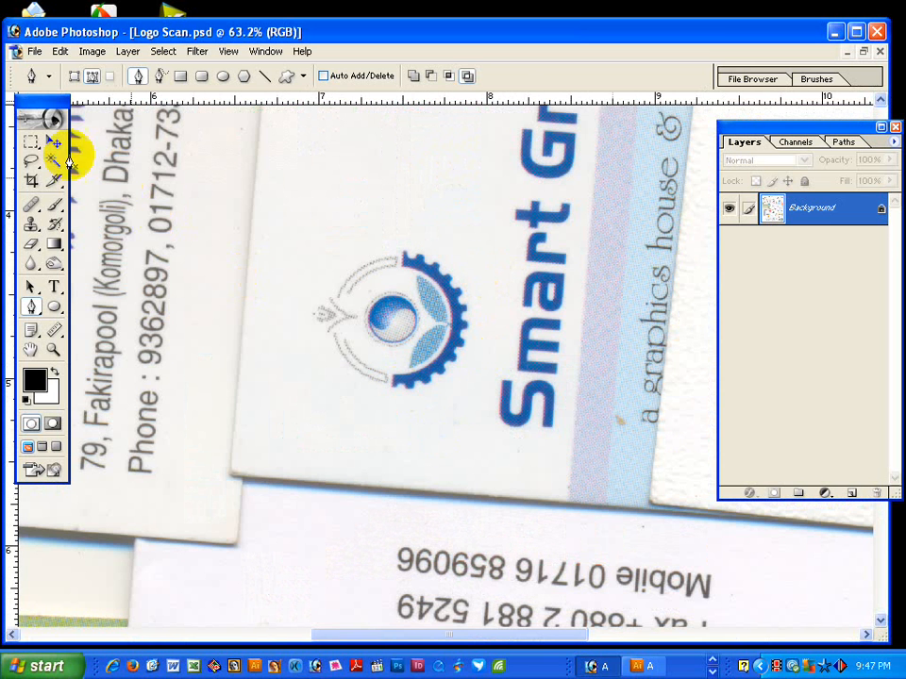
left_click(31, 142)
left_click_drag(306, 198, 518, 437)
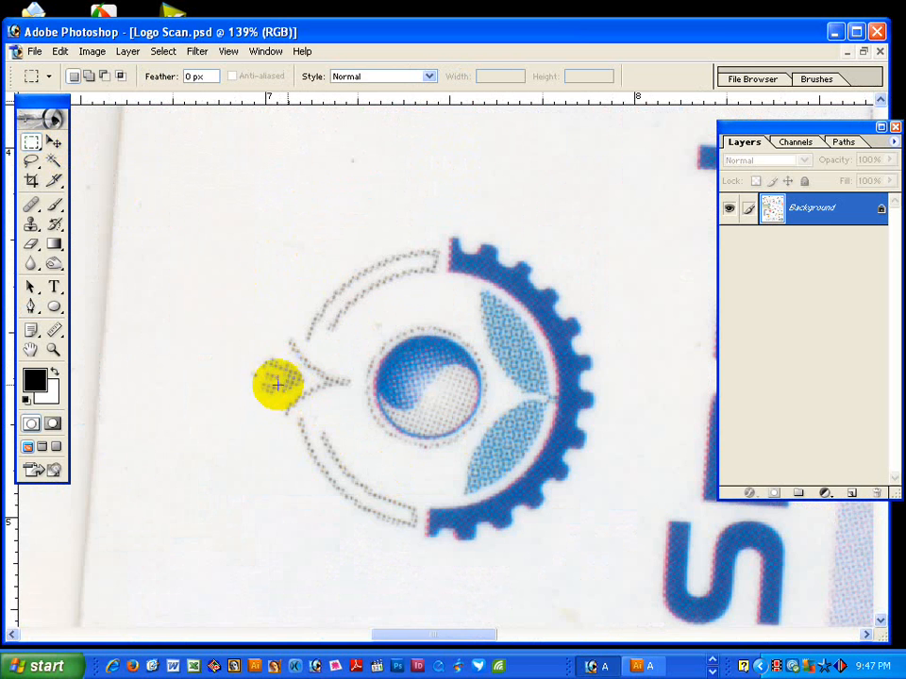
scroll(335, 373, "down", 3)
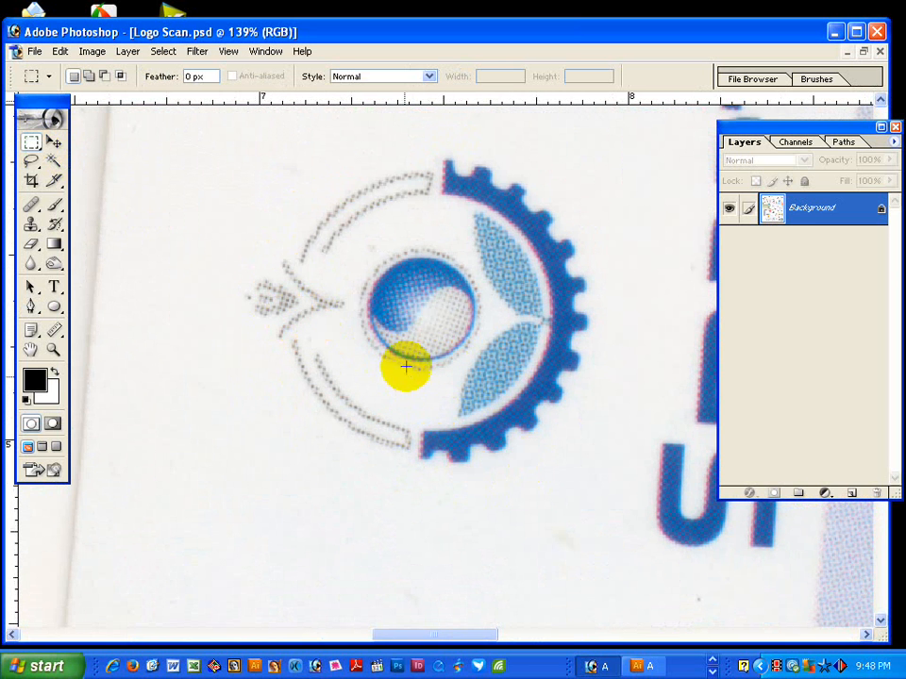
Start opening another image and browse to the Student scan folder on Local Disk (D:).
key("ctrl+o")
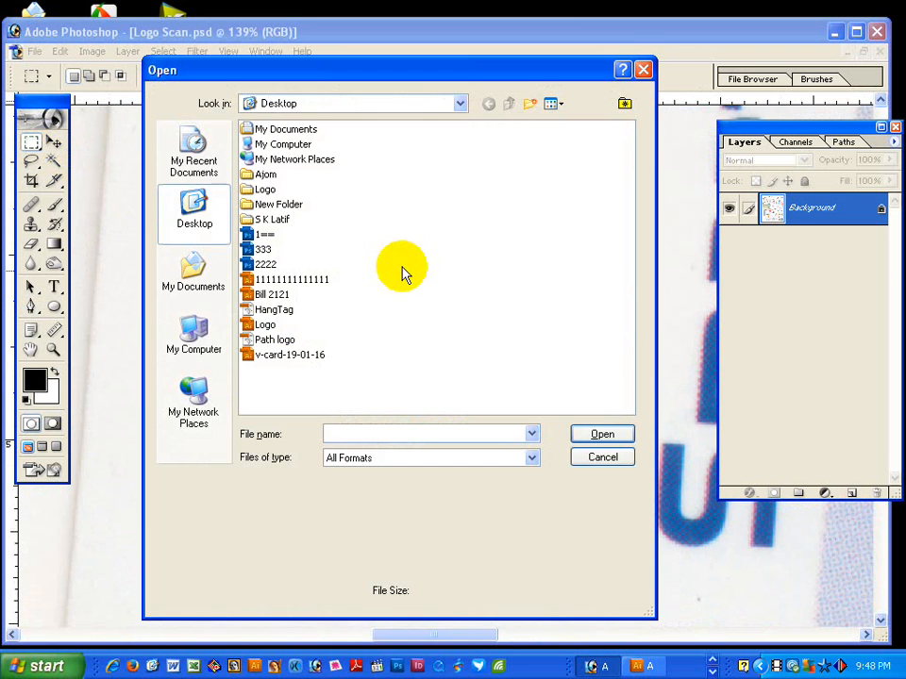
left_click(460, 104)
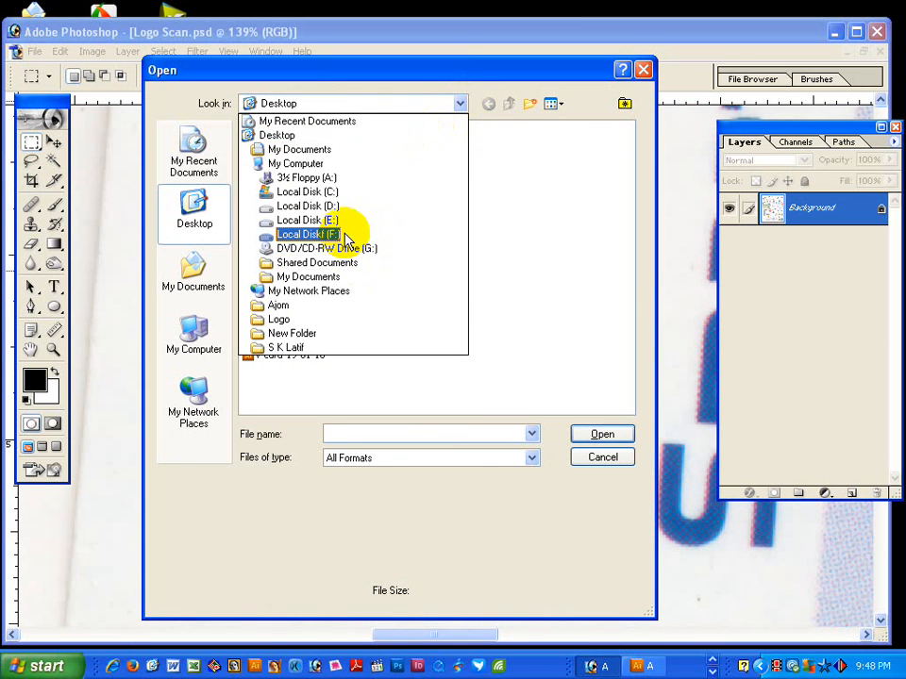
left_click(345, 235)
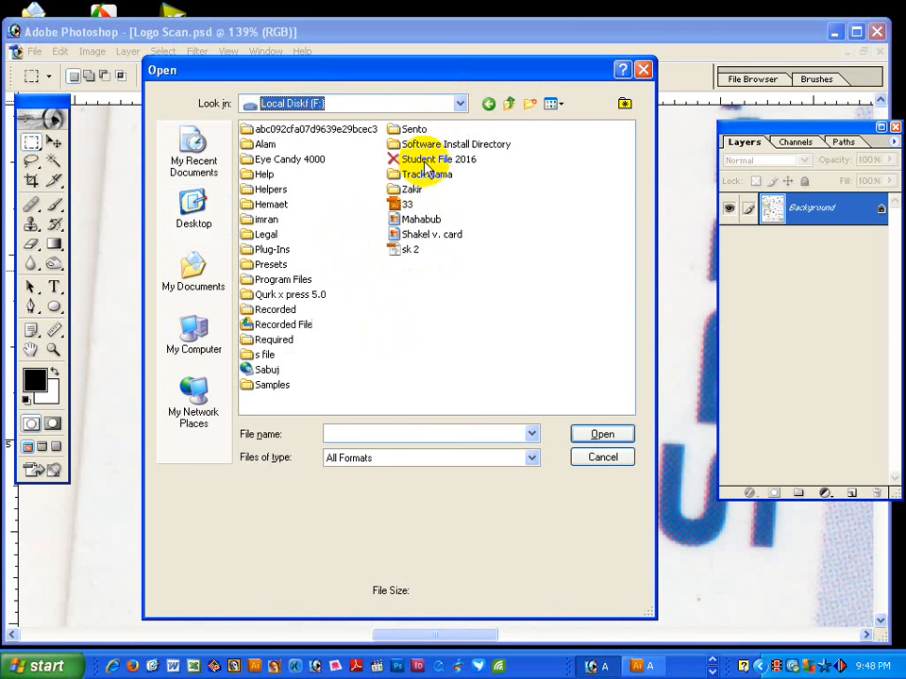
left_click(460, 104)
left_click(347, 204)
left_click(284, 296)
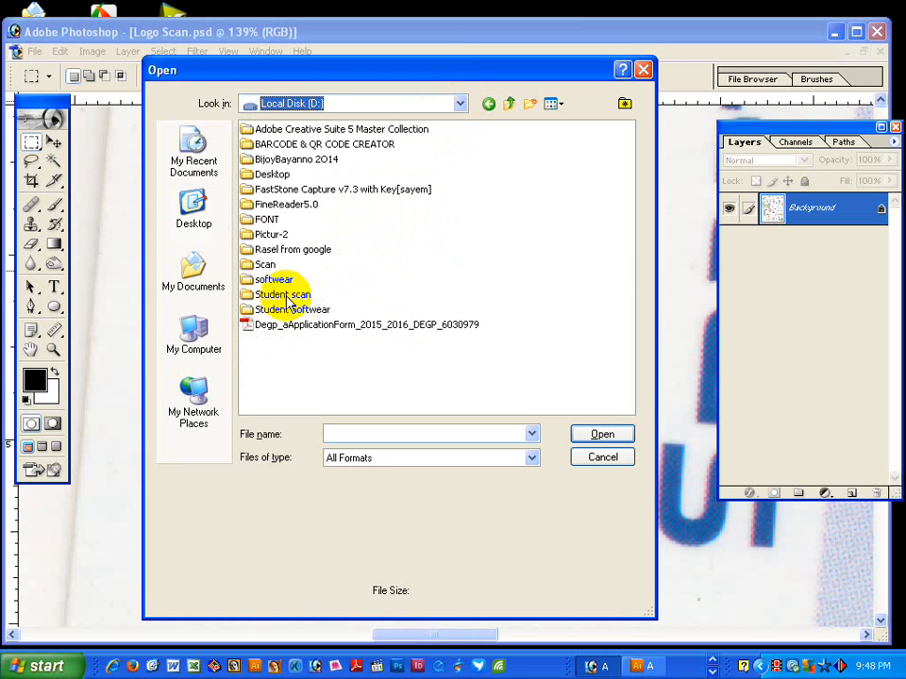
left_click(602, 434)
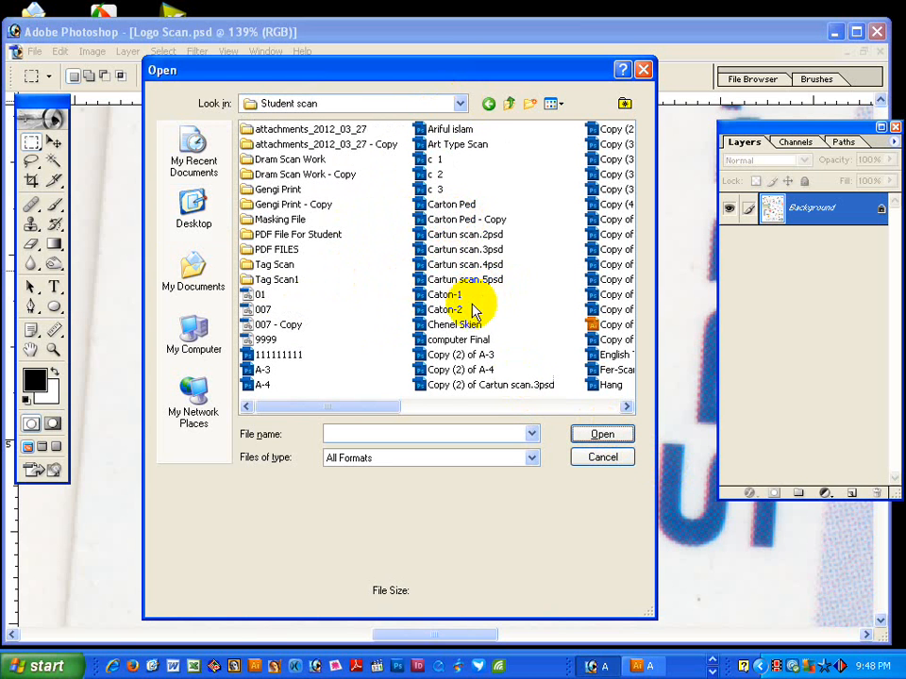
Look through the scan file previews and open Memo Scan.
left_click(465, 264)
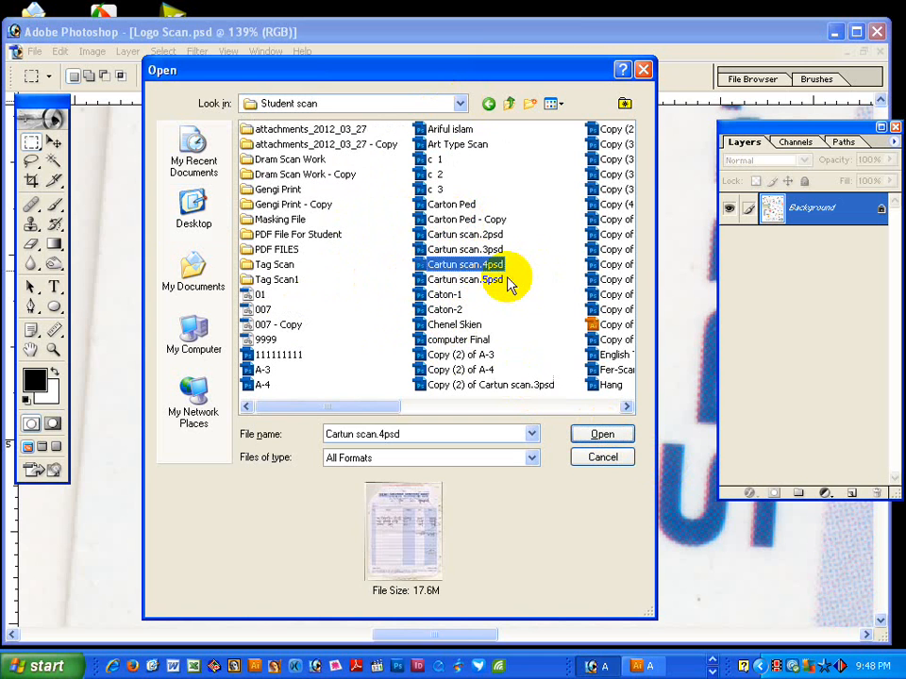
key("Down")
key("Down")
key("Down")
key("Down")
key("Down")
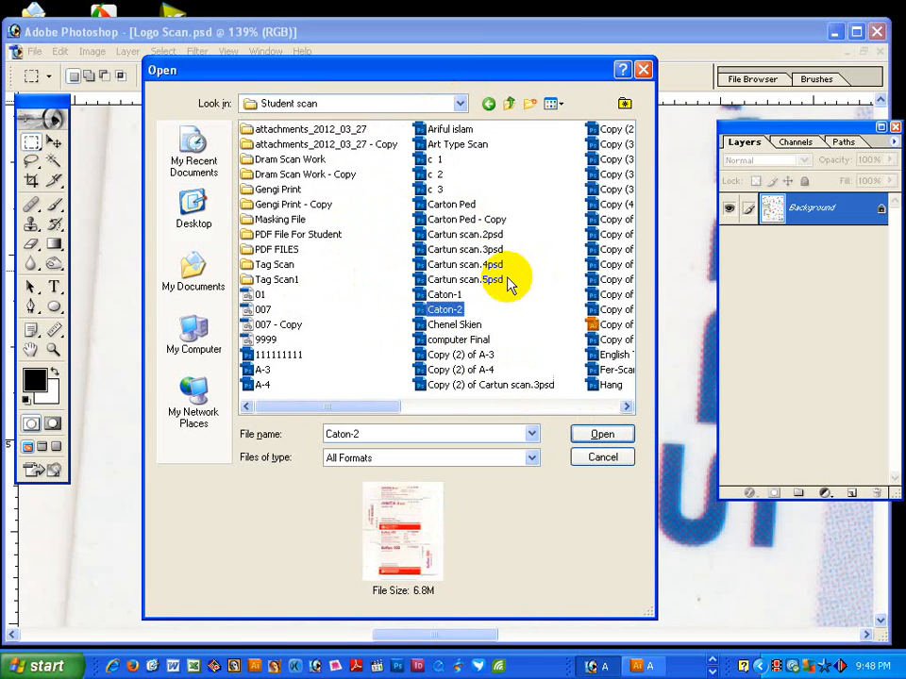
key("Down")
key("Down")
key("Down")
key("Down")
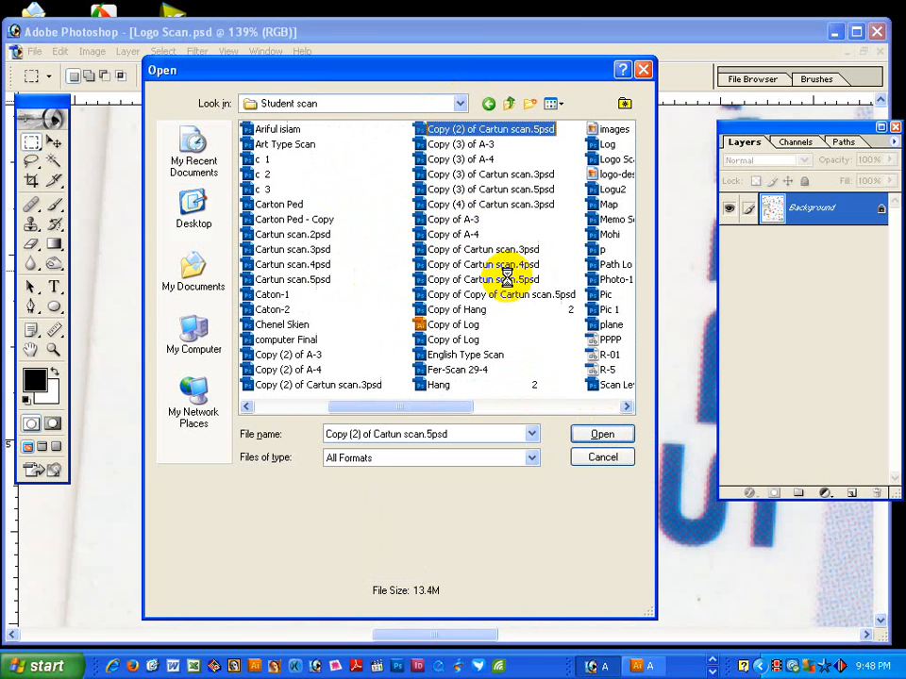
key("Down")
key("Down")
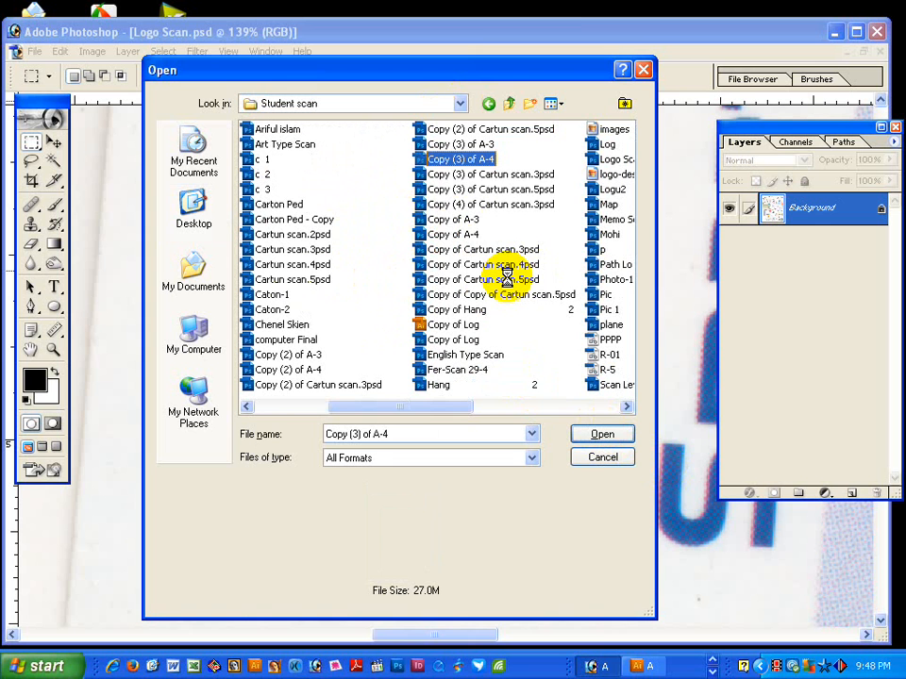
key("Down")
key("Down")
key("Down")
key("Down")
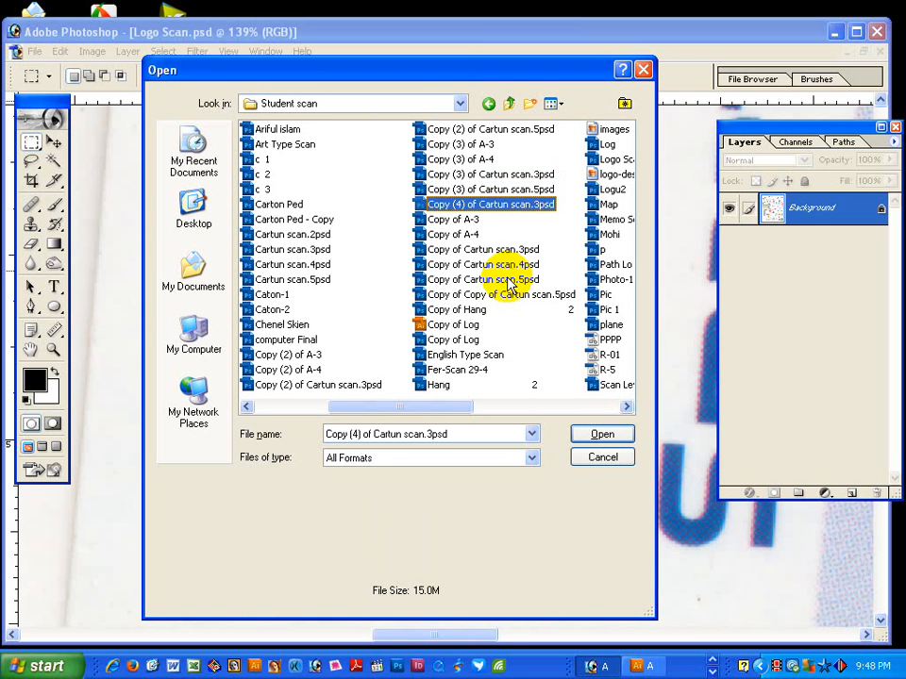
key("Down")
key("Down")
key("Down")
key("Down")
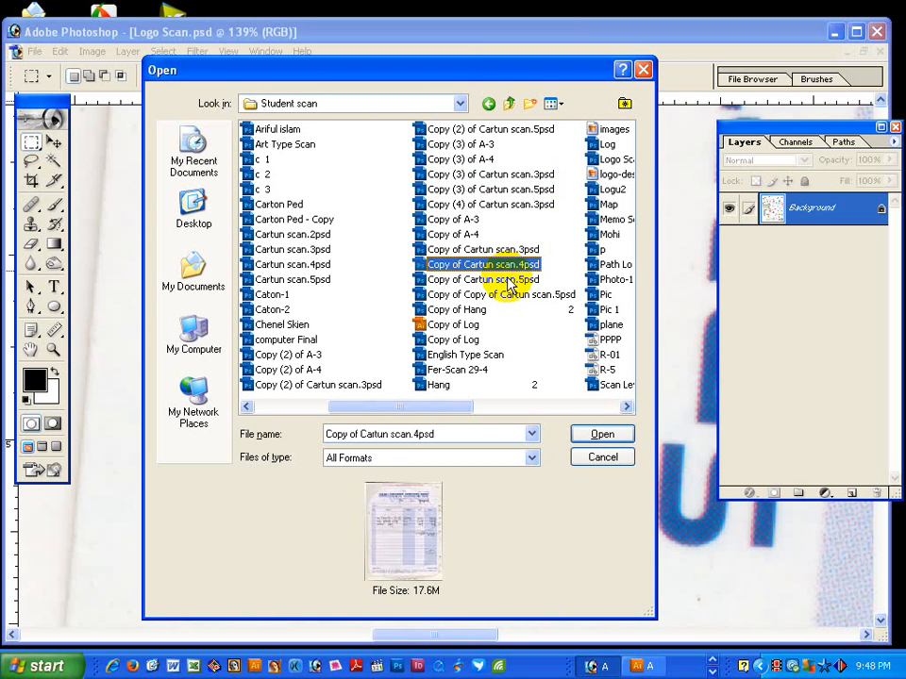
key("Down")
key("Down")
key("Down")
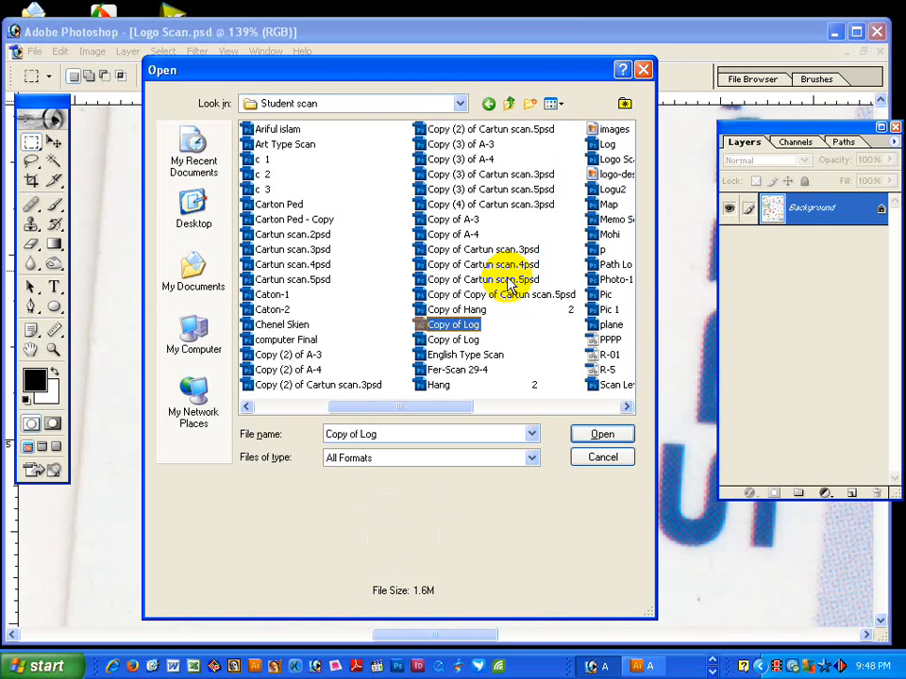
key("Down")
key("Down")
key("Down")
key("Down")
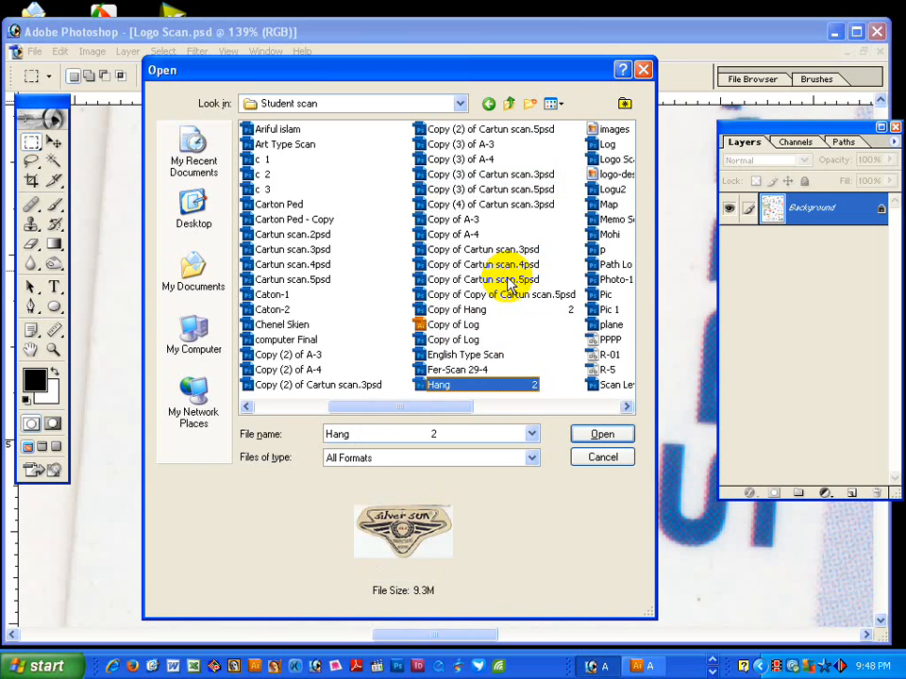
key("Down")
key("Down")
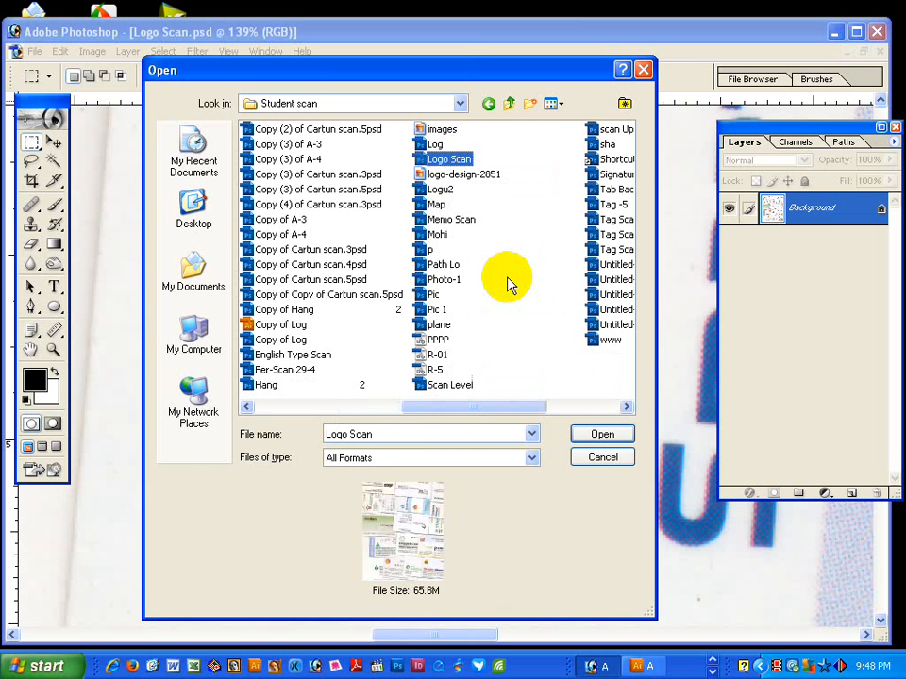
key("Down")
key("Down")
key("Down")
key("Down")
key("Down")
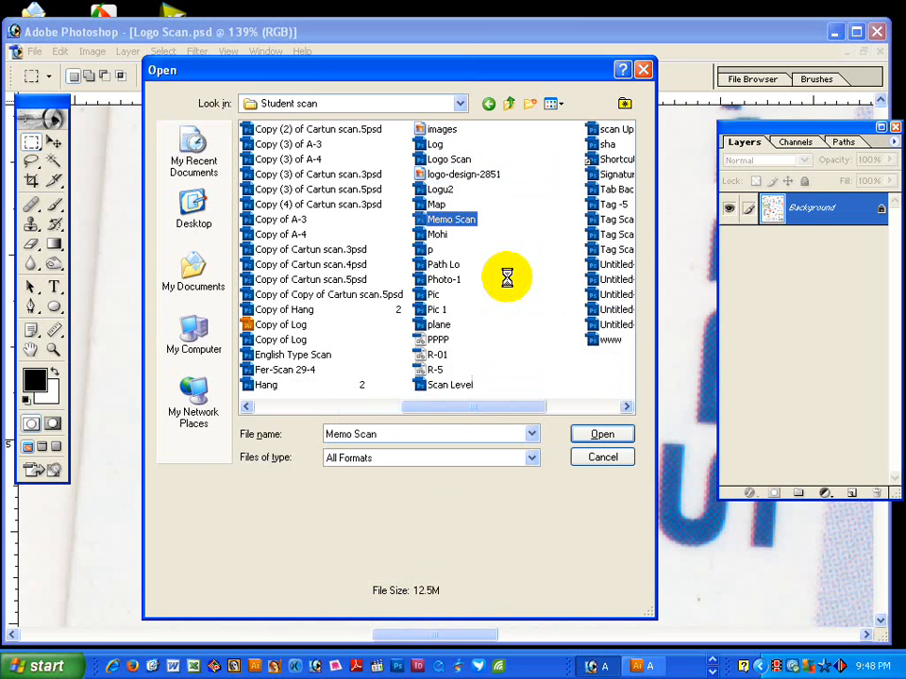
key("Up")
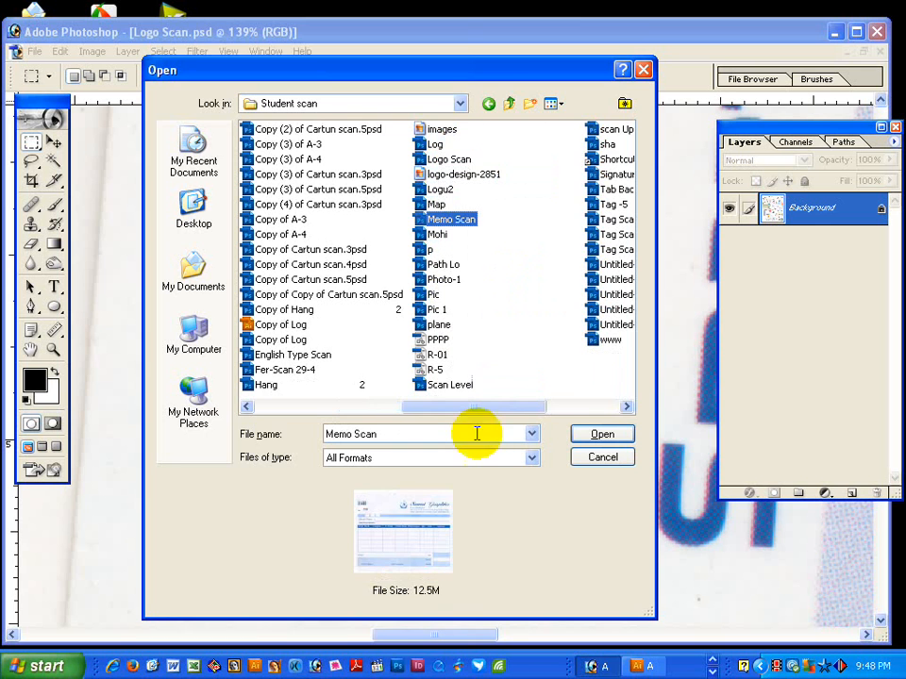
left_click(596, 434)
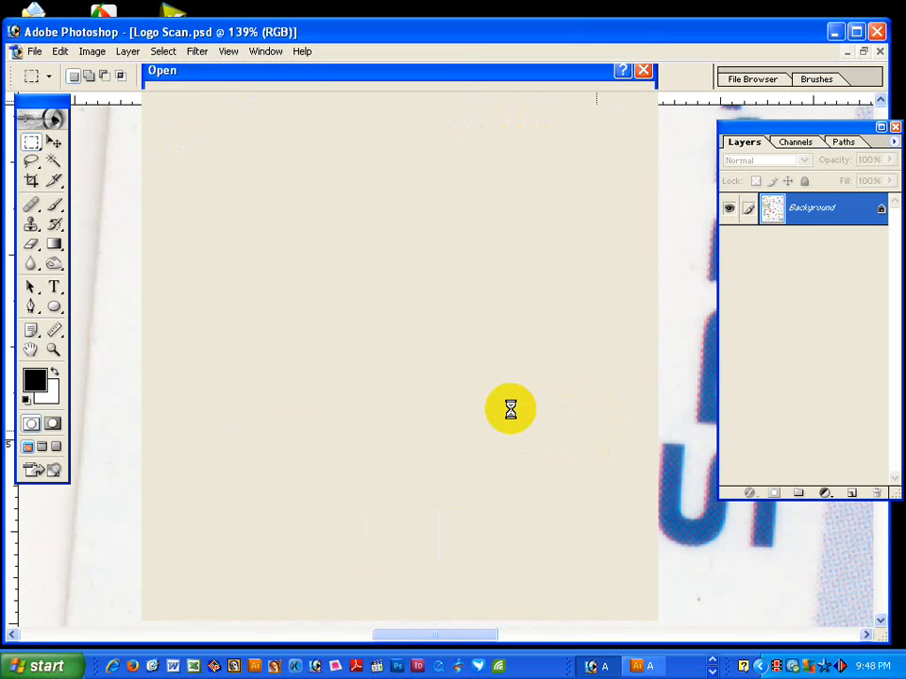
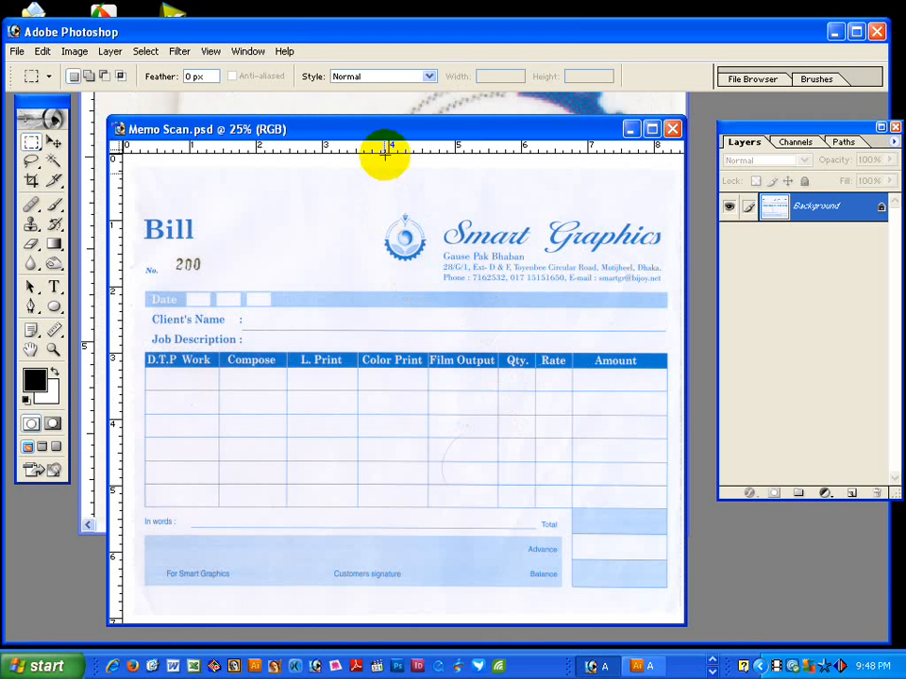
Copy the gear emblem from the bill header into a new white 364 × 340 pixel RGB document at 300 pixels/inch.
left_click_drag(374, 132, 363, 122)
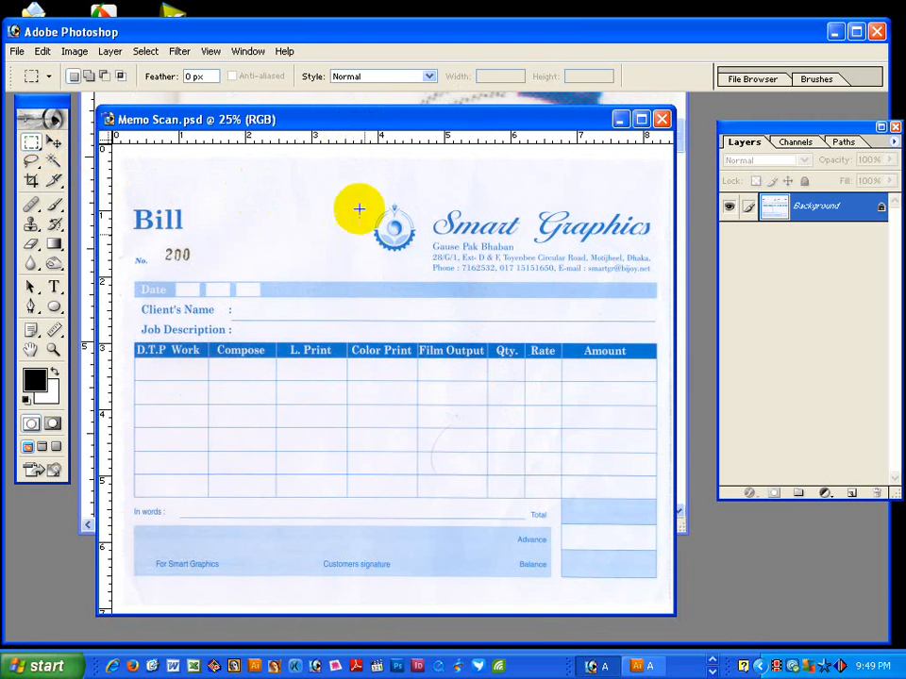
left_click_drag(349, 190, 429, 264)
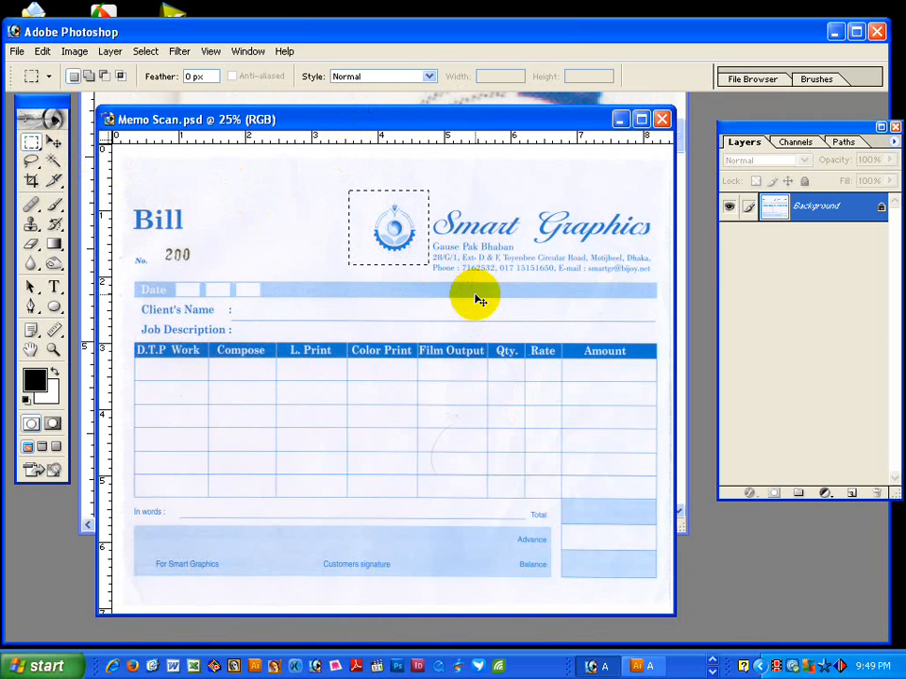
key("ctrl+n")
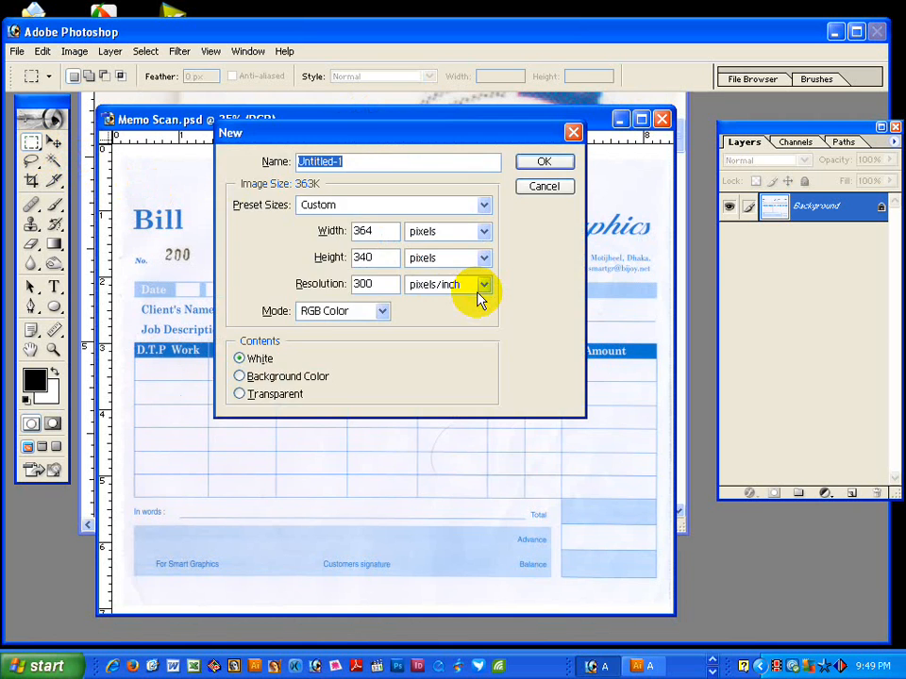
key("Return")
left_click(420, 143)
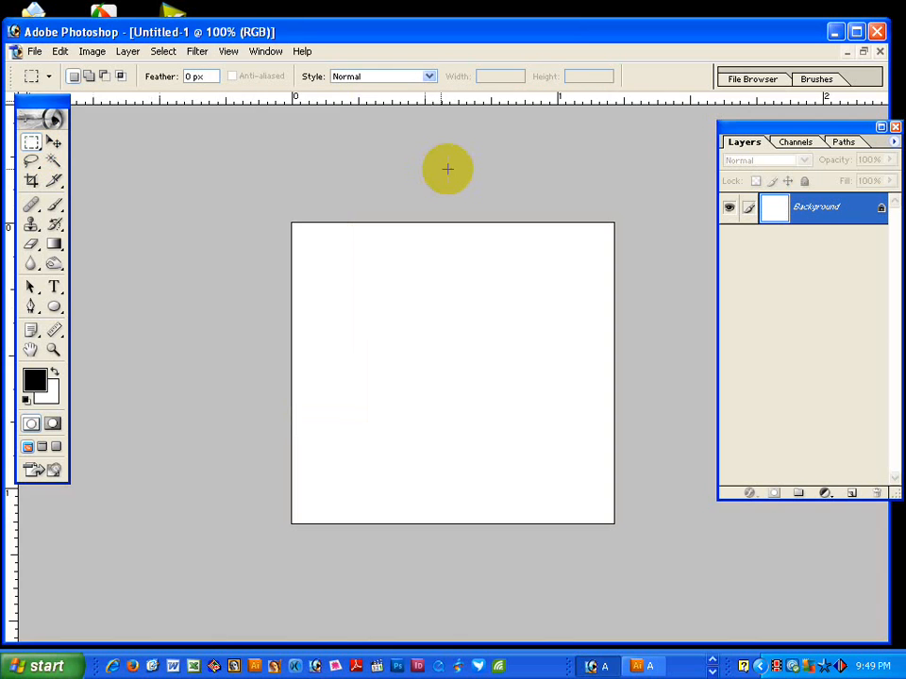
key("ctrl+v")
Measure along the gear's flat upper edges with the Measure tool and straighten the canvas by rotating it 0.15° clockwise.
key("ctrl+space")
left_click_drag(419, 244, 566, 384)
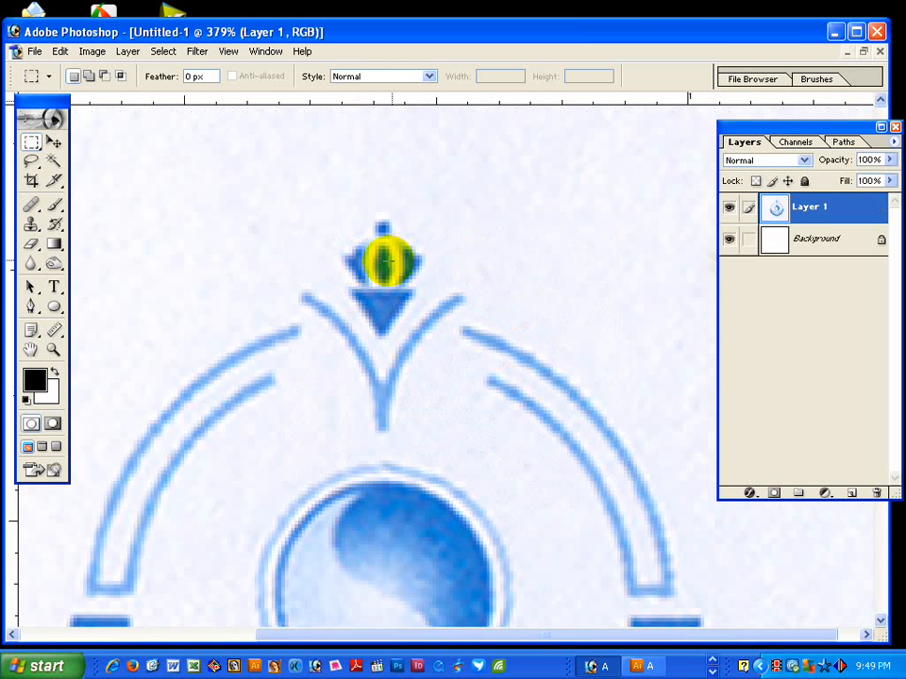
left_click(487, 447, "ctrl+alt")
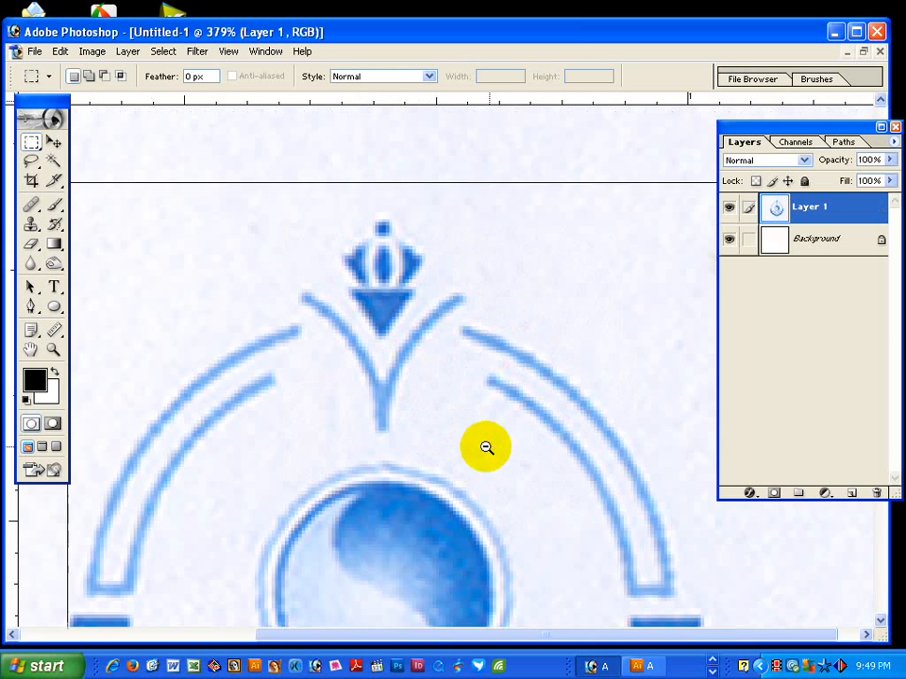
left_click(469, 383, "ctrl+alt")
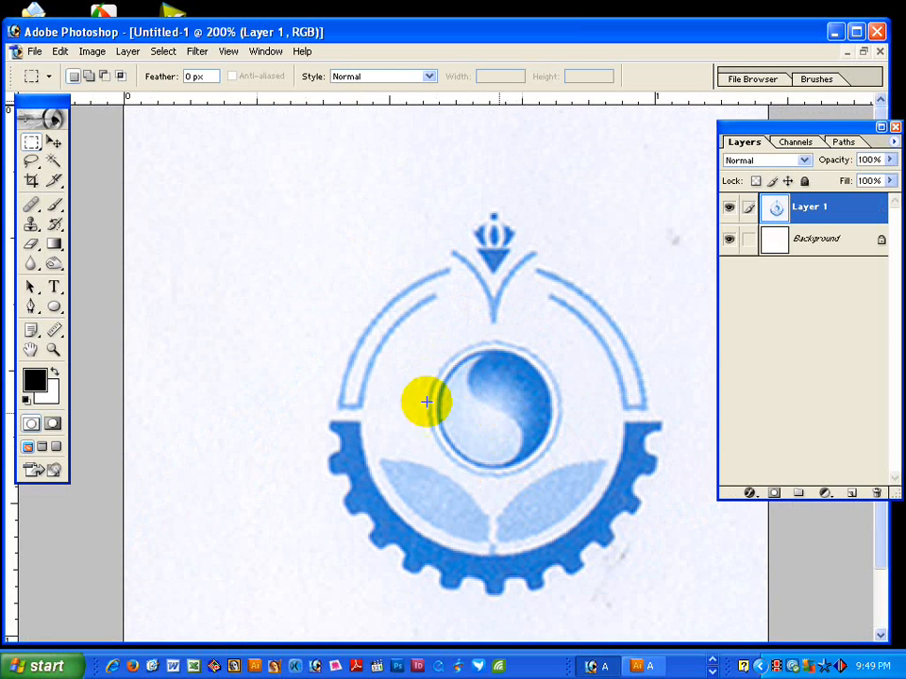
left_click(54, 331)
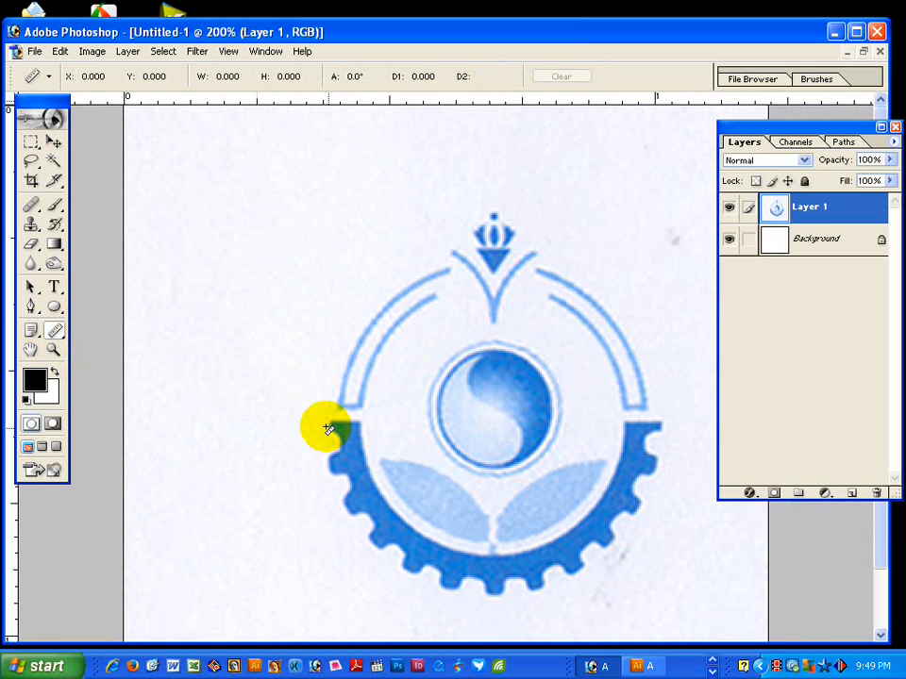
left_click_drag(330, 423, 663, 424)
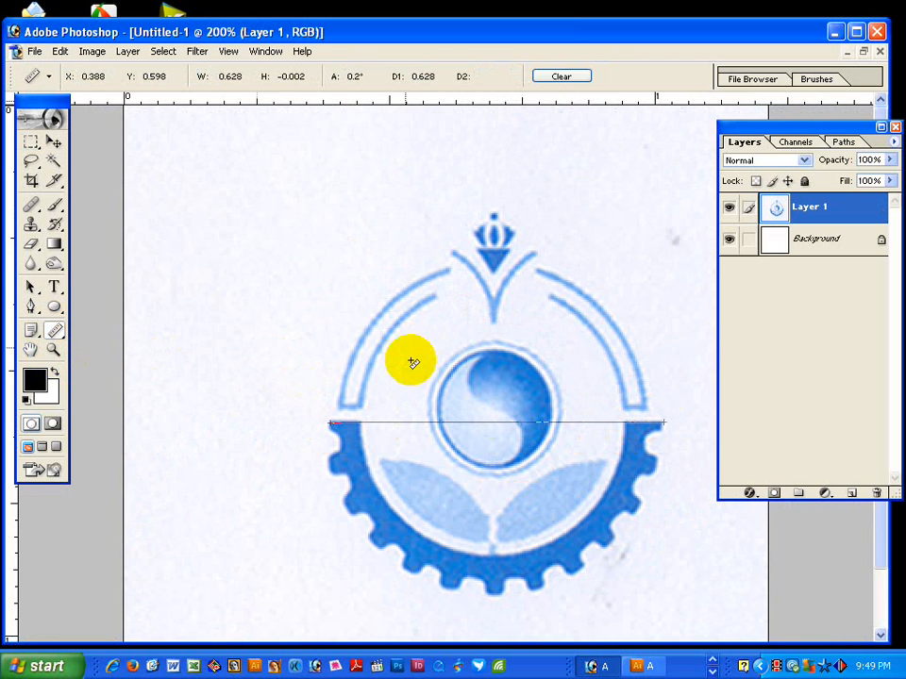
left_click(93, 51)
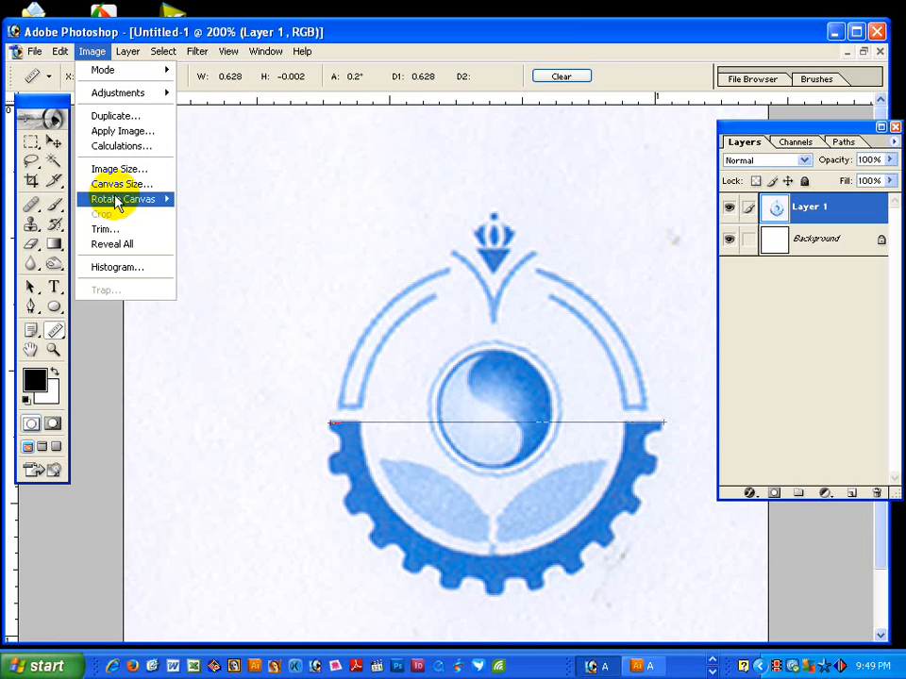
mouse_move(111, 198)
left_click(212, 244)
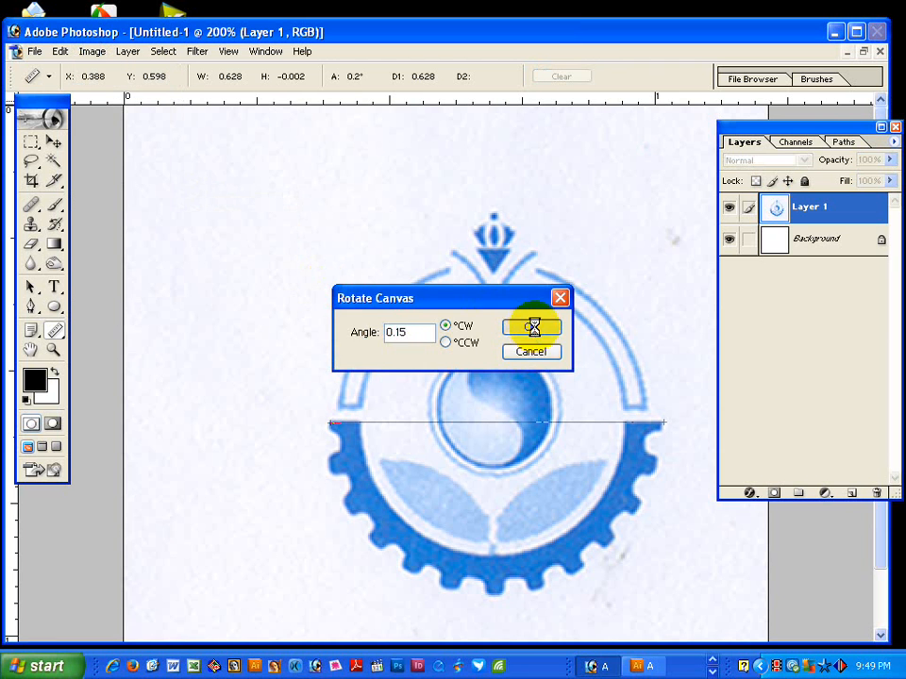
left_click(531, 326)
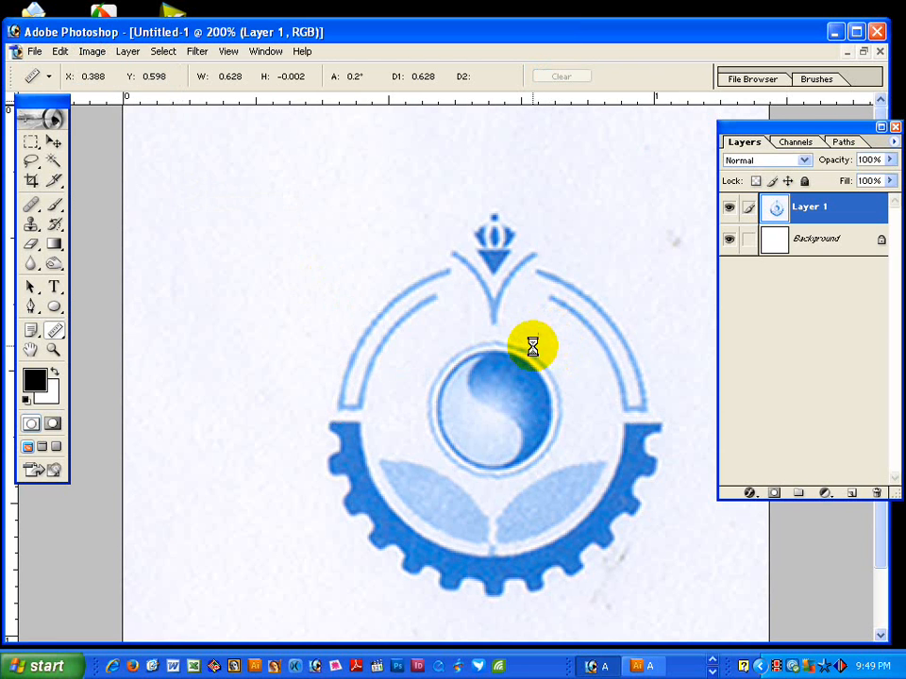
Save the straightened emblem document to the Desktop as 234 in Photoshop format.
key("ctrl+s")
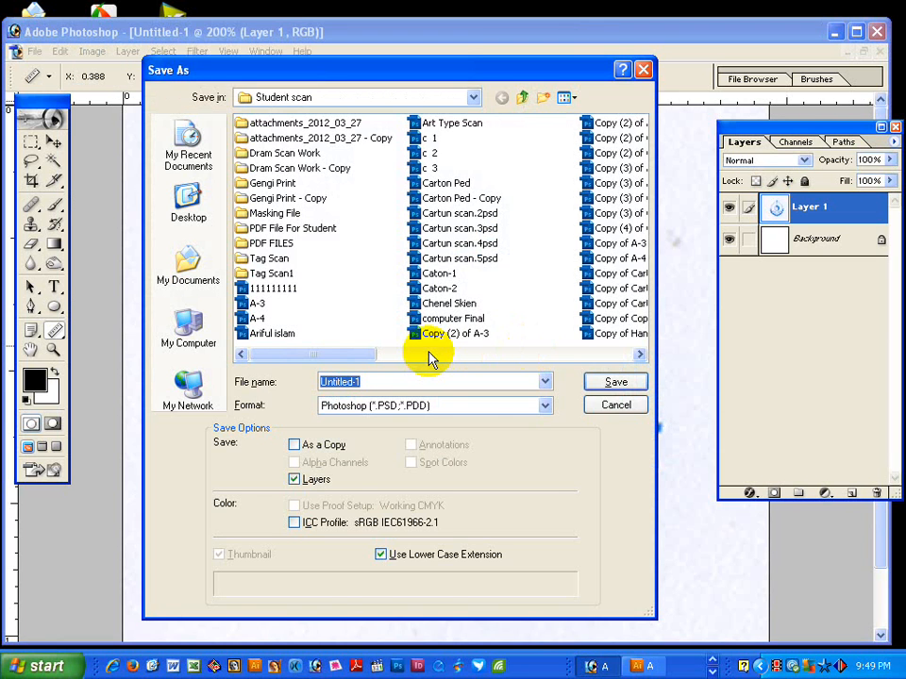
type("234")
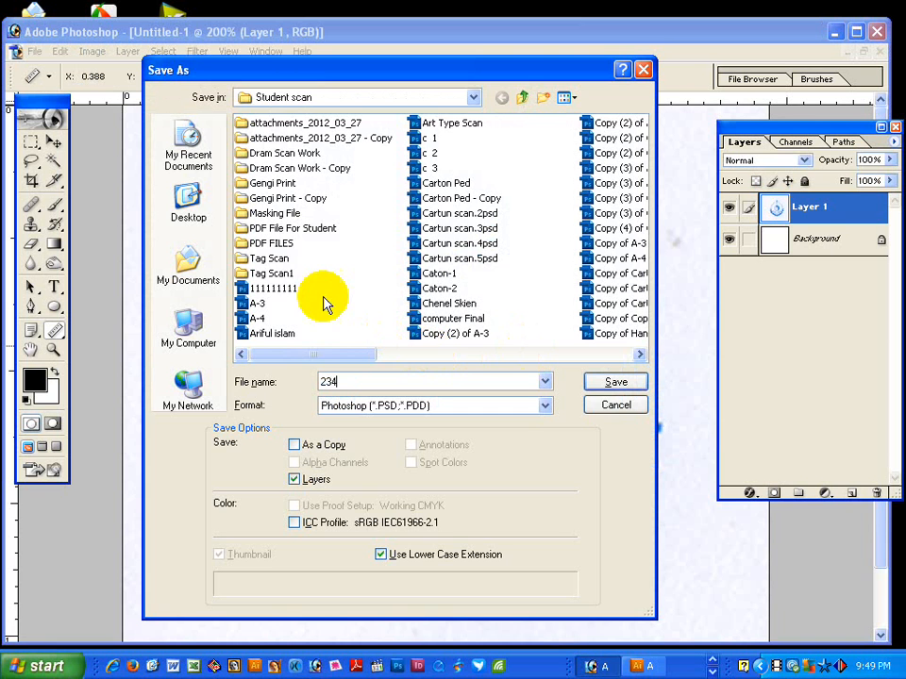
left_click(188, 206)
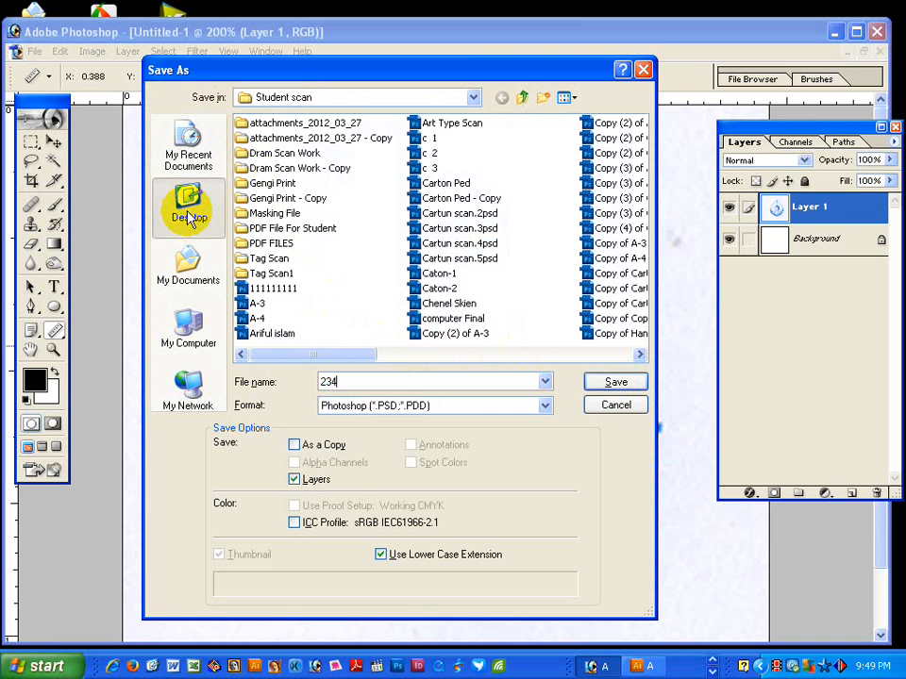
left_click(617, 383)
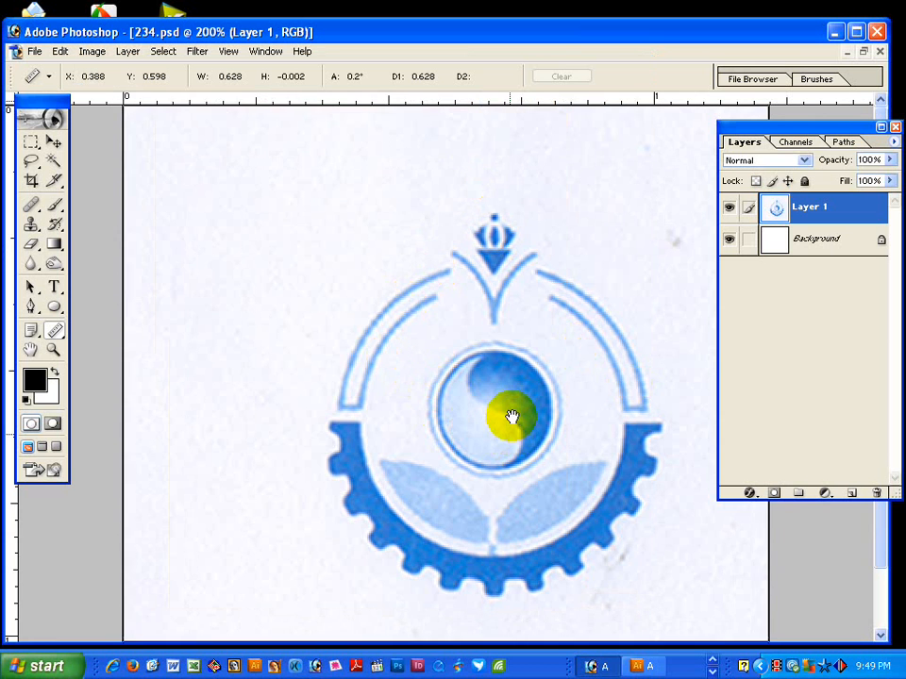
Trace the emblem's left leaf with the Pen tool as a closed curved path and deselect it.
key("ctrl+plus")
left_click(31, 307)
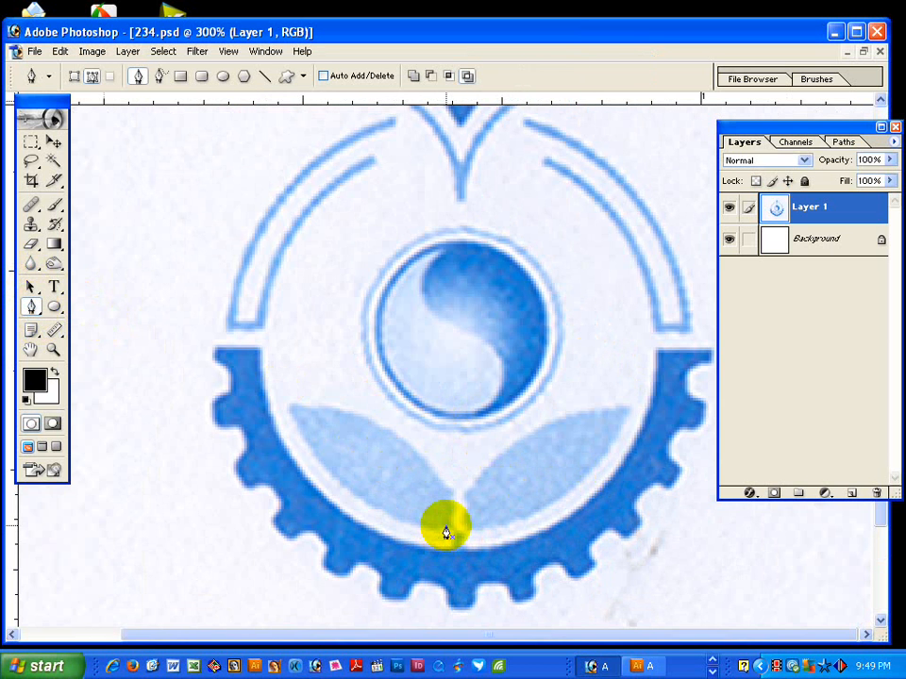
left_click_drag(445, 526, 431, 527)
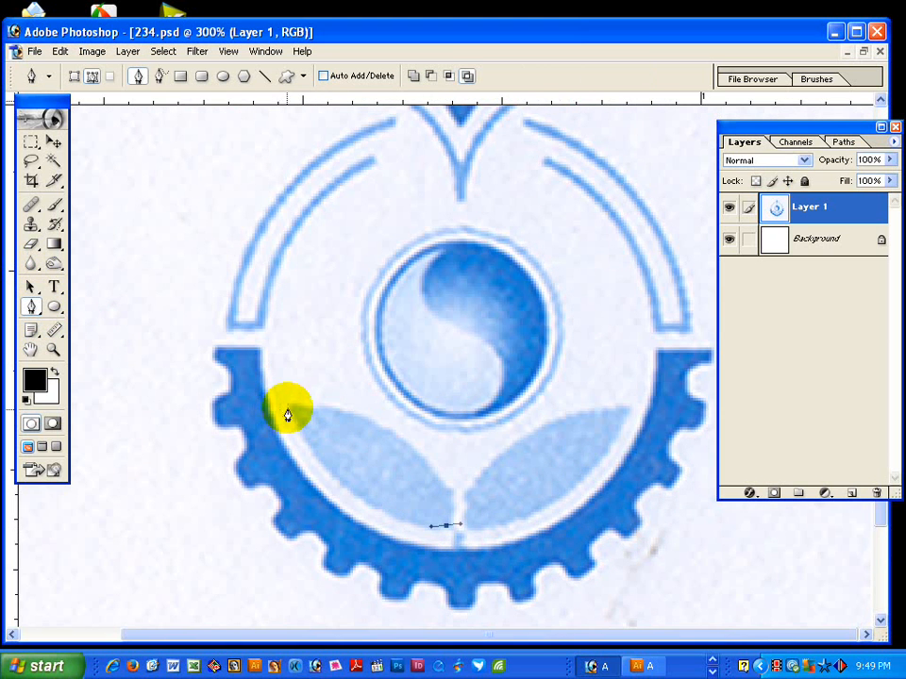
left_click_drag(291, 407, 337, 525)
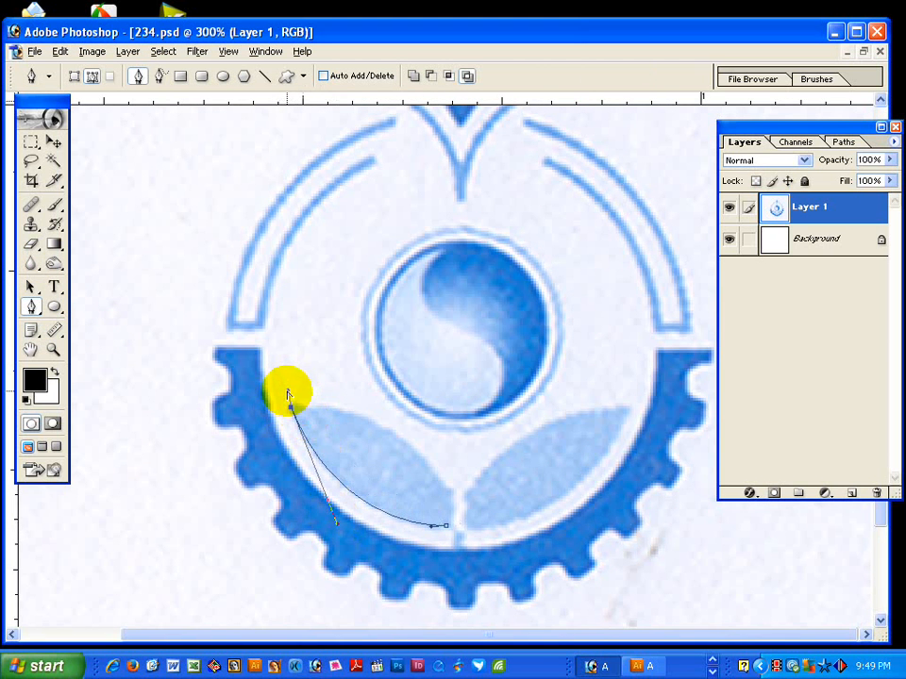
left_click(447, 528)
left_click_drag(450, 527, 463, 461)
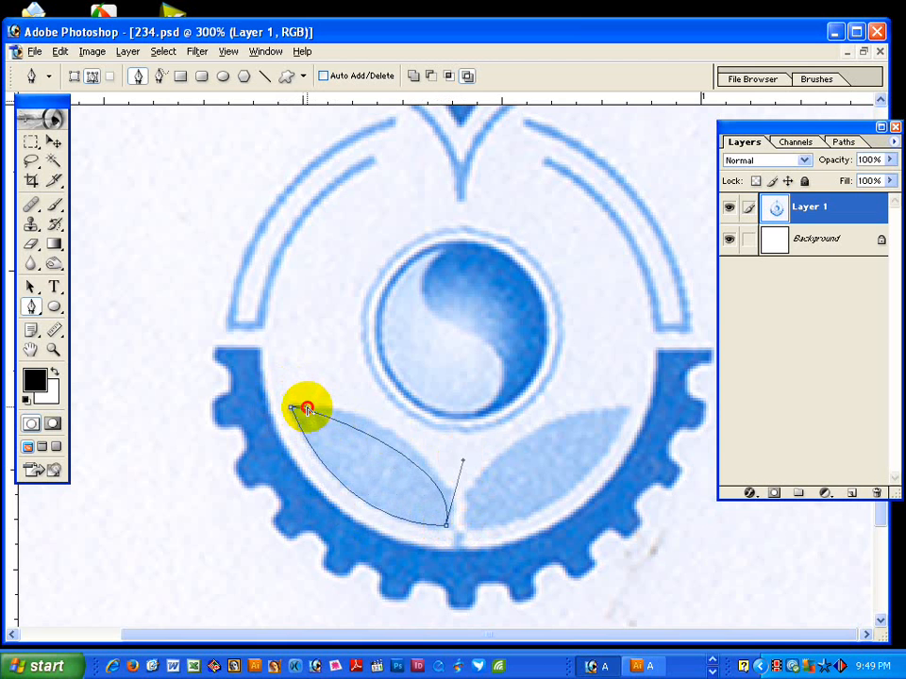
left_click_drag(307, 407, 346, 397)
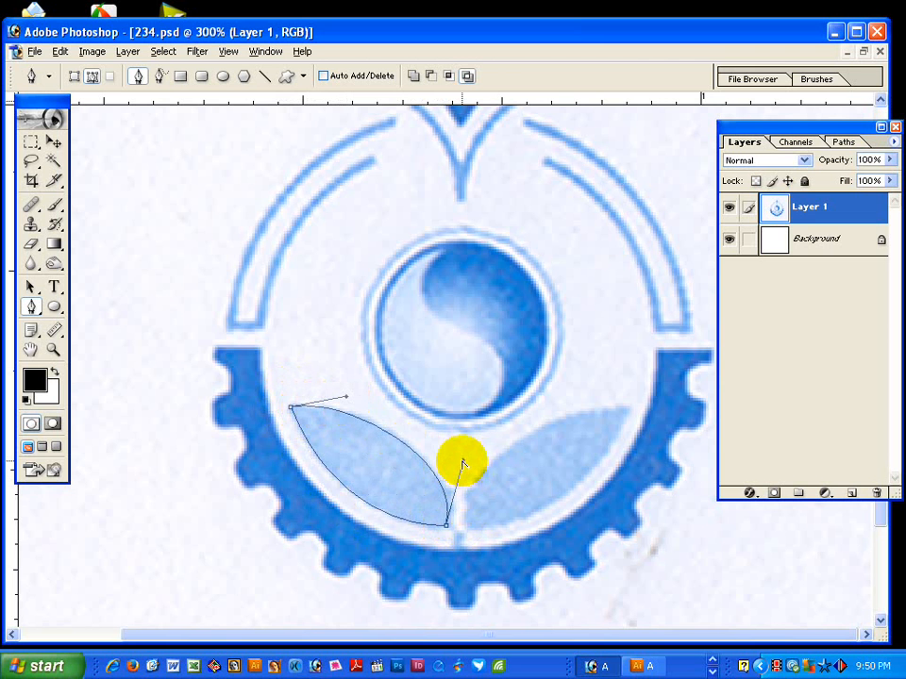
left_click(492, 469, "ctrl")
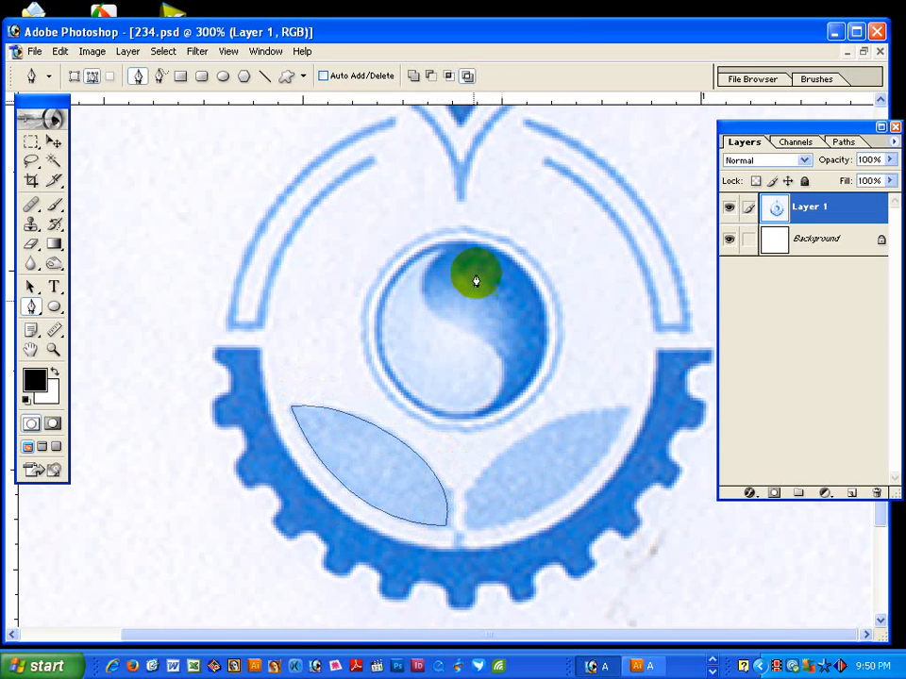
Trace the S-shaped divider in the central circle as an open Pen path whose ends extend past the dark disc's edge.
key("ctrl+plus")
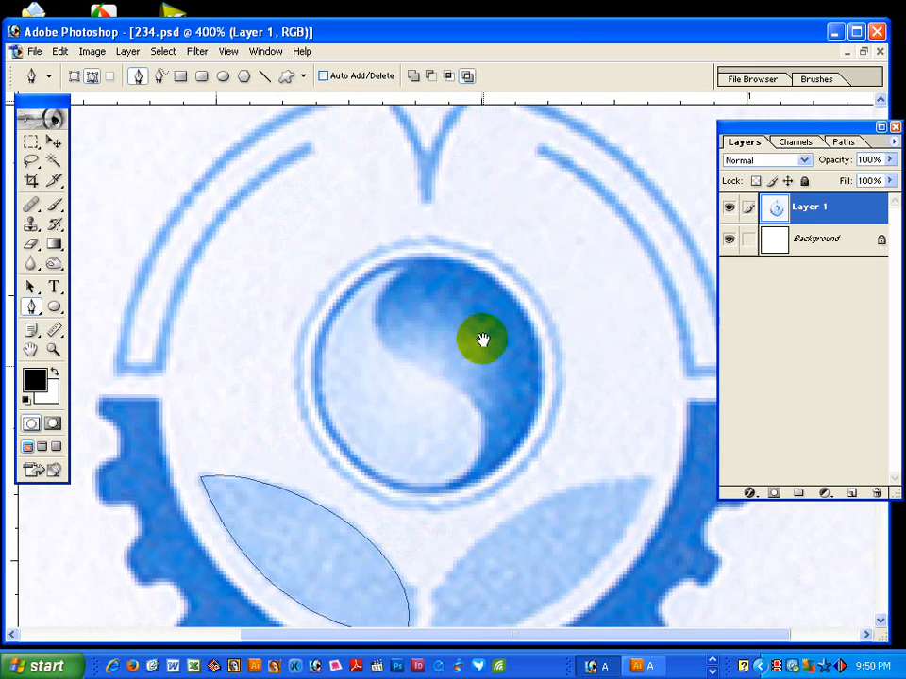
left_click_drag(458, 303, 471, 307)
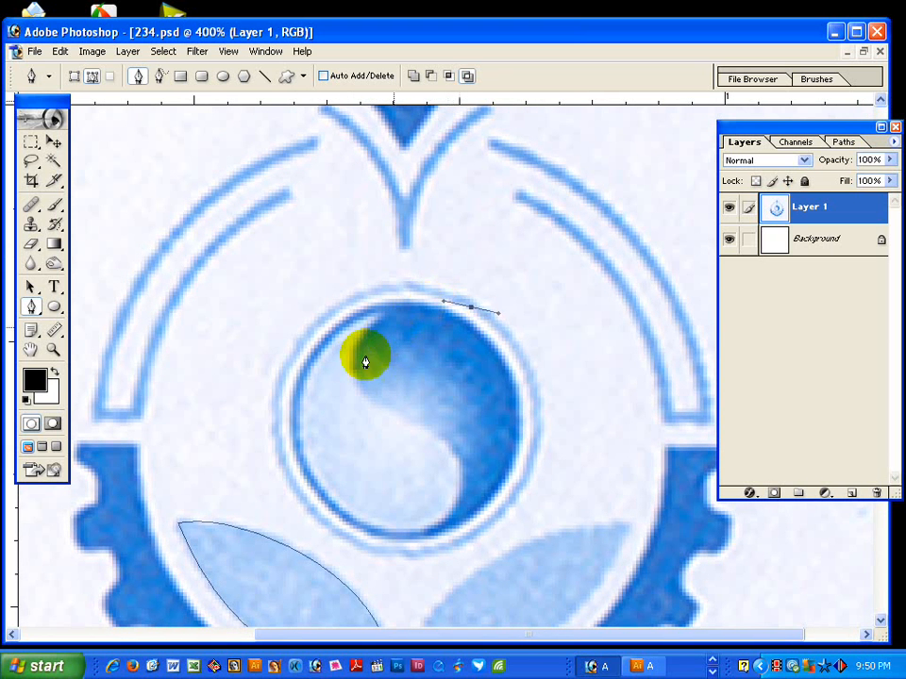
left_click_drag(354, 369, 359, 298)
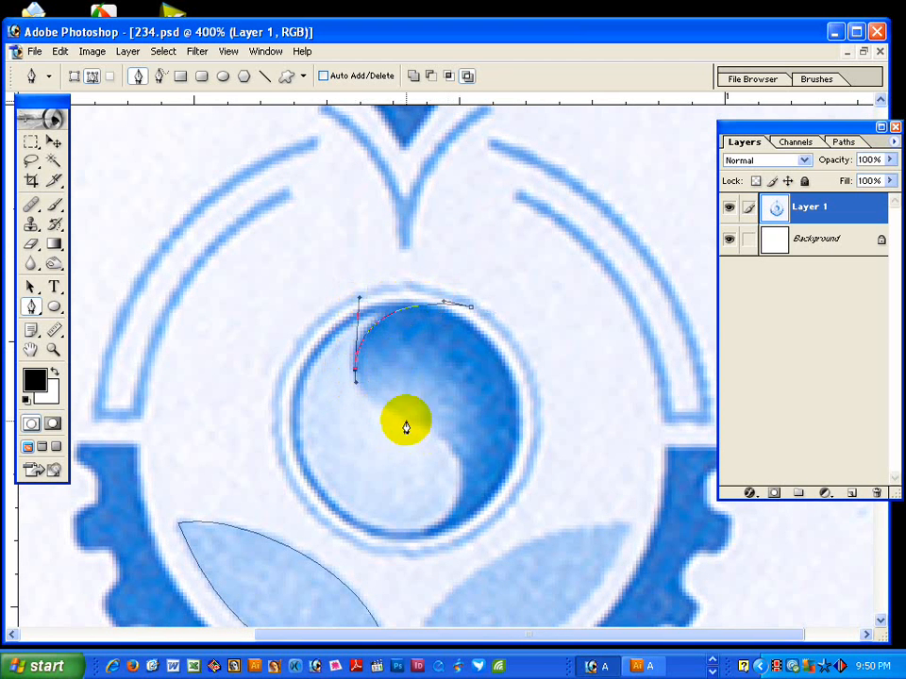
left_click_drag(414, 421, 366, 404)
left_click_drag(332, 525, 210, 501)
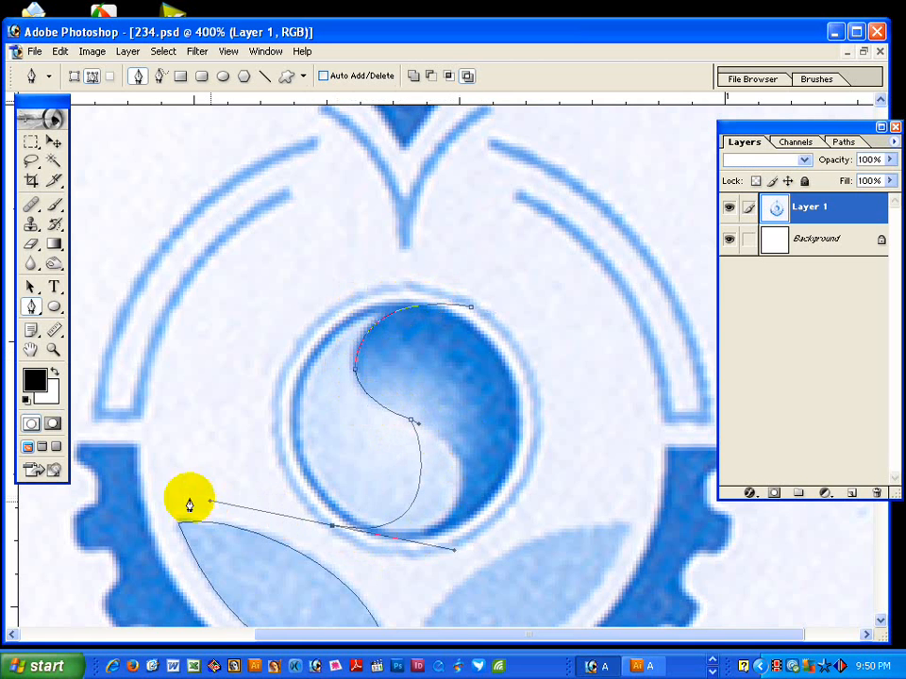
left_click_drag(417, 423, 507, 456)
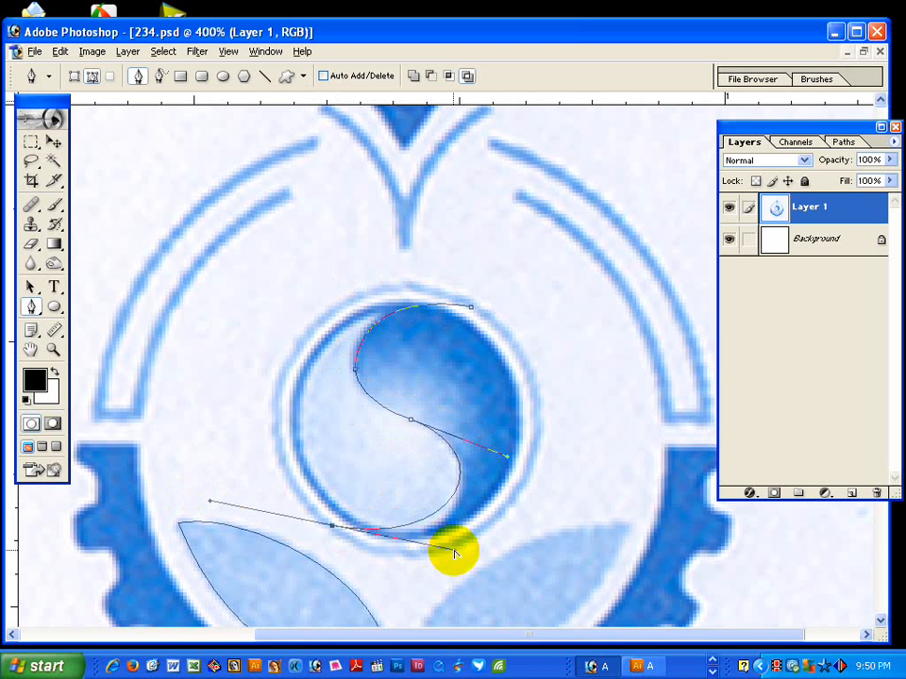
left_click_drag(454, 553, 460, 575)
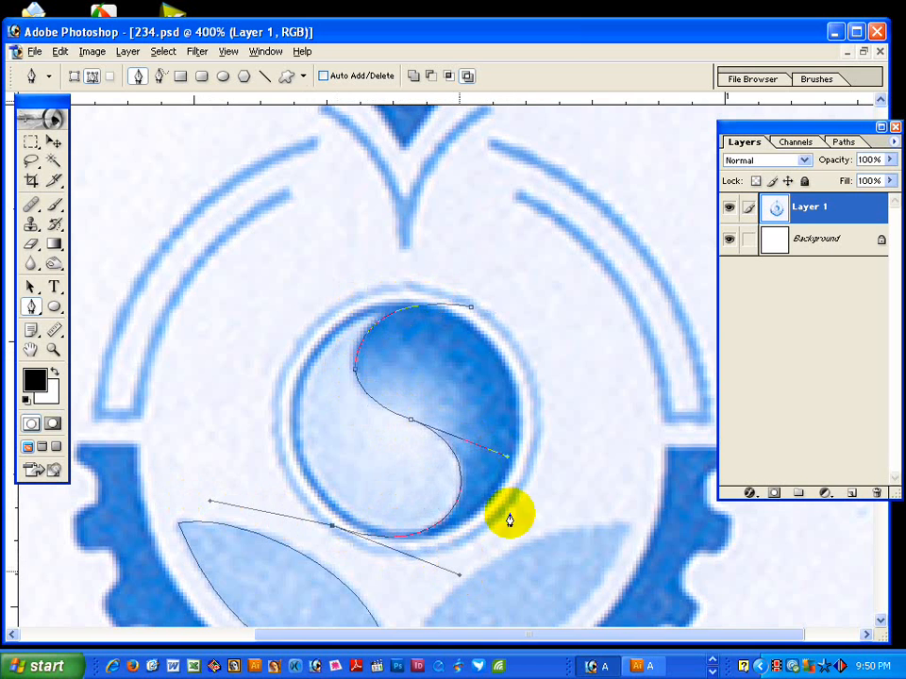
left_click_drag(506, 460, 503, 456)
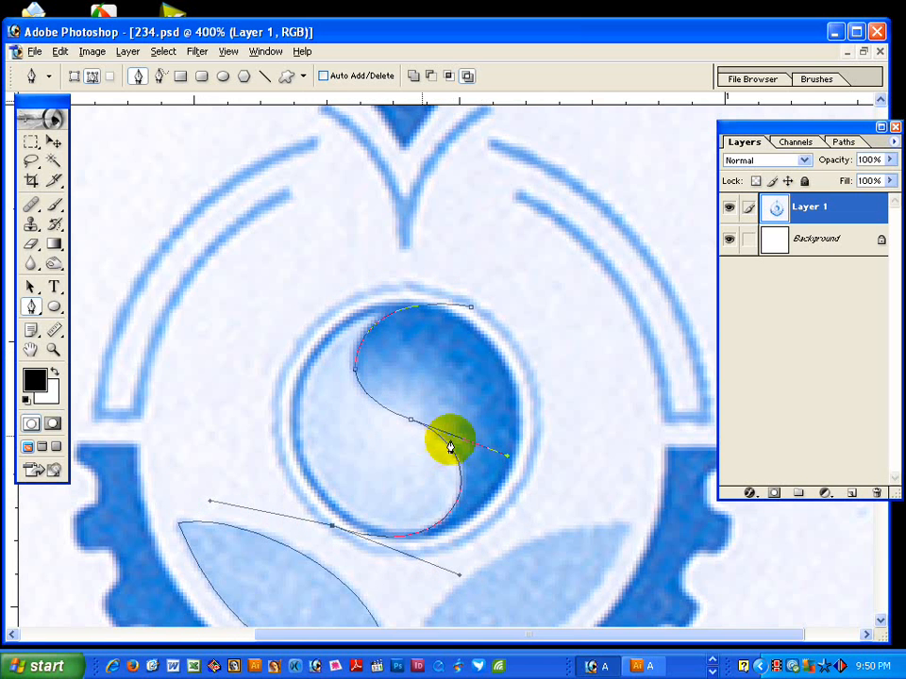
left_click(506, 449, "ctrl")
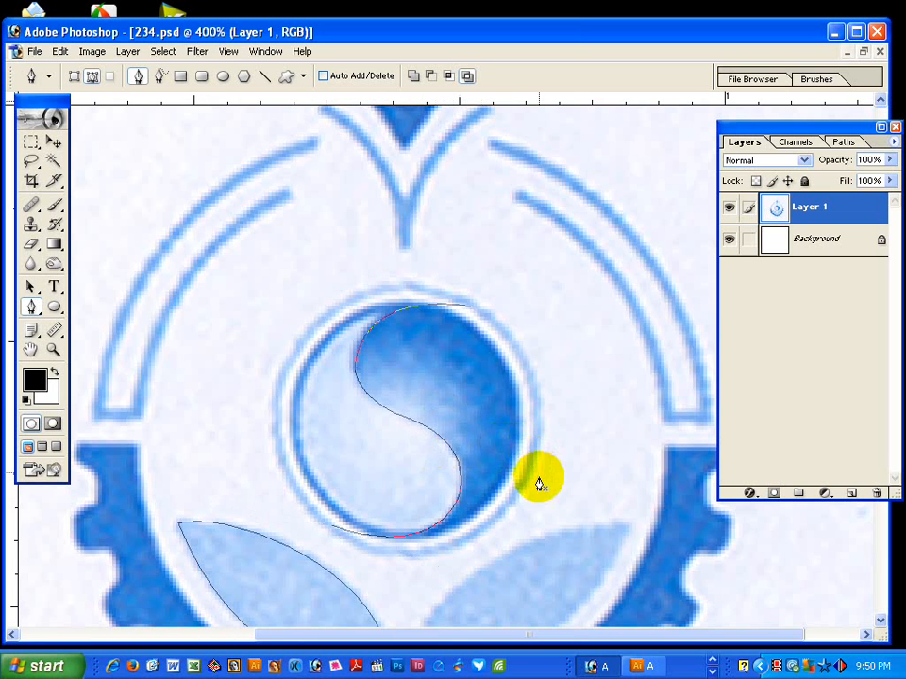
Trace the inverted triangle beneath the crown ornament as a closed three-point straight-sided path.
left_click(471, 366, "ctrl+alt")
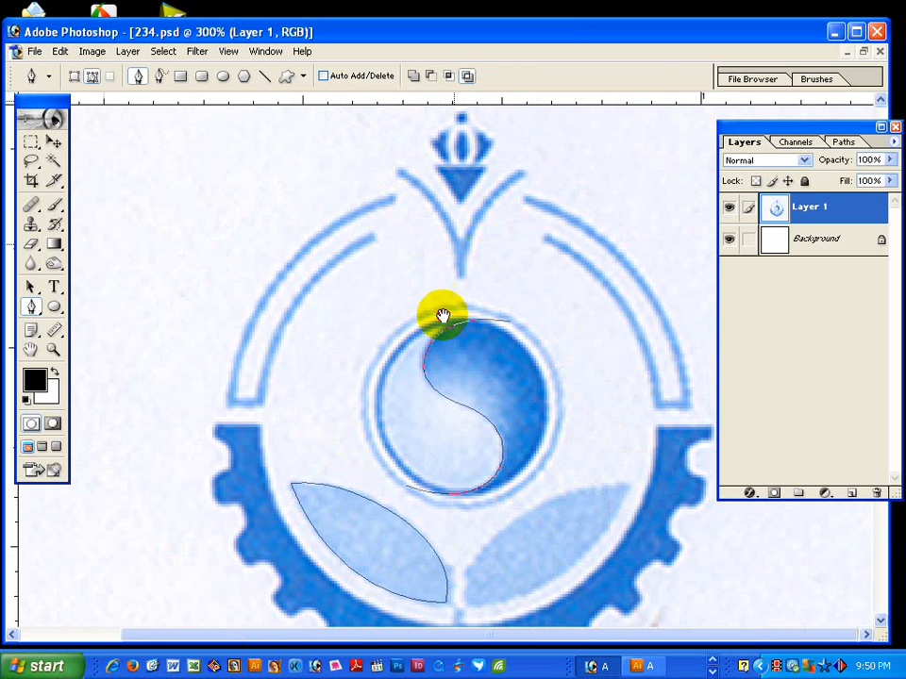
scroll(441, 313, "up", 3)
left_click_drag(419, 171, 546, 398)
left_click(341, 330)
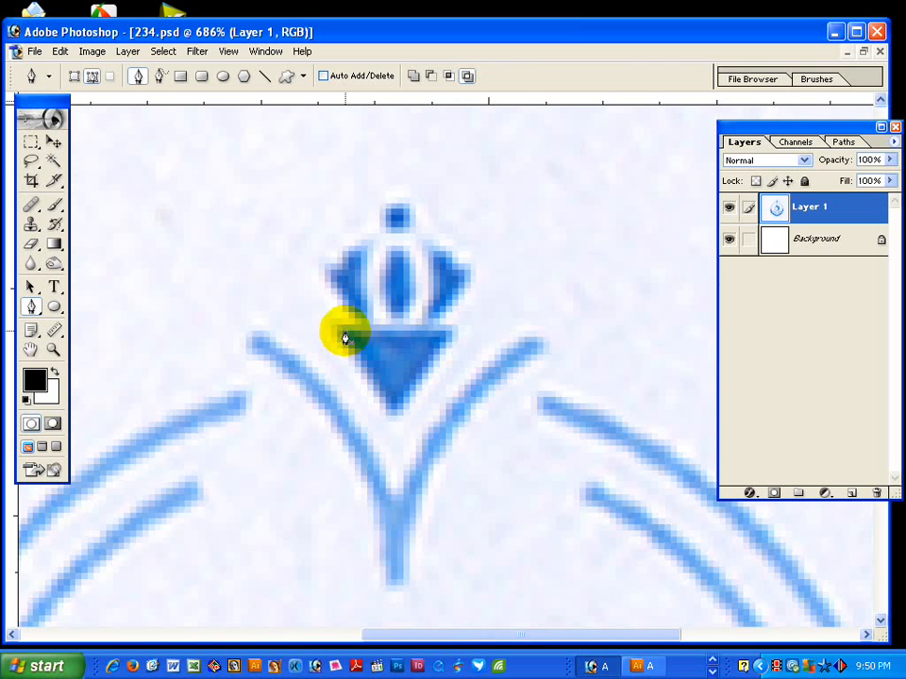
left_click(449, 330)
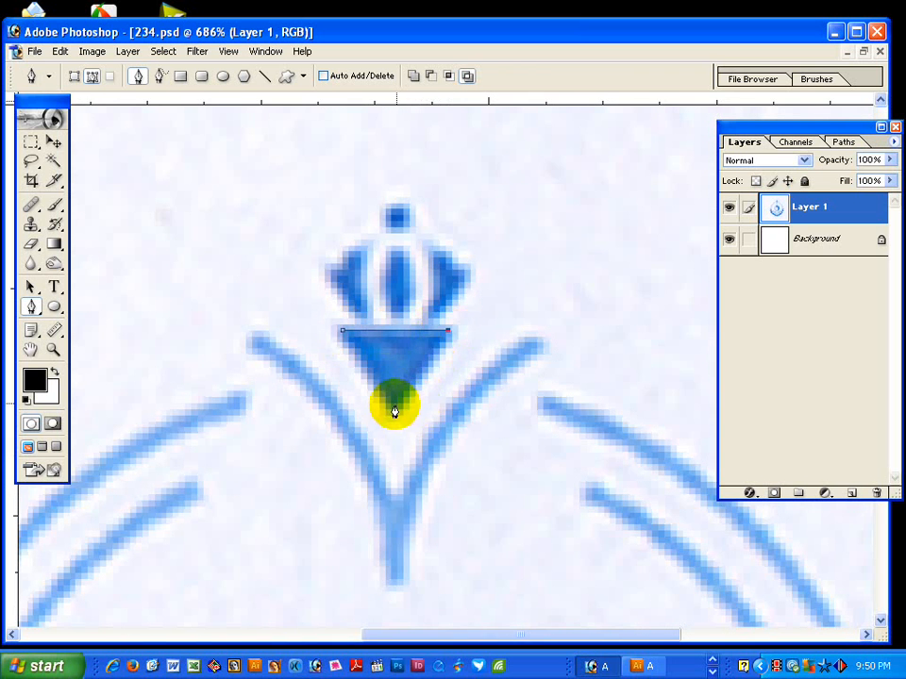
left_click(392, 406)
left_click(341, 336)
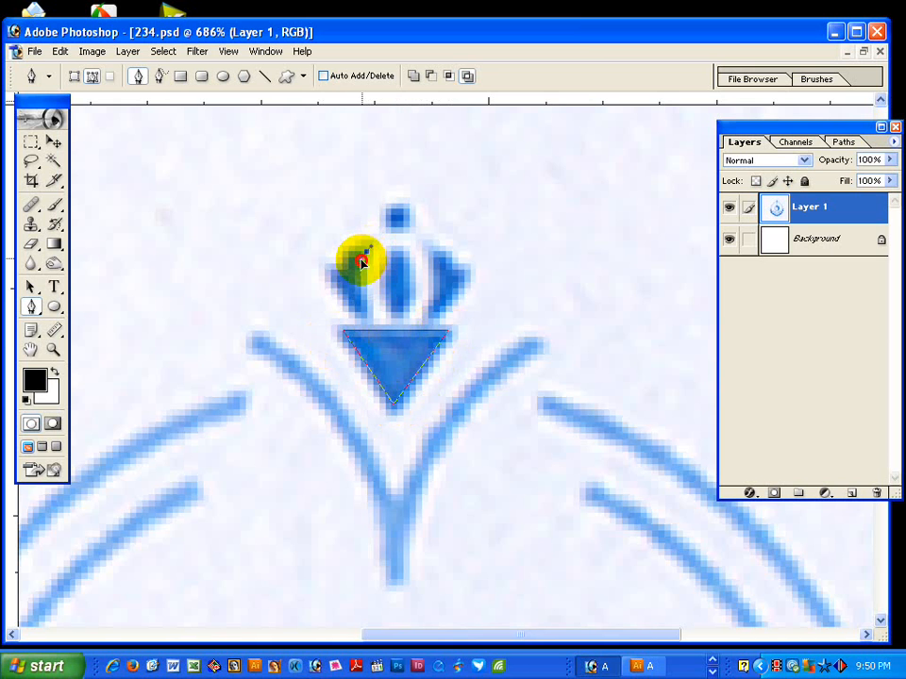
Trace the crown ornament's left petal as a closed path, with a pointed outer side and a curved inner edge.
left_click_drag(364, 271, 362, 319)
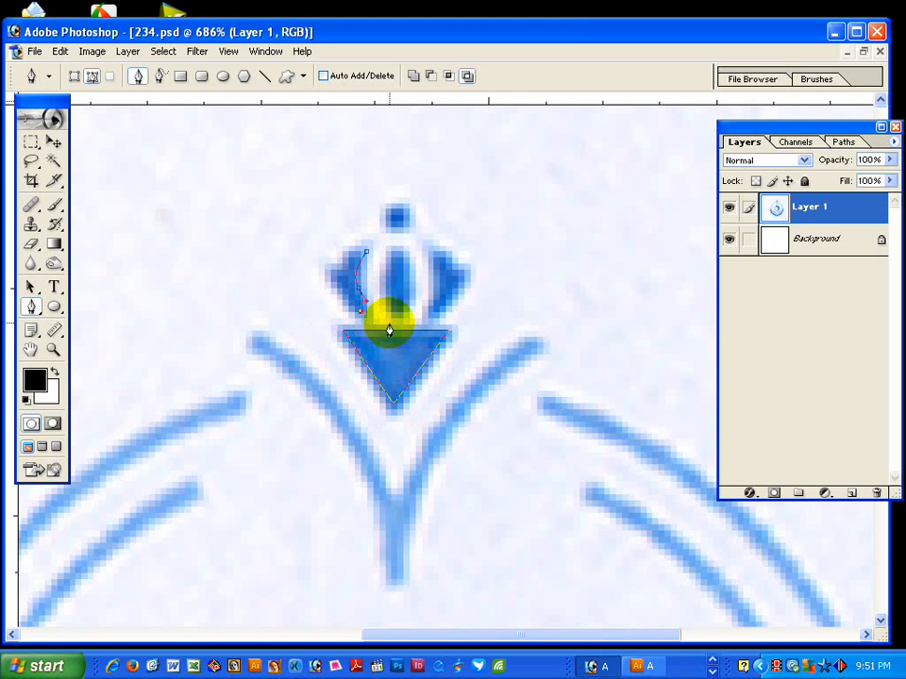
key("ctrl+alt+z")
left_click(458, 305, "alt")
left_click(458, 305, "alt")
scroll(406, 377, "down", 3)
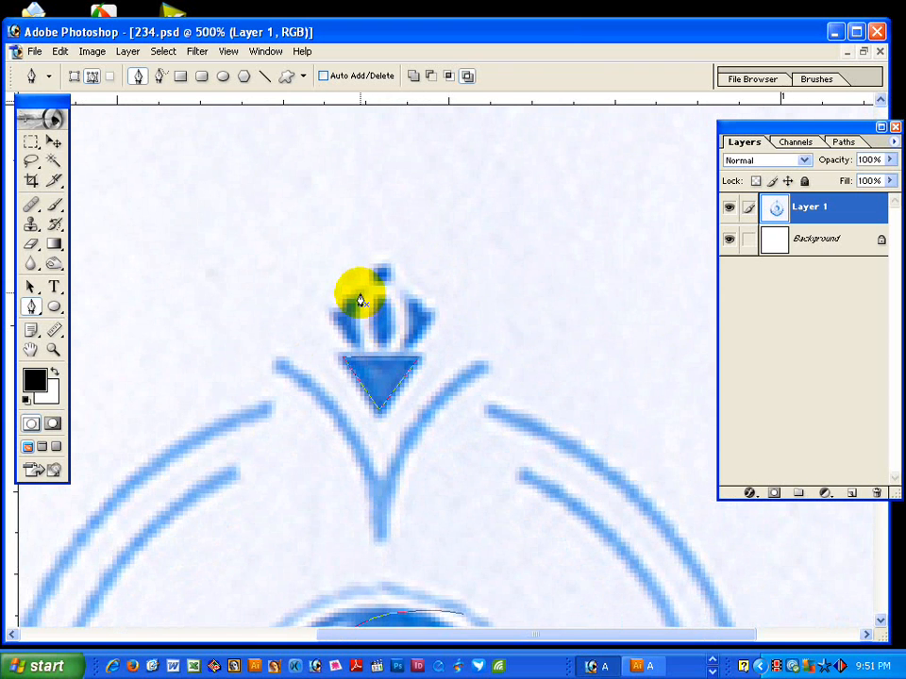
left_click_drag(362, 290, 356, 298)
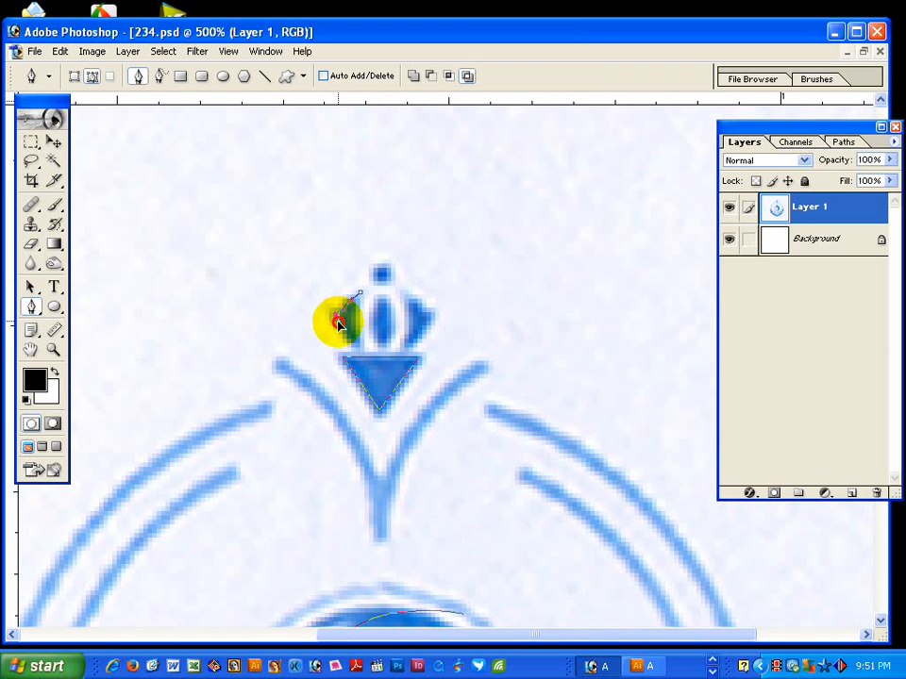
left_click(337, 320)
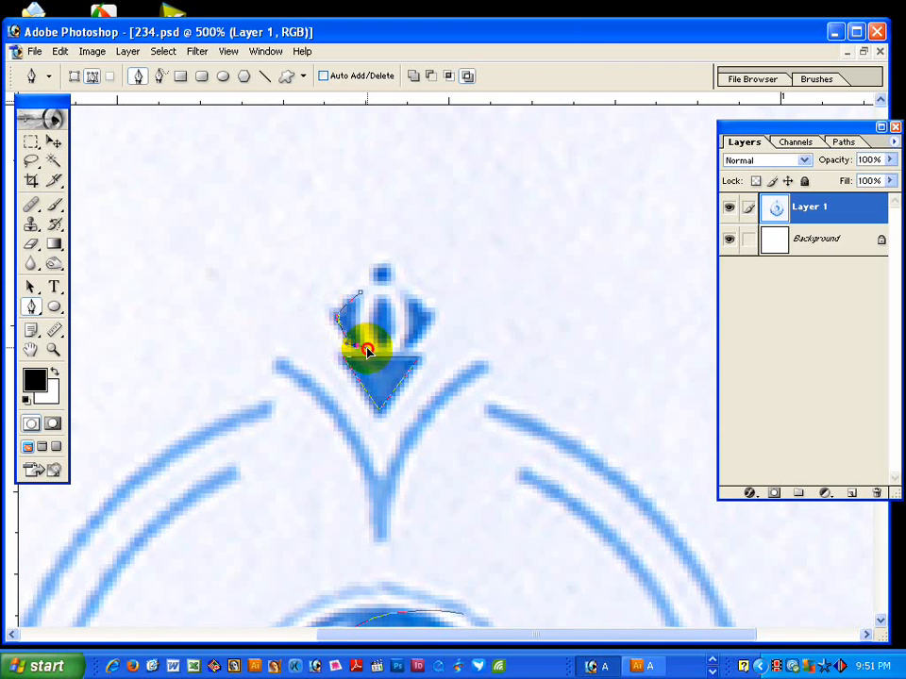
left_click_drag(369, 353, 356, 337)
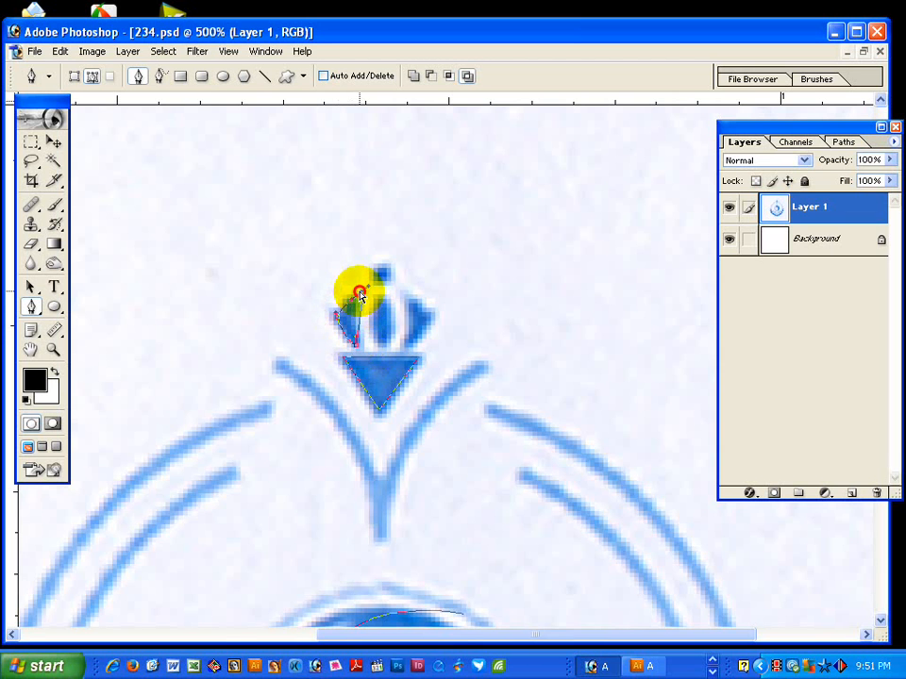
left_click_drag(359, 293, 353, 317)
left_click(380, 317, "ctrl")
left_click(365, 316, "ctrl")
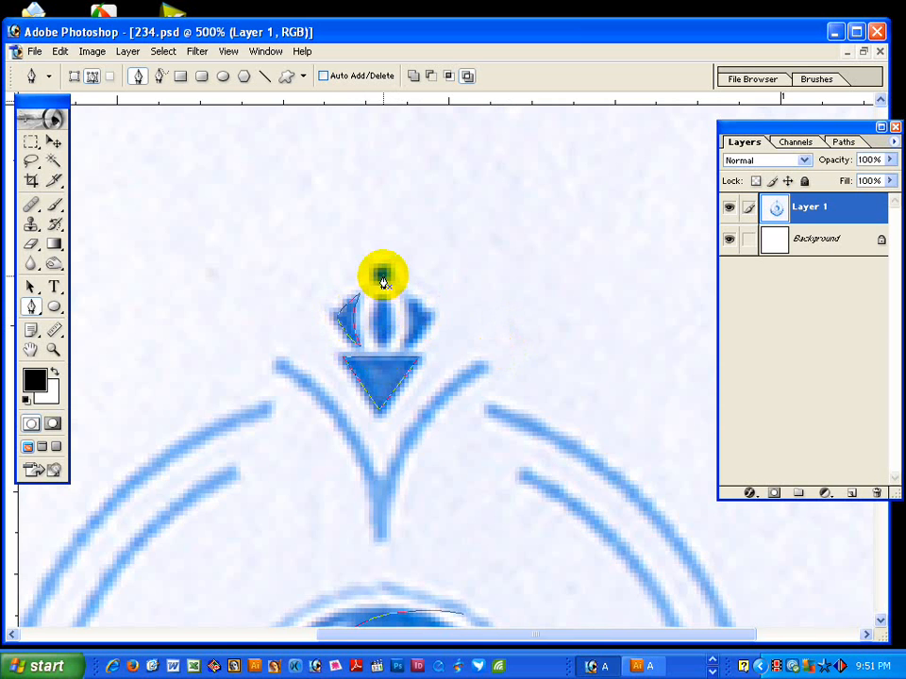
Trace the left arm of the V-shaped stem below the crown as an open curve ending at the stem's lower tip.
left_click(420, 345, "ctrl+alt")
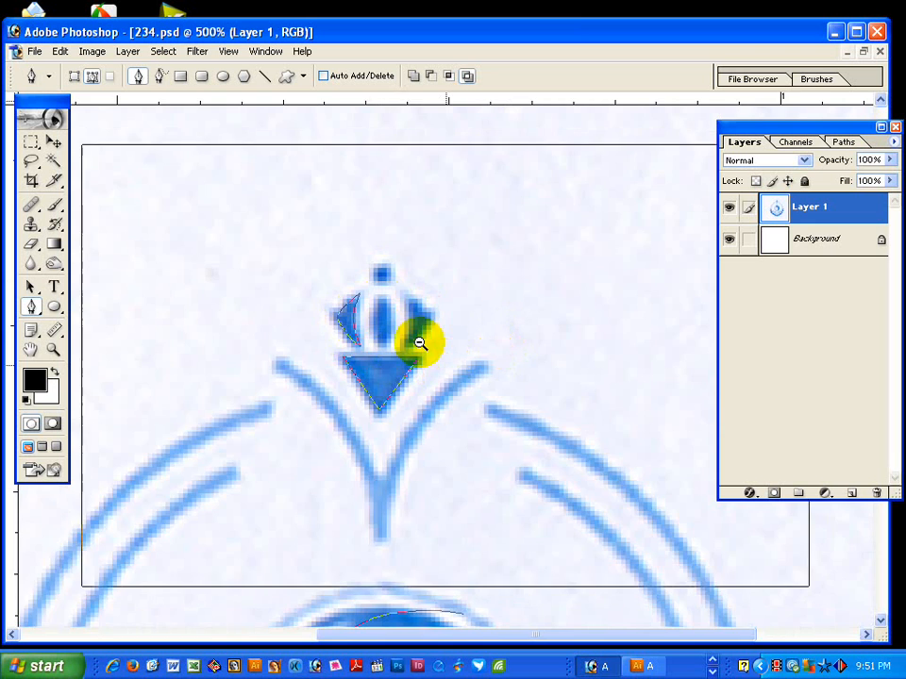
left_click(420, 344, "ctrl+alt")
left_click(354, 390, "ctrl+alt")
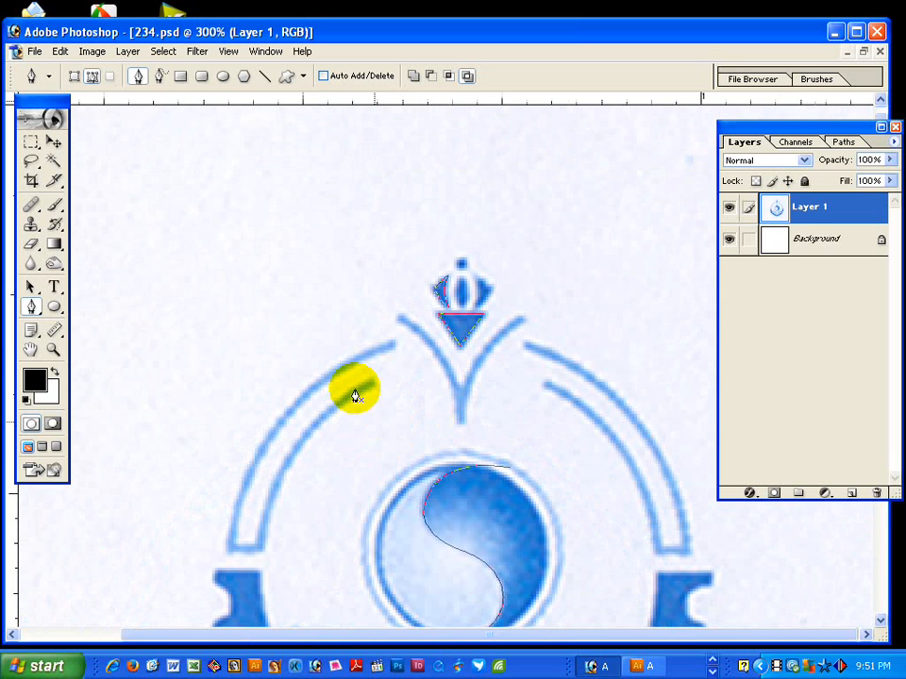
left_click(399, 322)
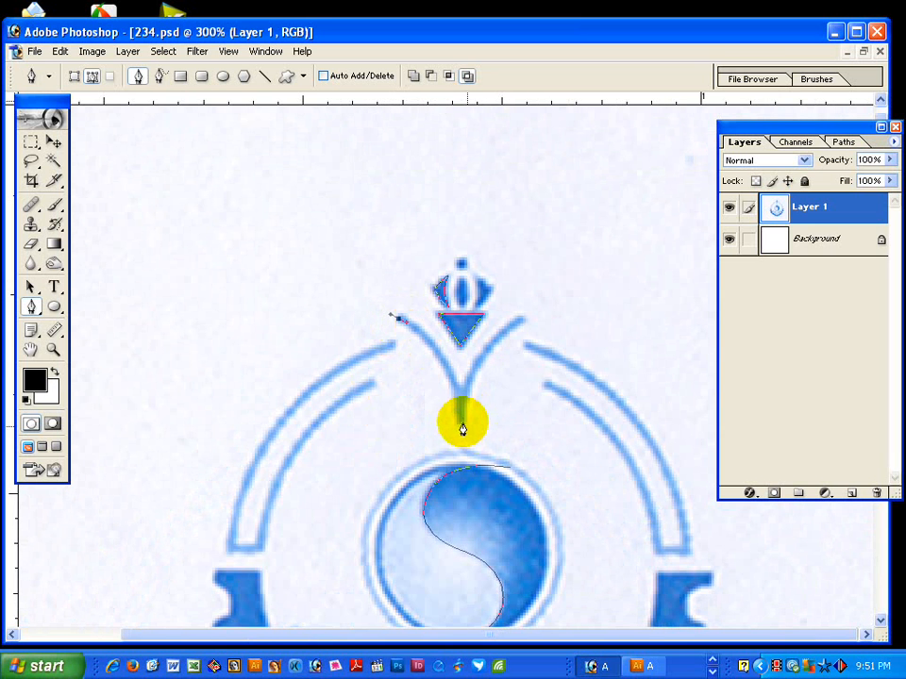
left_click_drag(461, 425, 462, 485)
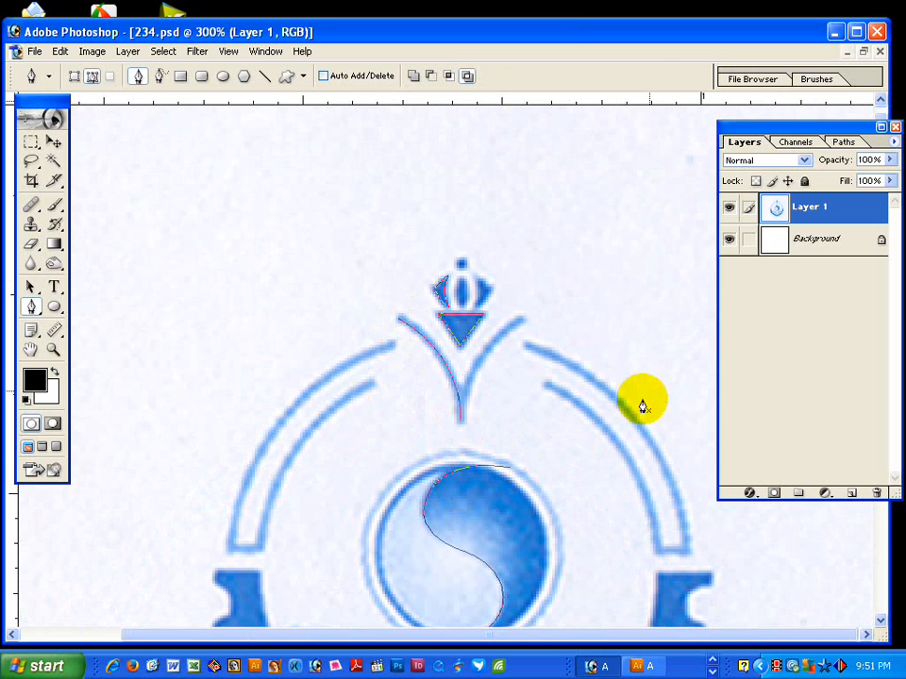
Move the Layers palette clear of the gear emblem's right side.
scroll(504, 468, "down", 3)
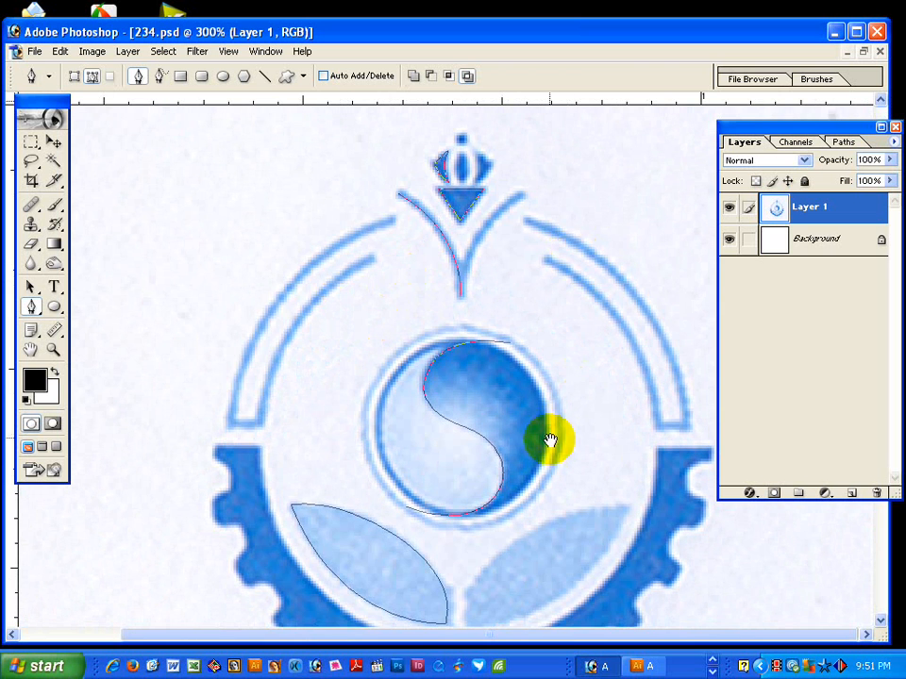
scroll(522, 280, "down", 3)
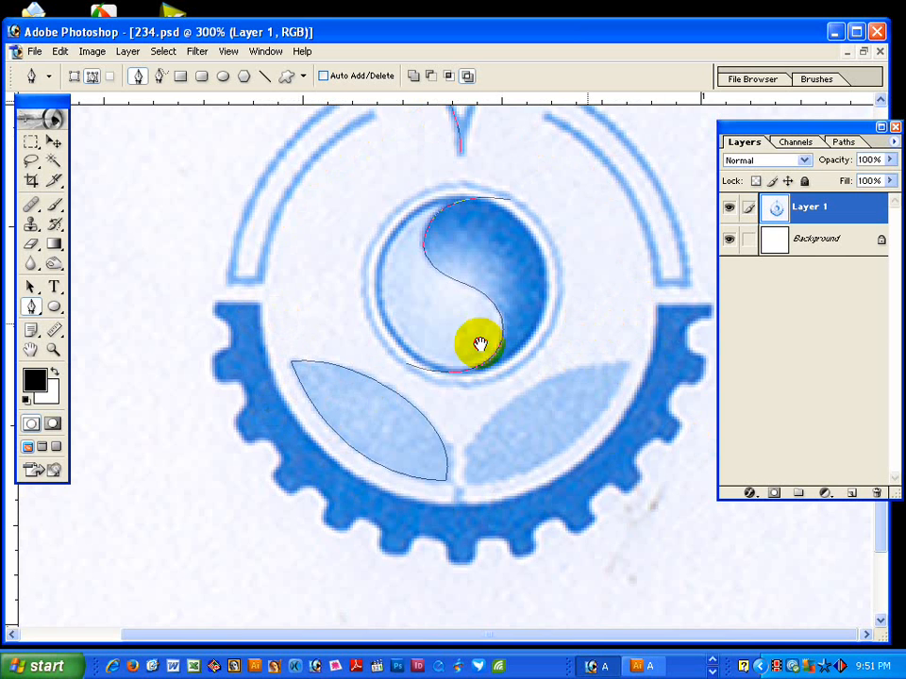
scroll(477, 344, "up", 2)
left_click_drag(753, 134, 771, 128)
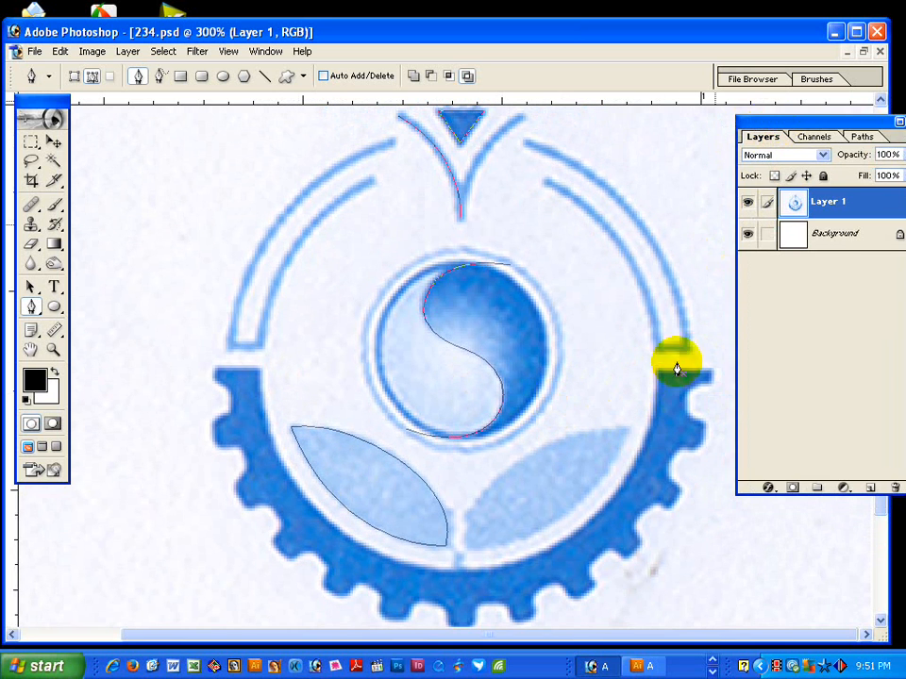
Start a path with a straight line across the gear's right end and trace the outer teeth down its right side.
left_click(635, 375)
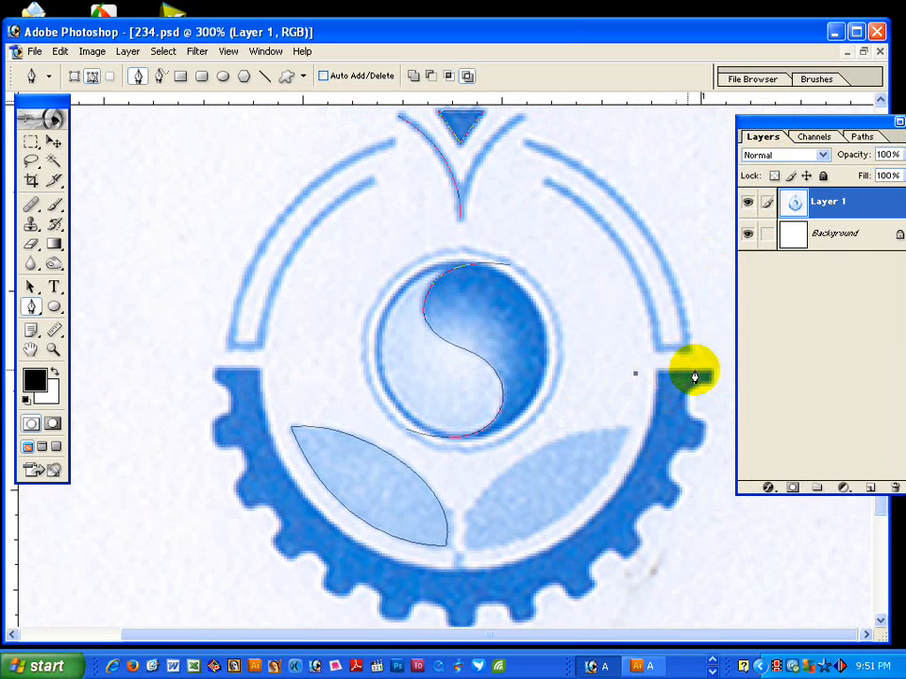
left_click(715, 374)
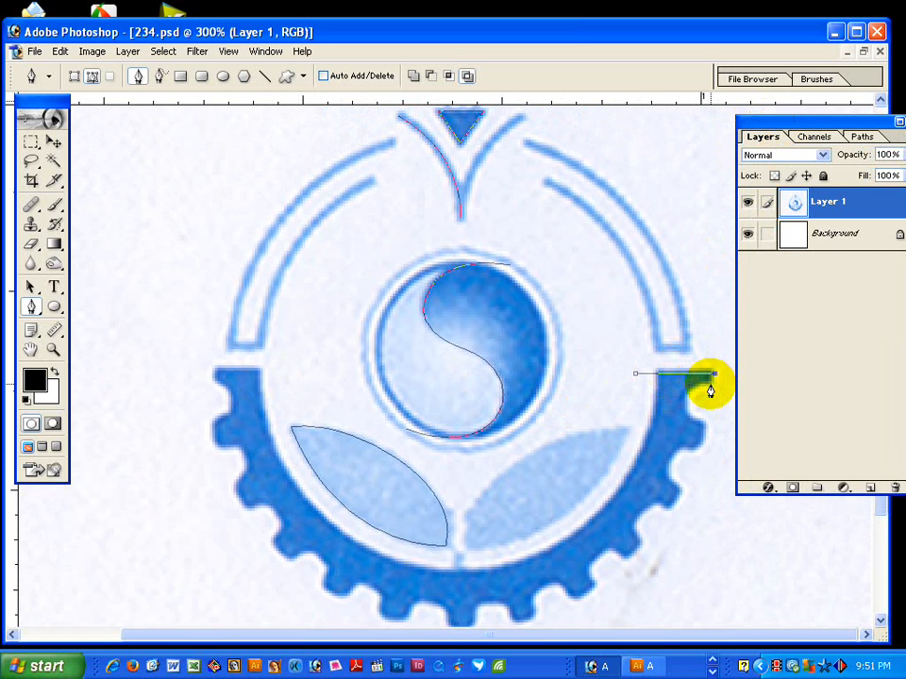
left_click_drag(710, 388, 706, 439)
left_click(666, 462)
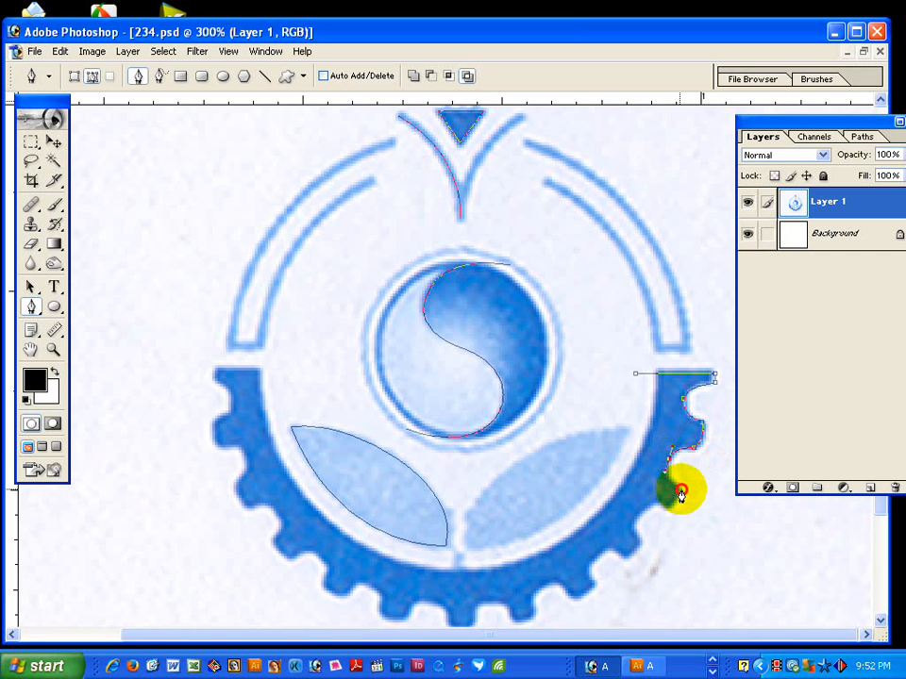
left_click_drag(681, 494, 656, 499)
left_click_drag(642, 544, 629, 533)
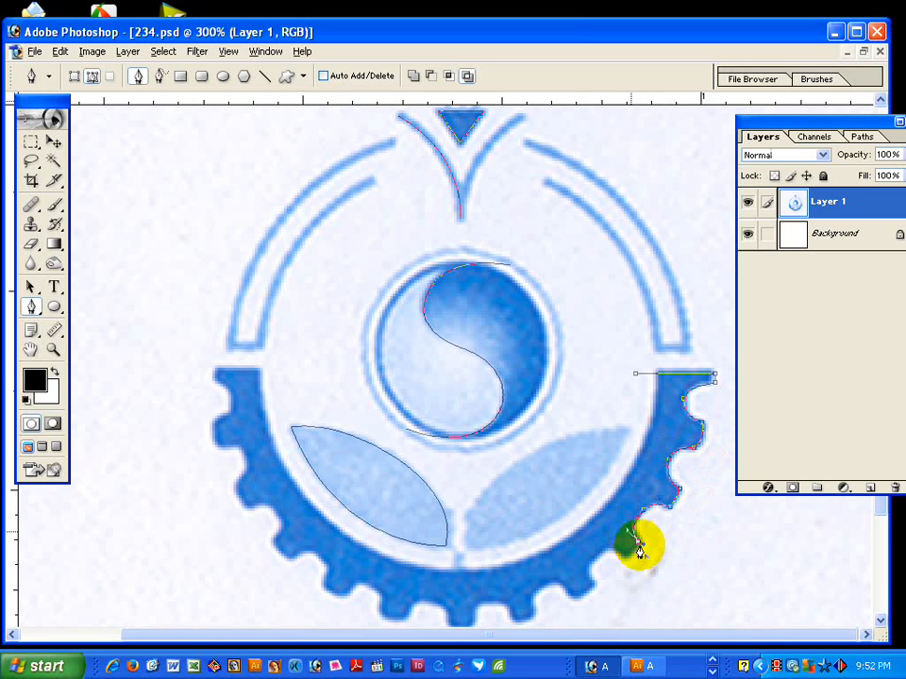
left_click(639, 541, "alt")
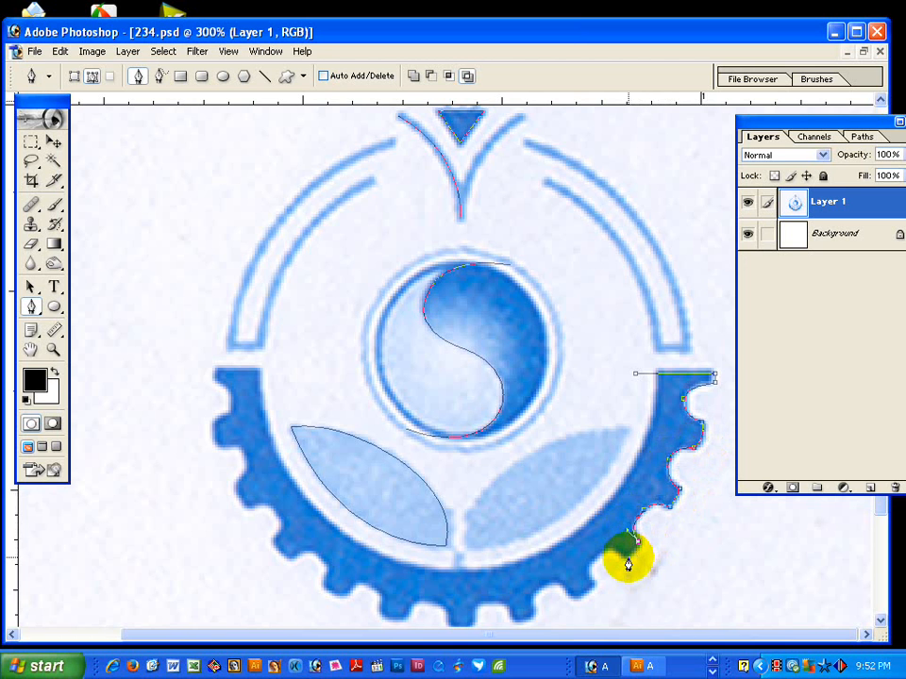
left_click(629, 558)
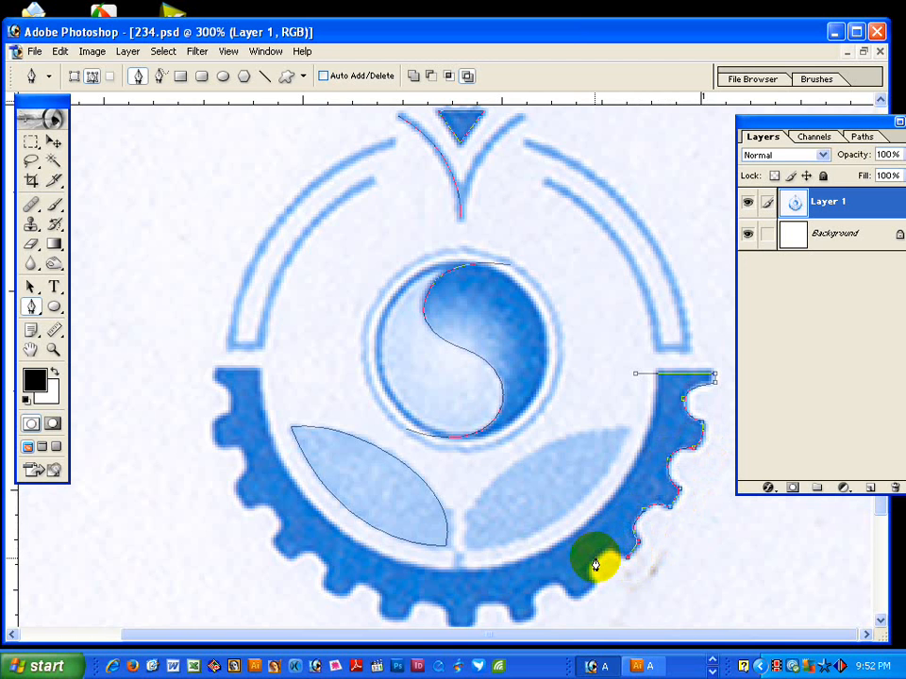
left_click_drag(597, 558, 591, 562)
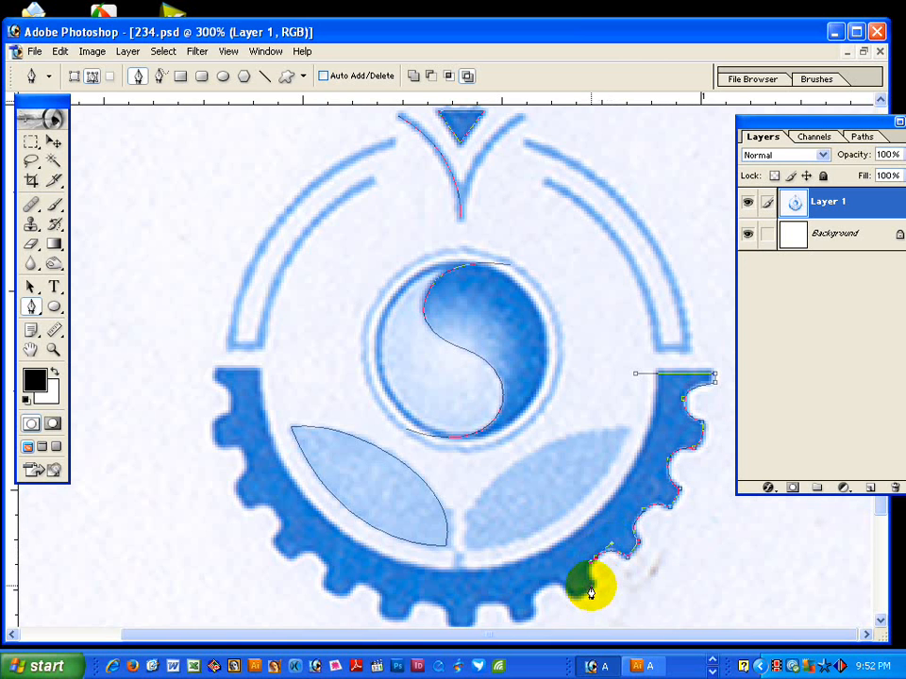
left_click_drag(594, 591, 534, 621)
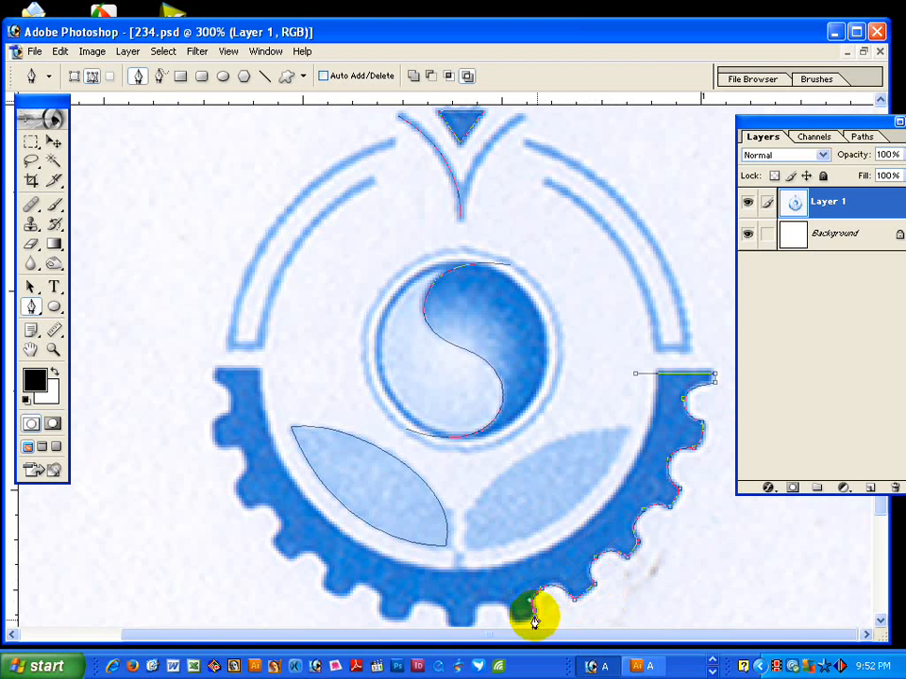
Continue the path around the gear's bottom and left teeth, ending with a straight line across its left end, and leave it open.
scroll(598, 592, "down", 2)
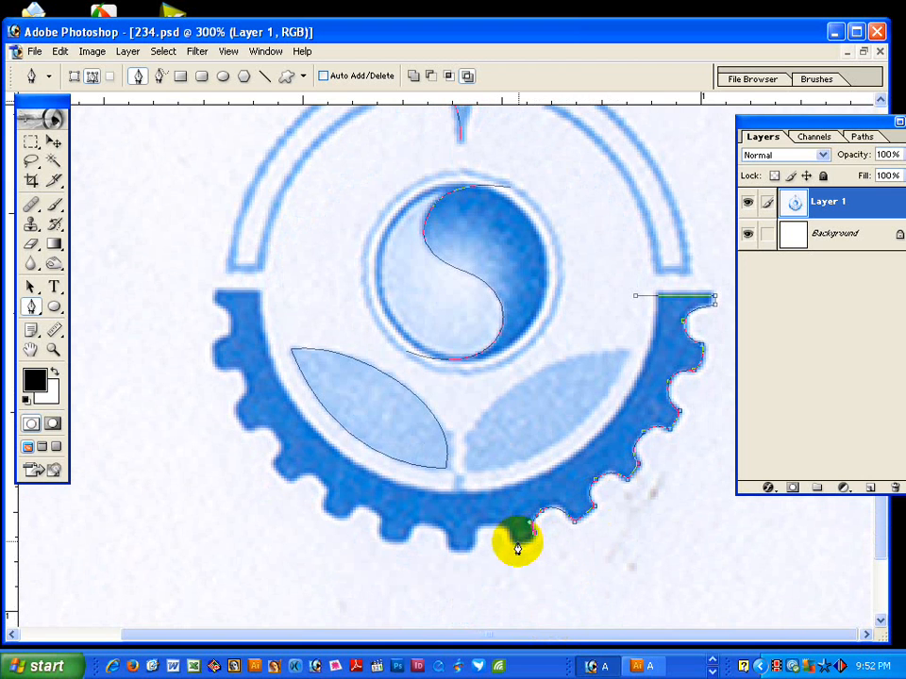
left_click_drag(516, 547, 532, 544)
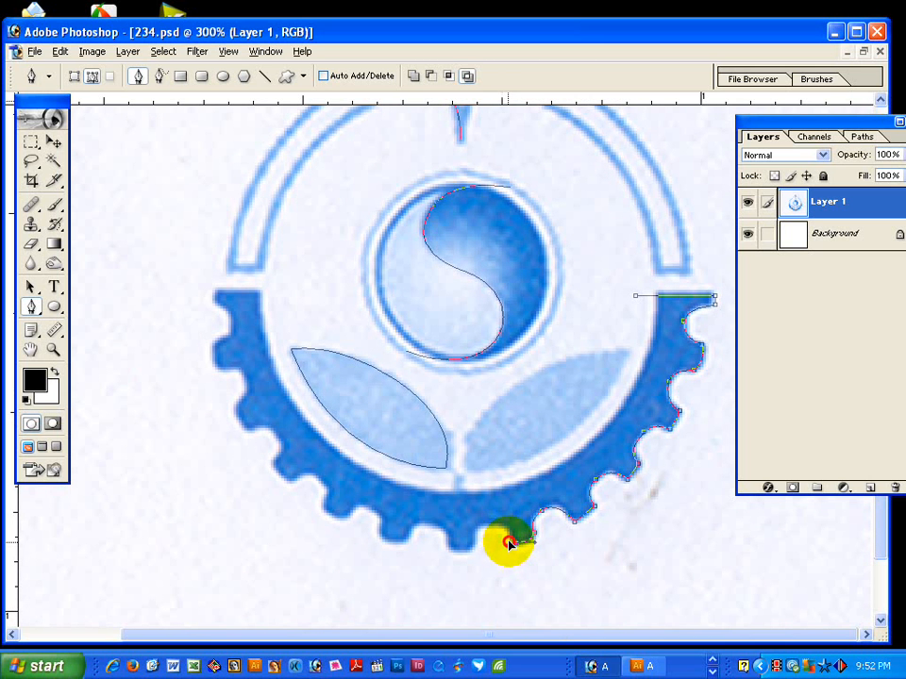
mouse_move(490, 527)
left_mouse_down()
mouse_move(507, 521)
mouse_move(474, 563)
mouse_move(472, 548)
mouse_move(452, 555)
mouse_move(427, 529)
mouse_move(440, 528)
mouse_move(405, 541)
mouse_move(401, 559)
left_mouse_up()
right_click(401, 552)
left_click(396, 531)
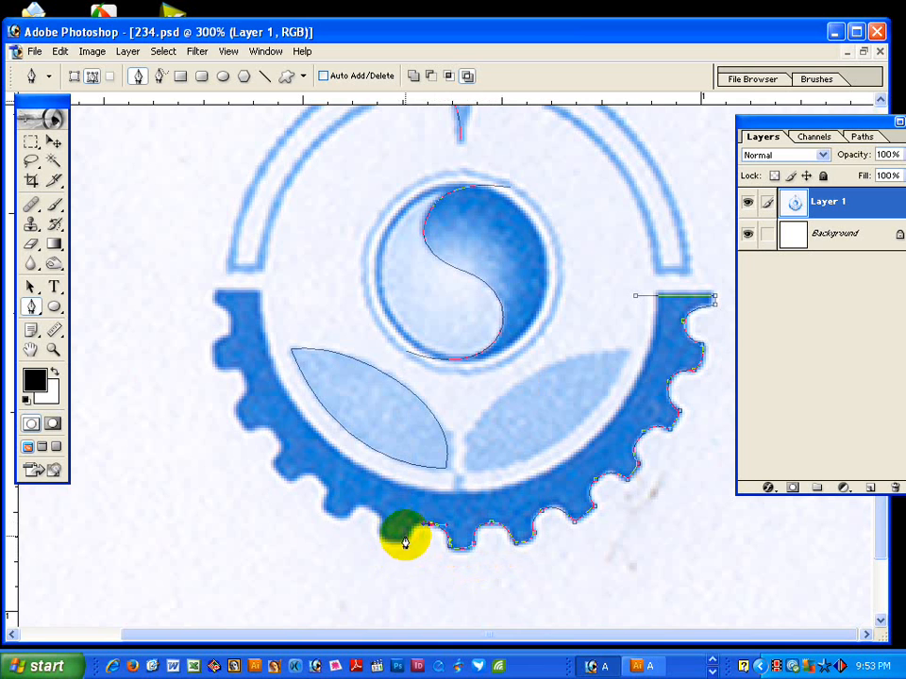
mouse_move(405, 542)
left_mouse_down()
mouse_move(386, 543)
mouse_move(363, 510)
mouse_move(326, 517)
mouse_move(312, 473)
mouse_move(335, 491)
mouse_move(288, 488)
mouse_move(269, 427)
mouse_move(283, 449)
mouse_move(238, 430)
mouse_move(237, 439)
mouse_move(239, 371)
mouse_move(242, 382)
left_mouse_up()
left_click(283, 474)
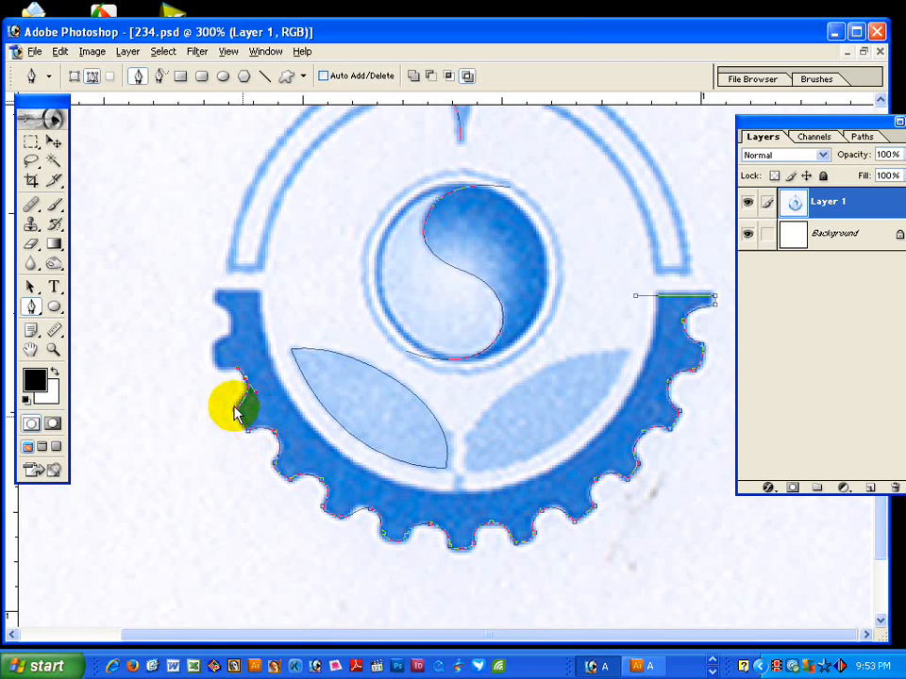
mouse_move(236, 412)
left_mouse_down()
mouse_move(223, 370)
mouse_move(213, 370)
mouse_move(233, 328)
mouse_move(213, 304)
mouse_move(215, 290)
mouse_move(289, 292)
left_mouse_up()
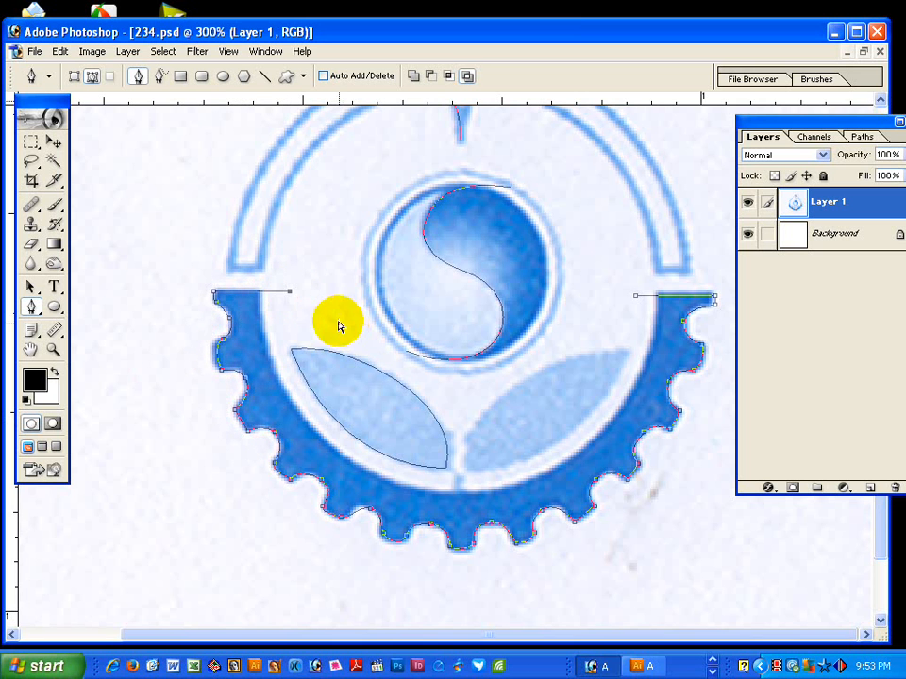
left_click(283, 323, "ctrl")
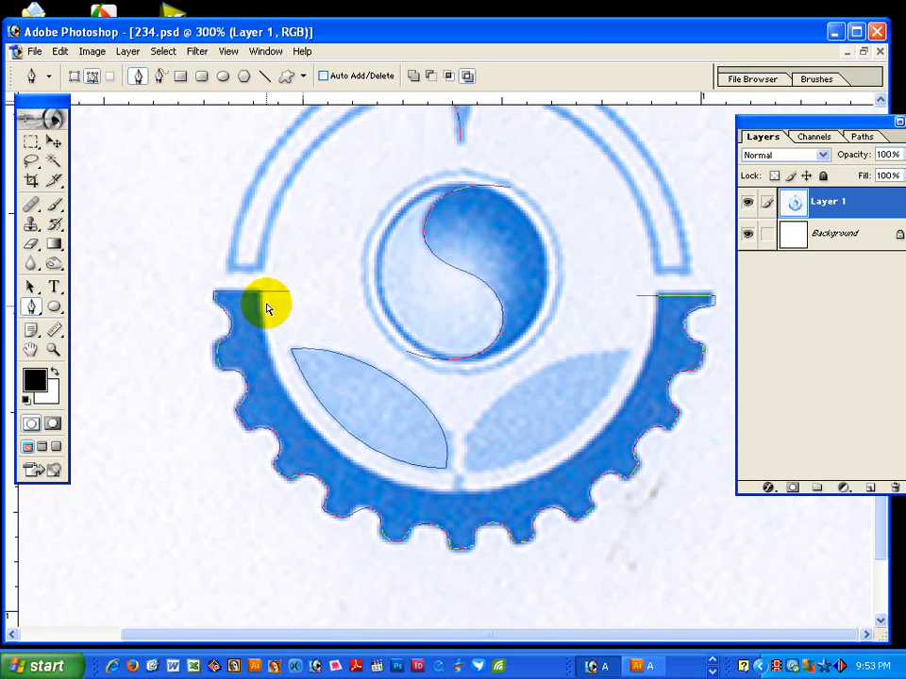
Select all the traced emblem paths at 100% view, copy them, and clear the selection.
left_click(581, 450, "ctrl+alt")
left_click(556, 425, "ctrl+alt")
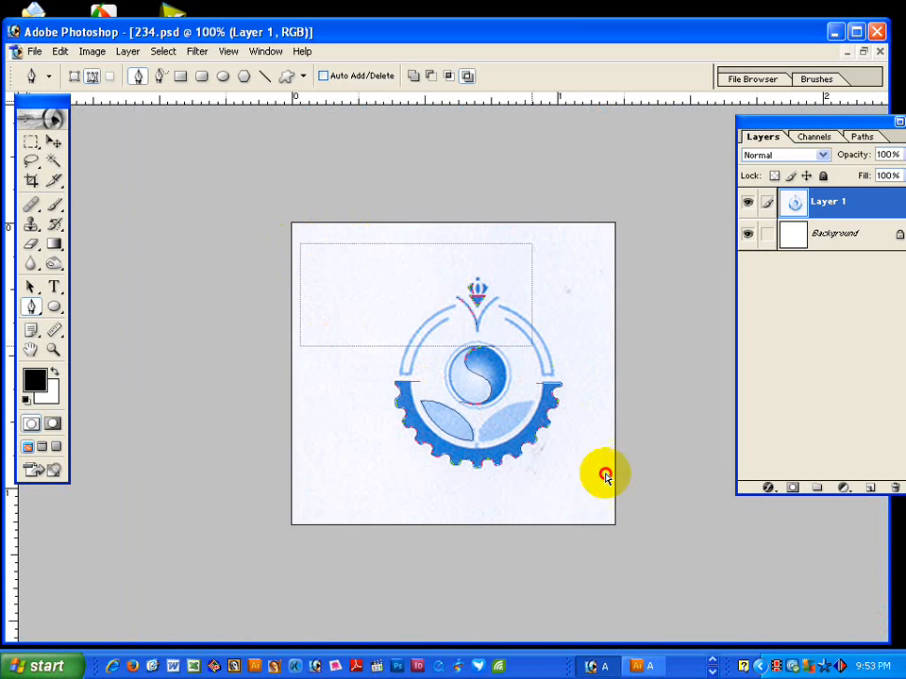
left_click_drag(606, 474, 625, 542)
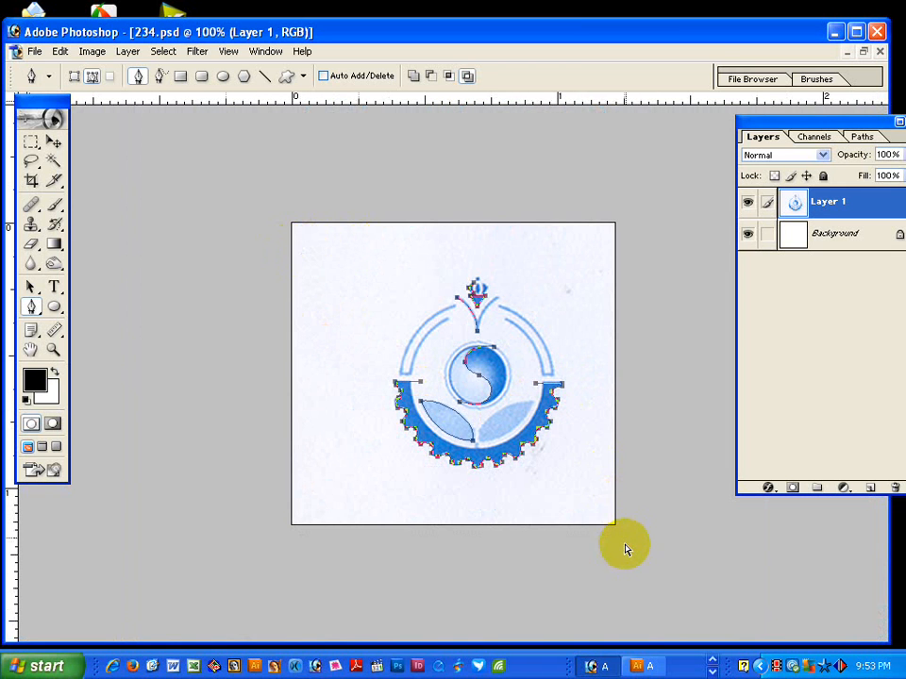
left_click(582, 487, "ctrl")
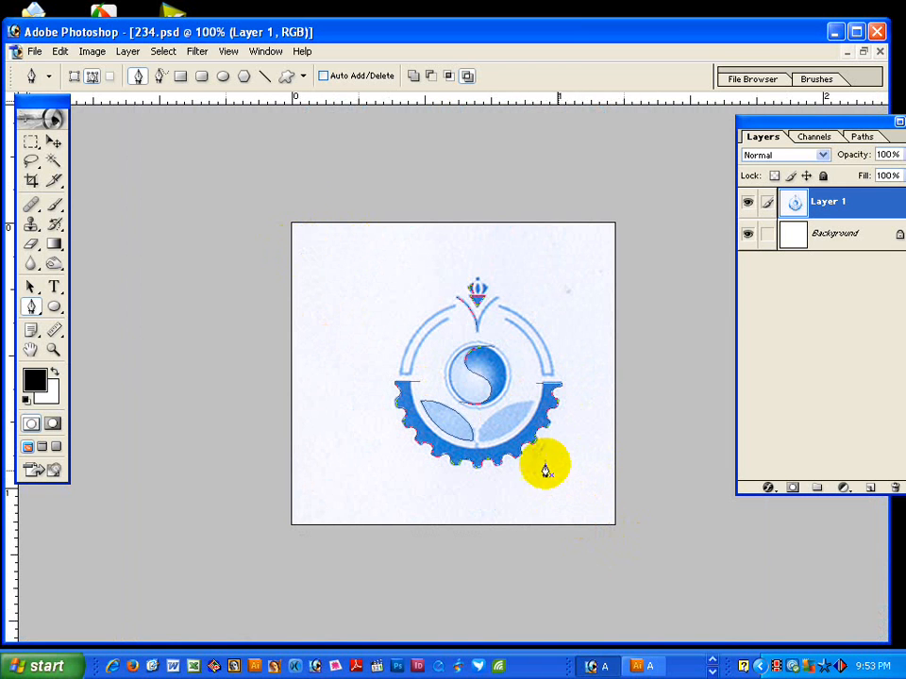
Switch to the Illustrator window containing the Untitled art 1 document with the finished logos.
left_click(604, 667)
left_click(652, 667)
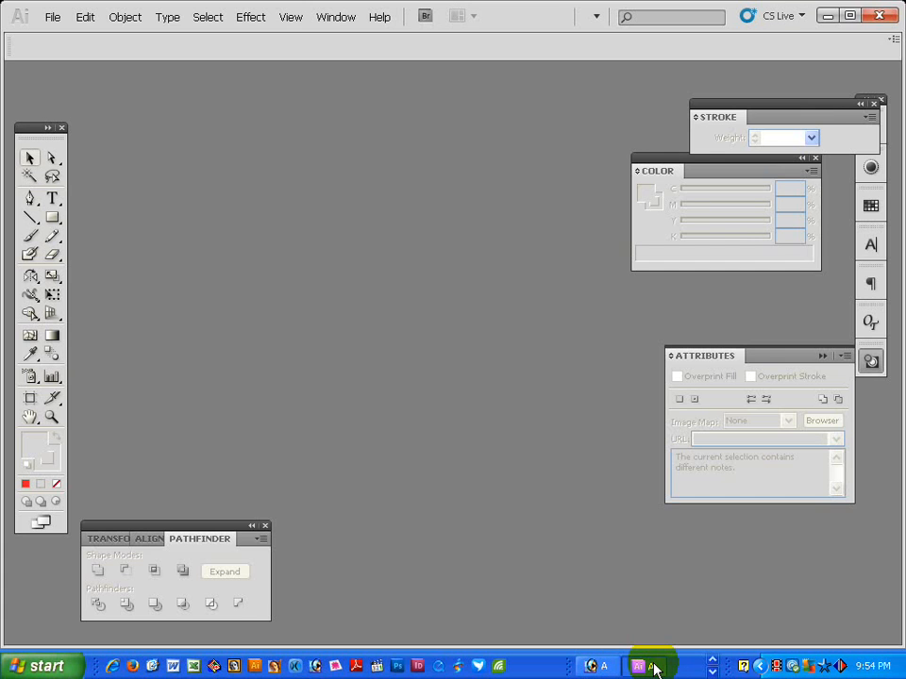
left_click(652, 668)
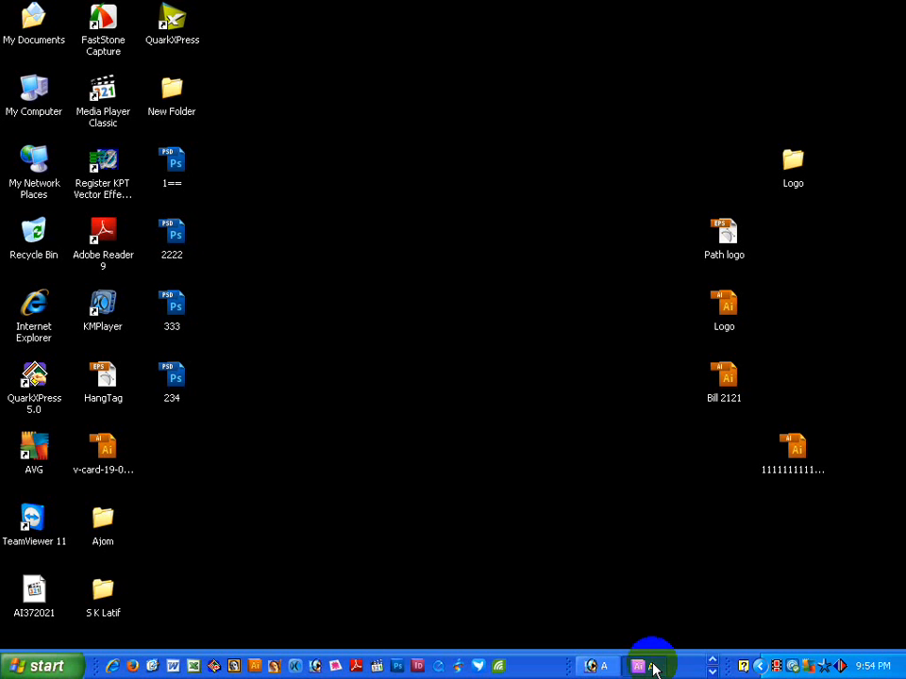
left_click(652, 667)
left_click(654, 667)
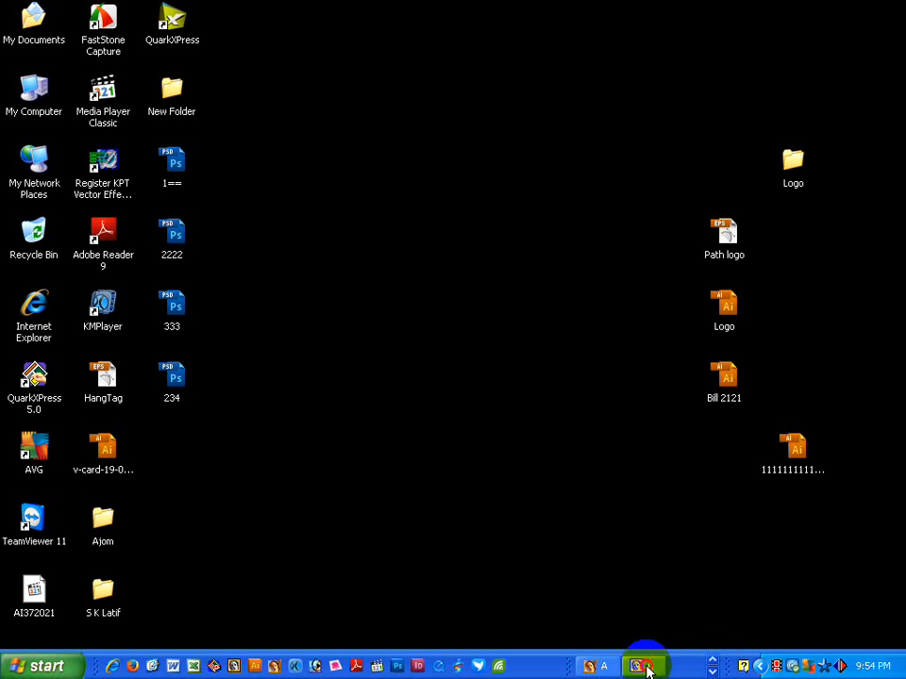
left_click(643, 665)
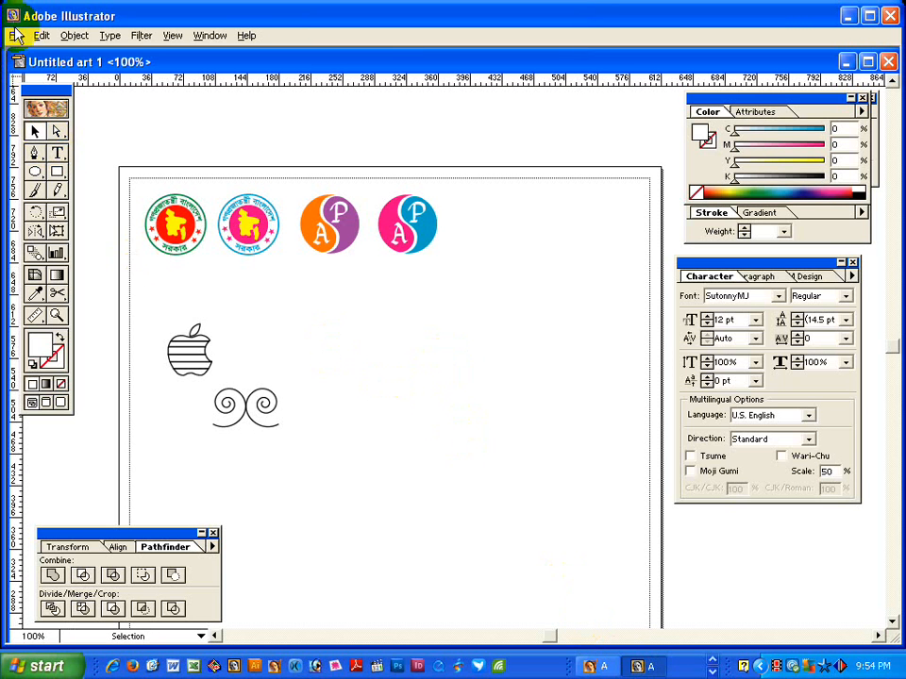
Place the image file 234 from the Desktop into the document as a linked image.
left_click(16, 35)
left_click(52, 175)
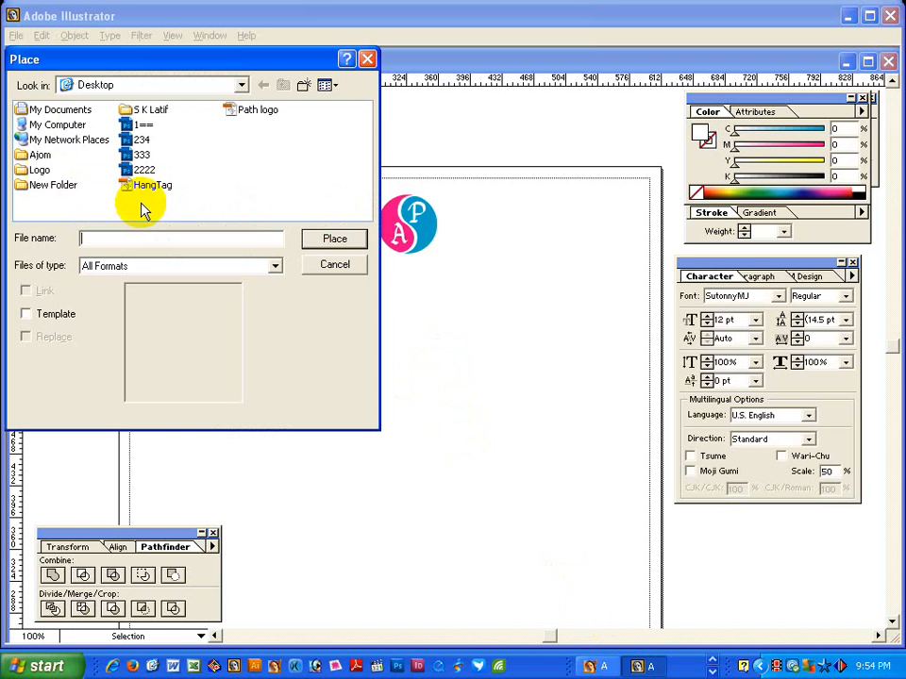
left_click(142, 155)
left_click(142, 140)
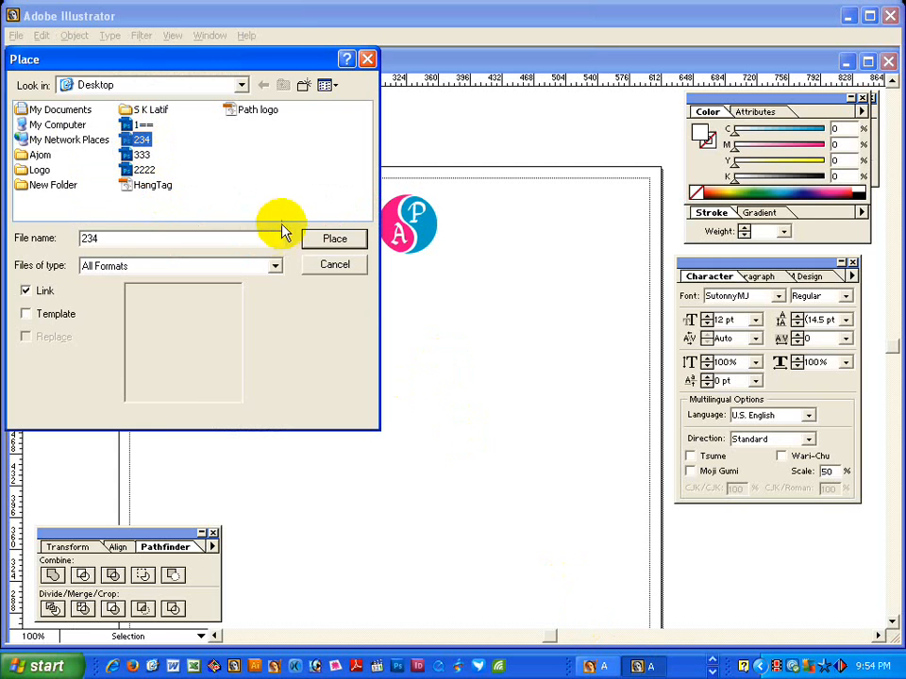
left_click(333, 239)
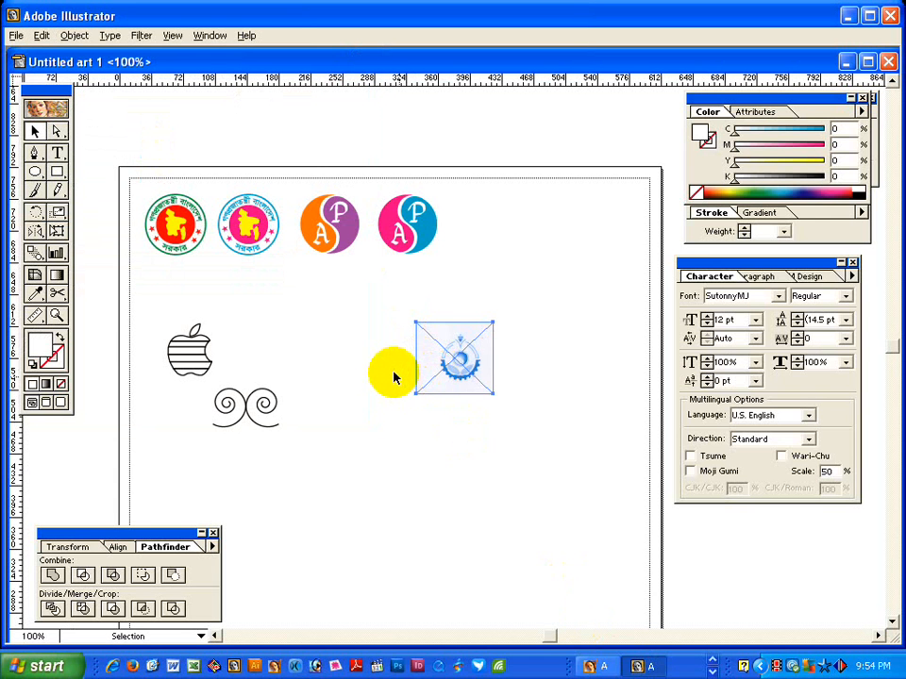
Paste the copied Photoshop paths over the placed gear emblem and give them a black stroke.
key("z")
left_click_drag(415, 312, 520, 415)
left_click_drag(303, 216, 572, 485)
key("v")
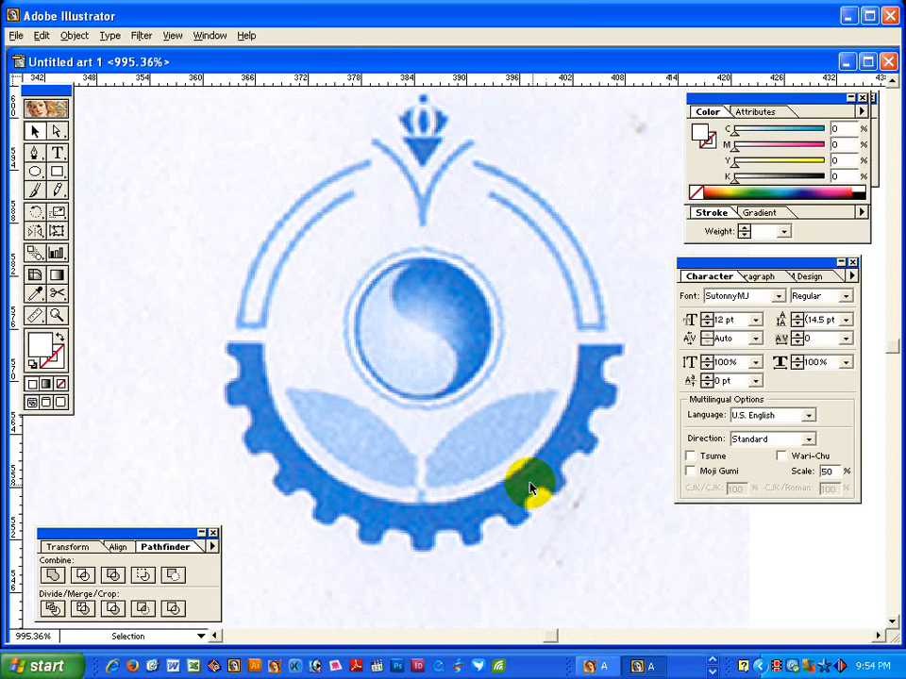
left_click(526, 477)
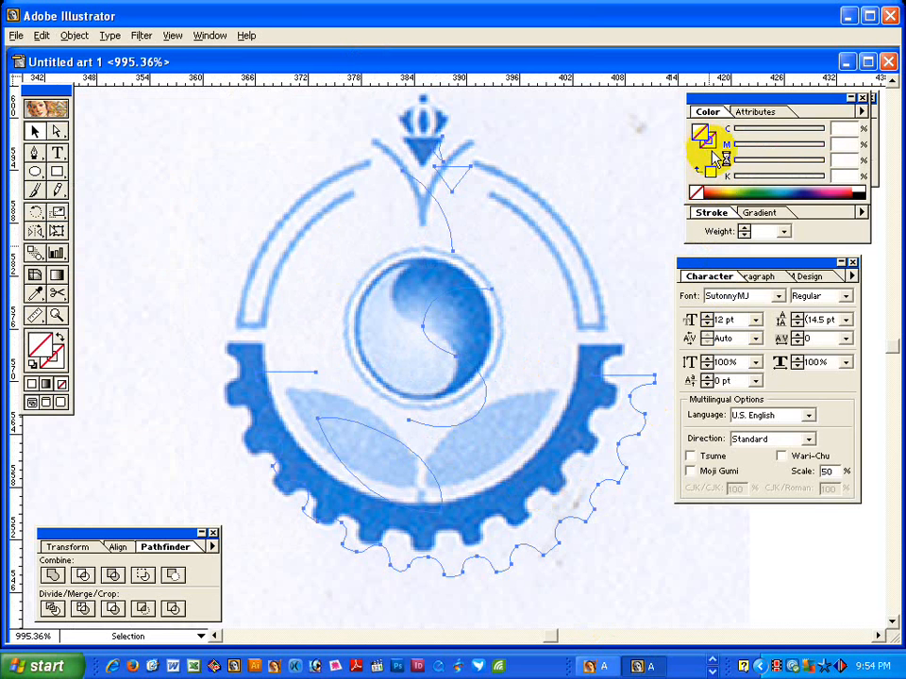
left_click(861, 192)
Move the pasted paths together into alignment with the gear teeth, leaf, S-curve and crown in the placed emblem image.
left_click_drag(465, 329, 380, 484)
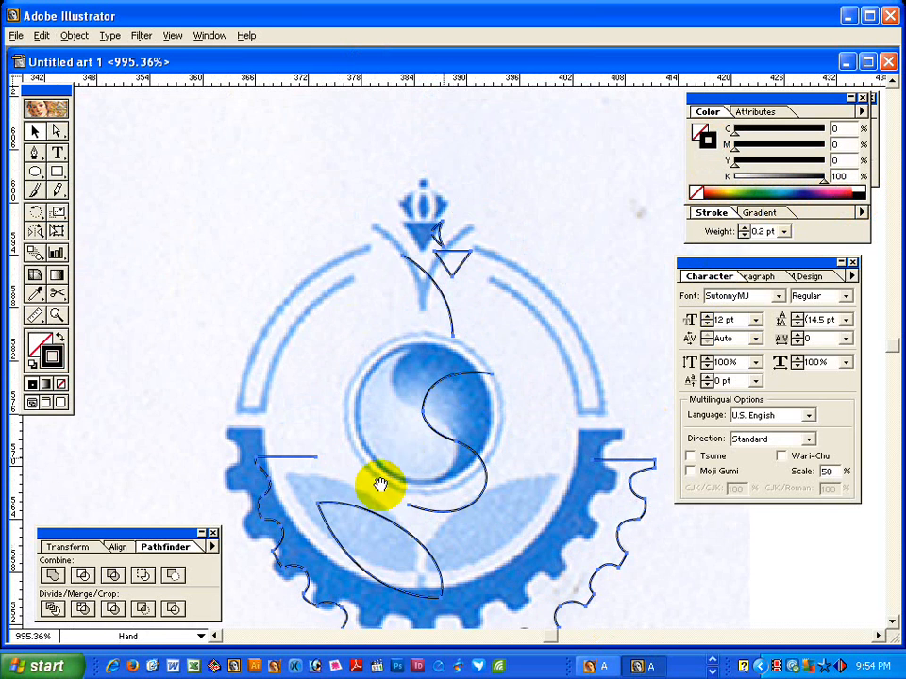
key("v")
left_click_drag(328, 507, 296, 478)
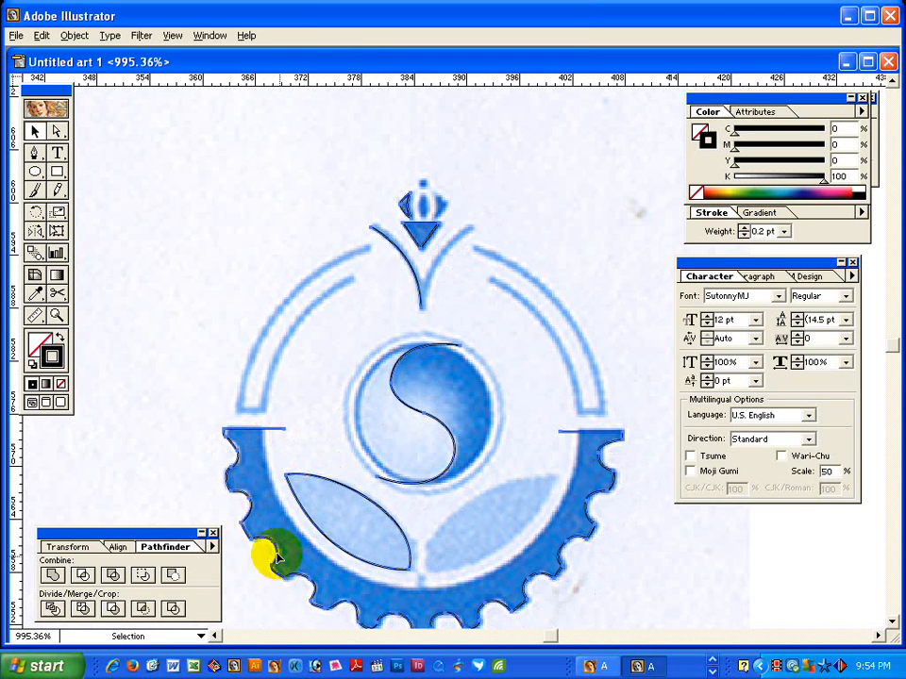
left_click_drag(277, 553, 281, 554)
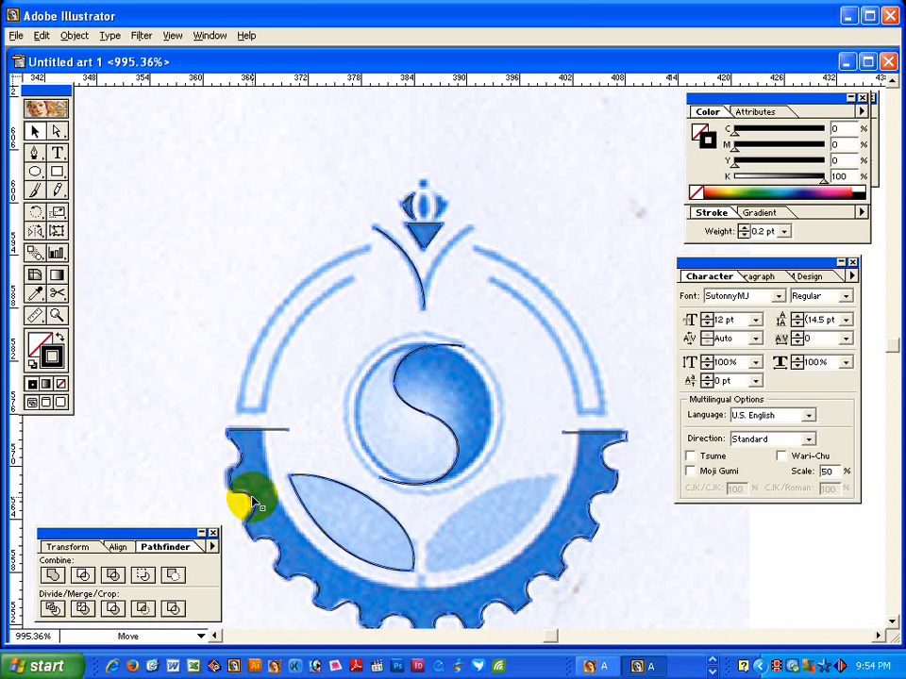
left_click_drag(252, 499, 250, 496)
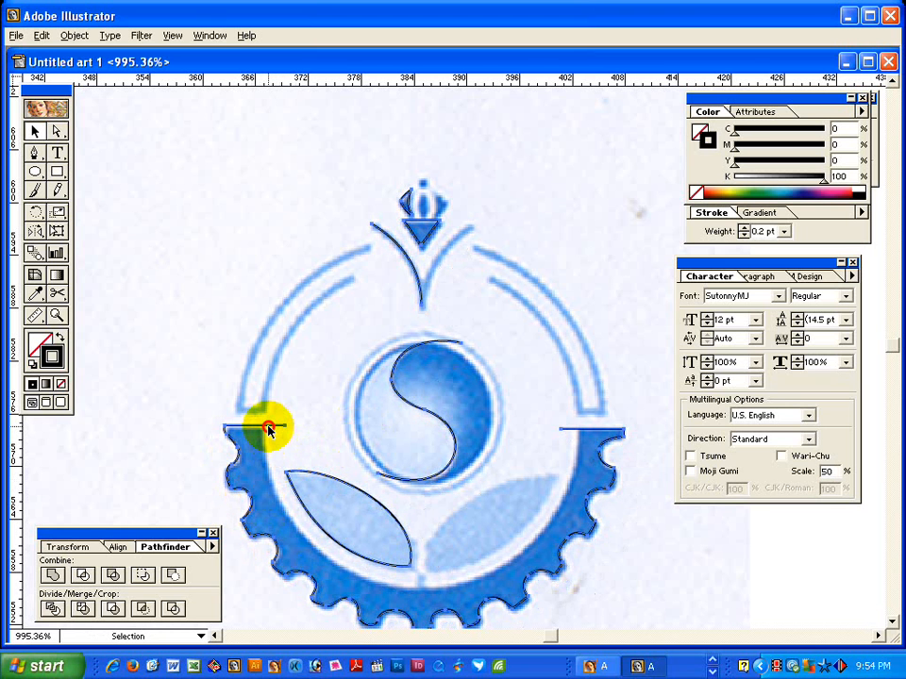
left_click_drag(269, 429, 271, 430)
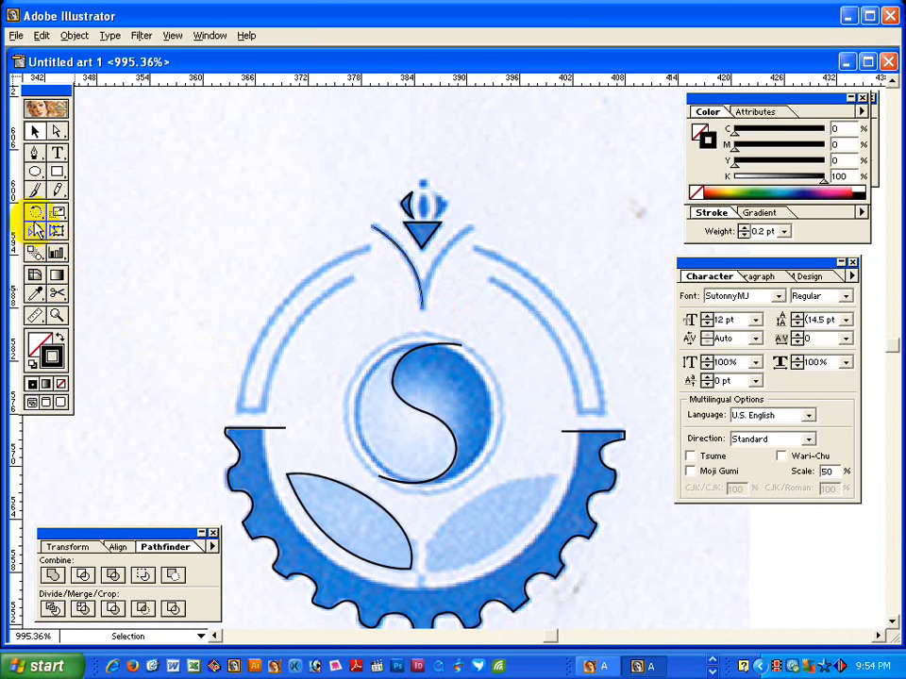
Reflect a copy of the V-stem's left arm across a vertical axis at its lower tip to form the right arm.
left_click_drag(35, 212, 57, 212)
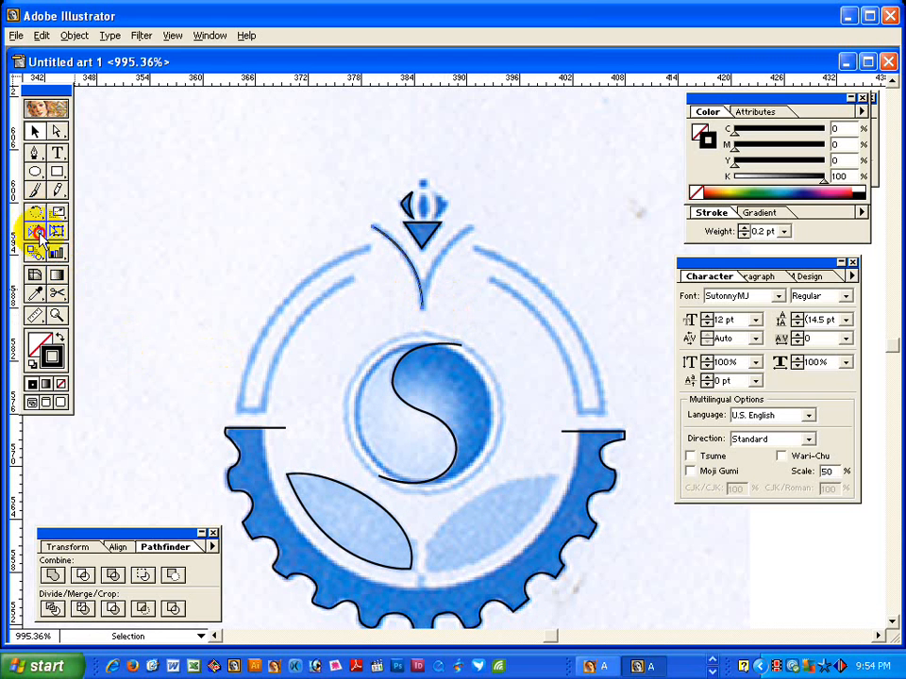
left_click(422, 300, "alt")
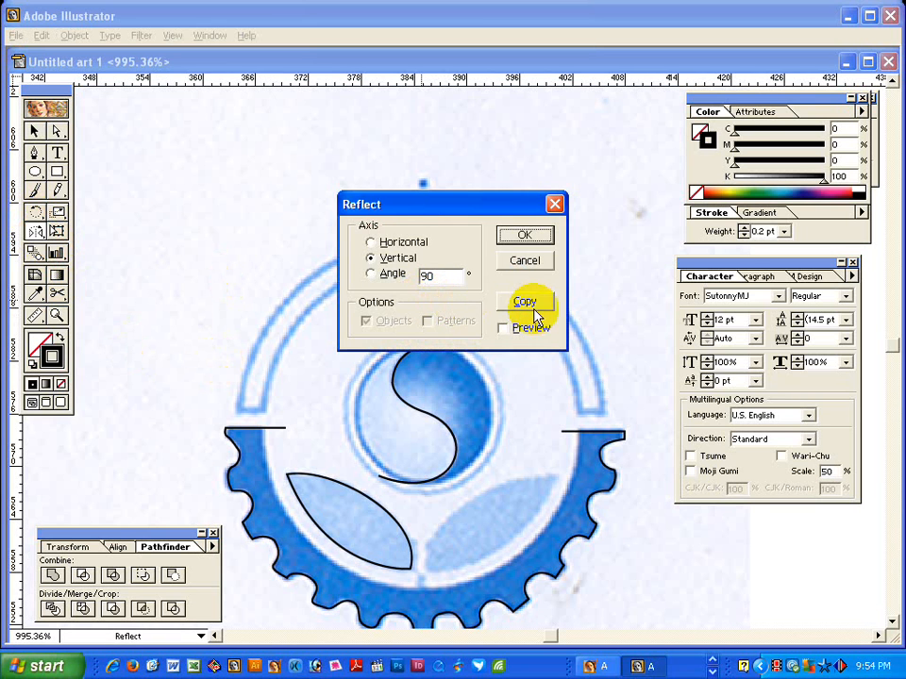
left_click(525, 302)
left_click(34, 131)
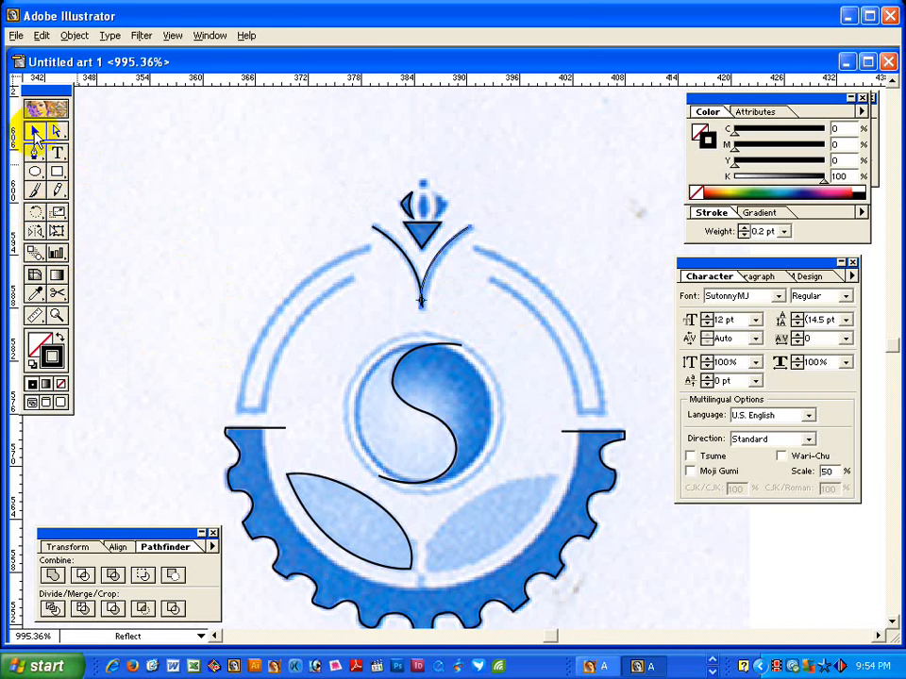
left_click(421, 300)
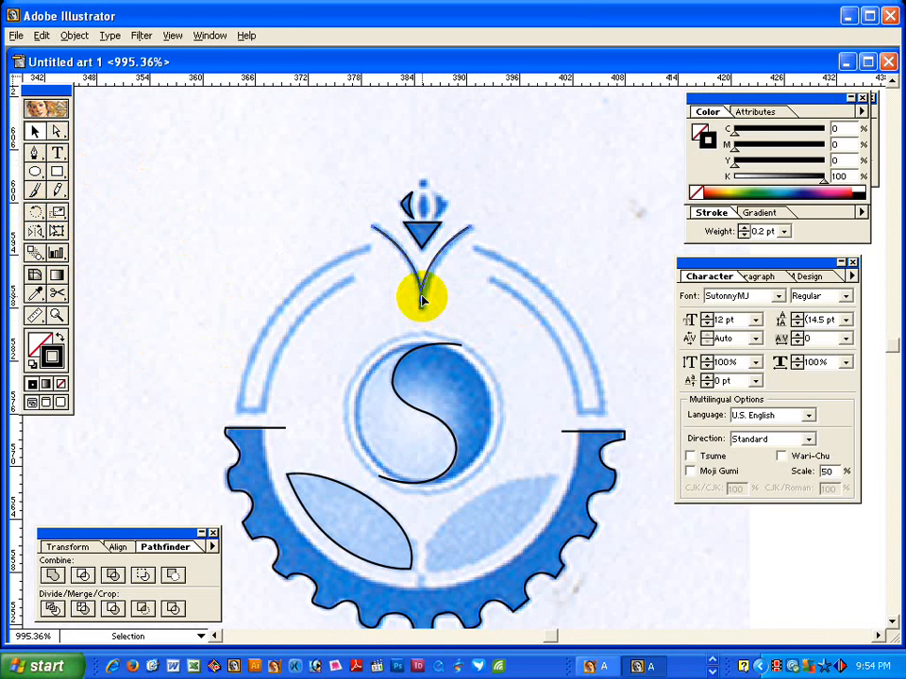
Set the stroke weight of both V-stem arms to 0.5 pt and nudge them into line with the scanned stem.
double_click(766, 231)
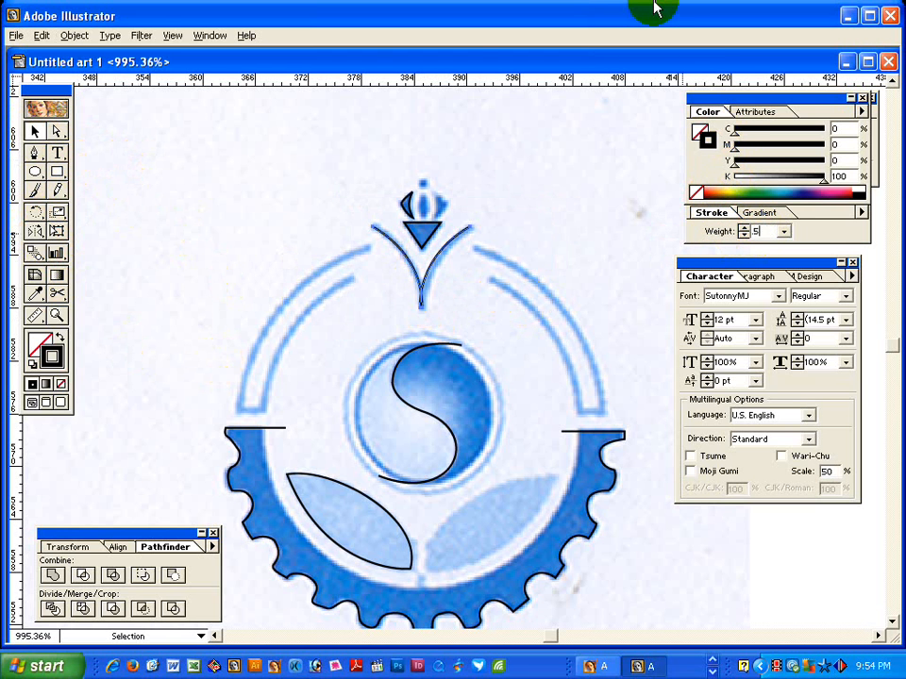
type(".5")
key("Return")
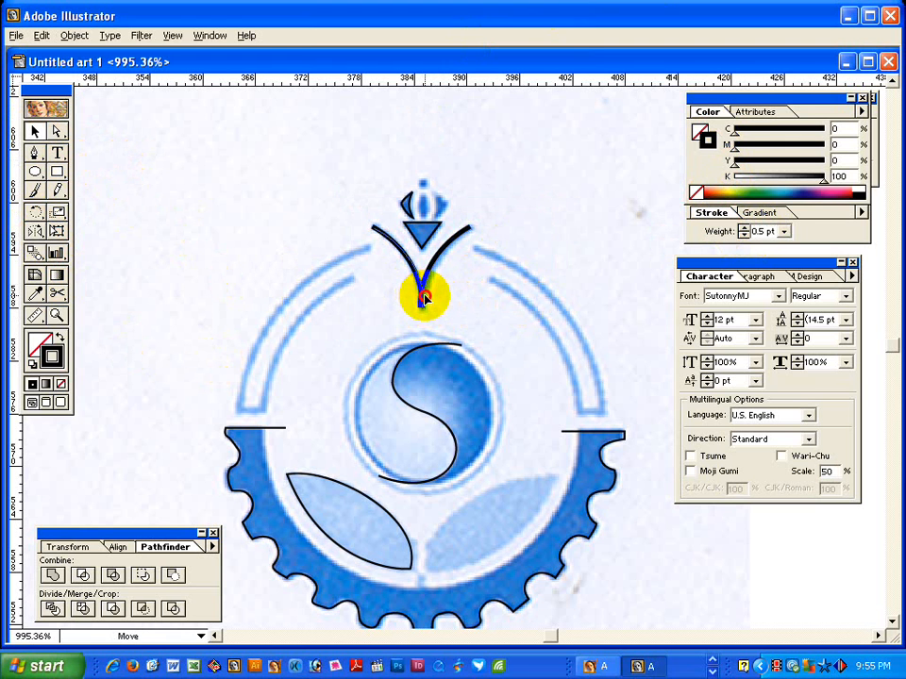
left_click(543, 222)
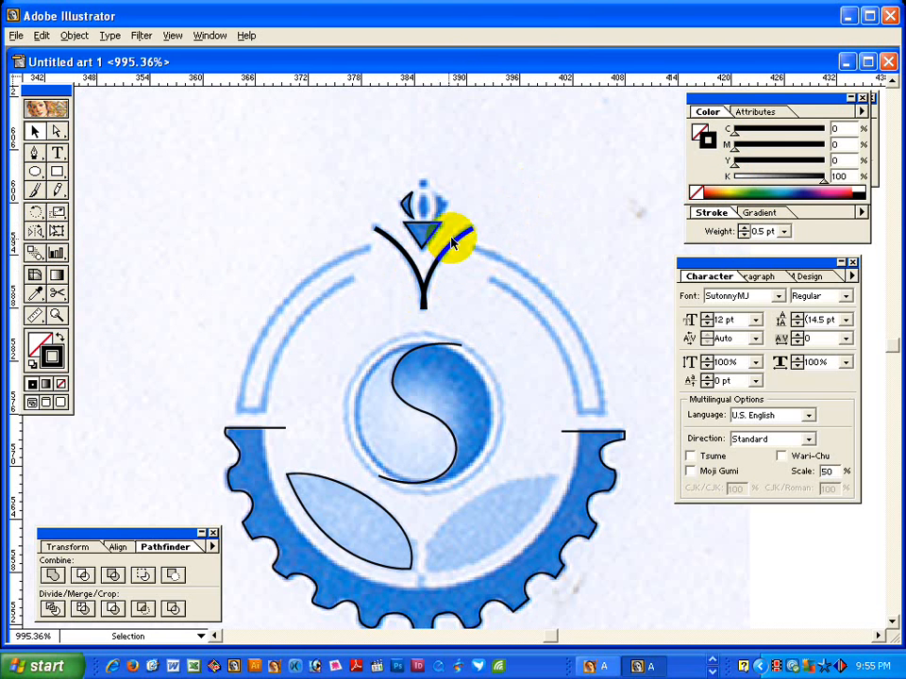
Reflect a copy of the crown's left crescent across the crown's vertical centre axis to form the right crescent.
key("z")
left_click(485, 202)
key("v")
left_click(318, 204)
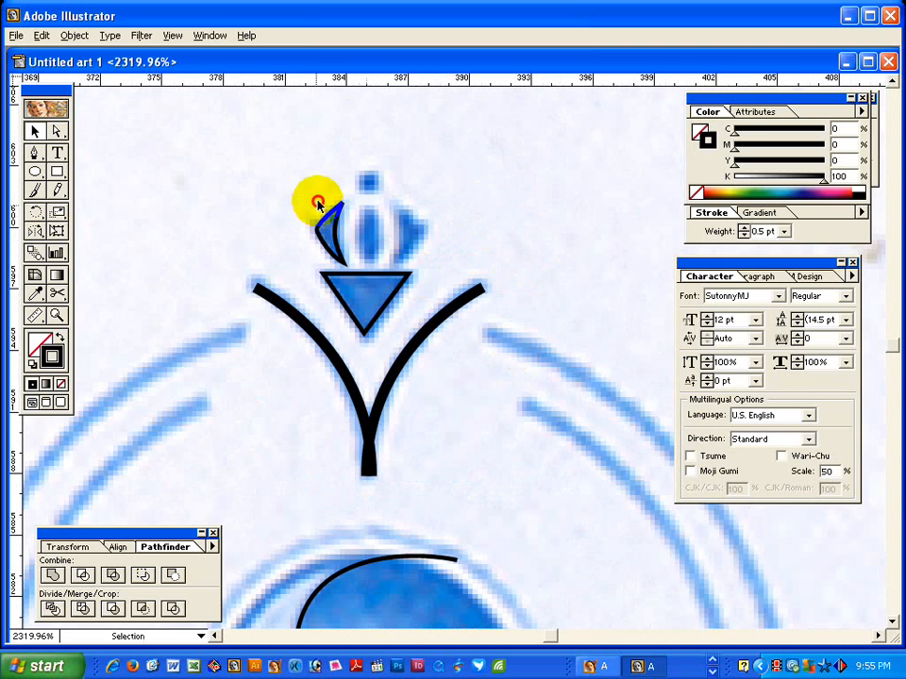
left_click(35, 230)
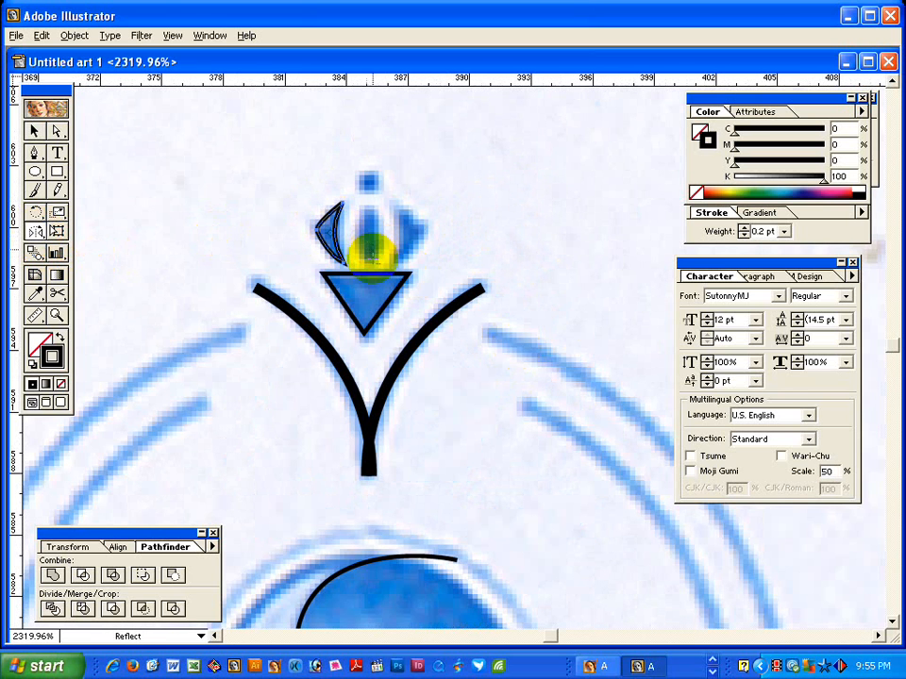
left_click(370, 264, "alt")
left_click(537, 307)
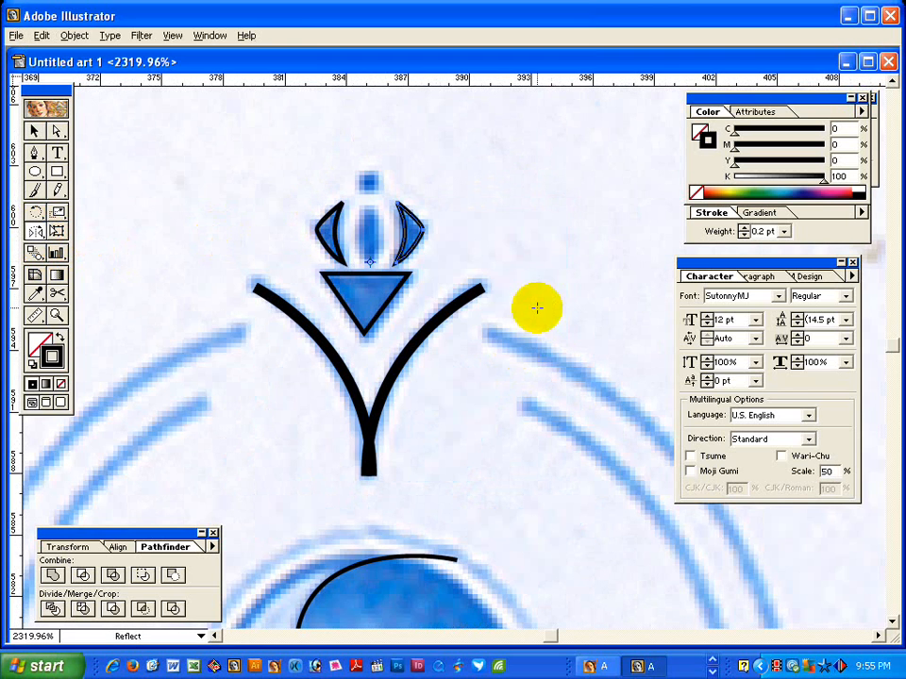
Draw a small circle over the dot above the crown and give it a black fill with no stroke.
left_click(39, 154)
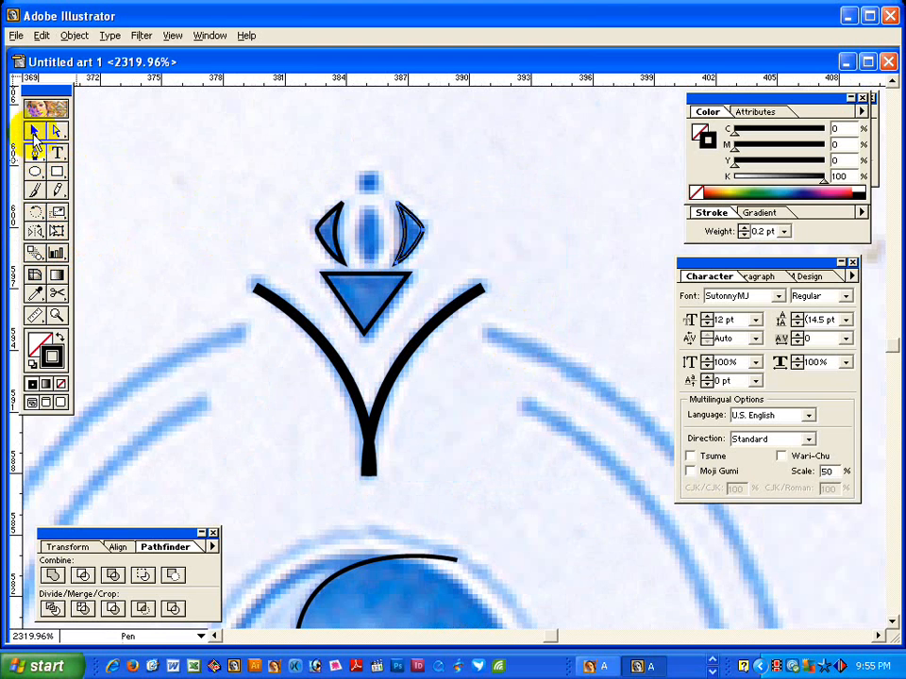
left_click(36, 132)
left_click(36, 172)
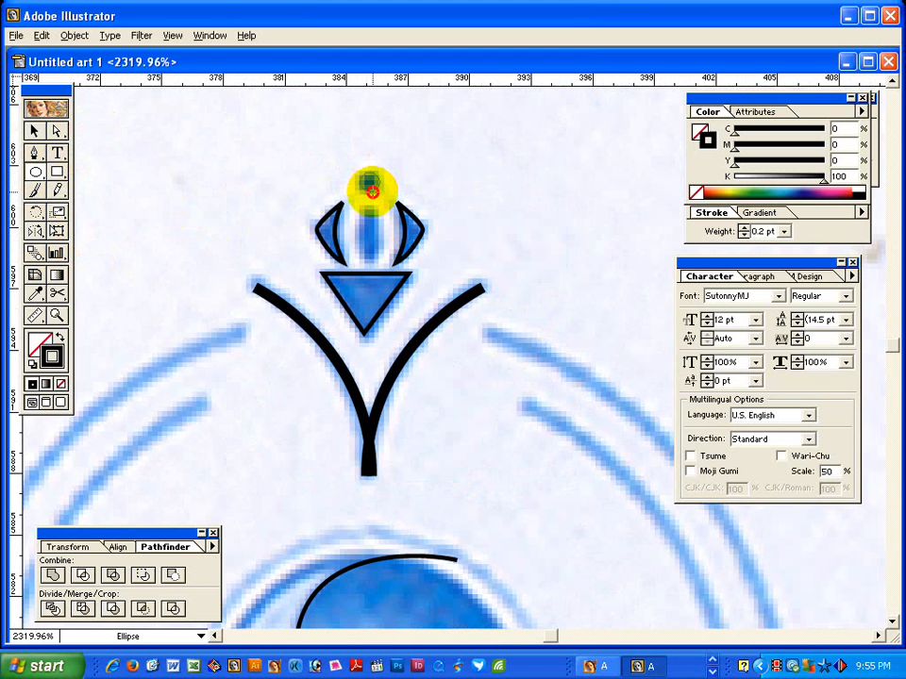
left_click_drag(374, 190, 377, 190)
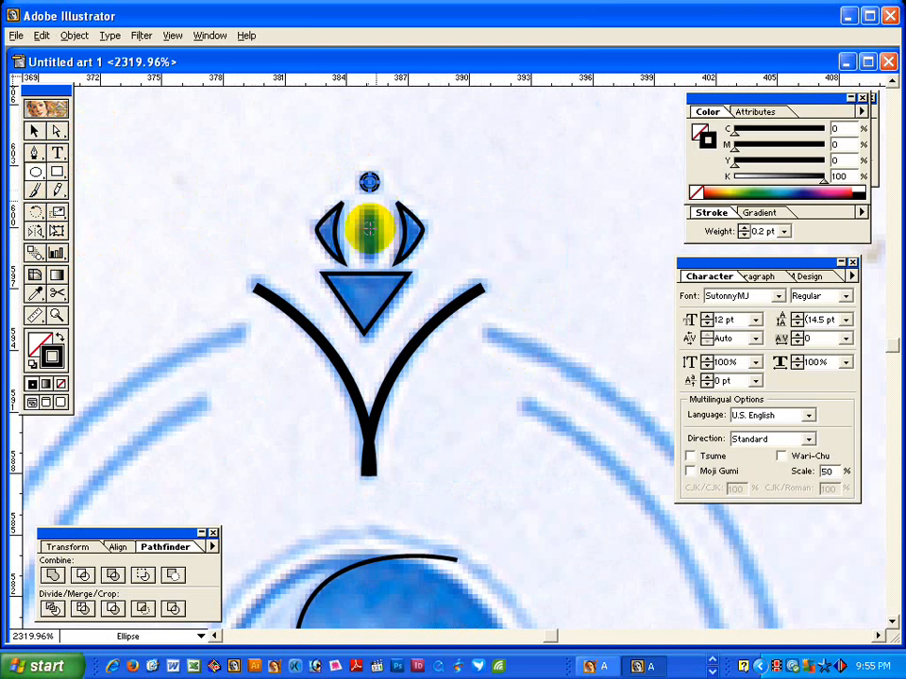
left_click(57, 343)
left_click(59, 338)
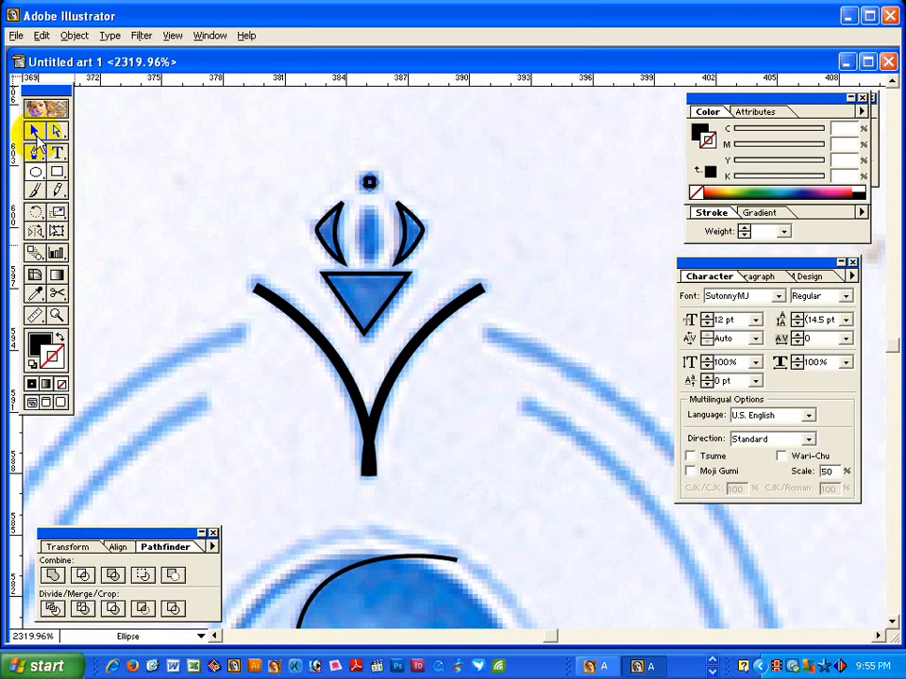
left_click(35, 132)
left_click(287, 168)
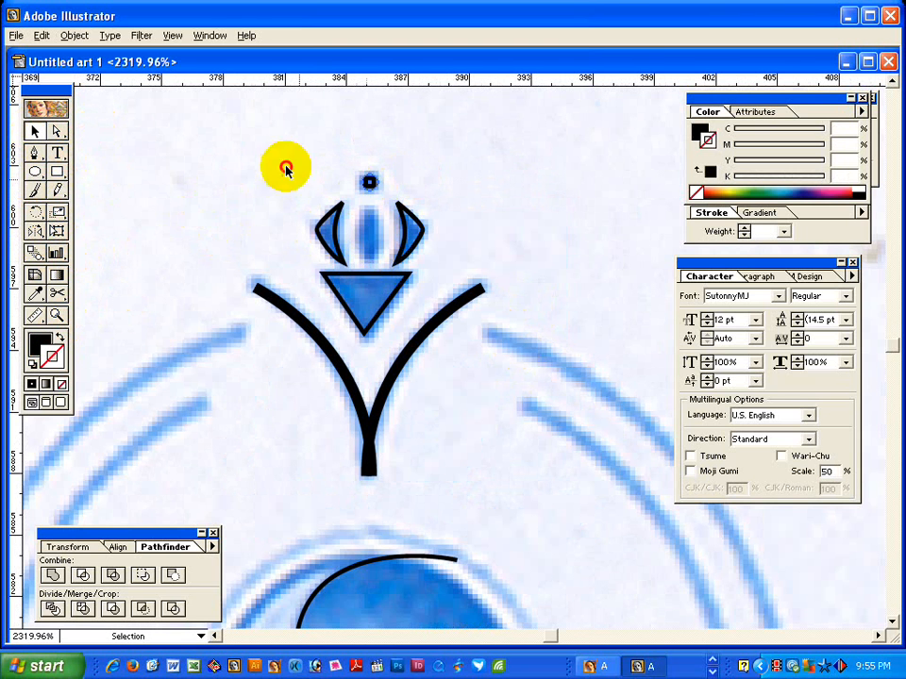
Draw a narrow black-filled vertical ellipse between the crown's two crescents and widen it to match the scan.
left_click(36, 172)
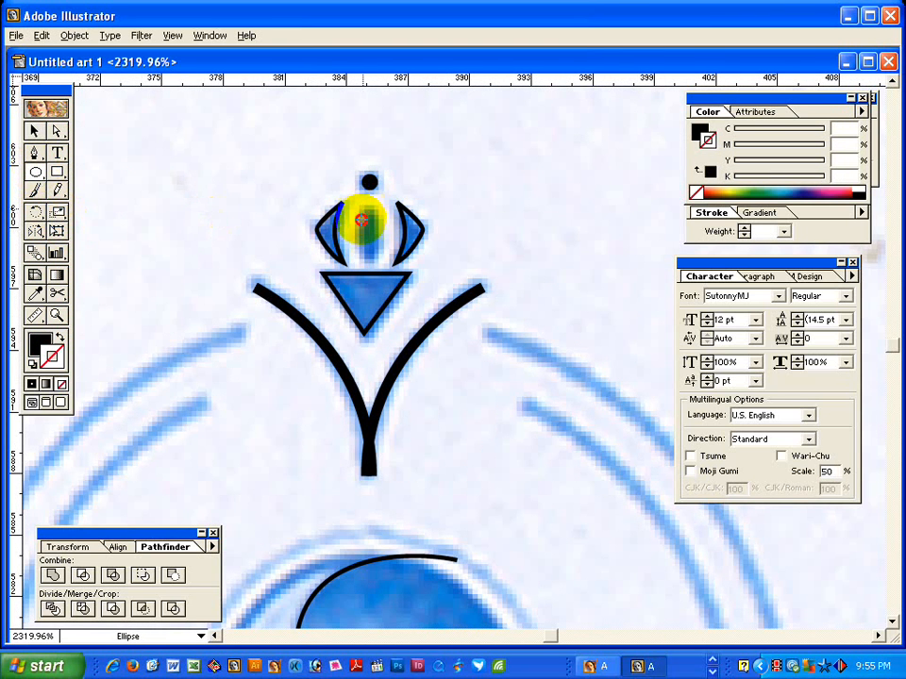
left_click_drag(362, 208, 380, 262)
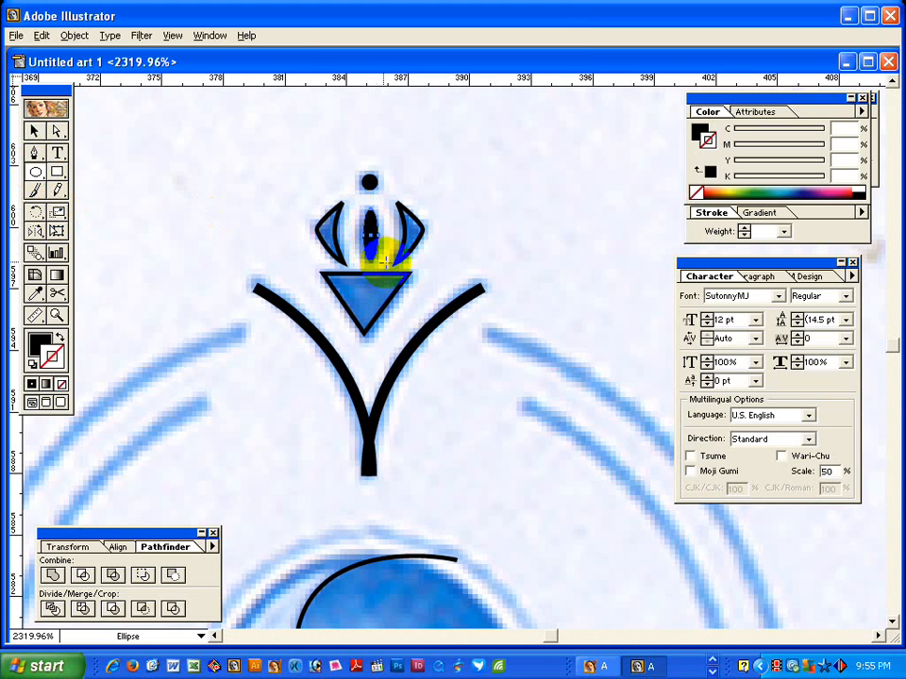
left_click(62, 232)
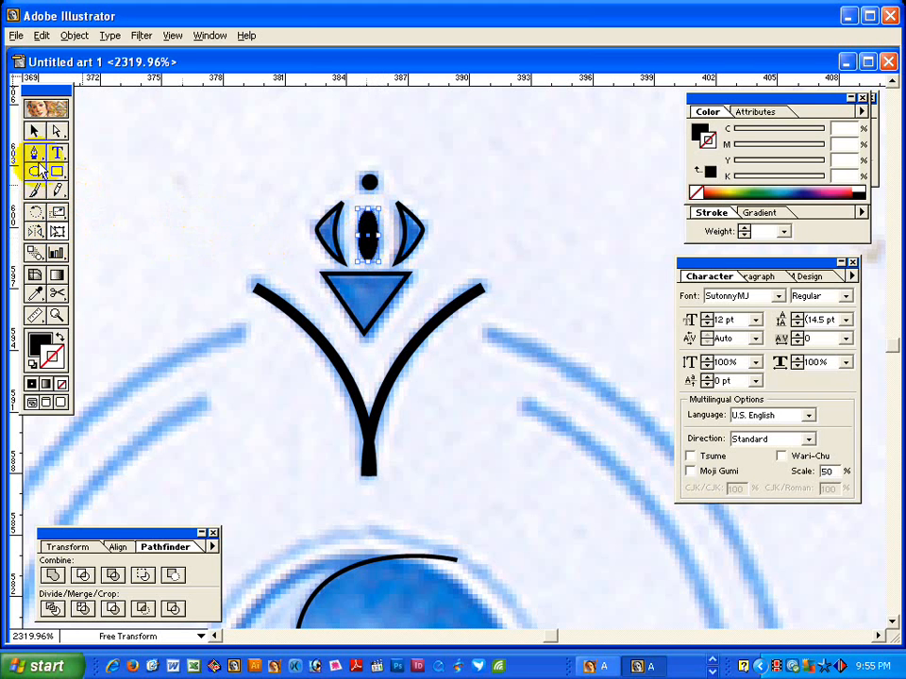
left_click(35, 132)
Draw a circle from the centre of the S-curve over the scanned ball, with no fill and a 0.3 pt black stroke.
left_click_drag(332, 406, 344, 273)
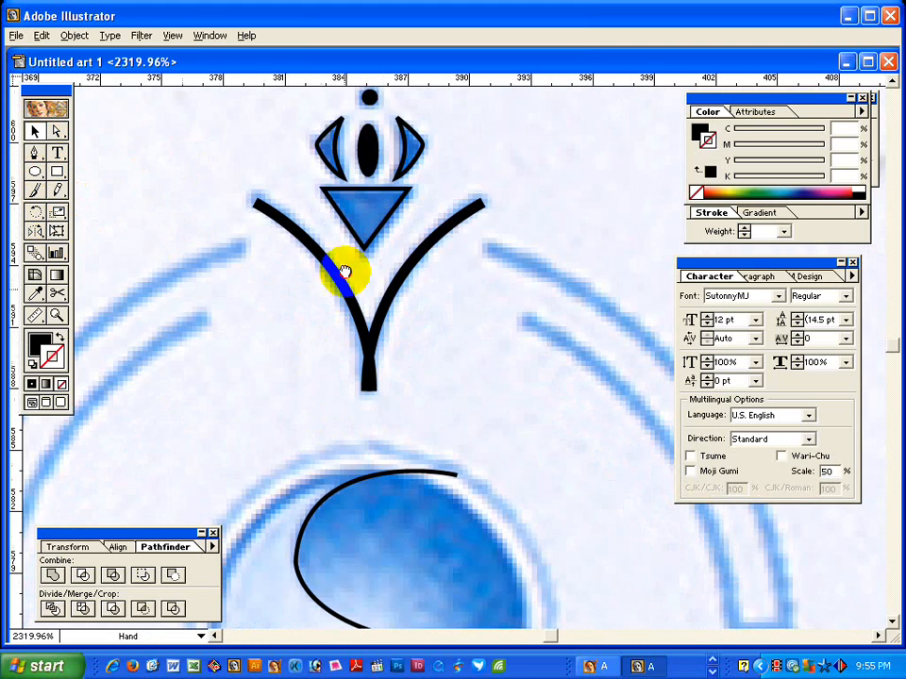
left_click(403, 346, "ctrl+alt")
left_click(410, 342, "ctrl+alt")
left_click_drag(348, 357, 215, 228)
left_click_drag(188, 198, 528, 575)
left_click_drag(455, 380, 413, 382)
left_click(35, 172)
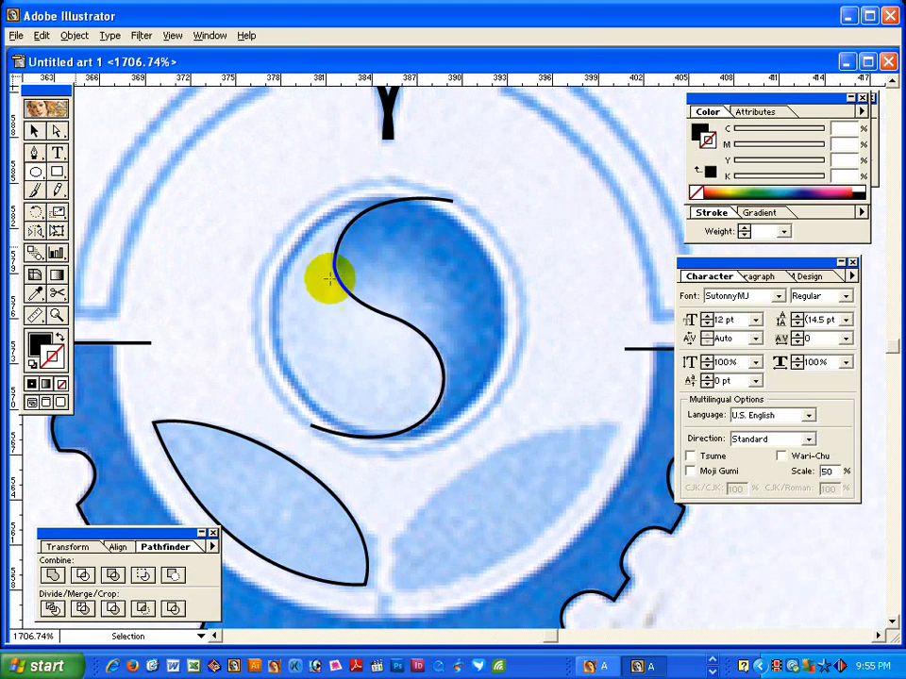
left_click_drag(389, 314, 461, 414)
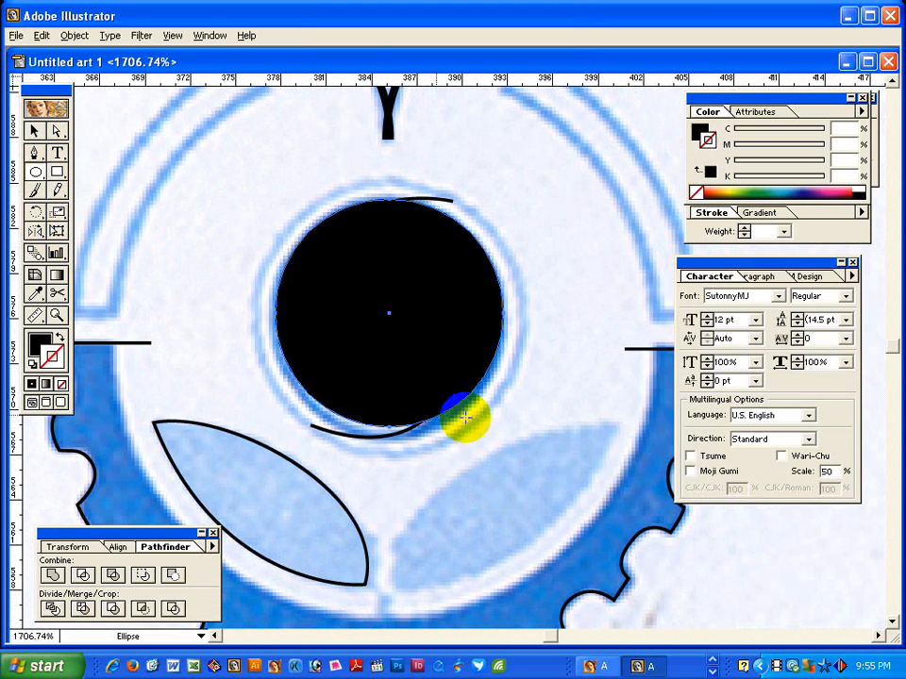
left_click(60, 337)
left_click(752, 231)
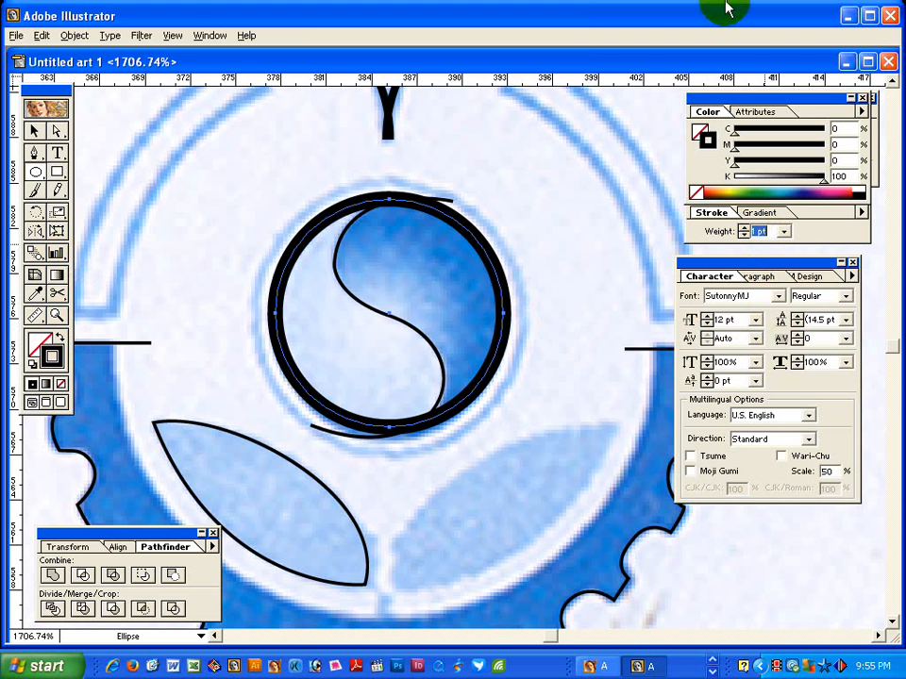
key("Return")
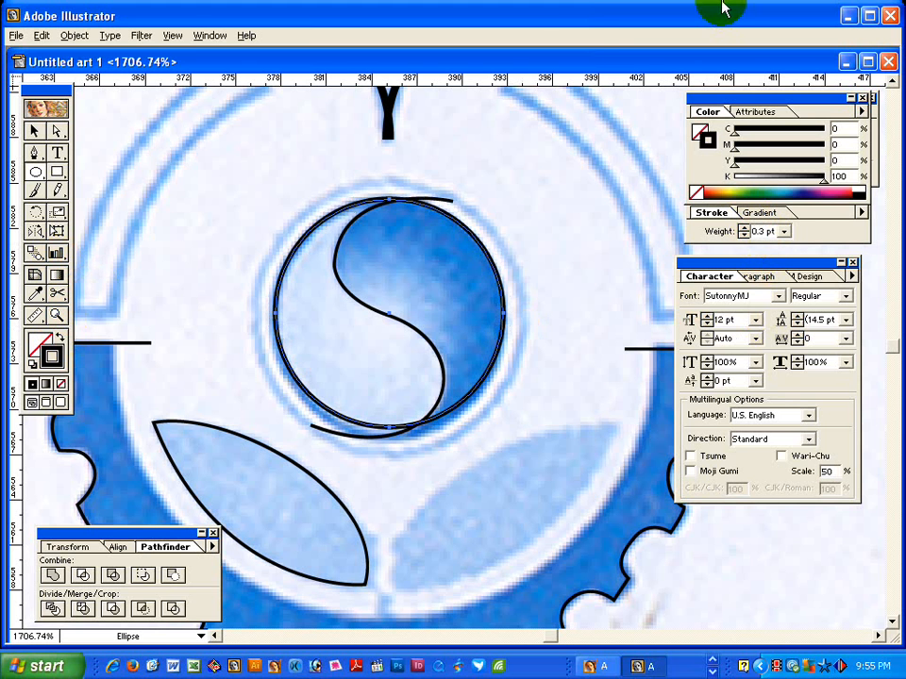
Stretch the circle around the S-curve slightly downward so its lower edge matches the scanned ball.
left_click(56, 231)
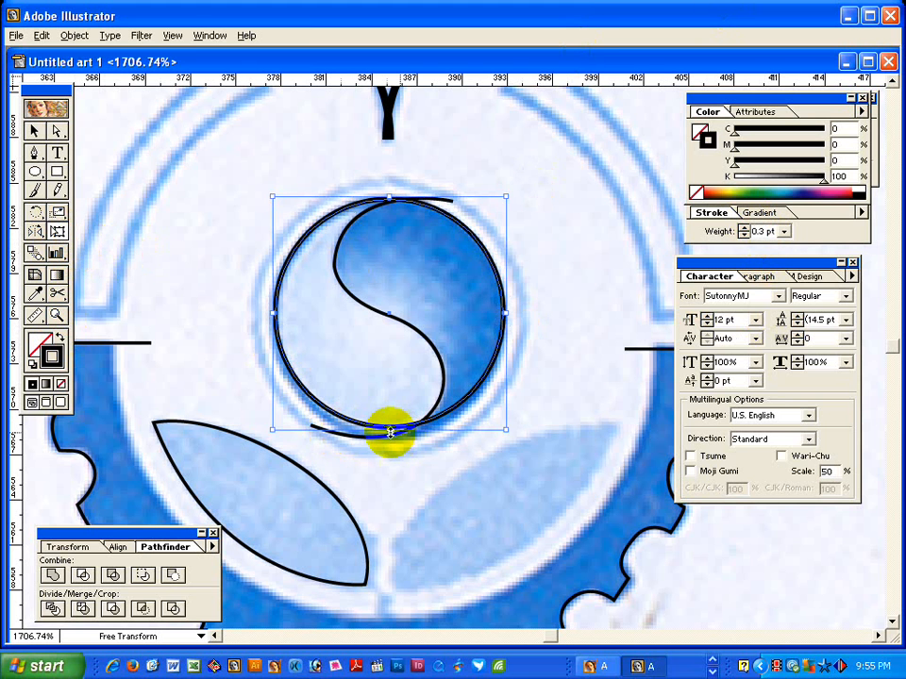
left_click_drag(388, 431, 388, 440)
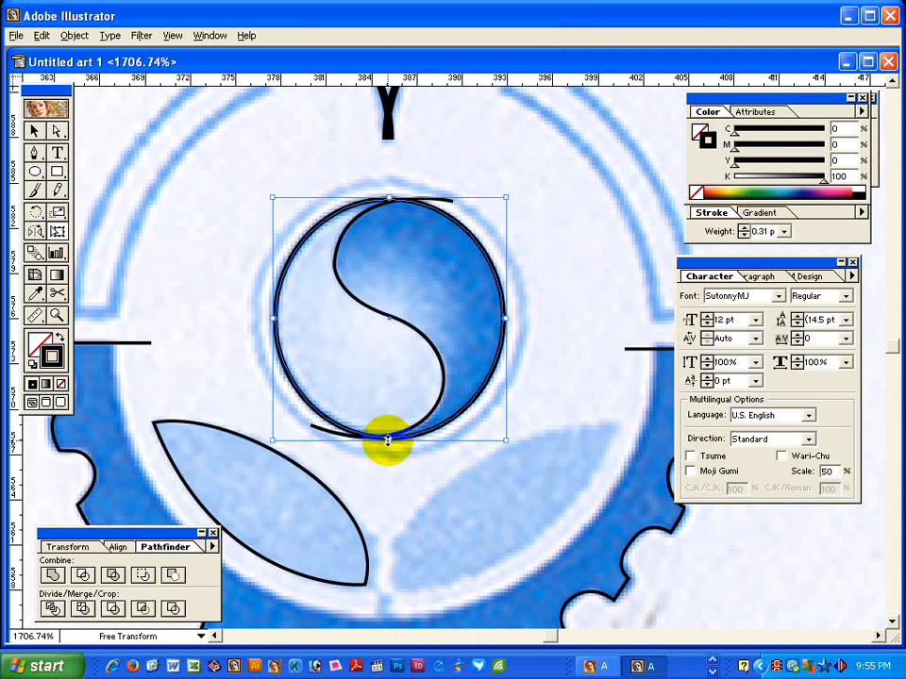
left_click(34, 130)
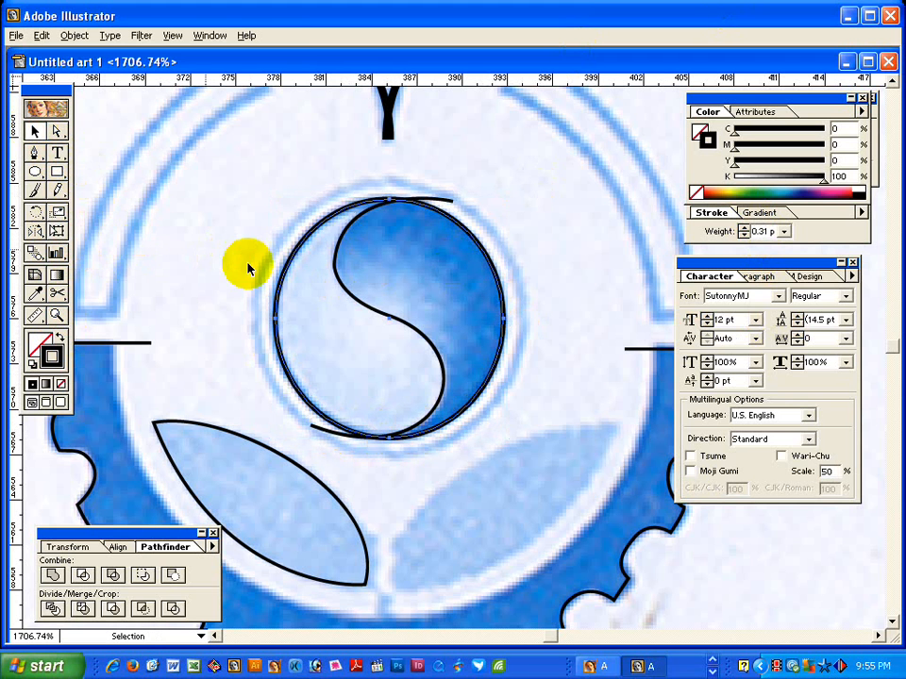
left_click(247, 265)
Create an enlarged concentric copy of the circle around the S-curve to trace the outer ring of the ball.
left_click(294, 260)
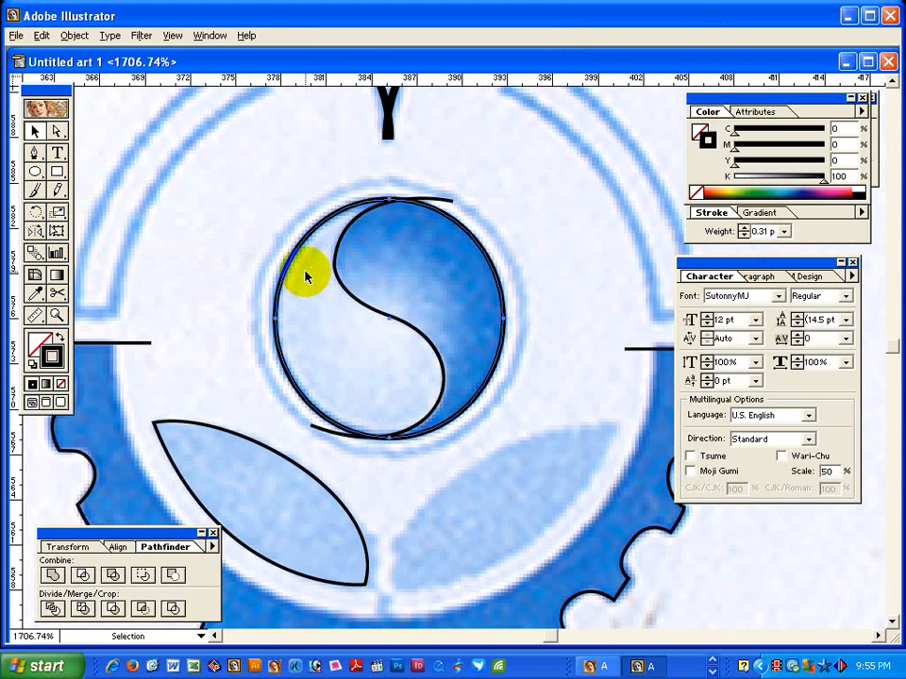
left_click(57, 231)
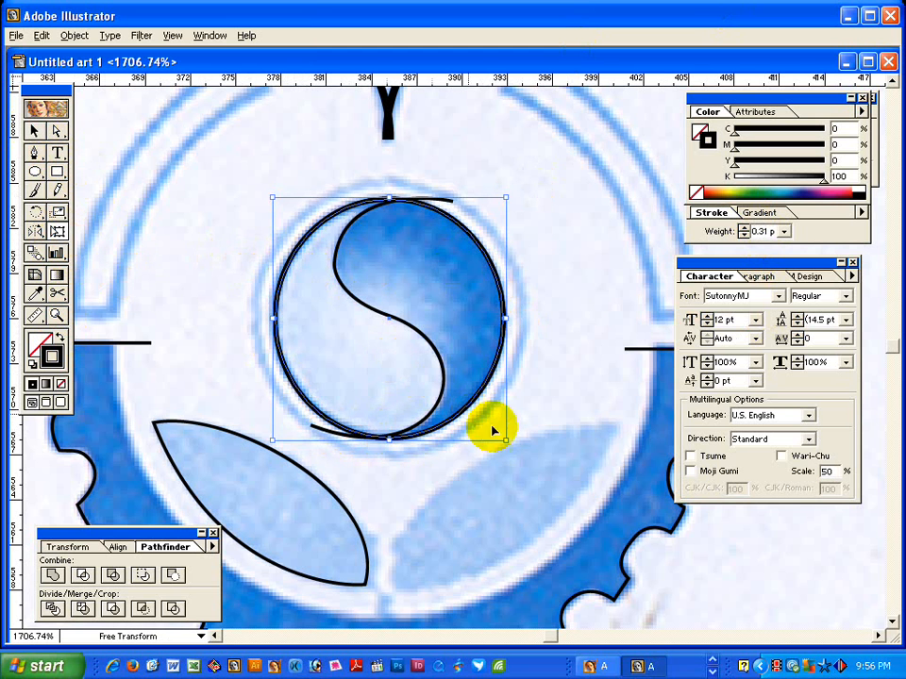
left_click_drag(506, 438, 524, 457)
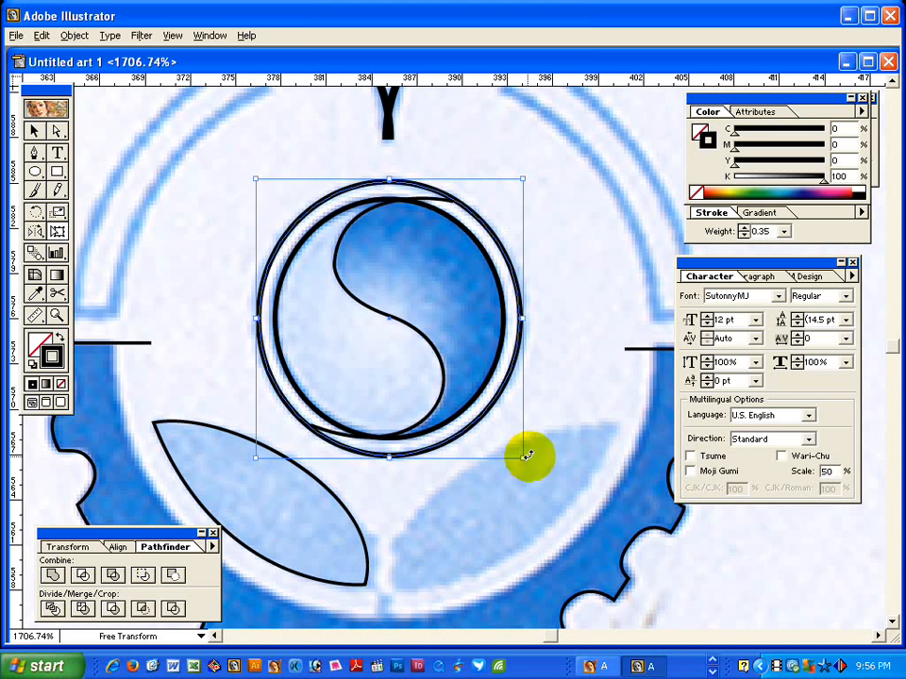
left_click(34, 132)
left_click(176, 209)
Reflect a copy of the left leaf across the emblem's vertical centre axis to form the right leaf.
left_click(463, 414, "ctrl+alt")
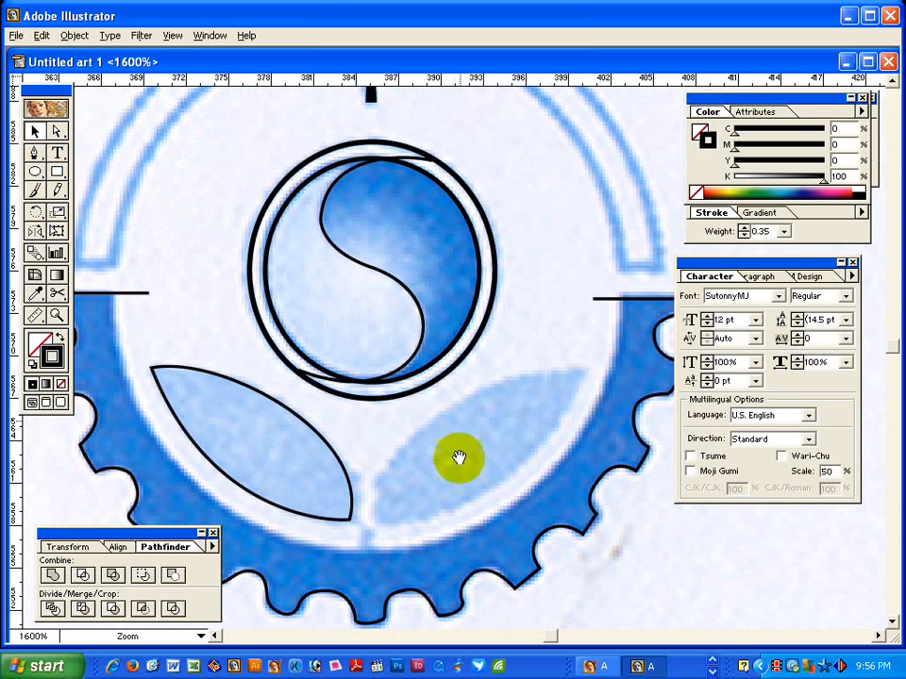
left_click_drag(412, 456, 390, 372)
left_click_drag(334, 353, 283, 387)
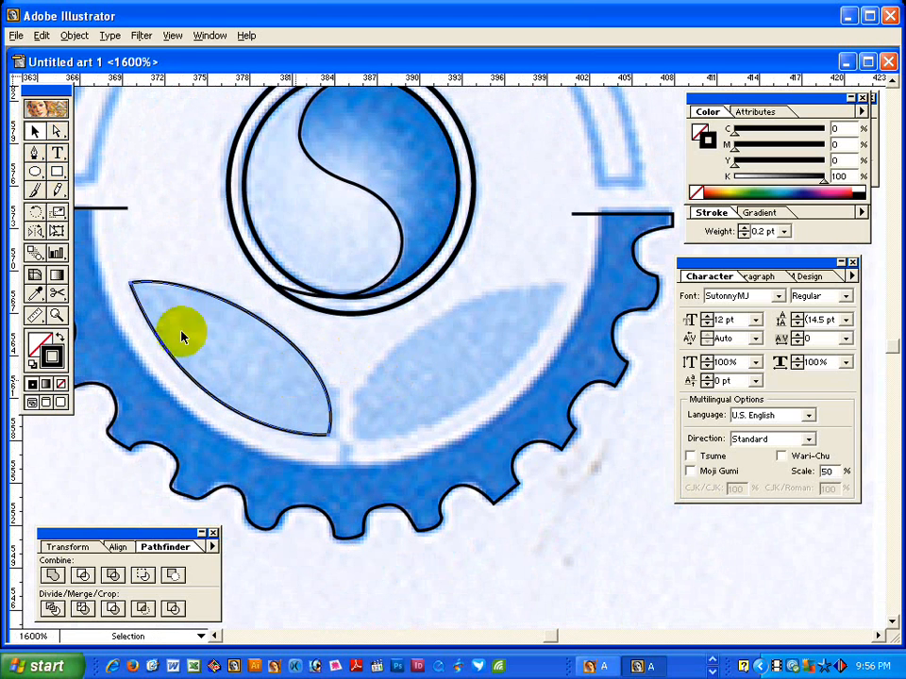
left_click(35, 231)
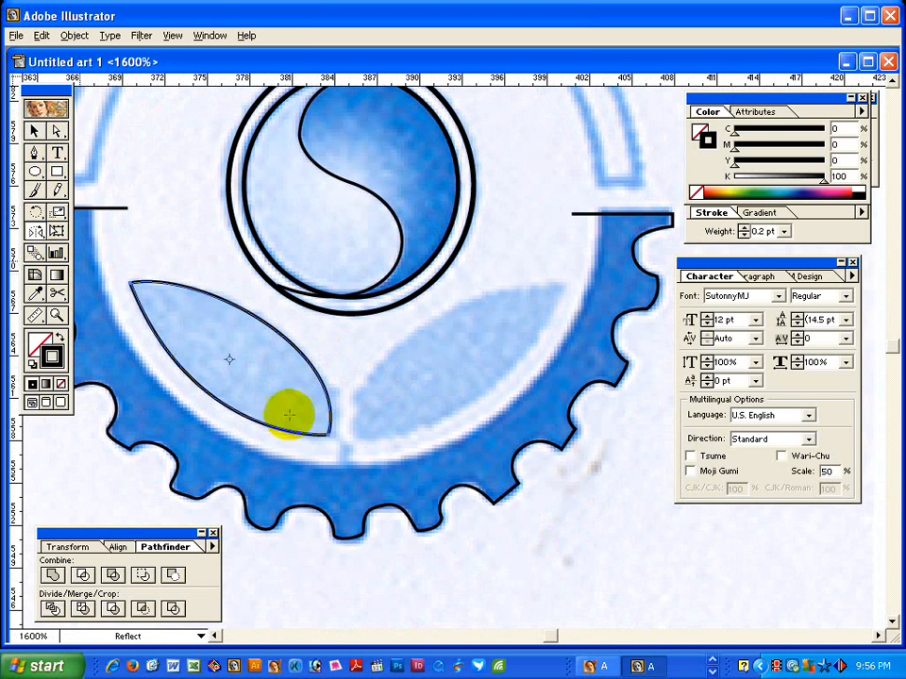
left_click(340, 446, "alt")
left_click(523, 303)
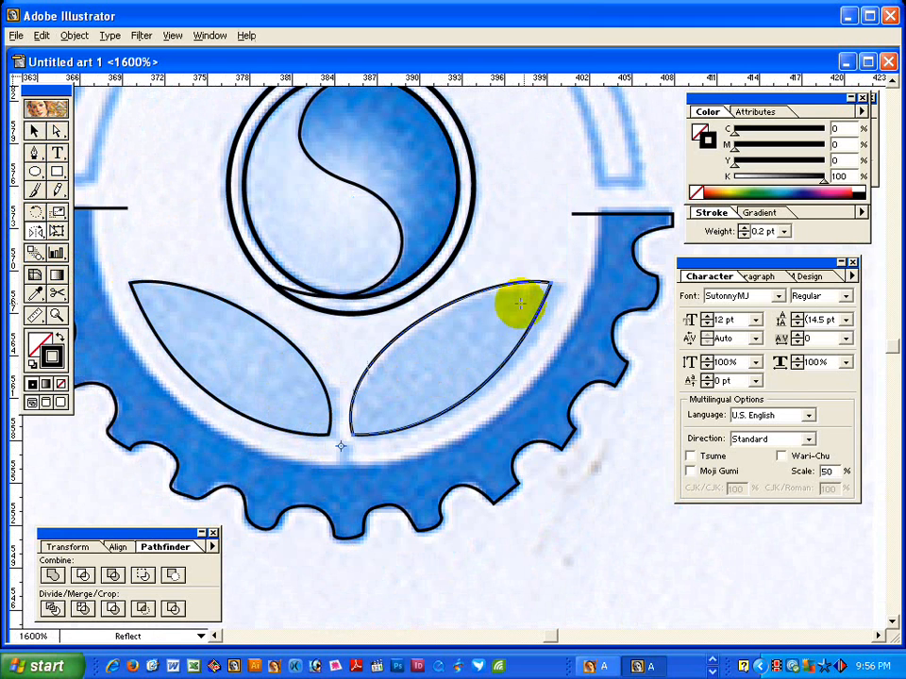
Move the mirrored right leaf slightly outward and down to align with the scanned leaf.
left_click(34, 131)
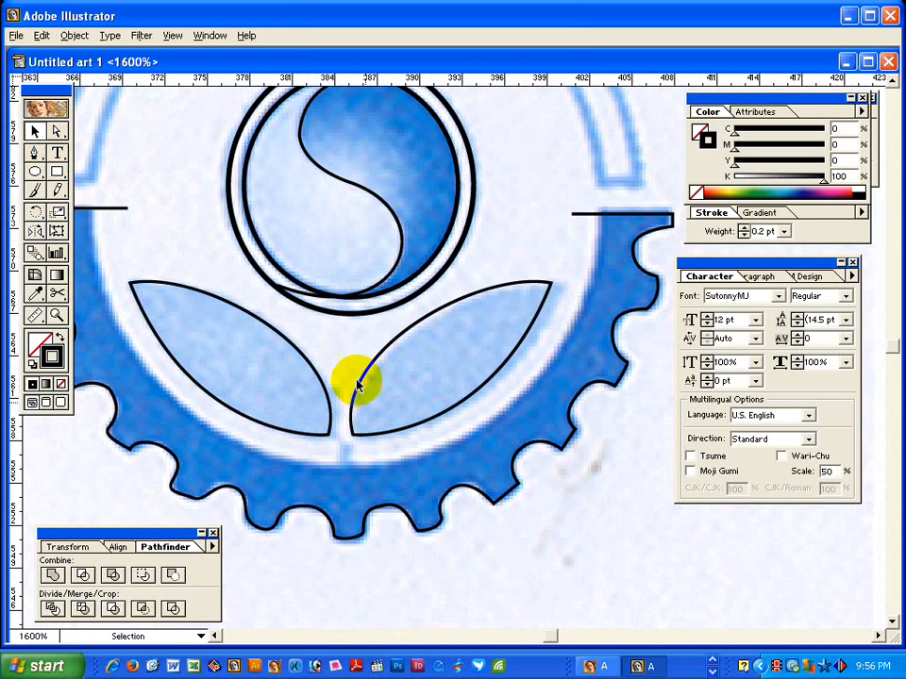
left_click_drag(363, 379, 351, 452)
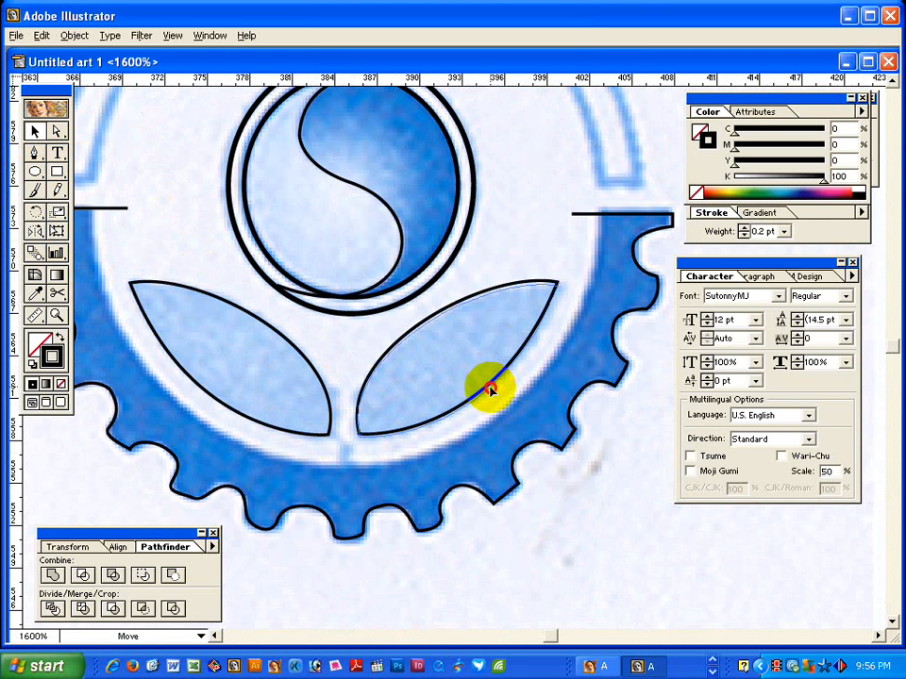
left_click_drag(490, 387, 490, 392)
left_click(435, 420)
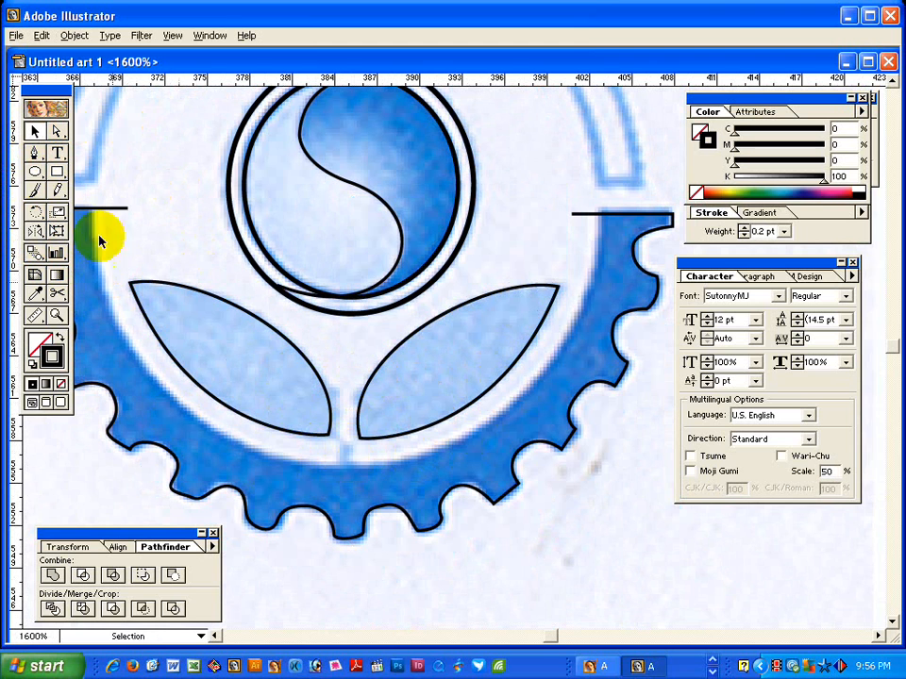
Draw an open V-shaped path with the Pen tool joining the lower tips of the two leaves.
left_click(34, 151)
left_click(316, 425)
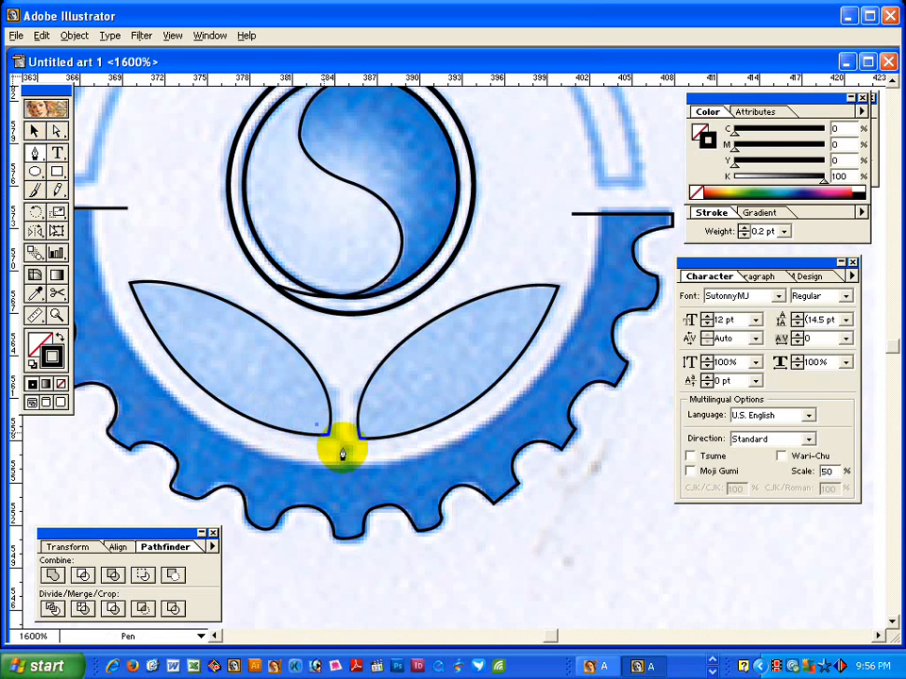
left_click(370, 425)
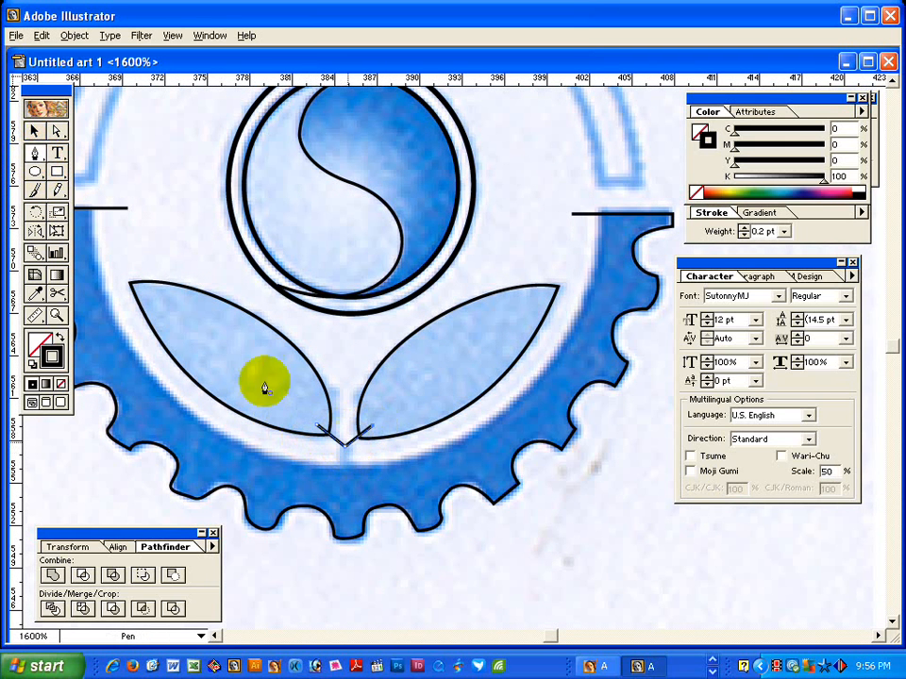
left_click(34, 131)
left_click(93, 162)
left_click(34, 151)
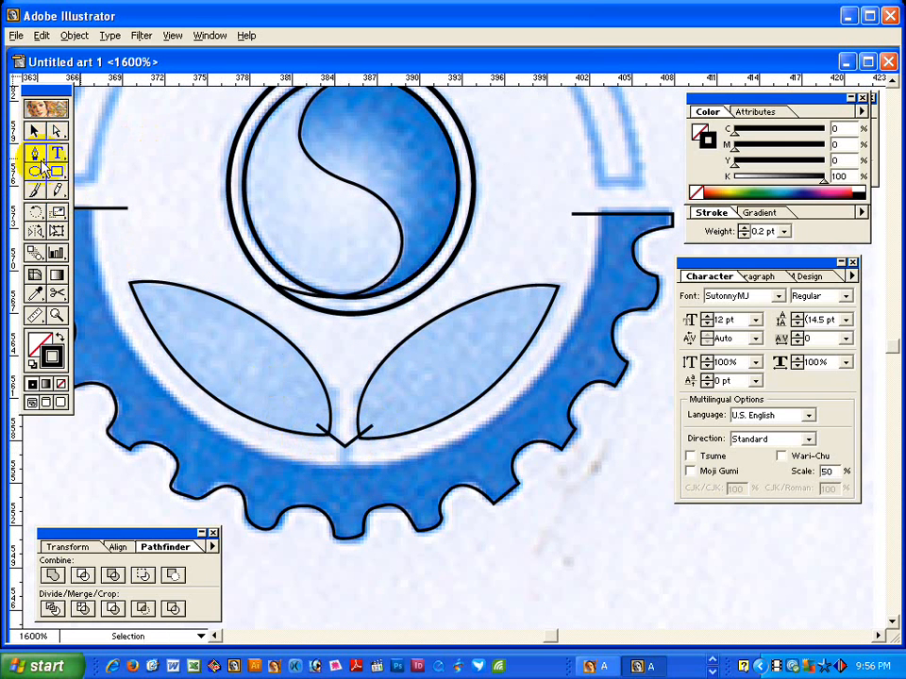
Draw a short vertical stem below the V's point with the Pen tool and set the stroke weight of stem and V to 0.5 pt.
left_click(343, 479)
left_click(345, 442)
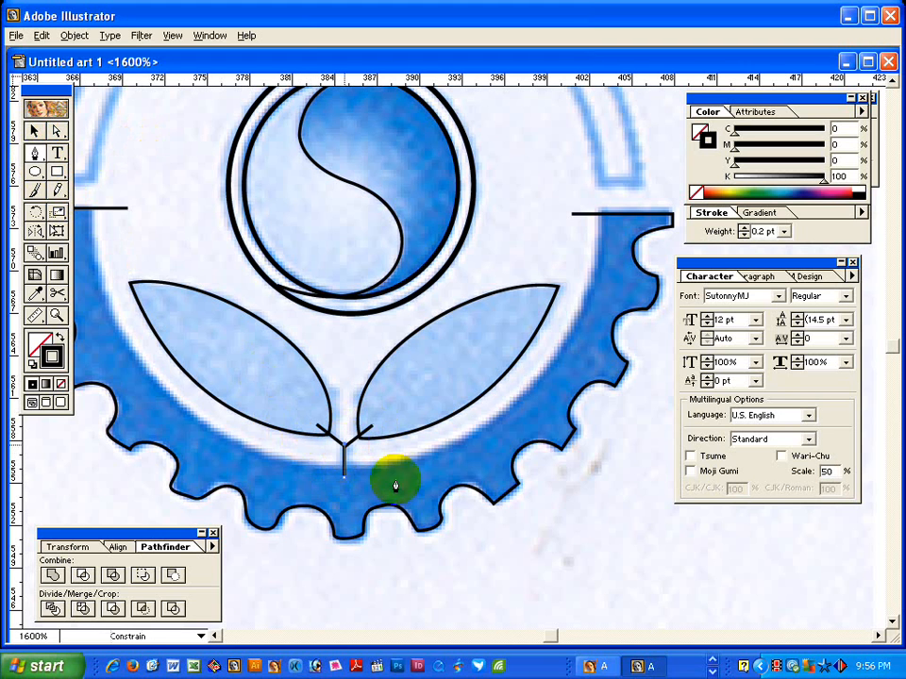
left_click(42, 134)
left_click(347, 492)
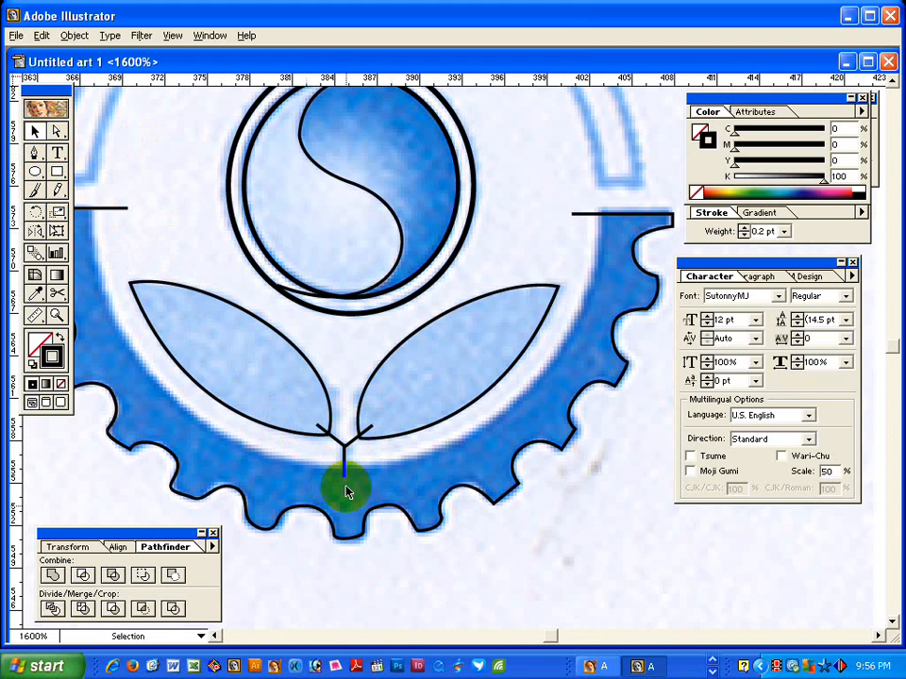
left_click(343, 435)
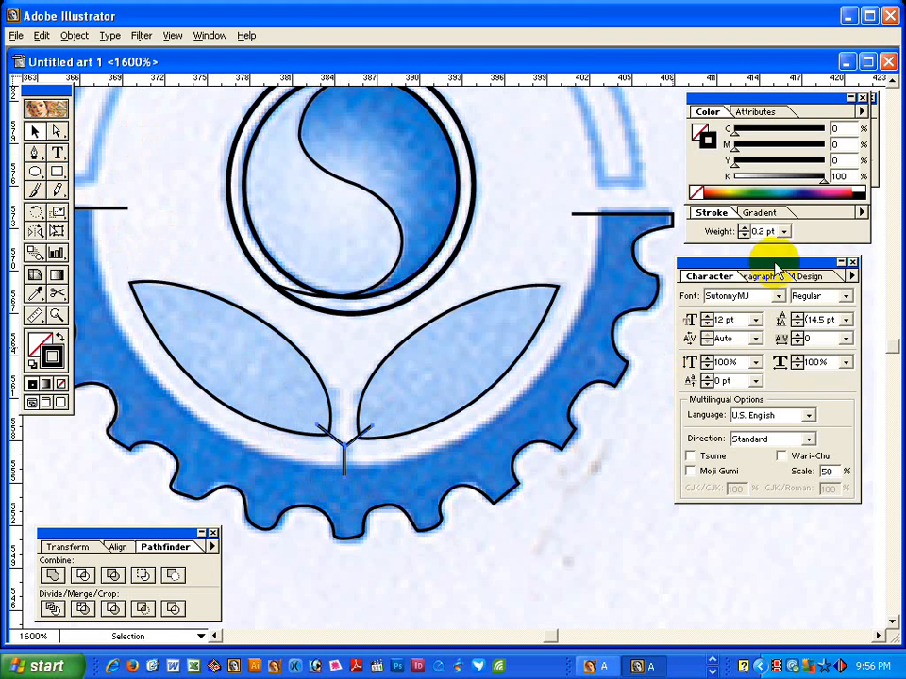
double_click(765, 229)
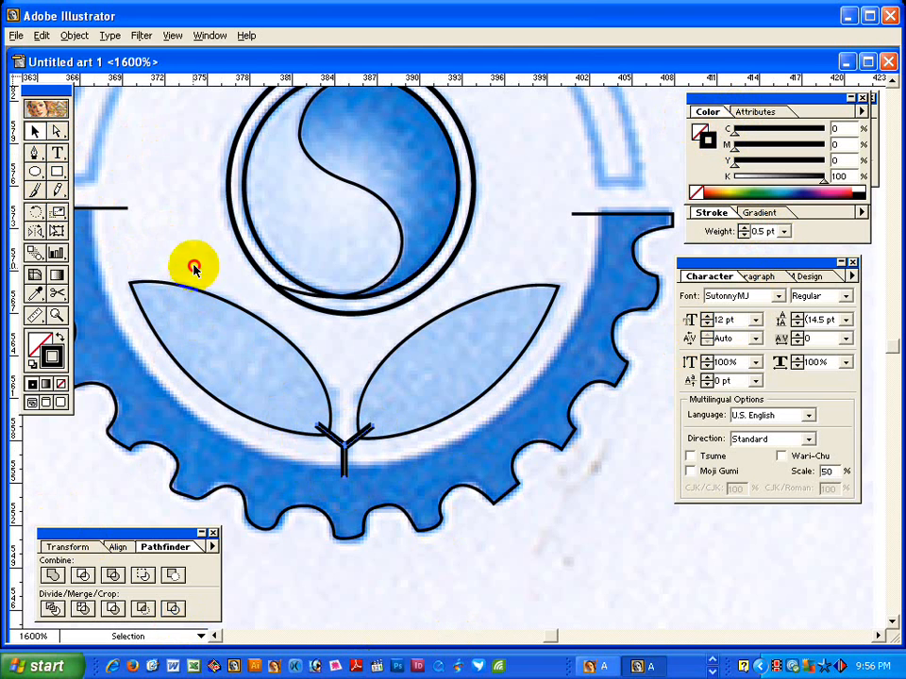
Draw a large circle from the centre of the S-curve ball, reaching almost to the stem's fork between the leaves.
key("z")
left_click(361, 430, "ctrl+alt")
left_click_drag(410, 319, 342, 431)
left_click_drag(347, 331, 345, 393)
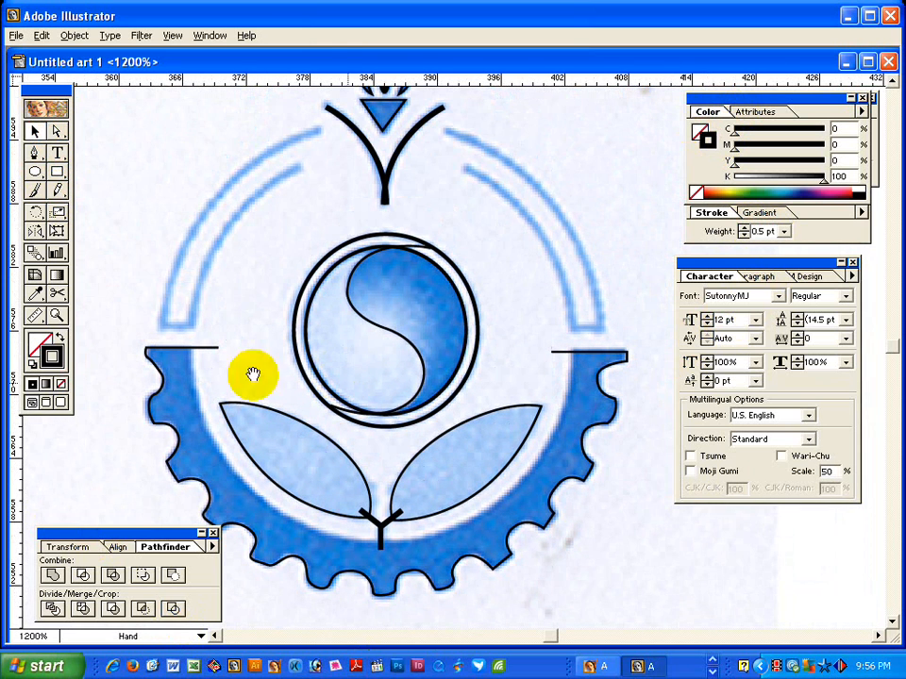
left_click(35, 173)
left_click_drag(376, 327, 442, 506)
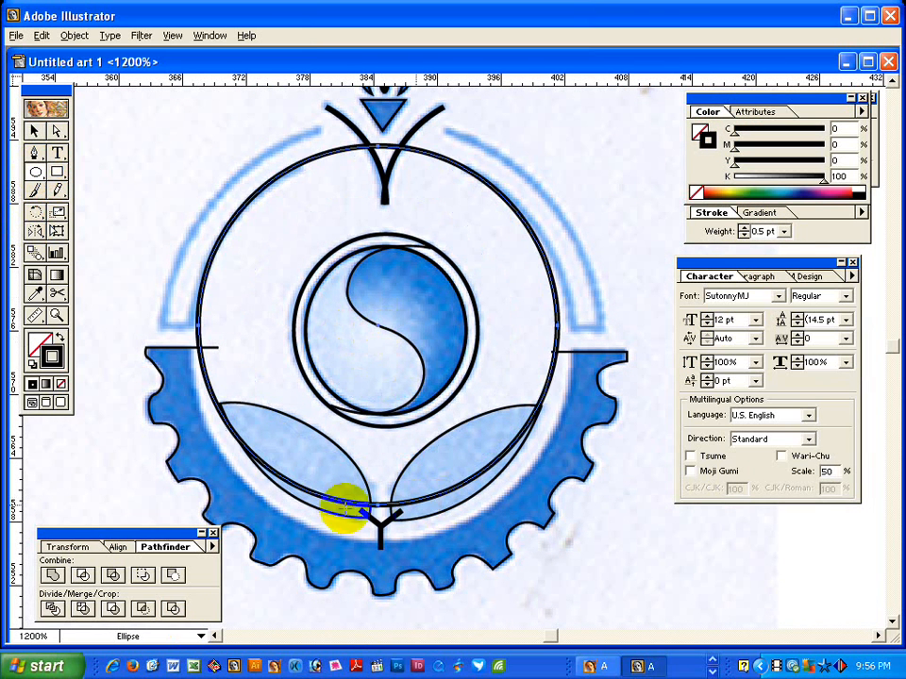
Stretch the large circle with Free Transform so its bottom and both sides follow the inner rim of the scanned gear.
left_click(57, 231)
left_click_drag(377, 506, 378, 544)
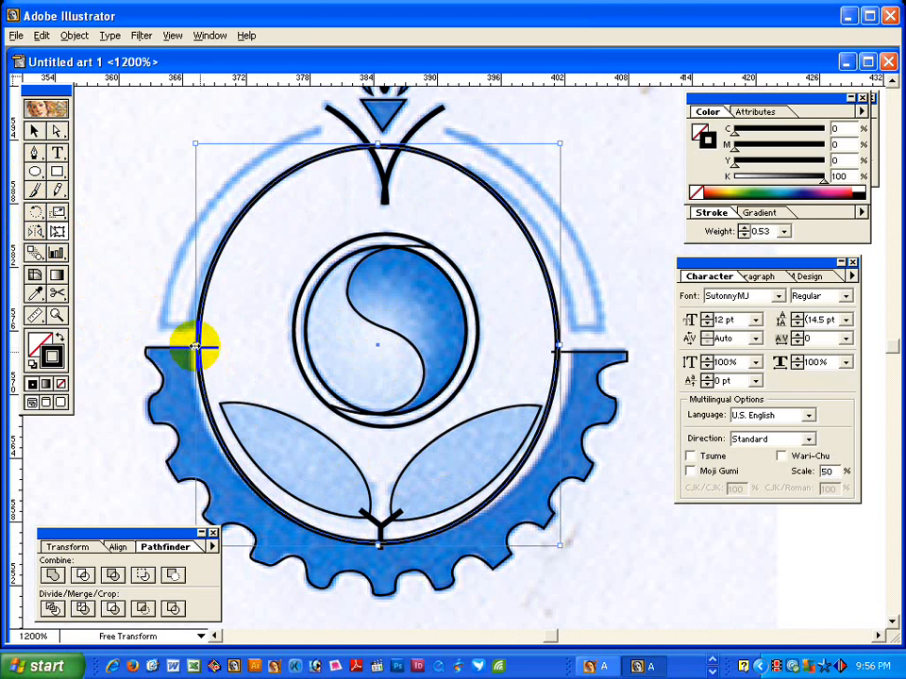
left_click_drag(194, 346, 191, 346)
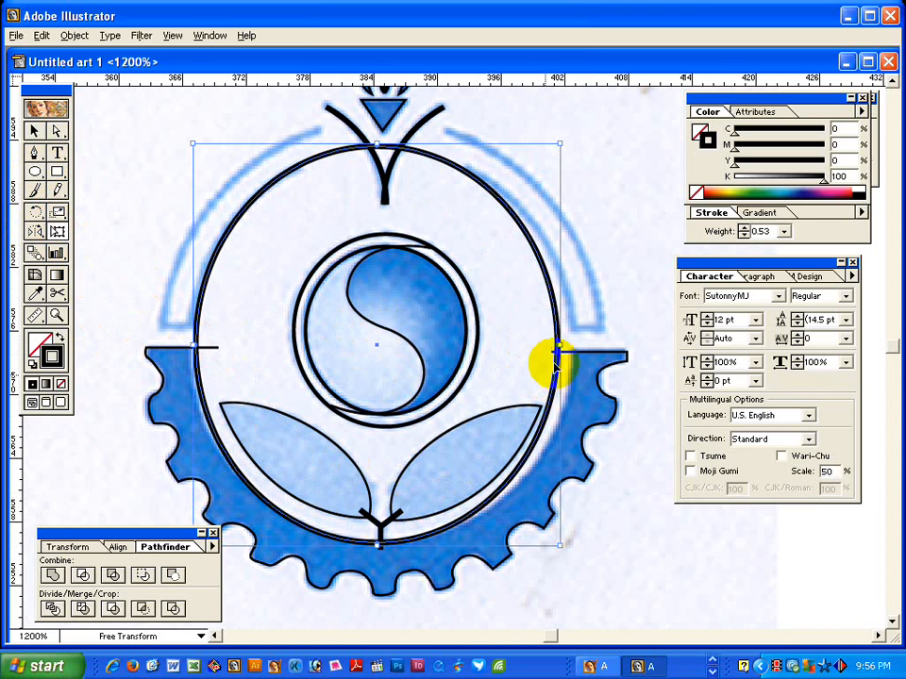
left_click_drag(558, 348, 572, 347)
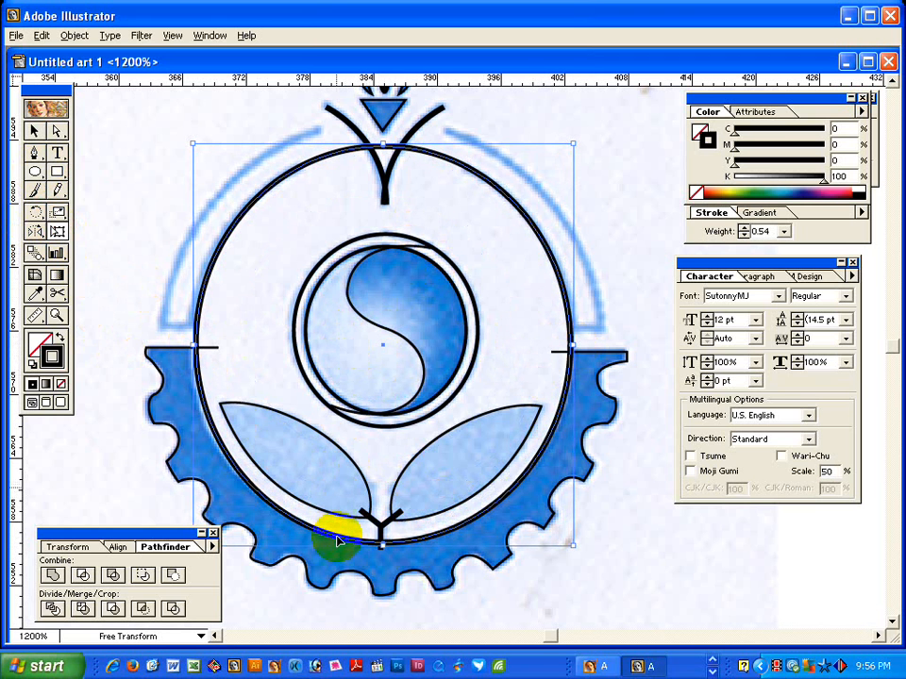
left_click_drag(193, 345, 190, 345)
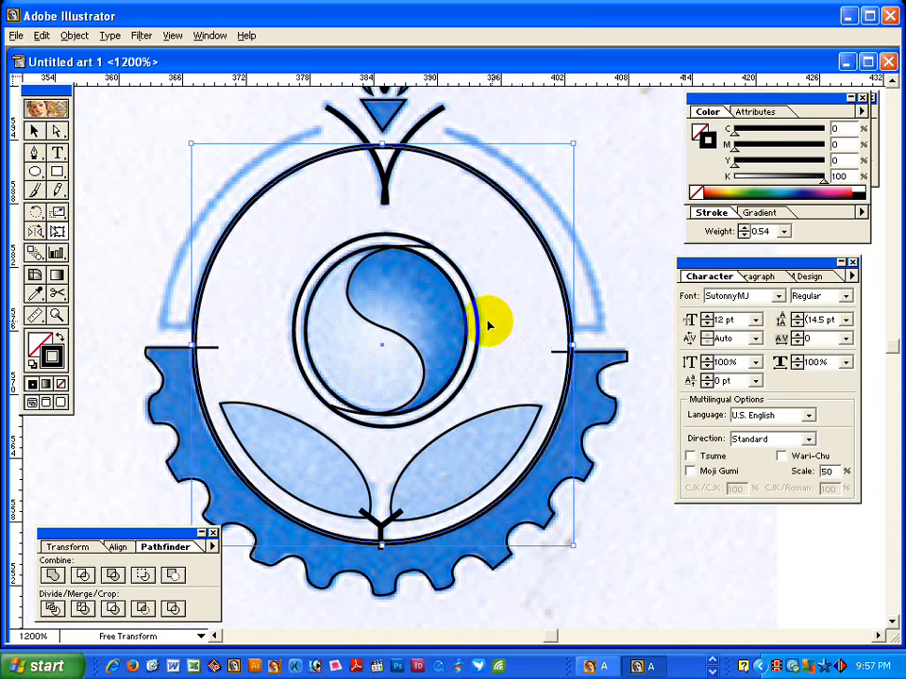
left_click(34, 131)
left_click(145, 168)
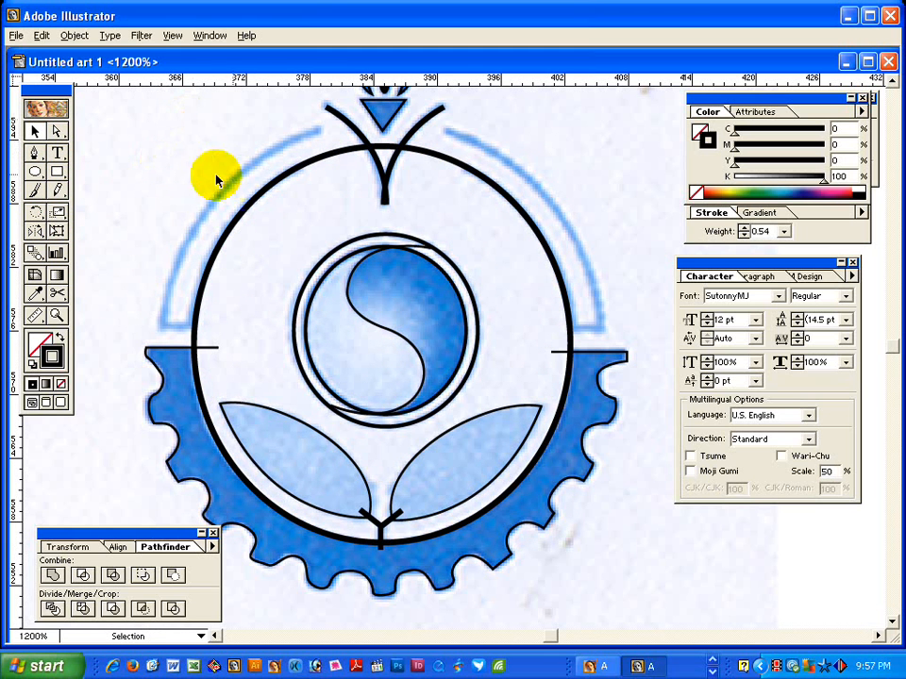
Create an enlarged concentric copy of the large circle that follows the outer edge of the two scanned arcs.
key("space")
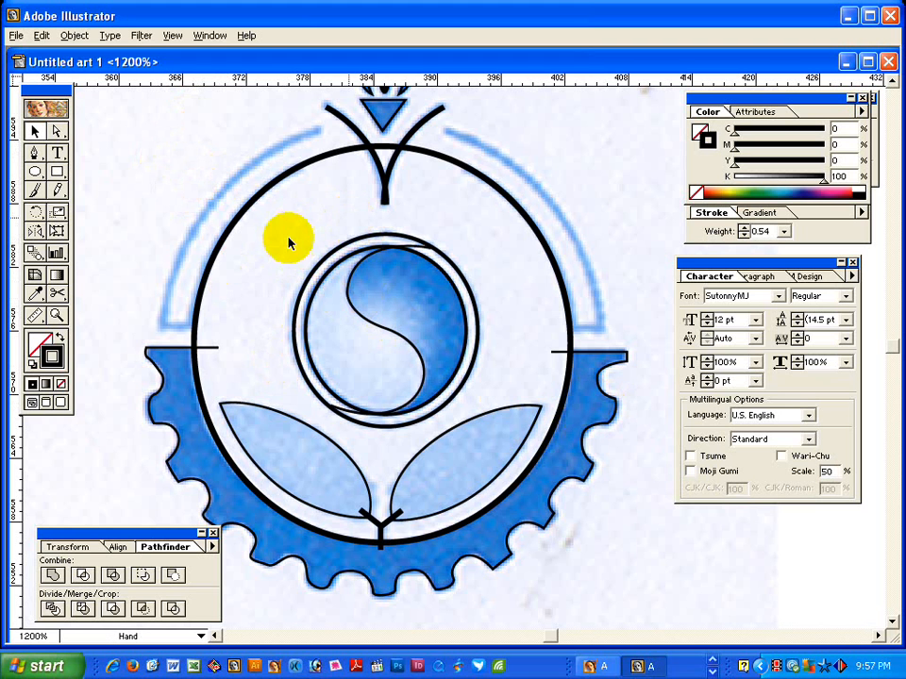
left_click(276, 187)
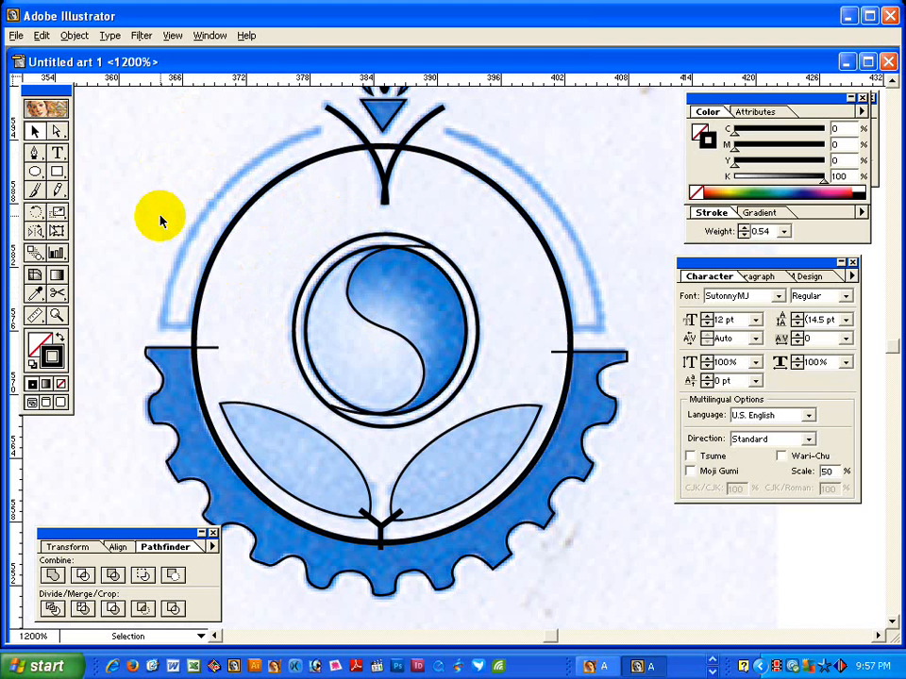
left_click(57, 231)
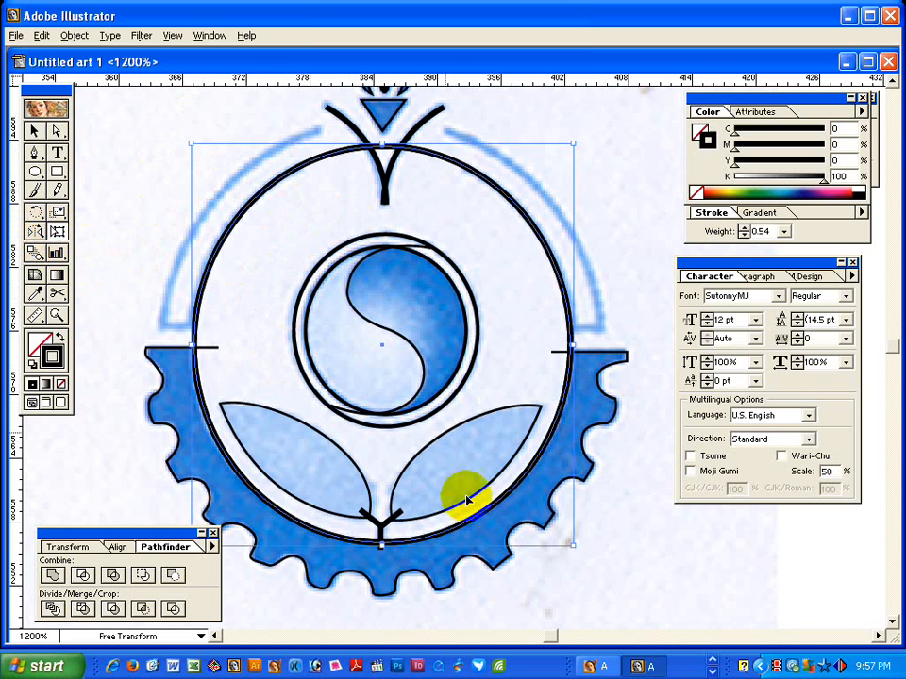
left_click_drag(574, 545, 600, 577)
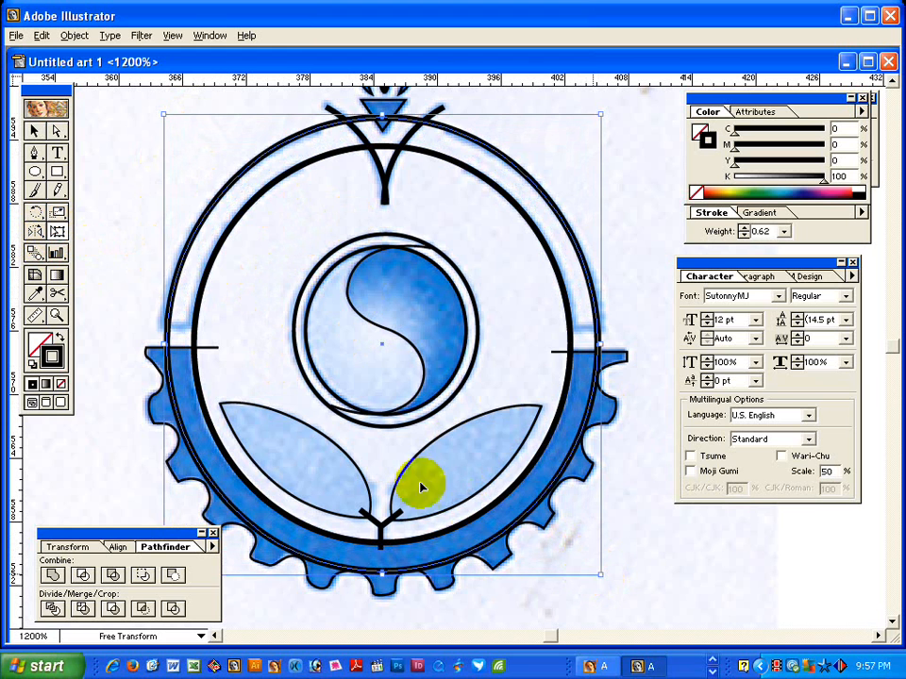
left_click(34, 130)
left_click(81, 154)
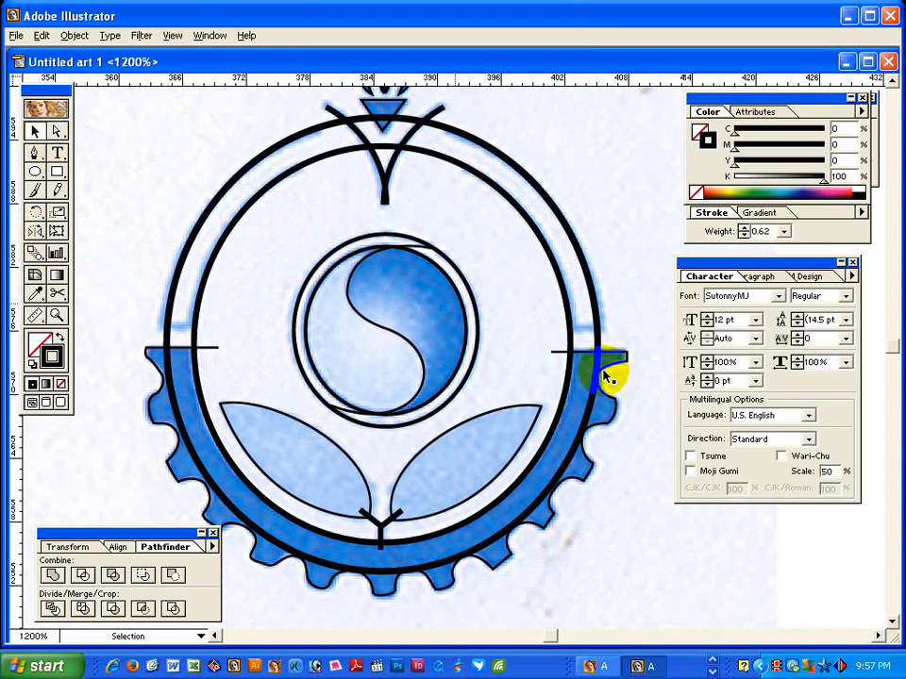
Draw a short horizontal line across both rings at the left arc's lower end and place a copy at the right arc's lower end.
left_click(425, 434, "ctrl+alt")
left_click_drag(414, 283, 409, 396)
key("ctrl+space")
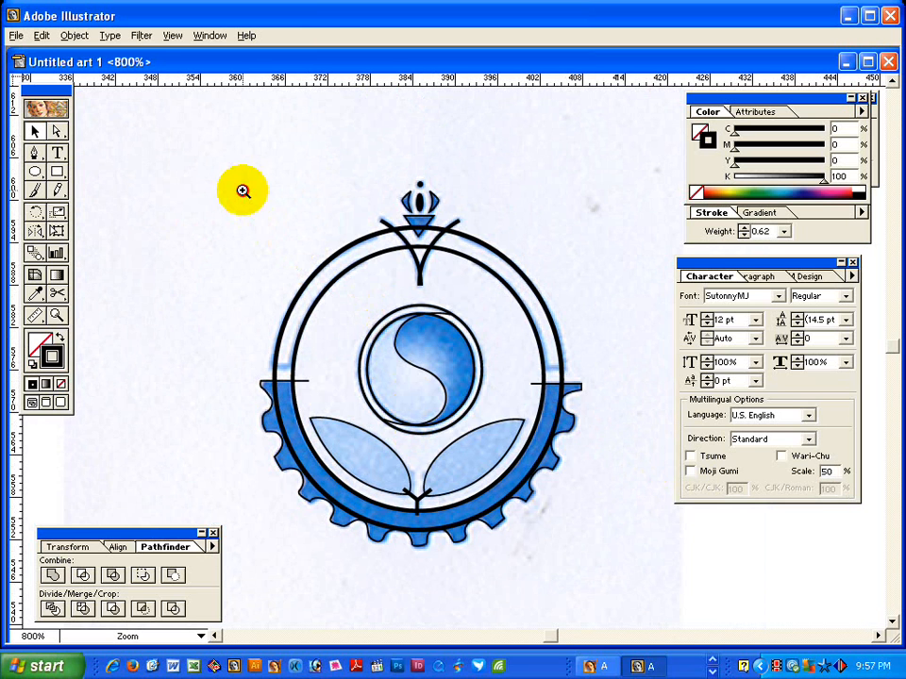
left_click_drag(243, 192, 628, 577)
left_click_drag(479, 457, 436, 453)
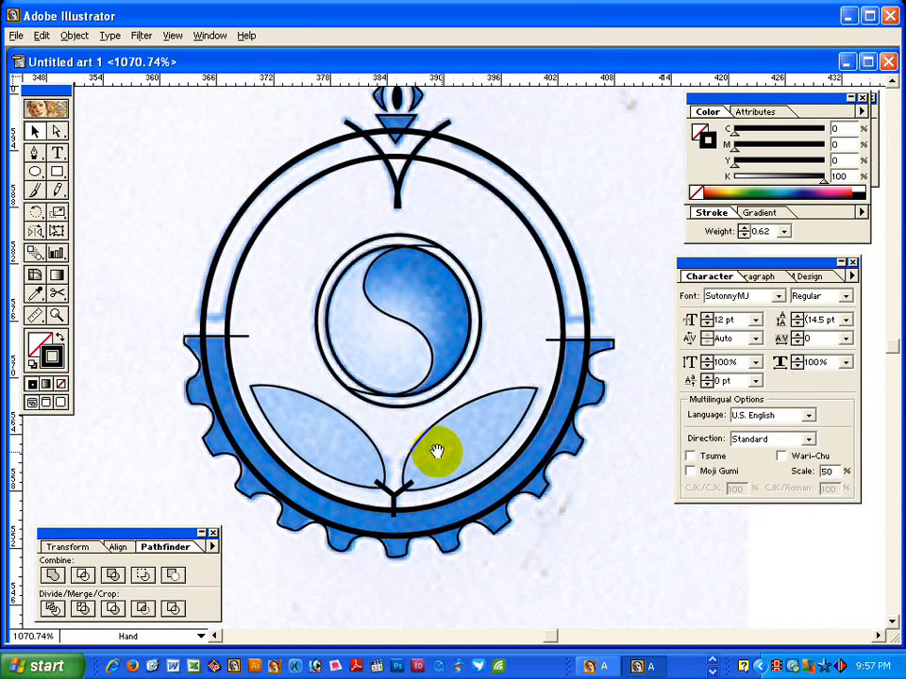
left_click(160, 543)
left_click_drag(162, 536, 161, 526)
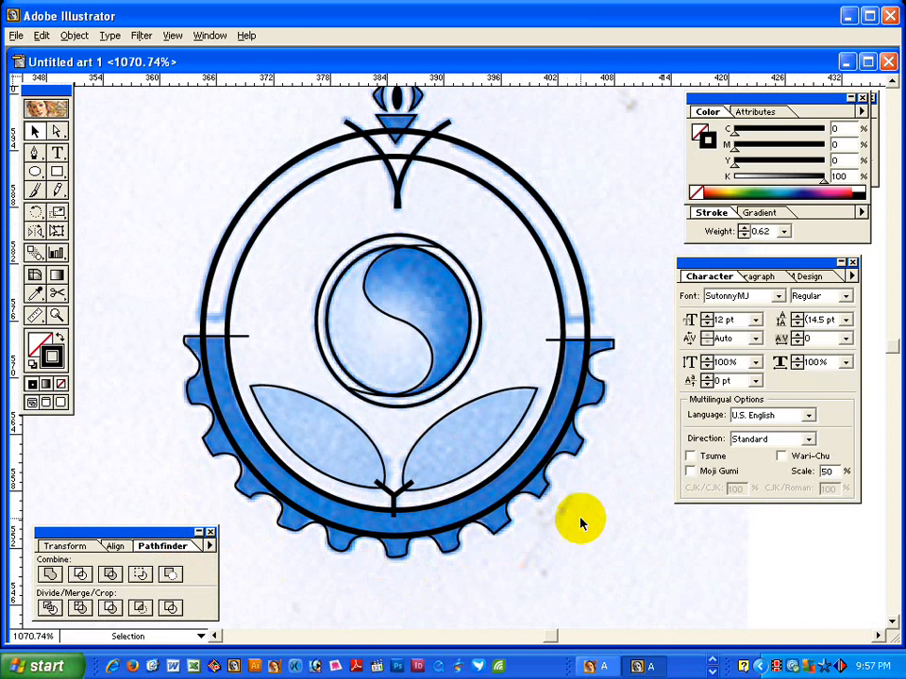
scroll(483, 407, "up", 3)
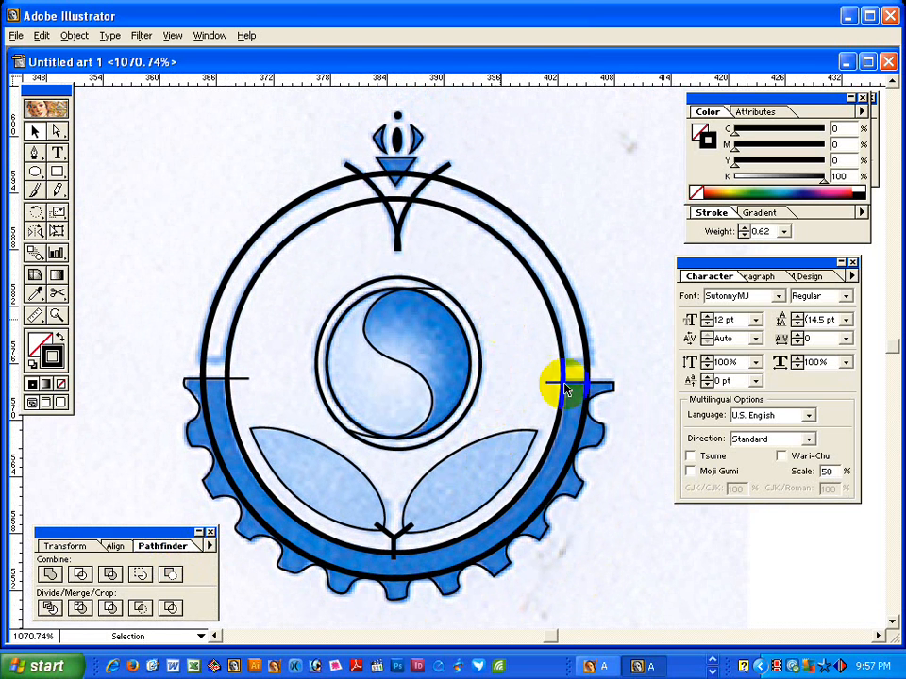
left_click(35, 152)
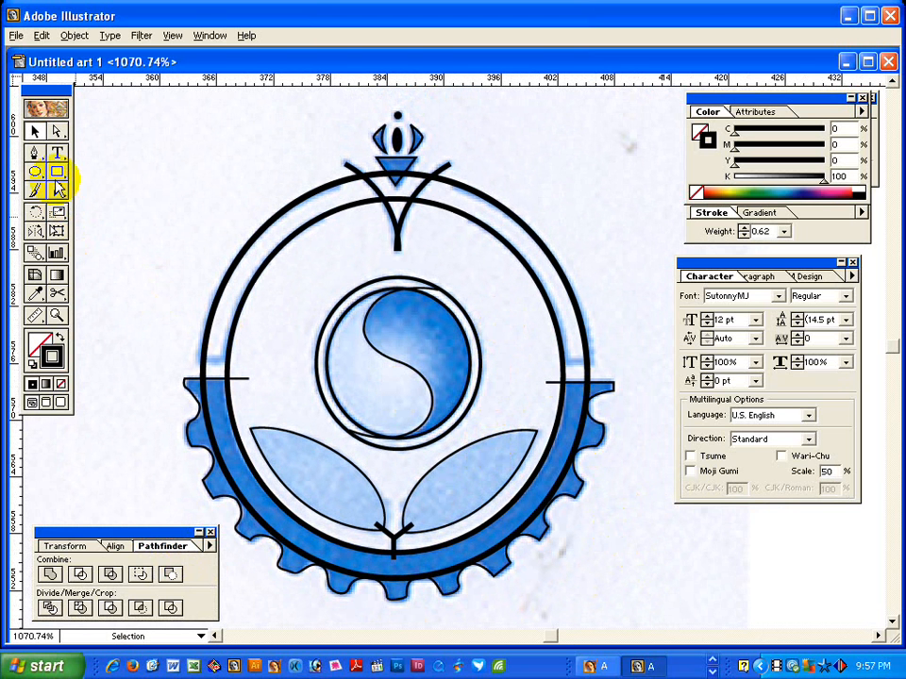
left_click(189, 361)
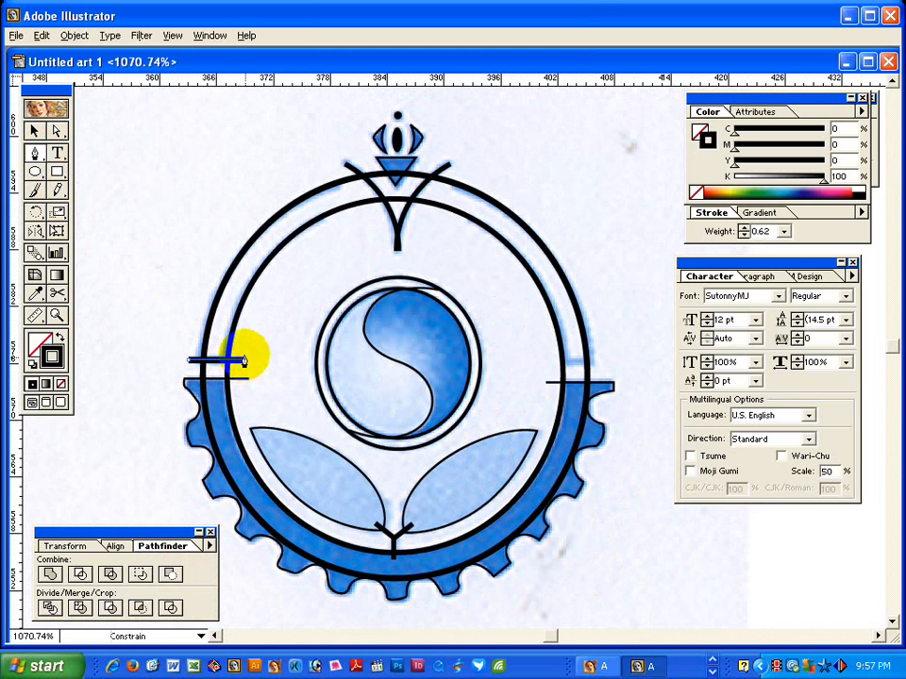
left_click(34, 132)
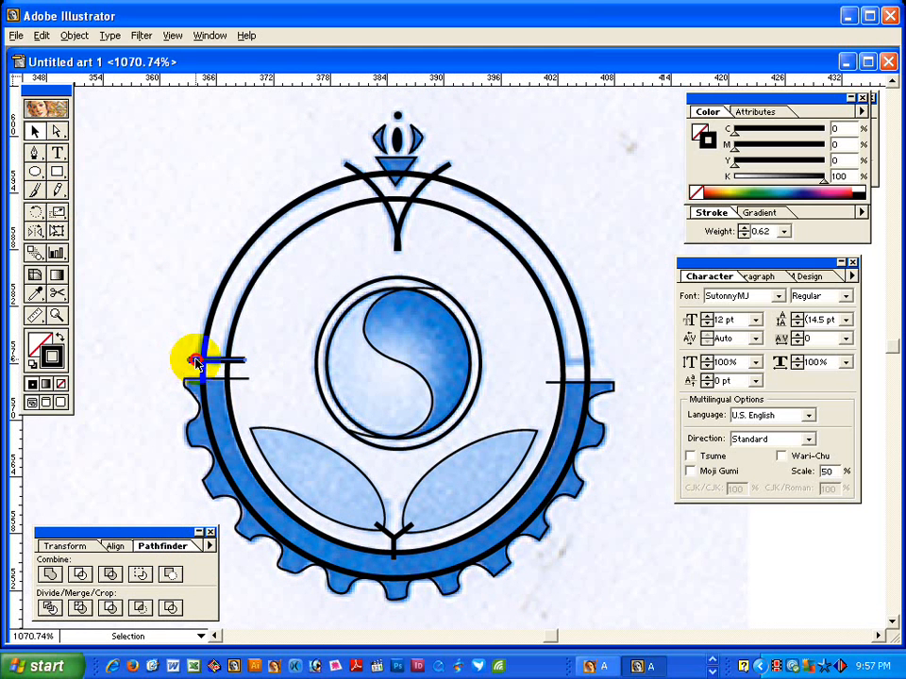
left_click_drag(192, 360, 559, 375)
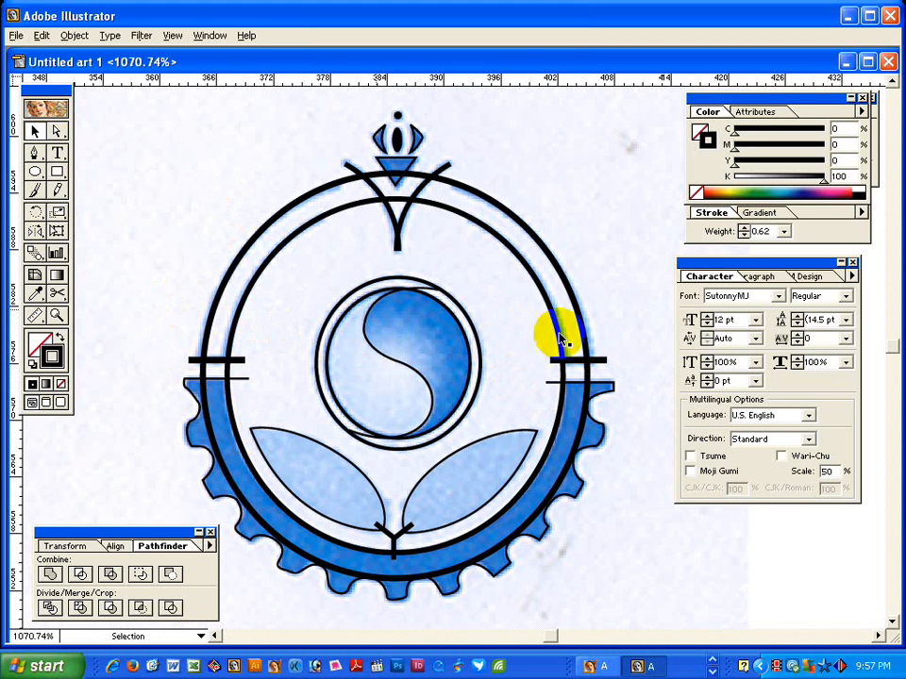
left_click_drag(579, 522, 581, 467)
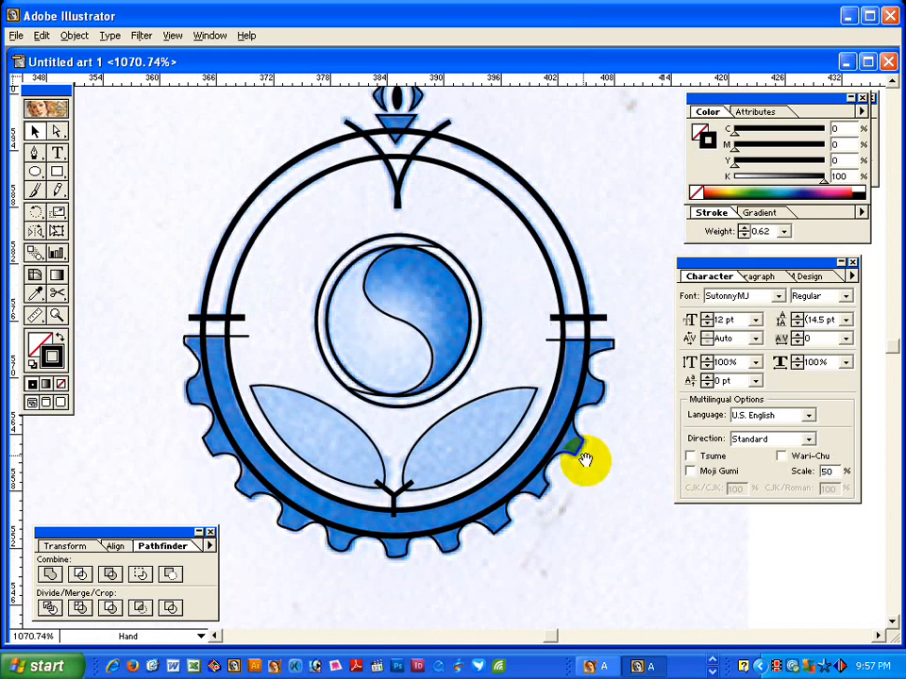
left_click_drag(166, 536, 175, 540)
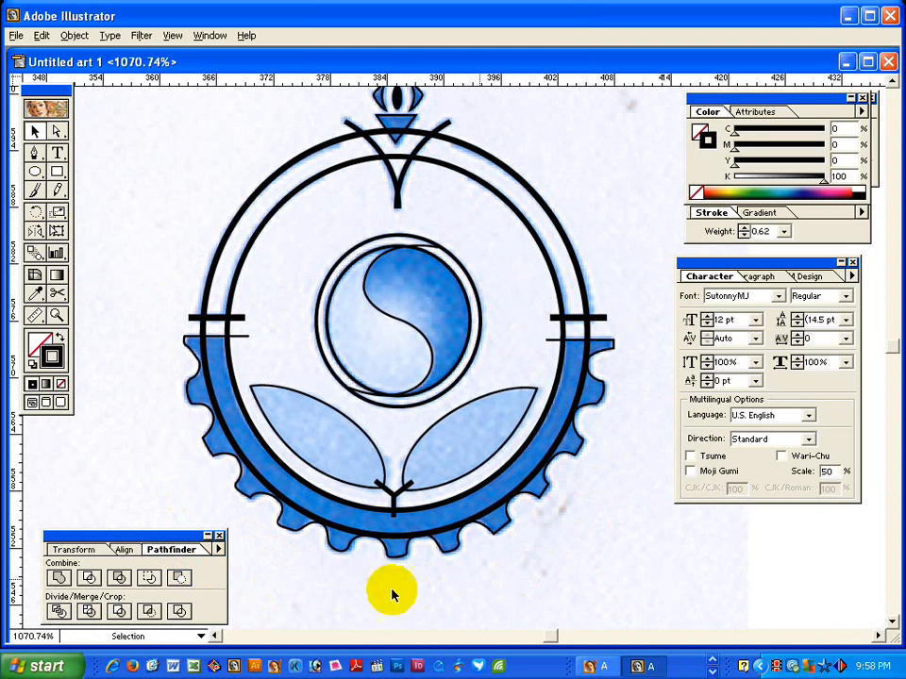
left_click_drag(168, 536, 158, 528)
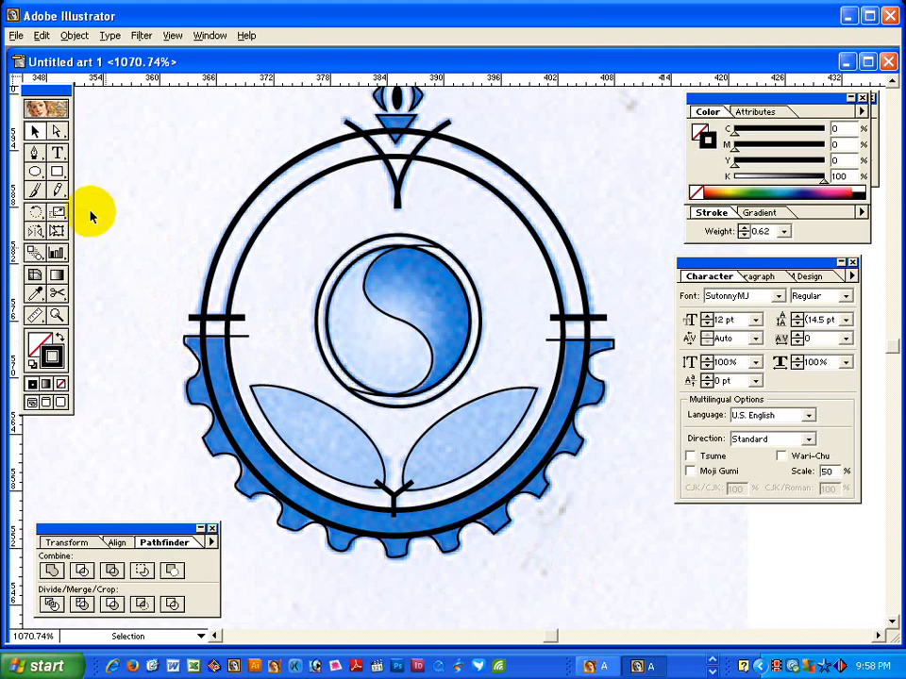
left_click(266, 316)
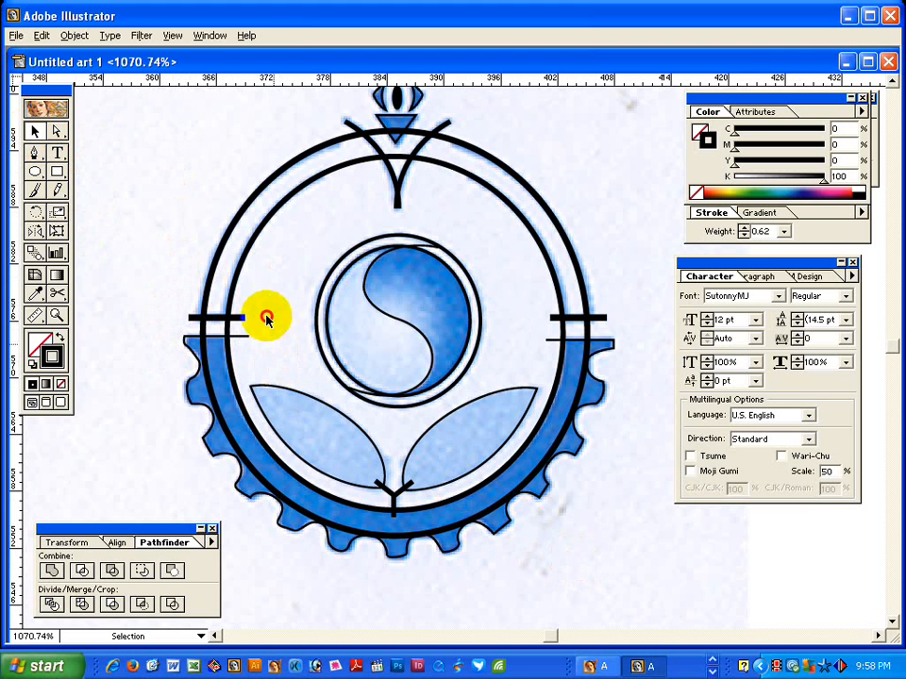
left_click(229, 411)
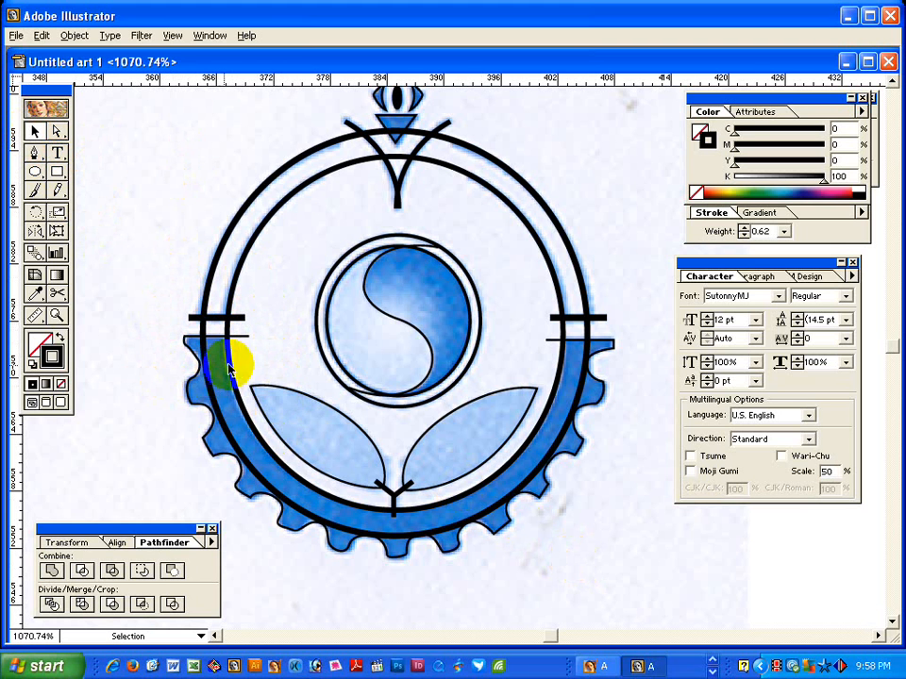
left_click_drag(236, 372, 251, 309)
Divide the toothed gear outline and the inner circle with Pathfinder and give the resulting pieces a black stroke.
left_click(236, 296)
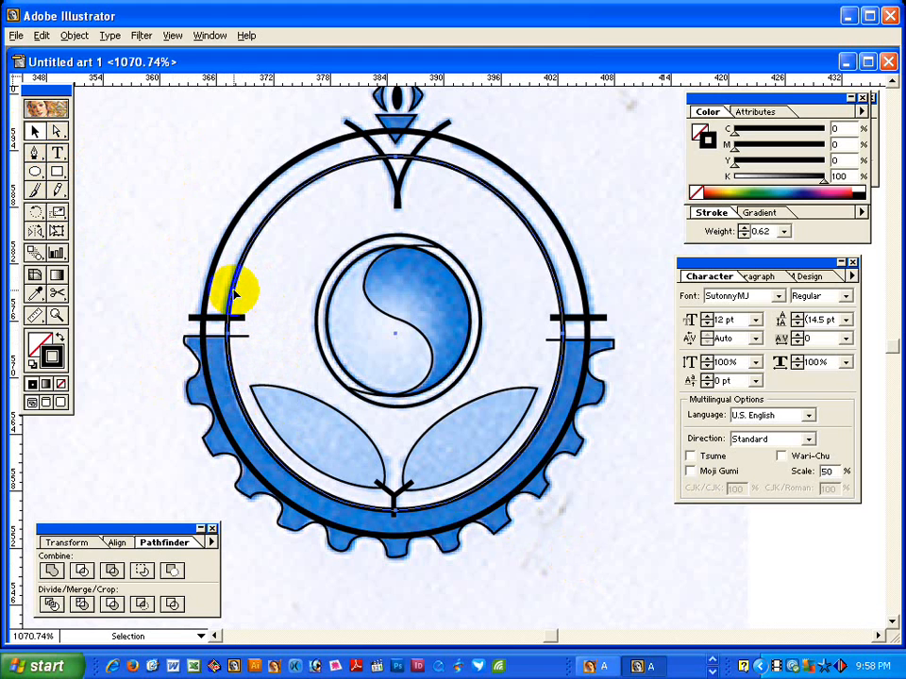
left_click(243, 338)
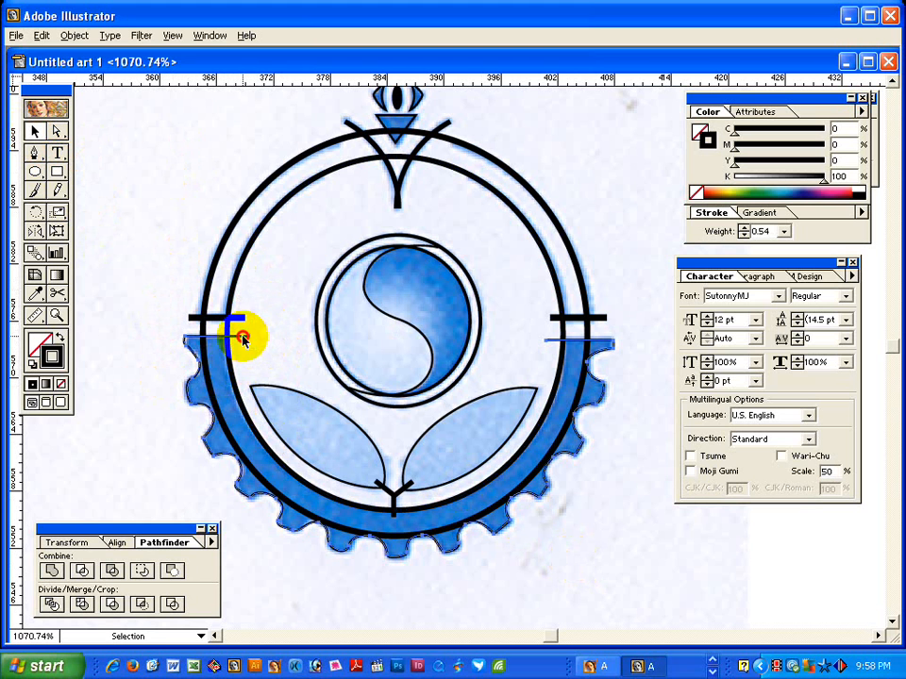
left_click(229, 330, "shift")
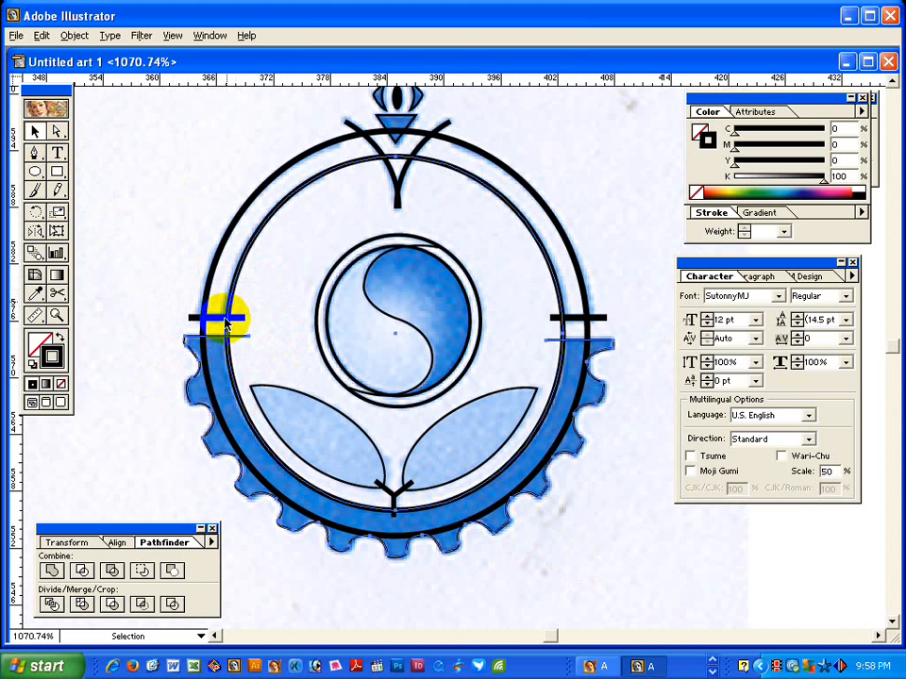
left_click(52, 605)
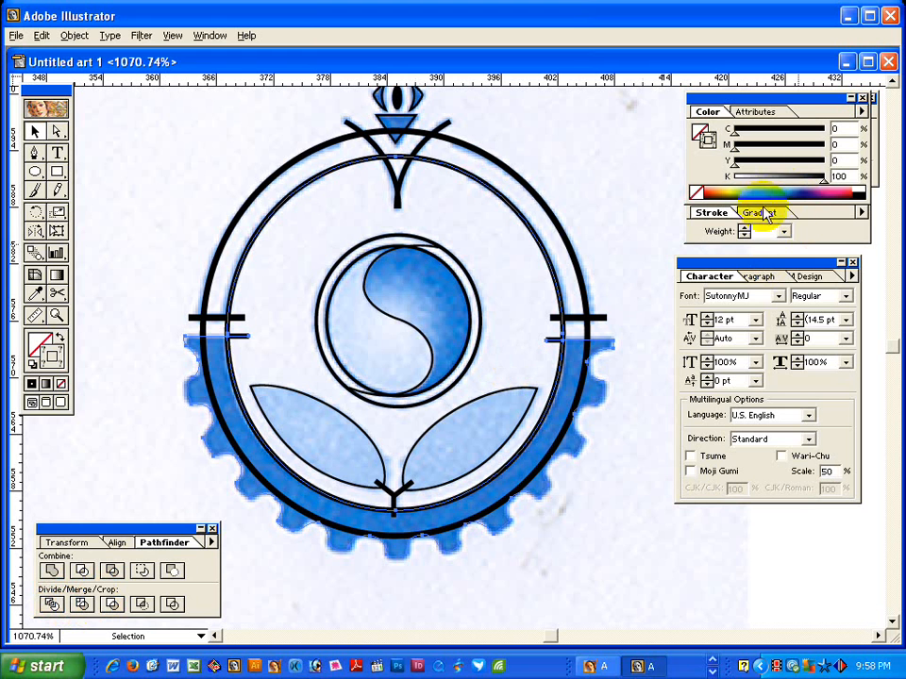
left_click(863, 195)
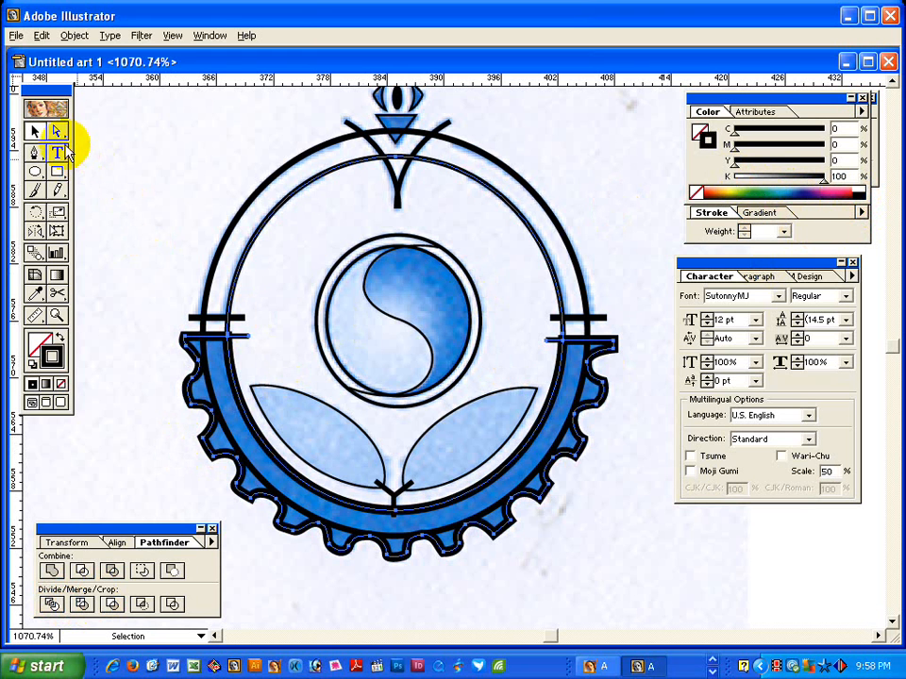
Delete the leftover pieces of the divided circle and cut lines above the gear's flat ends, keeping only the toothed gear shape.
left_click(58, 134)
left_click(236, 359)
left_click(231, 332)
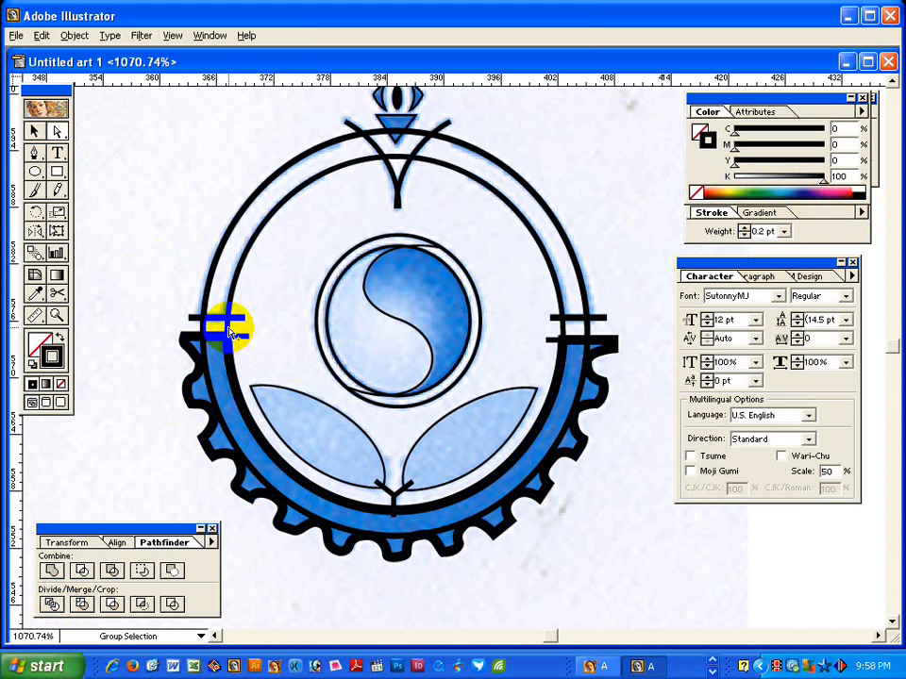
left_click(232, 334)
key("ctrl+shift+a")
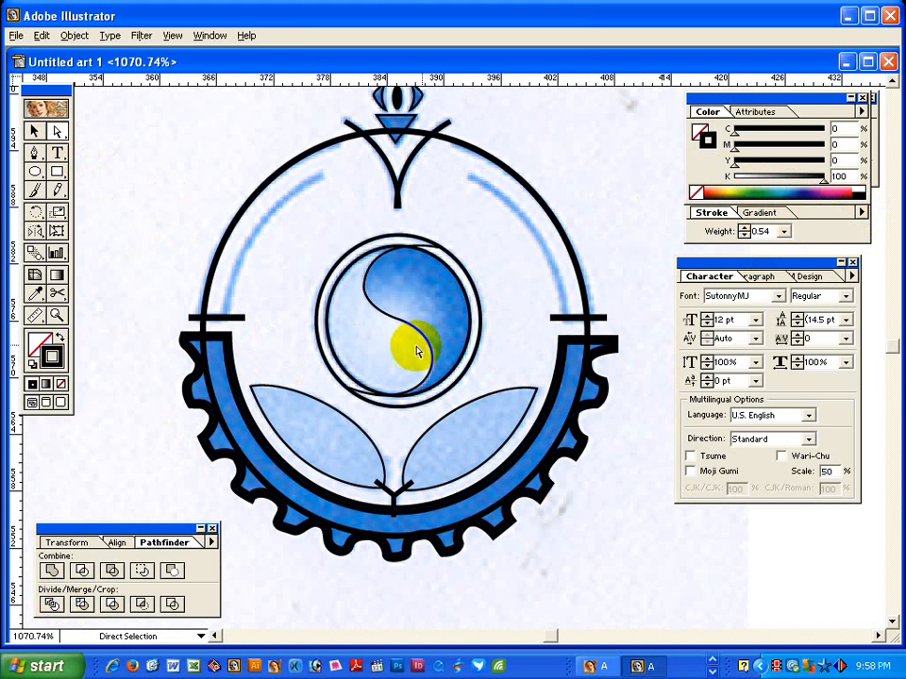
Fill the toothed gear with dark blue (C 98.04, M 98.43, Y 1.57, K 0.39) without a stroke and hide it.
left_click(230, 349)
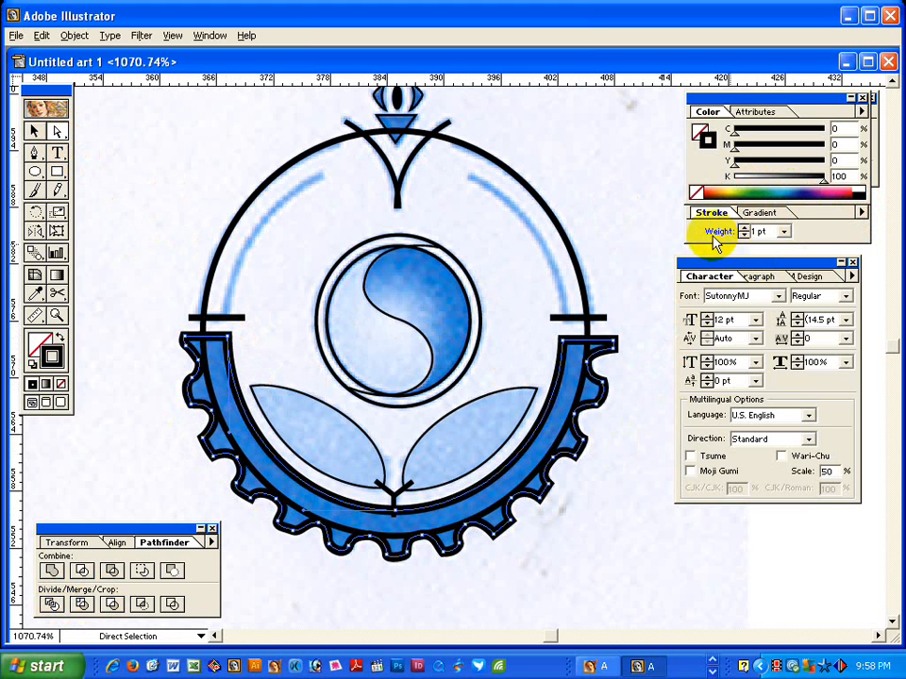
left_click(57, 338)
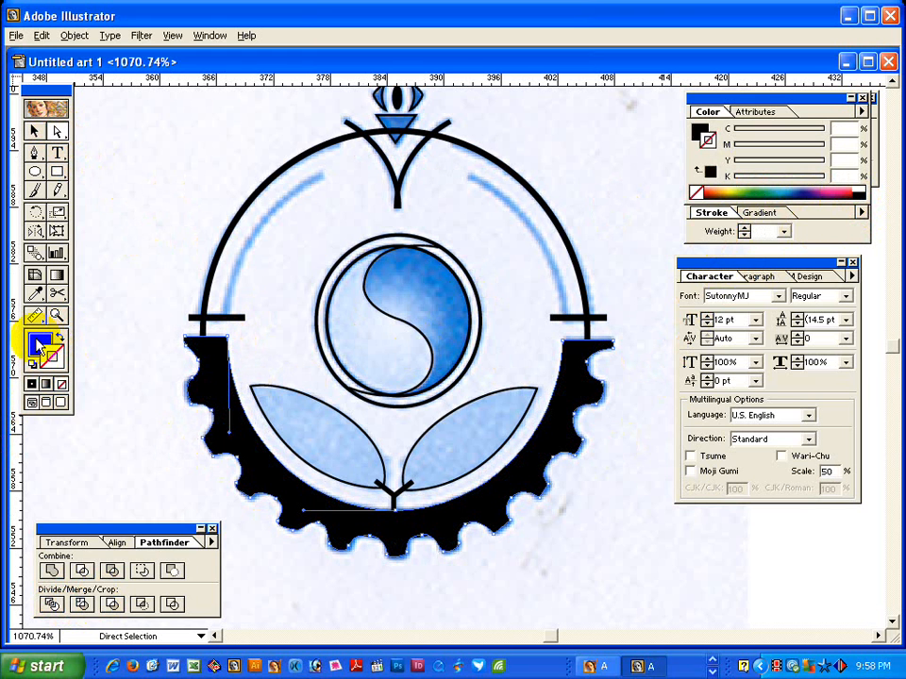
key("ctrl+shift+a")
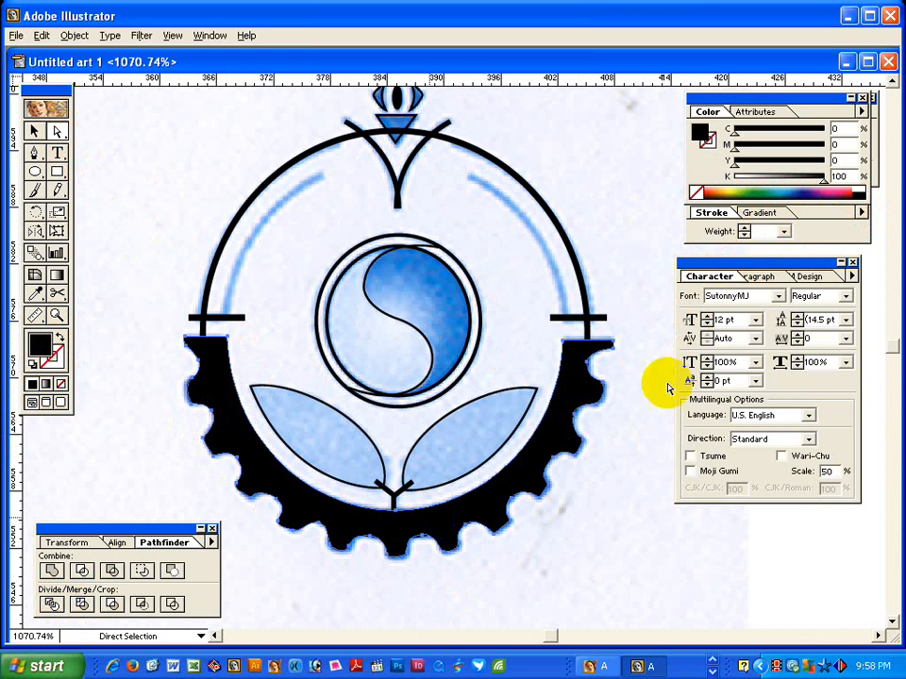
left_click(797, 195)
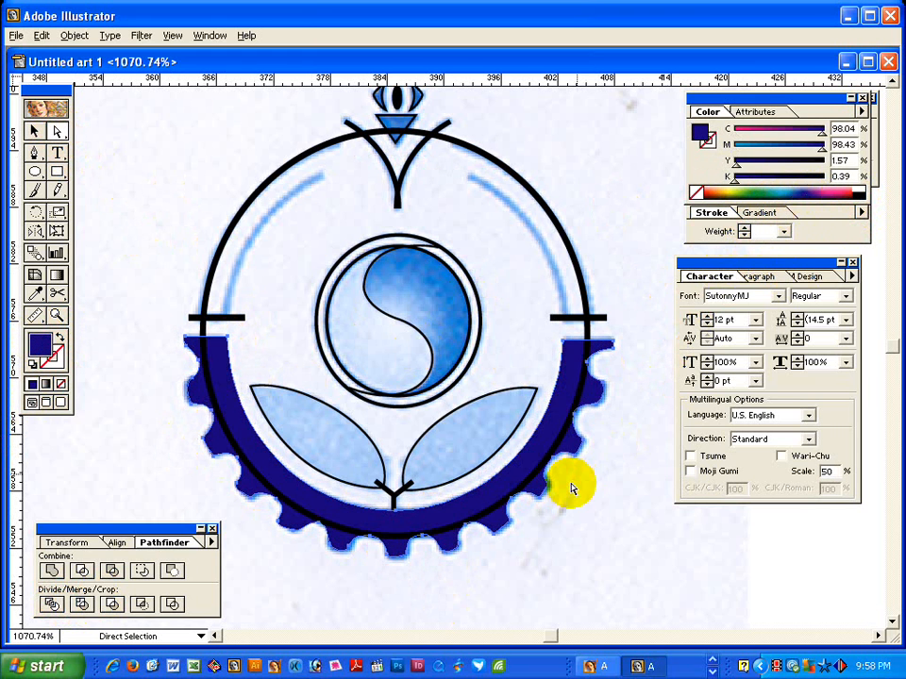
key("ctrl+3")
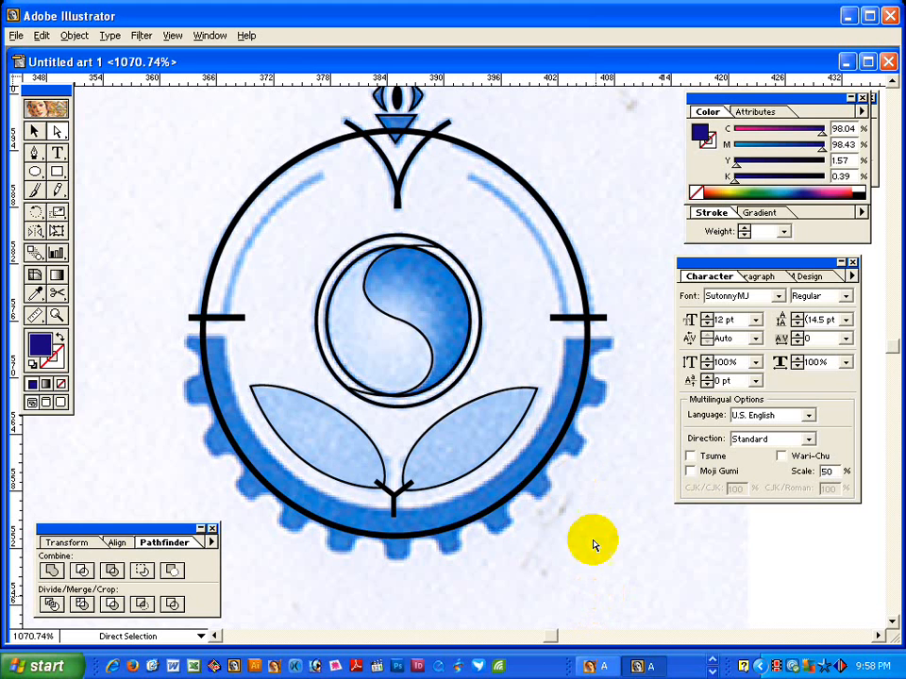
Restore the inner ring circle in its original place and divide both ring circles with the two short horizontal lines using Pathfinder.
left_click(250, 341)
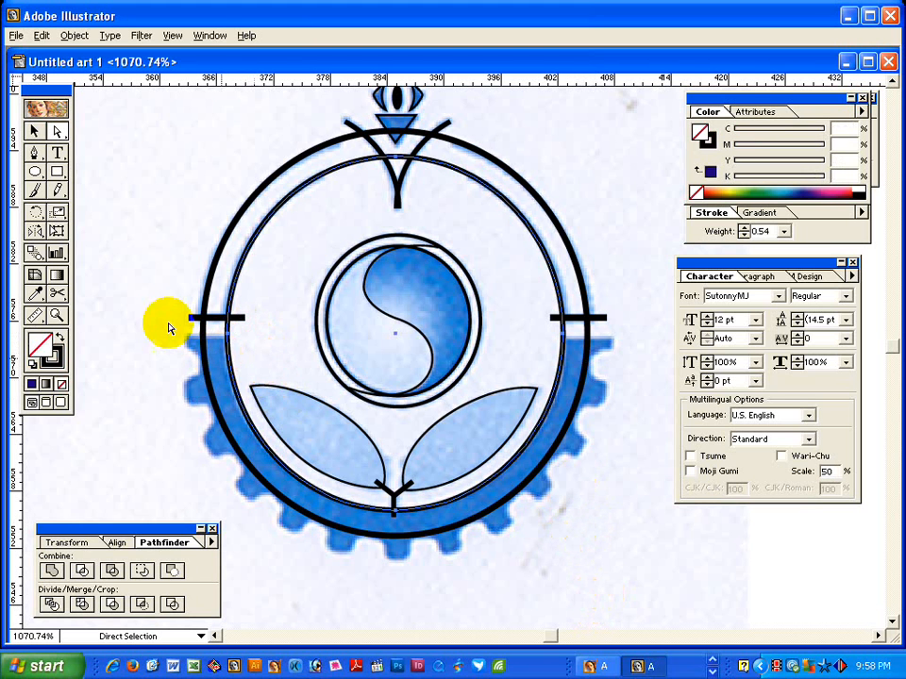
left_click(33, 133)
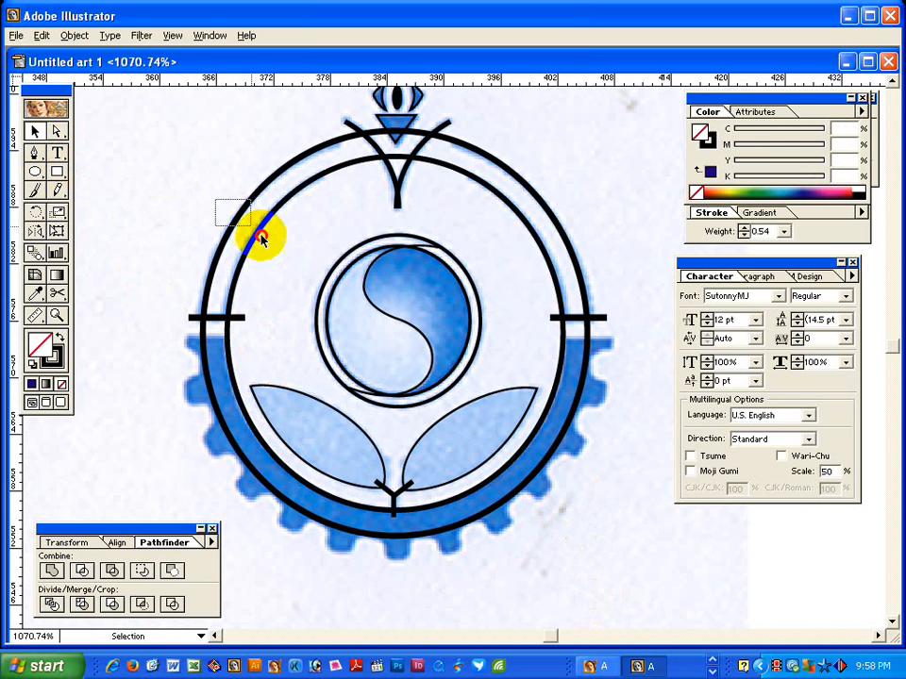
left_click(195, 325)
left_click(195, 321, "shift")
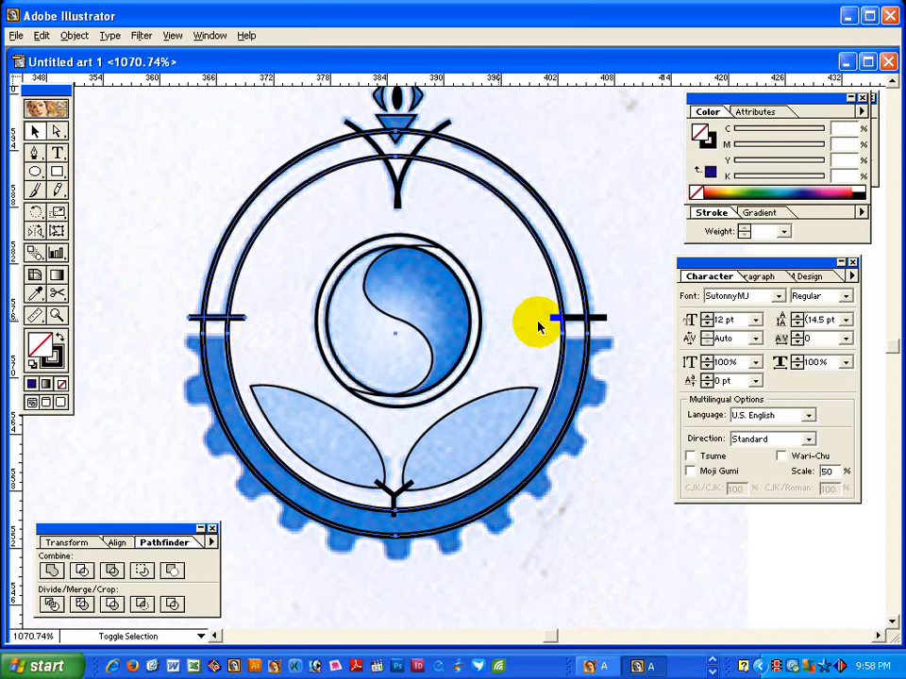
left_click(552, 321, "shift")
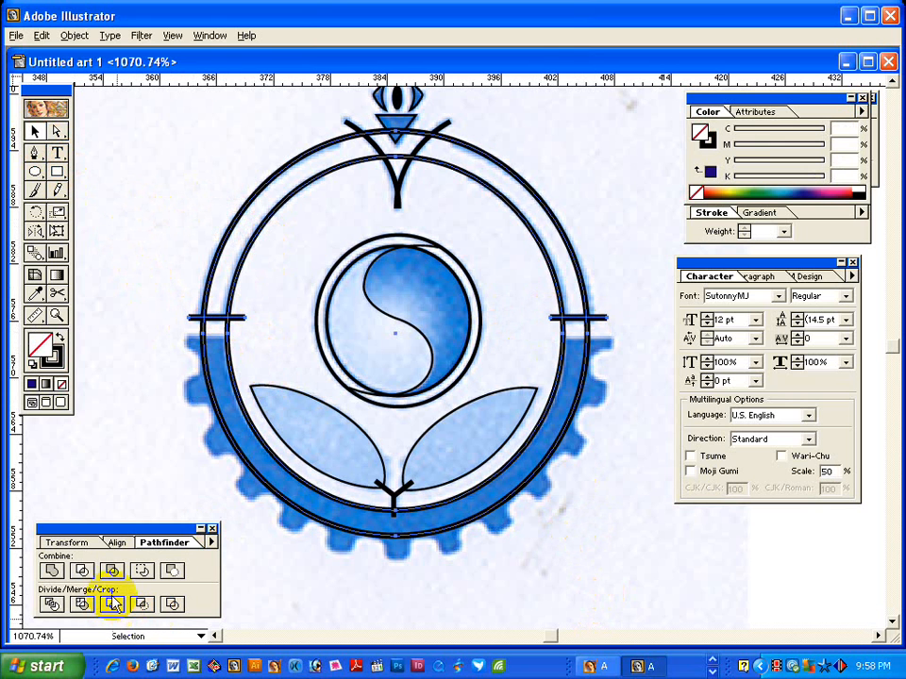
left_click(54, 604)
Delete the divided ring pieces below the two short horizontal lines, leaving the upper arch.
left_click(56, 131)
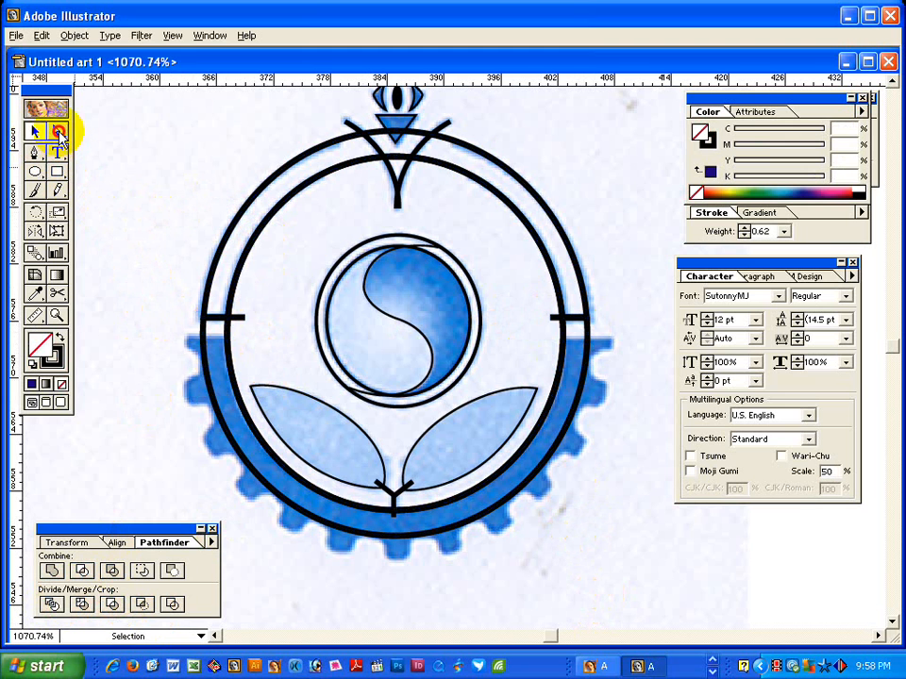
left_click(188, 304)
left_click_drag(180, 342, 265, 370)
key("Delete")
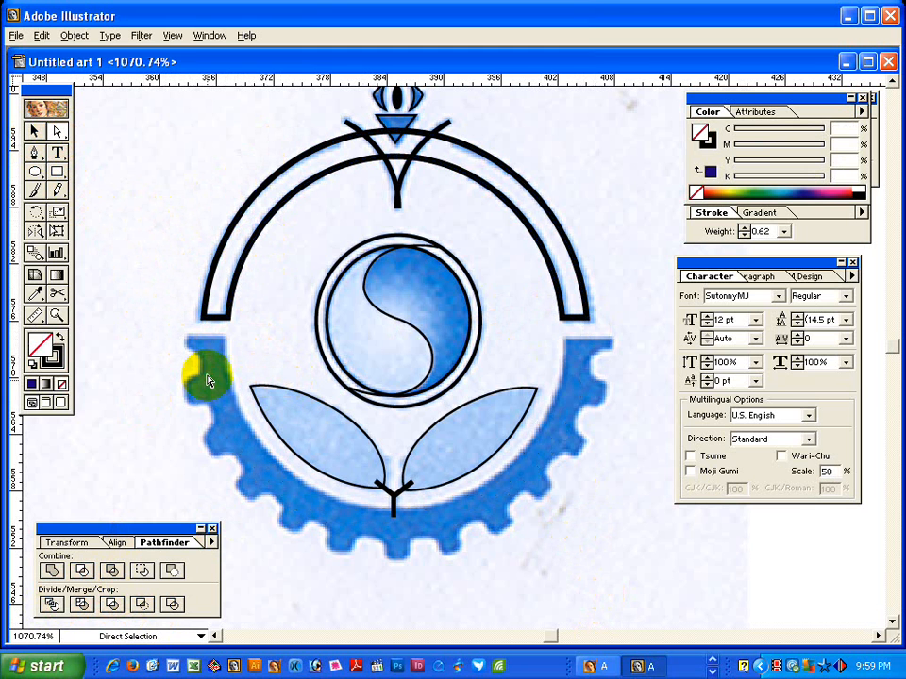
Set the stroke weight of the upper arch to 0.3 pt.
left_click(34, 131)
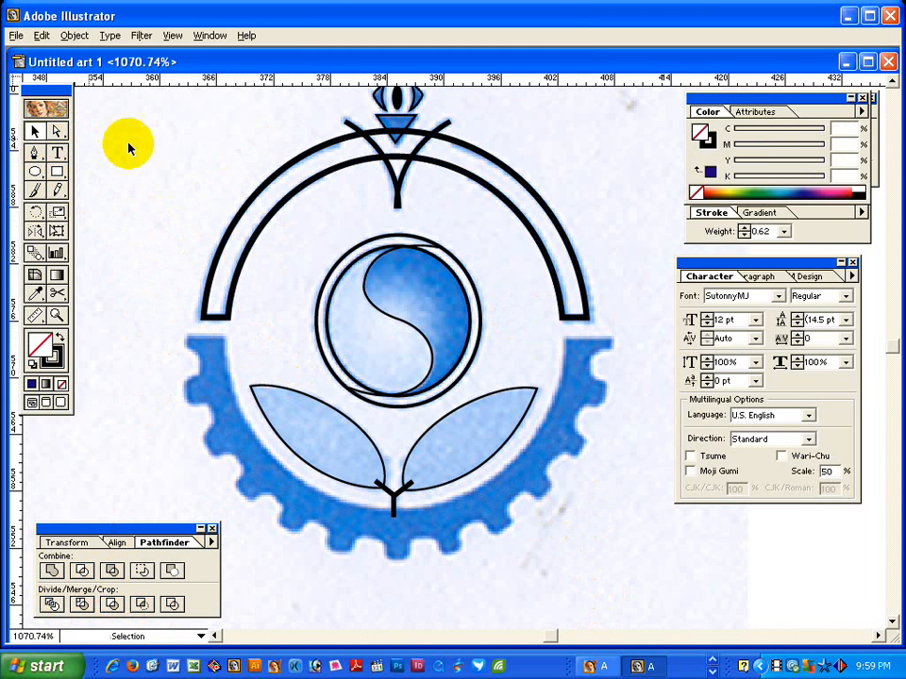
left_click(279, 172)
left_click(57, 293)
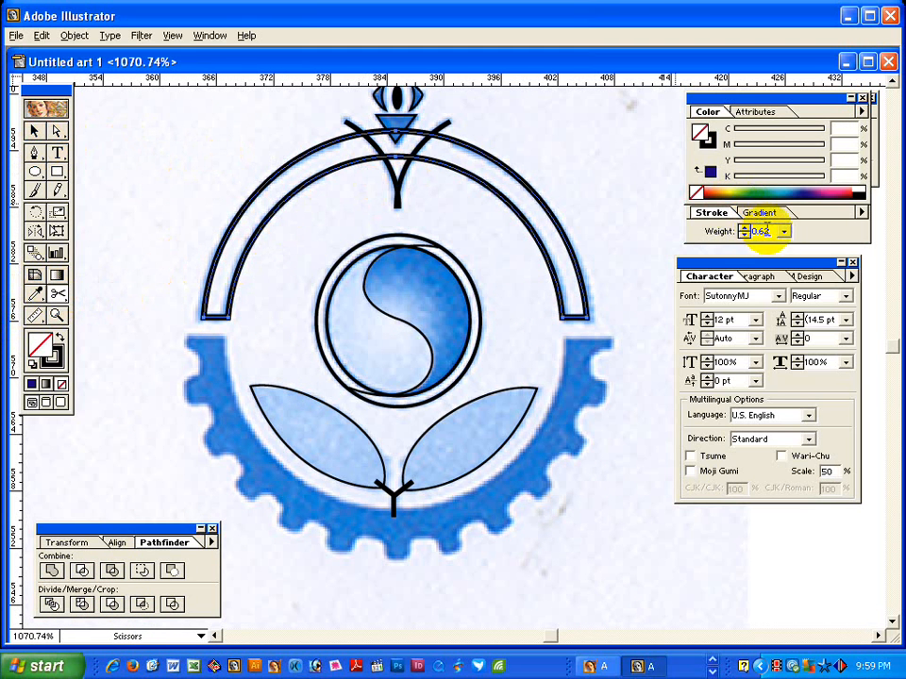
left_click(761, 231)
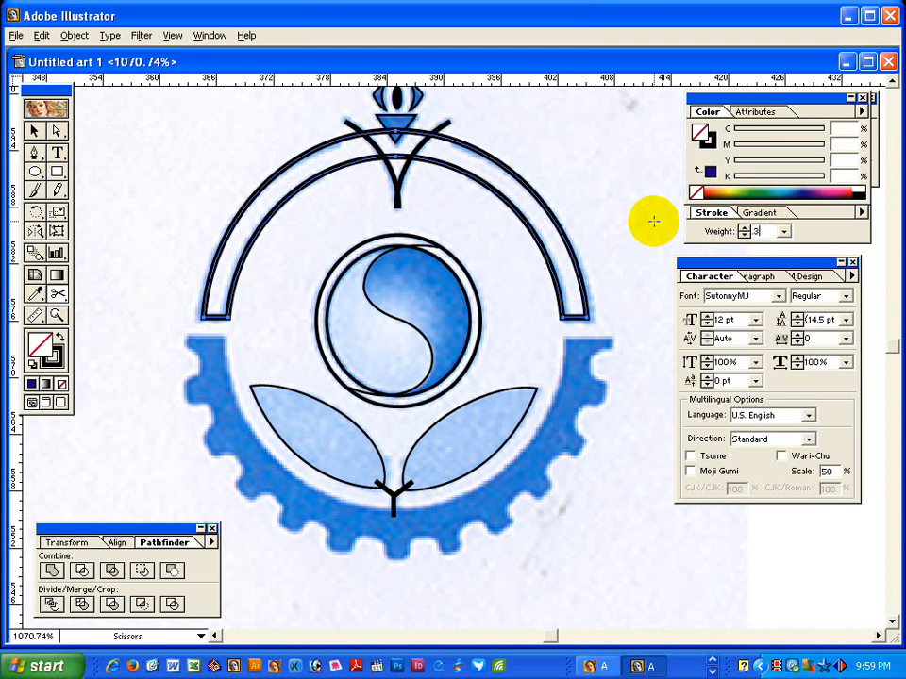
type(".3")
key("Return")
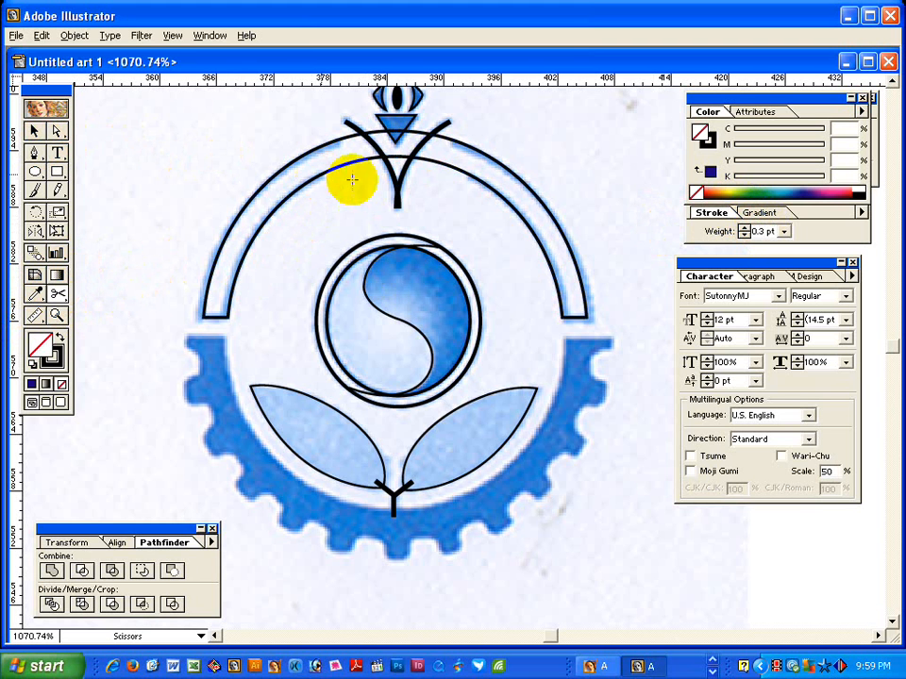
Cut the arch's inner and outer edges with Scissors where the scanned arcs end on both sides of the crown stem.
left_click(463, 155)
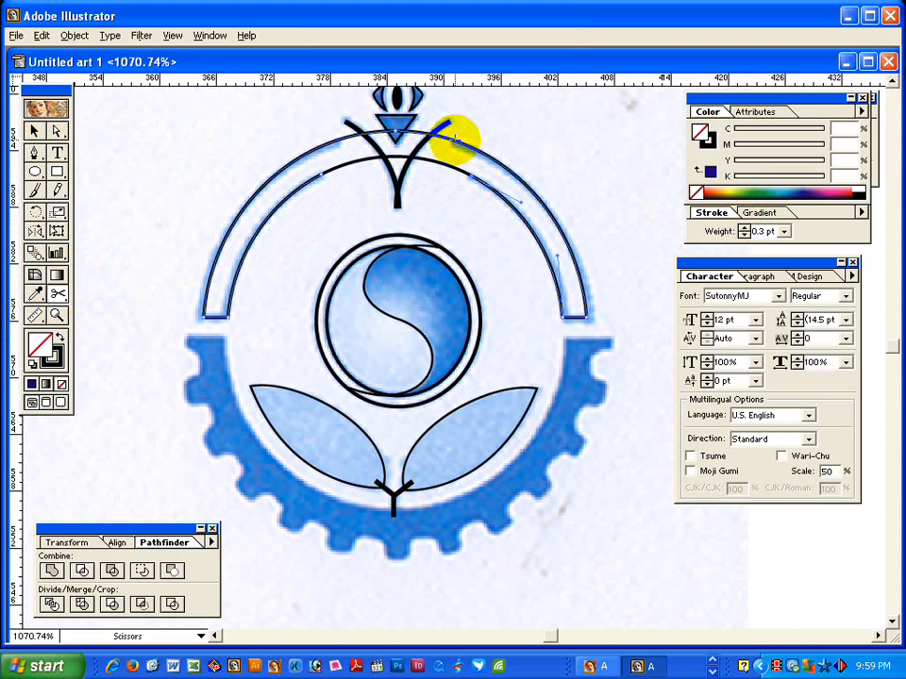
left_click(355, 139)
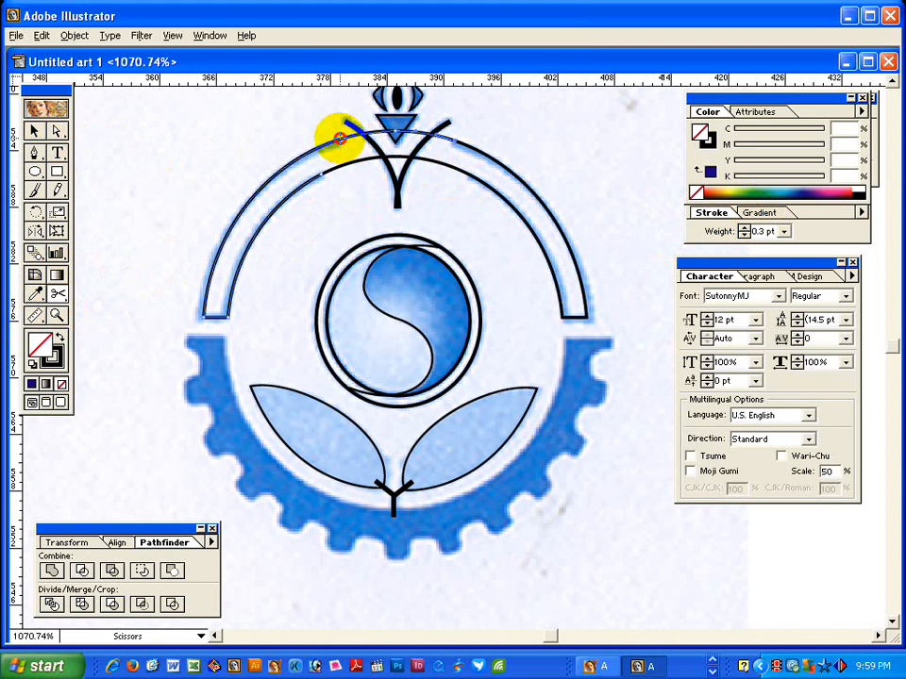
left_click(57, 132)
left_click(34, 131)
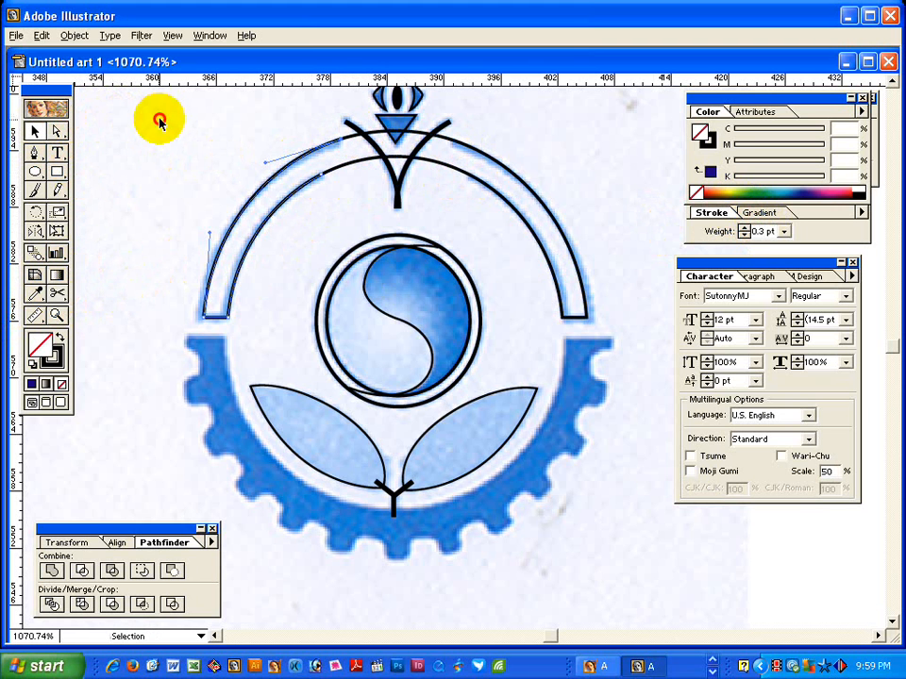
left_click(160, 121)
left_click(349, 185)
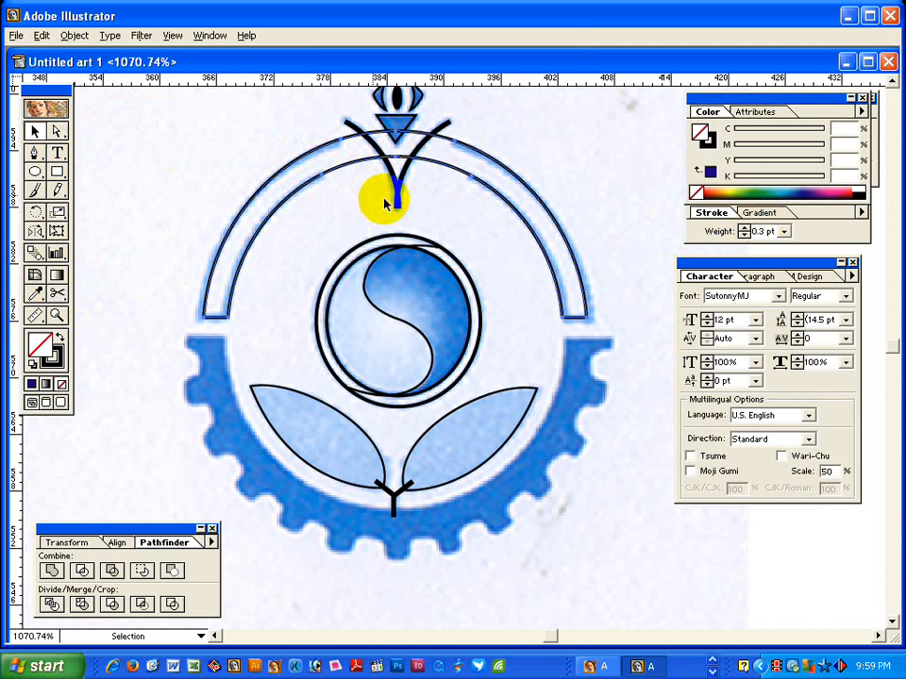
left_click(246, 168)
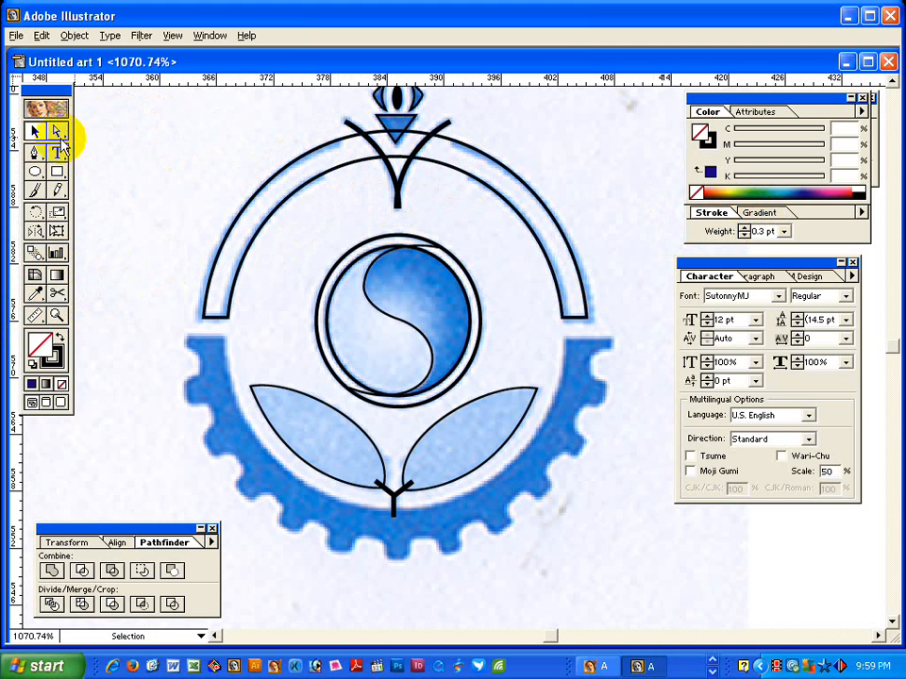
Delete the cut inner and outer arch segments that cross behind the Y-shaped stem below the crown.
left_click(57, 131)
left_click(355, 169)
key("Delete")
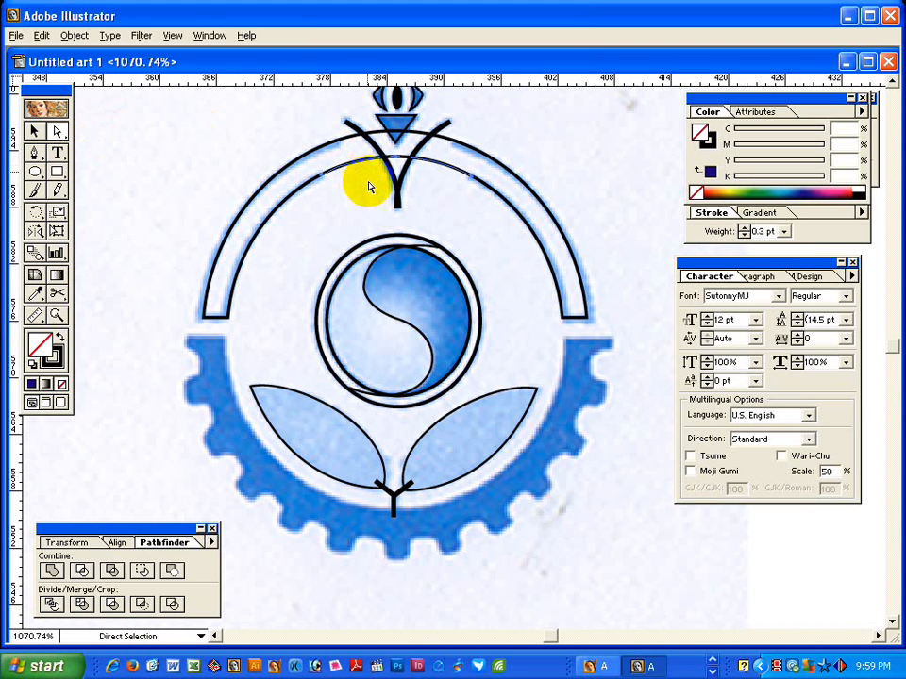
left_click(362, 160)
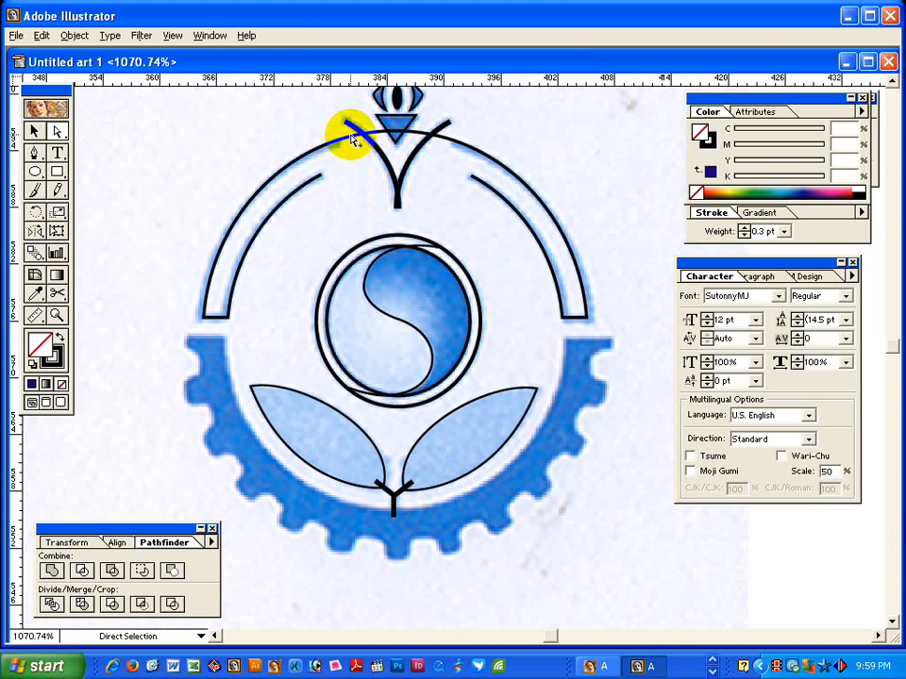
left_click(382, 165)
key("Delete")
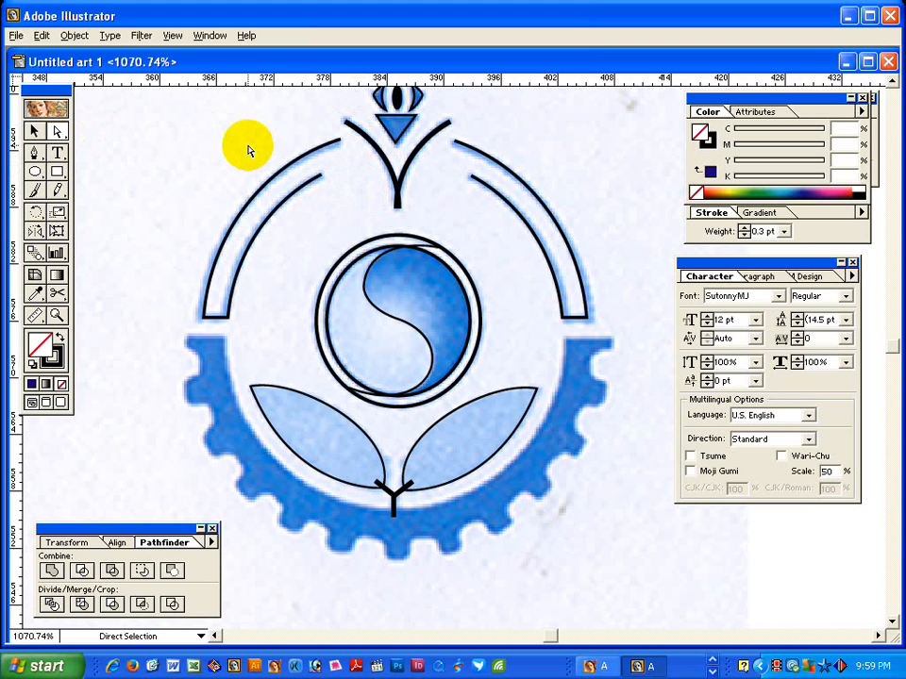
Show the hidden gear again and divide the central inner circle along its S-curve with Pathfinder.
key("ctrl+alt+3")
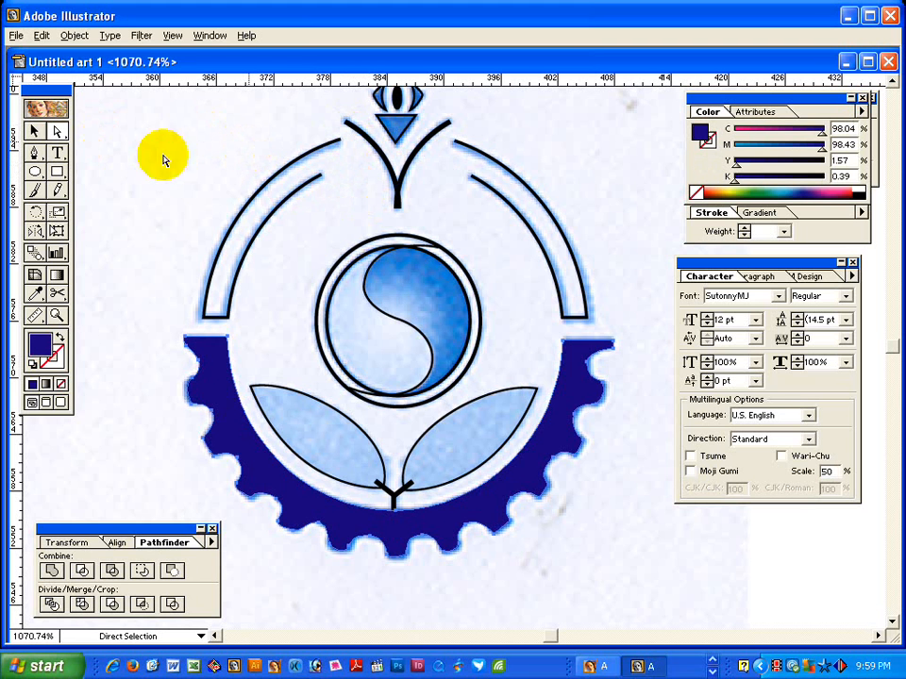
left_click(34, 132)
left_click(57, 132)
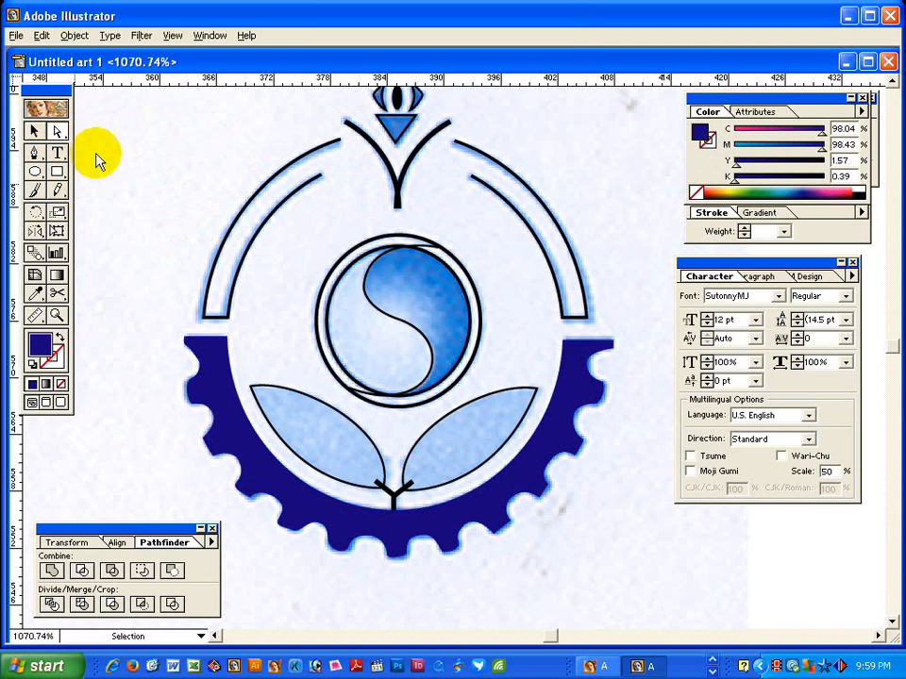
left_click(351, 272)
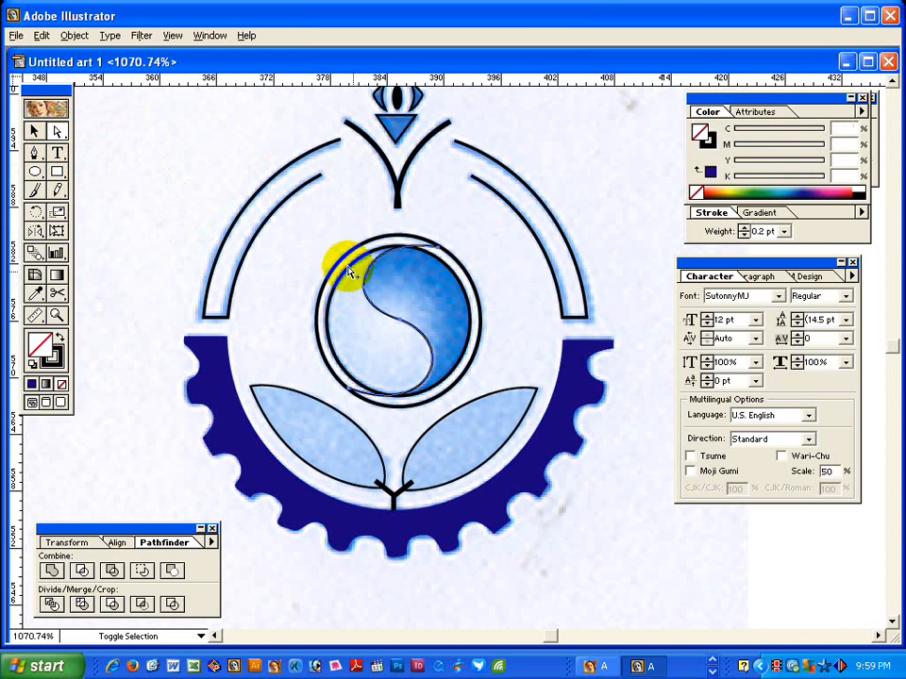
left_click(68, 602)
Move the complete traced emblem off the scan into the empty area to its right.
key("z")
left_click(495, 357, "alt")
left_click(495, 358, "alt")
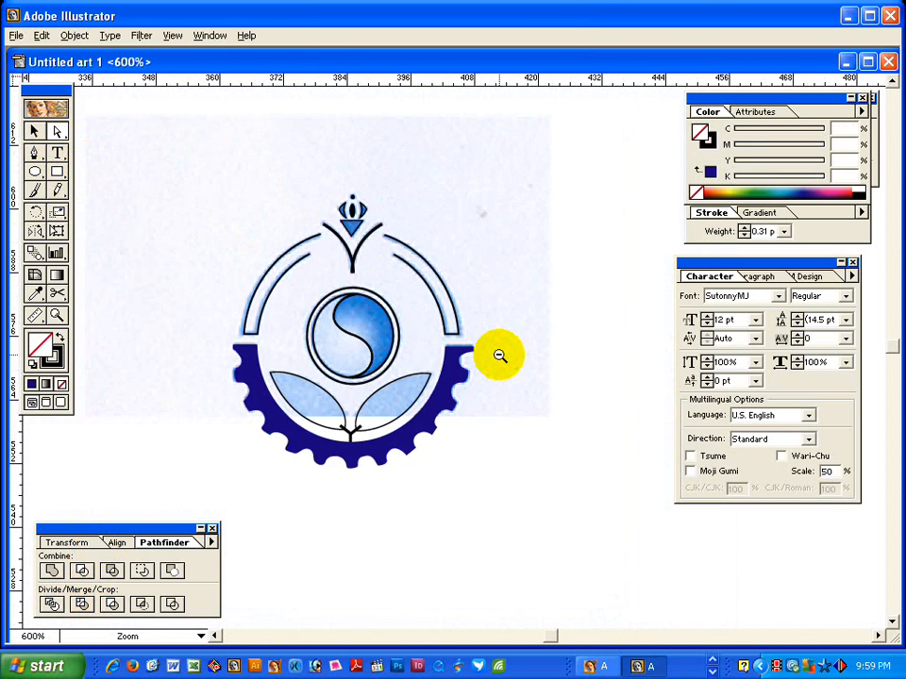
left_click(435, 412, "alt")
left_click(34, 131)
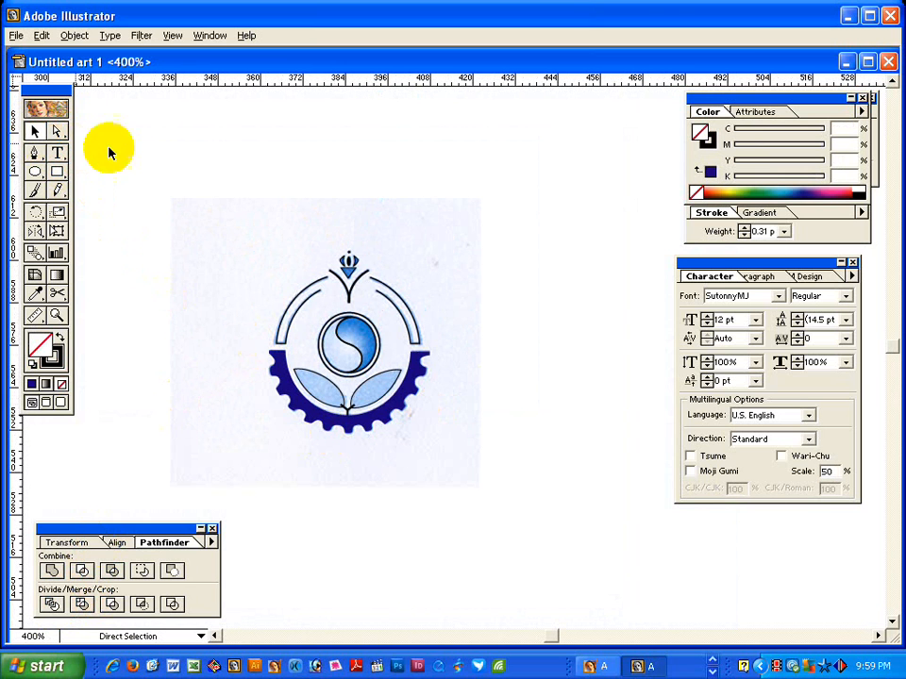
left_click_drag(219, 177, 513, 503)
key("space")
left_click_drag(384, 370, 562, 351)
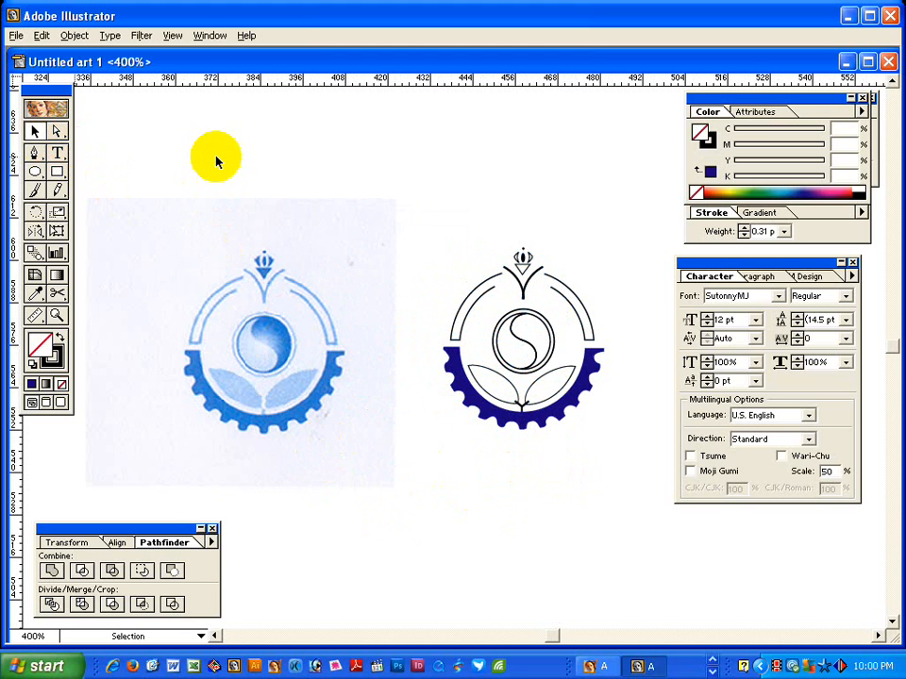
Remove the stroke from the crown and the triangle beneath it on the traced emblem.
left_click(449, 369)
left_click(446, 526)
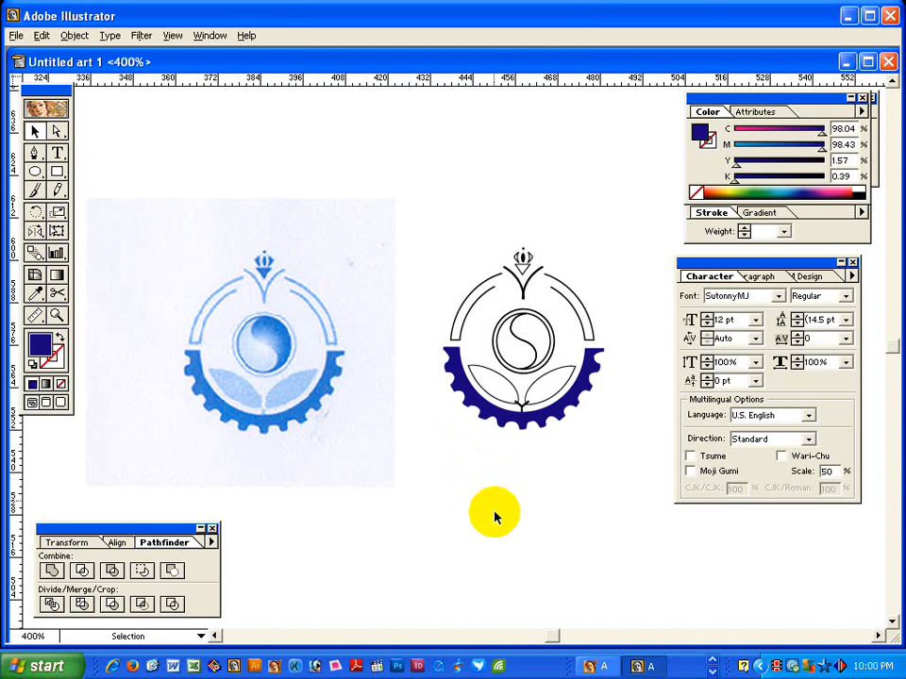
scroll(425, 469, "up", 1)
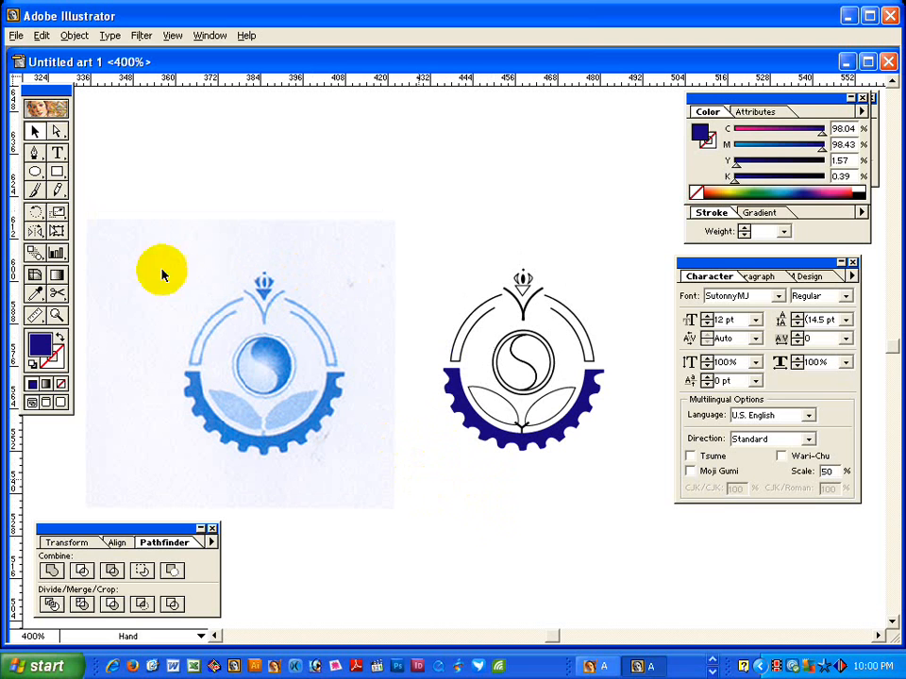
left_click(57, 132)
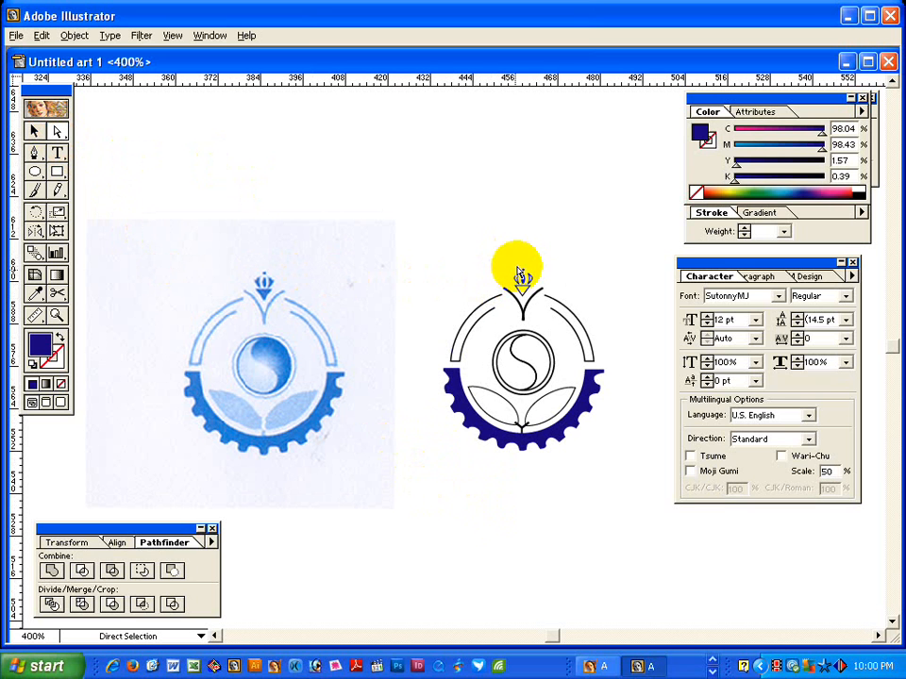
left_click_drag(516, 259, 534, 295)
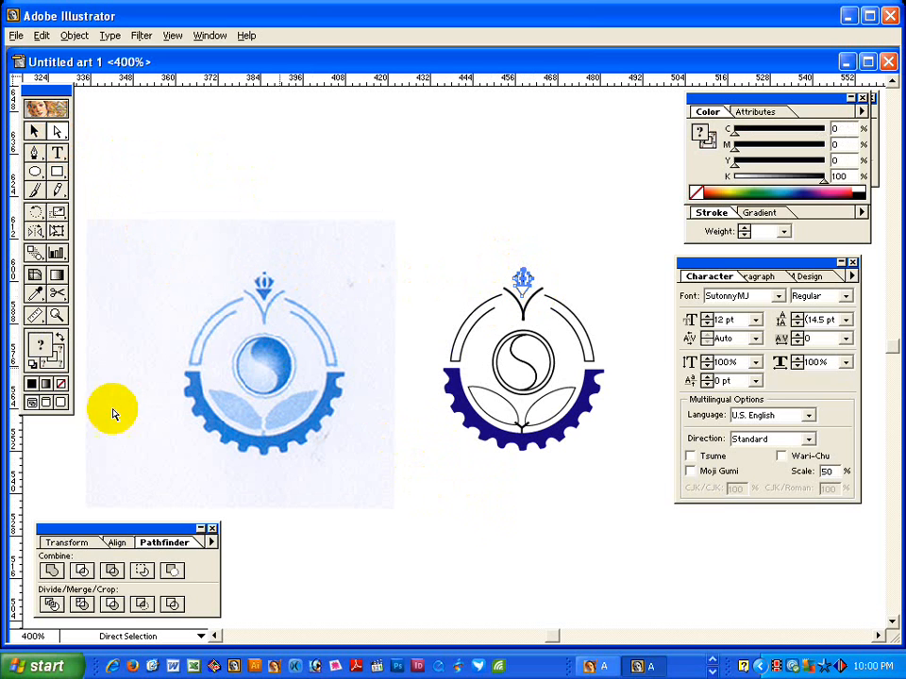
left_click(52, 358)
left_click(61, 382)
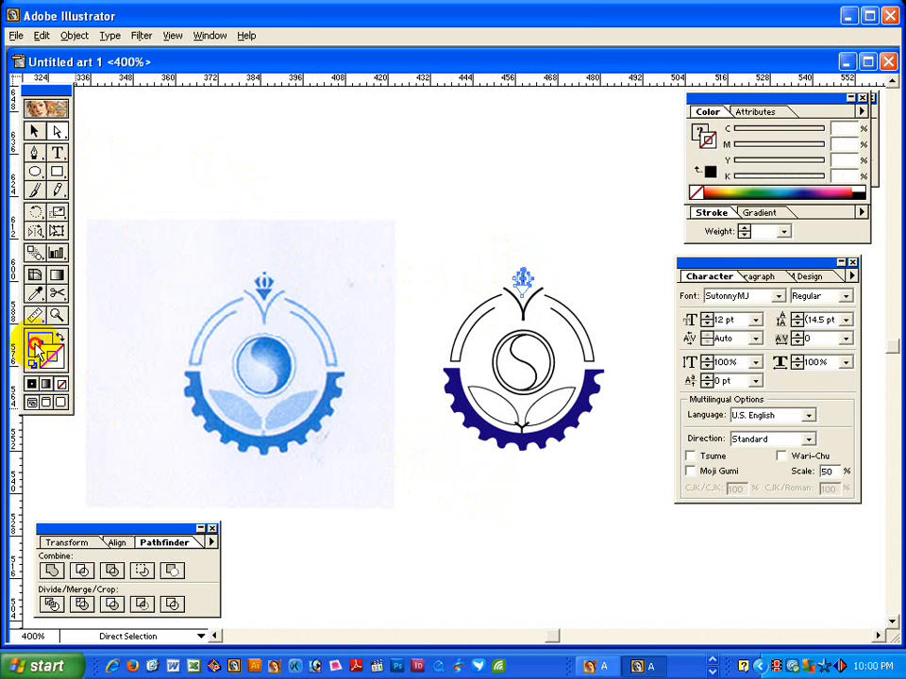
Fill the crown ornament atop the traced emblem with blue C 100, M 48, Y 0, K 0 and no stroke.
left_click(695, 193)
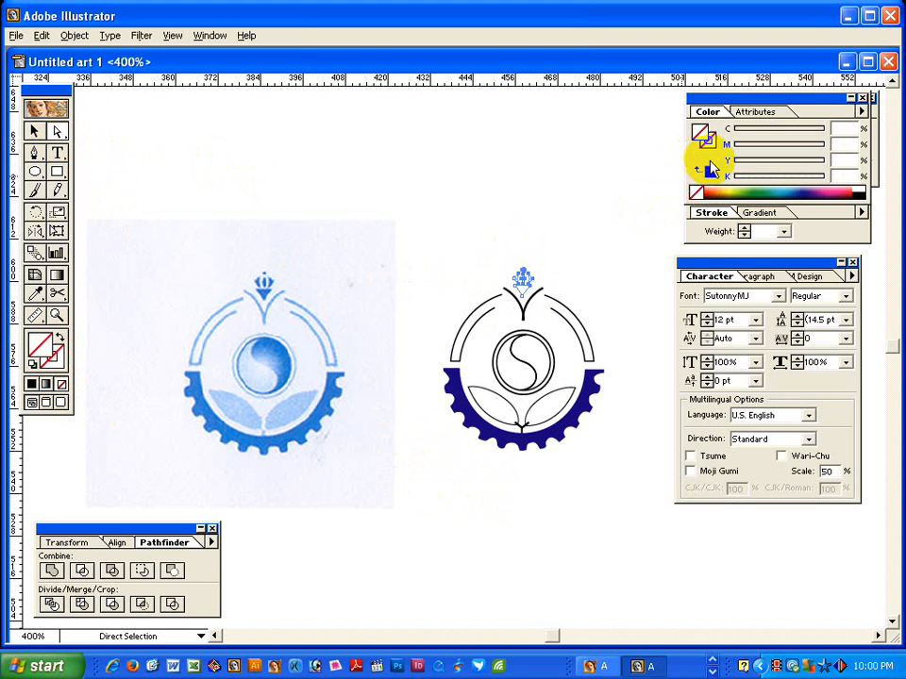
left_click(710, 171)
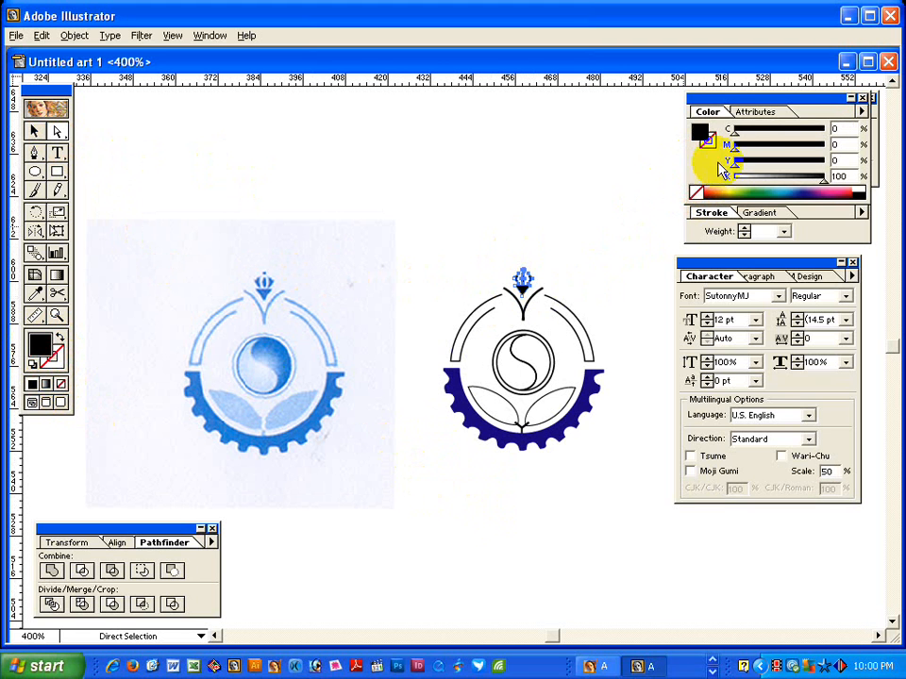
left_click_drag(745, 135, 776, 150)
left_click_drag(820, 179, 694, 196)
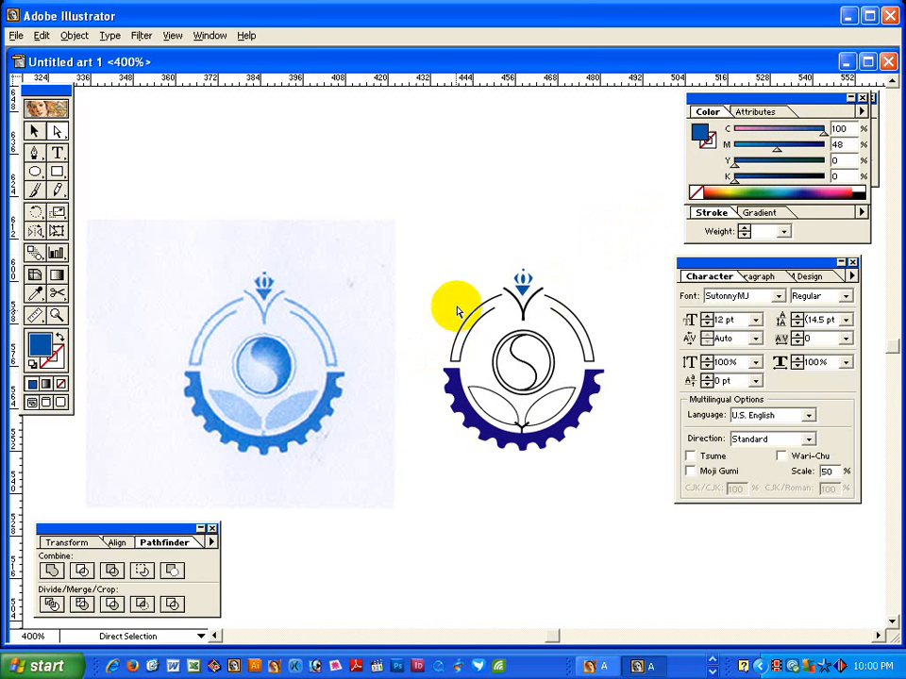
Give the emblem's upper arcs and V-shaped lines a 0.45 pt stroke coloured C 50, M 30, Y 0, K 0.
left_click_drag(458, 308, 550, 313)
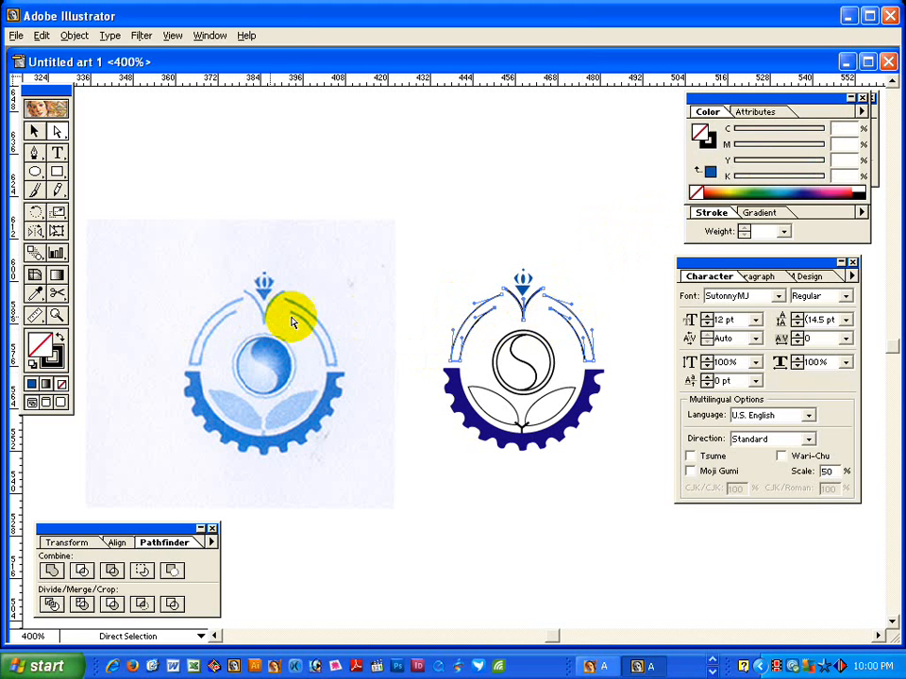
left_click(709, 140)
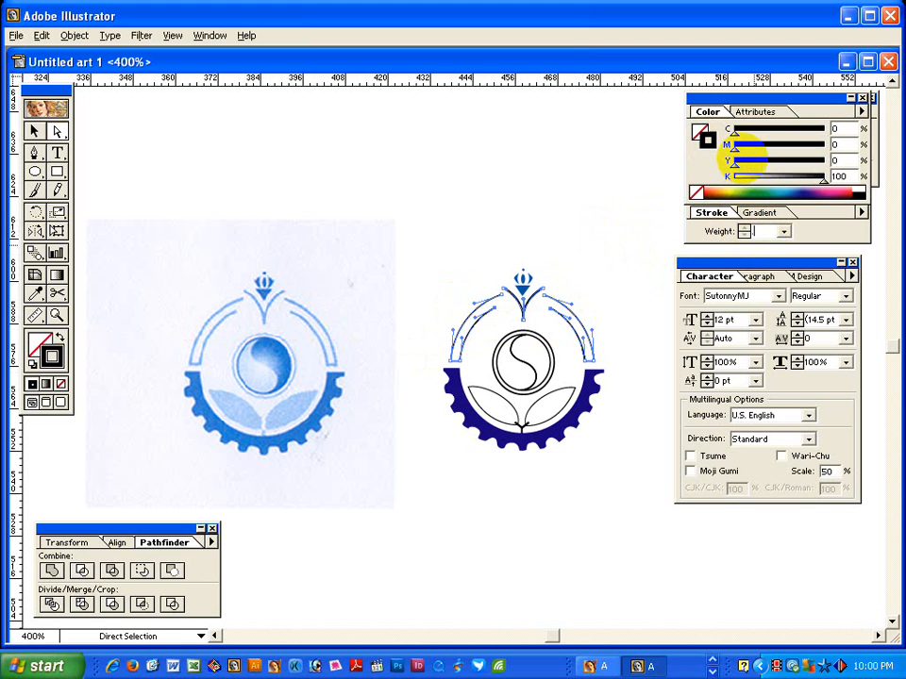
key("Return")
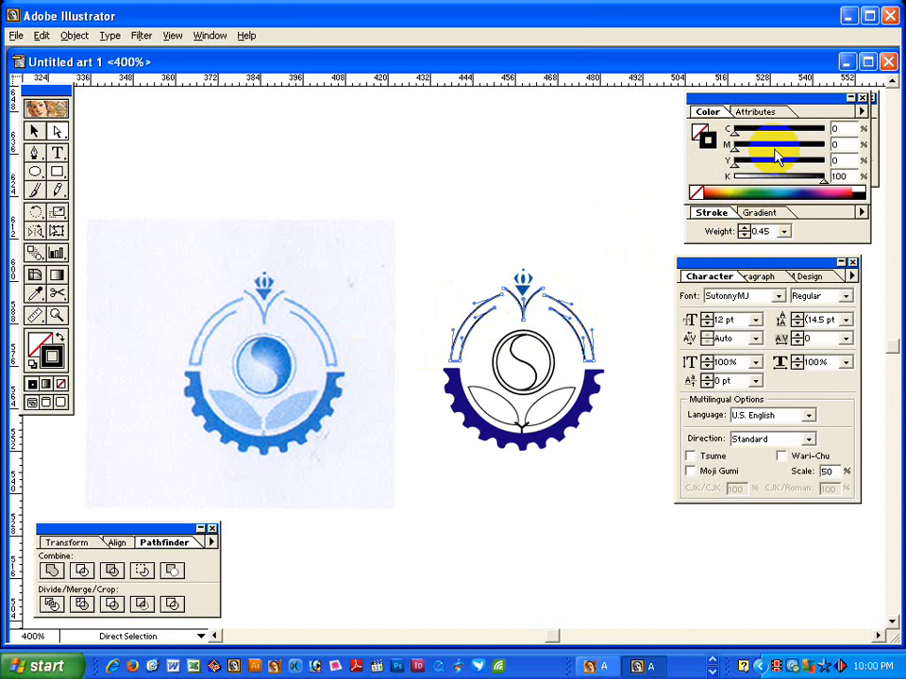
left_click(840, 129)
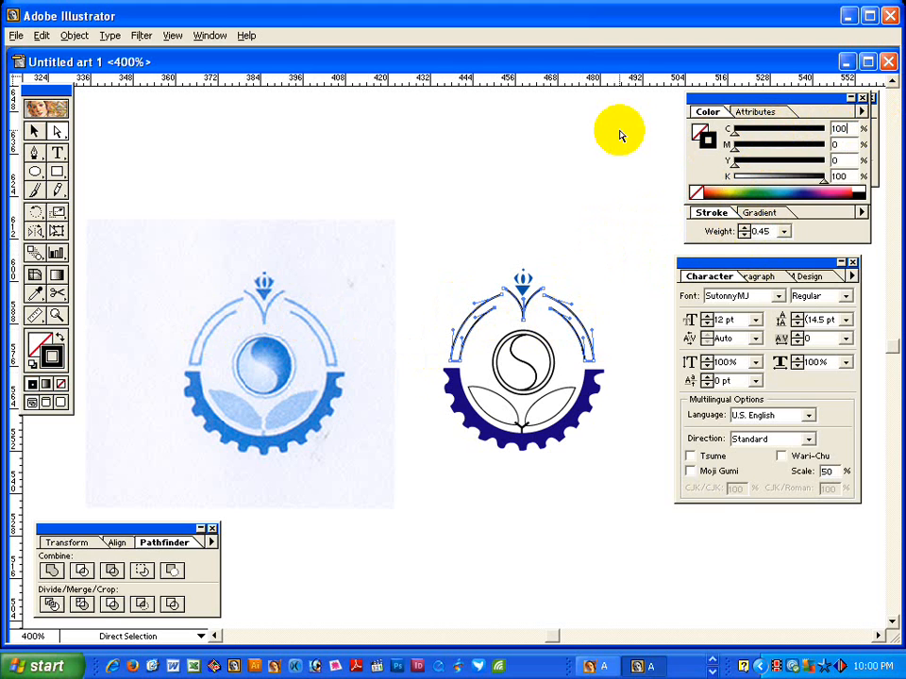
left_click(839, 128)
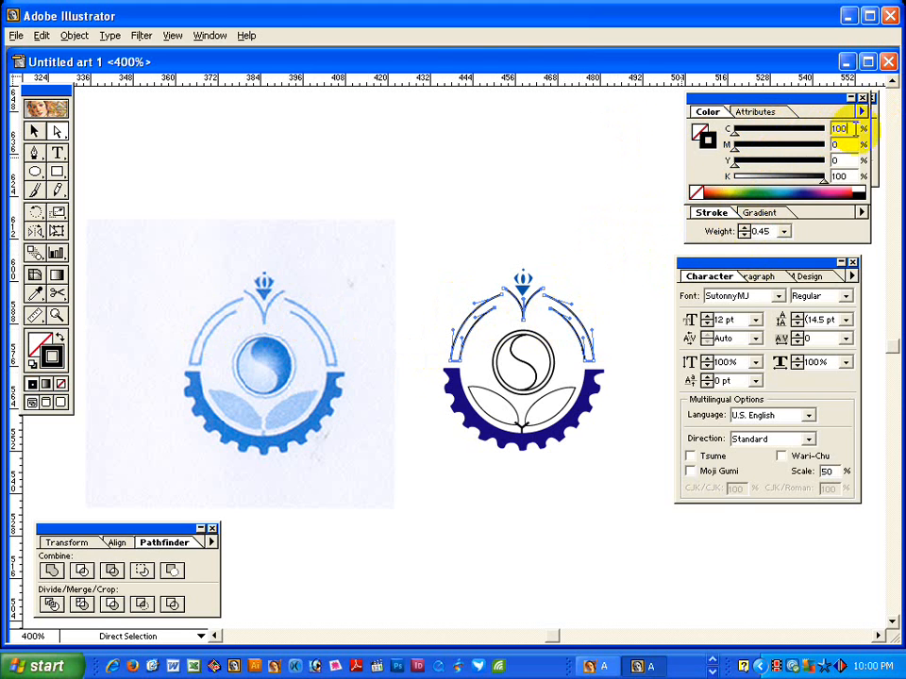
left_click(758, 143)
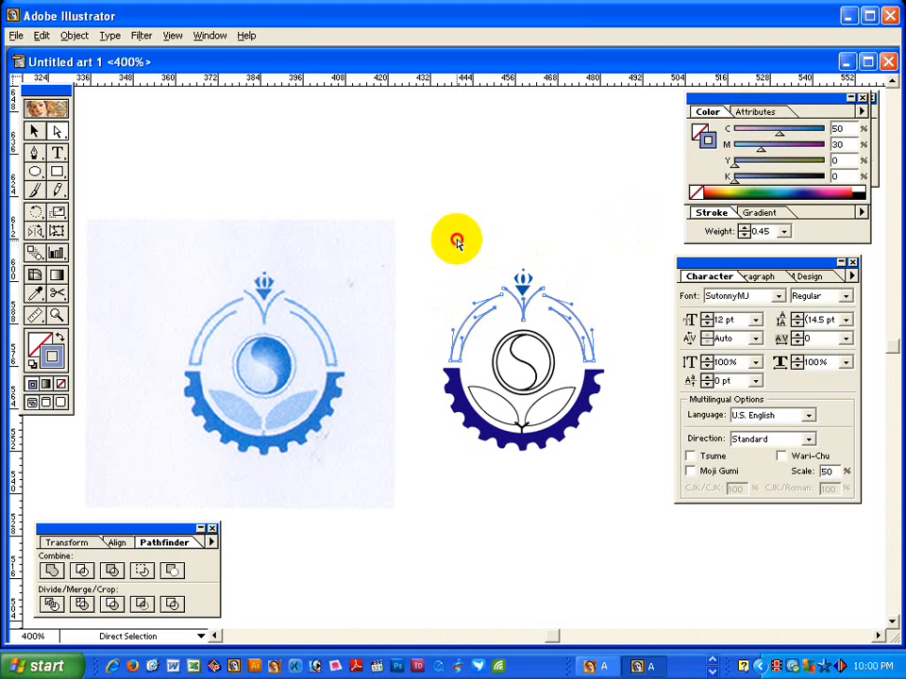
Adjust the stroke of the upper arcs and V-shaped lines to C 56, M 19 with a weight of 0.6 pt.
left_click_drag(448, 304, 582, 319)
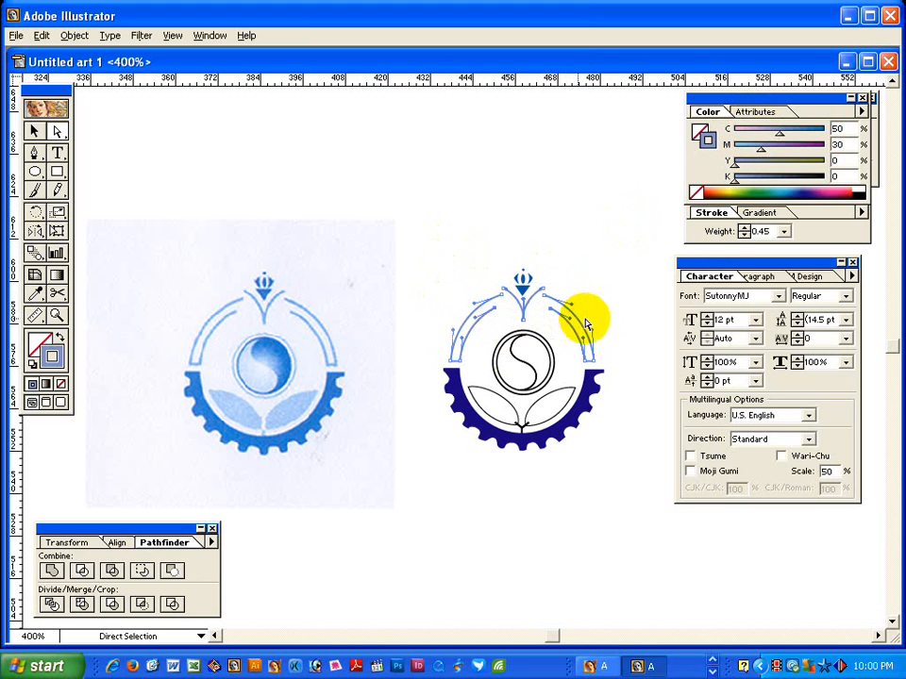
mouse_move(763, 146)
left_mouse_down()
mouse_move(752, 148)
mouse_move(774, 134)
mouse_move(765, 135)
left_mouse_up()
left_click(602, 211)
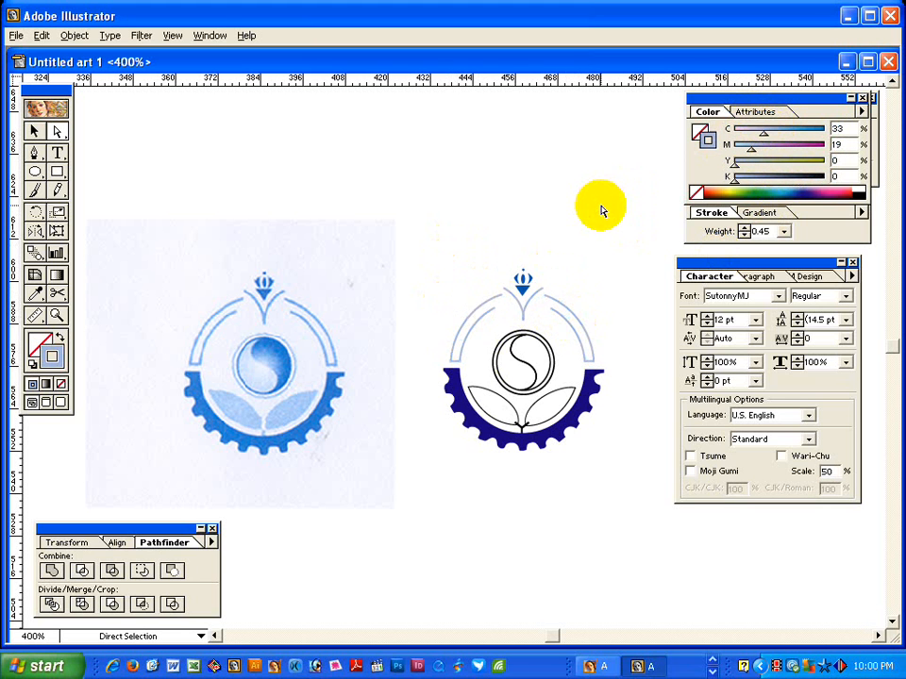
left_click_drag(450, 297, 583, 323)
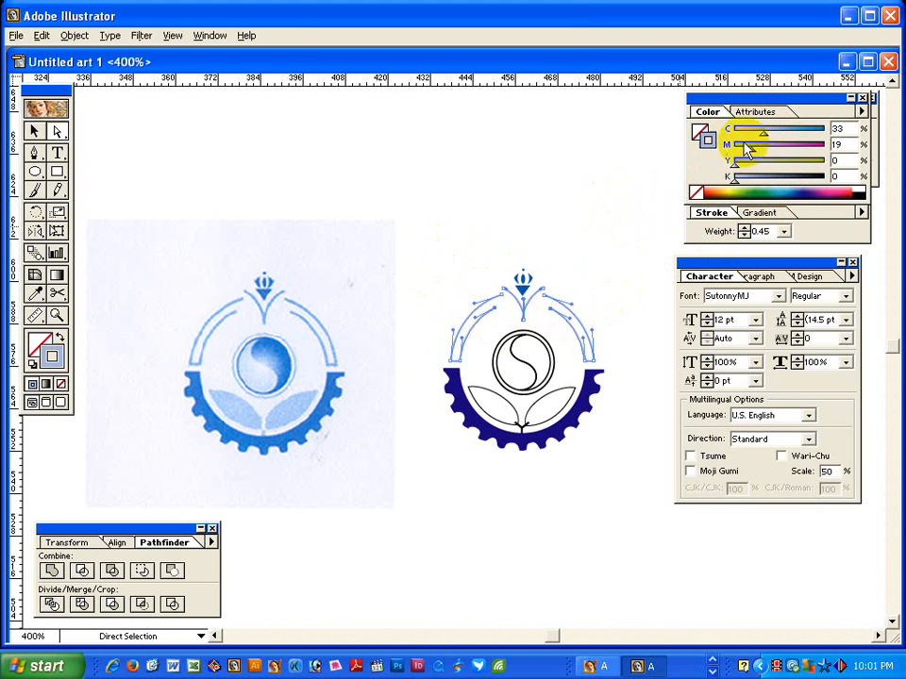
left_click_drag(776, 132, 785, 133)
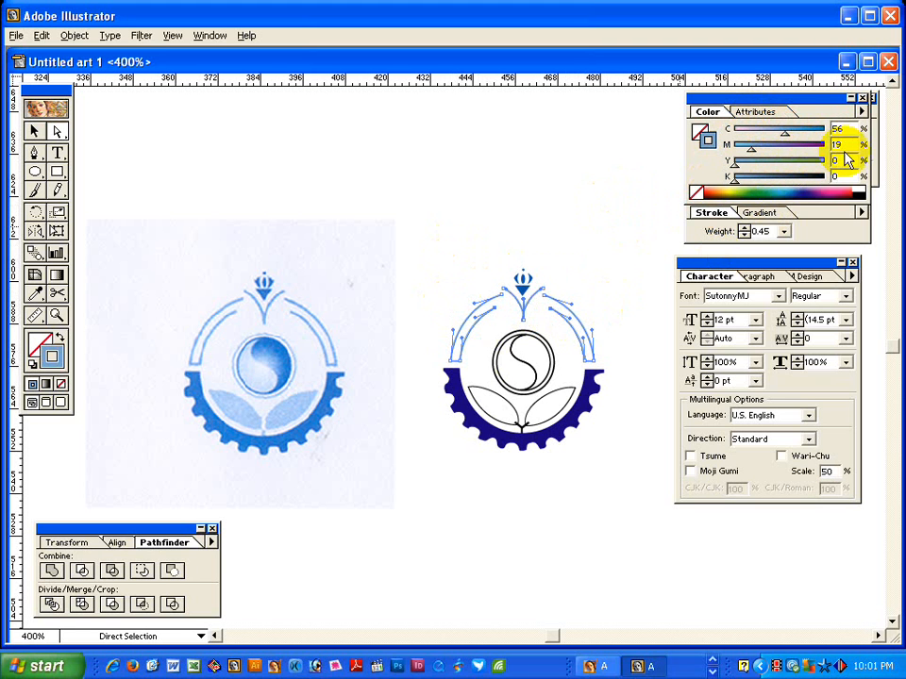
left_click(775, 230)
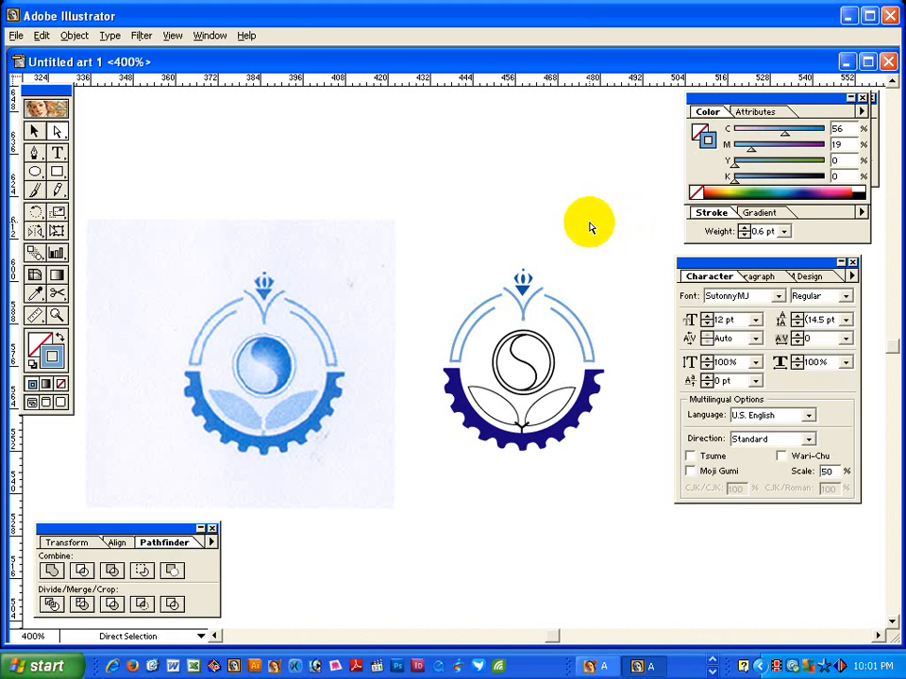
Turn the left leaf's outline into a solid fill of C 25, M 5, Y 0, K 0 without a stroke.
key("space")
left_click_drag(440, 268, 440, 224)
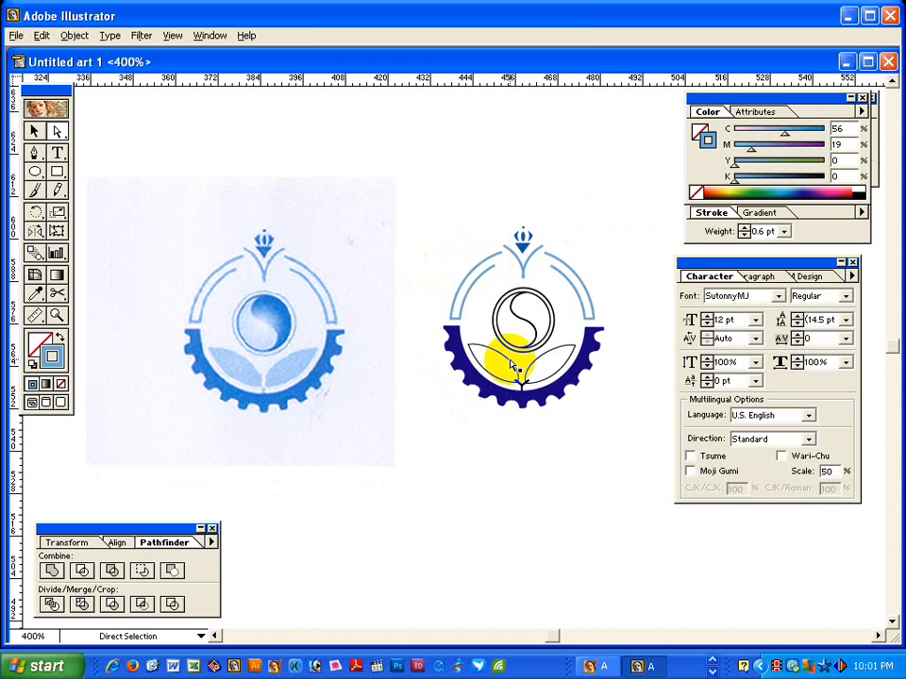
left_click_drag(515, 364, 505, 366)
left_click(61, 337)
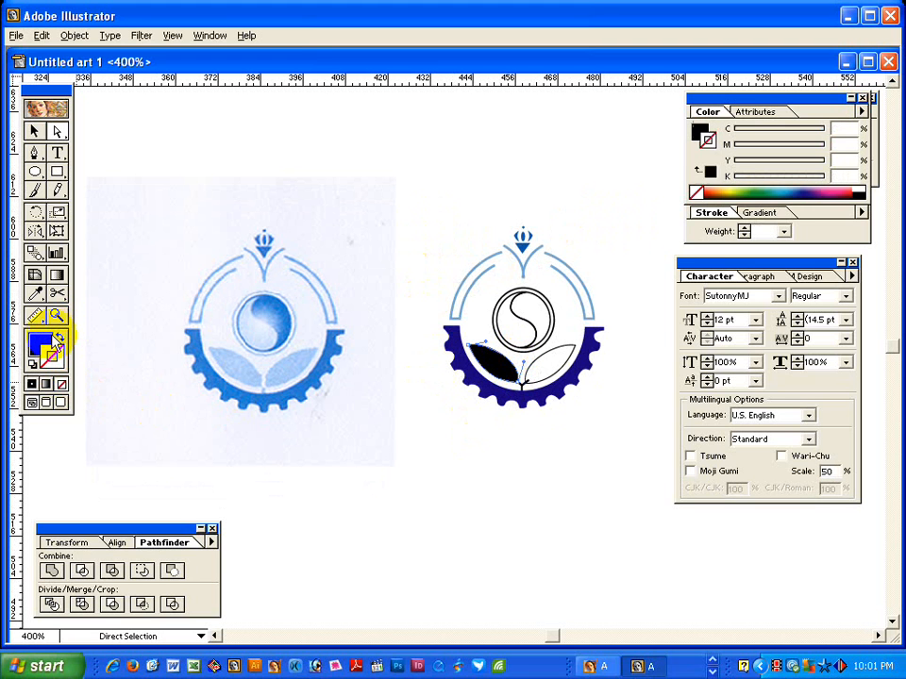
left_click(843, 128)
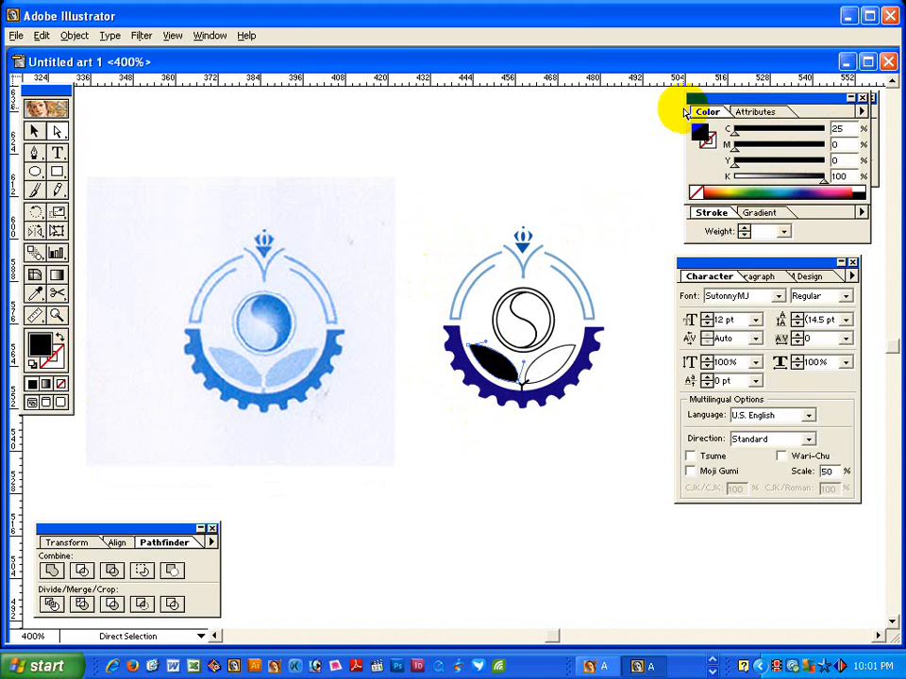
key("Return")
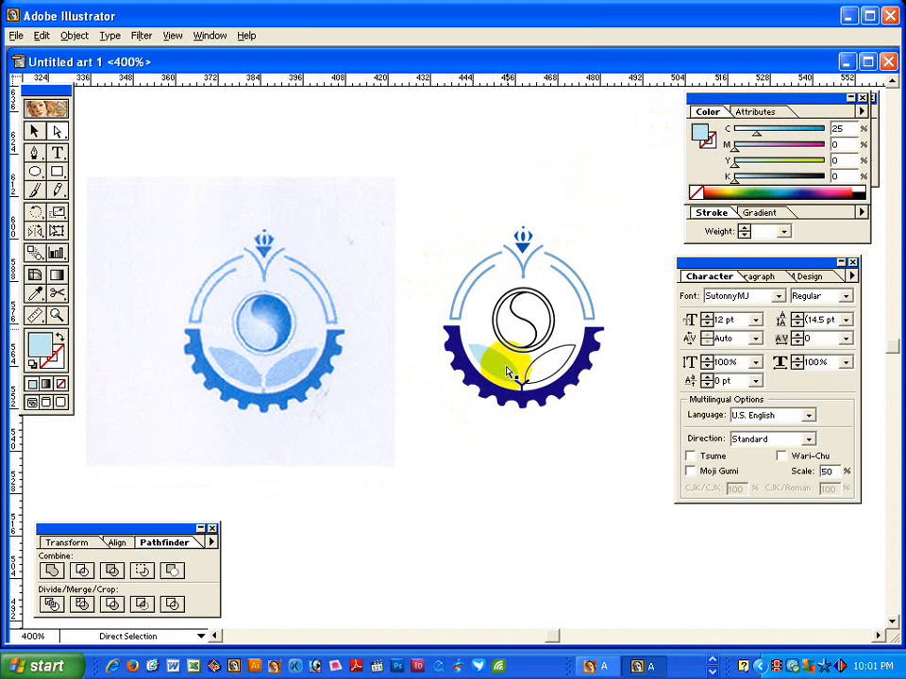
left_click(835, 145)
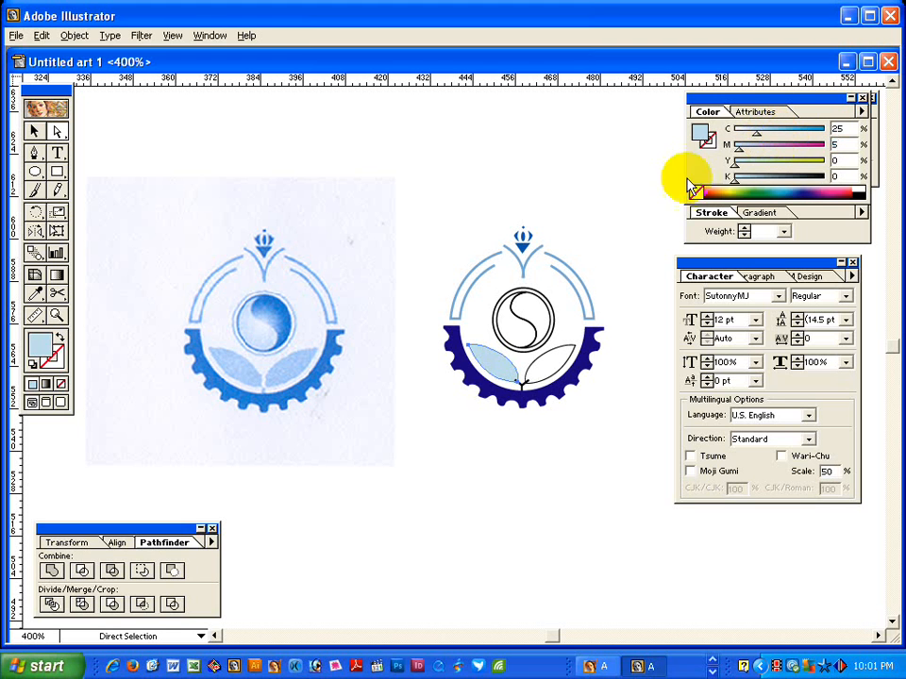
left_click(613, 199)
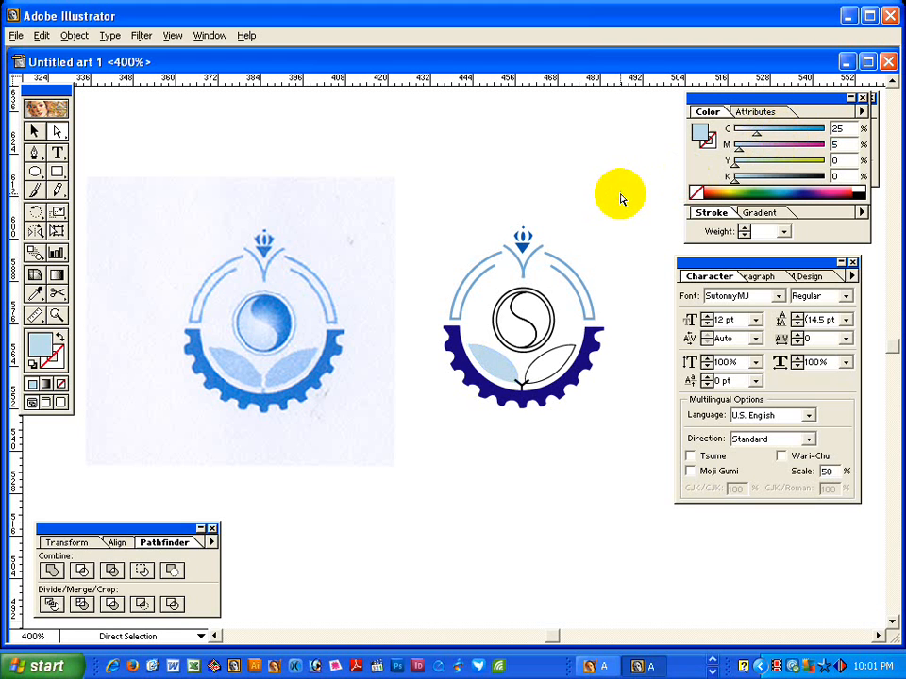
Raise the cyan in the left leaf's fill to 35%.
left_click(486, 366)
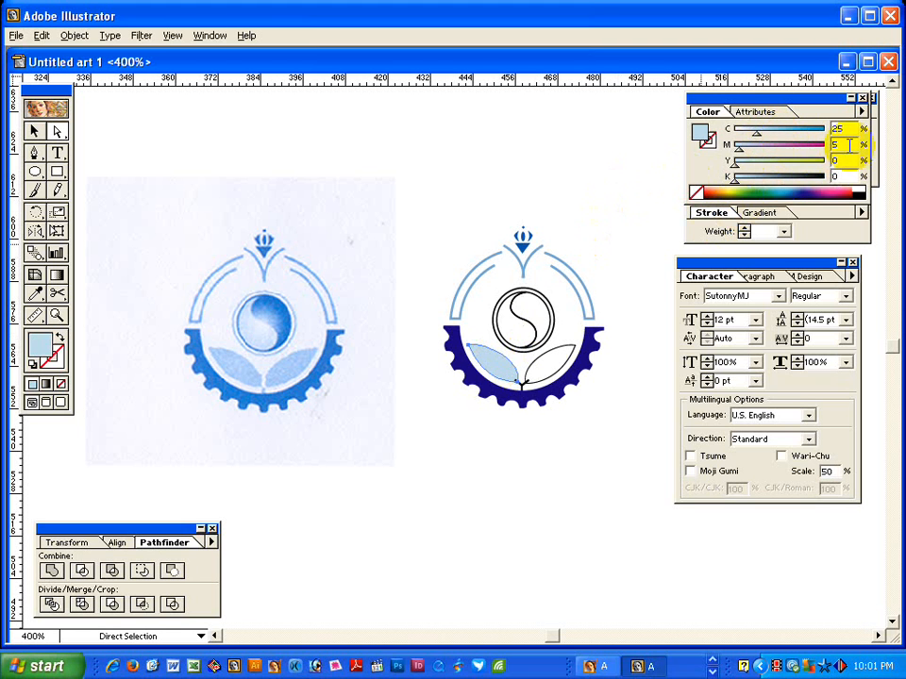
left_click(698, 132)
type("35")
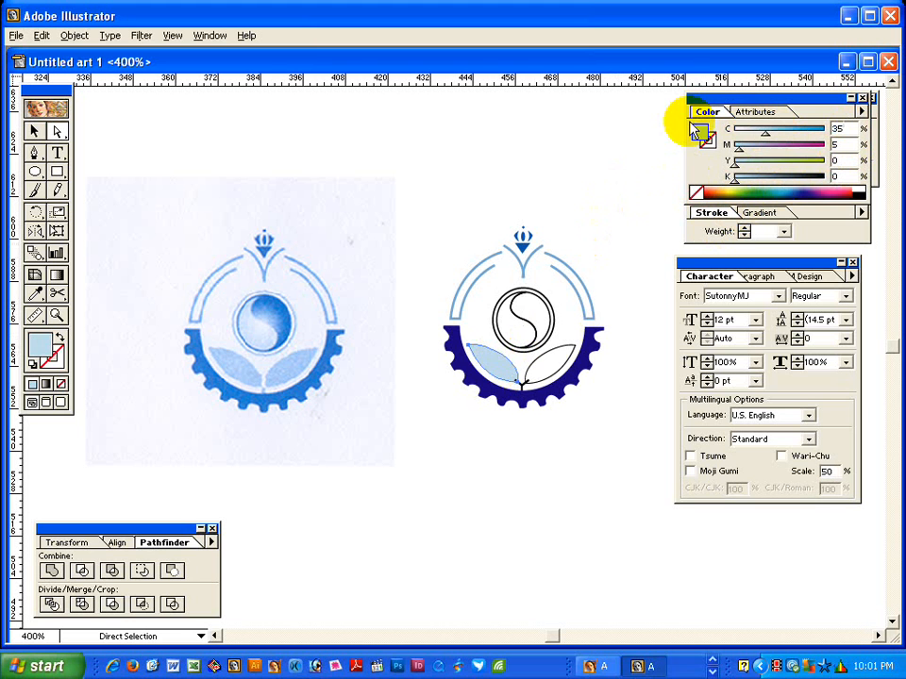
Copy the left leaf's light blue fill onto the right leaf with the Eyedropper.
left_click(534, 373)
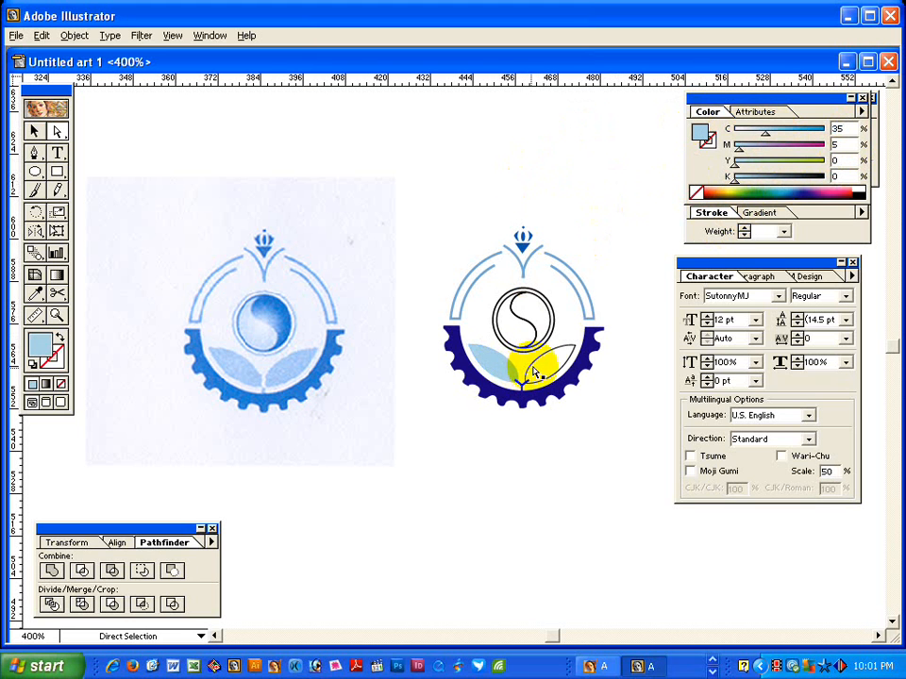
left_click(35, 295)
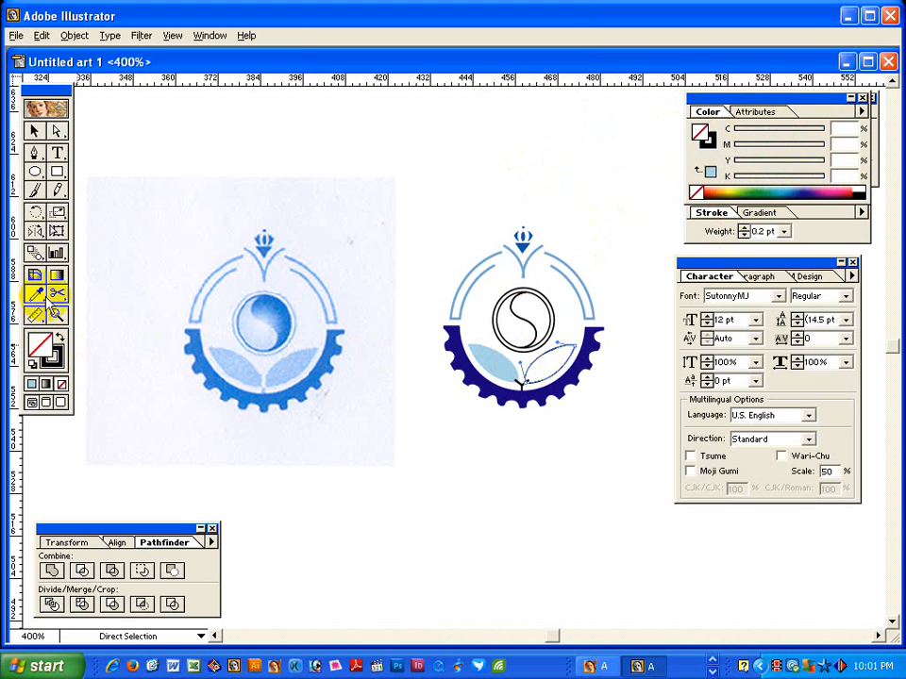
left_click(504, 355)
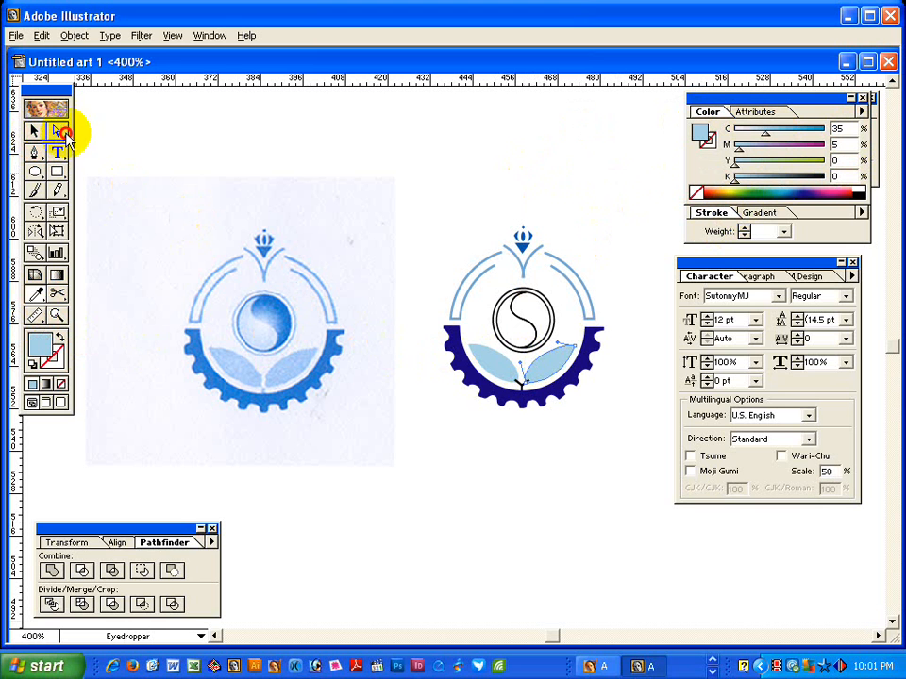
left_click(56, 131)
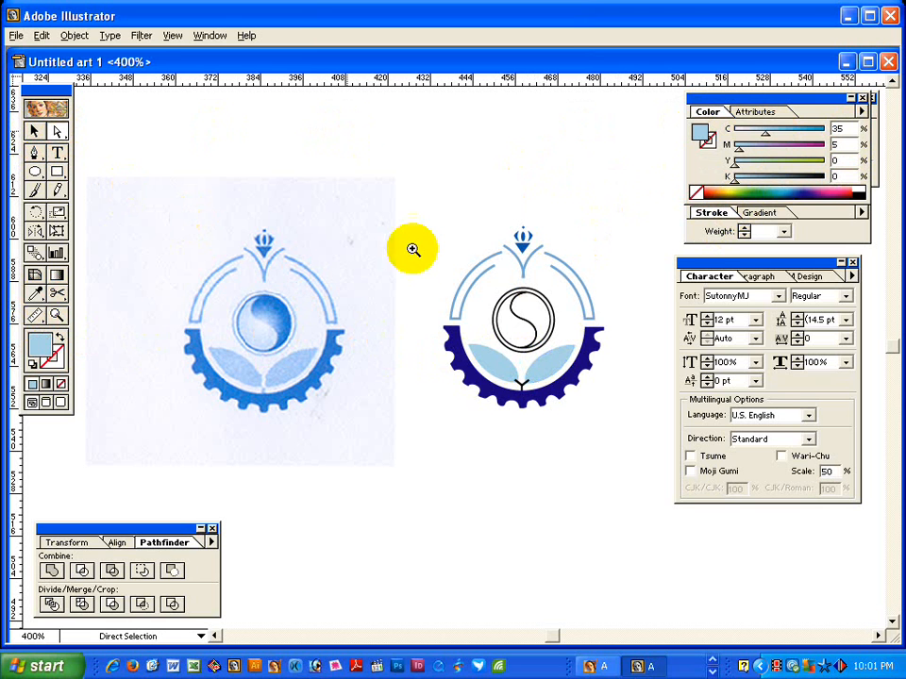
Recolour the stroke of the small Y-shaped stem between the leaves to C 35, M 5, Y 0, K 0.
left_click_drag(384, 198, 626, 501)
left_click(488, 410)
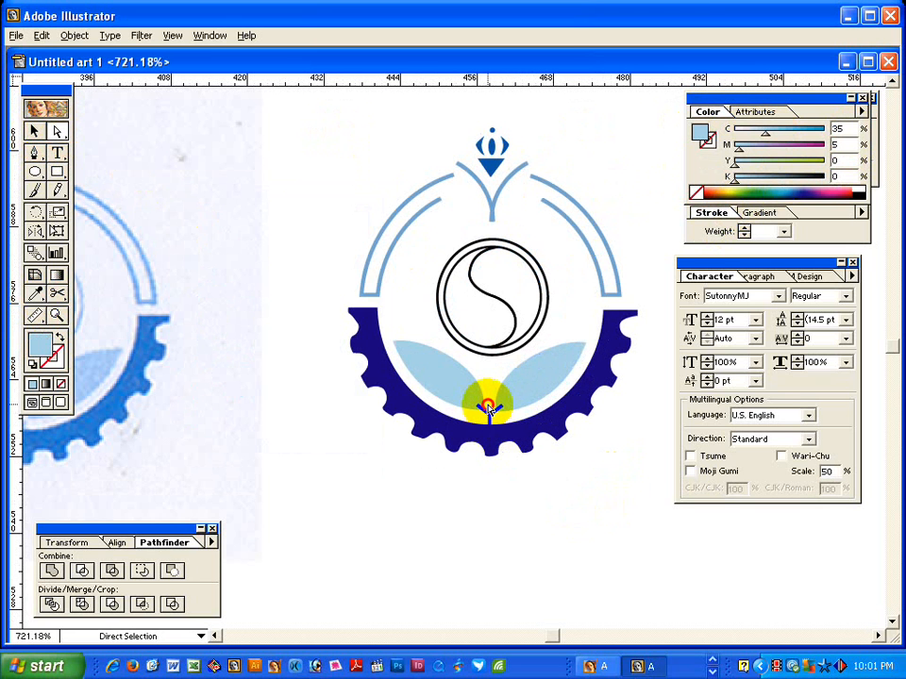
left_click(706, 140)
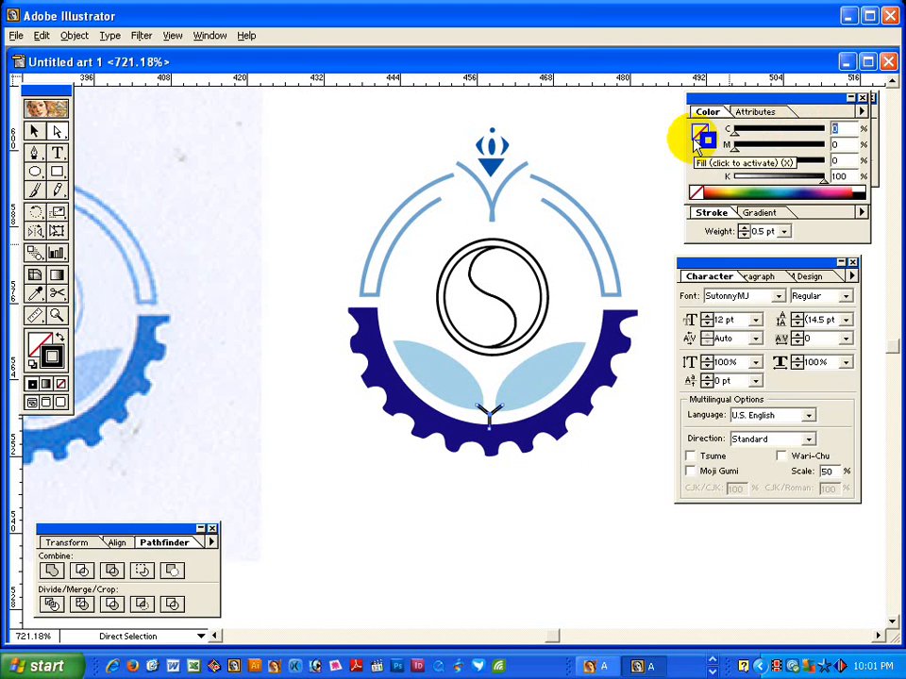
left_click(699, 136)
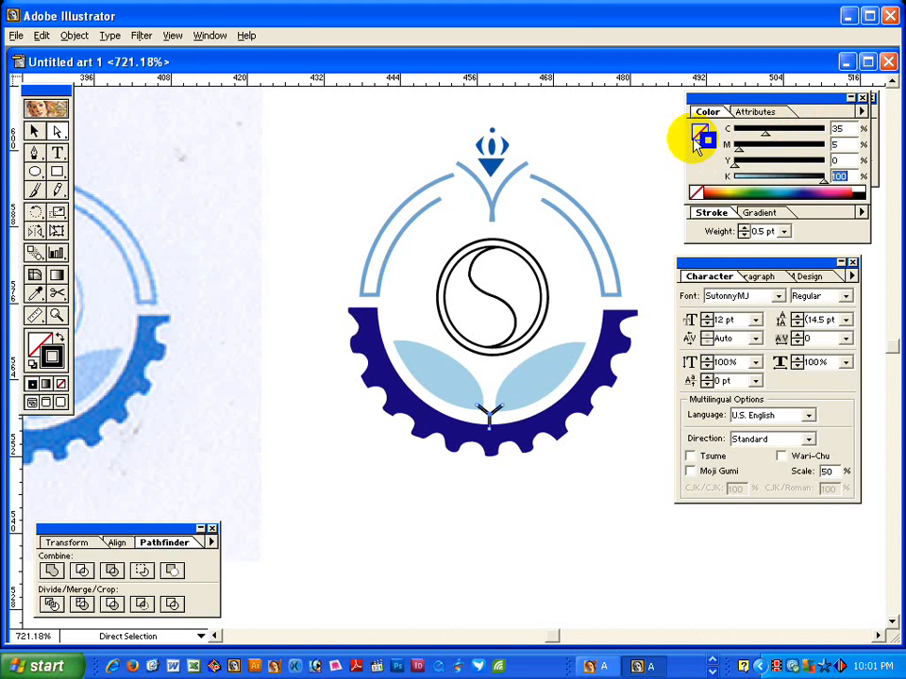
left_click(722, 172)
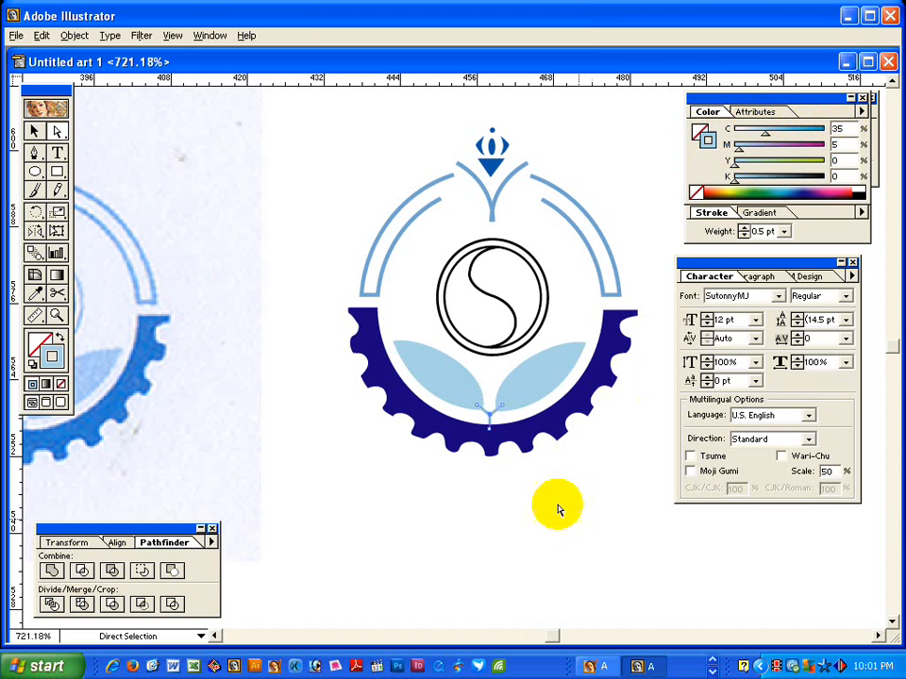
Change the half gear's fill to a lighter blue with M 58, Y 0, K 0.
left_click(403, 480, "ctrl+alt")
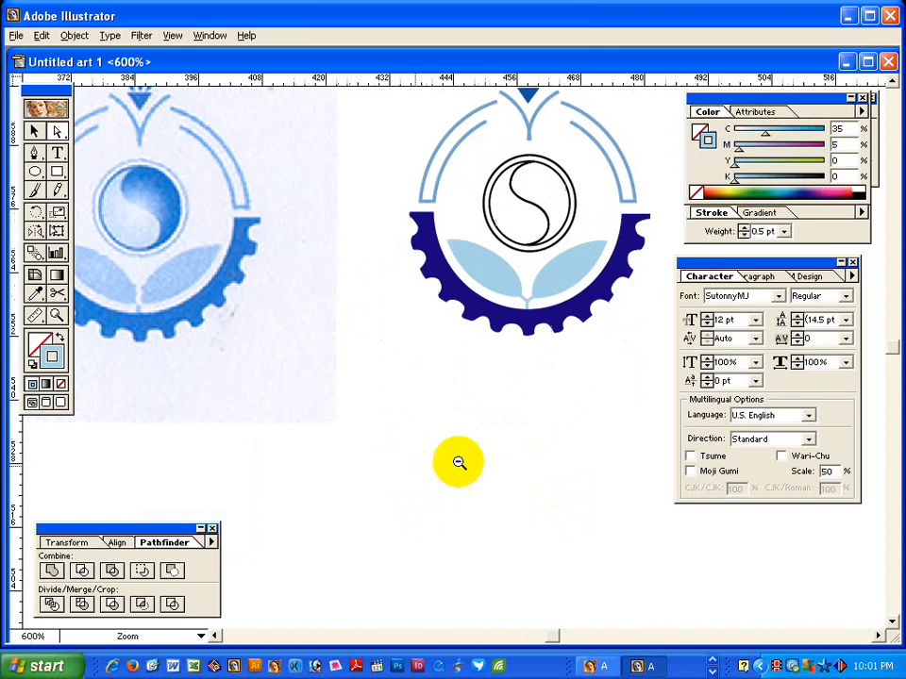
left_click(552, 356, "ctrl+alt")
left_click_drag(504, 391, 503, 454)
left_click(430, 399)
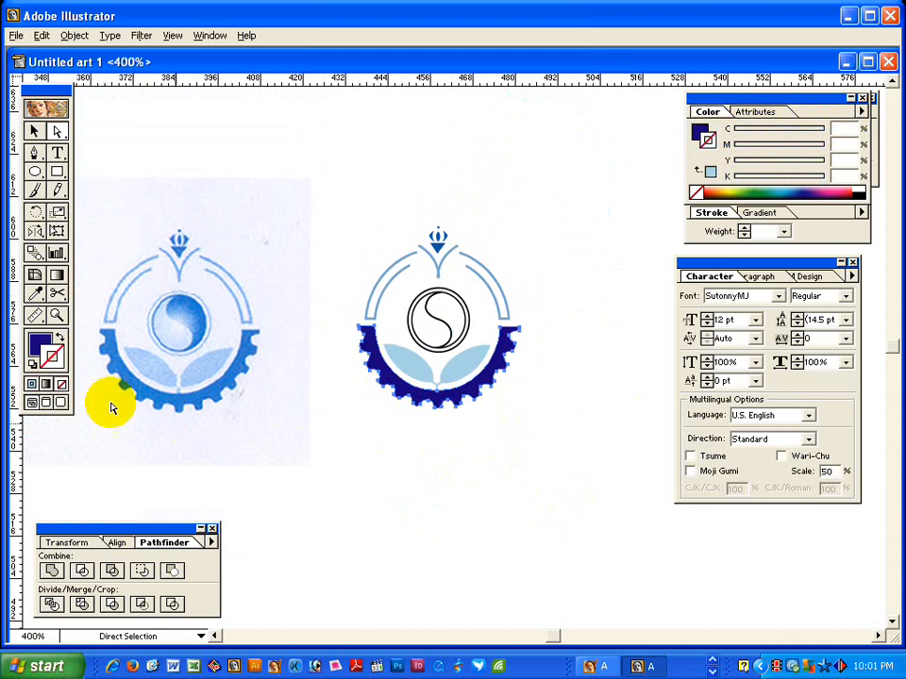
left_click(37, 345)
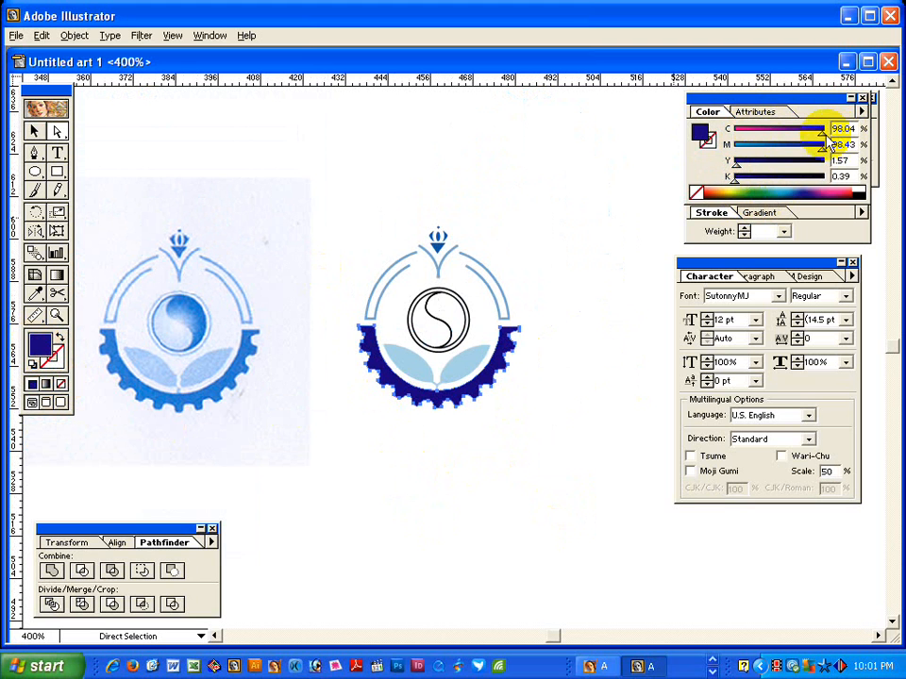
left_click_drag(822, 149, 786, 149)
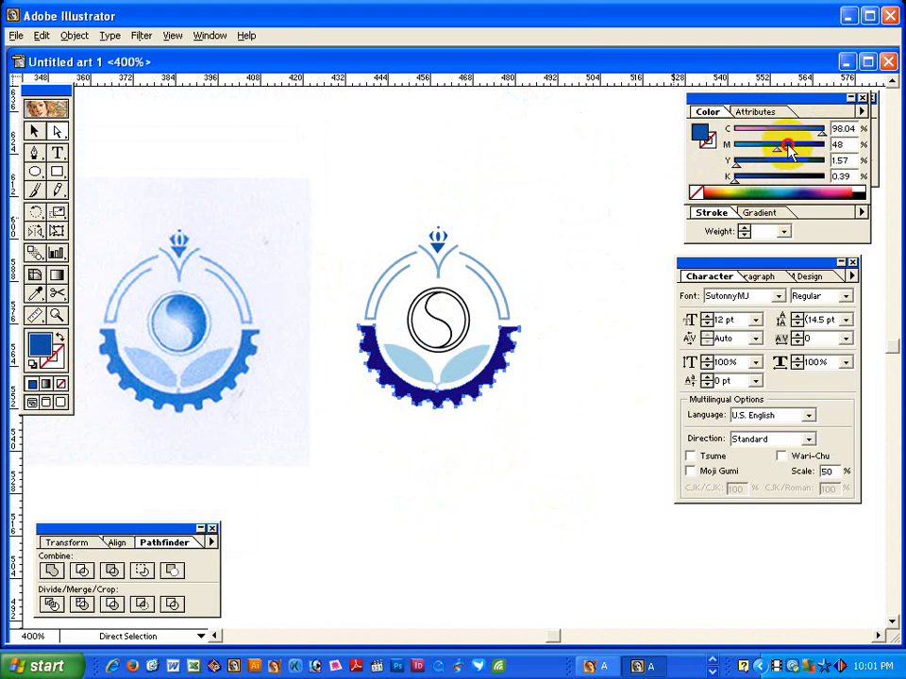
left_click(739, 175)
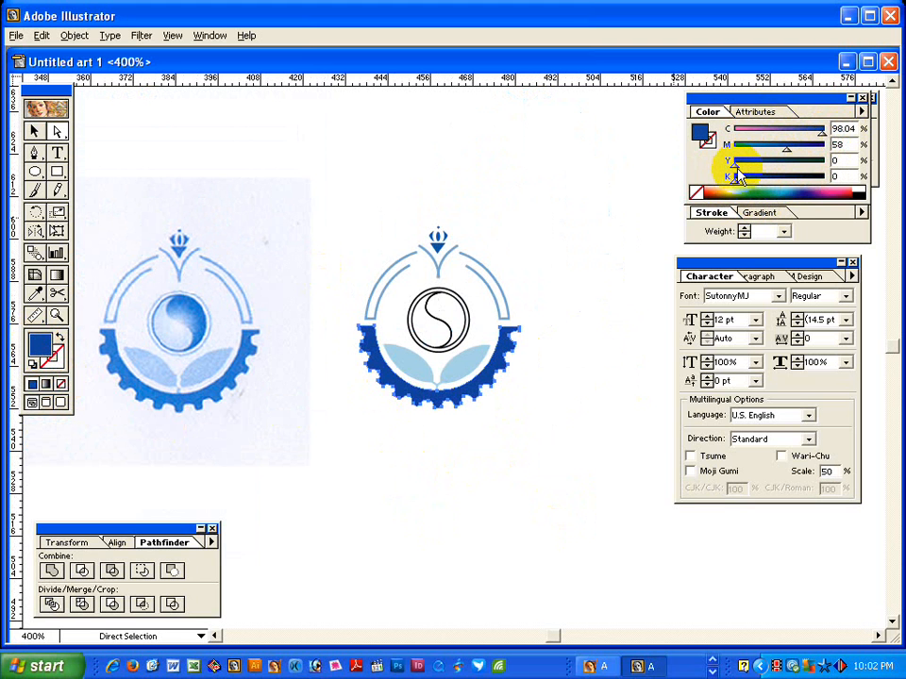
Lower the magenta in the half gear's fill to 30%.
left_click(763, 149)
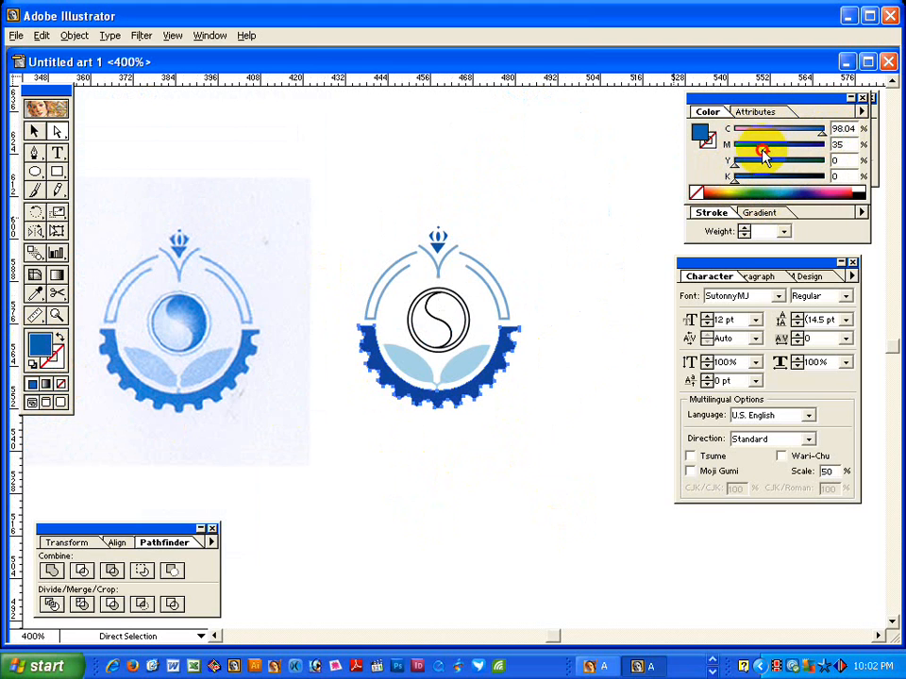
left_click_drag(762, 151, 759, 151)
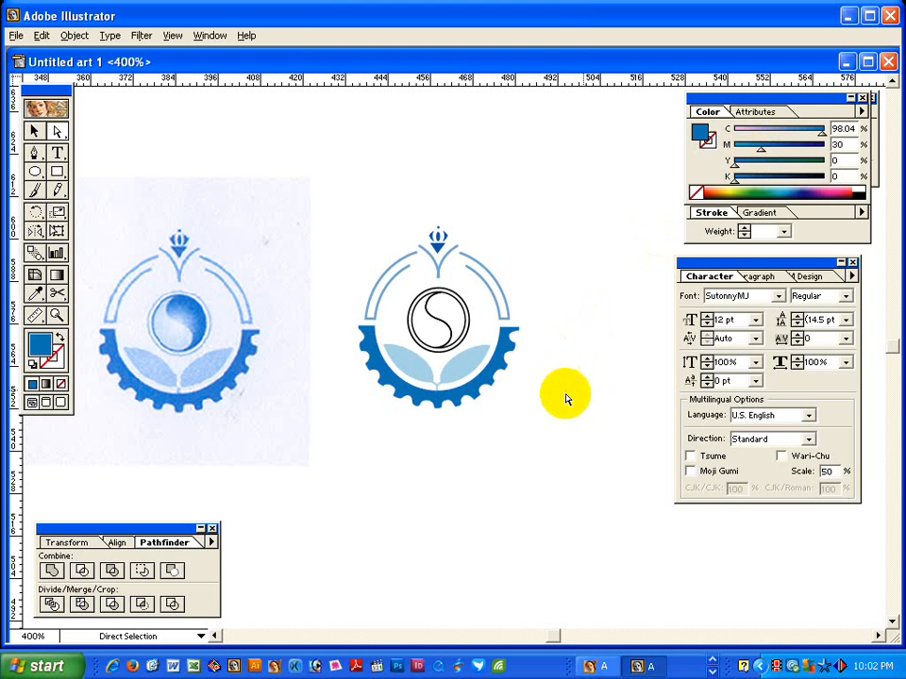
Set the magenta in the fill of the crown ornament and the triangle beneath it to 50%.
key("z")
left_click_drag(305, 188, 600, 536)
key("a")
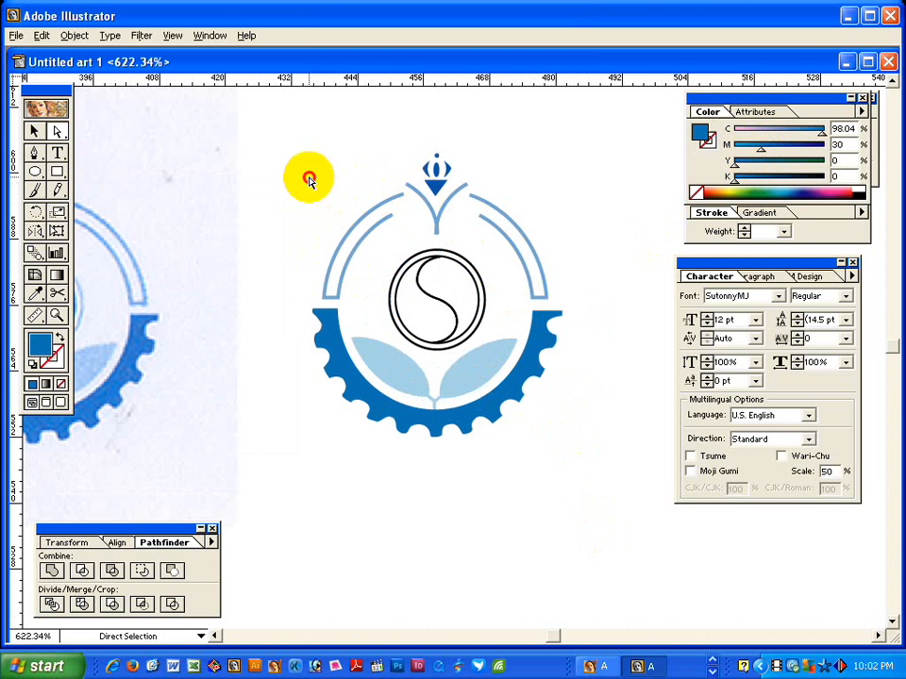
left_click(435, 187)
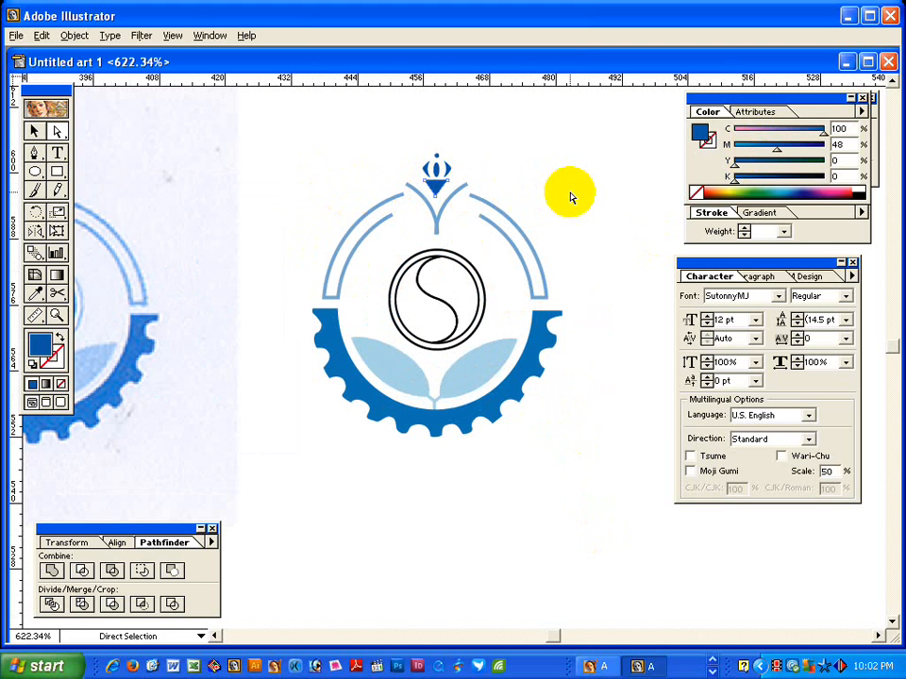
left_click(435, 166)
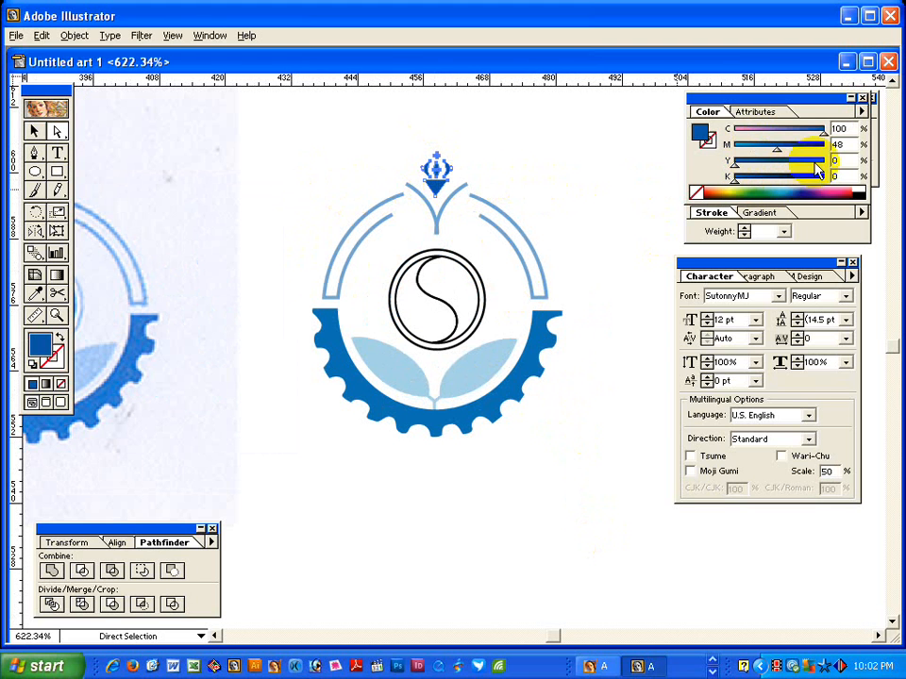
left_click(838, 145)
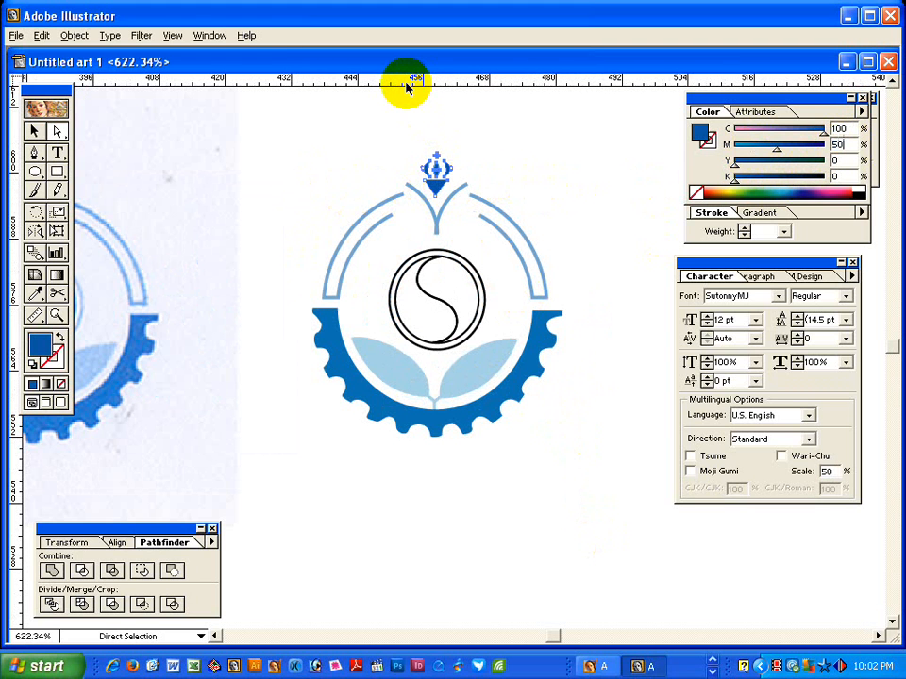
left_click(523, 188)
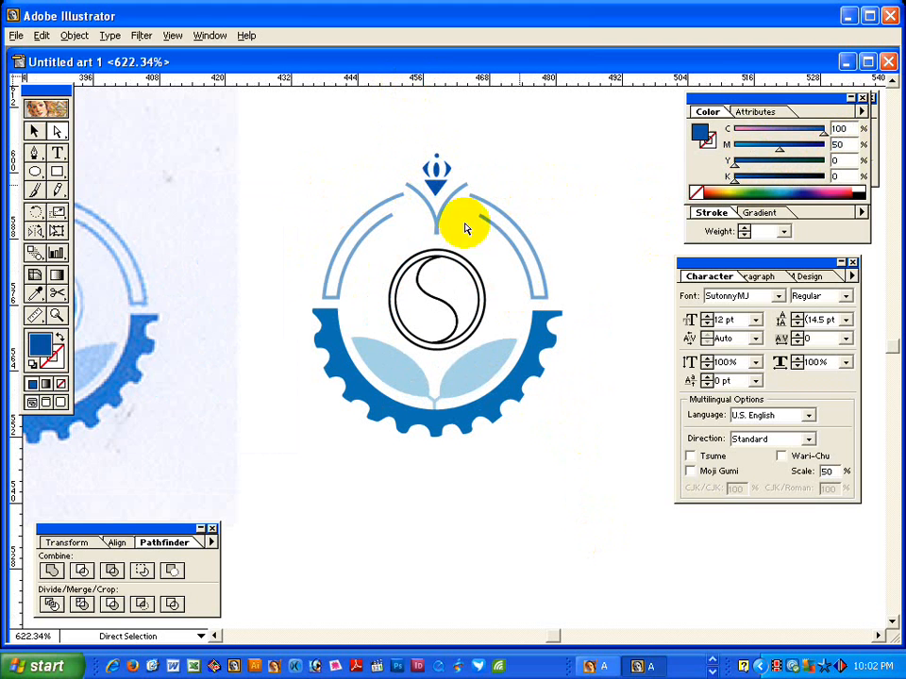
Fill the right half of the central S-divided circle with a white-to-black linear gradient.
left_click_drag(298, 353, 468, 353)
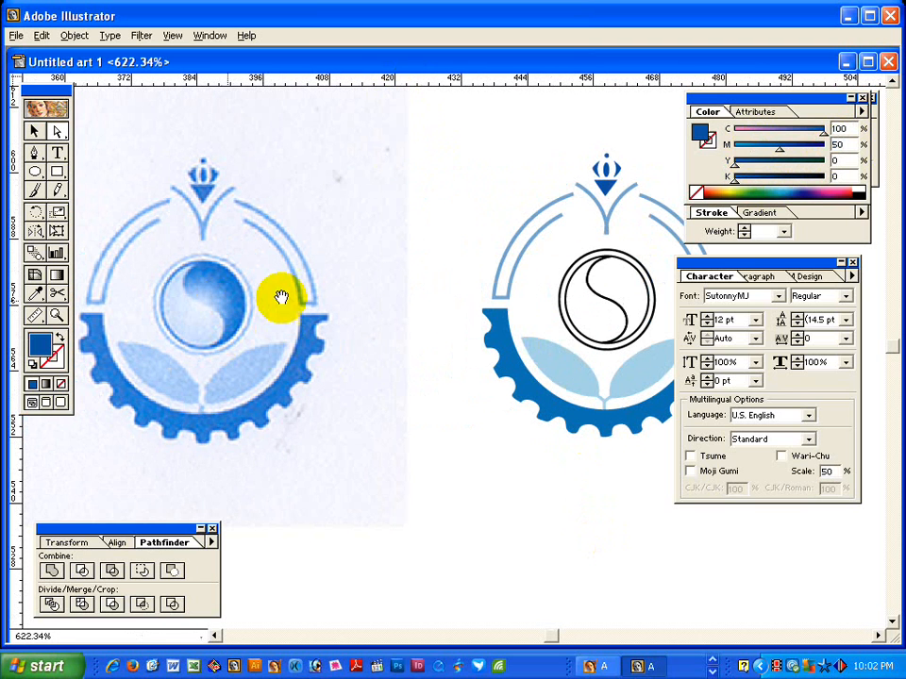
left_click_drag(279, 298, 258, 298)
left_click(600, 264)
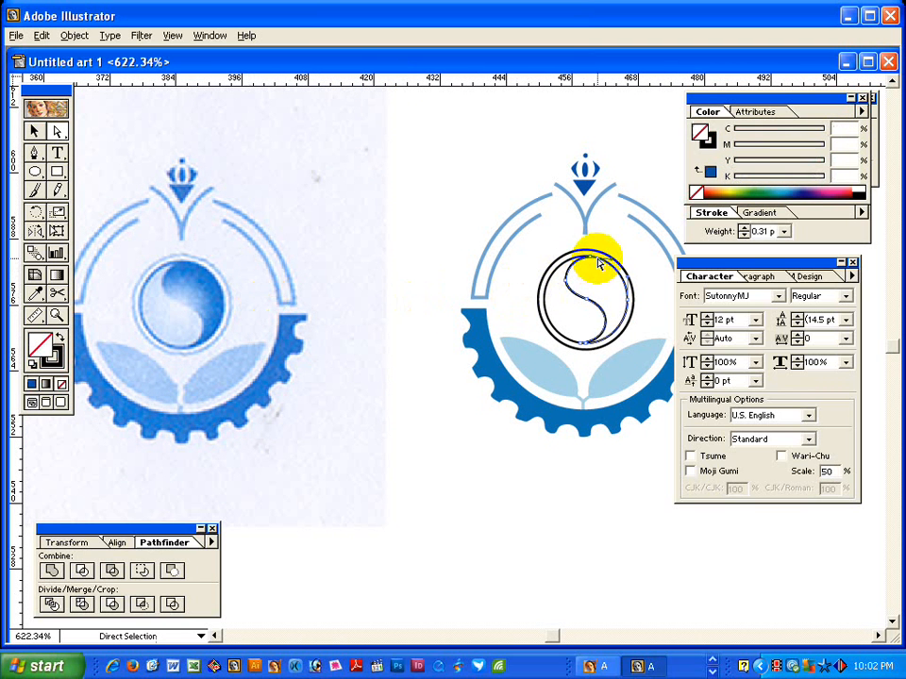
left_click(56, 275)
double_click(58, 278)
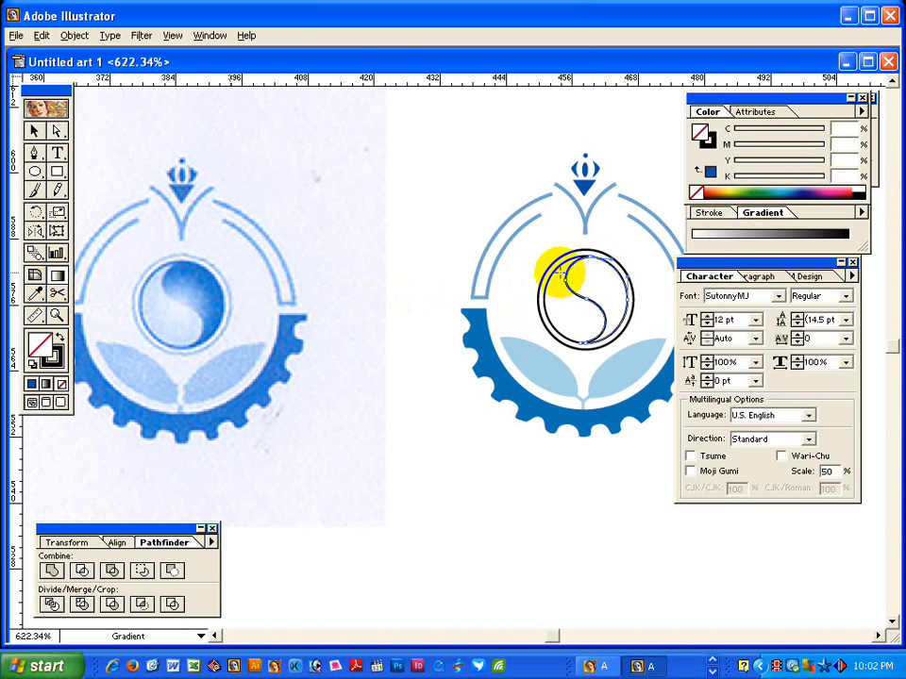
left_click(761, 219)
left_click(694, 292)
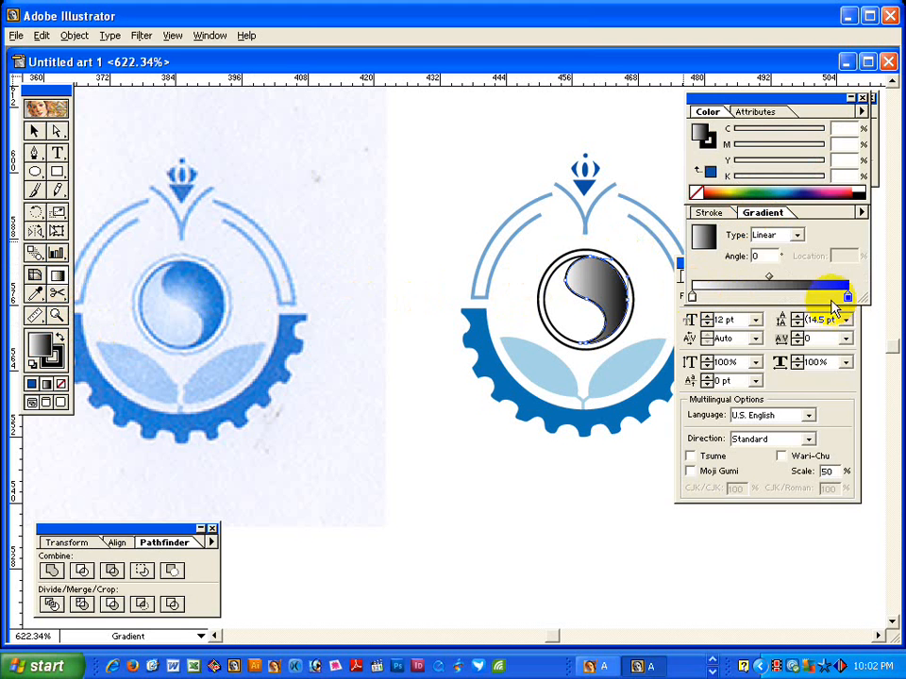
Recolour the dark end stop of the right half's gradient to C 100, M 50, Y 0, K 0.
left_click(847, 298)
left_click_drag(738, 132, 644, 135)
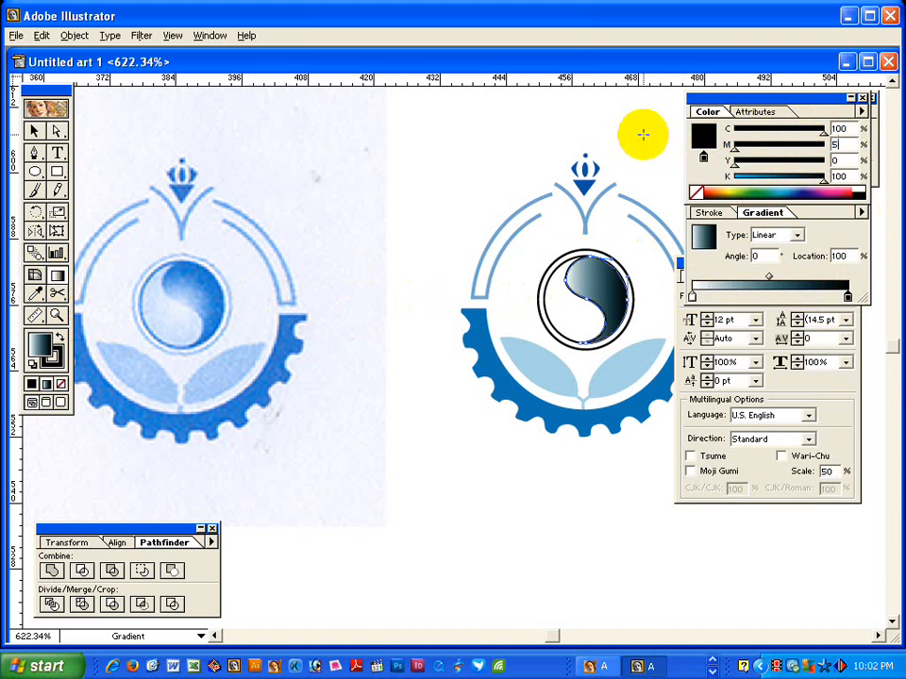
key("Tab")
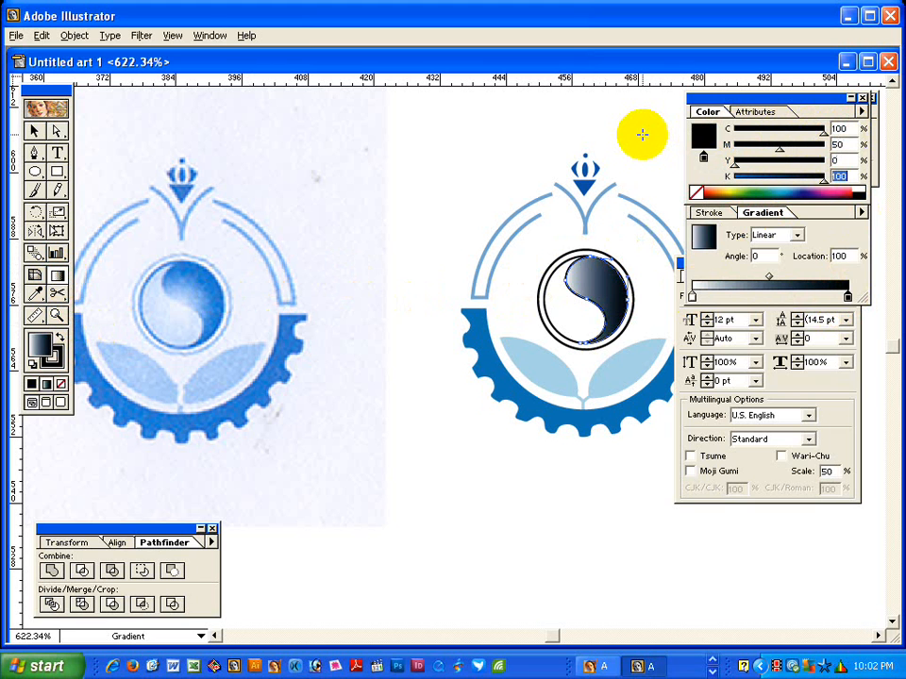
key("Return")
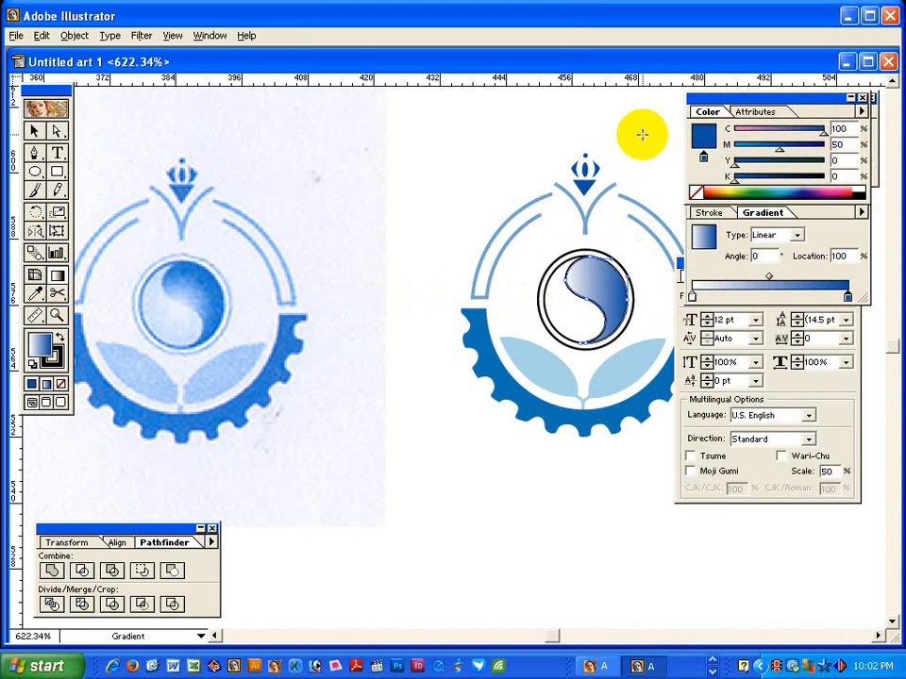
Change the right half's gradient to Radial and redraw it with its light centre near the middle of the S-curve.
left_click(769, 235)
left_click(797, 236)
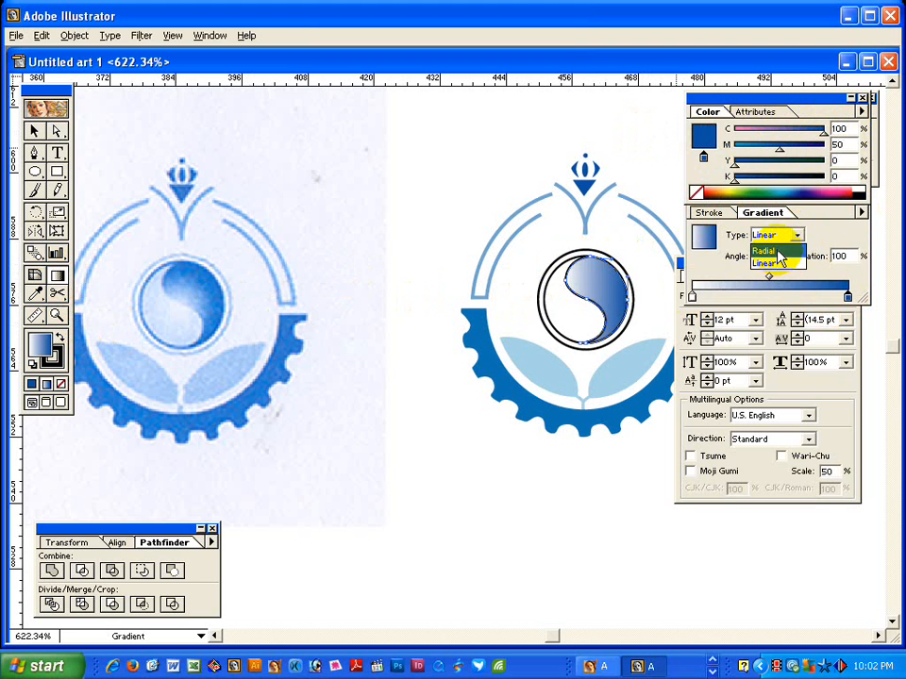
left_click(766, 251)
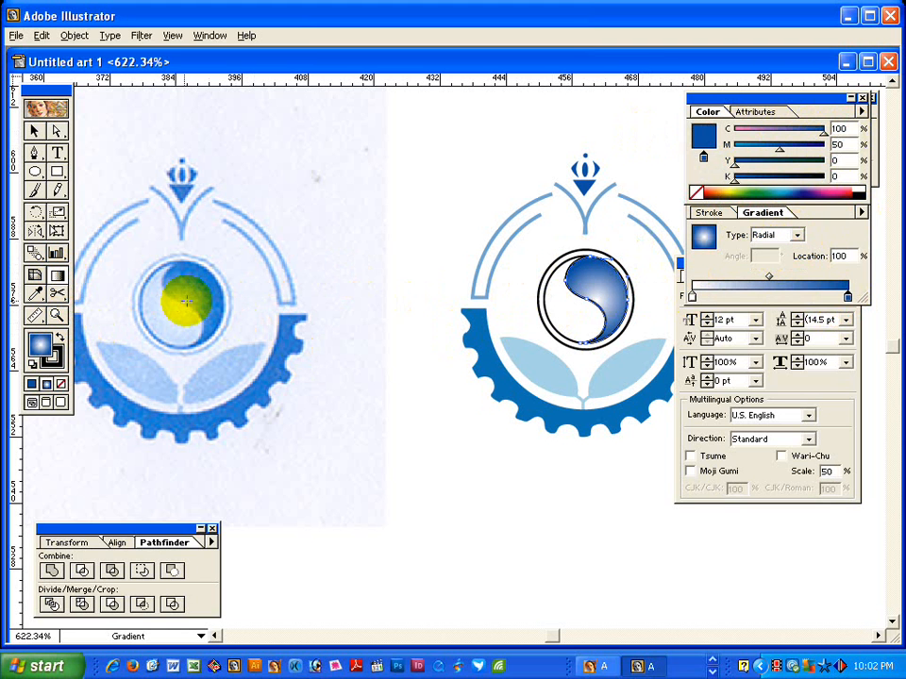
mouse_move(583, 302)
left_mouse_down()
mouse_move(570, 348)
mouse_move(580, 317)
left_mouse_up()
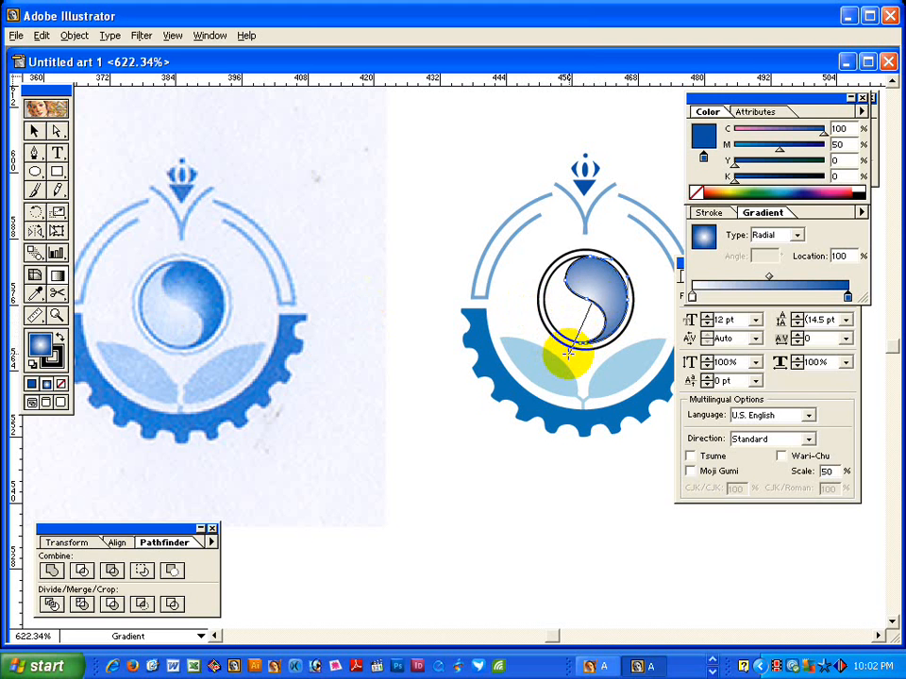
left_click_drag(578, 306, 569, 327)
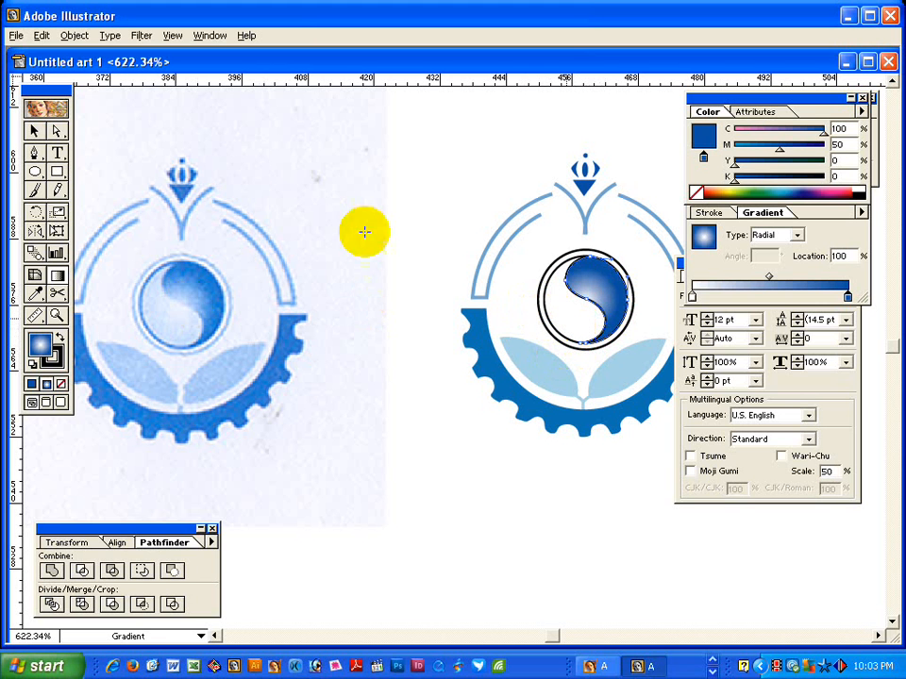
Copy the blue radial gradient from the right half onto the left half of the central circle with the Eyedropper.
left_click(56, 131)
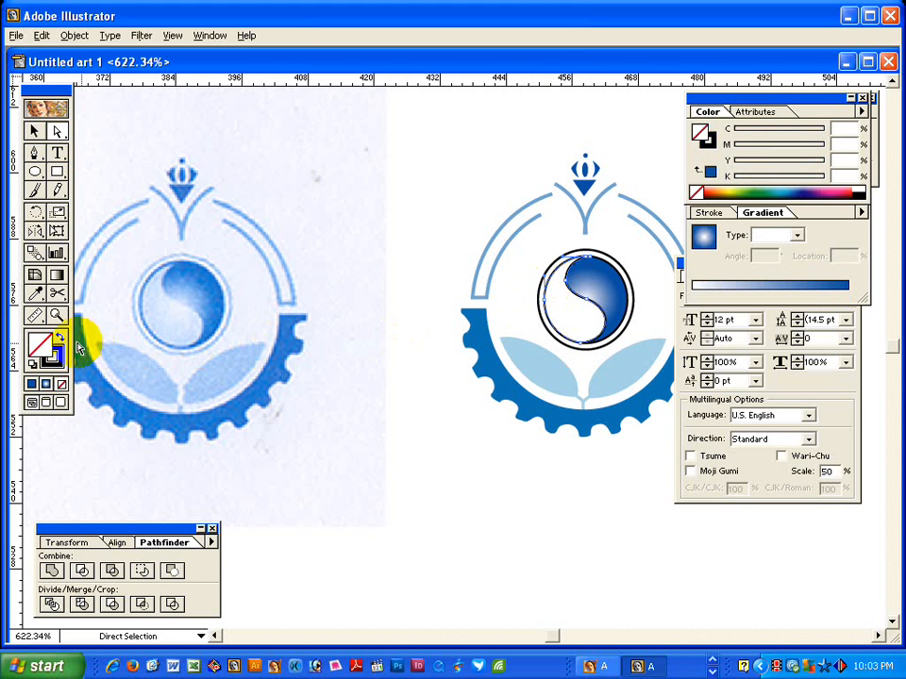
left_click(42, 346)
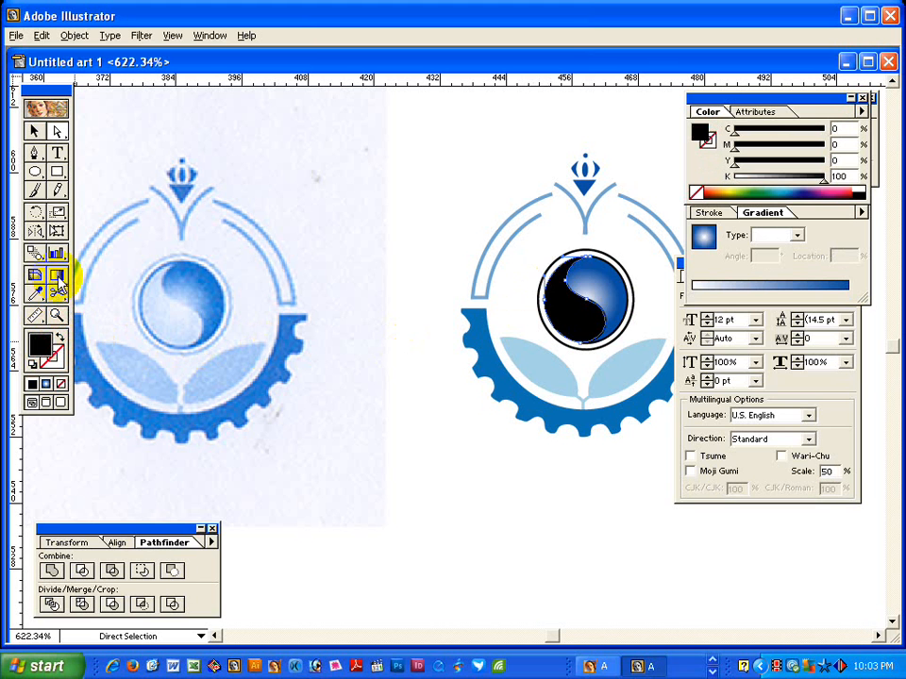
left_click(35, 294)
left_click(538, 255)
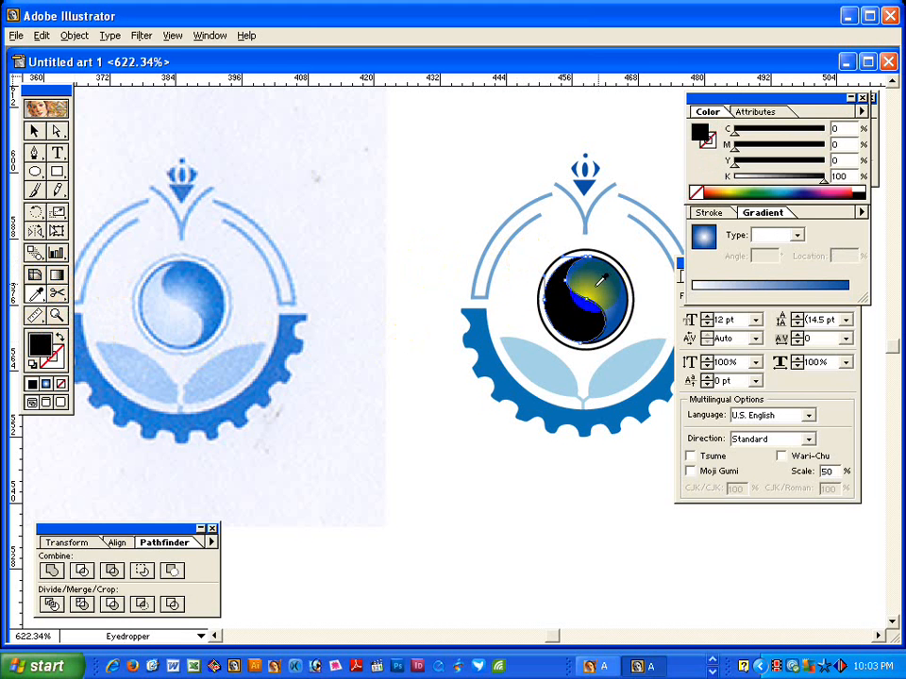
Remove the black stroke from the left half of the central circle.
left_click(57, 131)
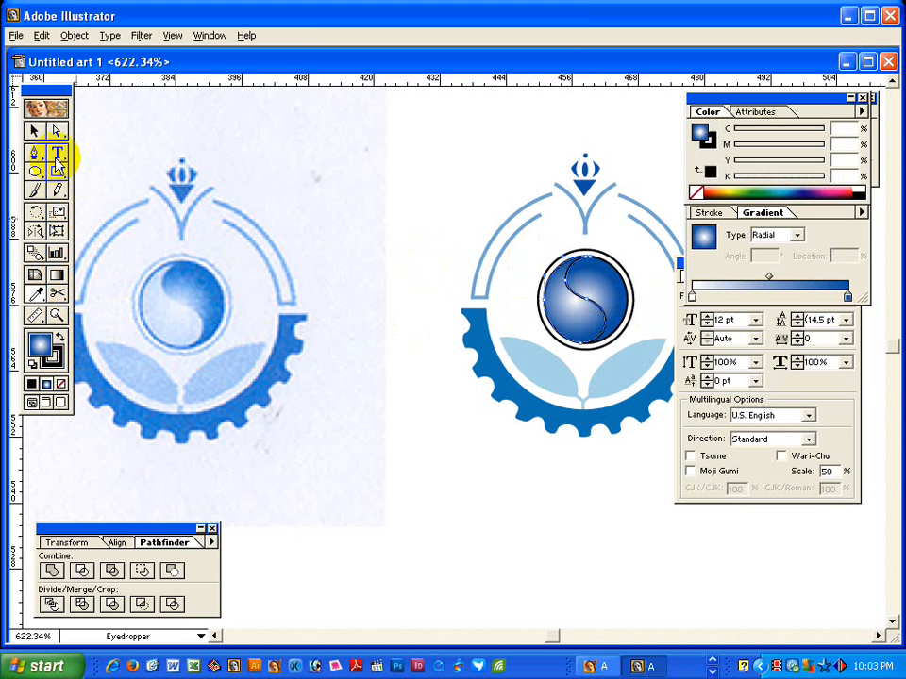
left_click(61, 360)
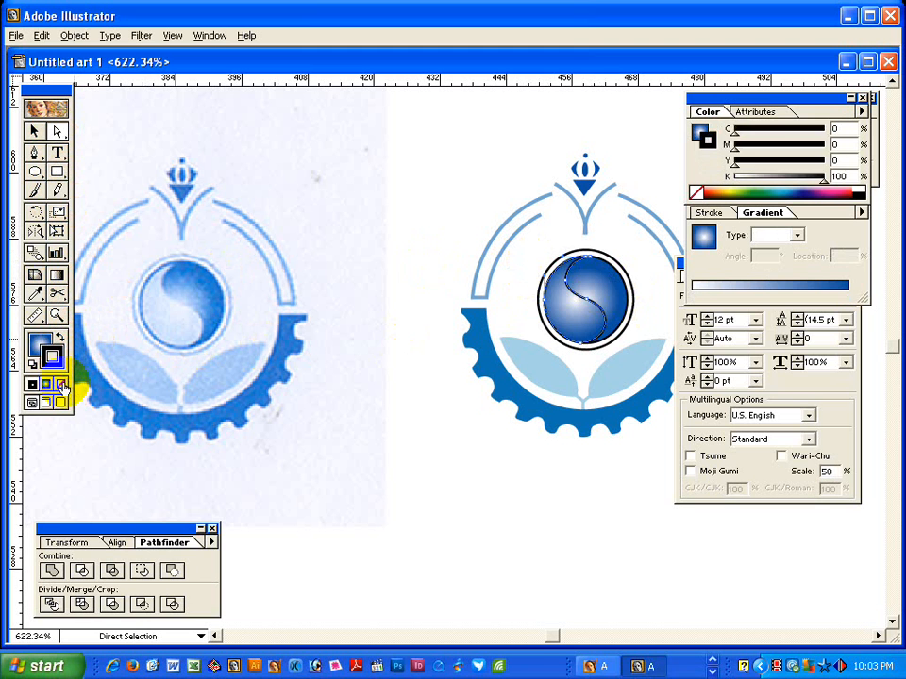
left_click(62, 385)
Lighten the outer stop of the left half's radial gradient to C 25, M 6, Y 0, K 0.
left_click(39, 345)
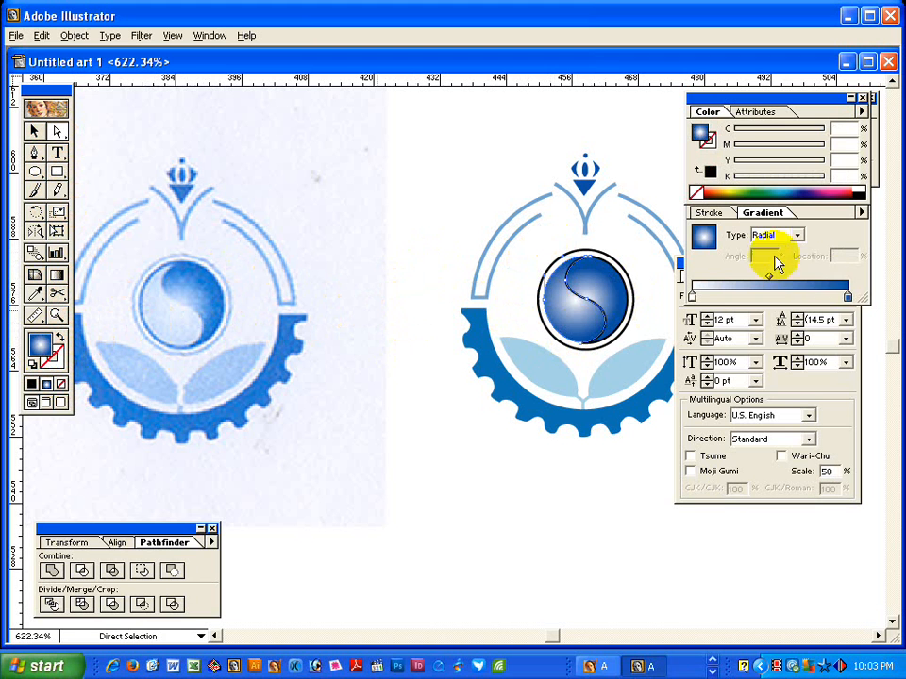
left_click(850, 300)
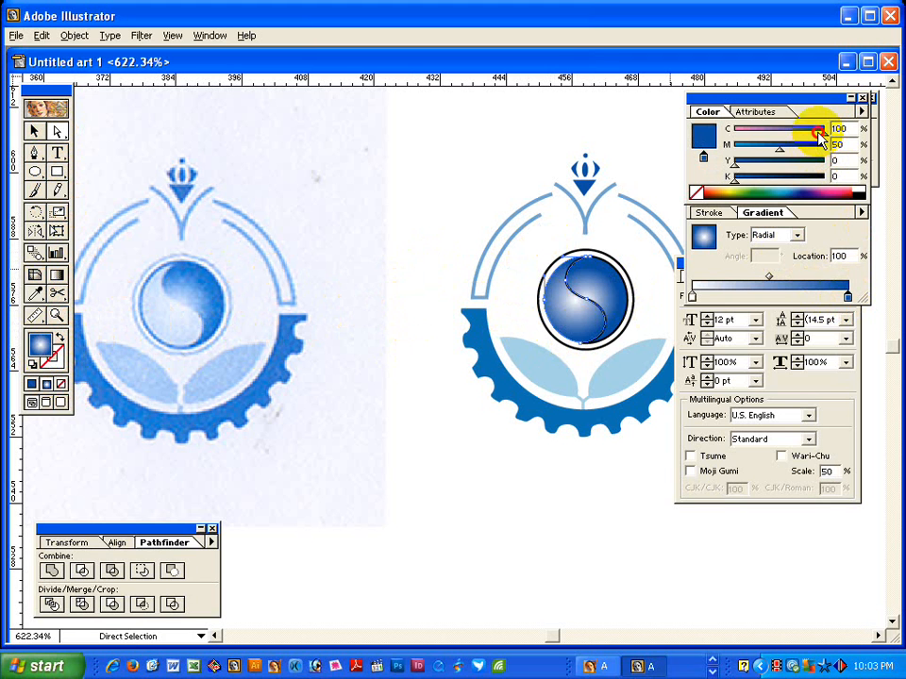
left_click_drag(819, 130, 751, 134)
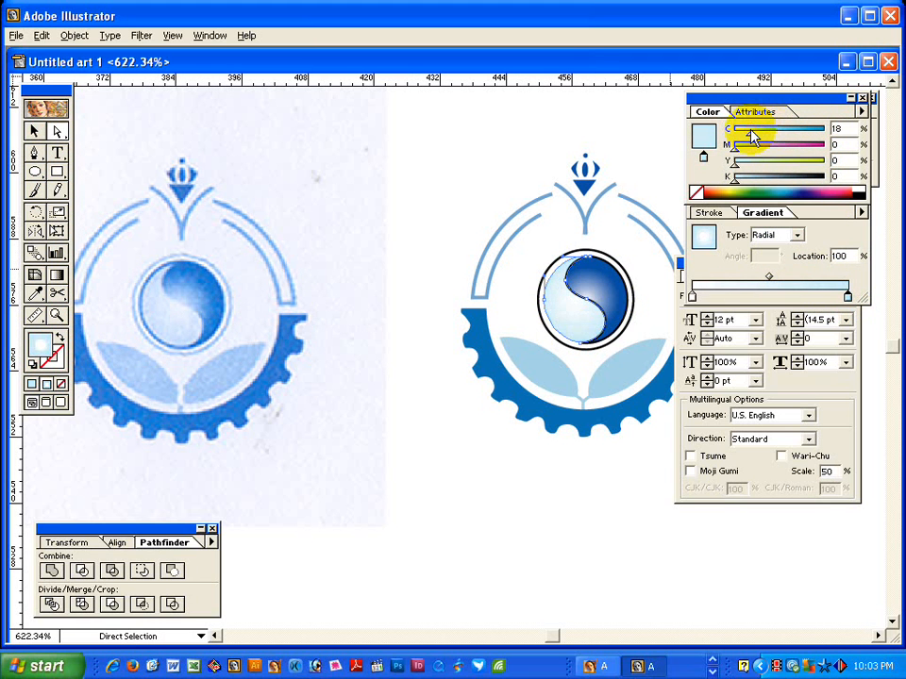
left_click_drag(755, 135, 742, 155)
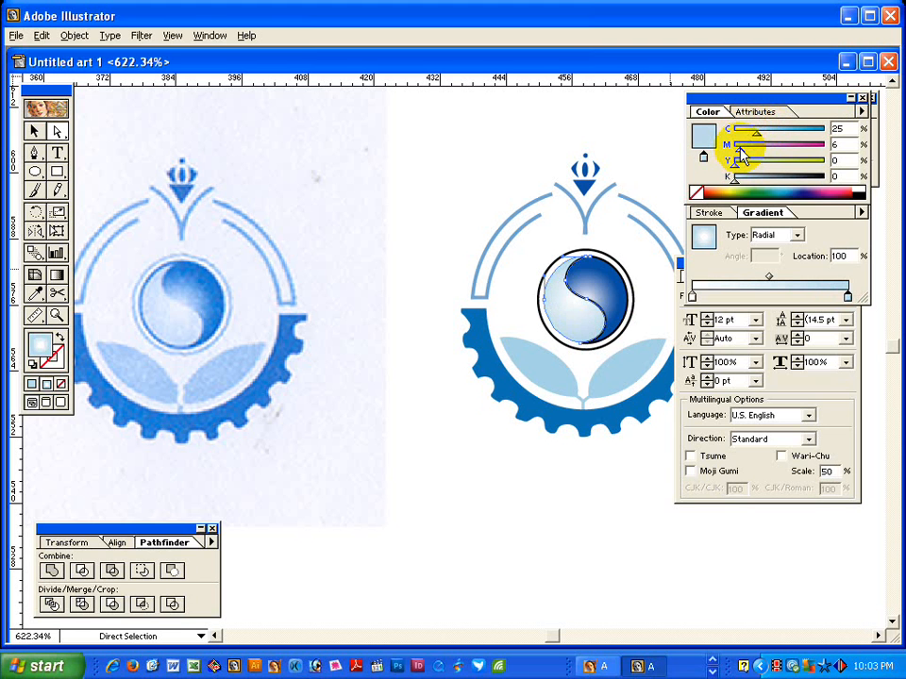
Remove the black stroke from the right half of the central circle.
left_click(593, 283)
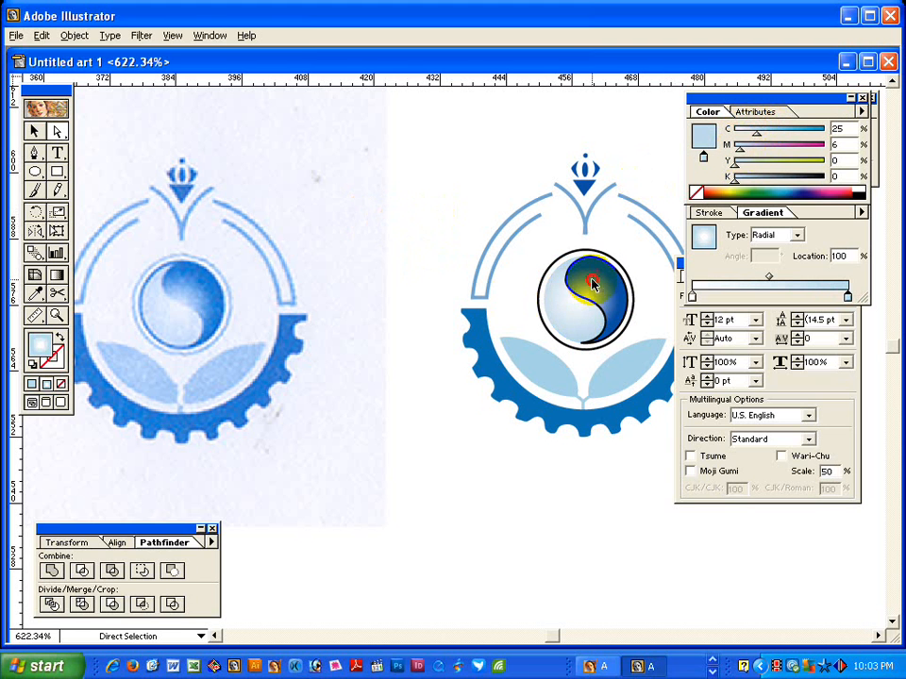
left_click(53, 358)
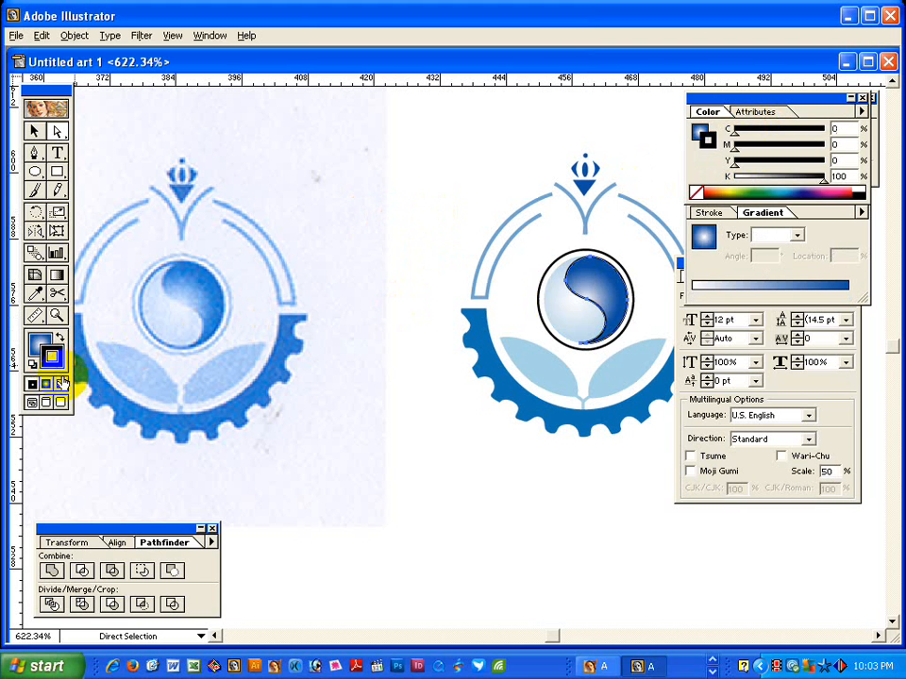
left_click(62, 384)
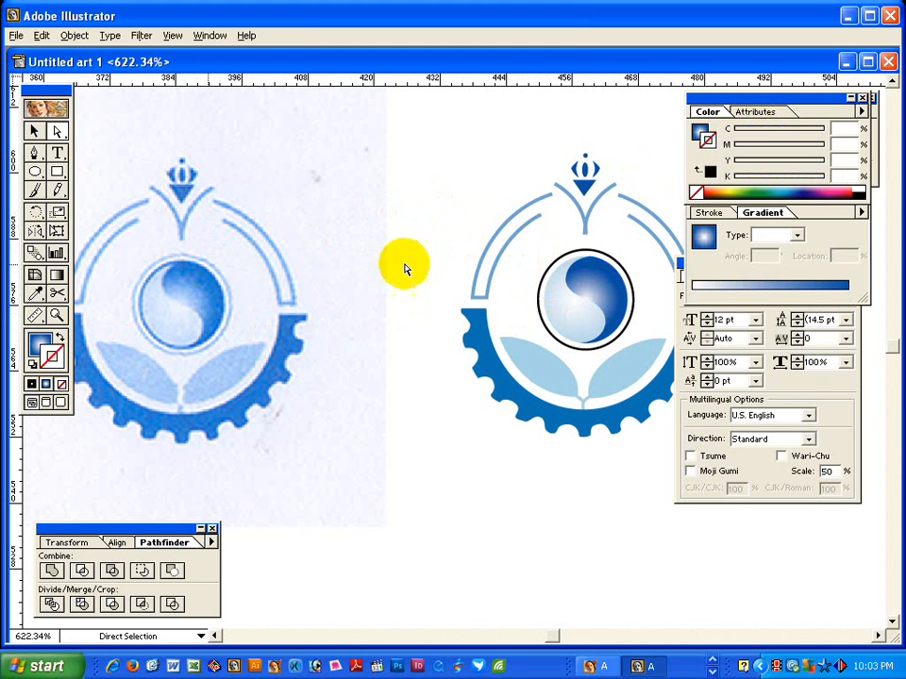
Recolour the stroke of the ring around the central circle to C 46, M 9, Y 0, K 0.
key("x")
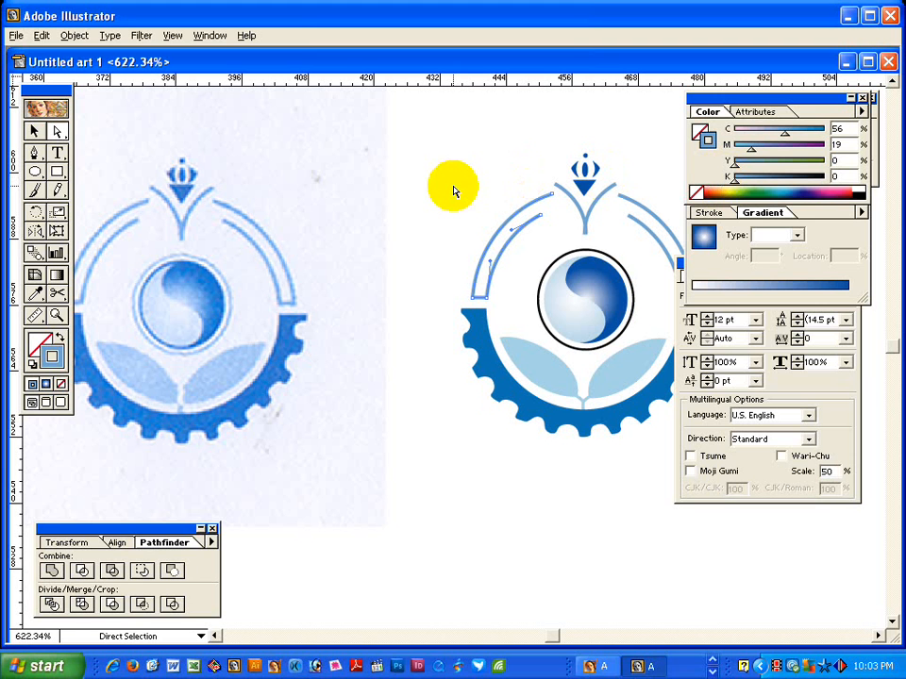
left_click(569, 261)
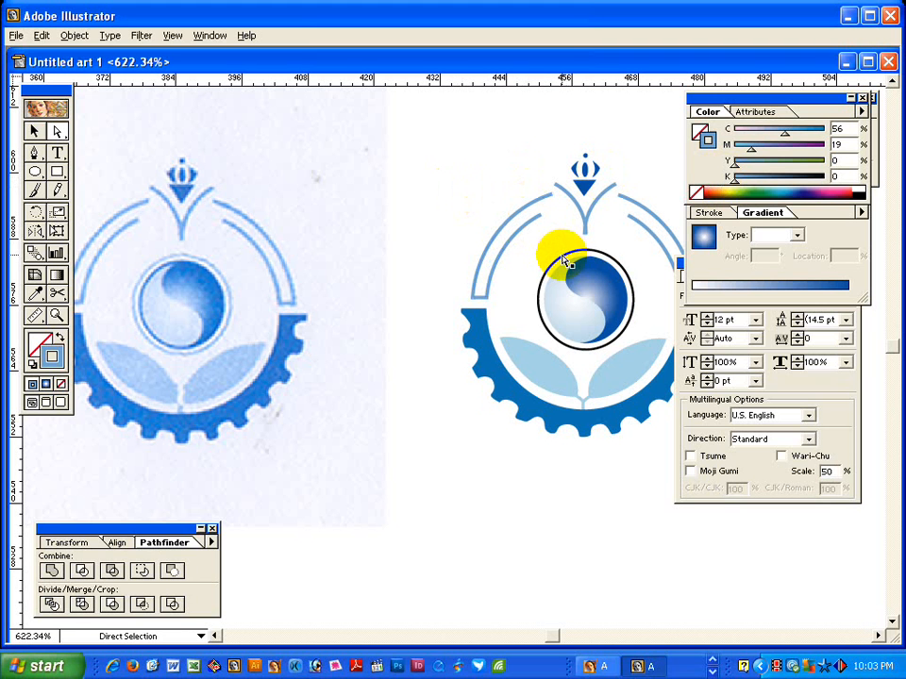
left_click(565, 261)
mouse_move(755, 137)
left_mouse_down()
mouse_move(773, 132)
mouse_move(737, 146)
mouse_move(756, 145)
left_mouse_up()
left_click_drag(791, 186, 621, 196)
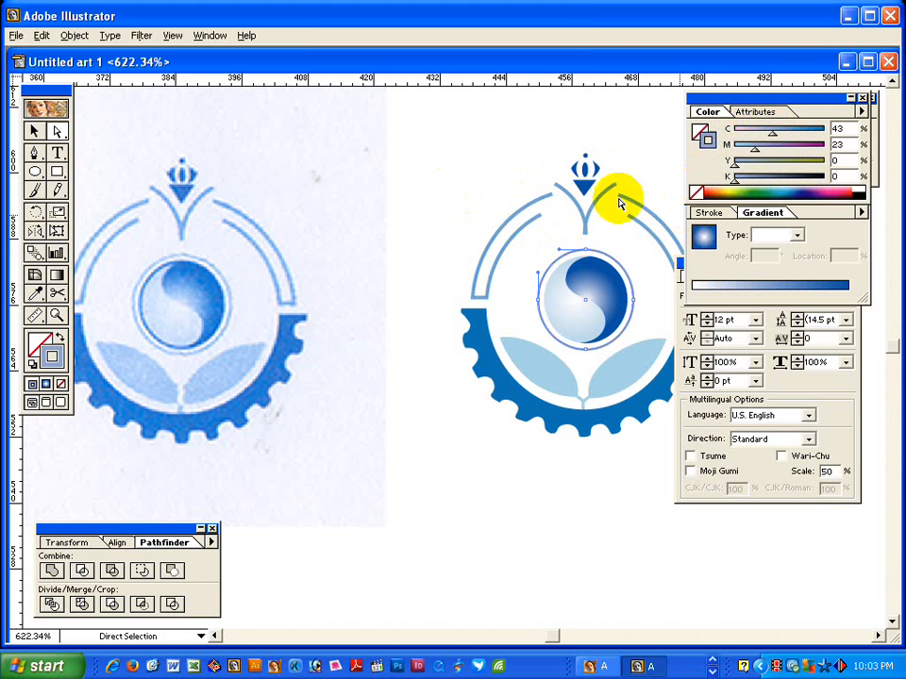
left_click(561, 264)
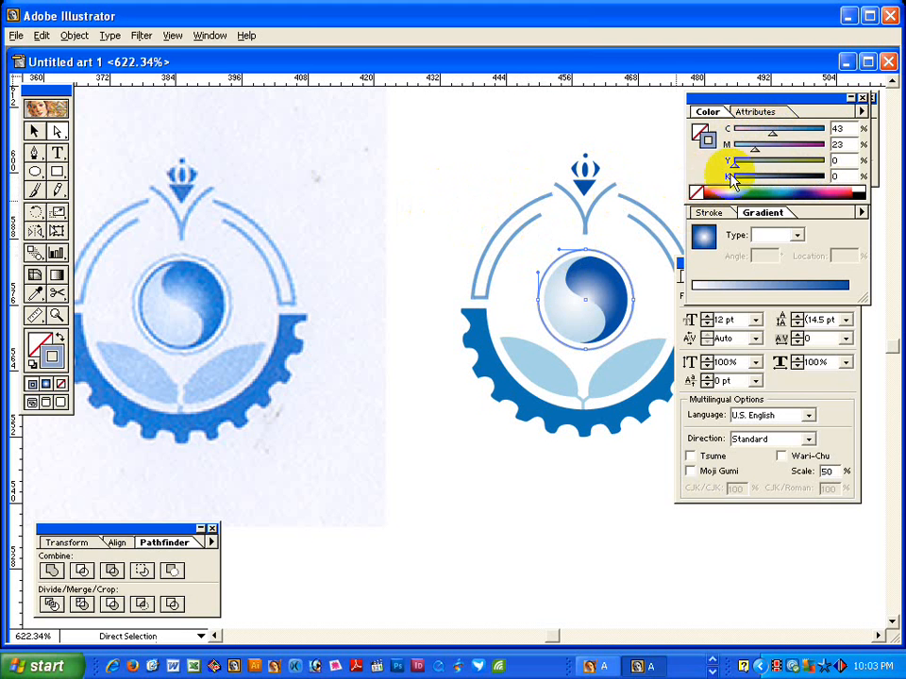
left_click_drag(754, 145, 741, 146)
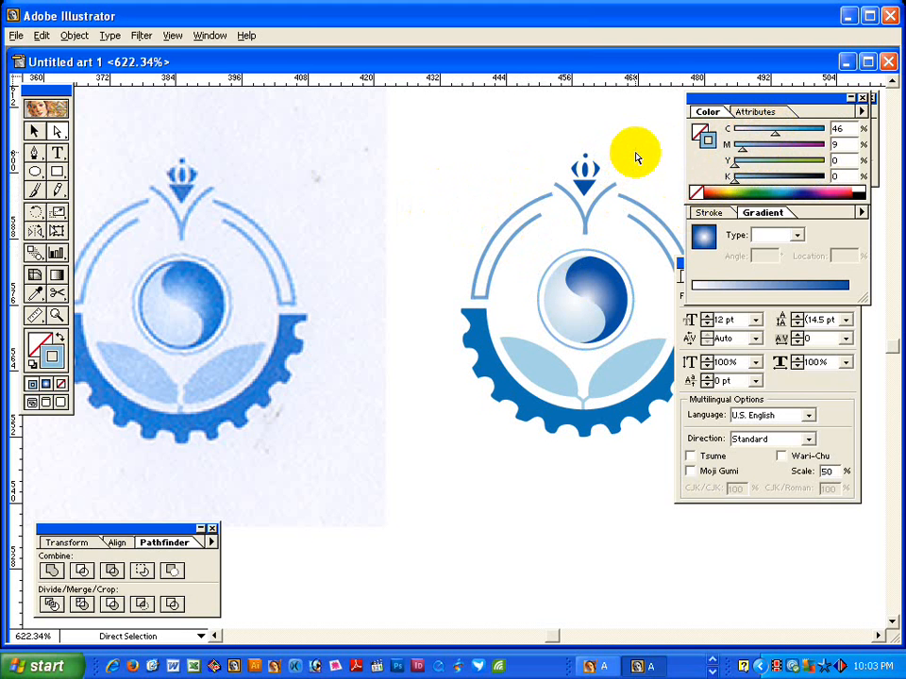
Unite an in-place copy of the central circle's two halves into one full circle and remove its fill.
left_click(34, 131)
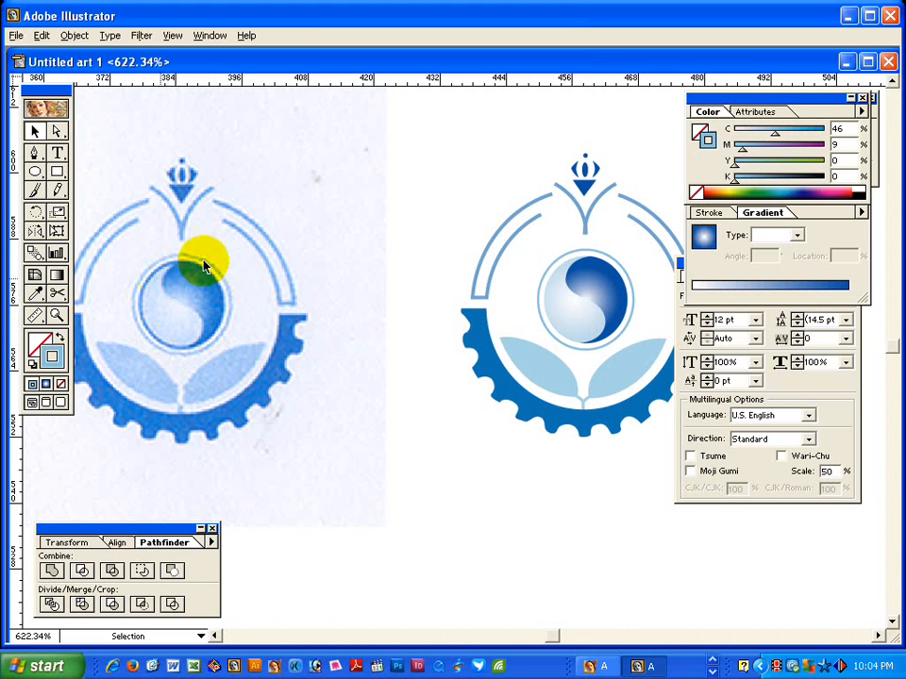
left_click(567, 290)
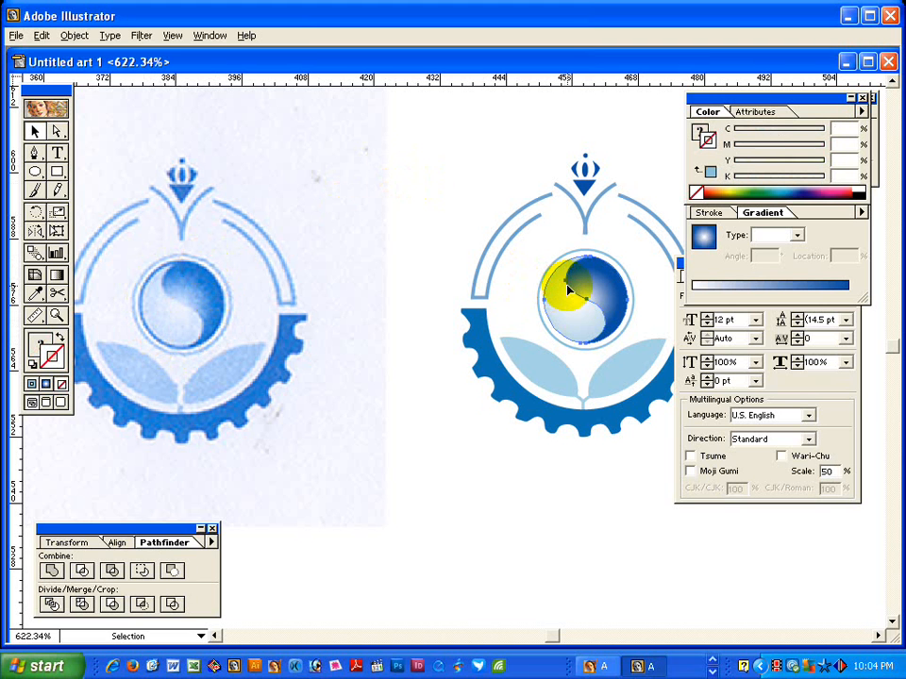
left_click(408, 228)
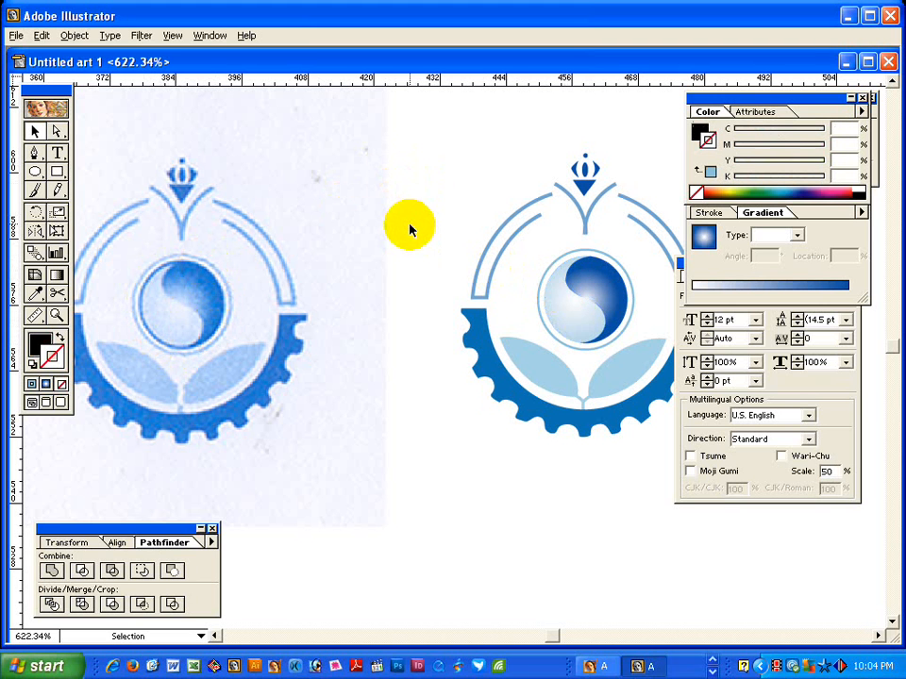
key("ctrl+z")
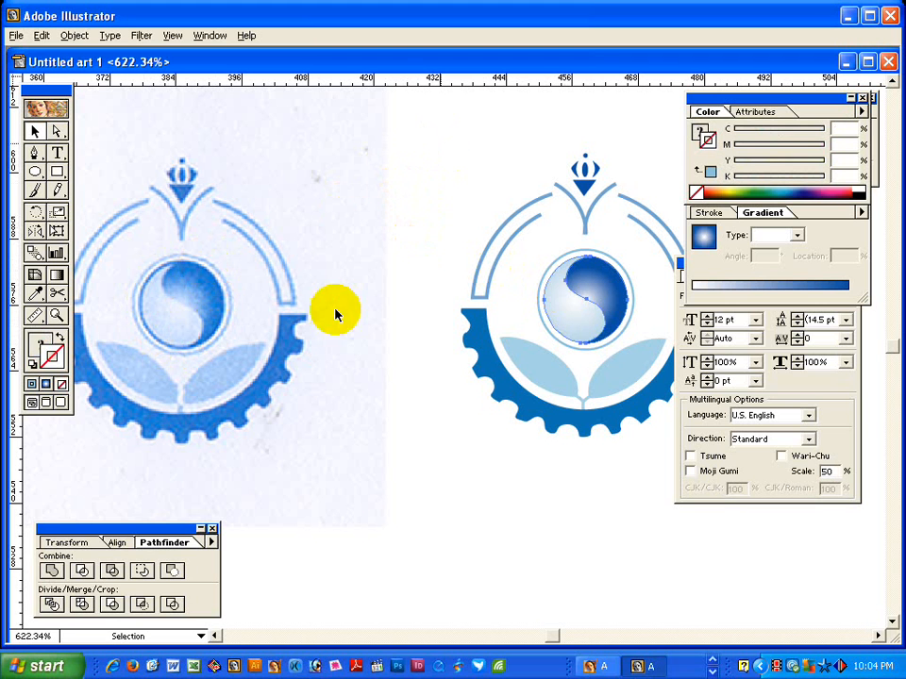
left_click(52, 571)
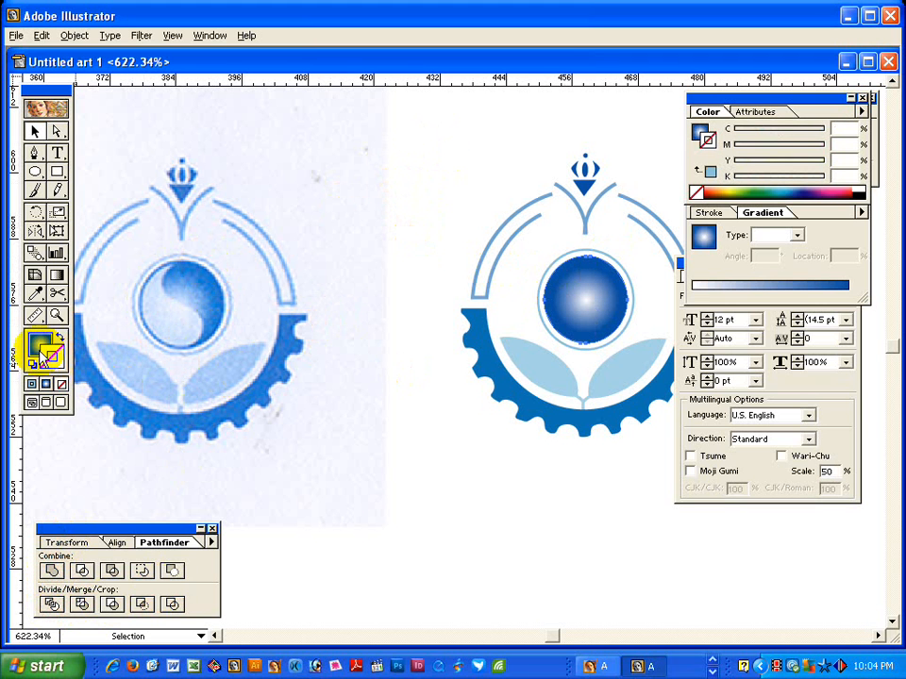
left_click(41, 351)
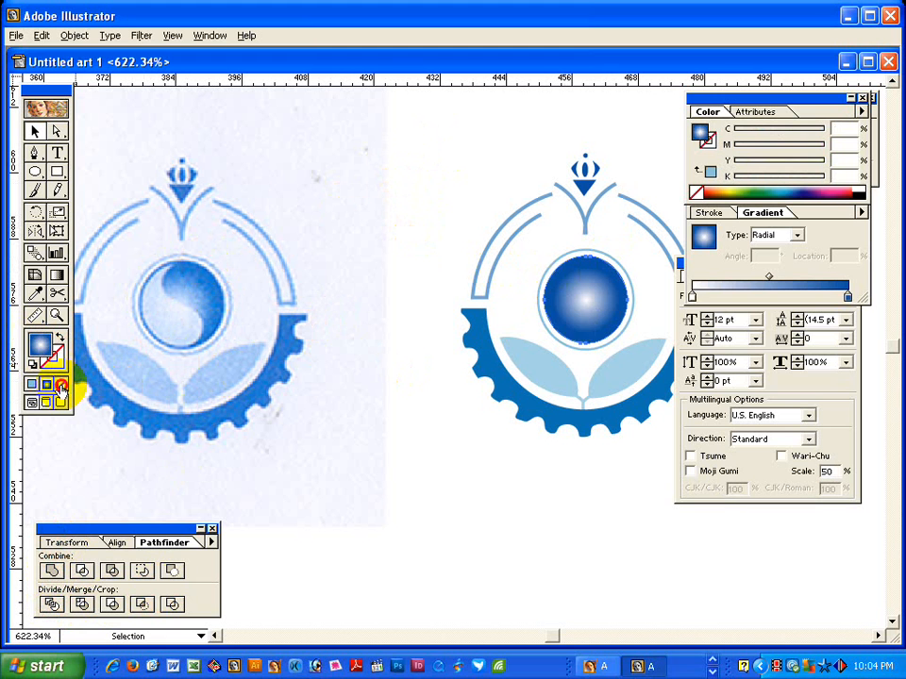
left_click(60, 385)
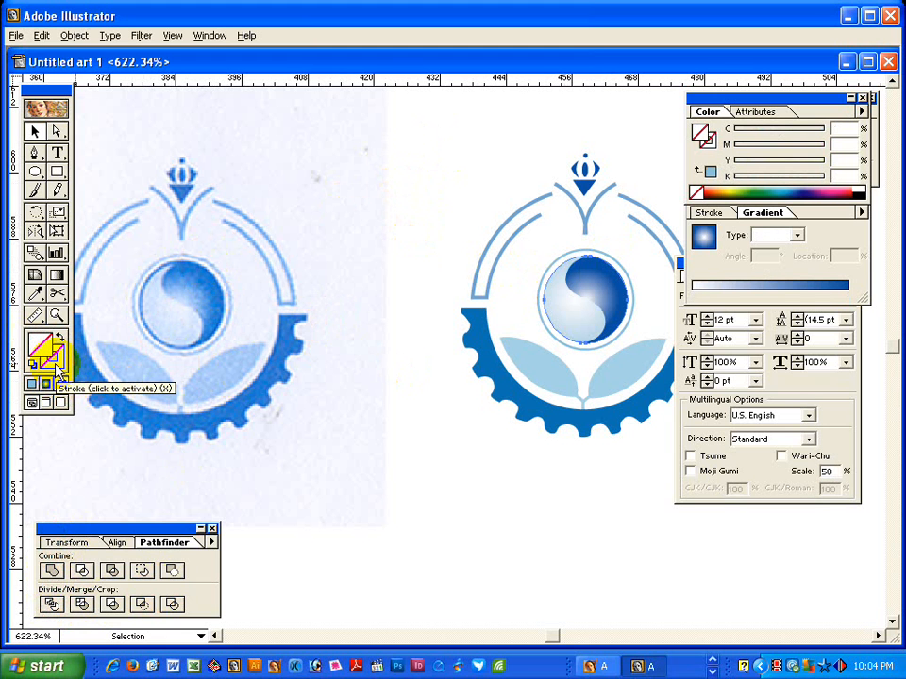
Give the united circle around the two gradient halves a stroke of C 100, M 50, Y 0, K 0.
left_click(58, 368)
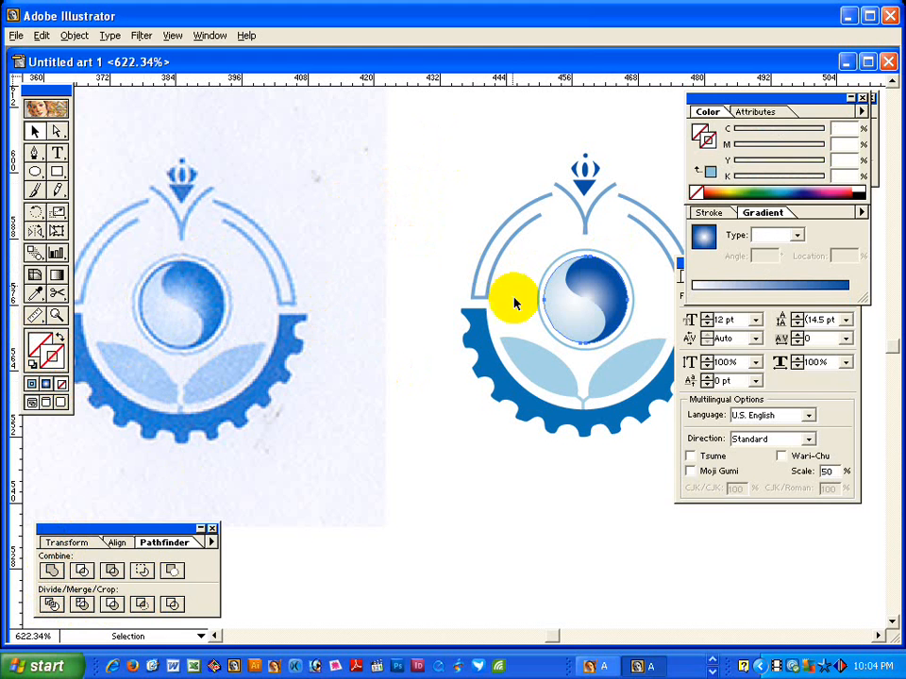
left_click(709, 176)
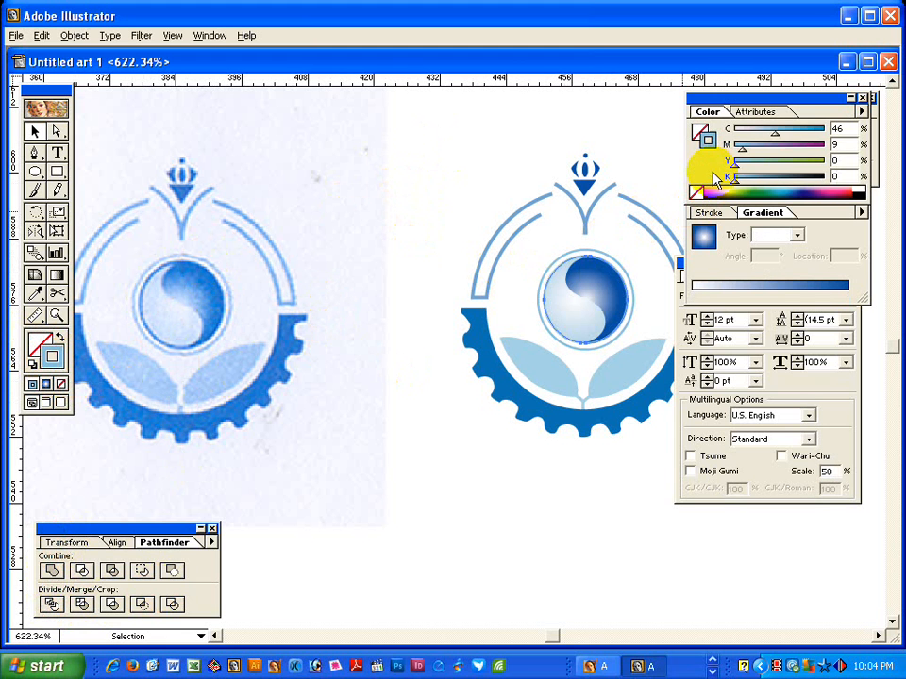
left_click(801, 129)
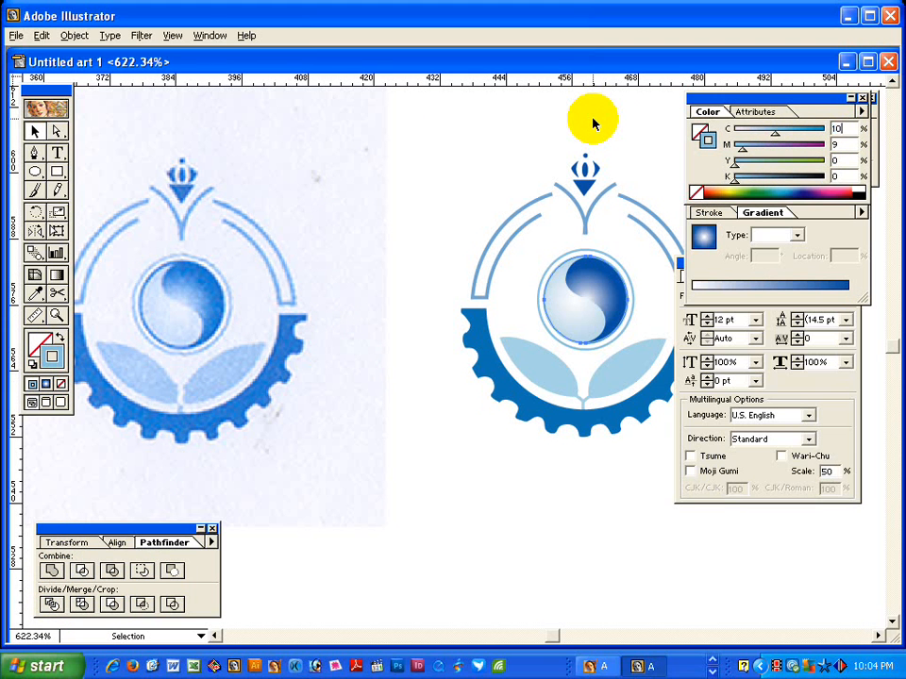
type("100")
key("Tab")
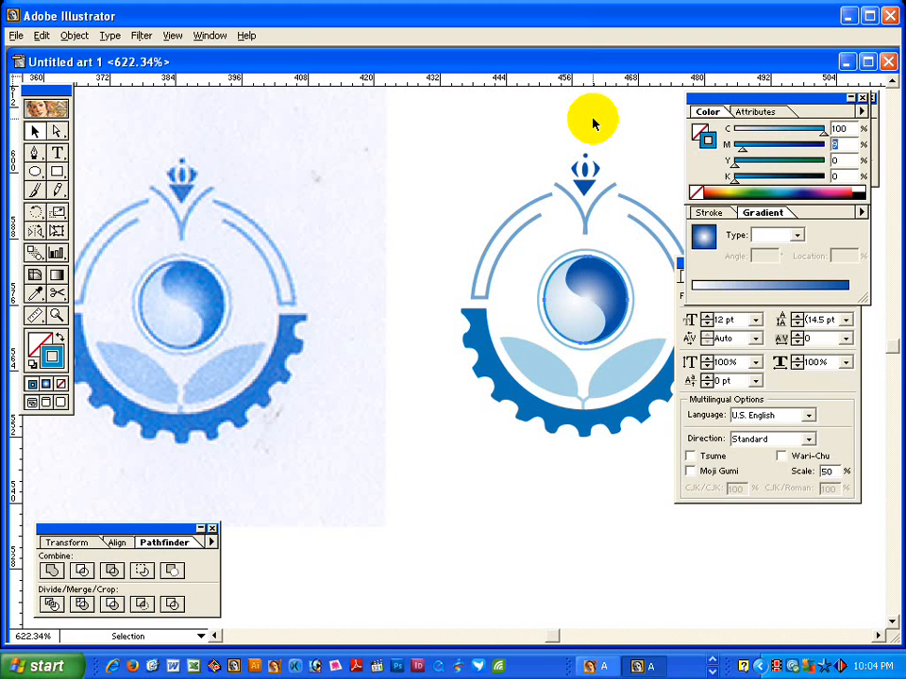
key("Return")
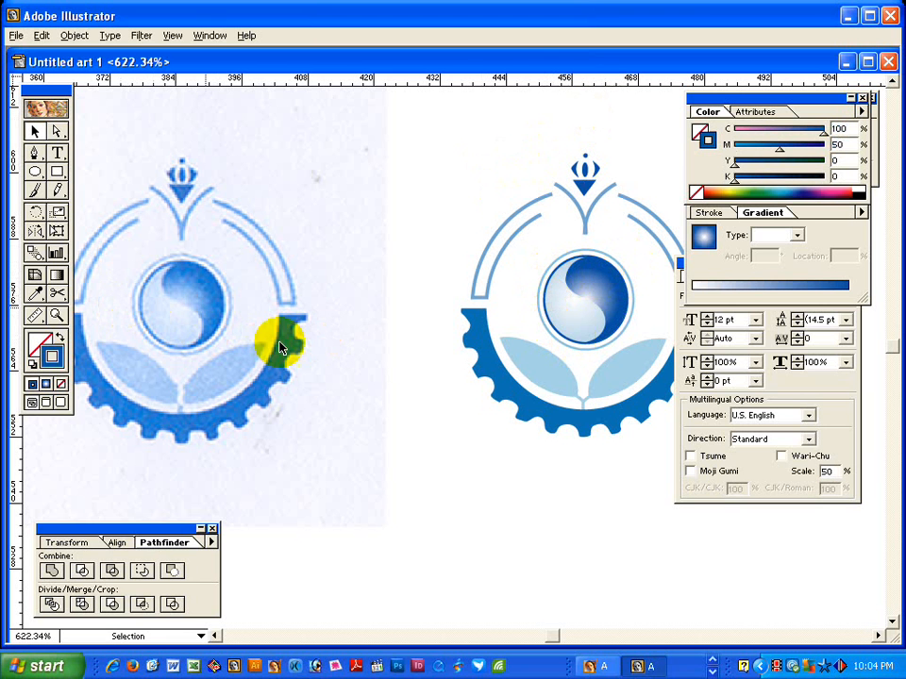
left_click(480, 341, "ctrl+alt")
left_click_drag(389, 274, 346, 266)
left_click_drag(369, 141, 651, 502)
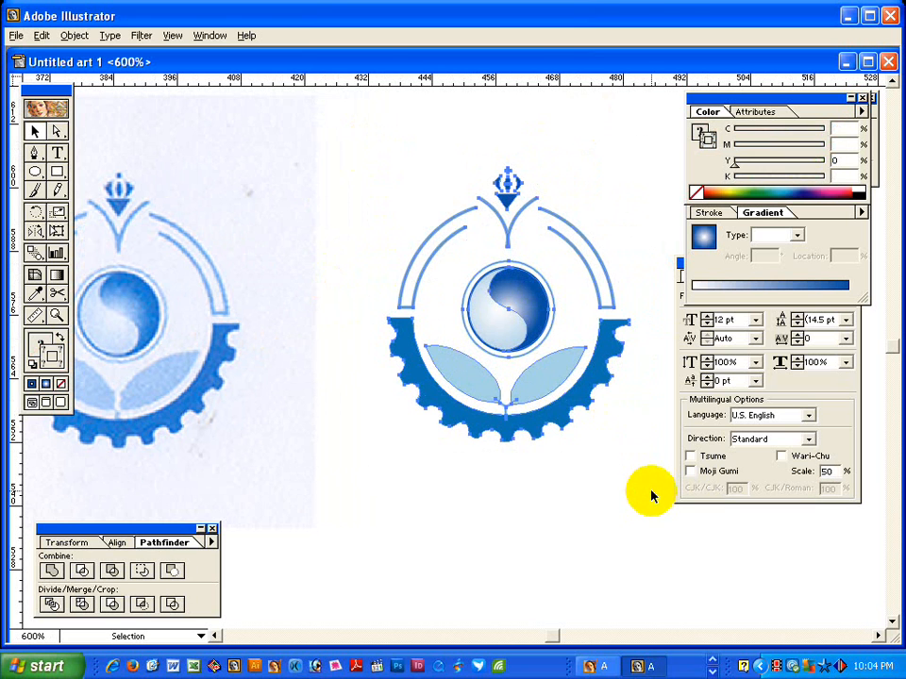
left_click(626, 497)
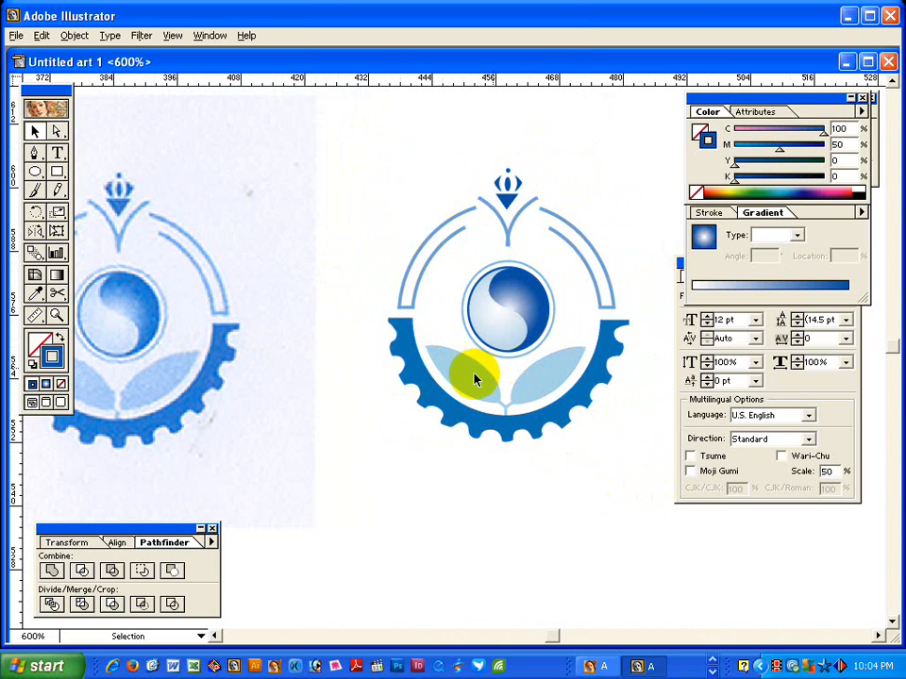
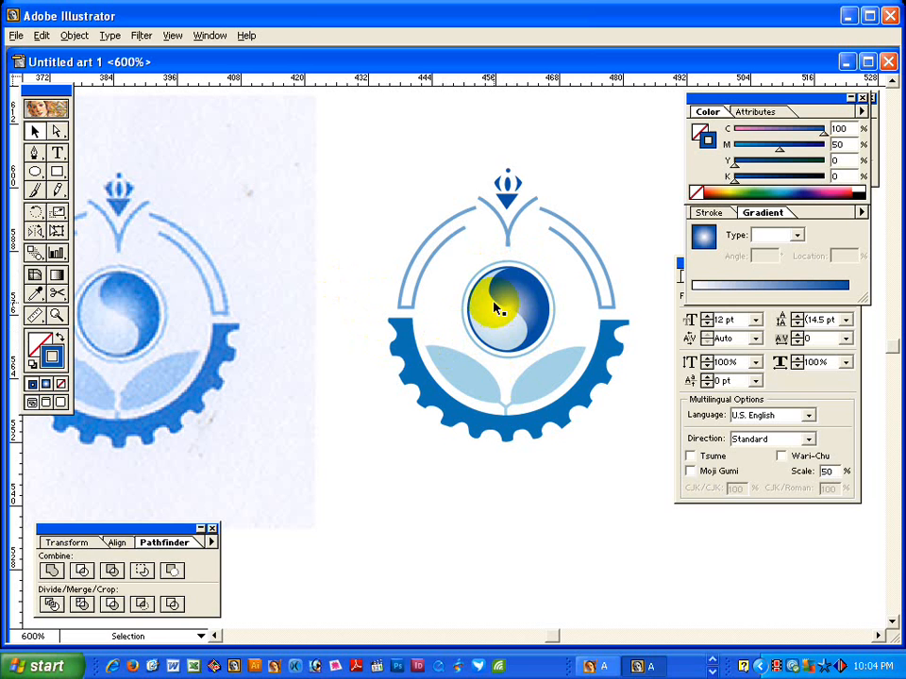
Move the whole coloured vector emblem up into the row of logos, beside the pink and blue round logo.
key("z")
left_click(553, 380, "alt")
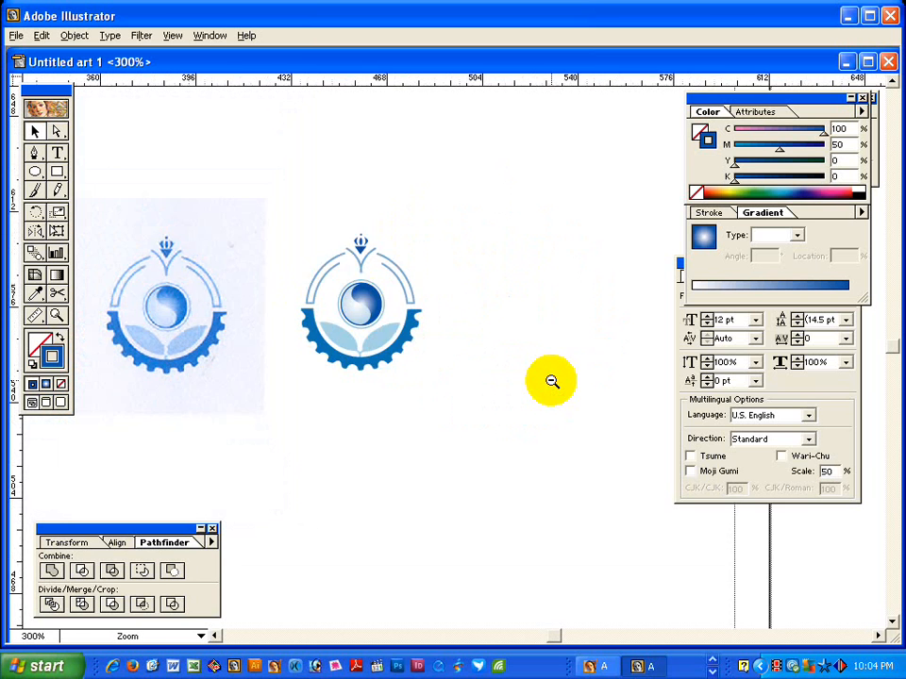
left_click(386, 429, "alt")
left_click_drag(285, 319, 396, 376)
key("v")
left_click_drag(340, 307, 454, 434)
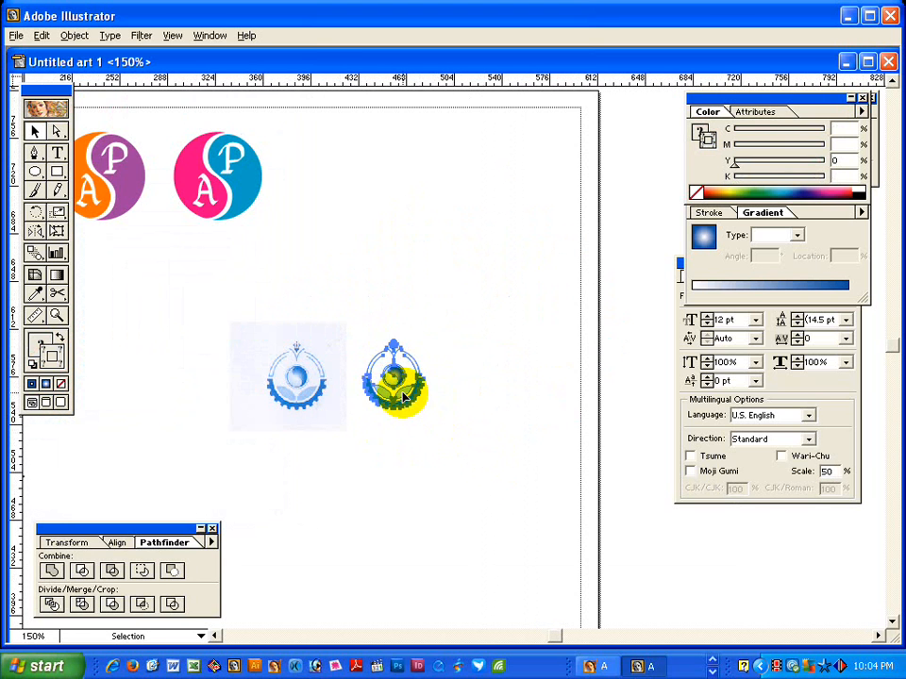
left_click_drag(396, 374, 330, 194)
Delete the scanned reference image of the emblem from the page.
left_click(301, 380)
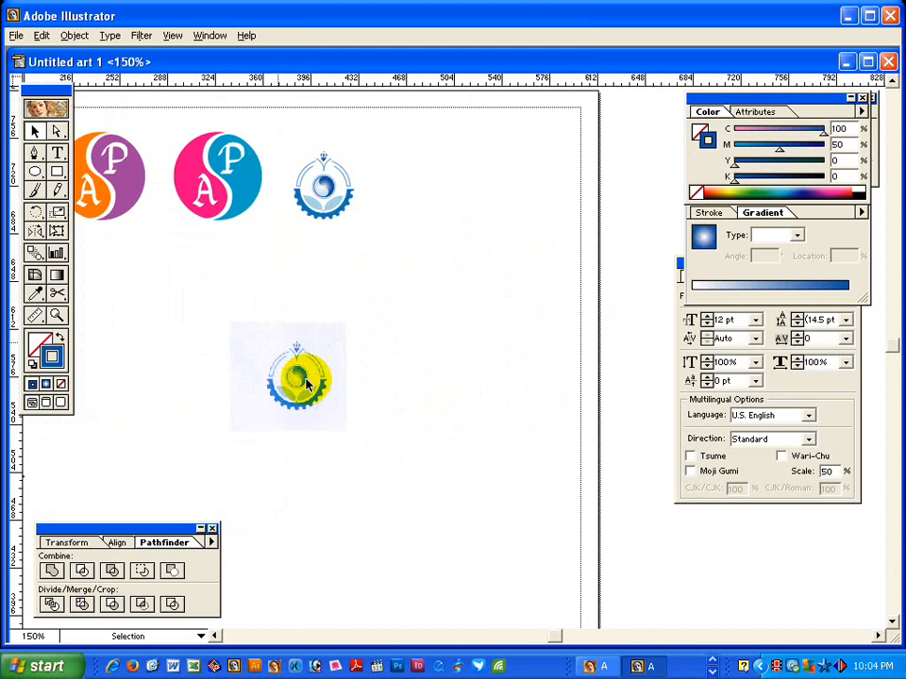
left_click(310, 387)
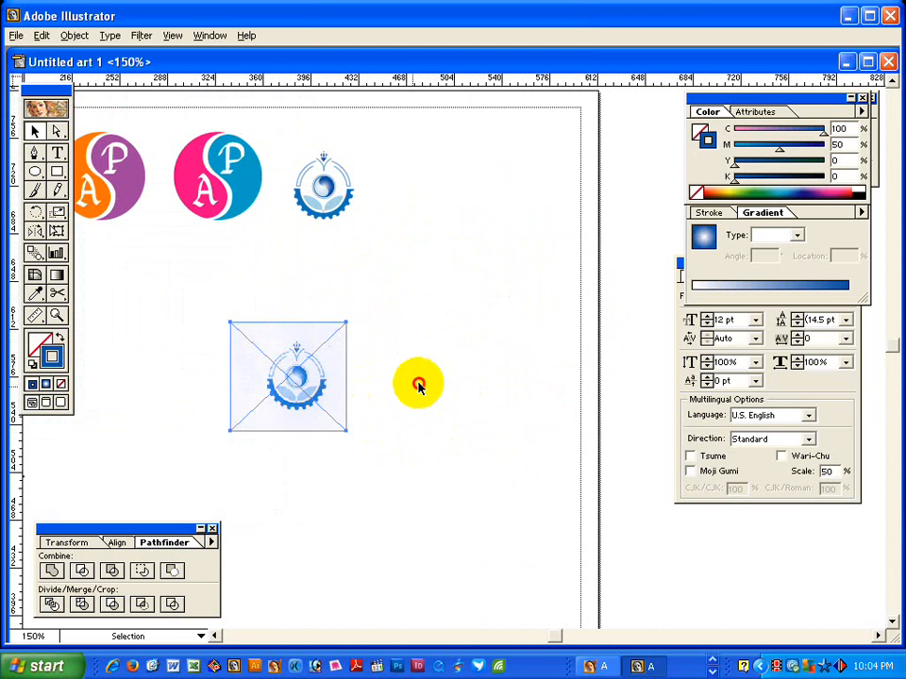
key("Delete")
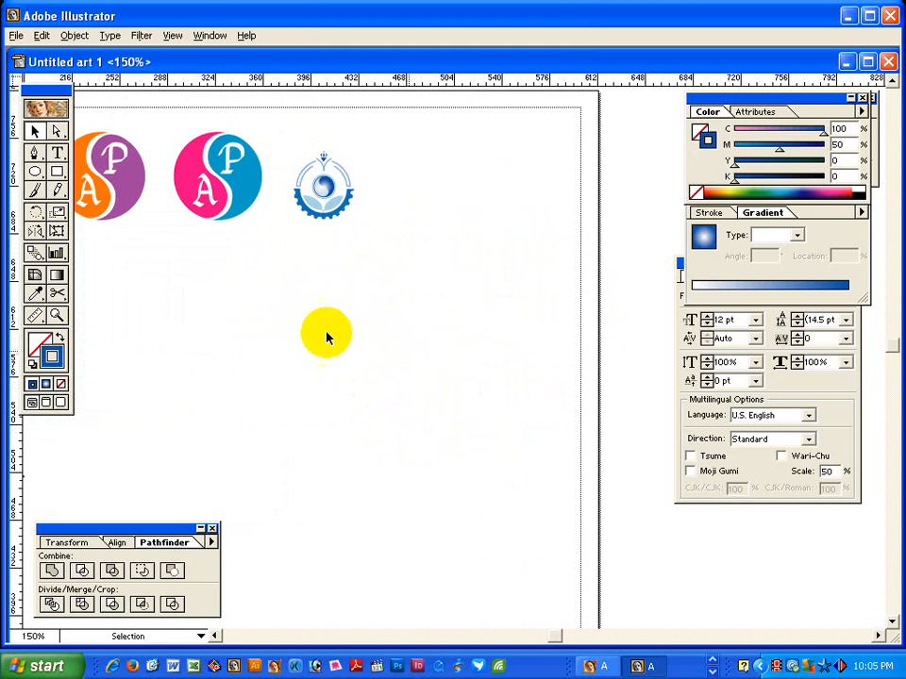
Start saving the document in Illustrator format with the file name Logo Path.
key("h")
left_click_drag(127, 320, 318, 318)
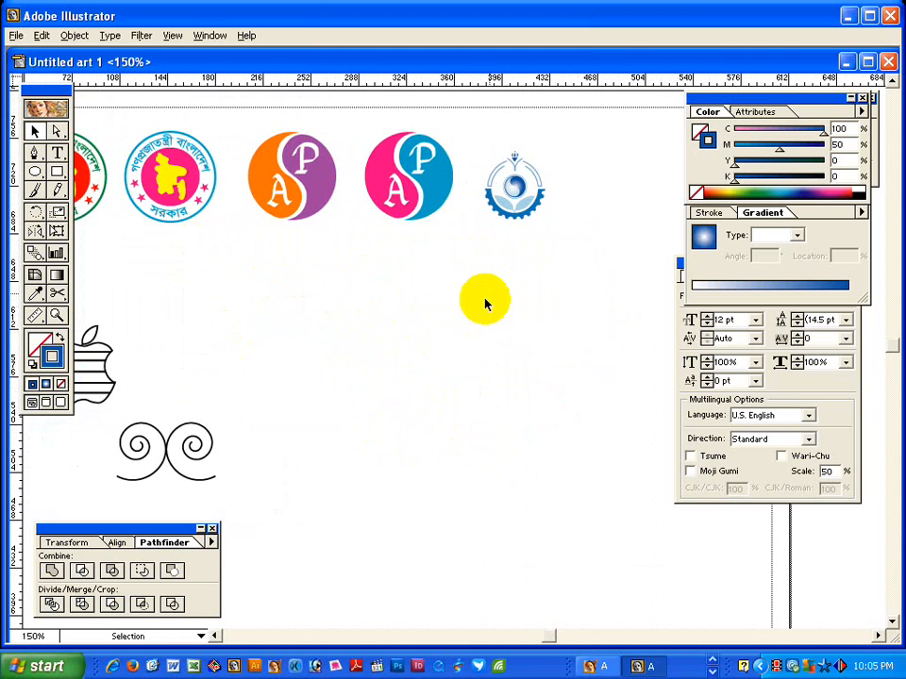
key("ctrl+s")
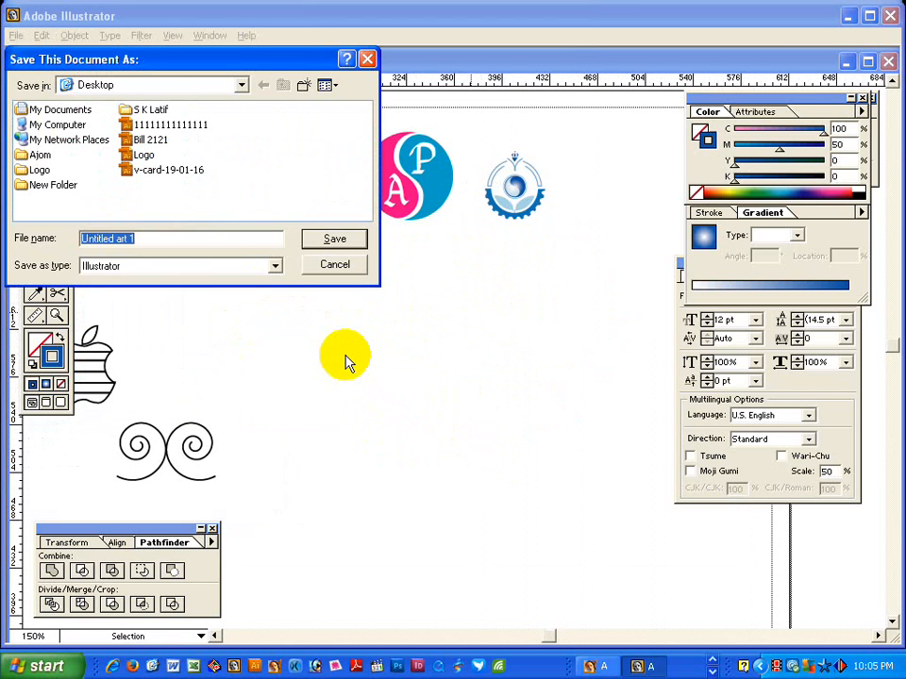
type("ah")
key("BackSpace")
key("BackSpace")
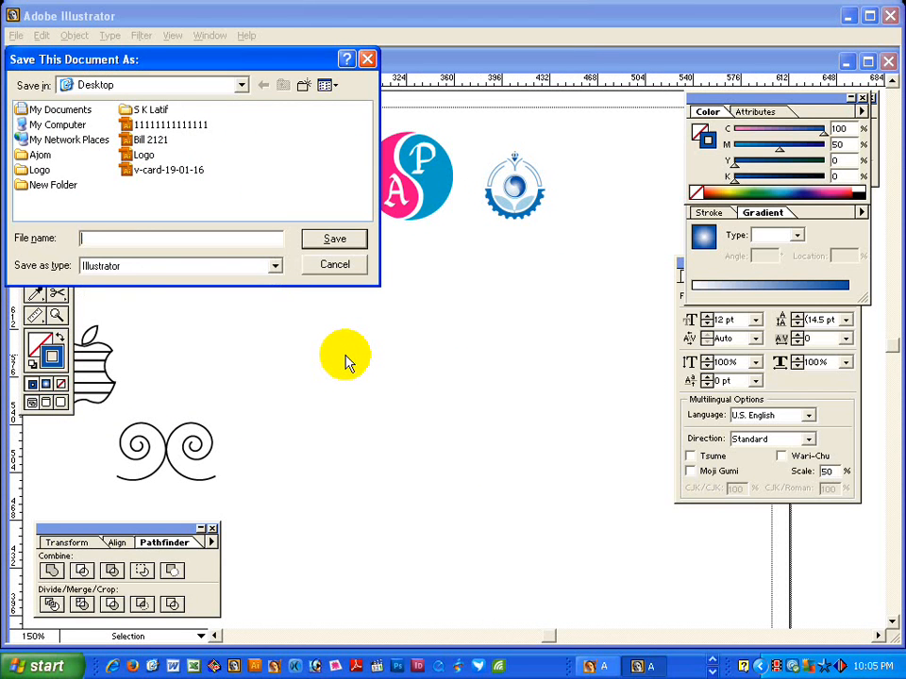
type("Lo")
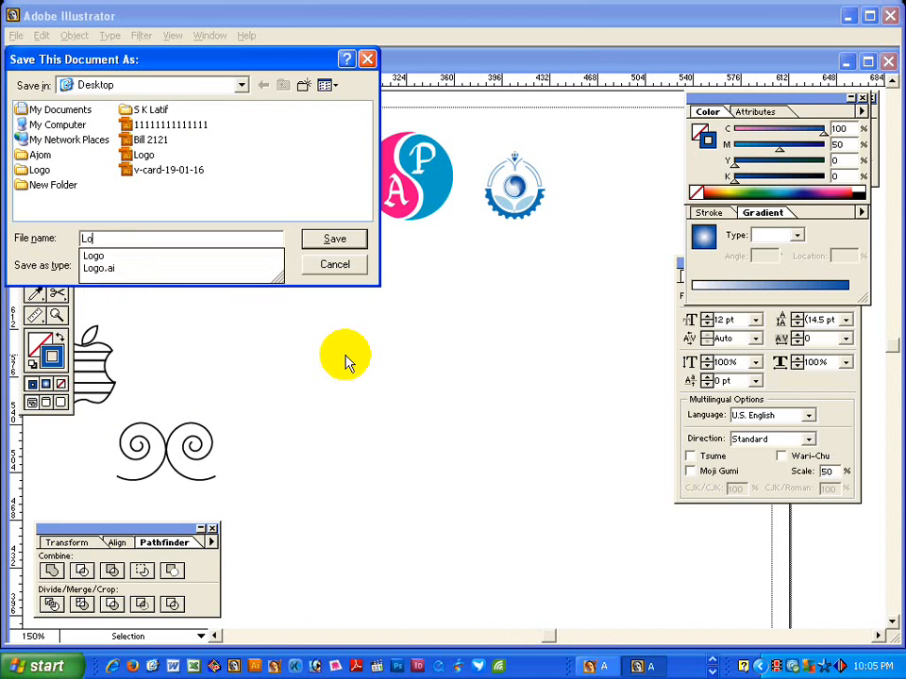
type("go Path")
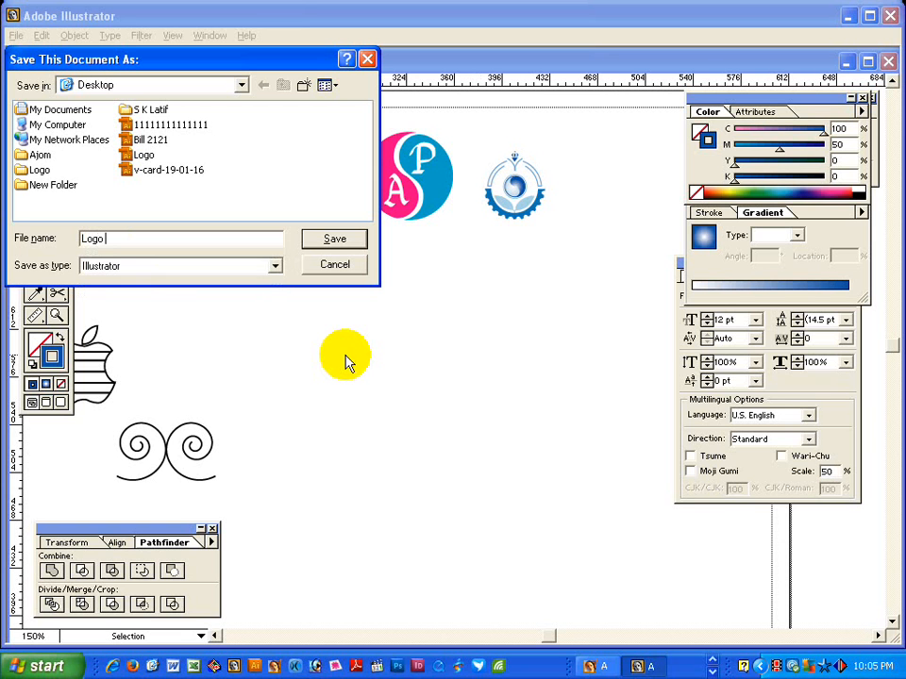
Choose the student's own folder inside Student File 2016 on drive F: as the save location.
left_click(241, 85)
left_click(175, 206)
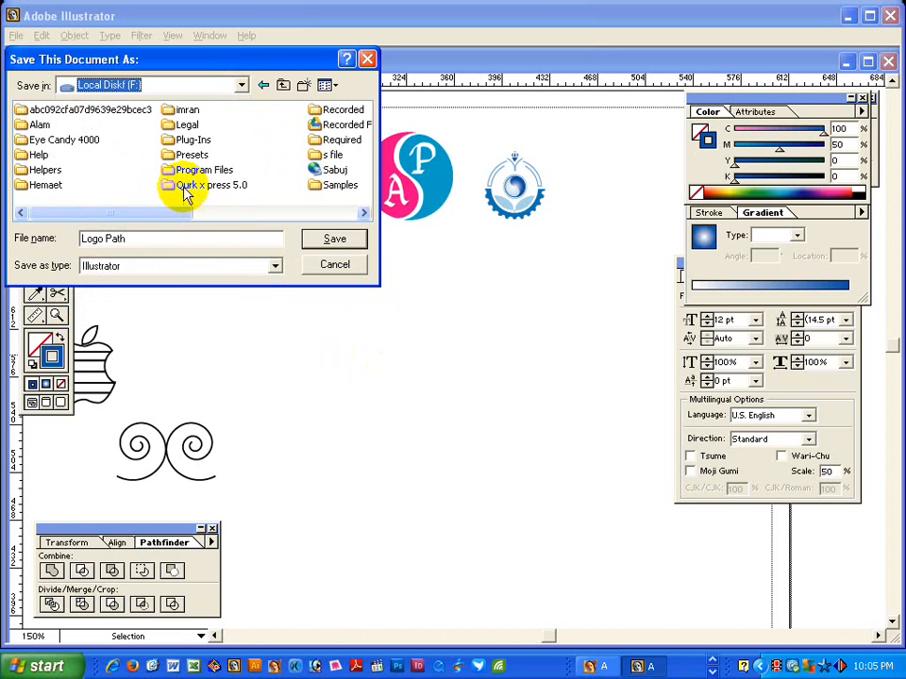
left_click(364, 213)
left_click(344, 140)
left_click(335, 239)
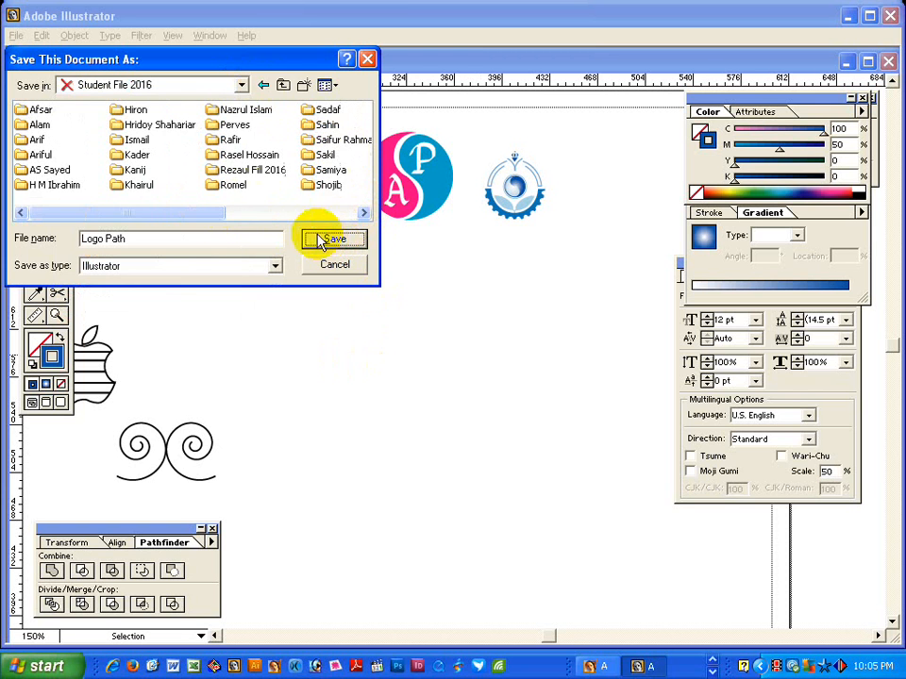
left_click(364, 216)
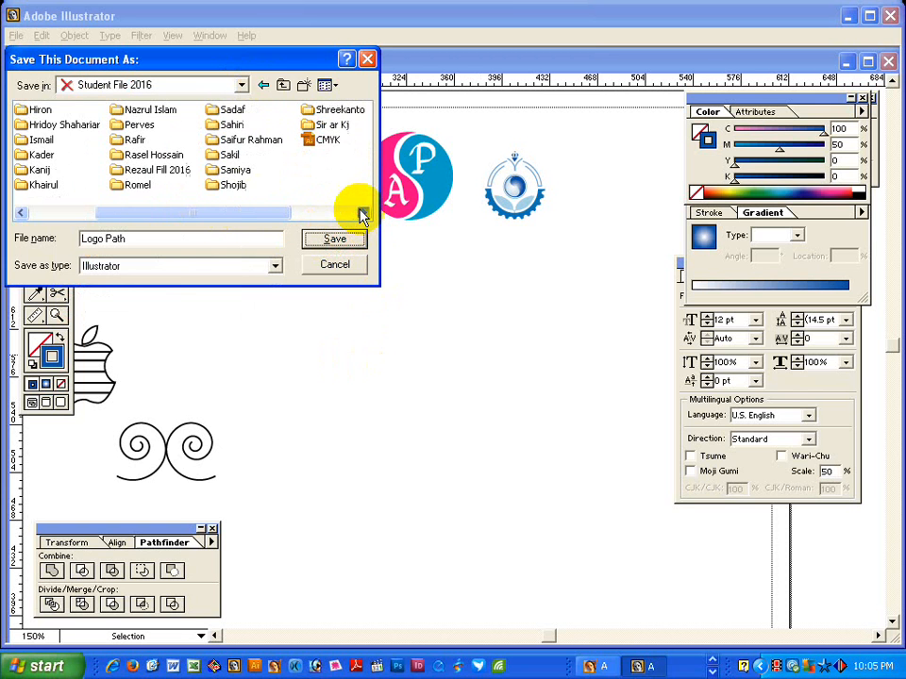
left_click(332, 111)
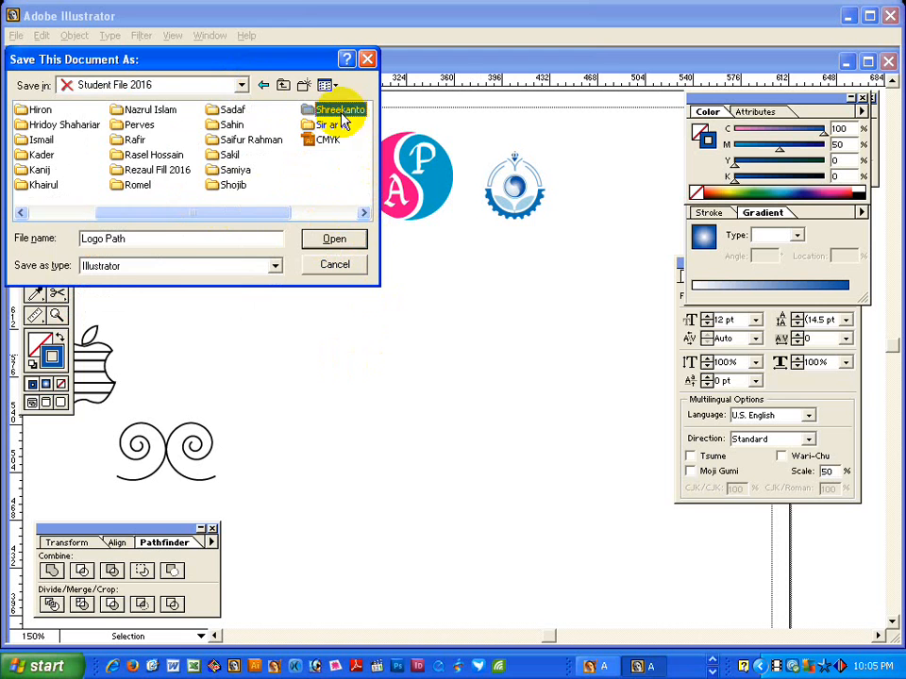
left_click(340, 240)
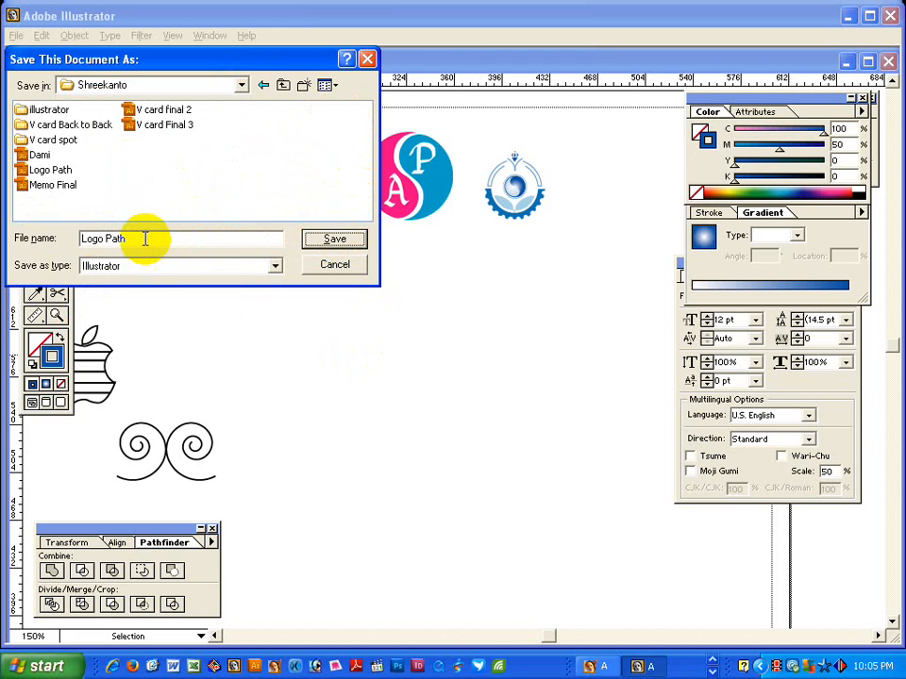
Extend the file name to Logo Path-2.ai and save the document with the format options offered.
type("-2.ai")
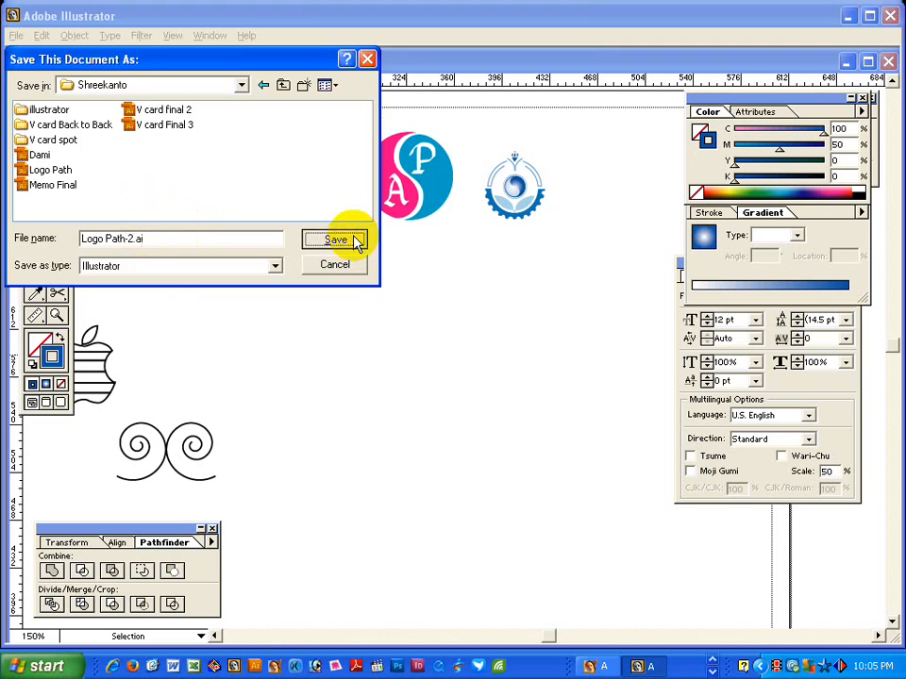
left_click(355, 241)
left_click(435, 364)
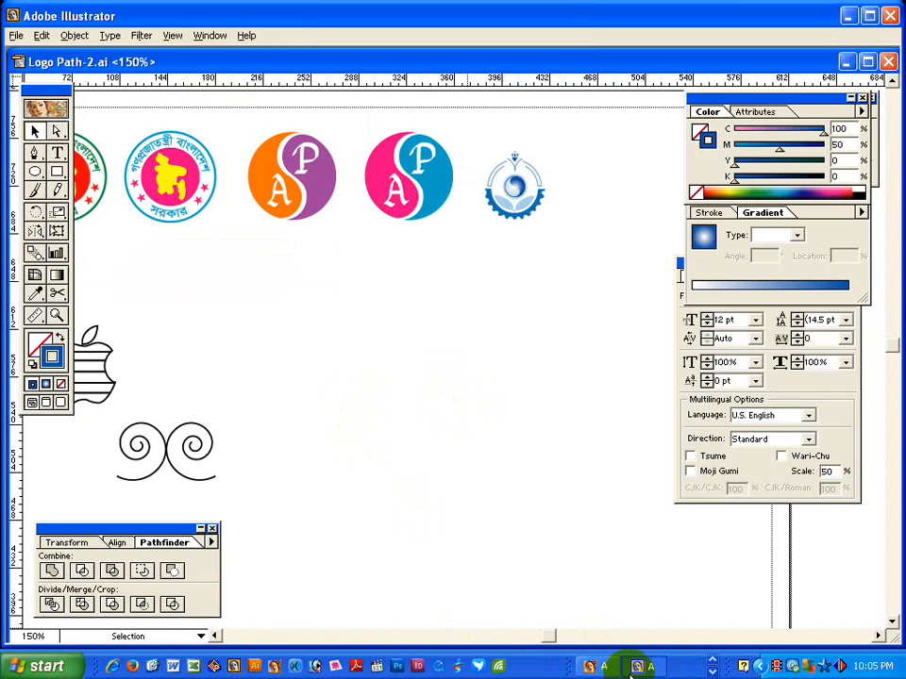
Switch to Photoshop and go through the open scans 234.psd and Memo Scan.psd to view the emblem in Logo Scan.psd.
left_click(333, 662)
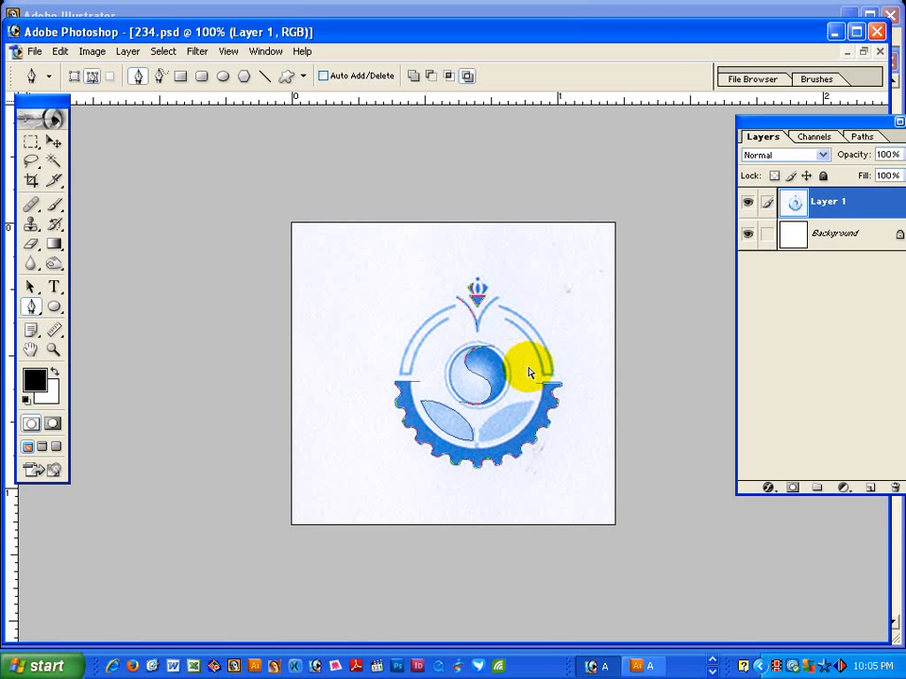
key("ctrl+Tab")
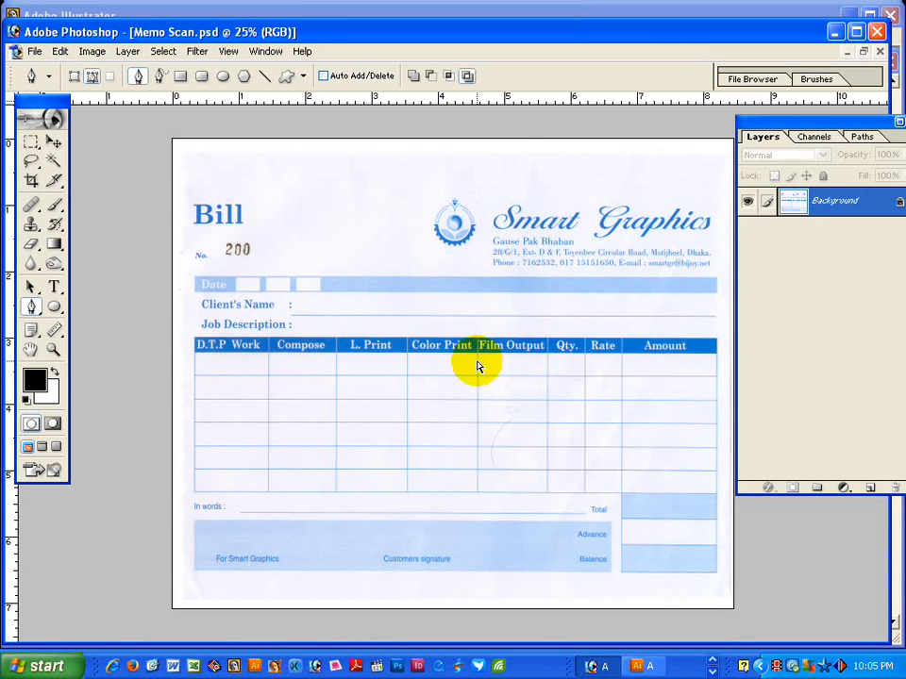
key("ctrl+Tab")
left_click(477, 383, "ctrl+alt")
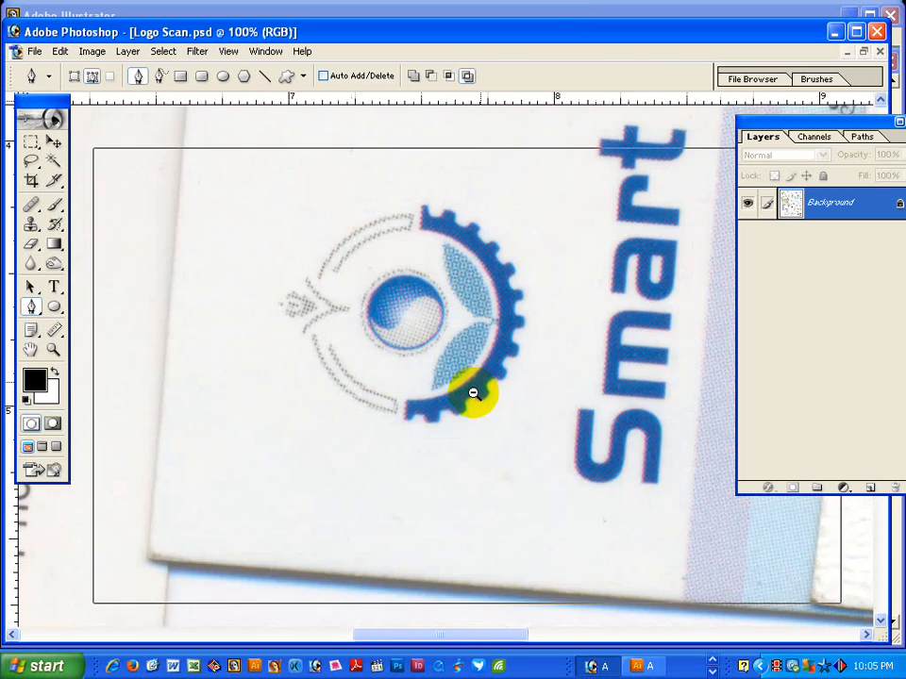
Examine the whole sheet of scanned business cards in Logo Scan.psd for another logo to trace.
left_click(473, 393, "ctrl+alt")
left_click(474, 393, "ctrl+alt")
left_click(473, 392, "ctrl+alt")
left_click(474, 393, "ctrl+alt")
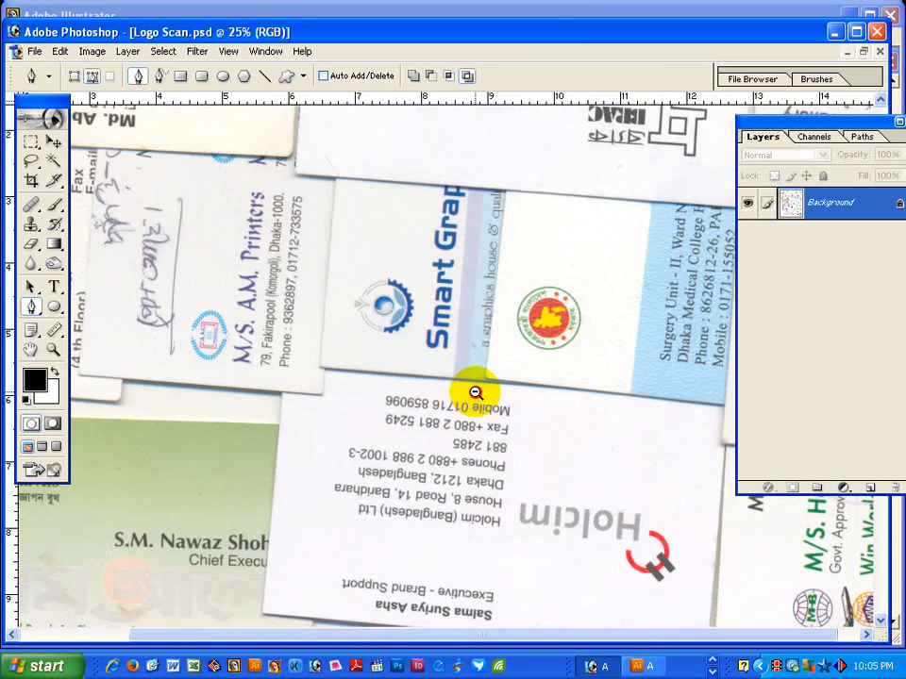
left_click(475, 392, "ctrl+alt")
left_click(475, 393, "ctrl+alt")
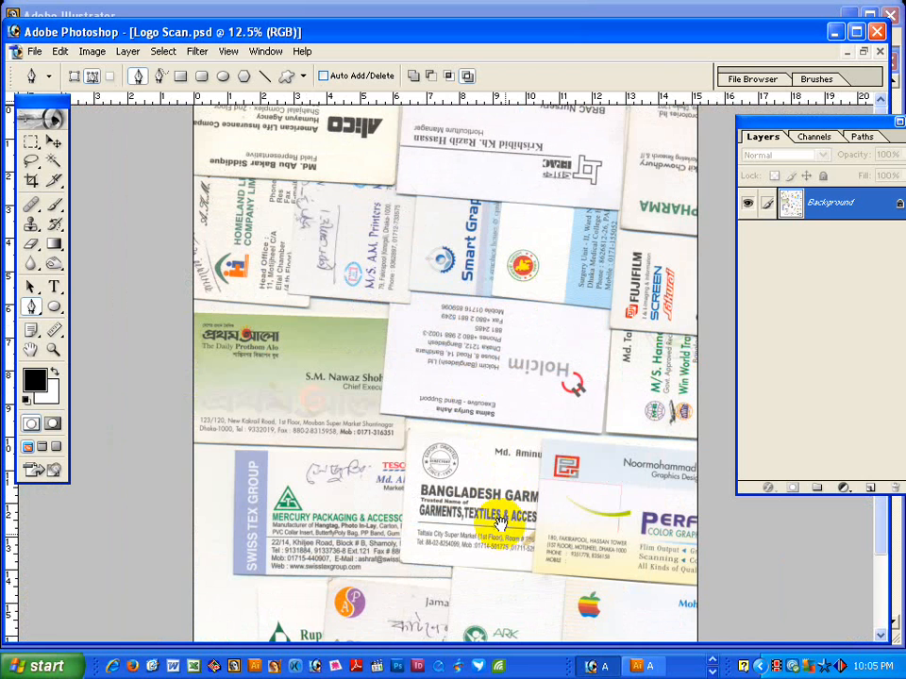
left_click_drag(465, 445, 379, 307)
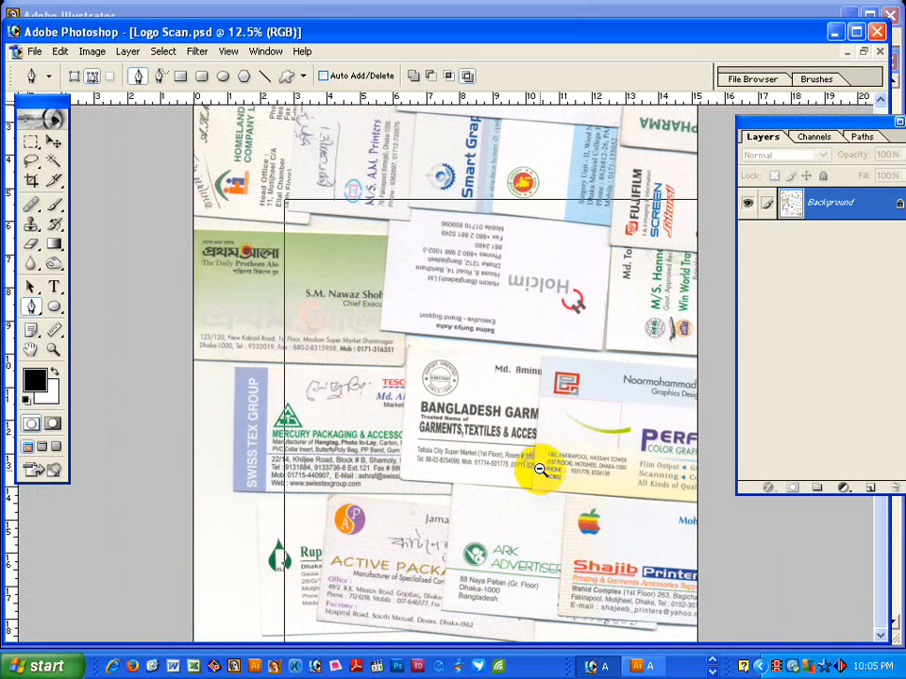
key("ctrl+minus")
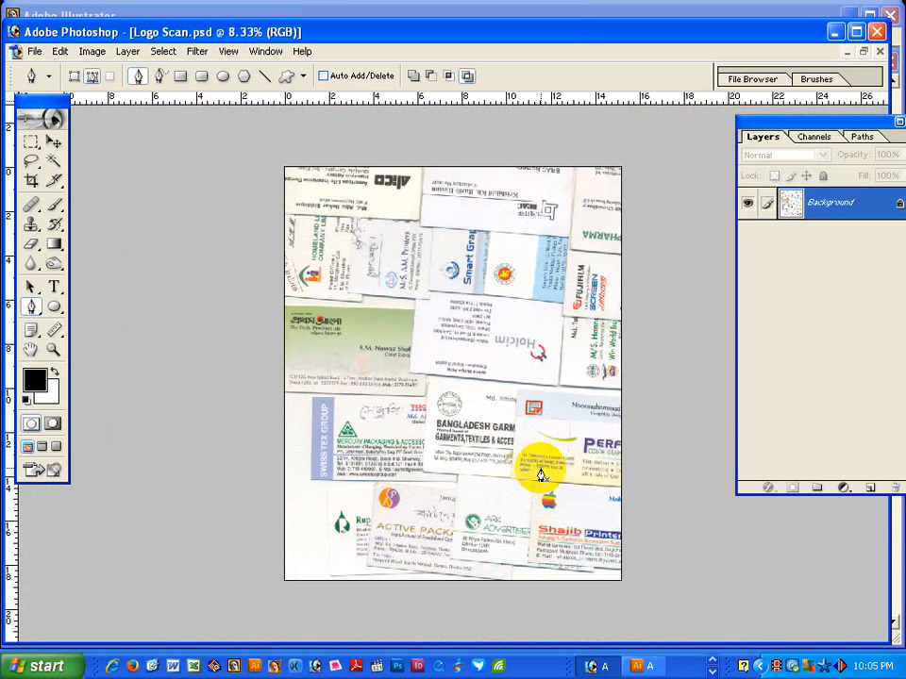
Inspect the M-B and WWTI globe logos at close range, moving the Layers palette aside to uncover them.
left_click_drag(579, 347, 639, 410)
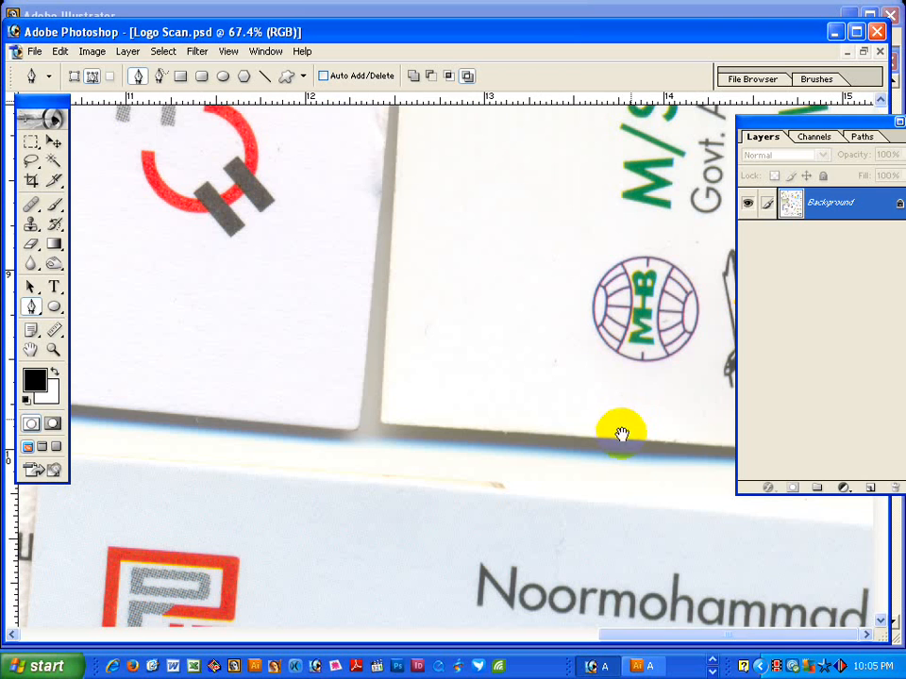
left_click_drag(785, 123, 881, 124)
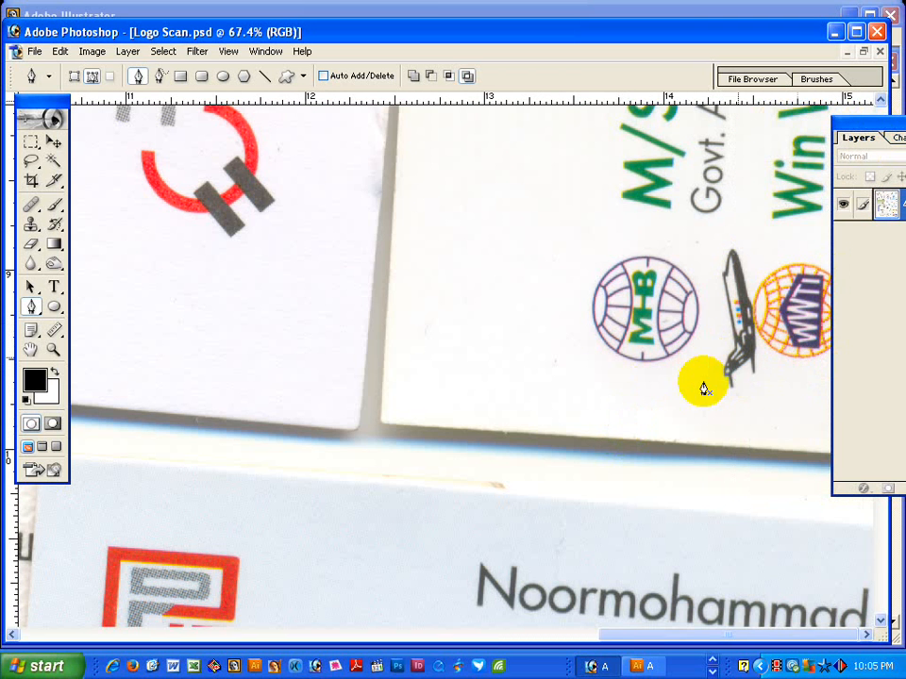
left_click(538, 364, "alt")
left_click(531, 367, "alt")
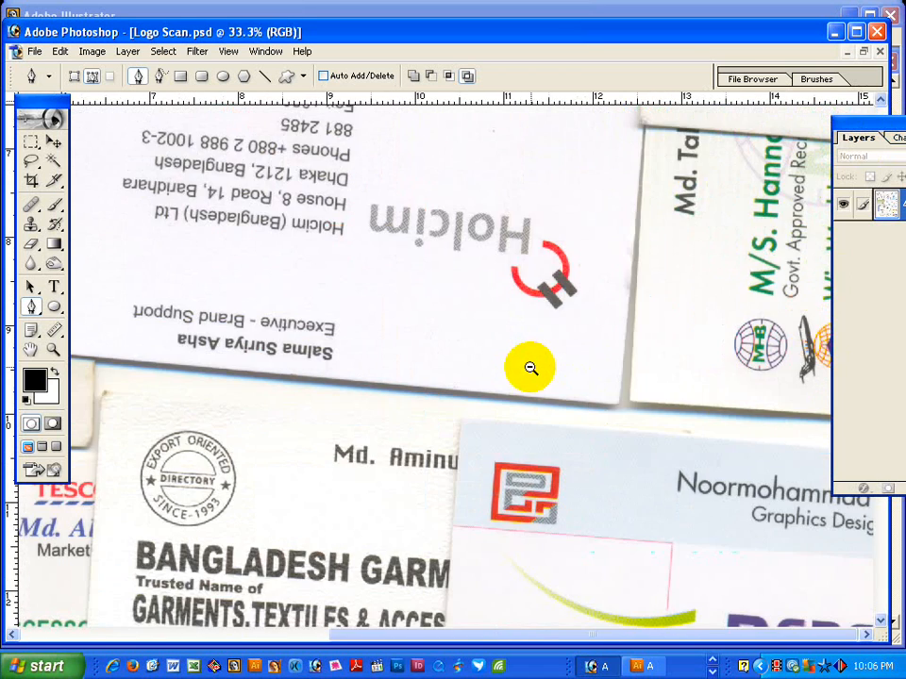
left_click(530, 367, "alt")
left_click(529, 368, "alt")
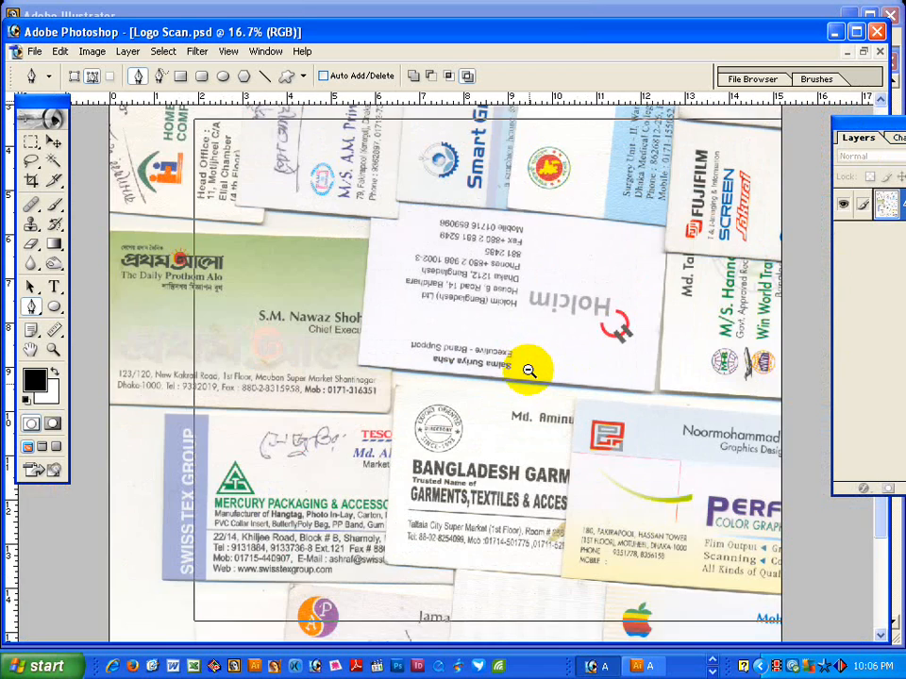
left_click(530, 370, "alt")
left_click_drag(615, 201, 596, 401)
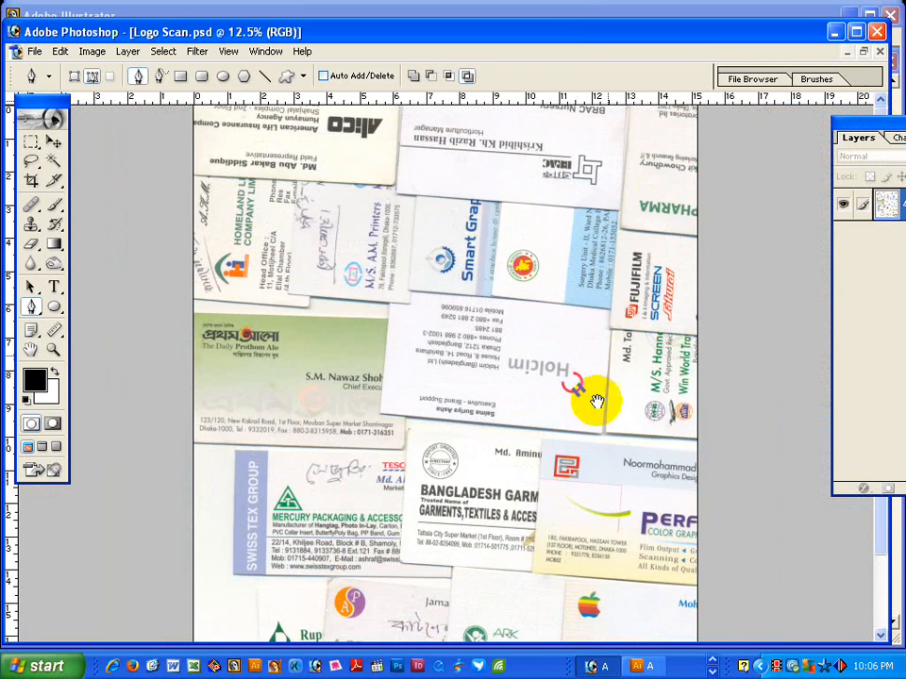
Inspect the Fujifilm, Screen and Sakurai logos and the neighbouring cards on the scanned sheet.
left_click_drag(556, 243, 690, 336)
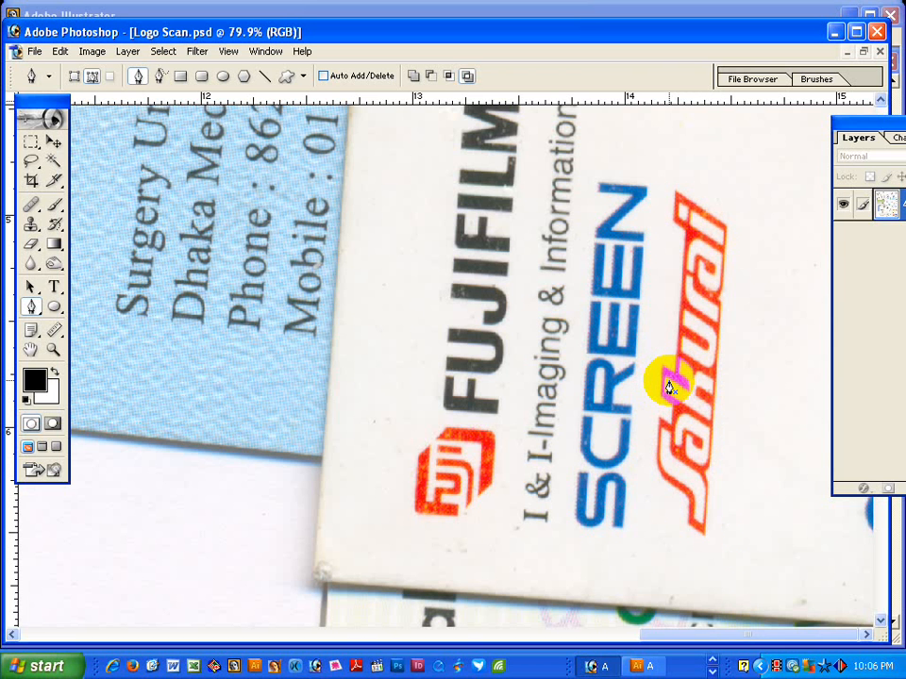
key("ctrl+space")
left_click(308, 334, "ctrl")
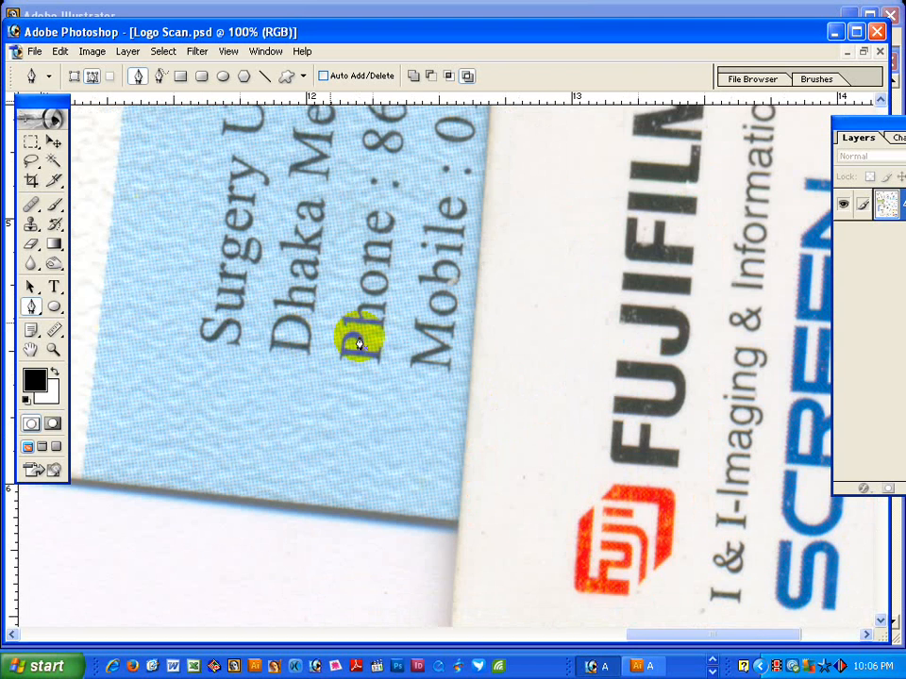
left_click(373, 368, "ctrl+alt")
left_click(368, 380, "ctrl+alt")
left_click(368, 378, "ctrl+alt")
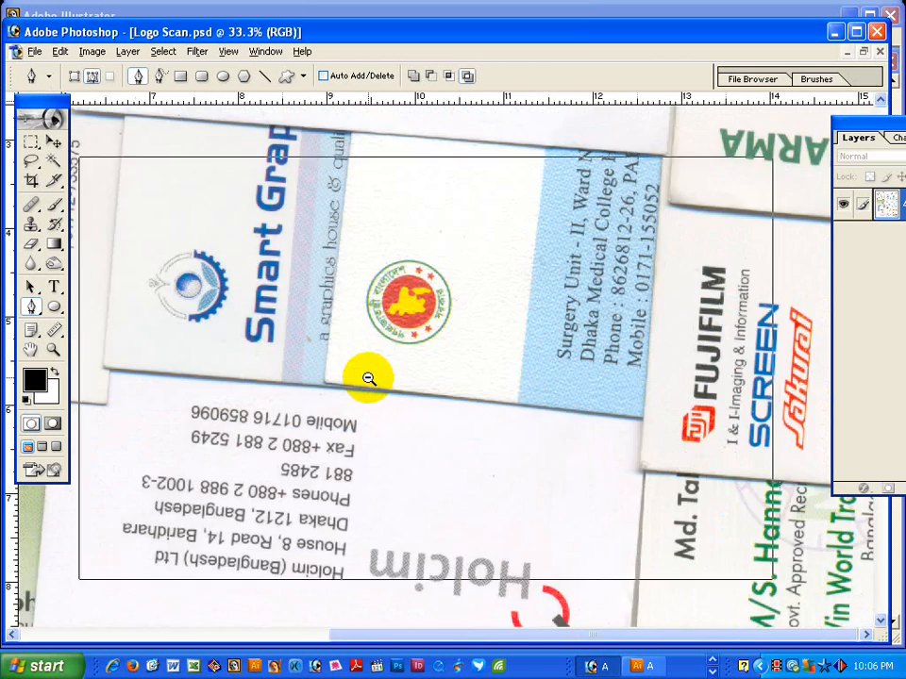
left_click(366, 376, "ctrl+alt")
left_click_drag(180, 453, 330, 443)
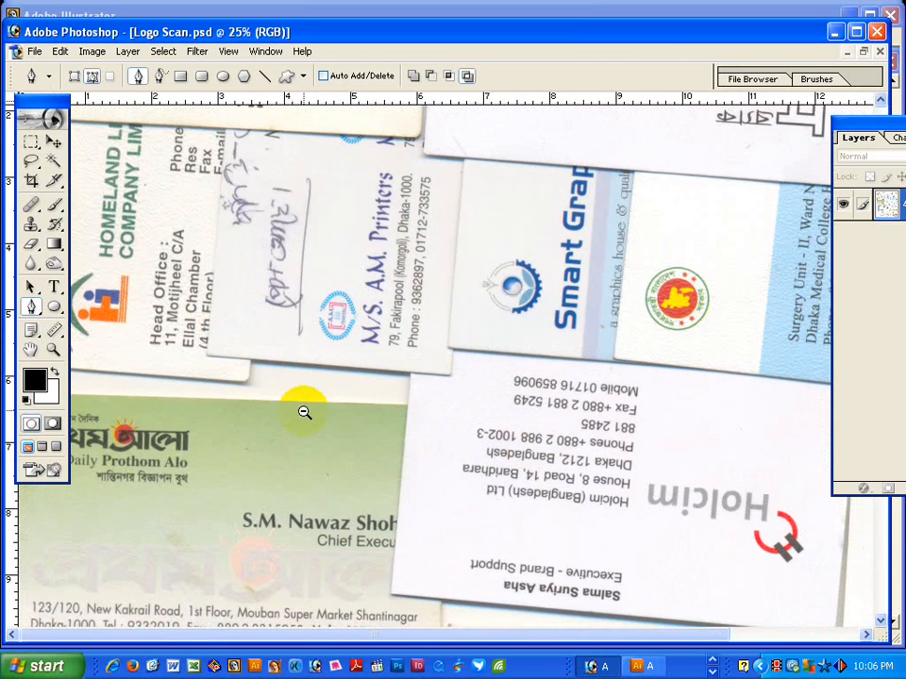
left_click(304, 412, "ctrl+alt")
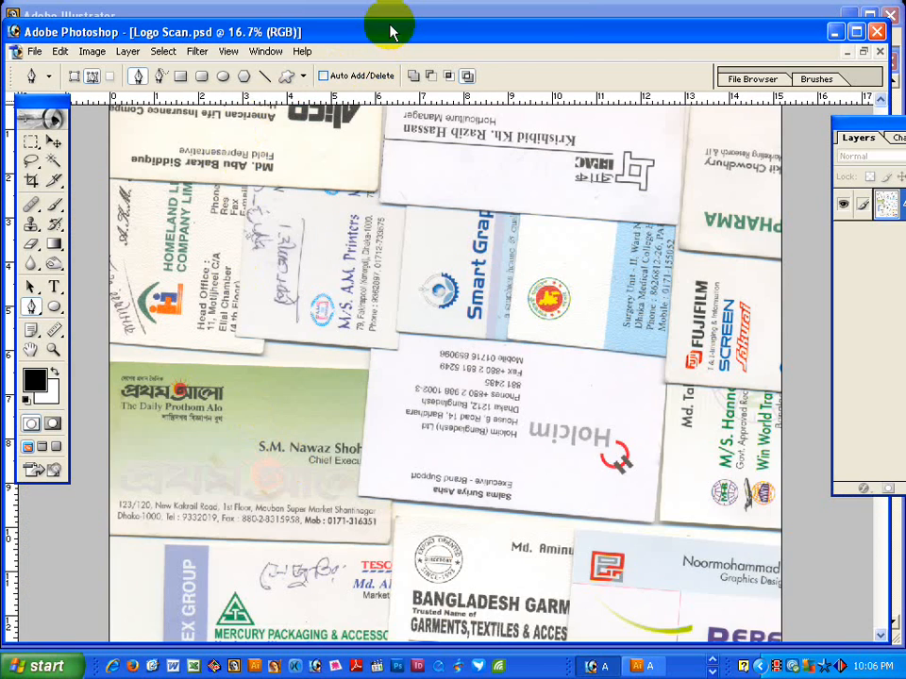
Select a rectangular area around the Daily Prothom Alo logo on the green card, including its Bengali text lines.
left_click_drag(390, 33, 453, 33)
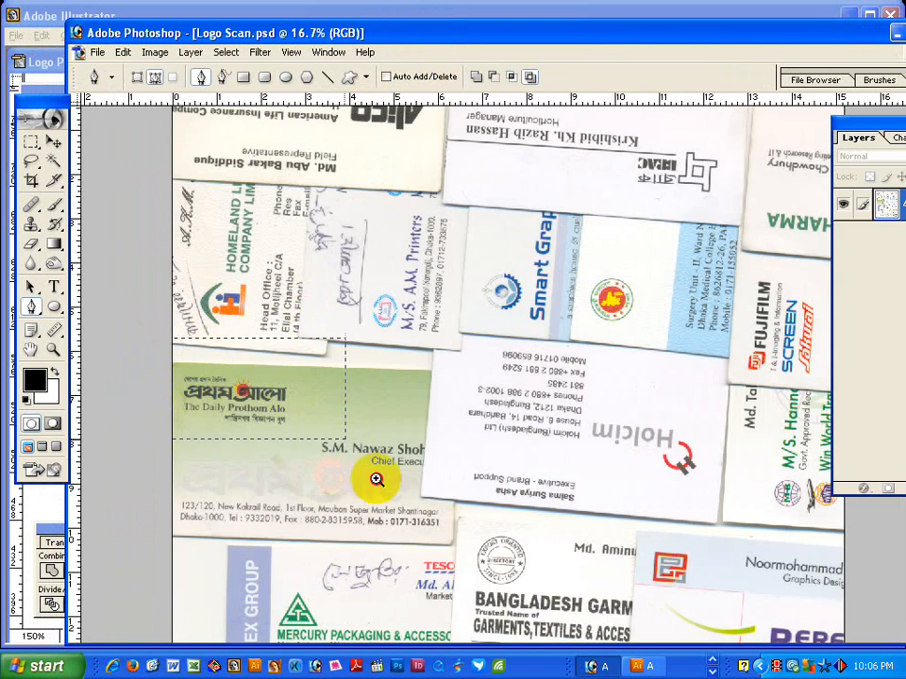
left_click_drag(377, 479, 382, 483)
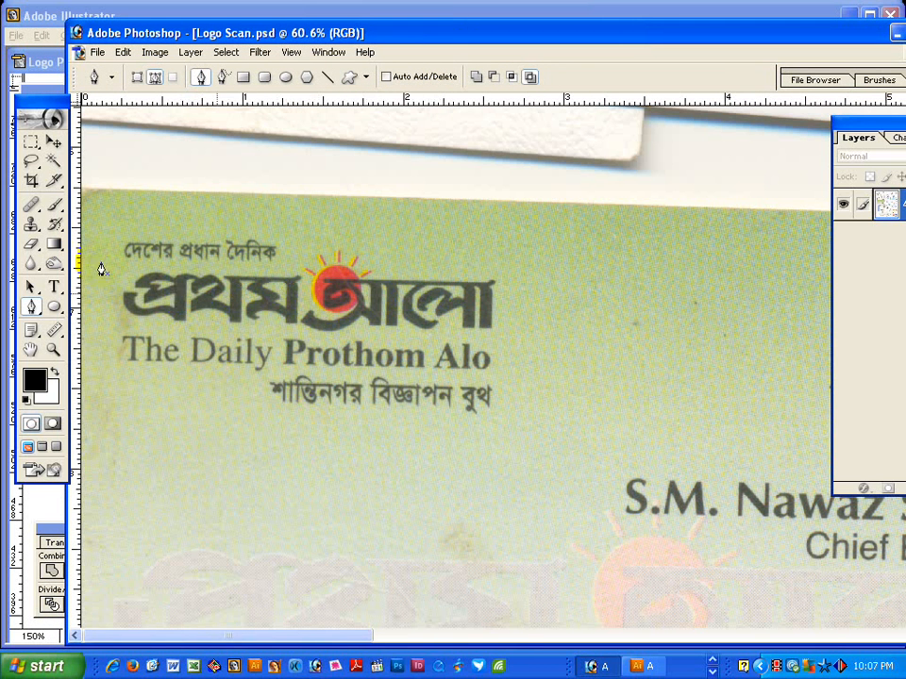
left_click(31, 141)
left_click_drag(95, 221, 523, 426)
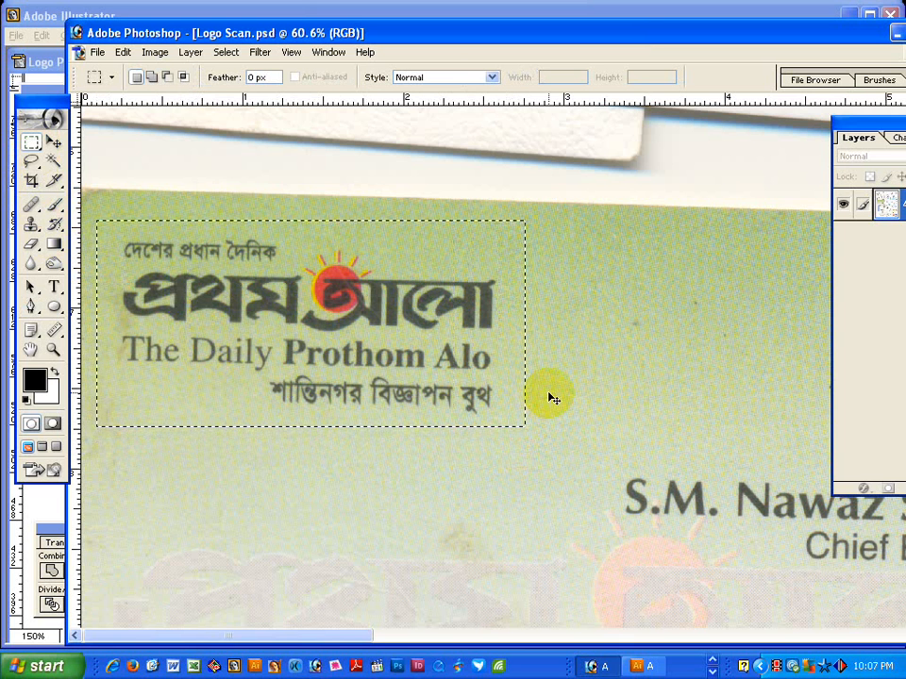
Copy the selected Prothom Alo logo into a new document of the offered size and enlarge the document's window.
key("ctrl+n")
key("Return")
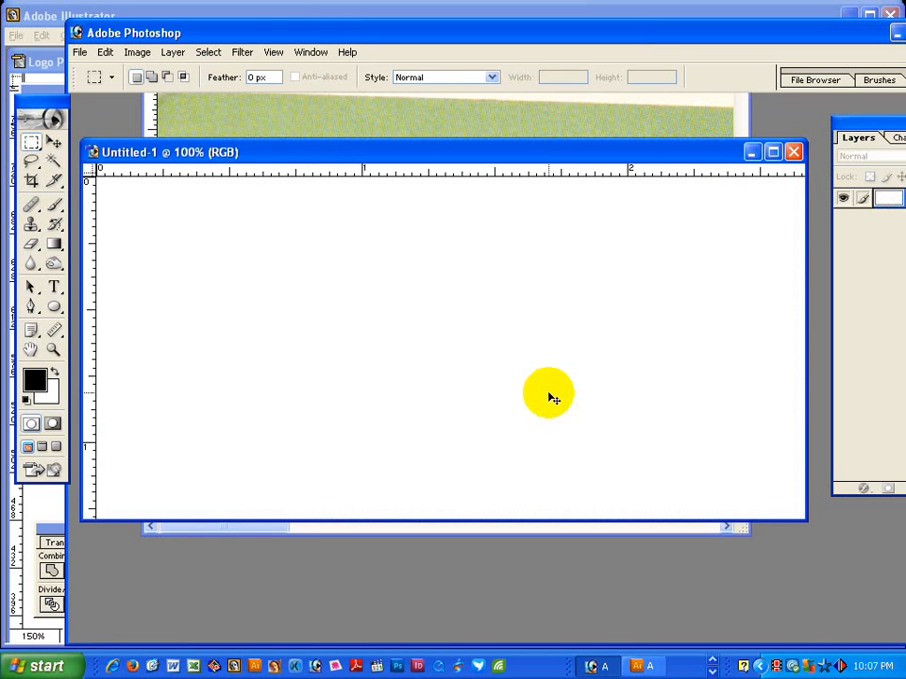
key("ctrl+v")
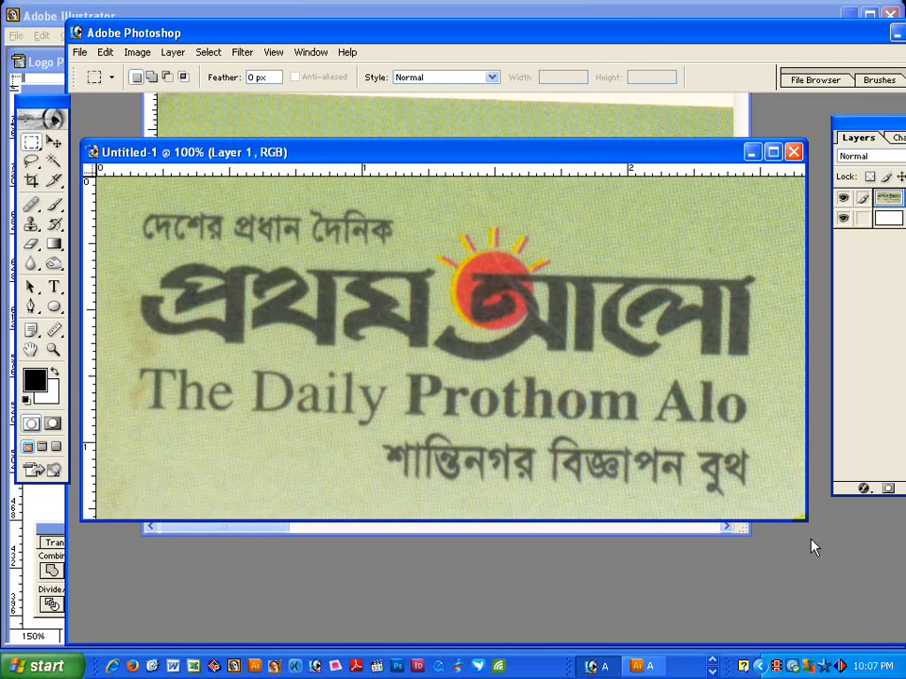
left_click_drag(804, 522, 814, 623)
Measure along the baseline of "The Daily Prothom Alo" and rotate the canvas 1.36° counterclockwise to straighten the logo.
left_click(54, 330)
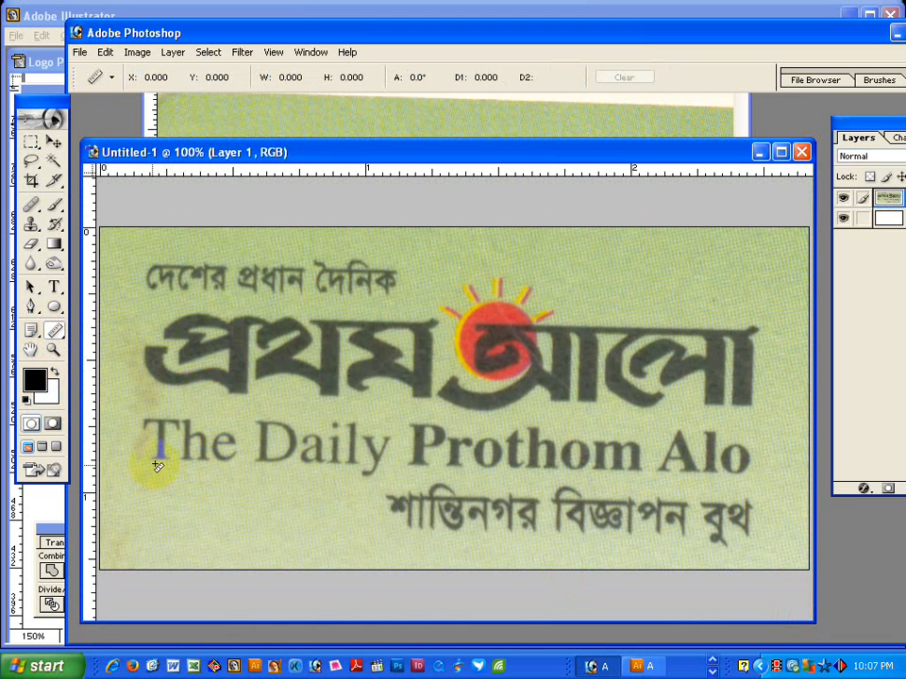
left_click_drag(157, 460, 753, 475)
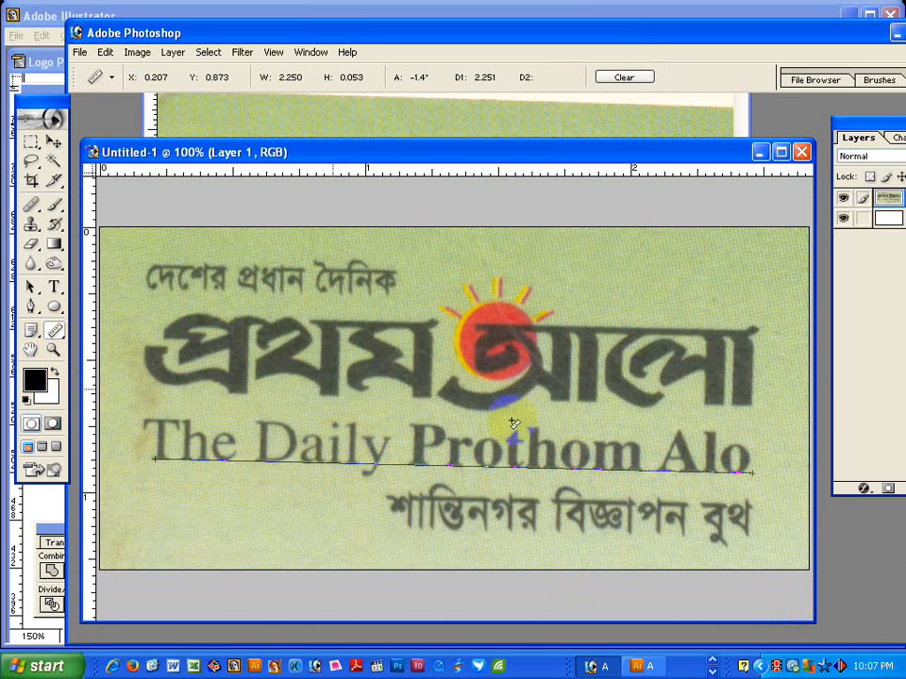
left_click(137, 52)
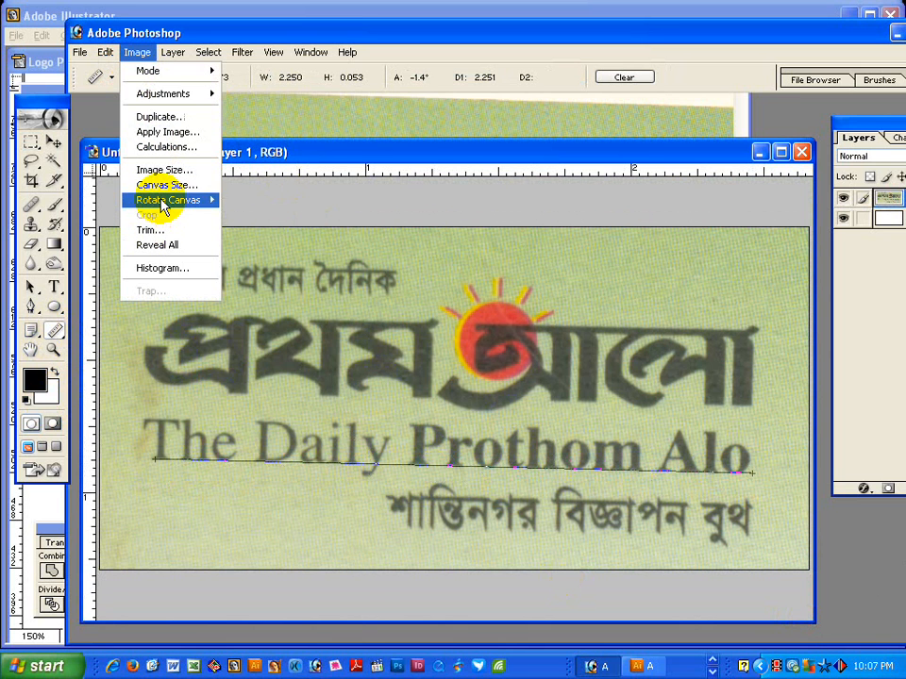
mouse_move(164, 208)
left_click(258, 249)
left_click(544, 327)
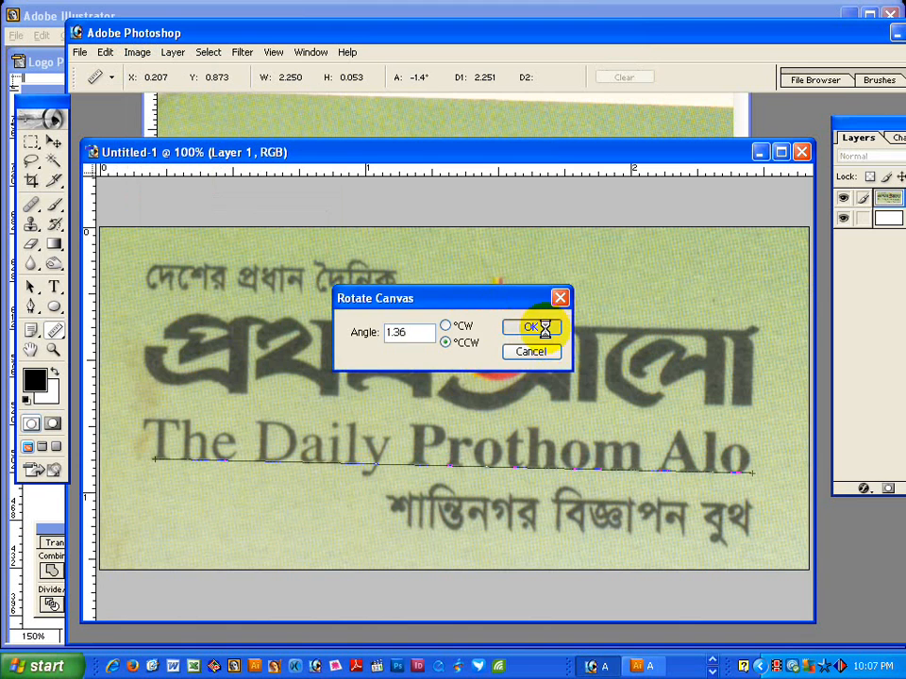
Save the straightened logo on the Desktop in Photoshop format with the file name 555.
key("ctrl+s")
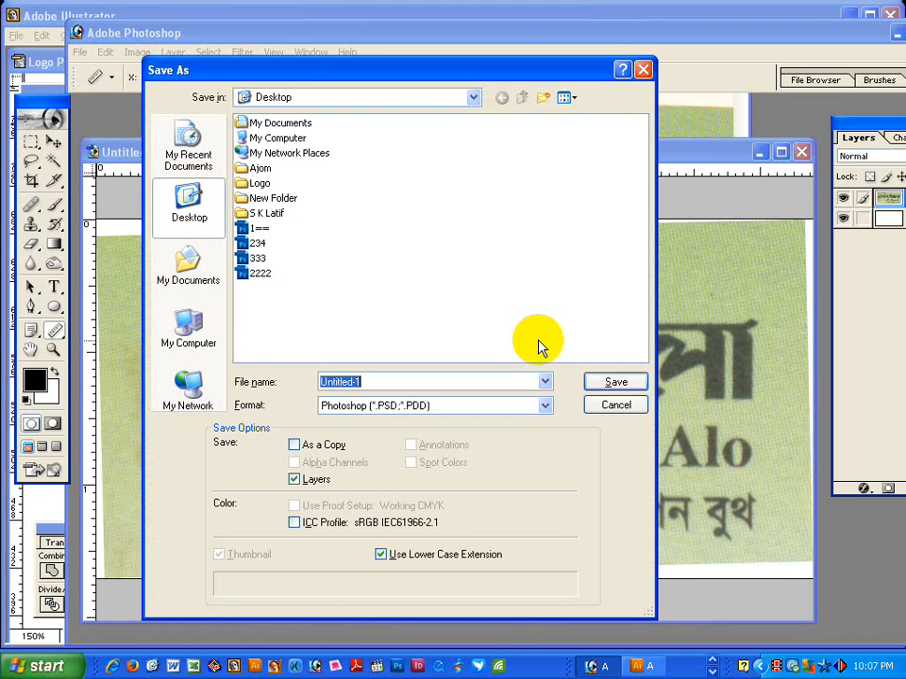
type("555")
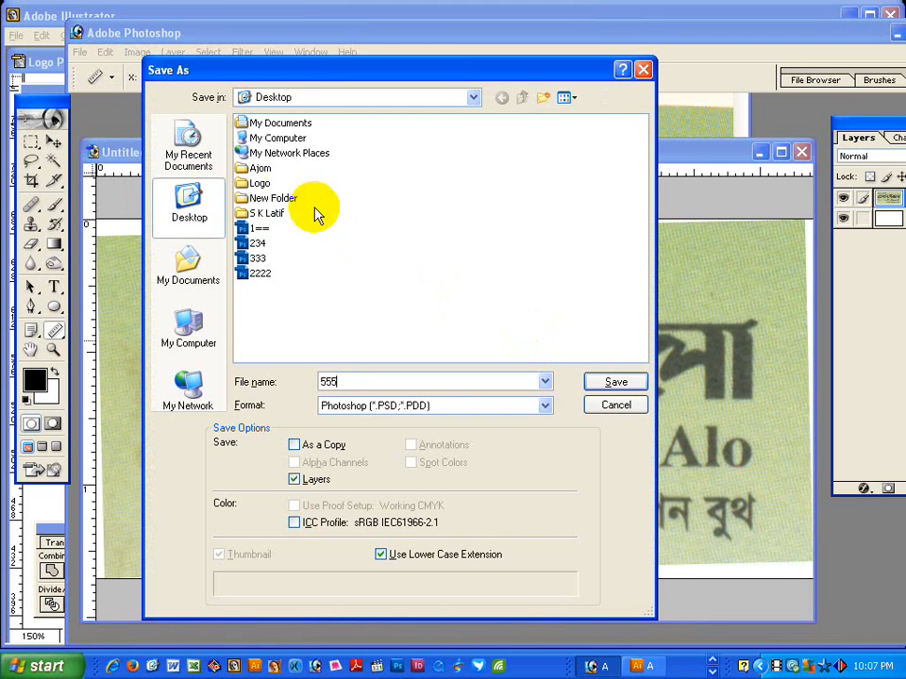
left_click(618, 382)
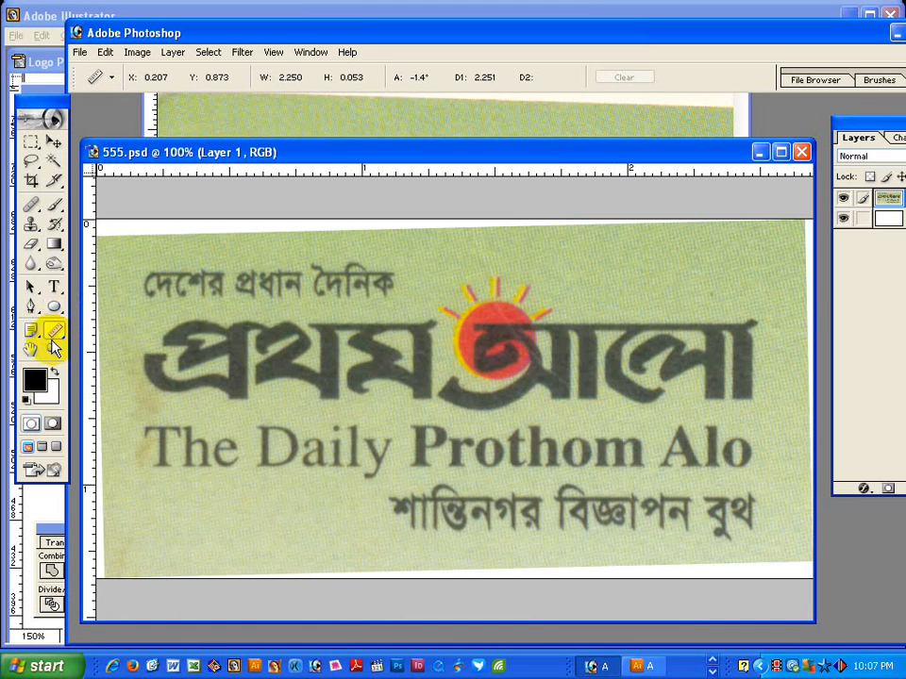
Start a Pen tool path at the first large Bengali letter, tracing its short vertical edge and first top arch.
left_click(31, 306)
left_click_drag(147, 295, 315, 447)
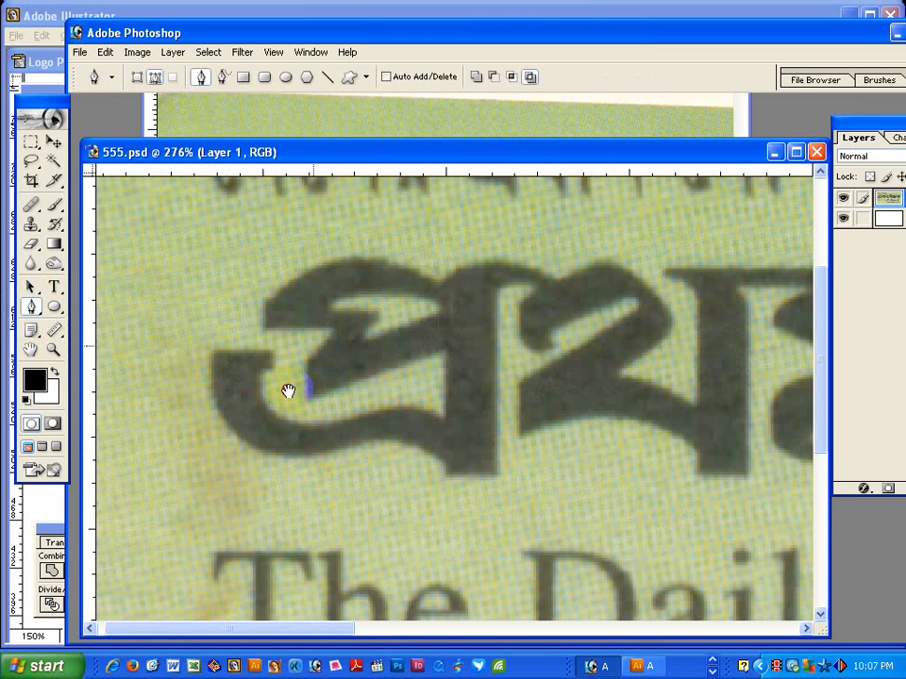
left_click_drag(287, 391, 254, 447)
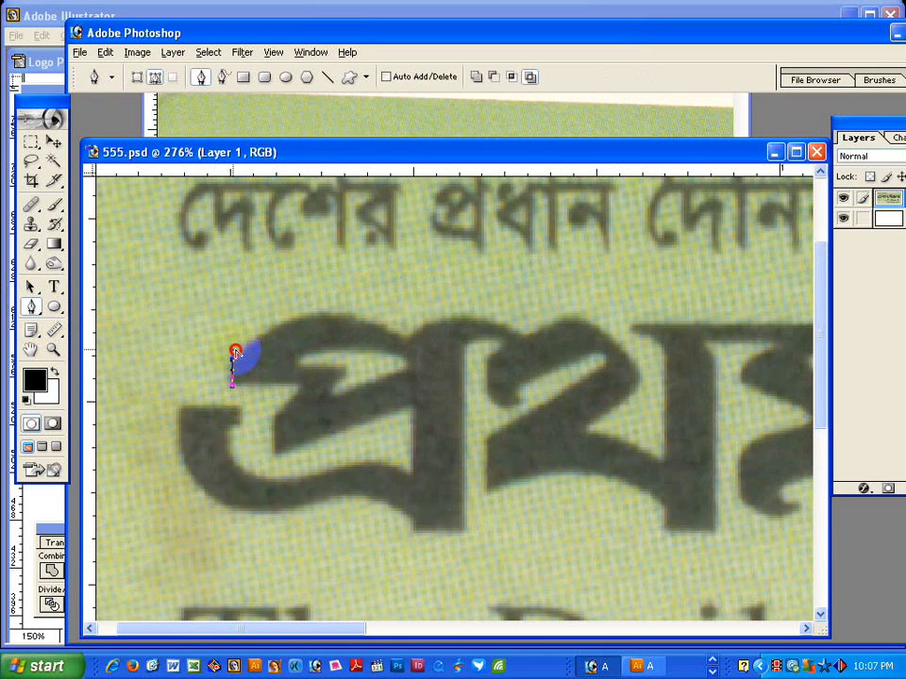
left_click(246, 350)
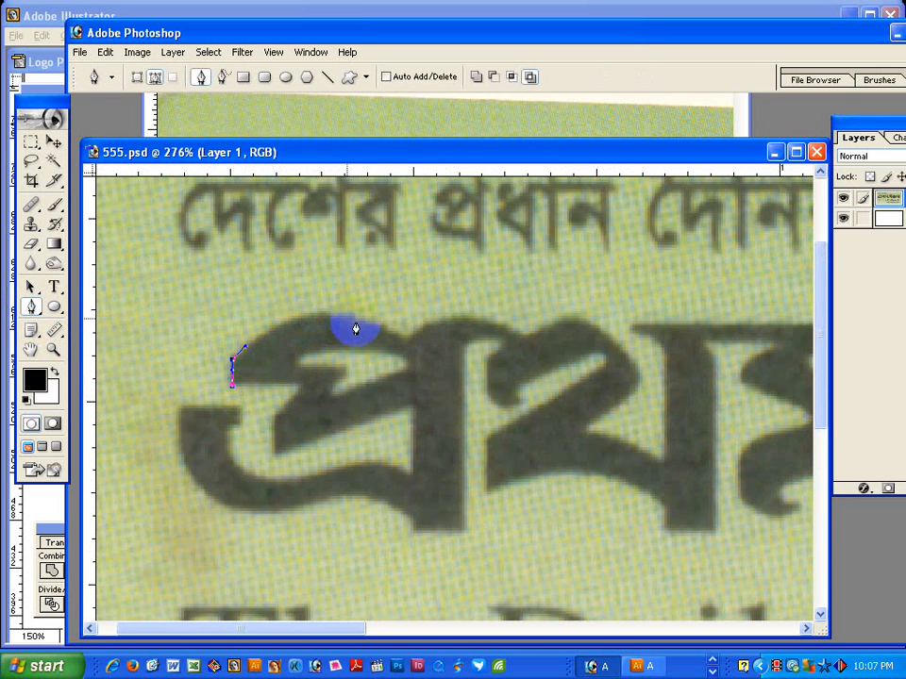
left_click_drag(406, 338, 360, 301)
left_click_drag(244, 350, 268, 314)
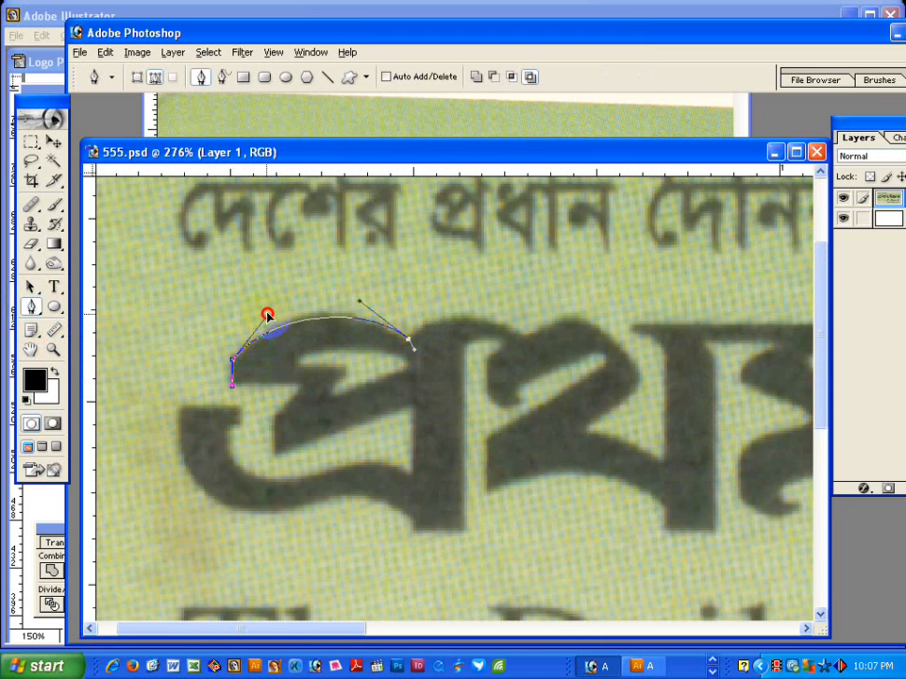
left_click_drag(360, 302, 347, 302)
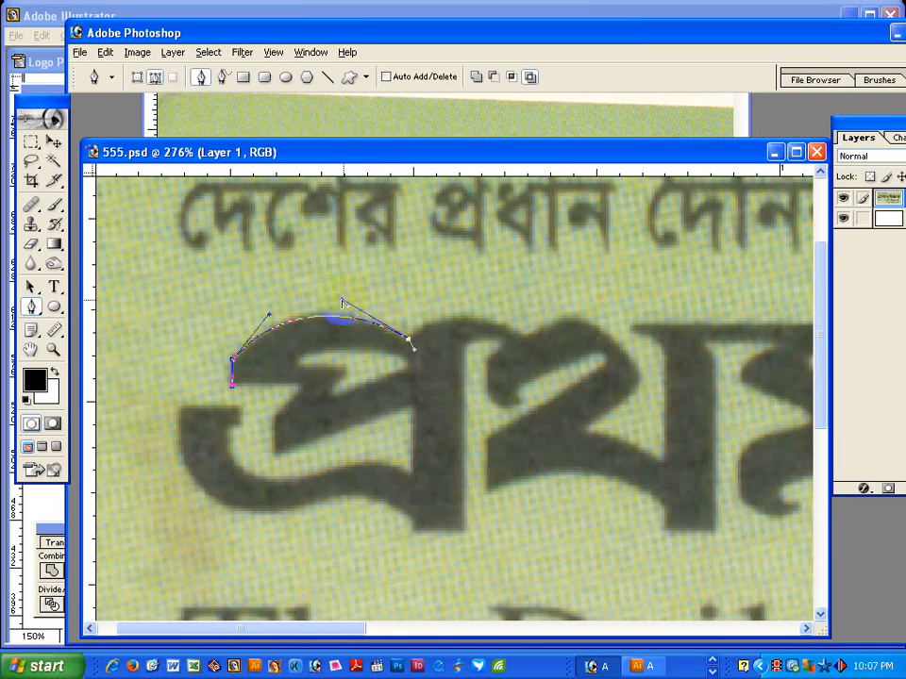
Continue the path over the first letter's second top arch and around the second letter's arch and outer curve to its inner notch.
left_click(413, 349)
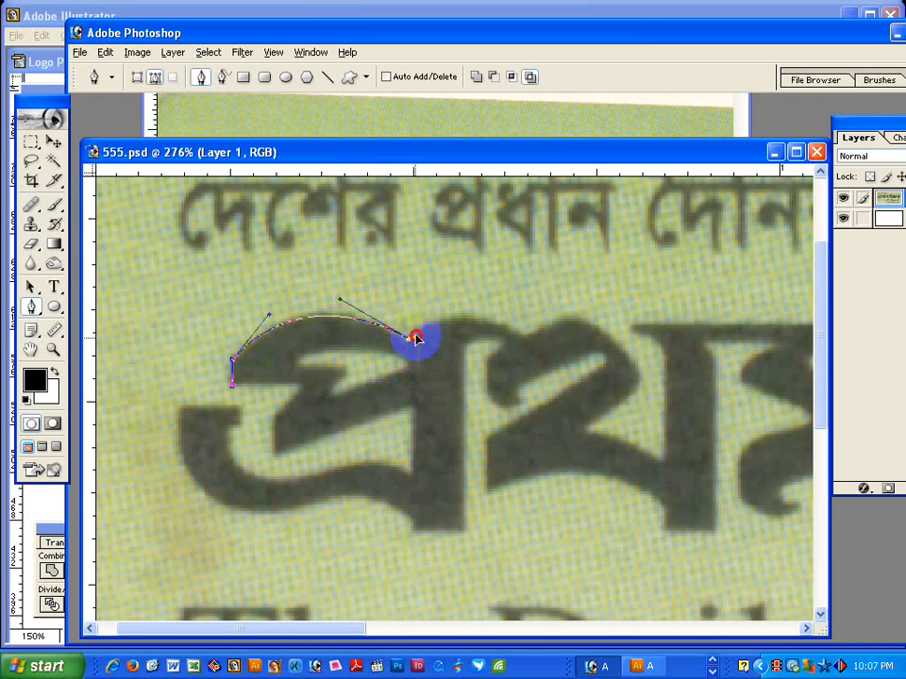
left_click(524, 347)
left_click_drag(520, 335, 461, 299)
left_click_drag(437, 373, 193, 380)
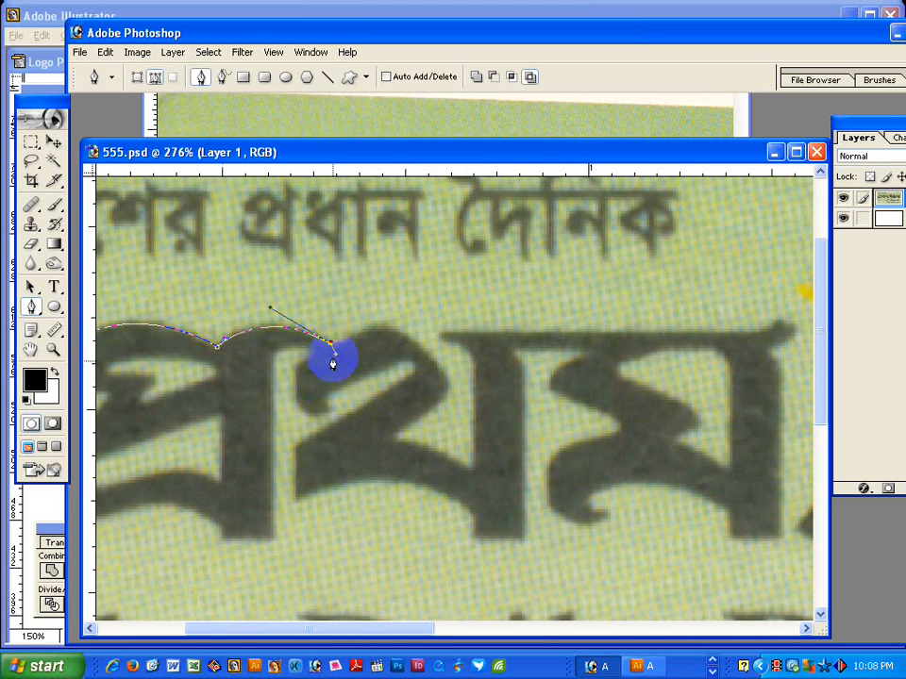
left_click_drag(345, 342, 431, 411)
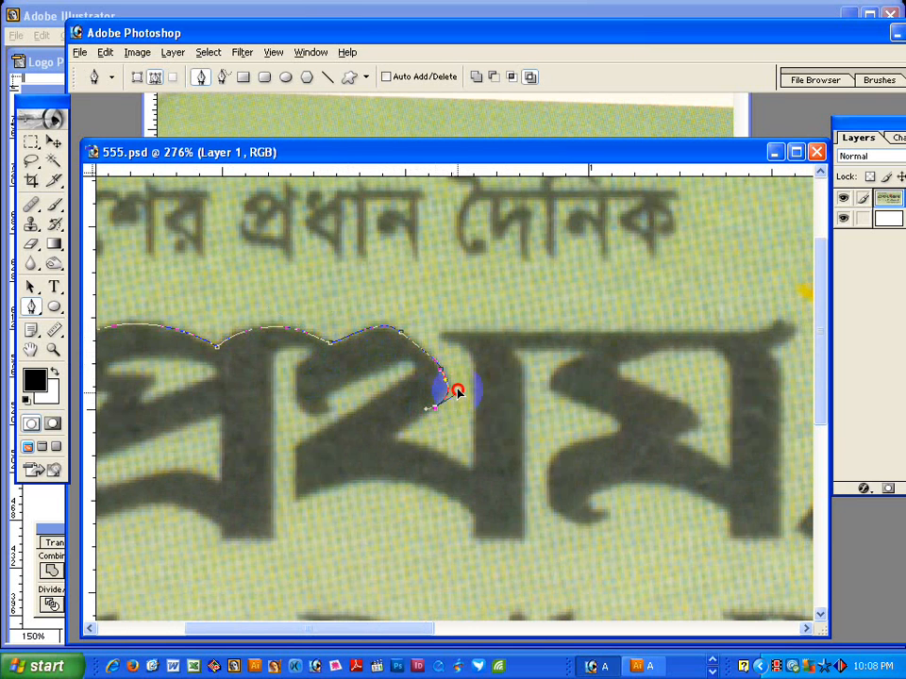
left_click_drag(456, 389, 402, 440)
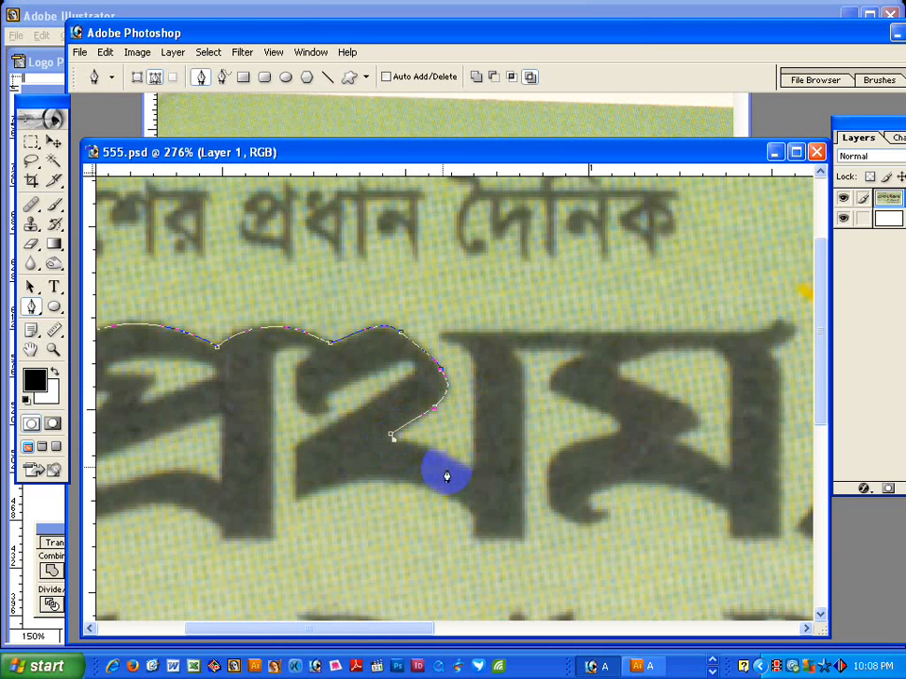
Trace the second letter's lower inner curve and the inner edge of its stem up to the start of the headline bar.
mouse_move(469, 469)
left_mouse_down()
mouse_move(442, 442)
mouse_move(471, 479)
left_mouse_up()
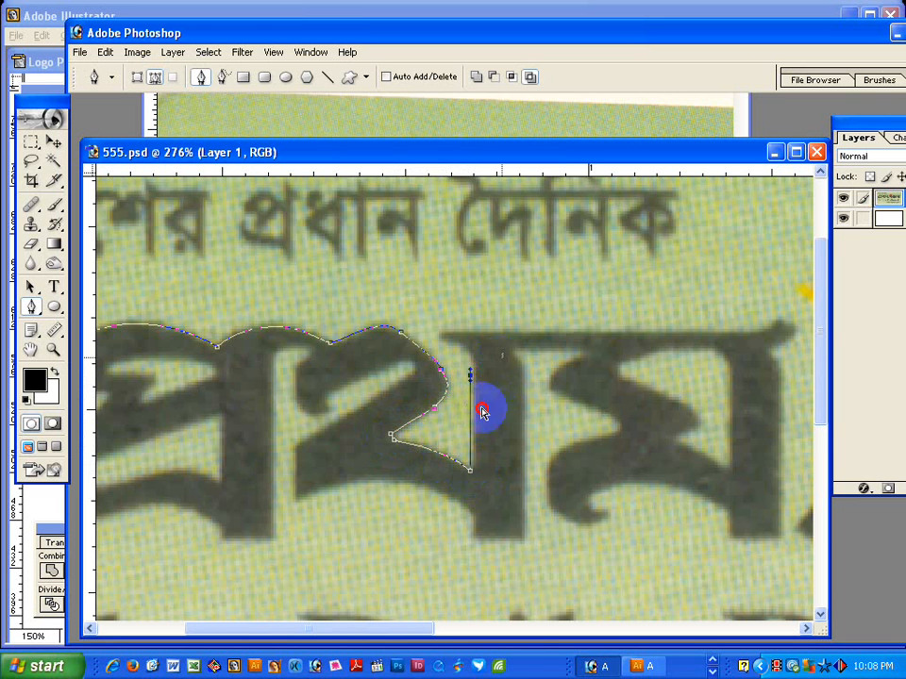
left_click_drag(502, 354, 460, 484)
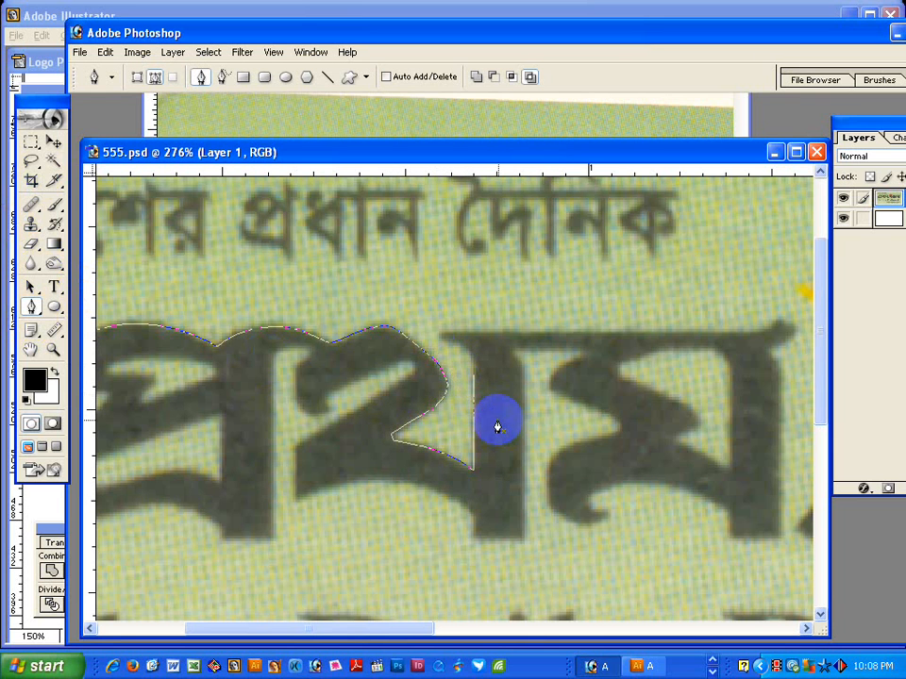
left_click(471, 365)
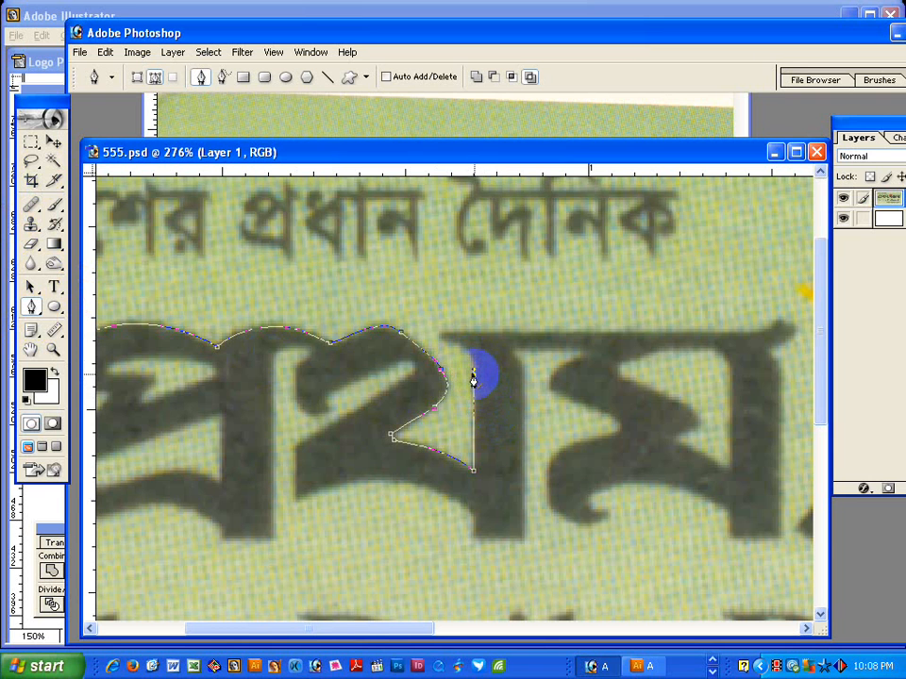
left_click_drag(439, 341, 475, 348)
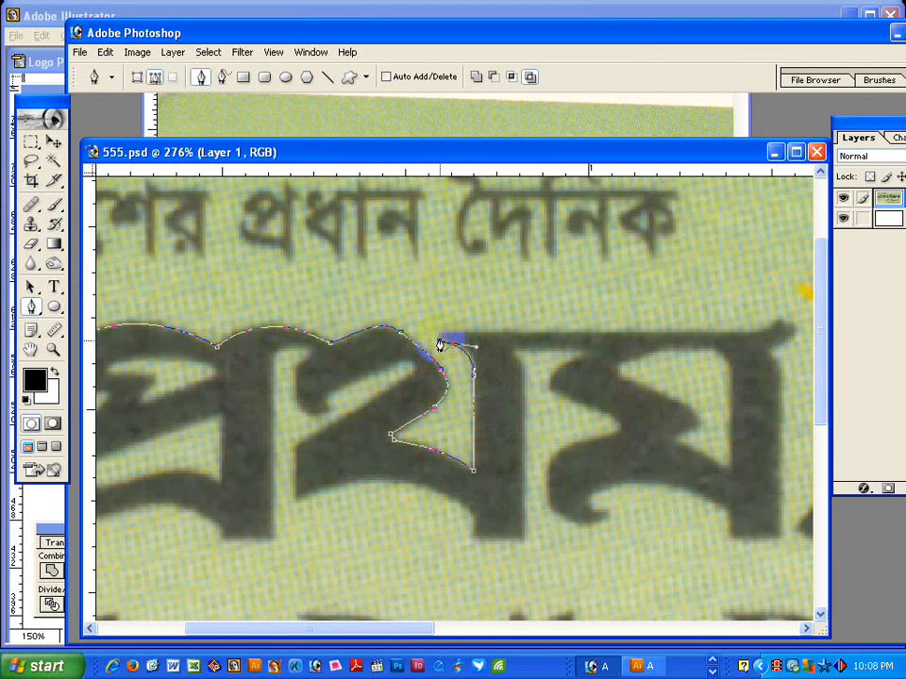
left_click(440, 333)
Trace along the headline bar, around its pointed end, and down the third letter's stem to its squared base.
left_click_drag(628, 374, 449, 381)
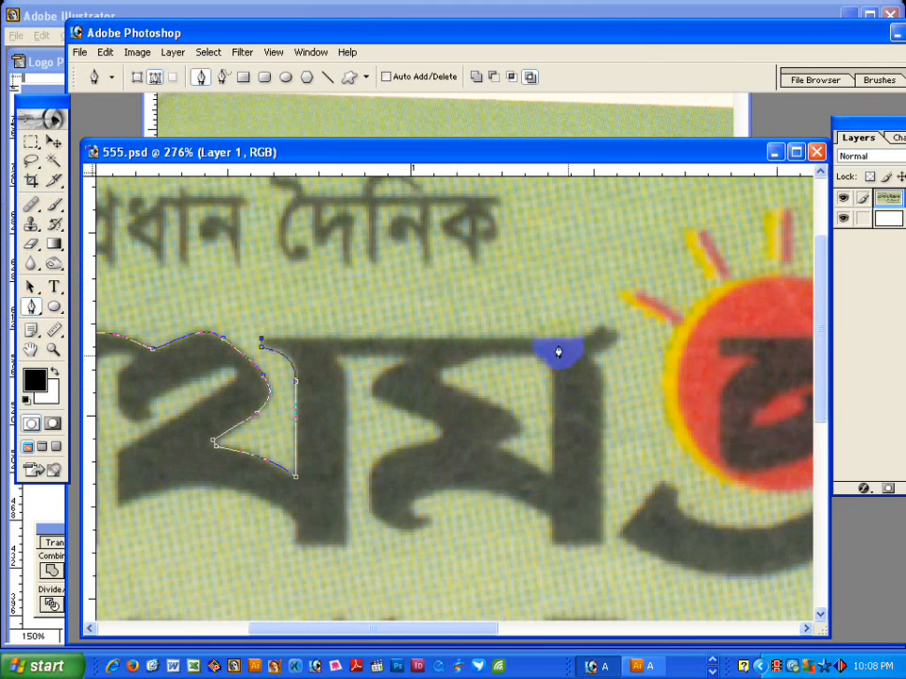
left_click(546, 338)
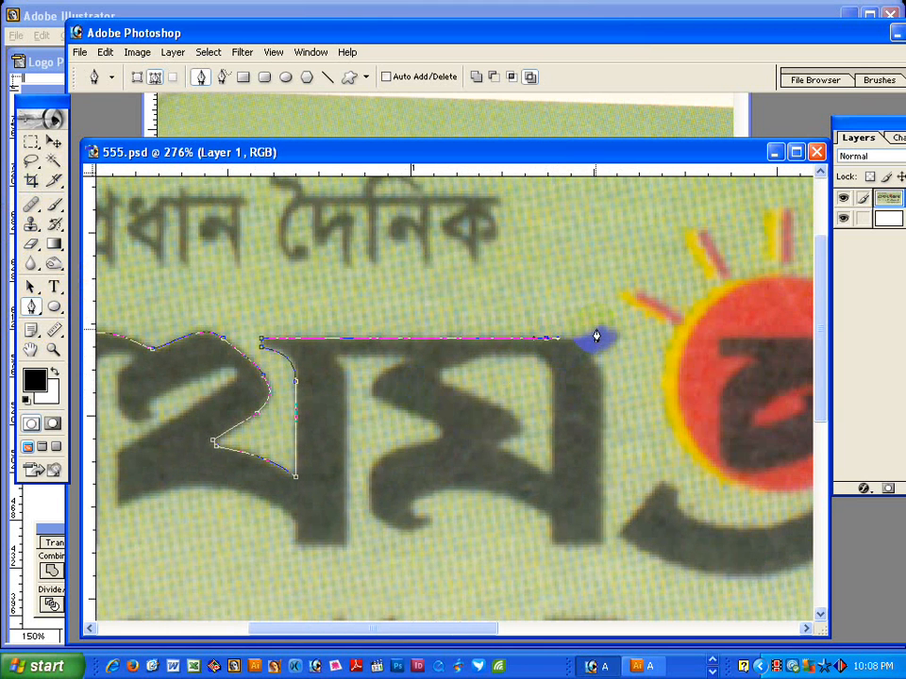
mouse_move(600, 328)
left_mouse_down()
mouse_move(585, 342)
mouse_move(595, 361)
mouse_move(582, 352)
mouse_move(590, 363)
mouse_move(600, 357)
mouse_move(586, 365)
mouse_move(608, 352)
left_mouse_up()
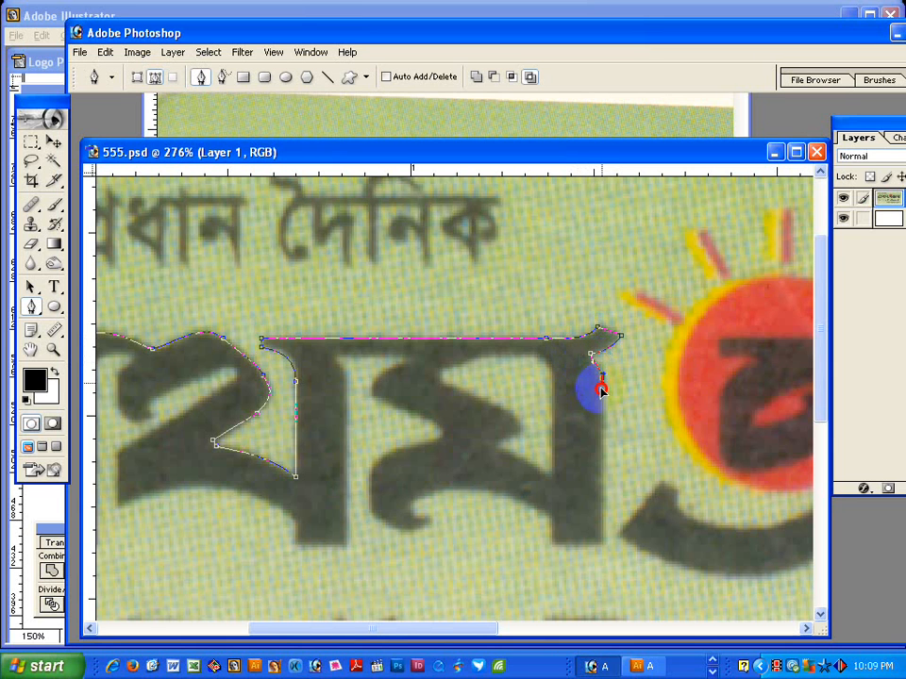
left_click(602, 540)
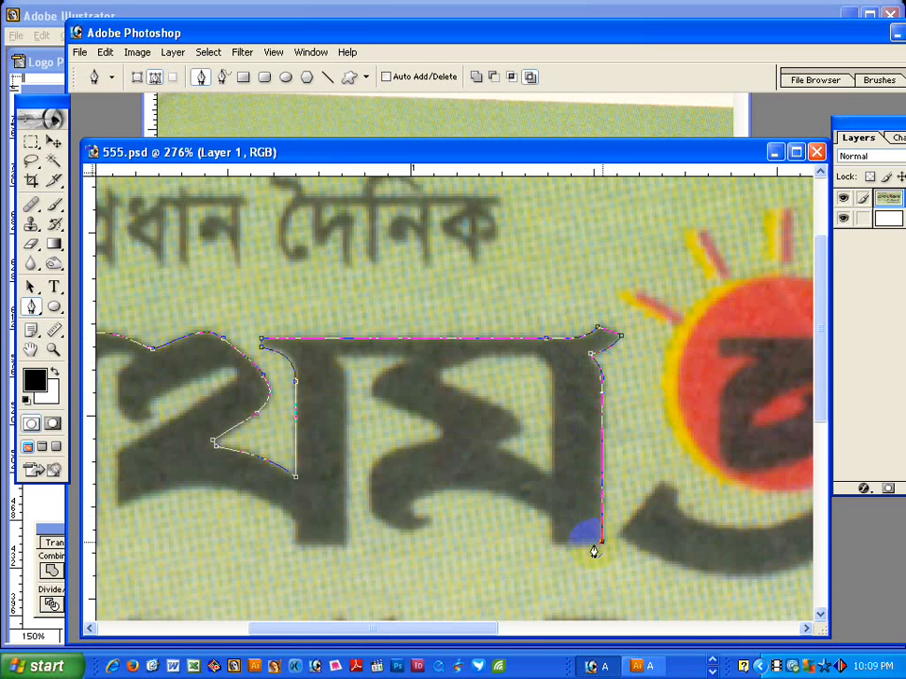
left_click(553, 517)
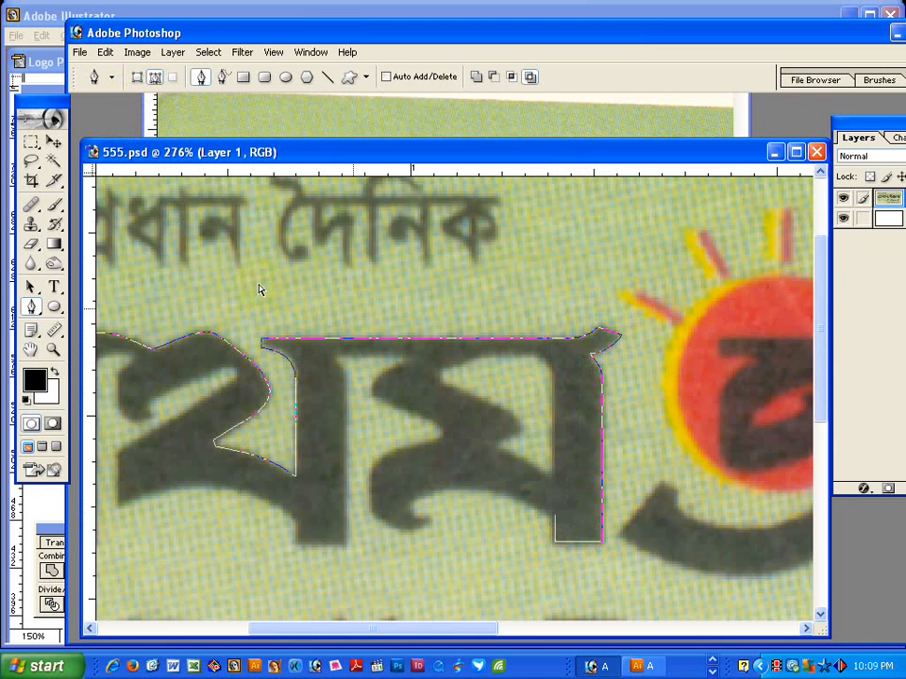
Try a freehand wavy shape in the Pen tool's Shape layers mode, delete its layer and return to Paths mode.
left_click(136, 78)
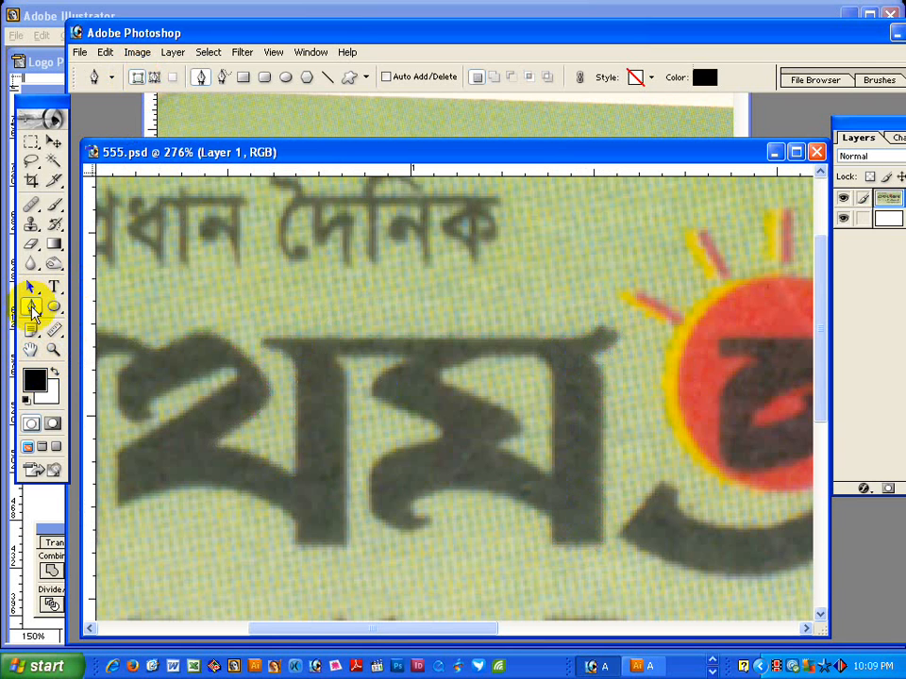
left_click_drag(144, 304, 174, 274)
left_click_drag(329, 303, 362, 347)
left_click_drag(452, 263, 531, 236)
left_click_drag(611, 302, 598, 370)
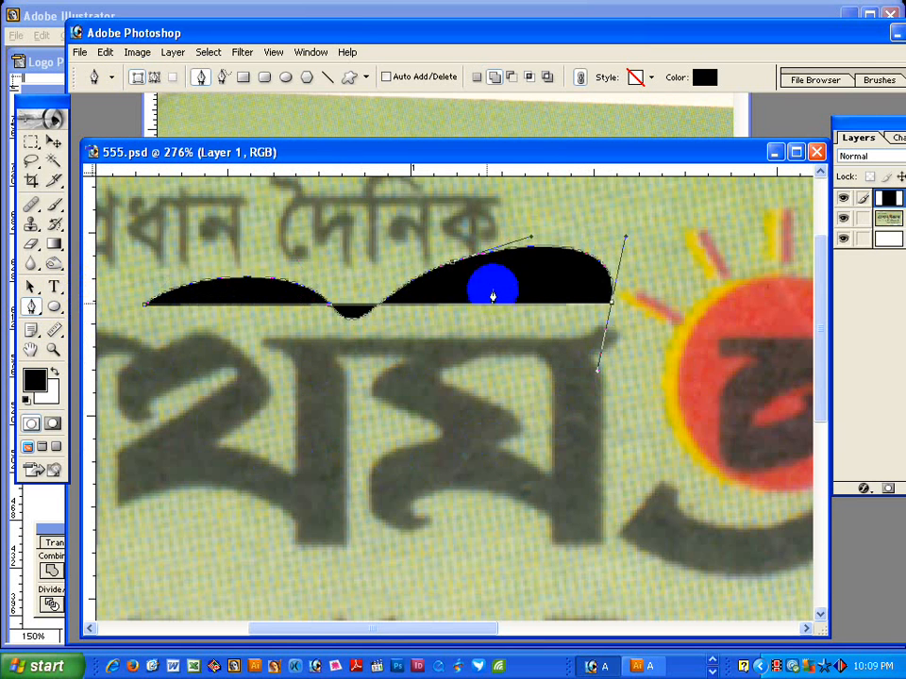
left_click(412, 306)
key("Delete")
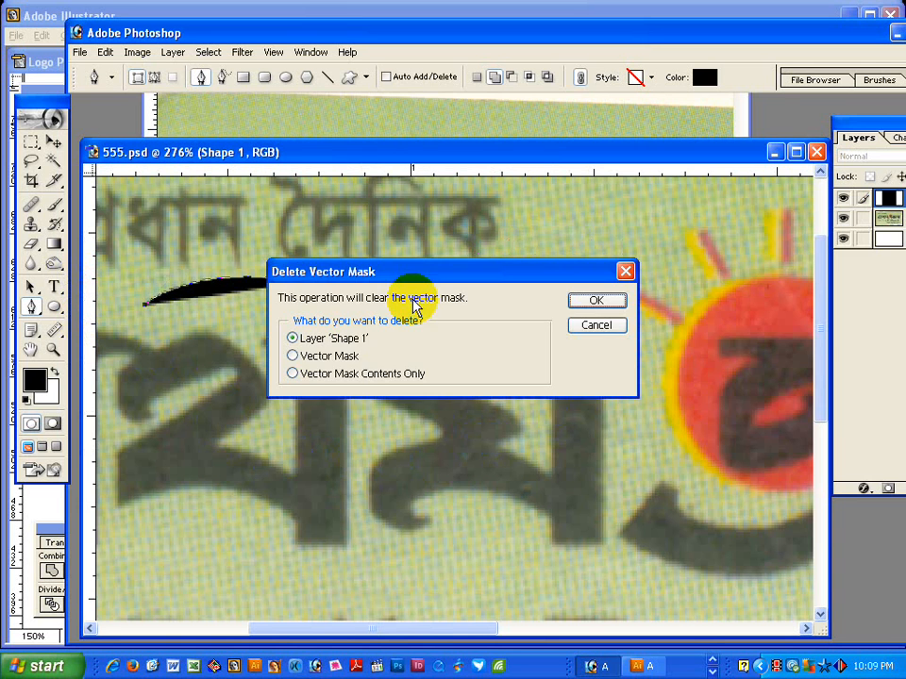
left_click(597, 299)
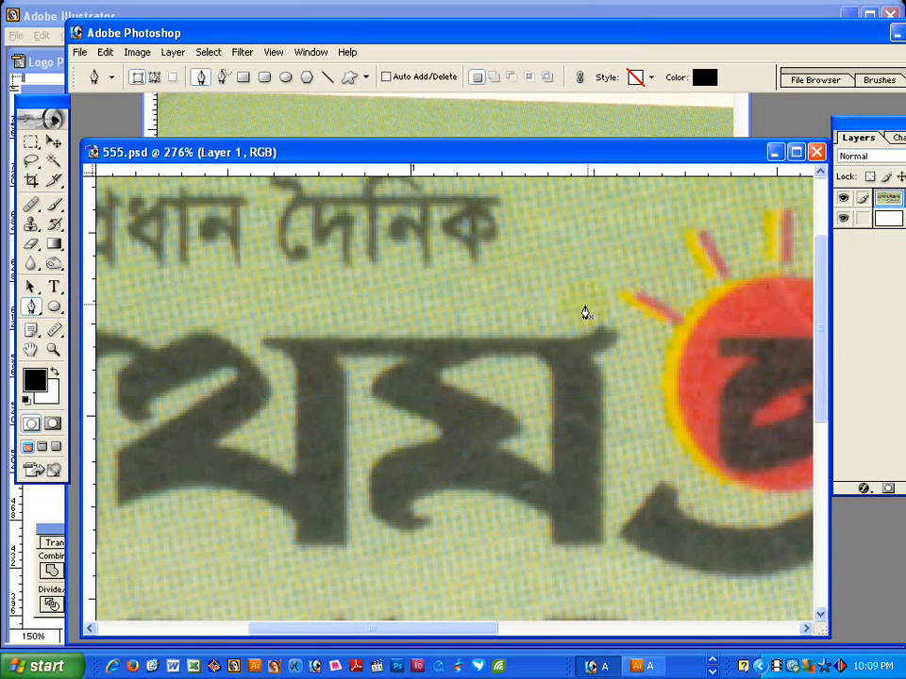
left_click(154, 77)
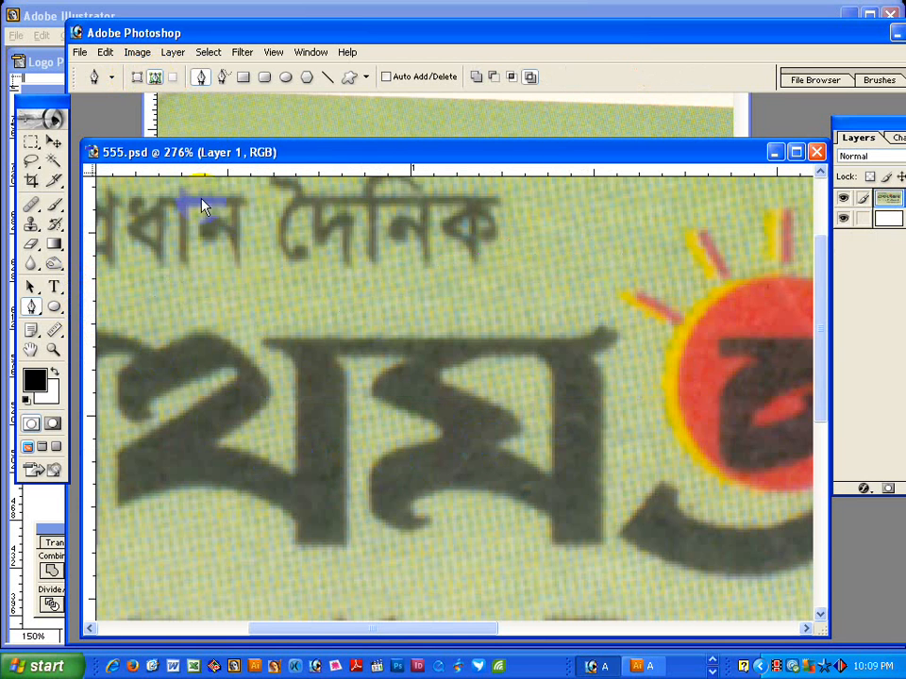
Reactivate the Work Path and pick up its open end at the base of the third letter's stem.
left_click_drag(872, 123, 707, 118)
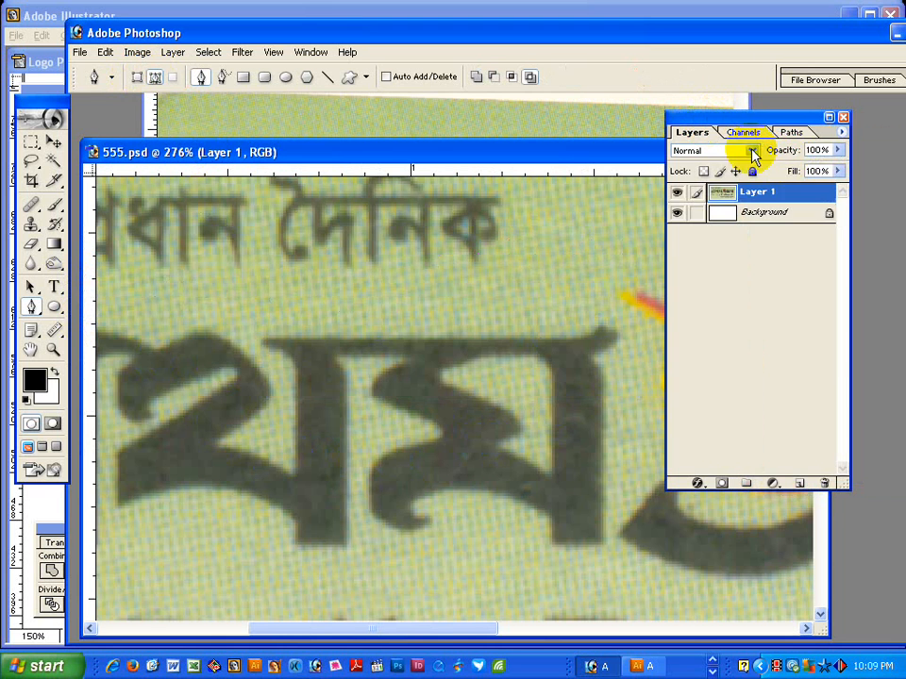
left_click(793, 133)
left_click(733, 152)
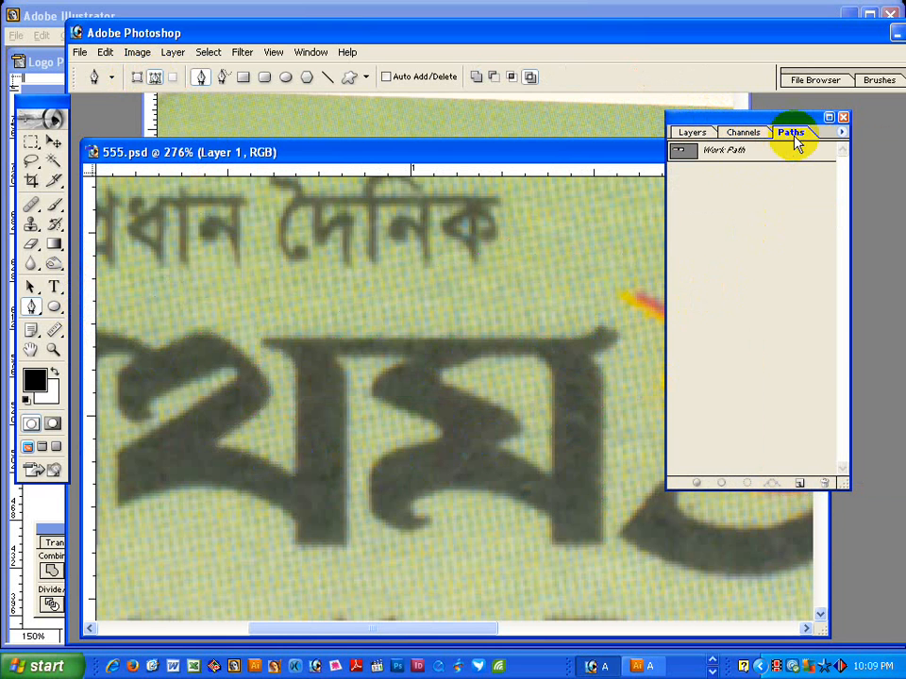
left_click(555, 521, "ctrl")
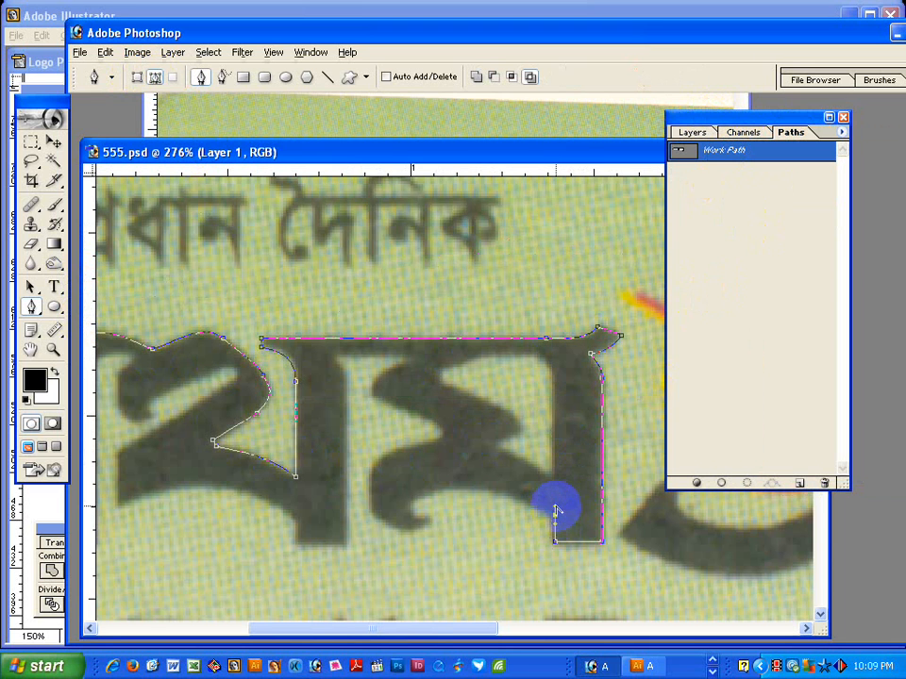
Trace the third letter's lower curve, bottom hook and inward-facing contour up to the underside of the headline bar.
left_click(536, 509)
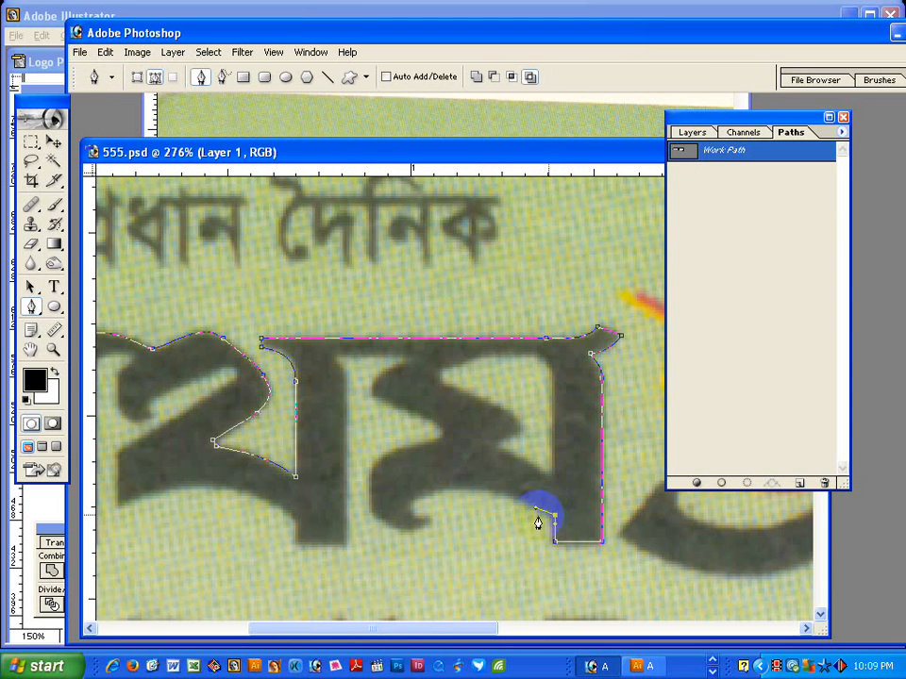
mouse_move(413, 501)
left_mouse_down()
mouse_move(422, 506)
mouse_move(430, 493)
mouse_move(481, 479)
mouse_move(421, 526)
mouse_move(435, 522)
left_mouse_up()
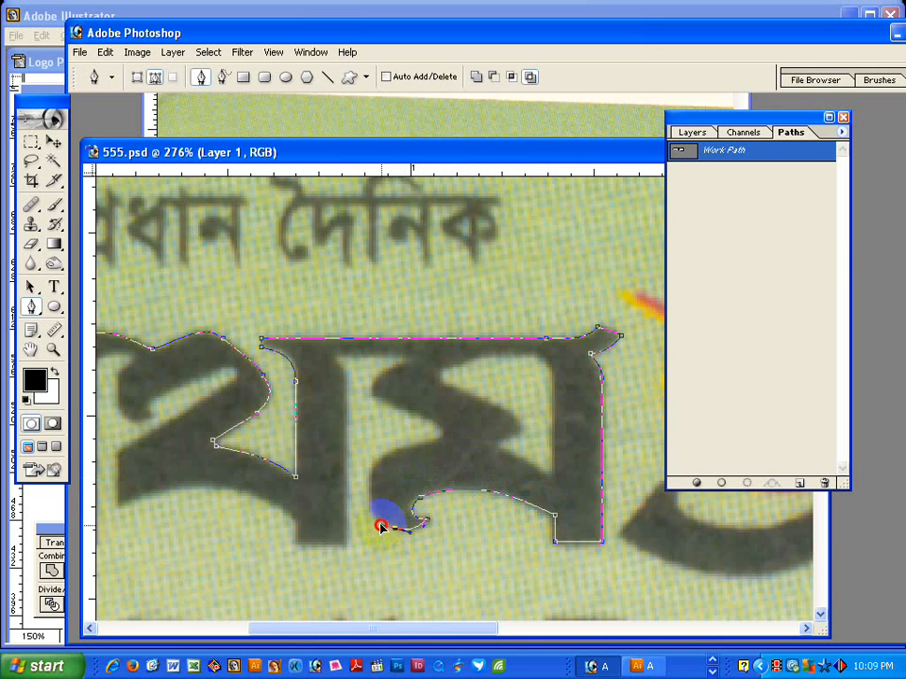
mouse_move(380, 479)
left_mouse_down()
mouse_move(378, 458)
mouse_move(382, 479)
mouse_move(362, 508)
left_mouse_up()
mouse_move(437, 453)
left_mouse_down()
mouse_move(427, 419)
mouse_move(376, 398)
left_mouse_up()
left_click_drag(407, 364, 367, 380)
left_click(420, 359)
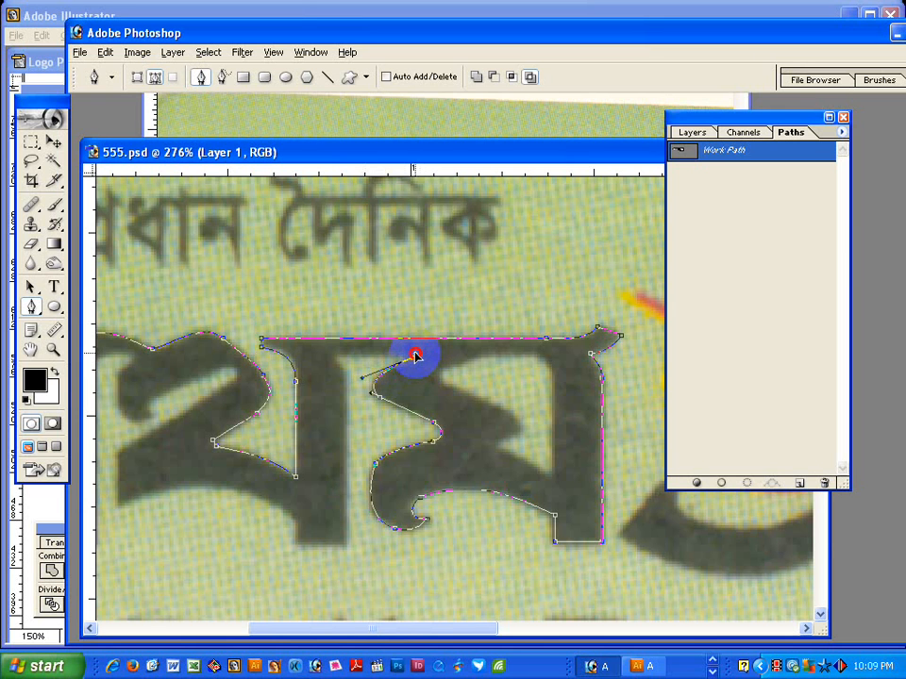
Trace the headline bar's underside, the outer edge of the second letter's stem and the stem's squared base.
left_click(327, 359)
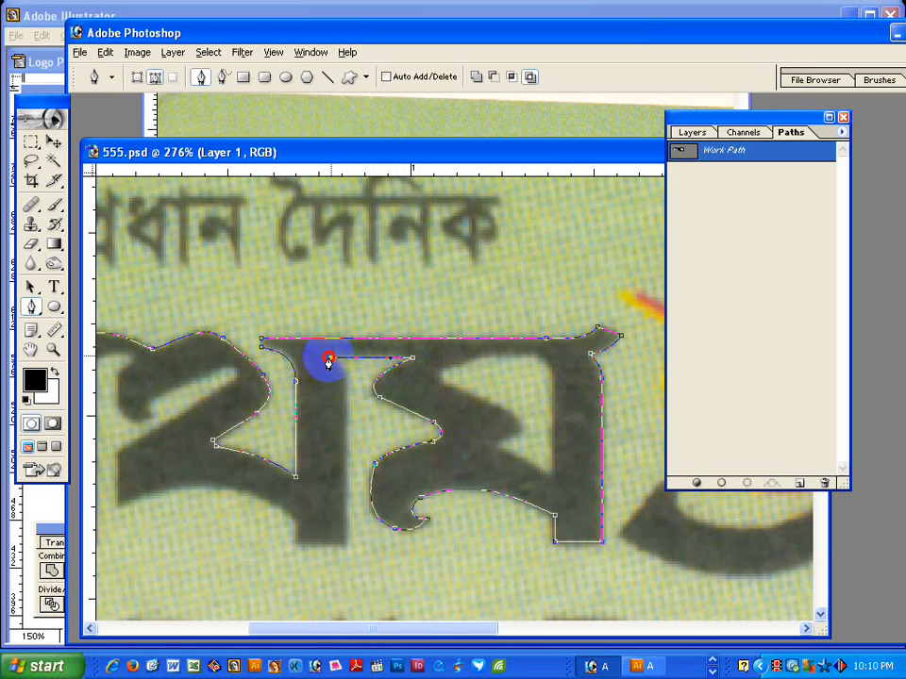
left_click_drag(328, 359, 347, 393)
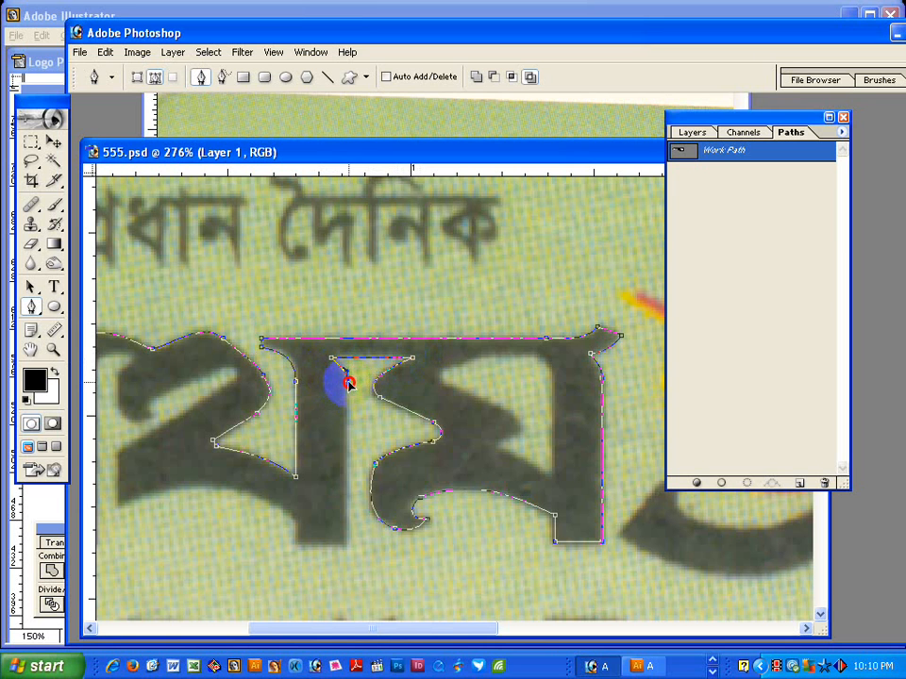
left_click(346, 546)
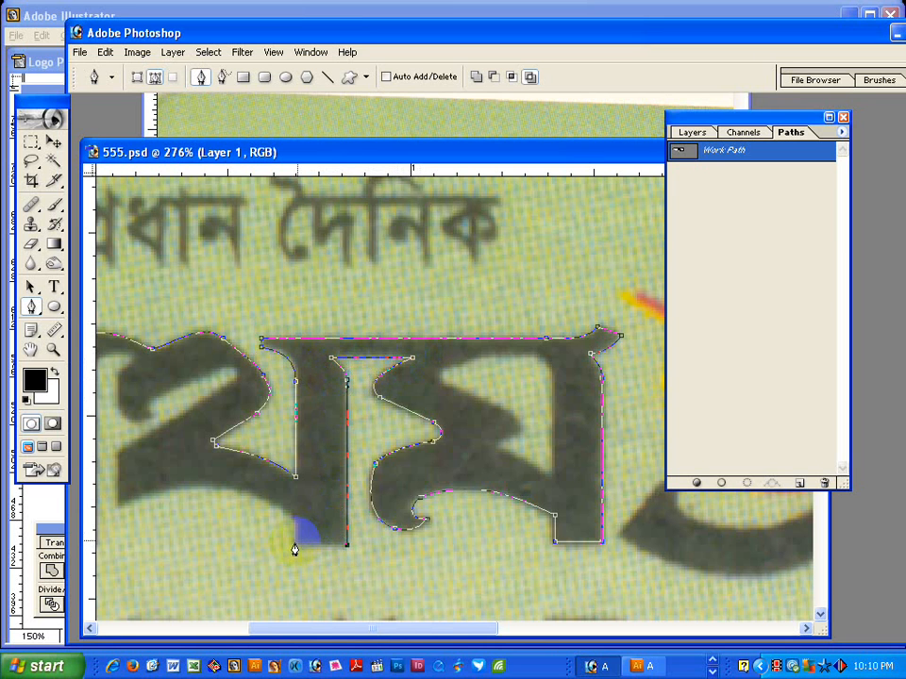
left_click(296, 525)
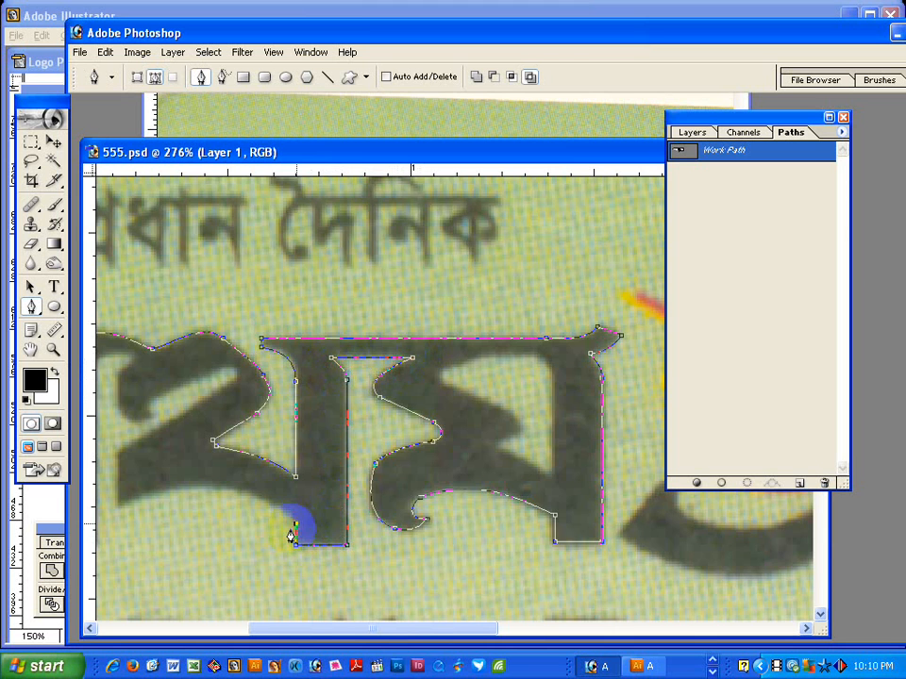
Trace the second letter's bottom curve, straight outer edge, diagonal inner slit and rounded knob.
left_click_drag(219, 506, 328, 484)
left_click(226, 487)
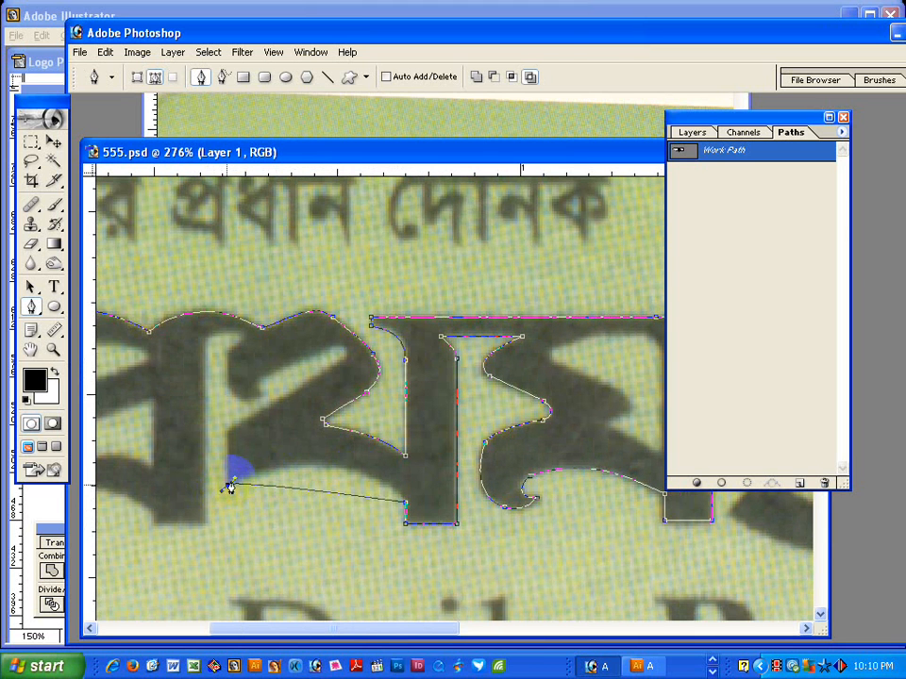
left_click_drag(237, 481, 350, 429)
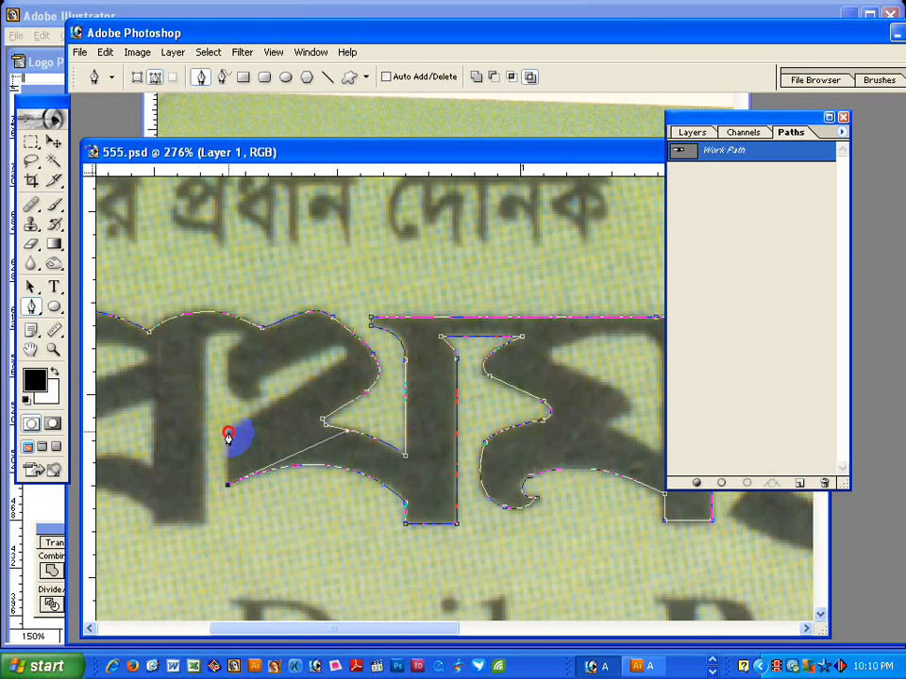
left_click_drag(228, 436, 329, 354)
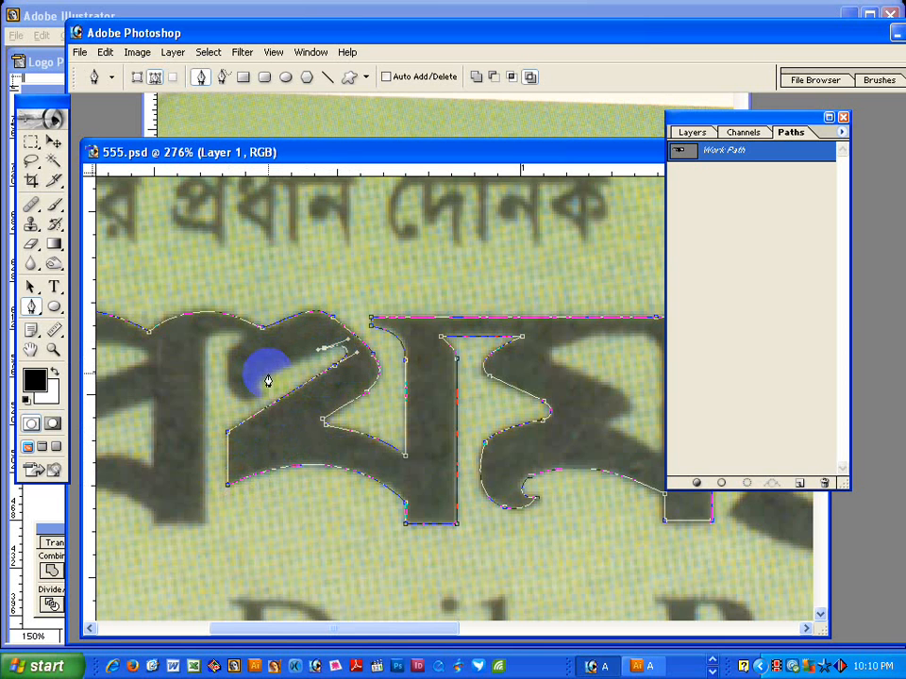
left_click_drag(260, 374, 246, 391)
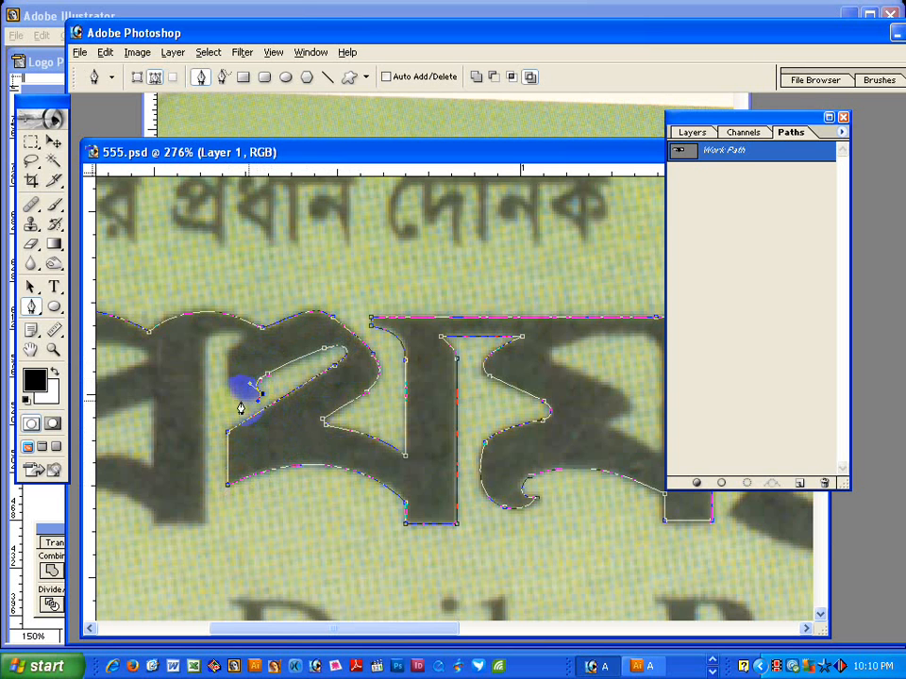
left_click(231, 381)
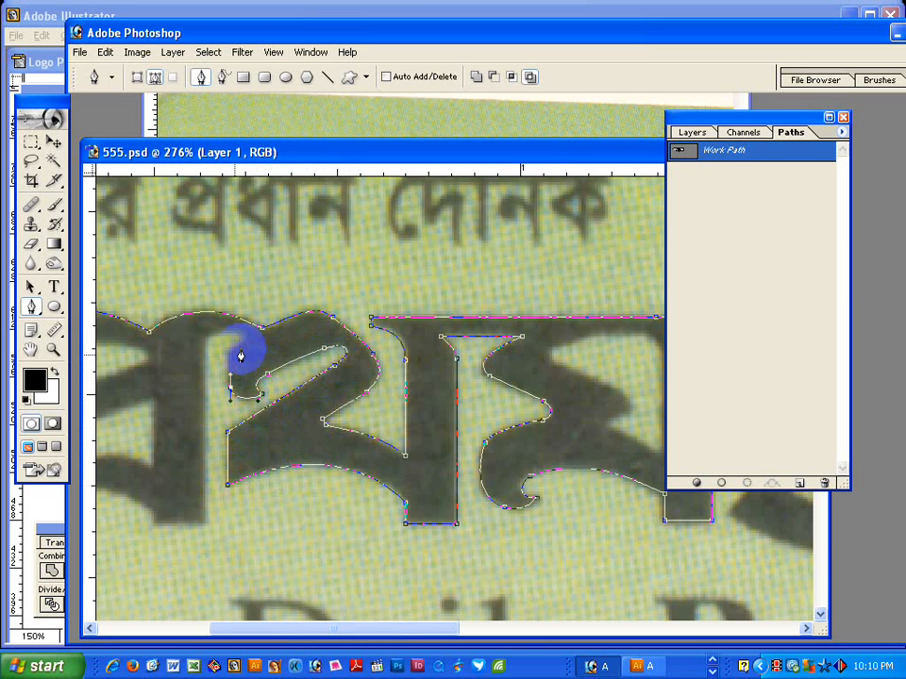
Trace the small arch joining the second letter to the first, and the first letter's stem edge and squared base.
mouse_move(245, 338)
left_mouse_down()
mouse_move(232, 349)
mouse_move(239, 352)
mouse_move(247, 337)
mouse_move(204, 346)
mouse_move(243, 346)
mouse_move(285, 380)
mouse_move(226, 462)
left_mouse_up()
scroll(225, 463, "down", 1)
left_click(220, 455)
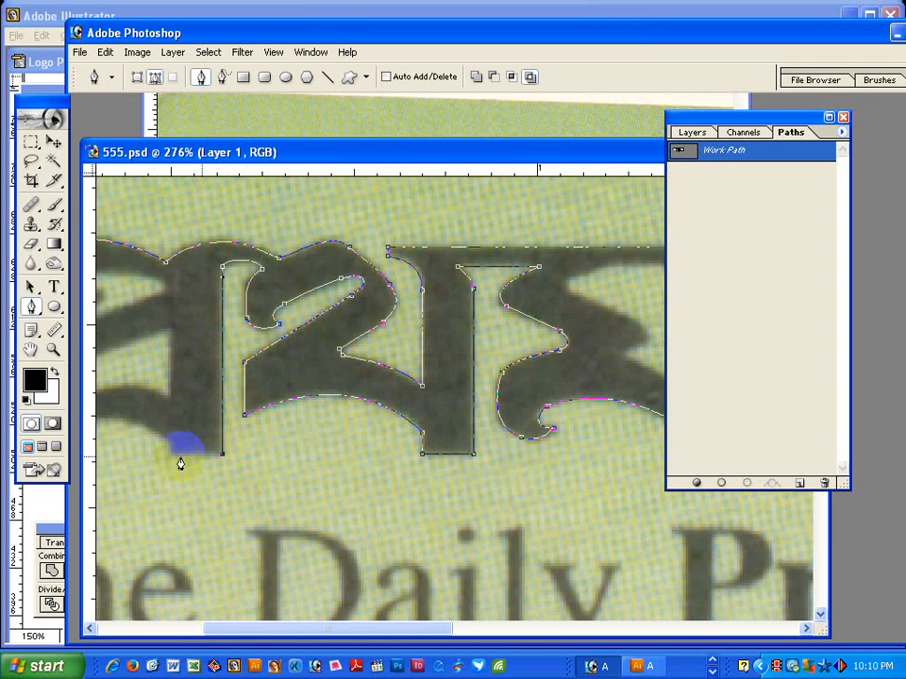
left_click(170, 455)
left_click_drag(170, 444, 170, 434)
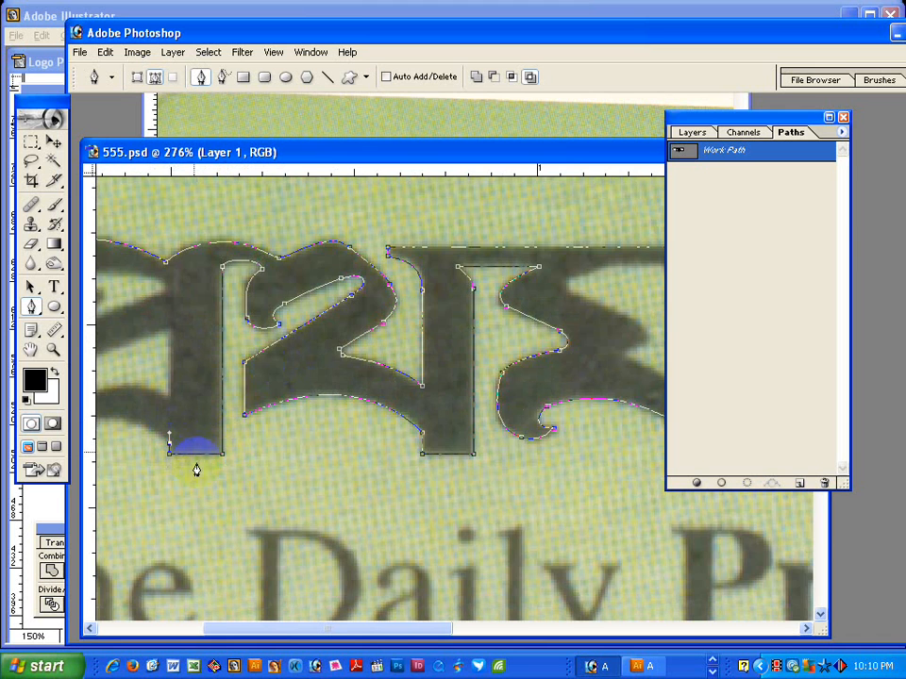
Trace the underside of the first letter's lower sweep from the stem base around to its far upper tip.
left_click_drag(274, 447, 510, 453)
left_click_drag(403, 445, 384, 435)
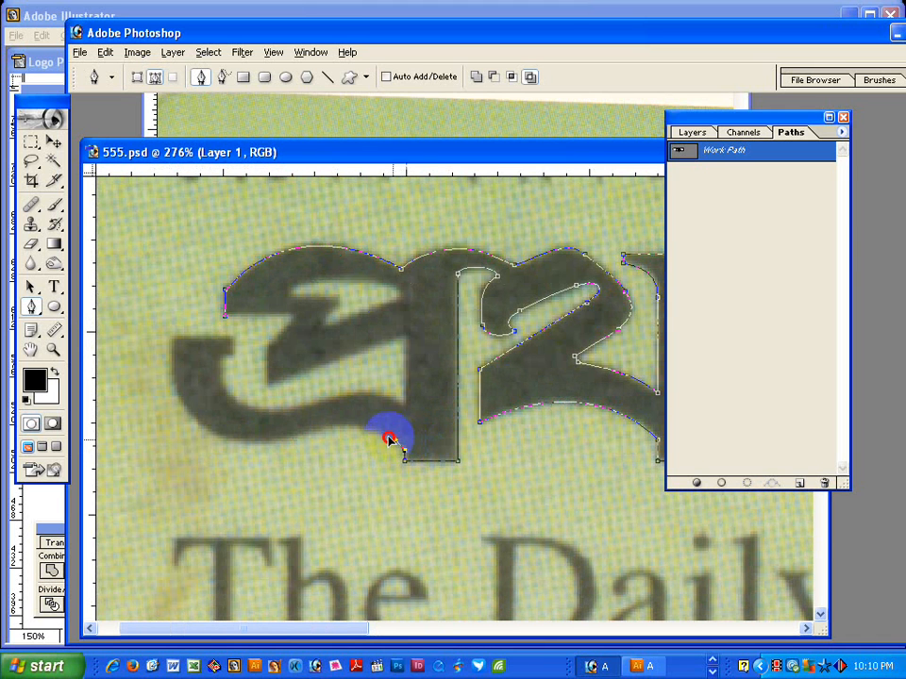
left_click_drag(297, 435, 360, 416)
left_click_drag(174, 335, 162, 439)
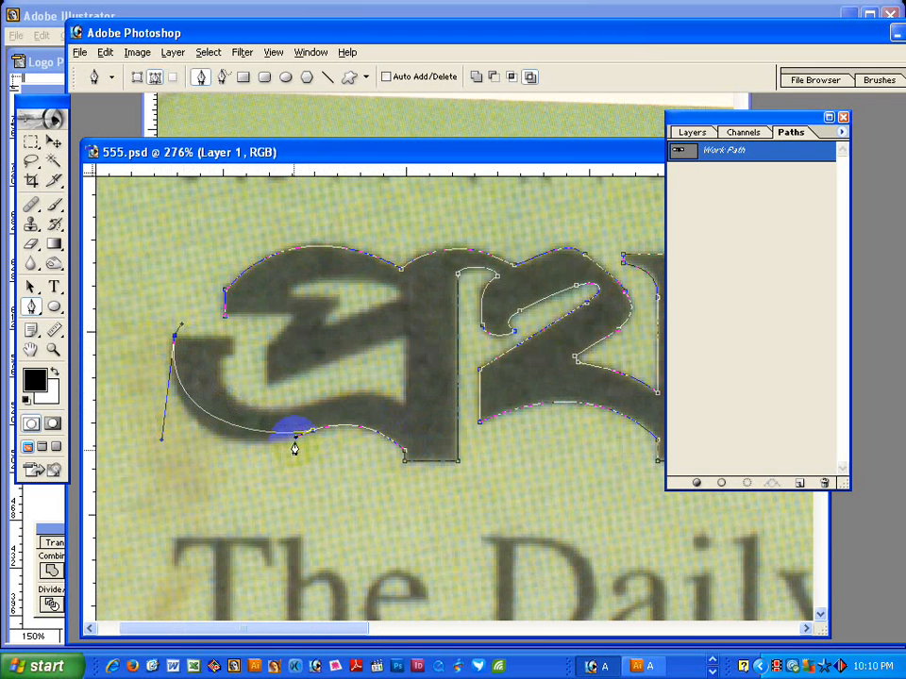
left_click_drag(284, 442, 237, 463)
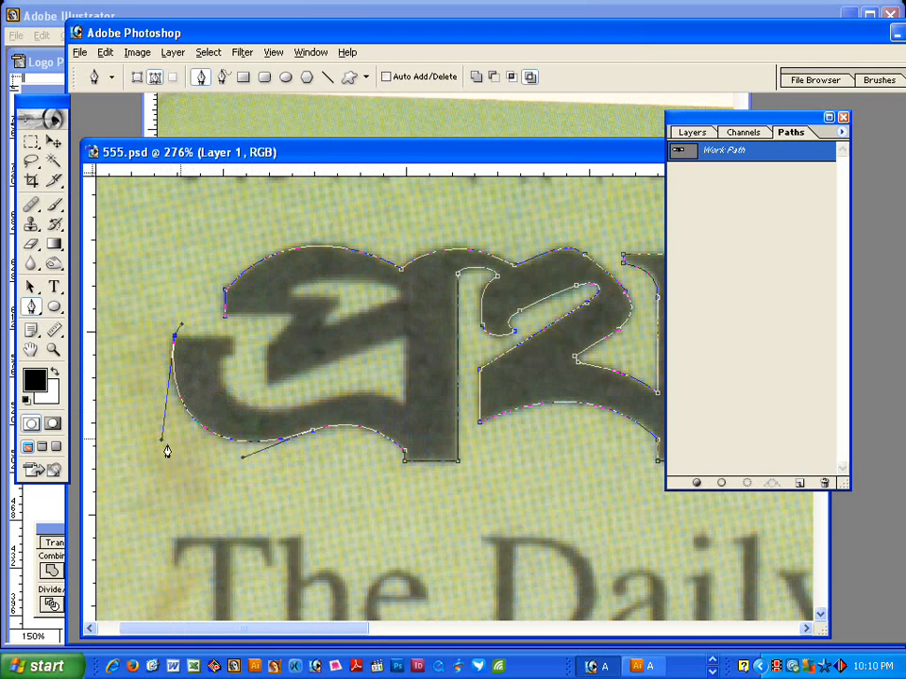
left_click_drag(161, 445, 159, 442)
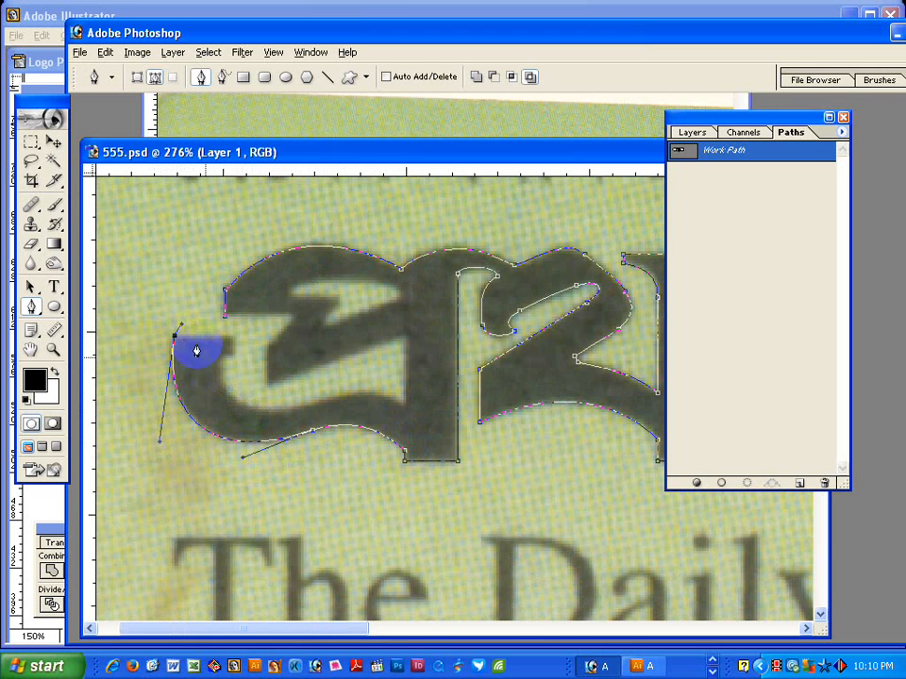
Trace the lower sweep's squared tip and its curved inner edge back to the first letter's stem.
left_click(174, 336, "alt")
left_click(235, 336)
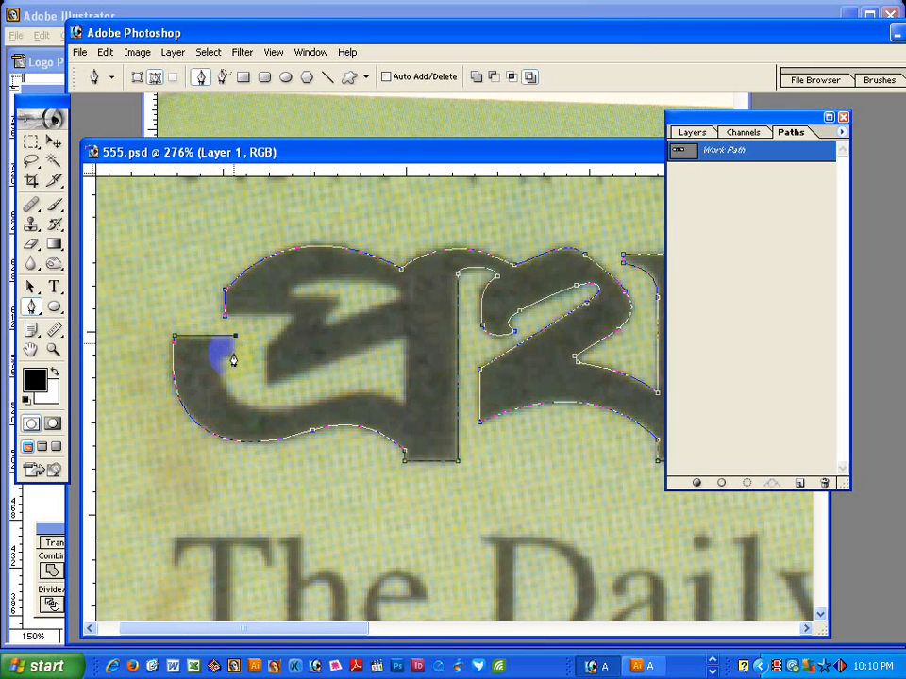
left_click_drag(235, 358, 216, 375)
left_click_drag(283, 417, 219, 423)
left_click_drag(404, 412, 374, 382)
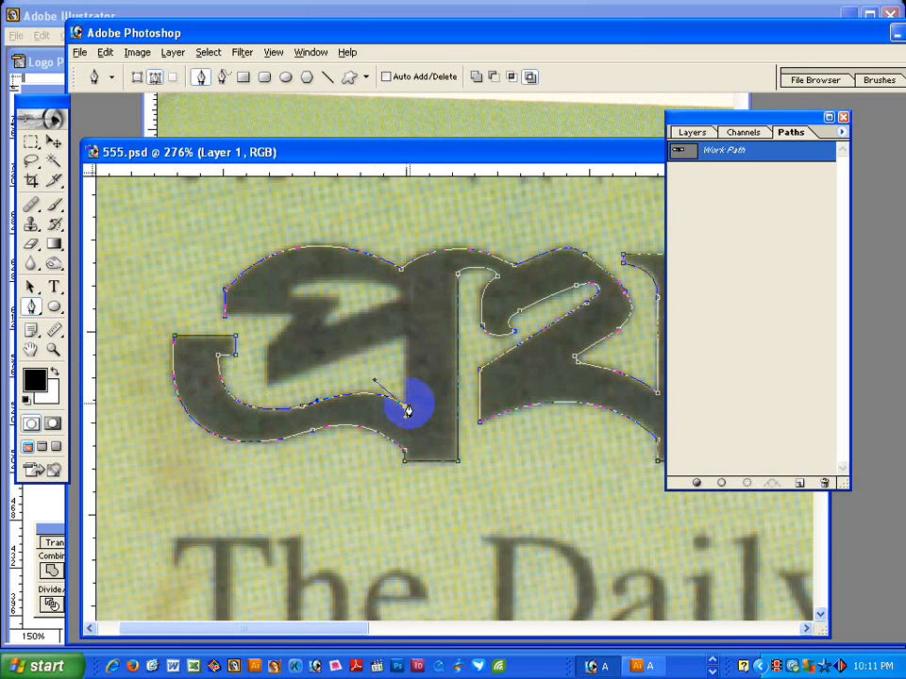
left_click(405, 407)
Trace the first letter's short stem edge and pointed diagonal stroke, closing the first word's outline at its starting point.
left_click(403, 333)
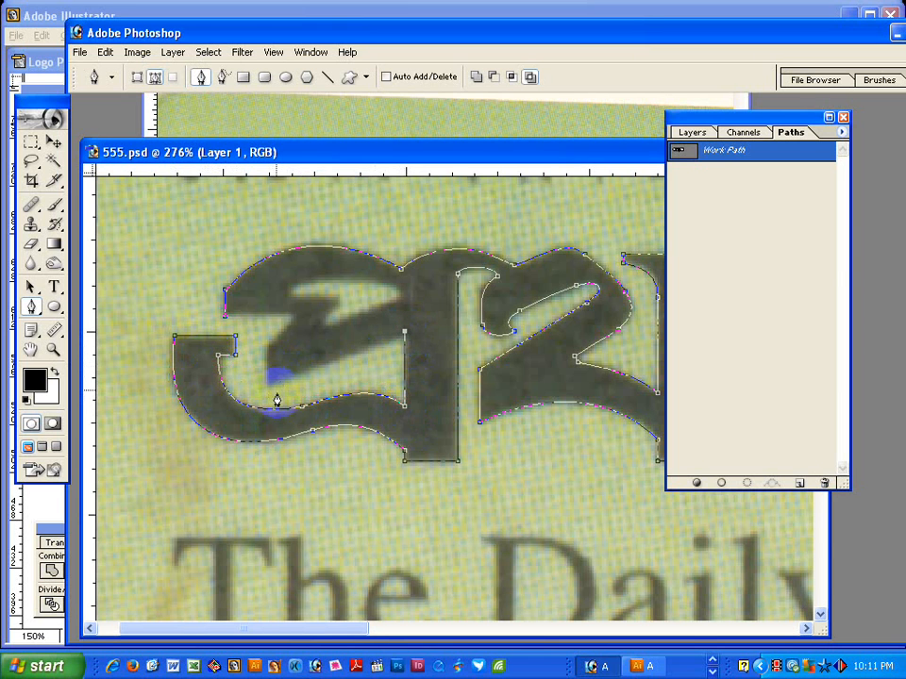
left_click(270, 382)
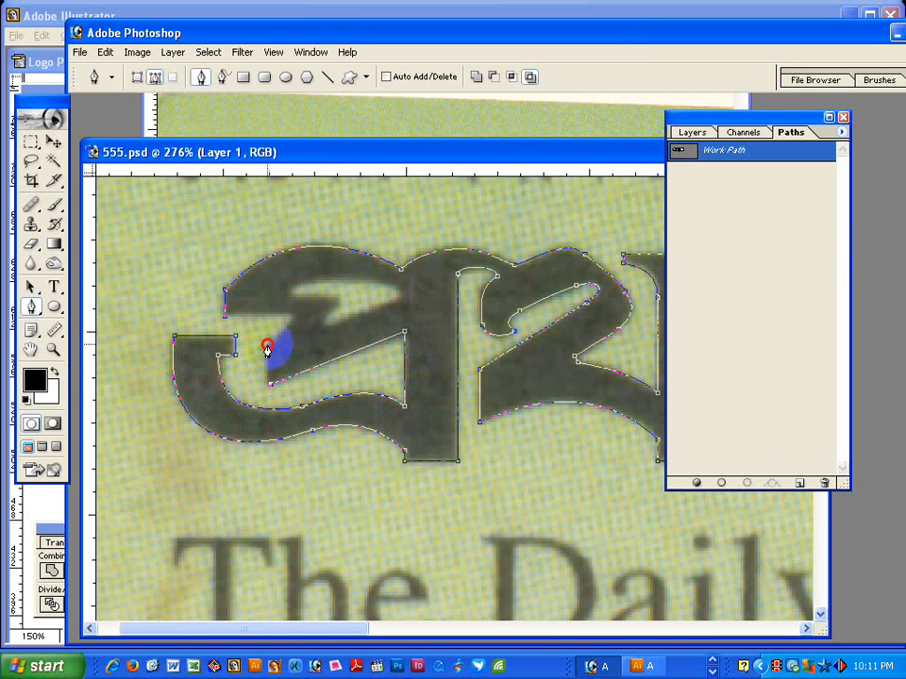
left_click(267, 348)
left_click(227, 317)
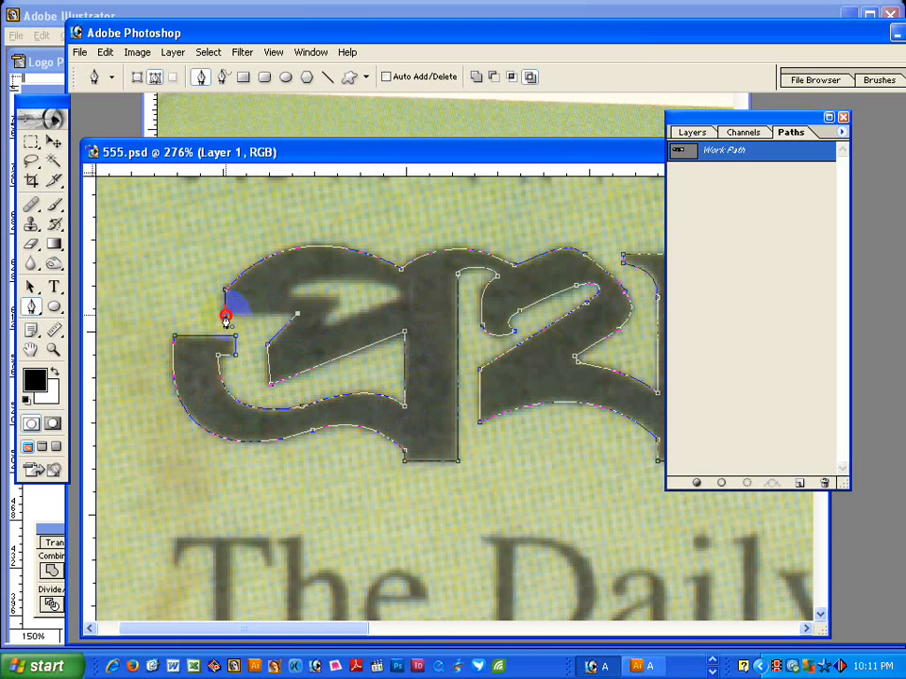
Trace the enclosed opening inside the first letter as a separate closed subpath.
left_click(288, 294)
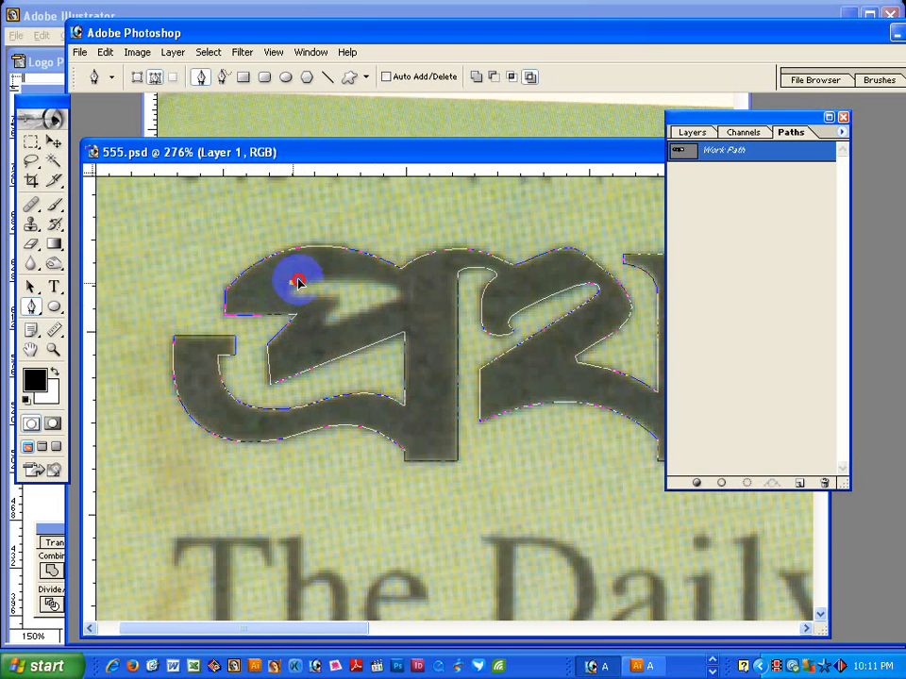
left_click_drag(297, 283, 298, 273)
mouse_move(396, 284)
left_mouse_down()
mouse_move(406, 290)
mouse_move(356, 269)
mouse_move(392, 309)
mouse_move(385, 307)
mouse_move(402, 300)
left_mouse_up()
mouse_move(324, 331)
left_mouse_down()
mouse_move(332, 304)
mouse_move(293, 306)
mouse_move(297, 282)
mouse_move(286, 287)
left_mouse_up()
left_click(293, 290)
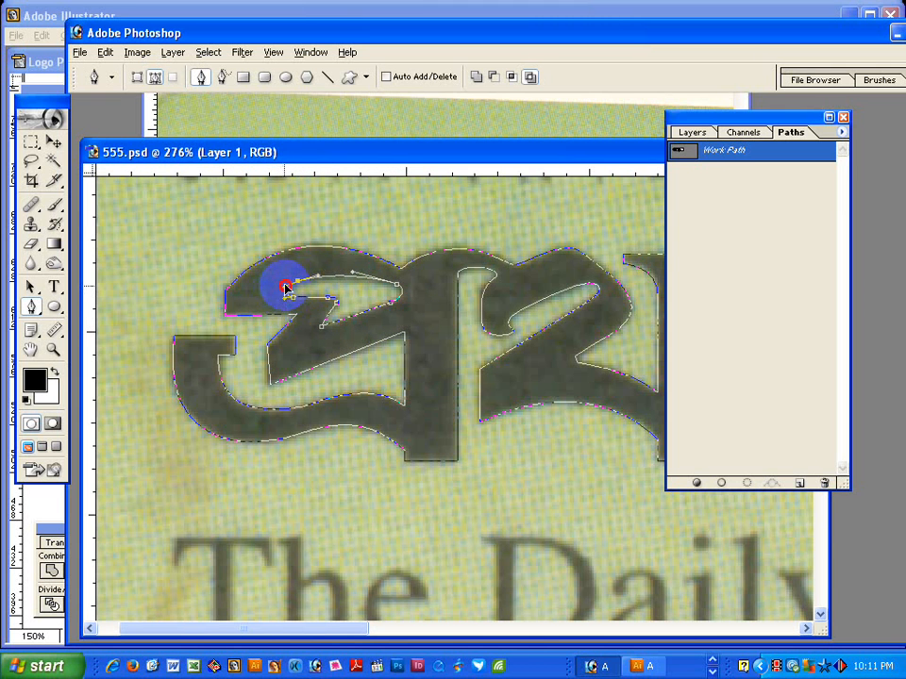
Trace the enclosed opening inside the third letter as a closed subpath, and deselect the path.
scroll(449, 329, "right", 10)
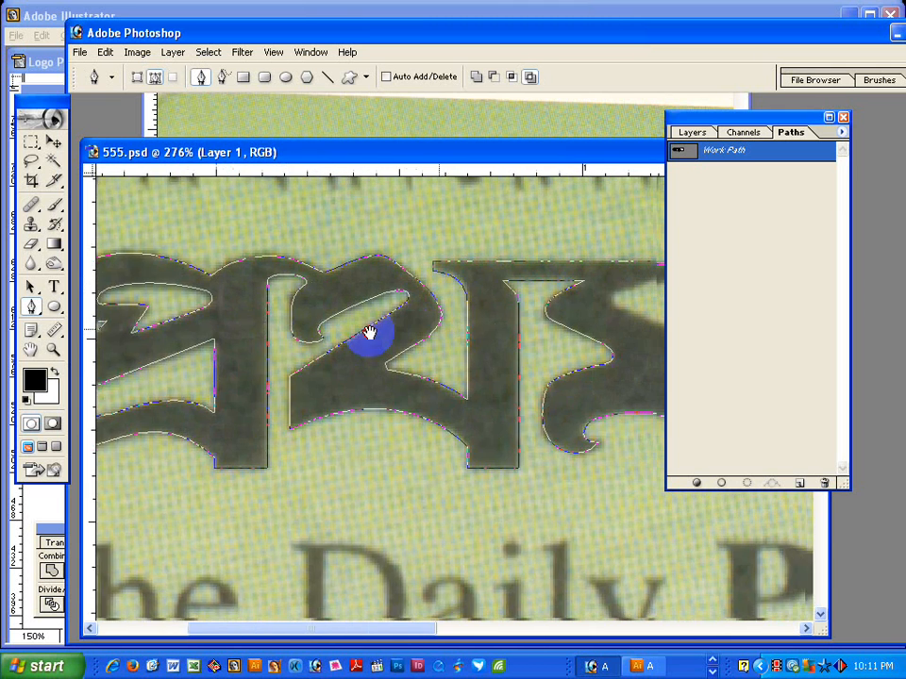
left_click_drag(440, 295, 448, 285)
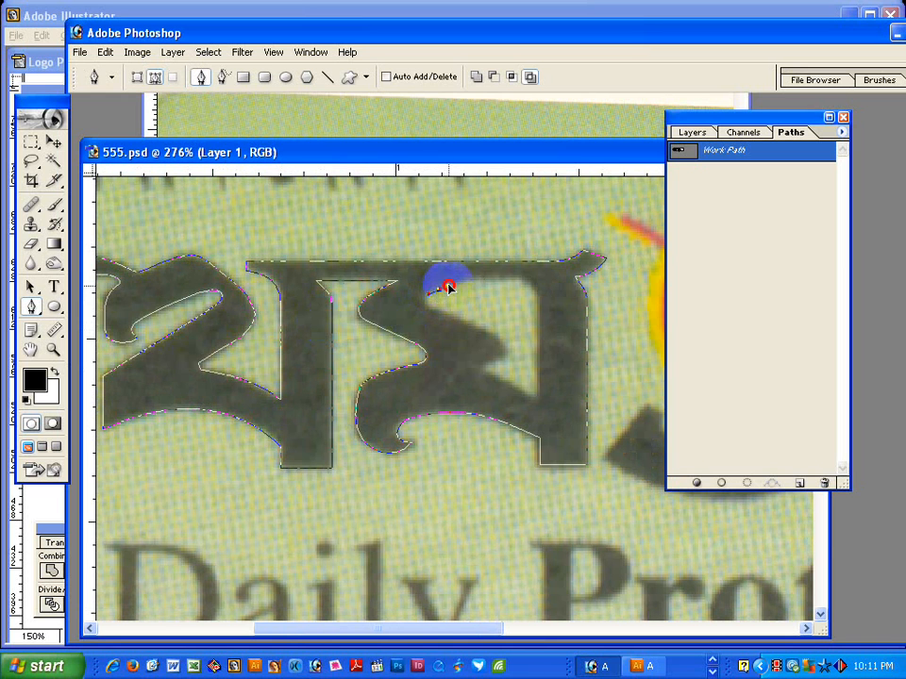
left_click(489, 290)
left_click(512, 277)
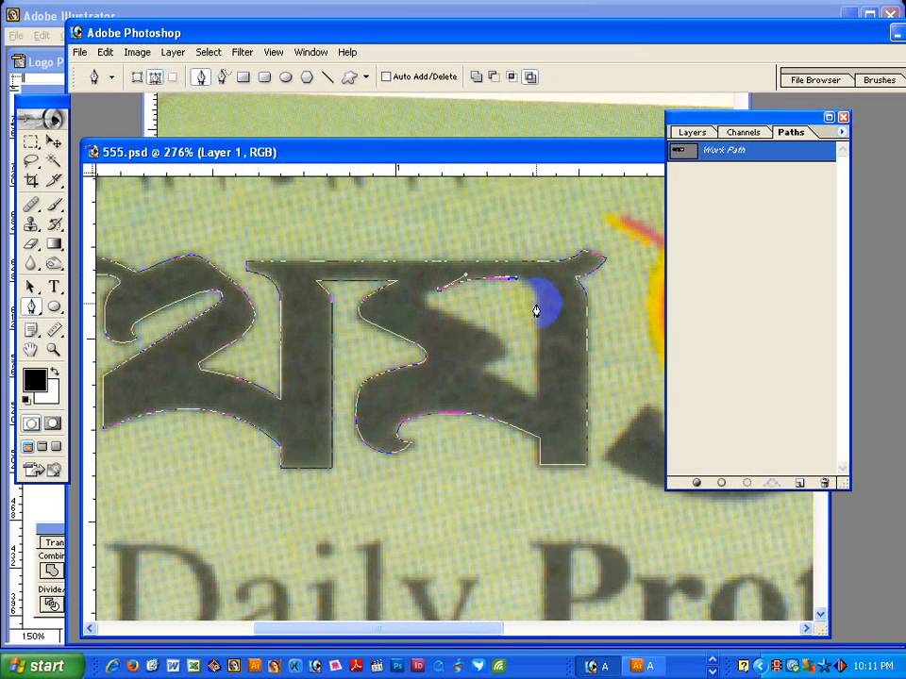
left_click_drag(537, 309, 540, 327)
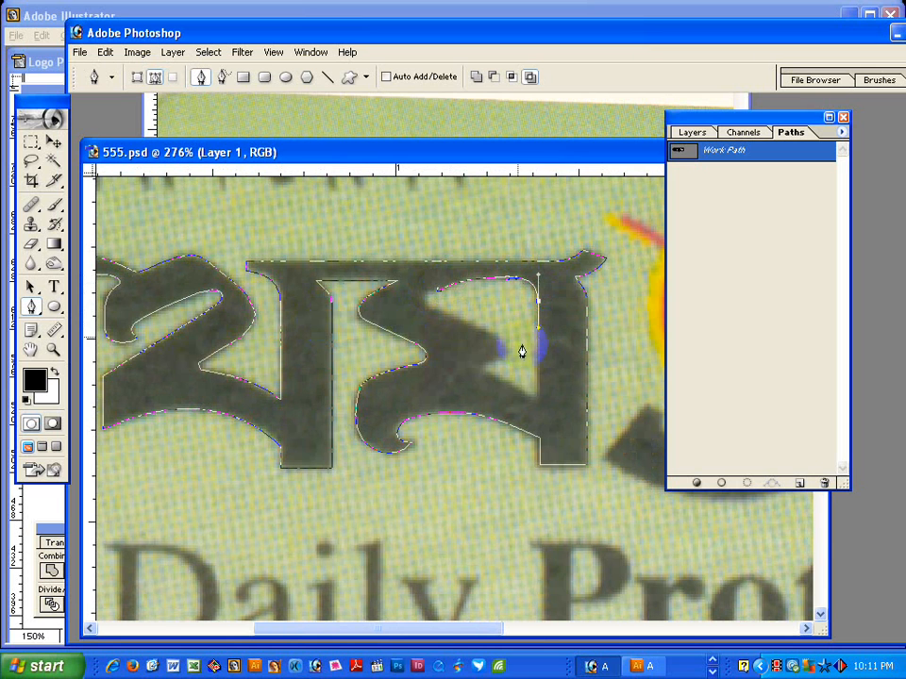
left_click(537, 408)
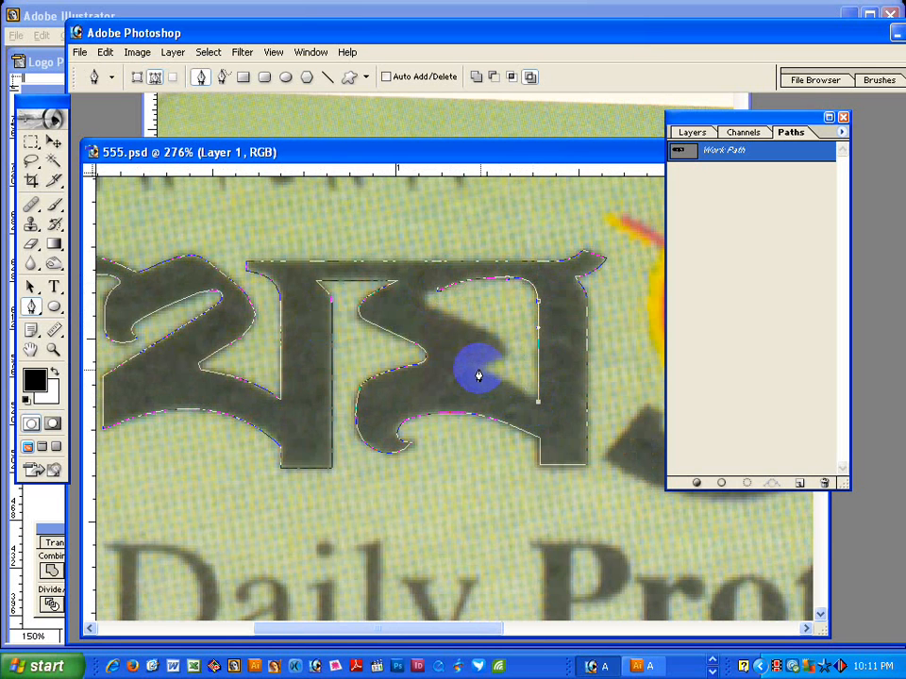
left_click_drag(490, 369, 471, 340)
left_click_drag(437, 317, 433, 289)
left_click(440, 291)
left_click(481, 305, "ctrl")
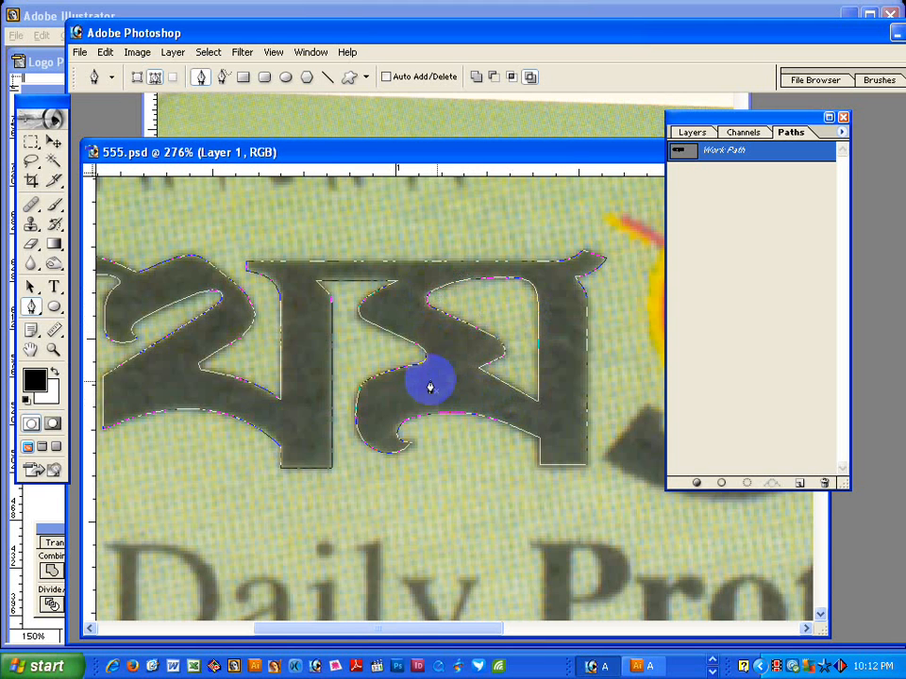
Begin the second word's outline by tracing its first letter's curl over the red sun, up to the headline bar's squared end.
key("ctrl+minus")
key("ctrl+minus")
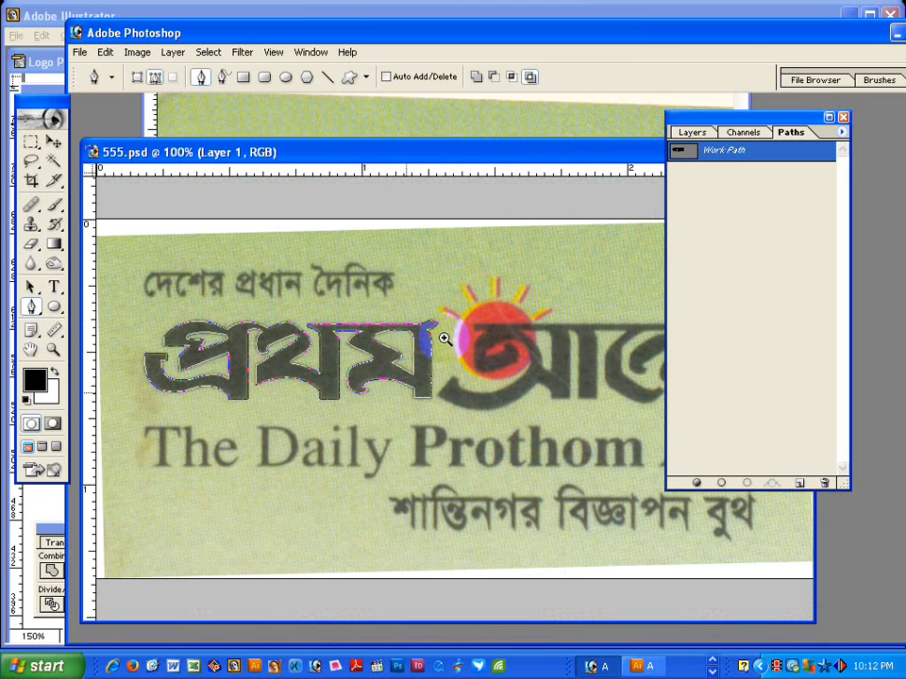
left_click_drag(439, 273, 547, 443)
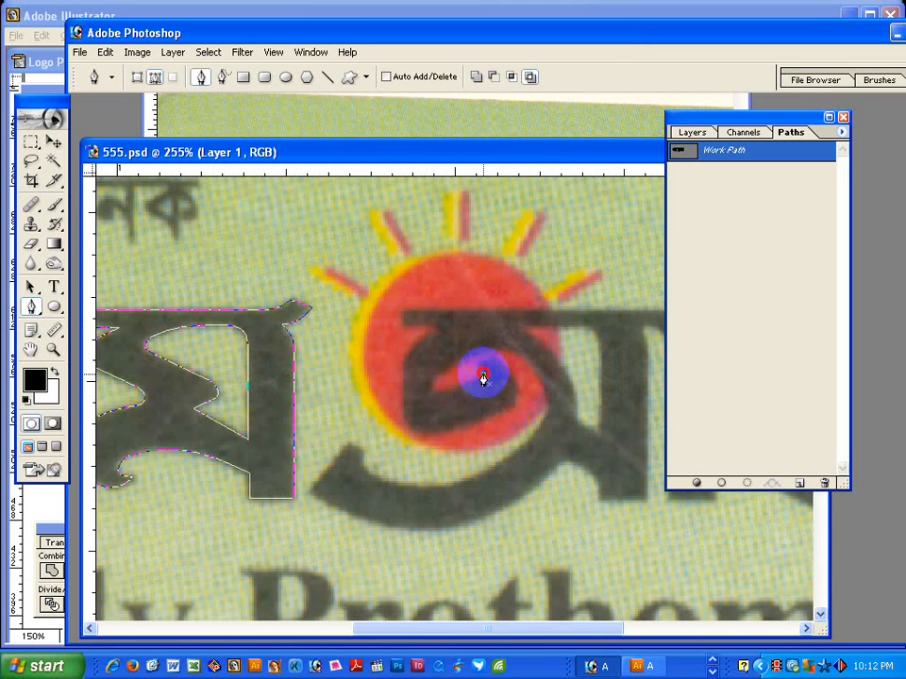
left_click(484, 373)
left_click_drag(494, 362, 504, 366)
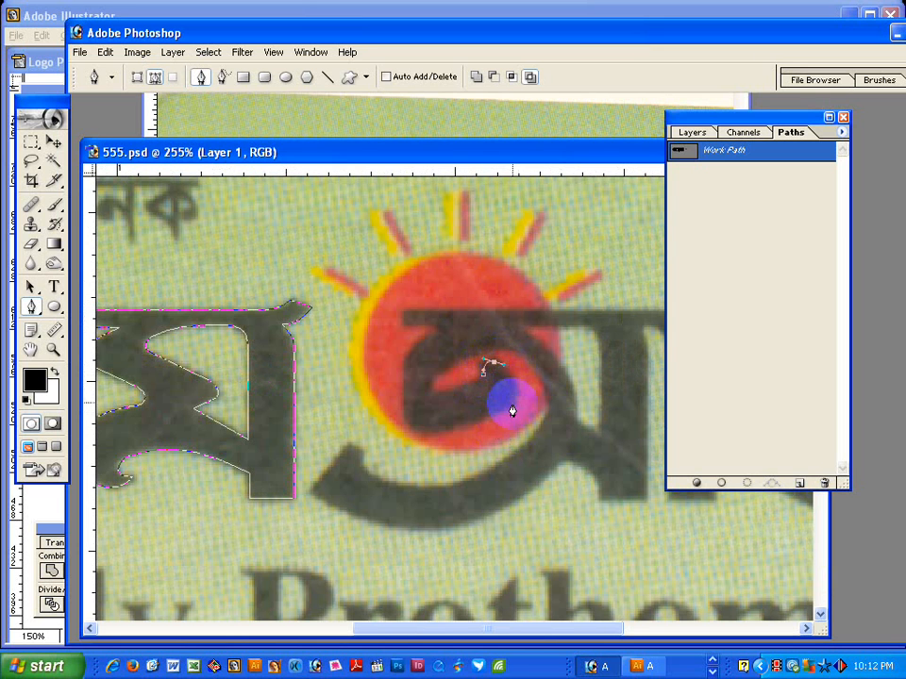
left_click_drag(510, 406, 529, 390)
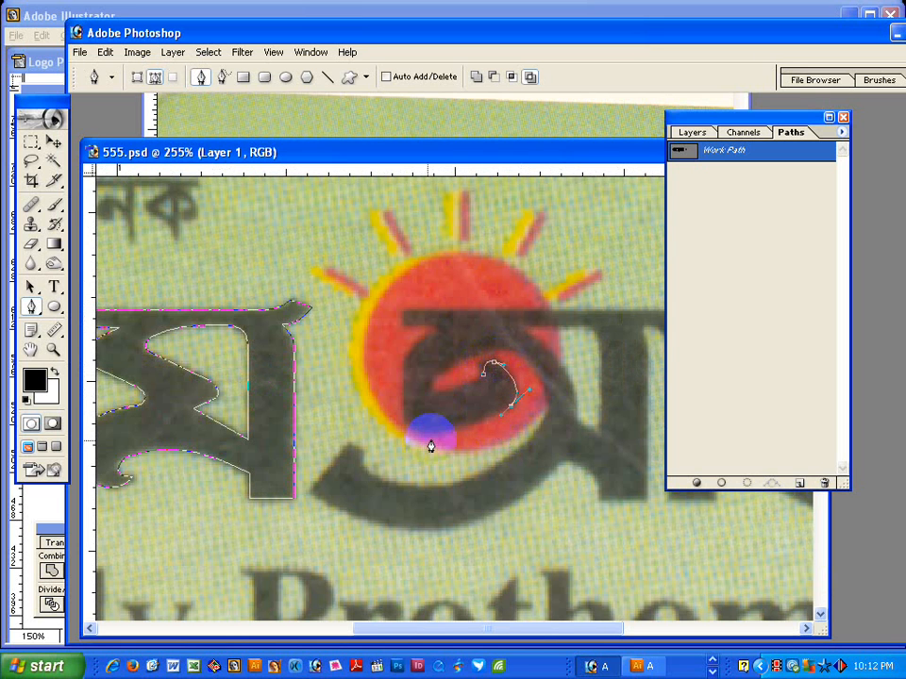
left_click_drag(407, 420, 405, 388)
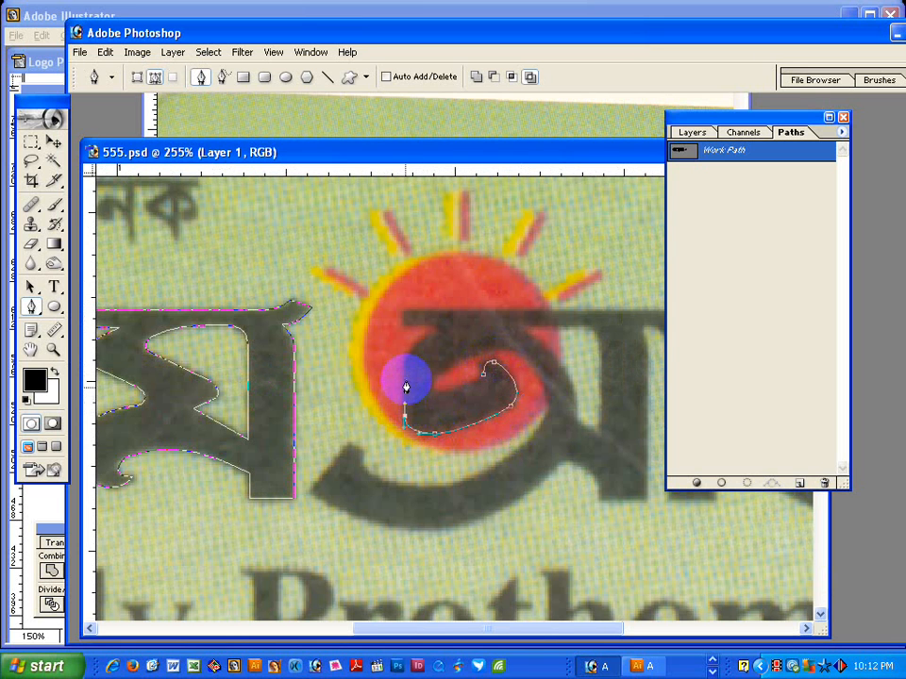
left_click_drag(442, 330, 404, 322)
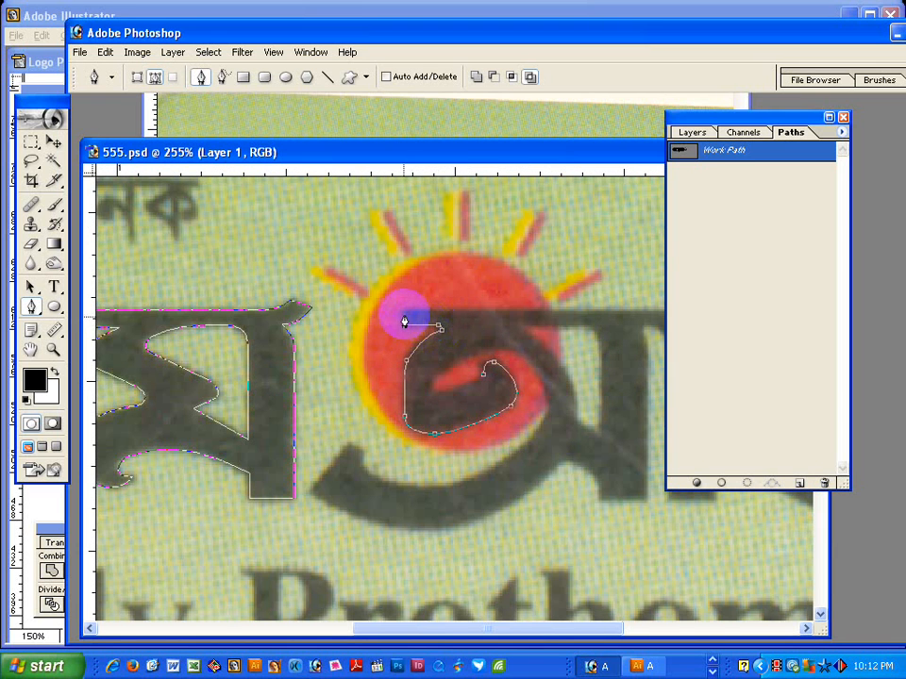
Trace the straight upper edge of the second word's headline bar across to the last stem.
left_click_drag(541, 338, 325, 353)
left_click_drag(202, 370, 536, 370)
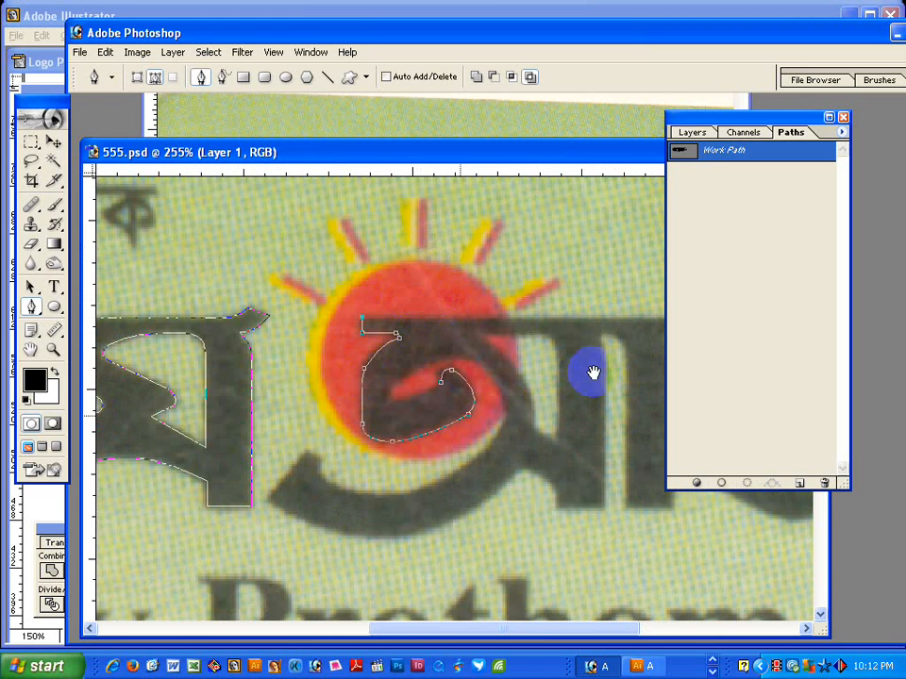
left_click_drag(591, 370, 182, 346)
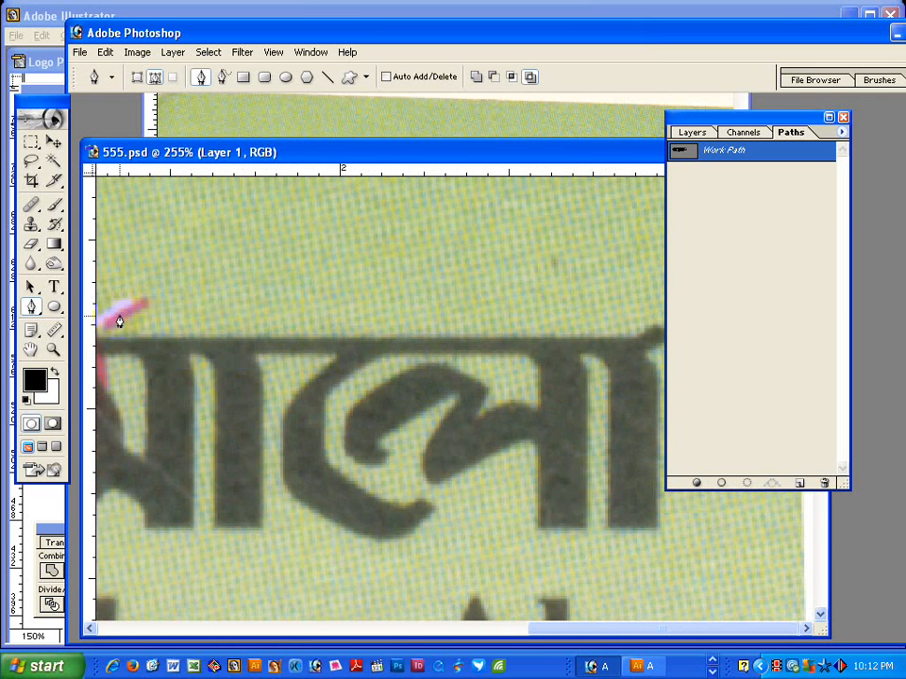
left_click(619, 336)
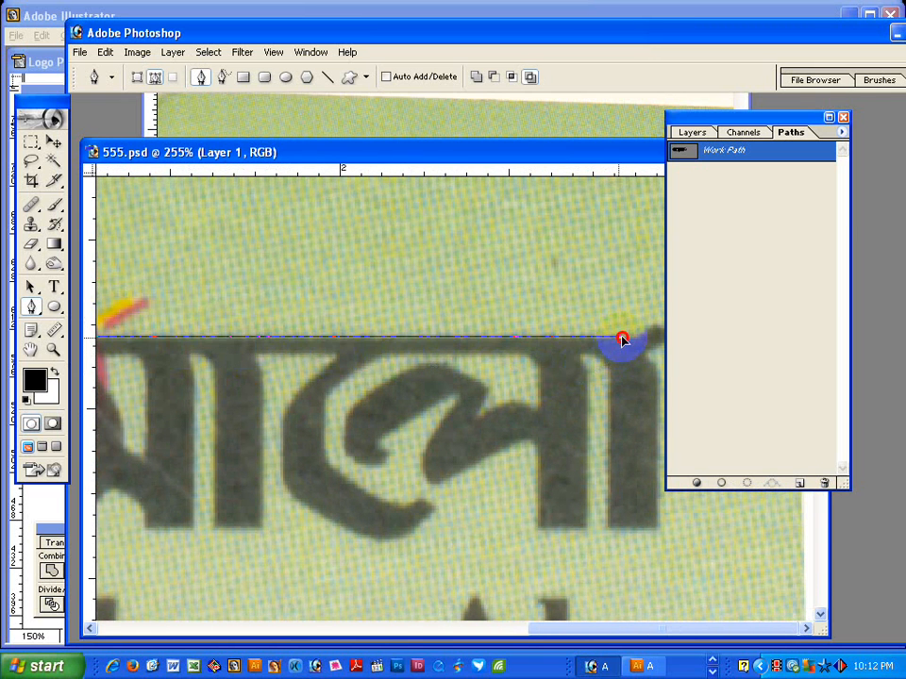
Trace the headline bar's flared end and both edges and the squared base of the second word's last stem.
left_click_drag(760, 119, 813, 124)
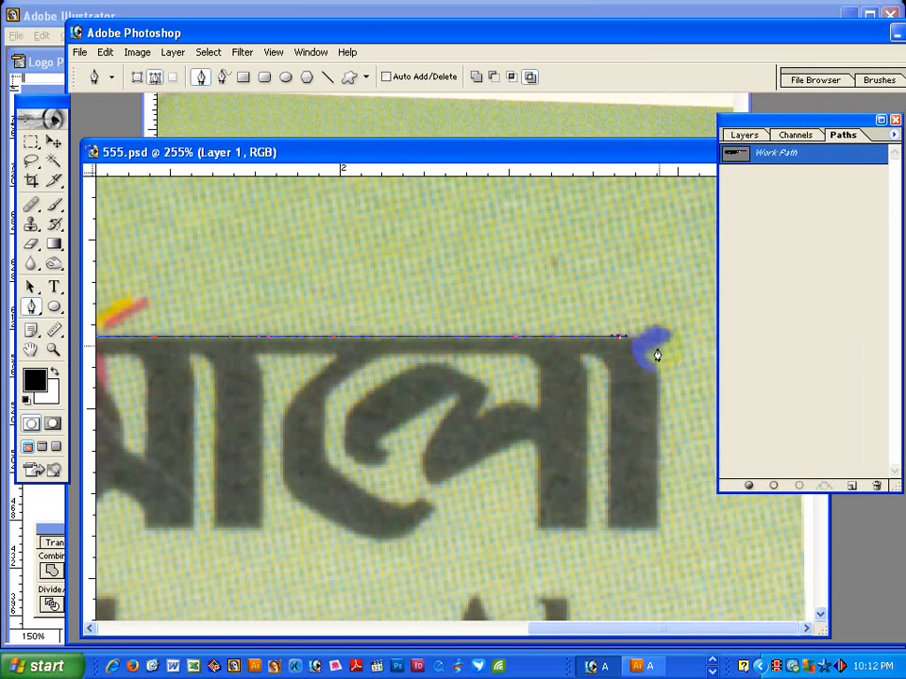
left_click_drag(655, 332, 658, 382)
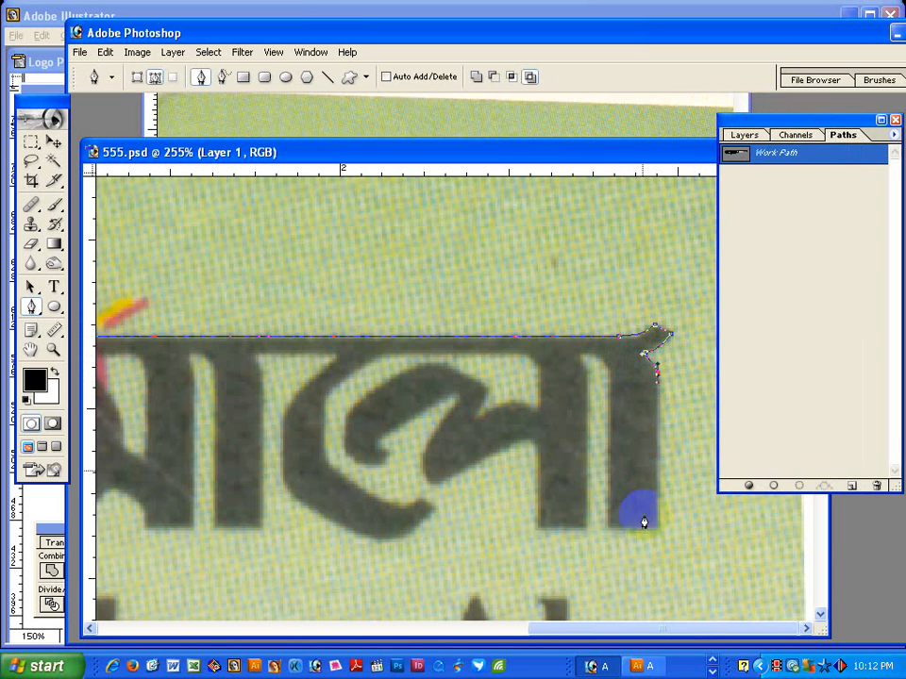
left_click(657, 528)
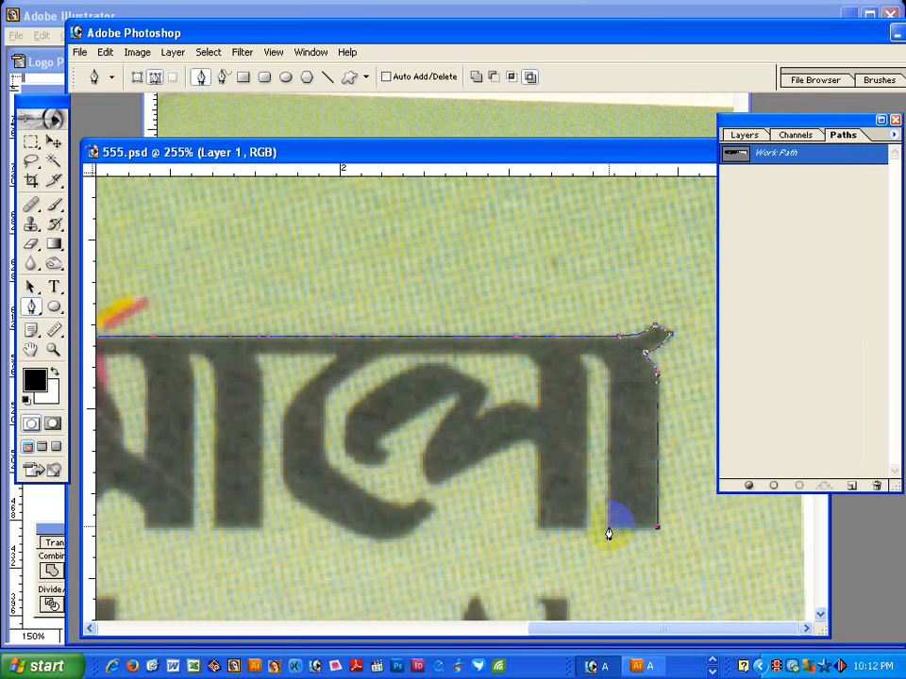
left_click(607, 528)
left_click(609, 380)
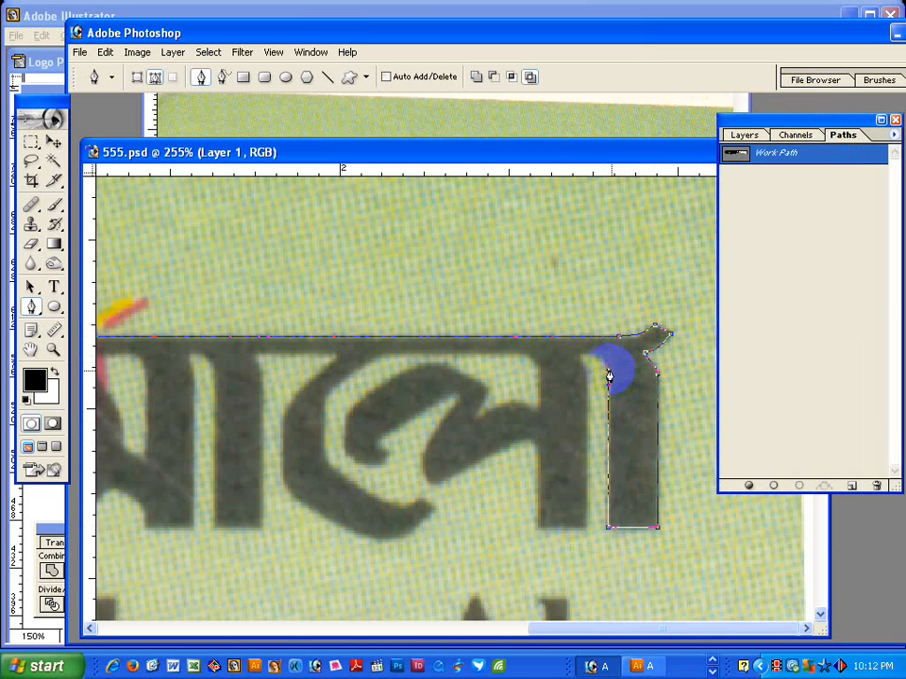
Trace the small arch beside the last stem, and the neighbouring stem's facing edge and squared base.
left_click_drag(609, 375, 583, 371)
left_click(587, 371)
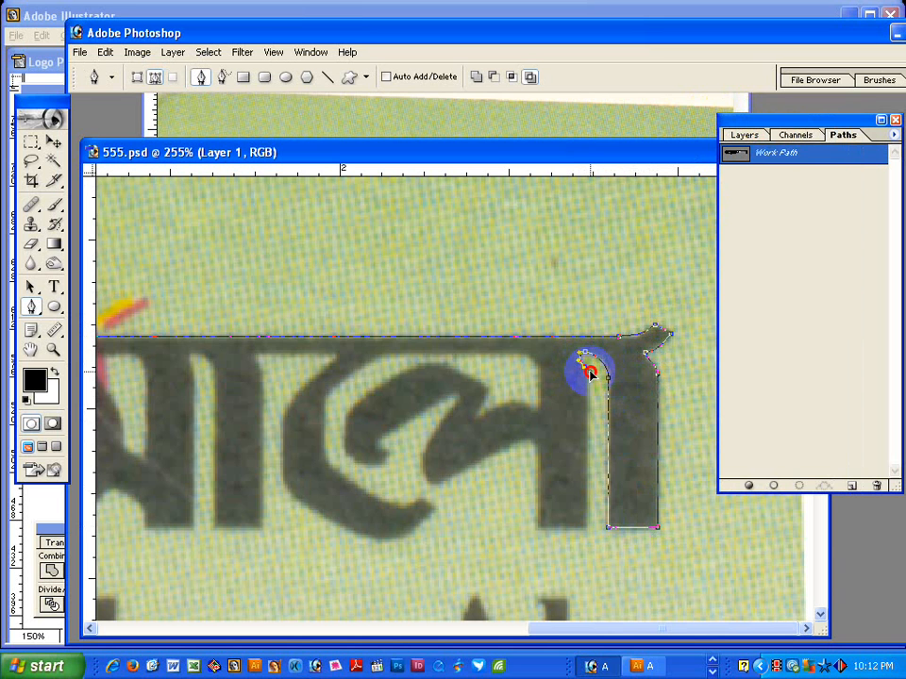
left_click(584, 527)
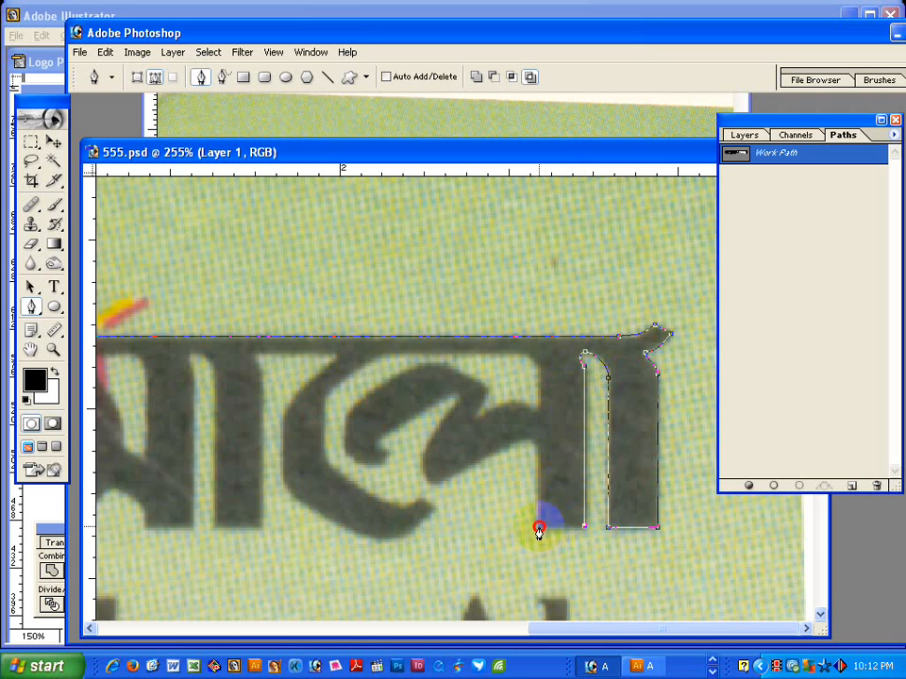
left_click(539, 527)
Trace the stem's other edge, the adjoining letter's rounded lobe and diagonal slit, and the outer curve of its inner hook.
left_click_drag(539, 450, 489, 460)
left_click_drag(440, 482, 456, 401)
mouse_move(456, 403)
left_mouse_down()
mouse_move(427, 437)
mouse_move(444, 435)
mouse_move(449, 402)
mouse_move(441, 402)
mouse_move(460, 399)
left_mouse_up()
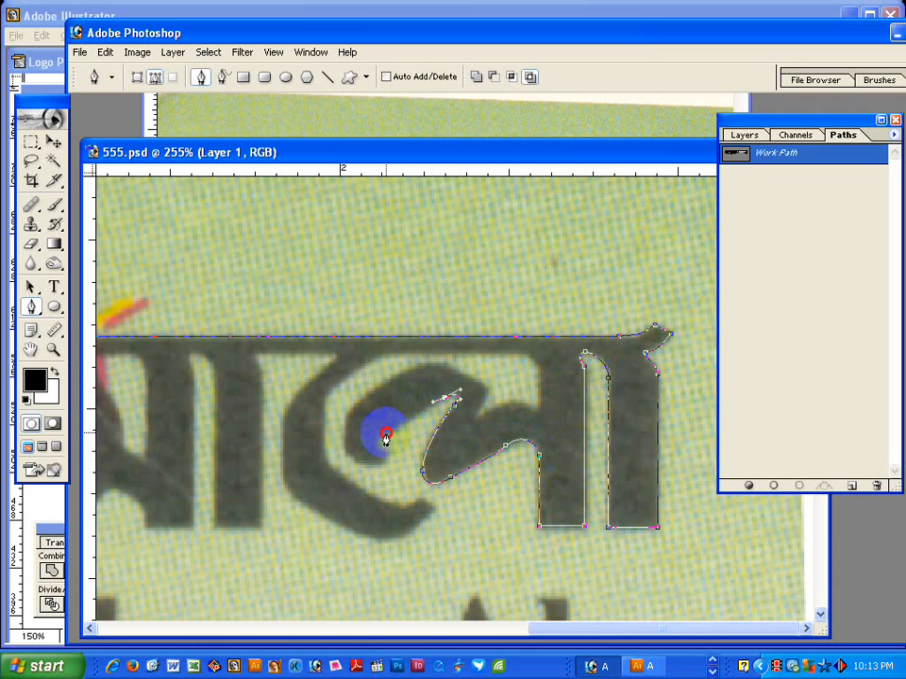
mouse_move(385, 438)
left_mouse_down()
mouse_move(384, 459)
mouse_move(396, 452)
mouse_move(381, 456)
left_mouse_up()
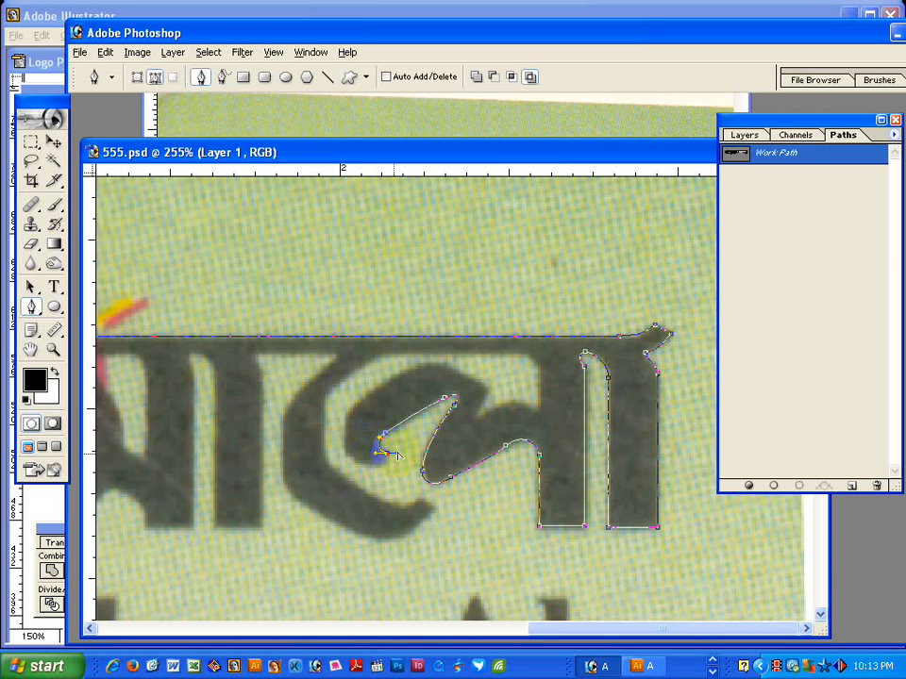
left_click(348, 460)
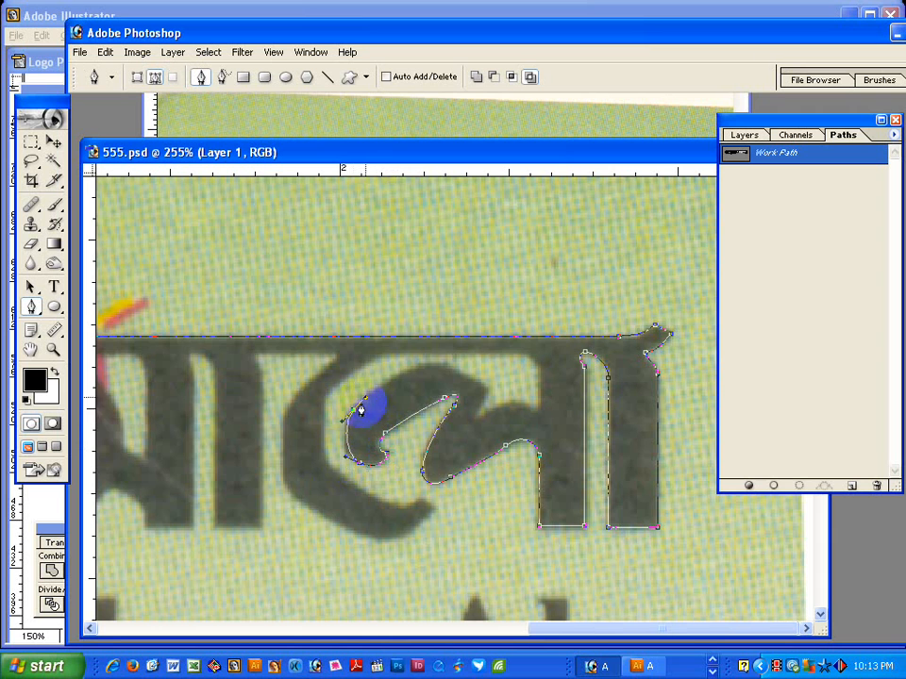
Trace the upper curve of the inner hook, its pointed end and notch, and the short link across to the stem.
left_click(338, 430)
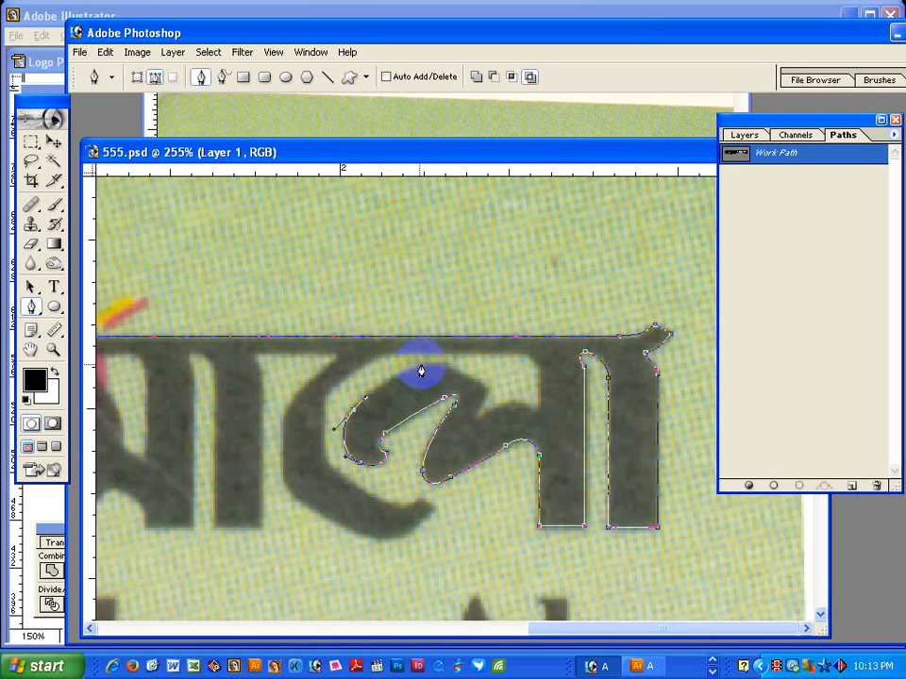
mouse_move(420, 366)
left_mouse_down()
mouse_move(431, 361)
mouse_move(472, 380)
mouse_move(450, 362)
left_mouse_up()
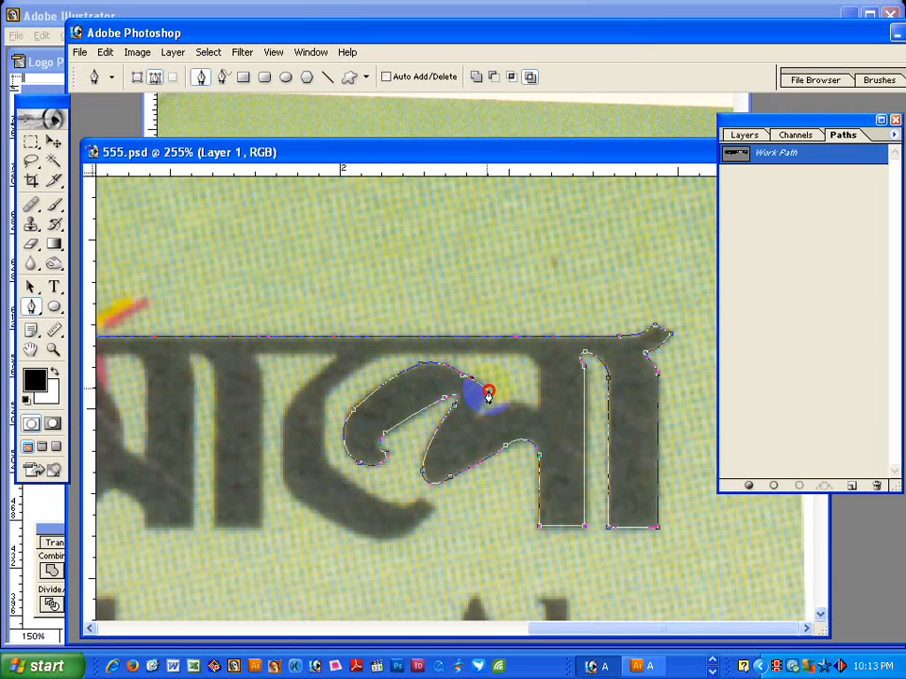
left_click(480, 409)
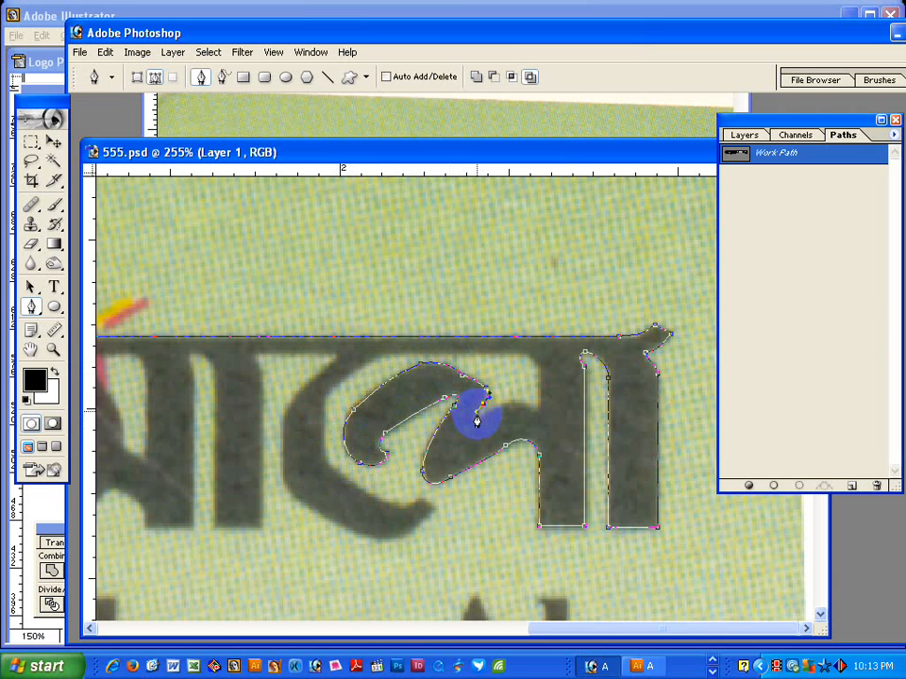
left_click(537, 418)
mouse_move(538, 421)
left_mouse_down()
mouse_move(519, 394)
mouse_move(536, 366)
mouse_move(560, 360)
mouse_move(536, 420)
mouse_move(535, 412)
left_mouse_up()
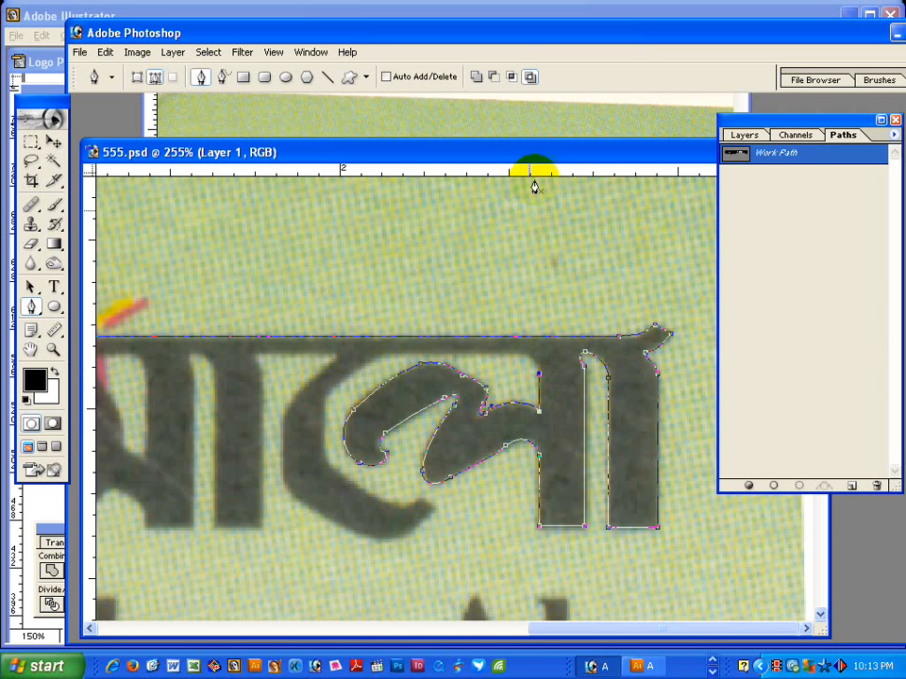
Trace the headline bar's underside from the stem and both edges of the large open curve with its upturned tail, back up to the bar.
left_click(539, 374)
left_click_drag(512, 351, 488, 352)
left_click(390, 368)
left_click_drag(391, 368, 325, 470)
left_click_drag(377, 518, 283, 412)
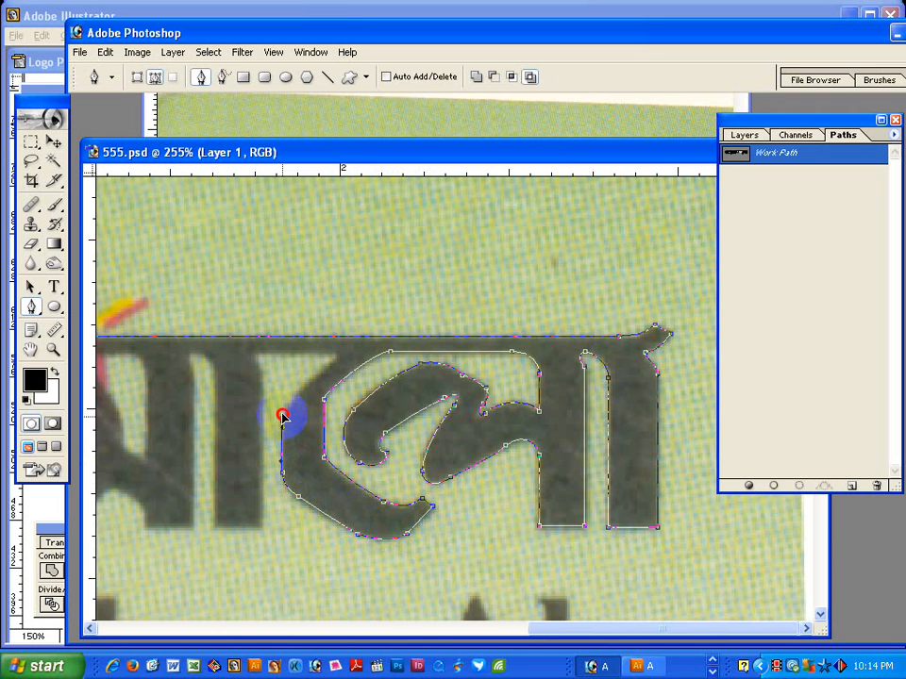
left_click(341, 373)
left_click_drag(340, 366, 341, 360)
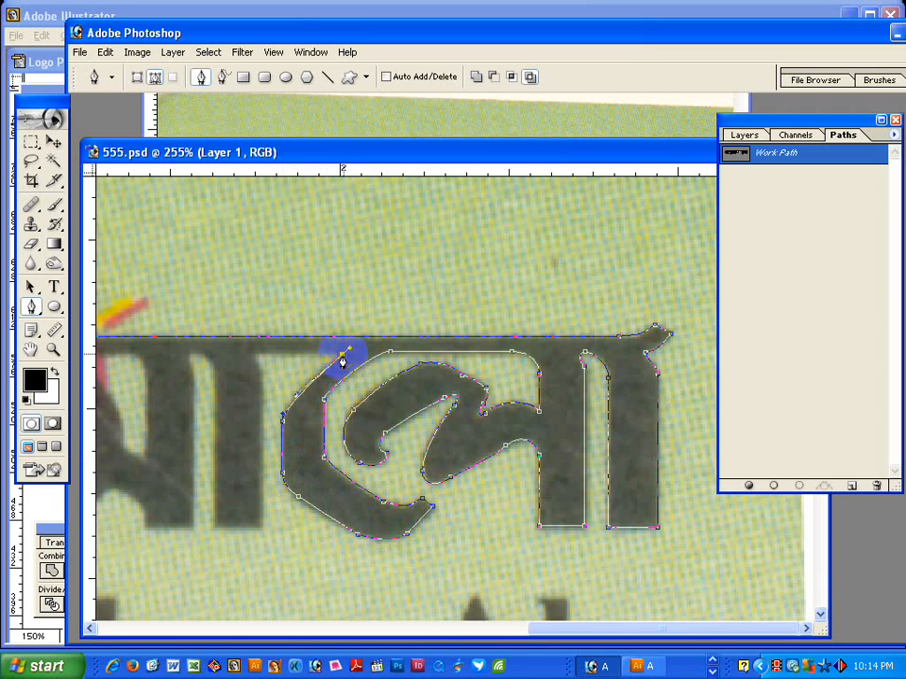
Trace the next stem's edges and squared base, the small arch beside it, and the adjoining stem's facing edge and base.
left_click(245, 357)
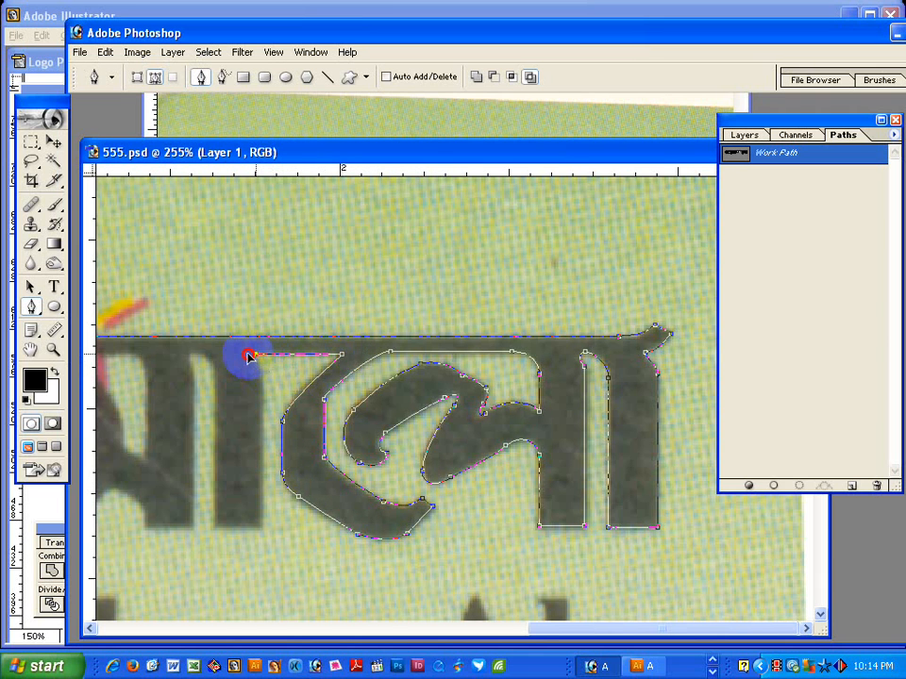
left_click_drag(246, 356, 262, 382)
left_click(262, 527)
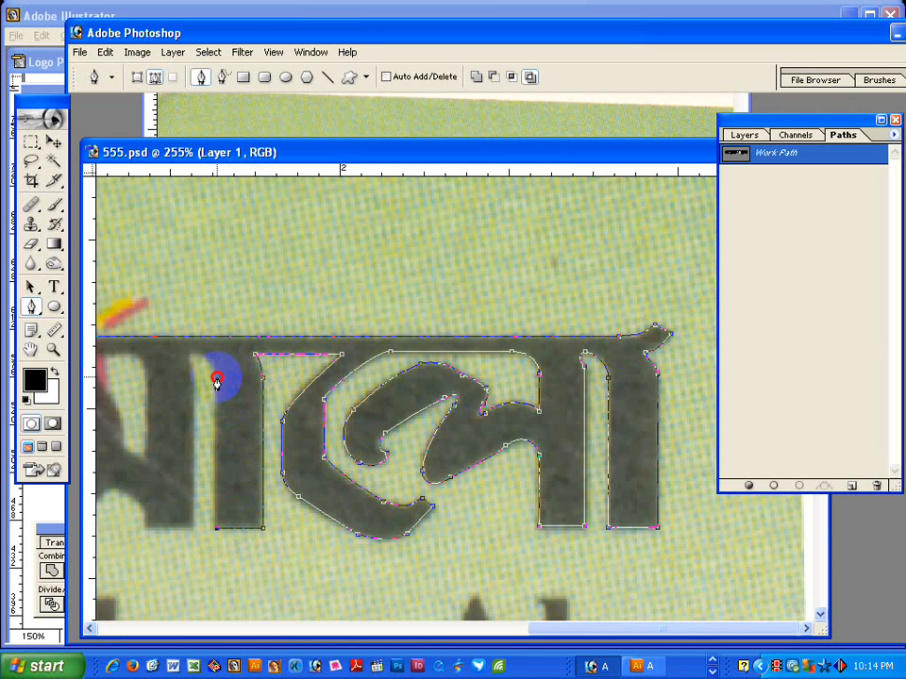
left_click_drag(217, 380, 188, 364)
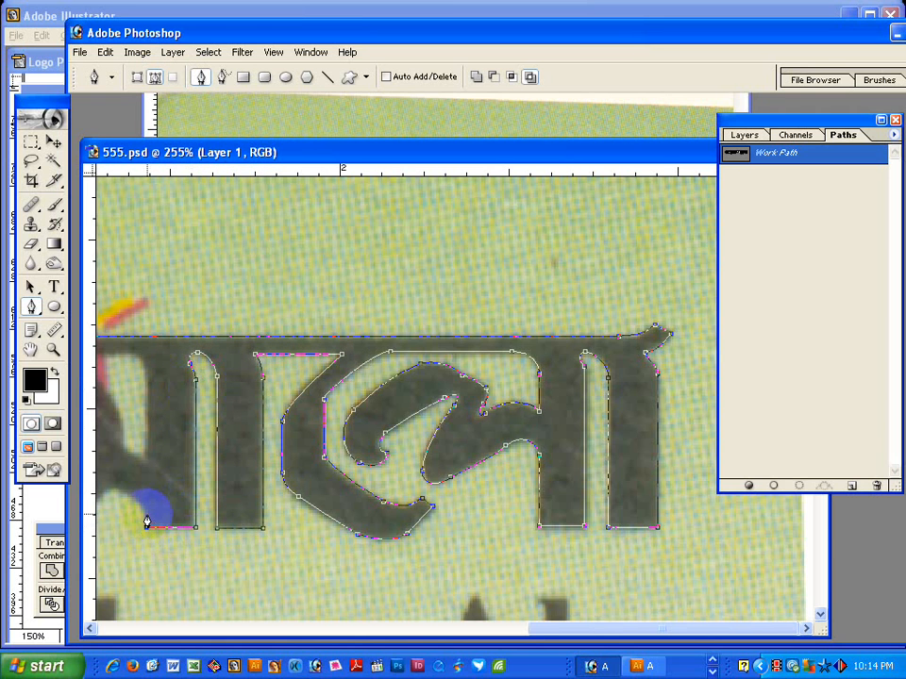
Trace the stem's lower corner curve and the long outer edge of the first letter's sweeping tail, ending in a corner at its tip.
left_click_drag(108, 522, 258, 469)
left_click_drag(402, 519, 622, 499)
left_click(233, 475)
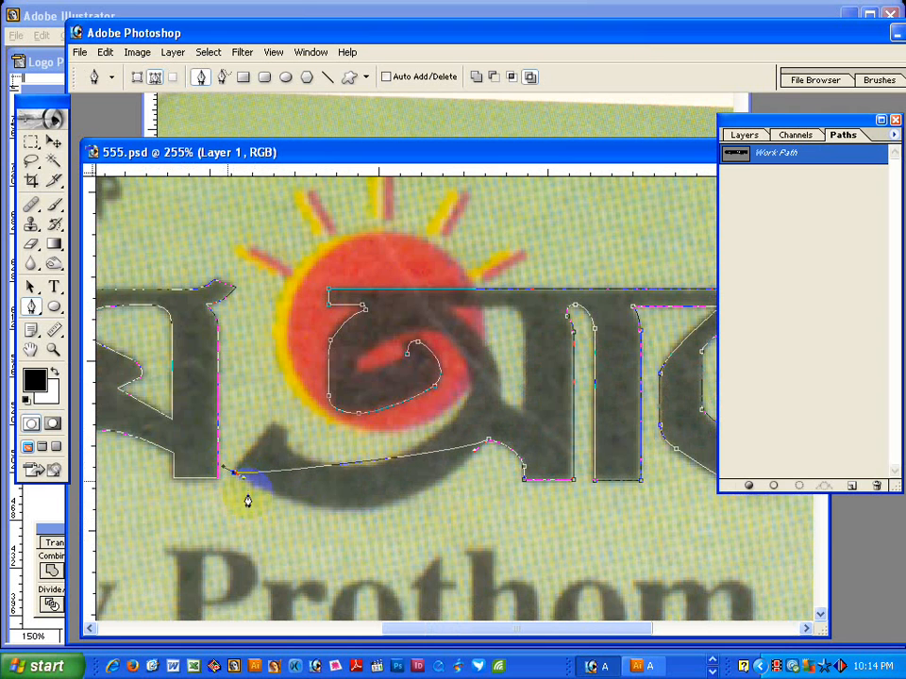
left_click_drag(243, 483, 378, 566)
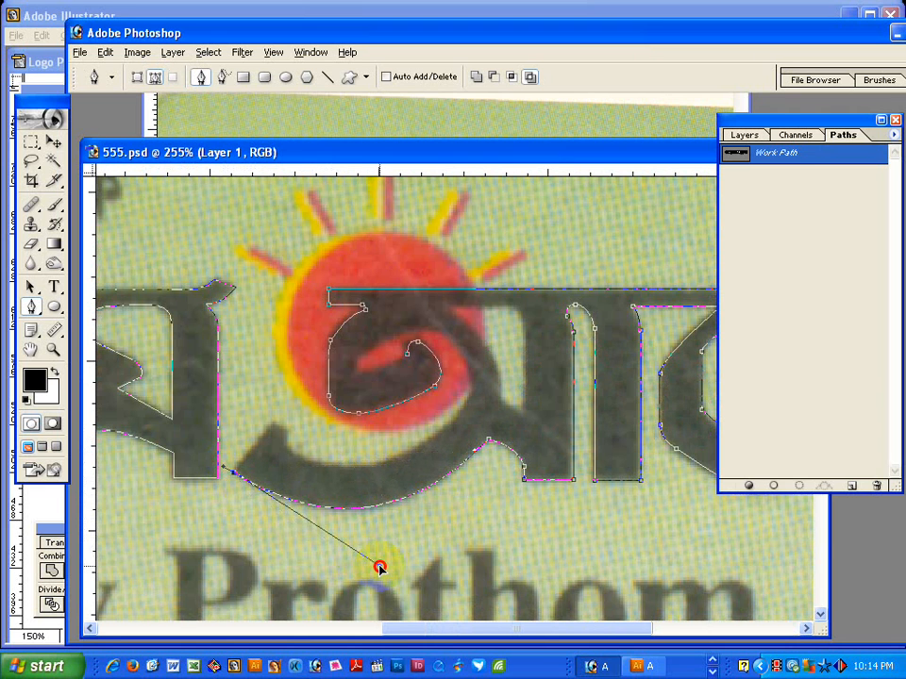
left_click(233, 473, "alt")
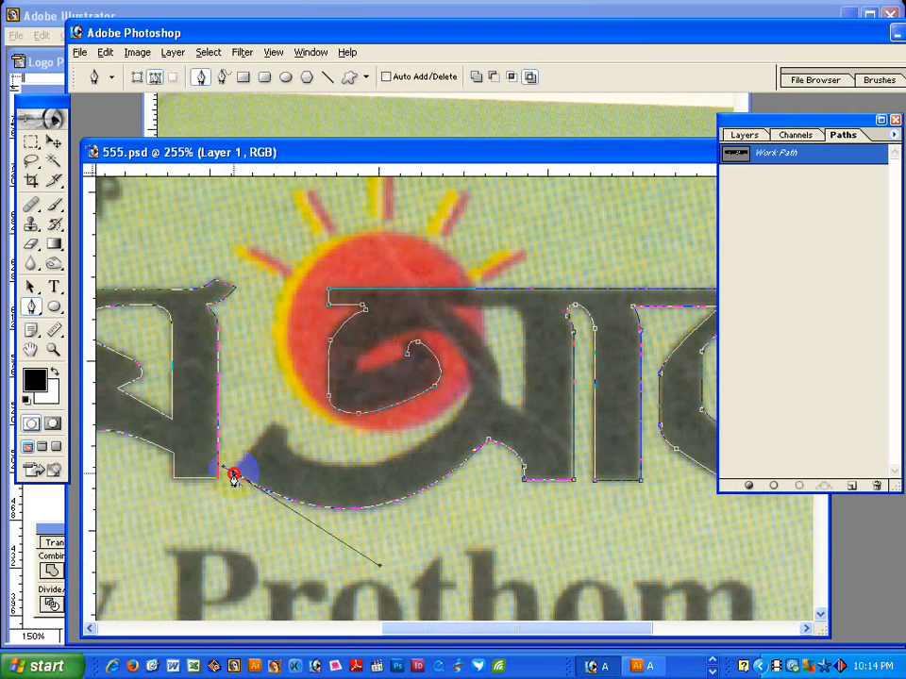
Trace the blunt upturned end of the sweeping tail and its inner edge up to the spiral over the sun.
left_click(271, 424)
left_click(290, 433)
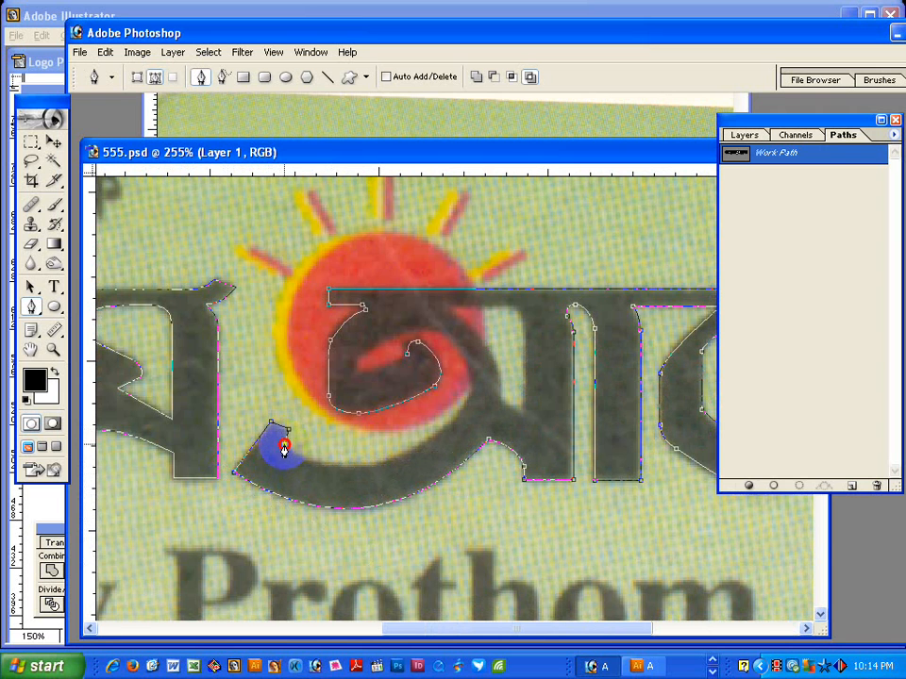
left_click_drag(284, 448, 280, 453)
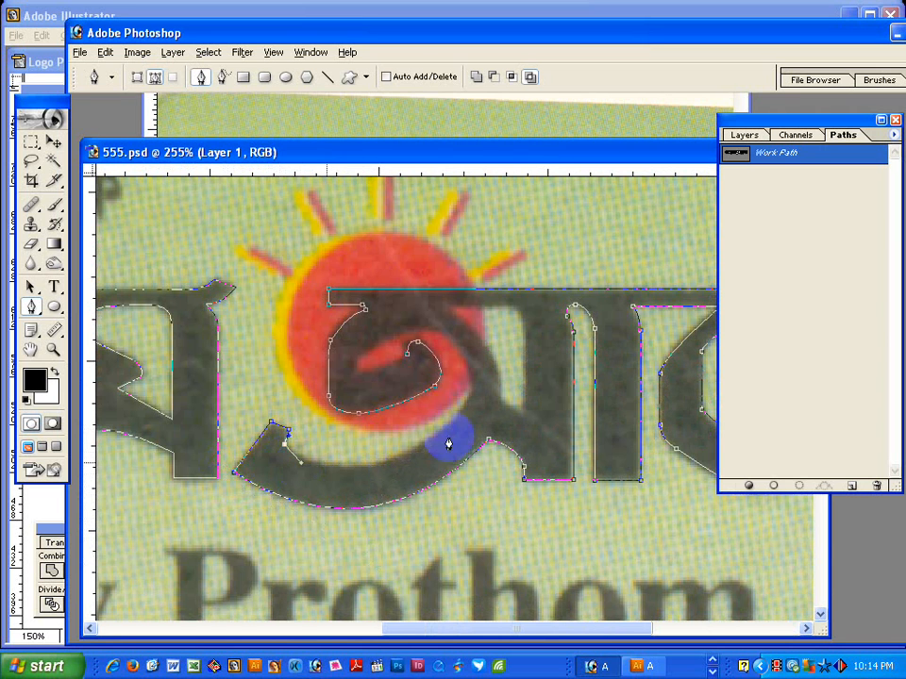
left_click_drag(469, 404, 320, 482)
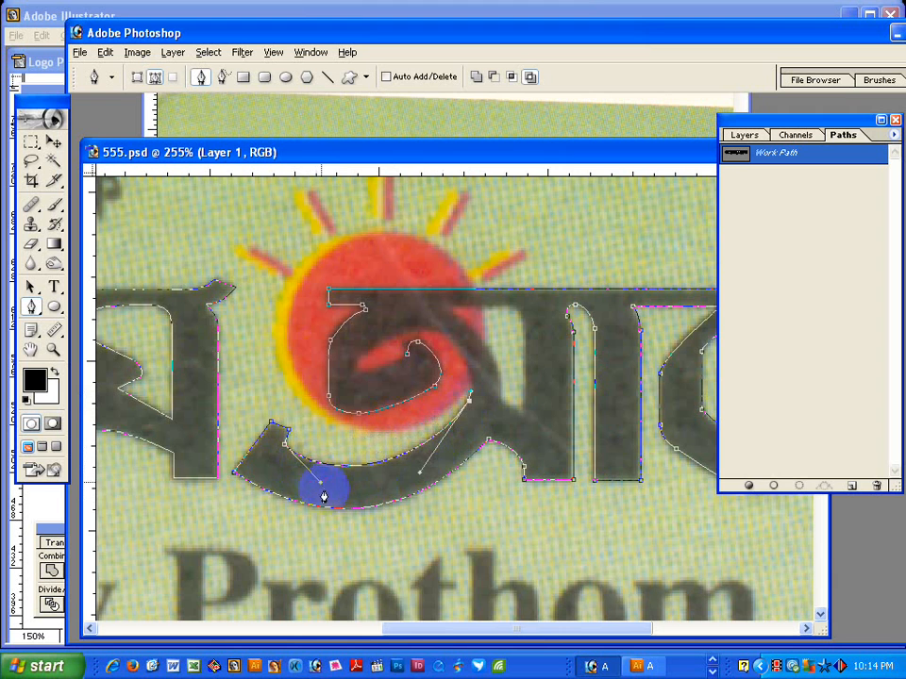
Trace the spiral's remaining inner curve to close the word's outline, and outline the enclosed opening between the diagonal stroke and the stem.
scroll(451, 469, "up", 1)
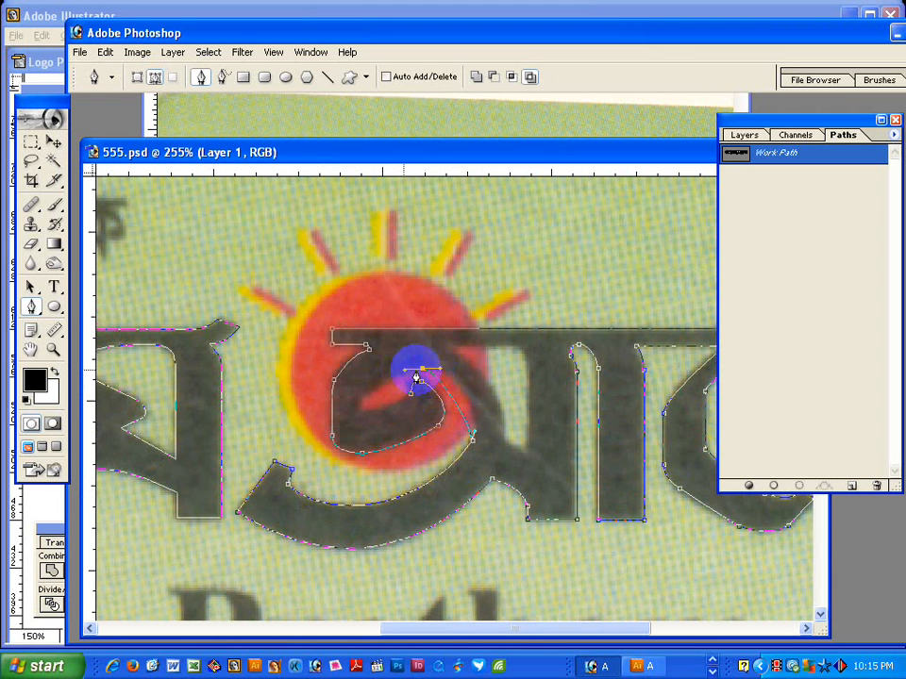
left_click_drag(431, 369, 462, 368)
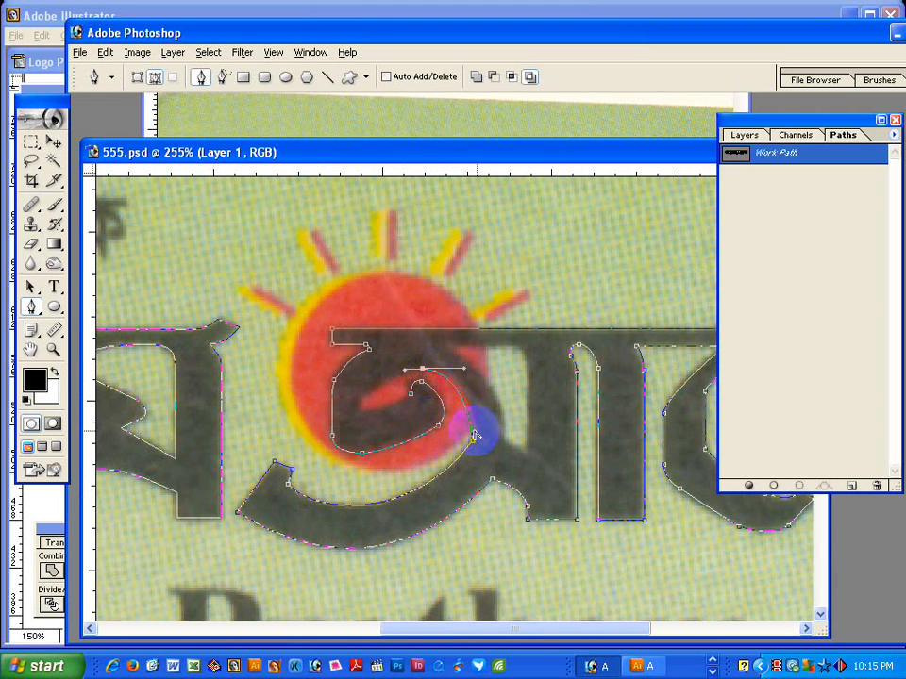
left_click_drag(475, 434, 482, 417)
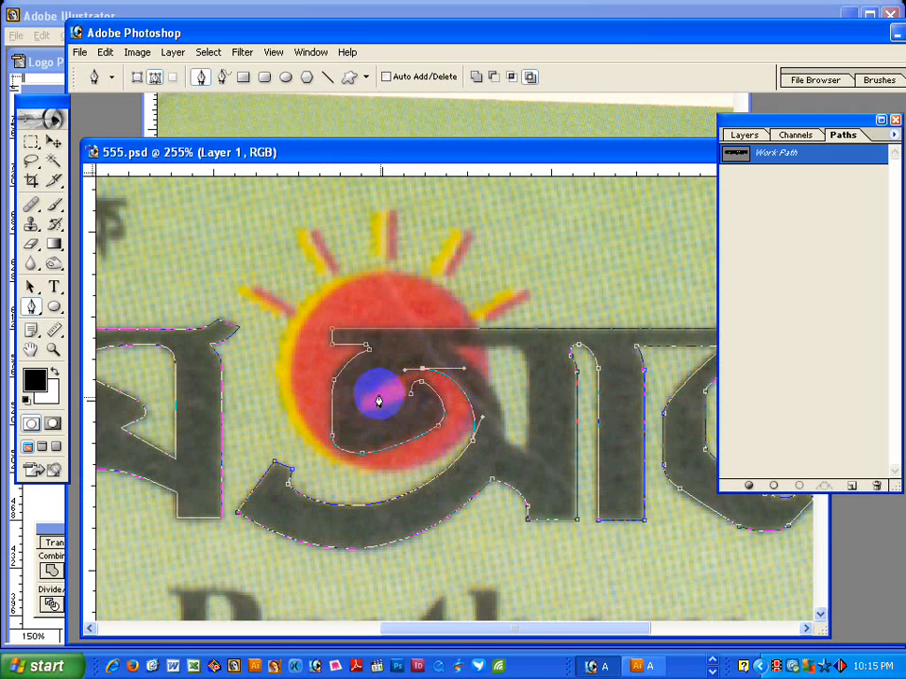
mouse_move(360, 397)
left_mouse_down()
mouse_move(360, 414)
mouse_move(370, 418)
mouse_move(359, 421)
mouse_move(356, 405)
left_mouse_up()
left_click(407, 405)
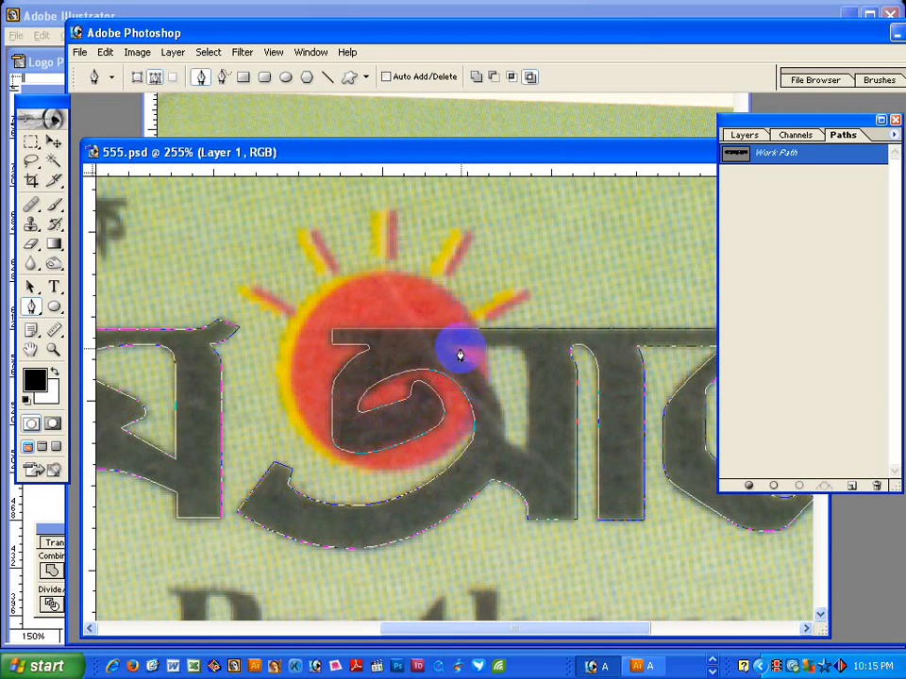
left_click_drag(460, 351, 471, 347)
left_click_drag(505, 344, 462, 351)
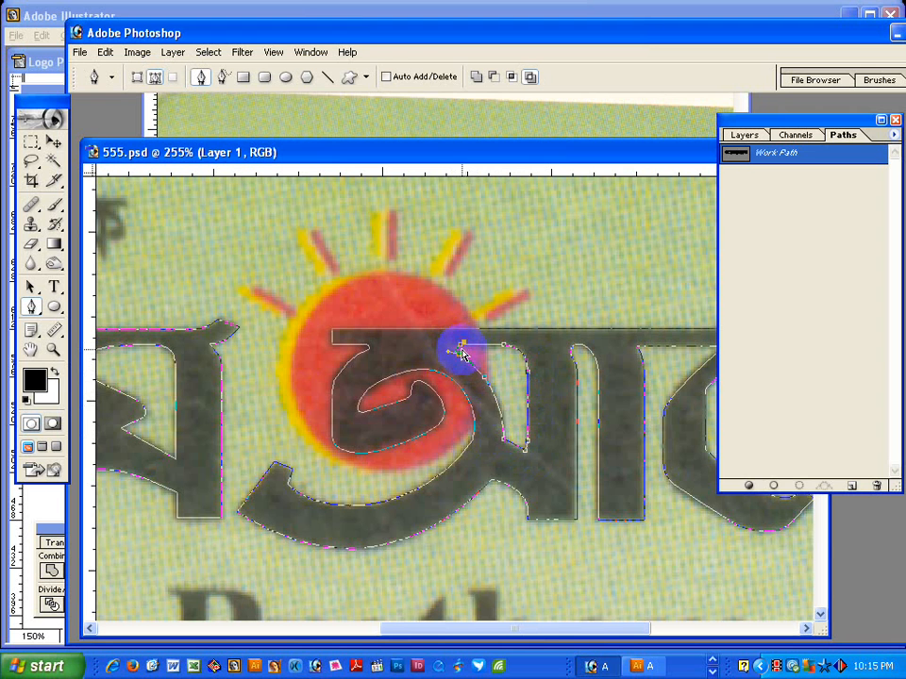
Select the complete work path around both words of the large Bengali lettering and copy it.
left_click(546, 441, "ctrl+alt")
left_click(612, 430, "ctrl+alt")
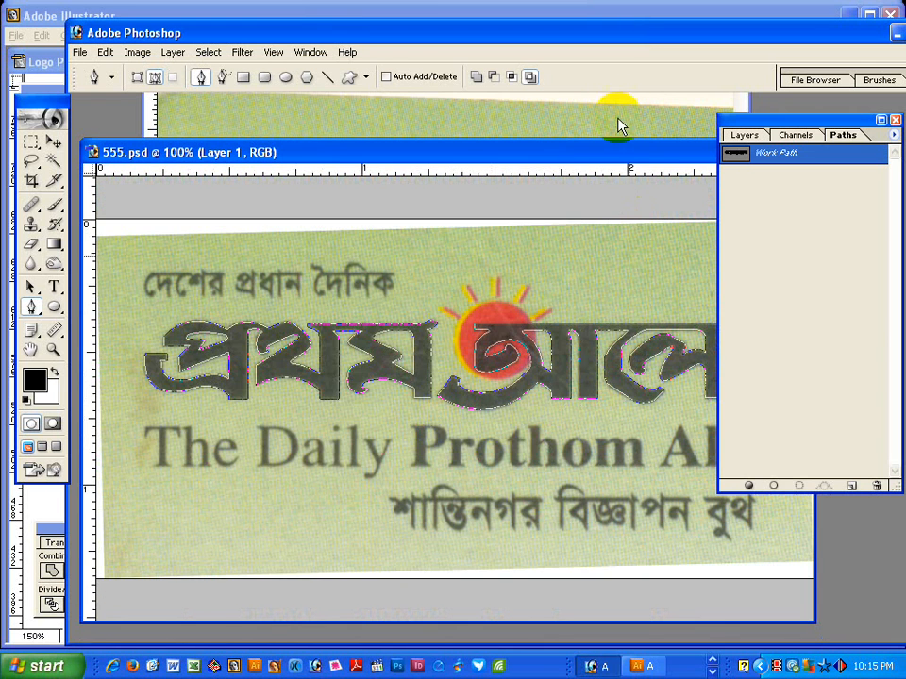
left_click_drag(609, 150, 455, 150)
left_click(371, 394, "ctrl+alt")
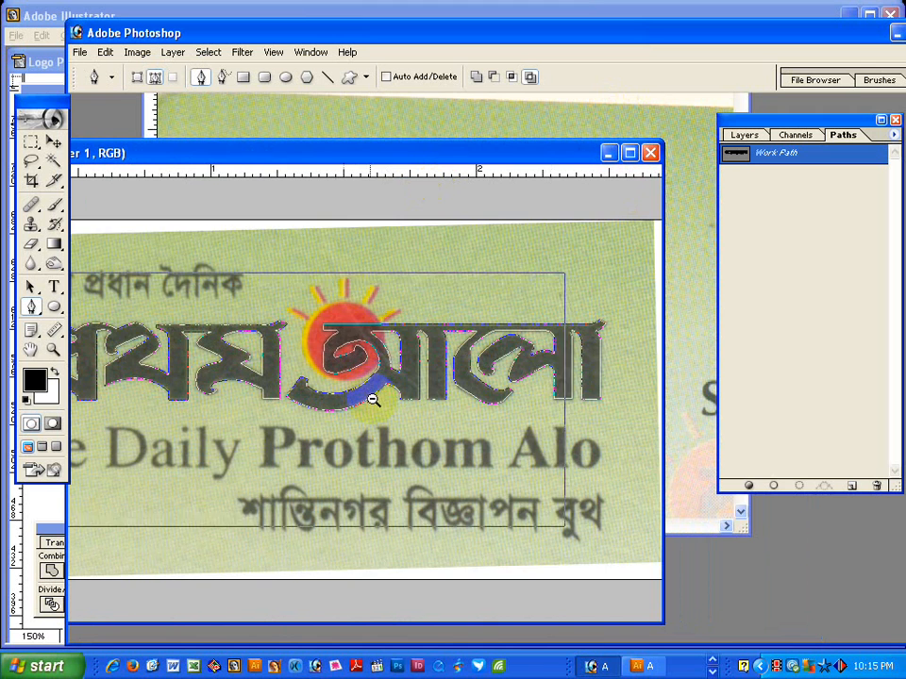
left_click_drag(78, 309, 560, 463)
left_click(447, 318)
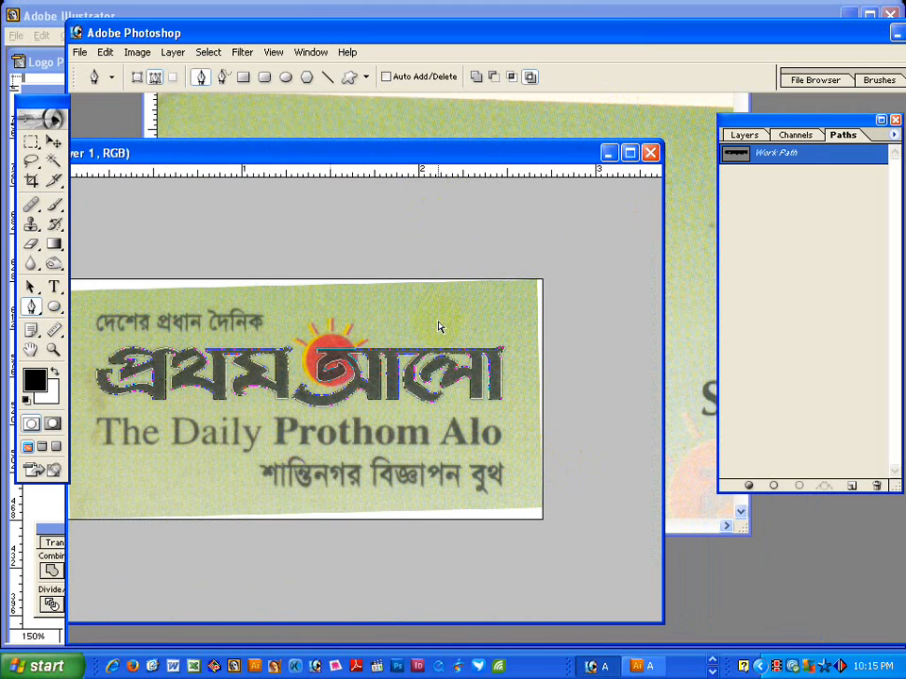
left_click_drag(269, 153, 383, 149)
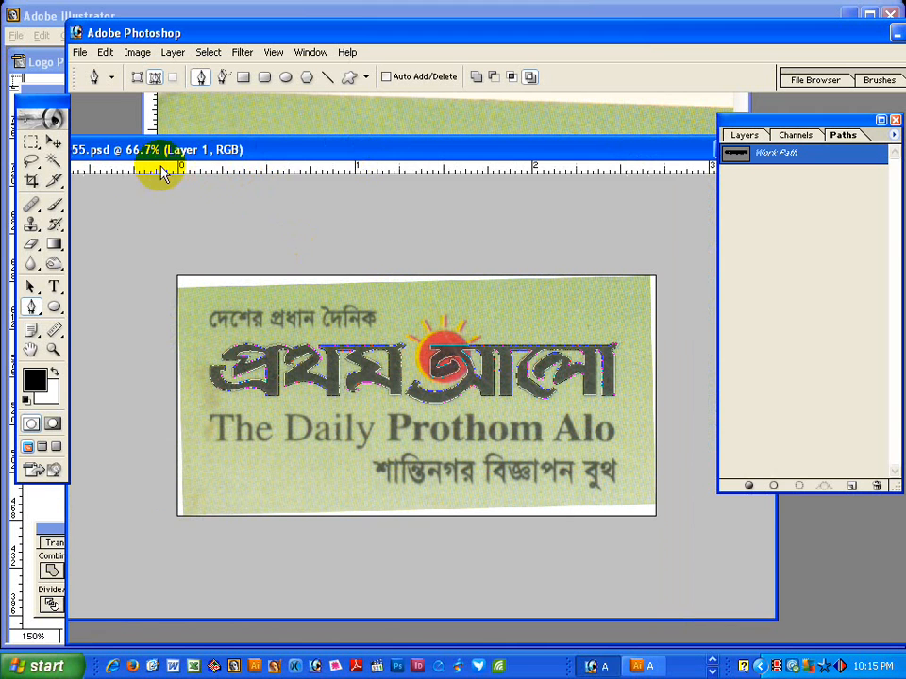
left_click_drag(276, 152, 357, 153)
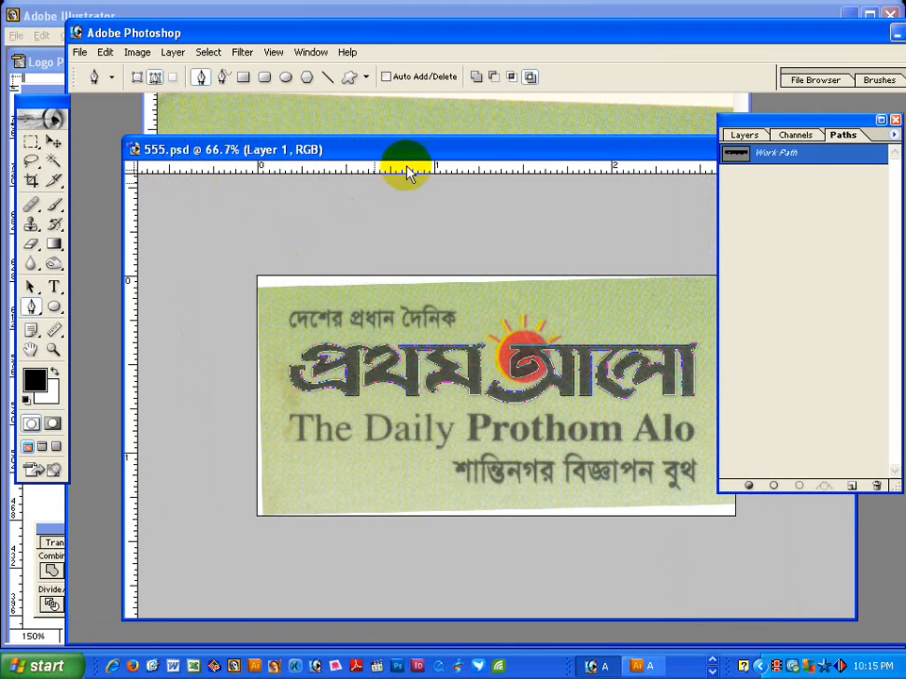
left_click_drag(415, 148, 342, 149)
Switch to Adobe Illustrator, place the 555 image from the Desktop into Logo Path-2.ai, and lock it in place.
left_click(640, 665)
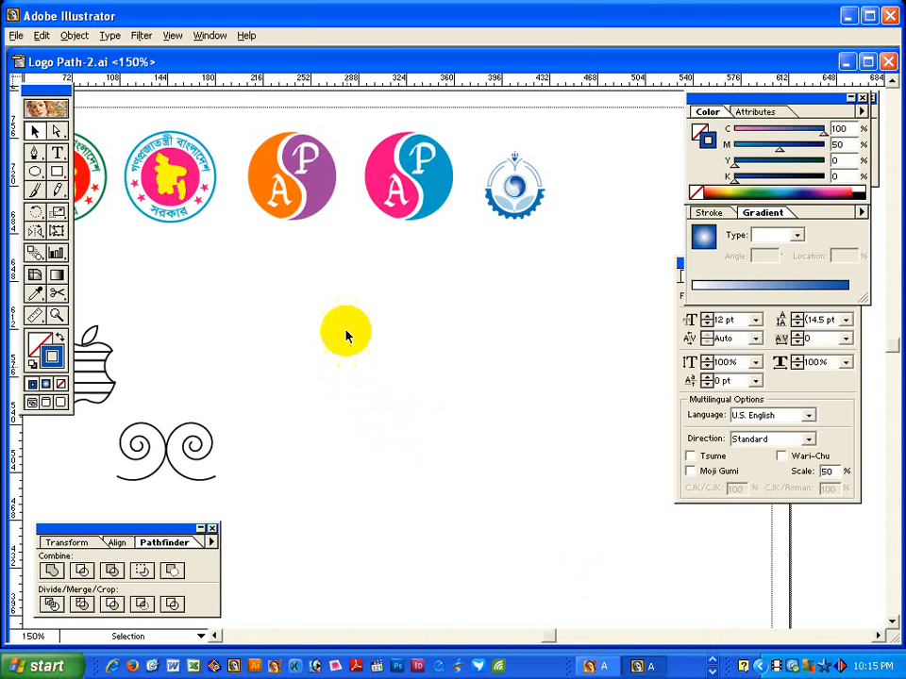
left_click(16, 35)
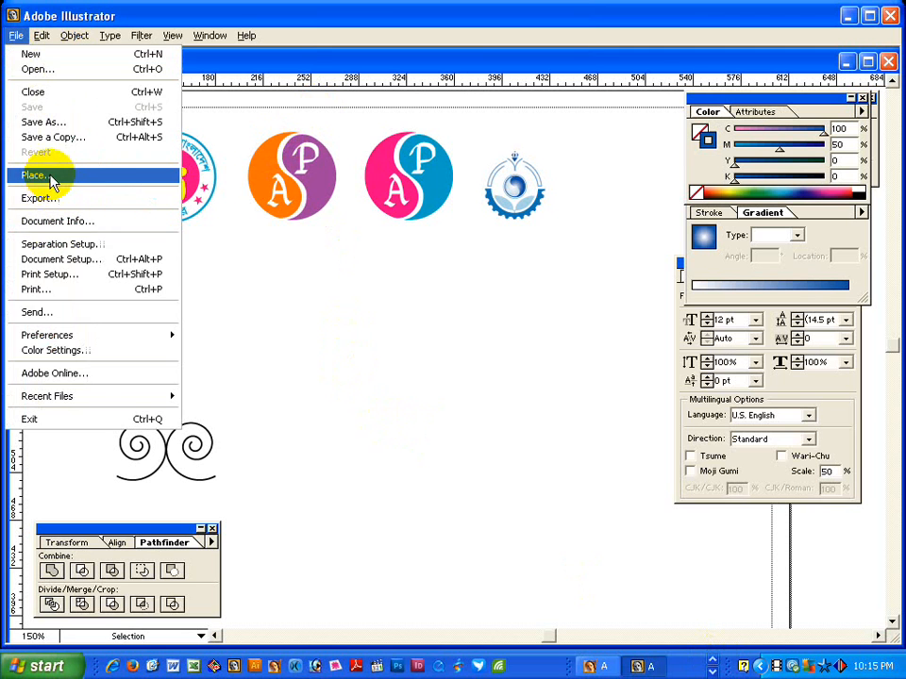
left_click(49, 179)
left_click(121, 85)
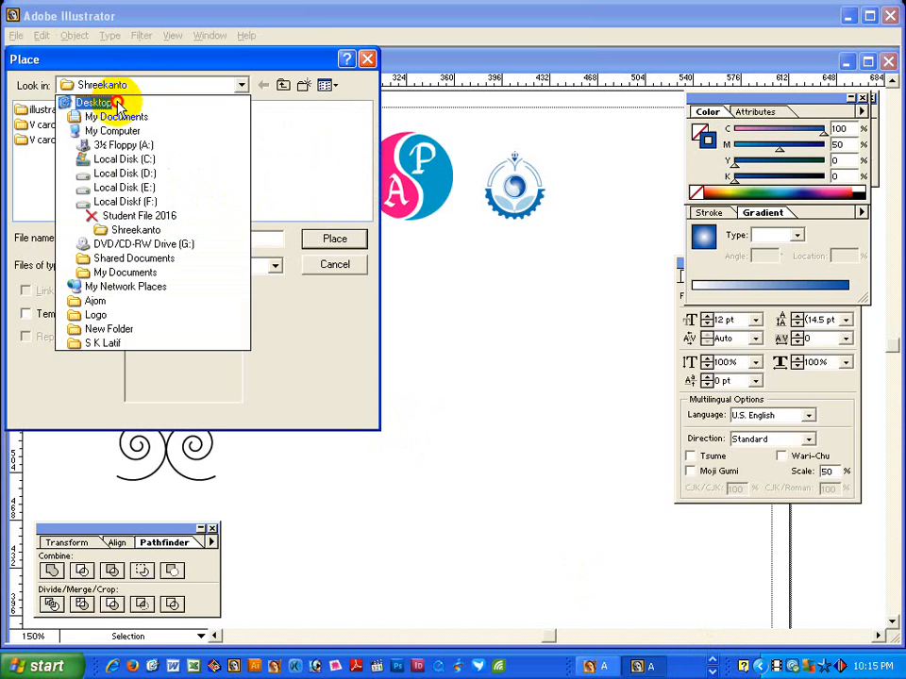
left_click(117, 106)
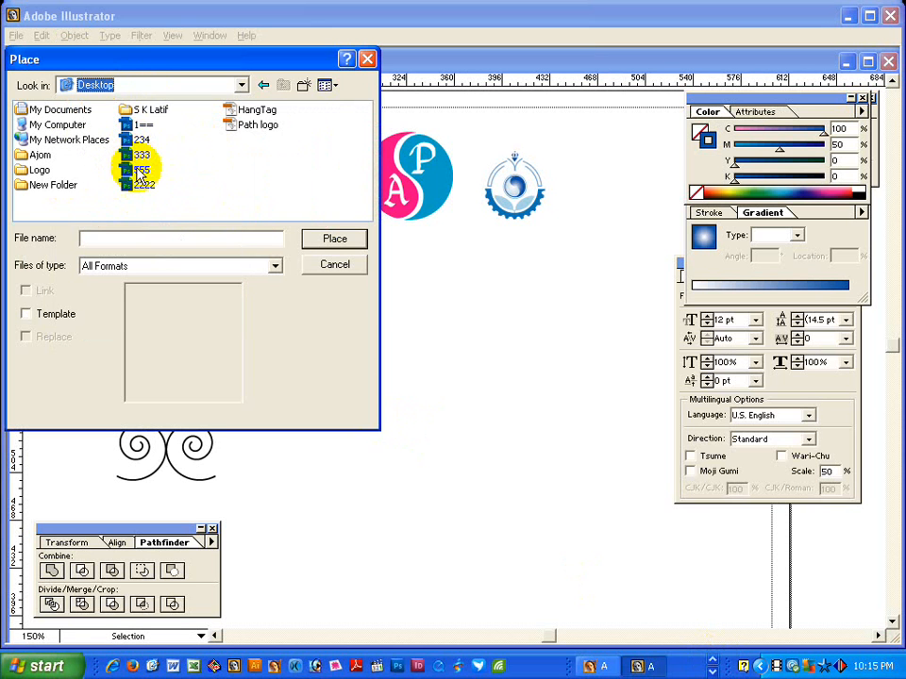
left_click(138, 171)
left_click(335, 240)
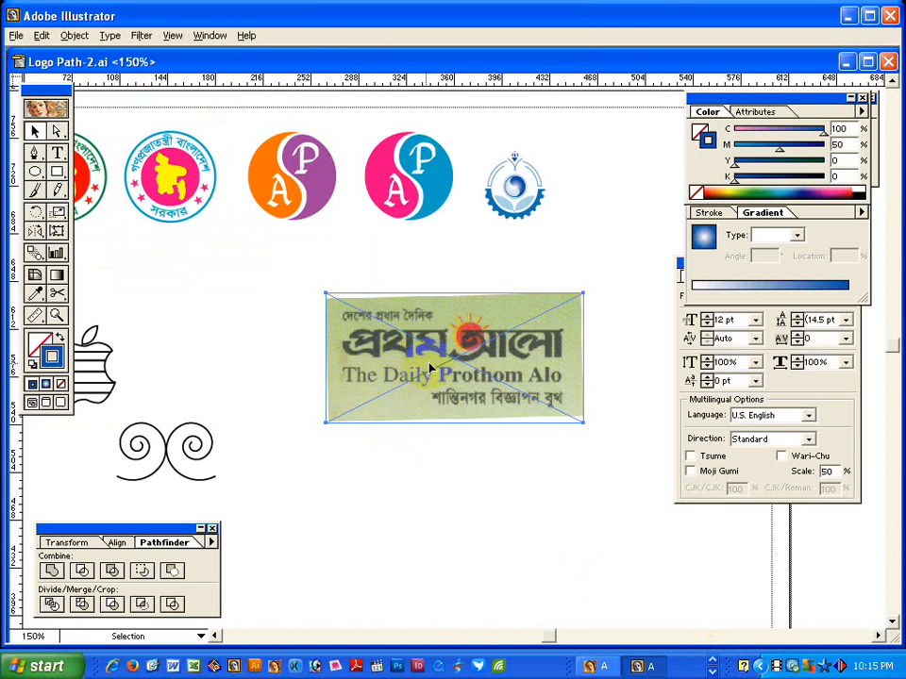
key("ctrl+2")
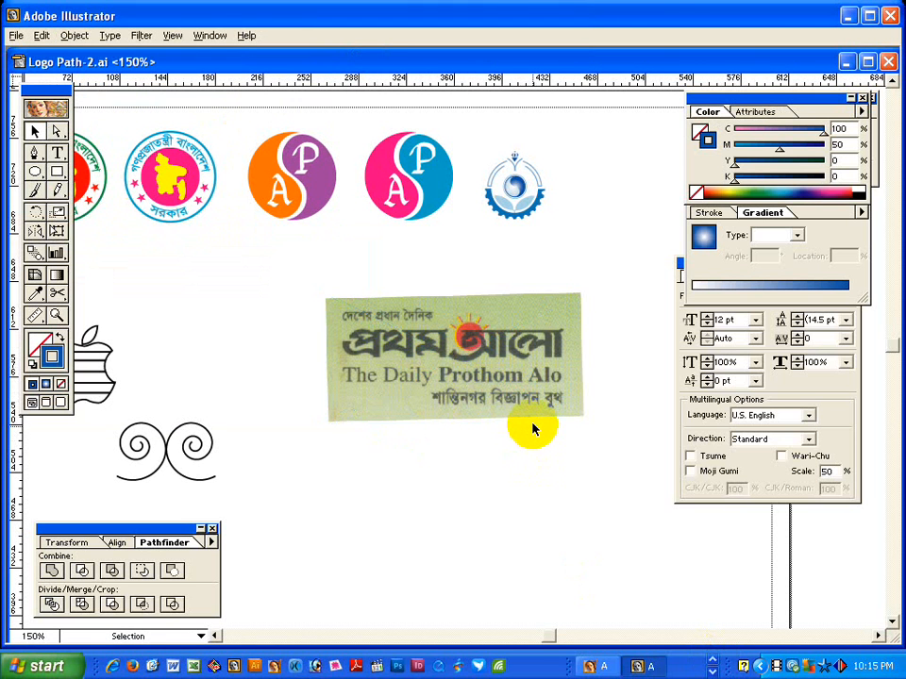
Paste the copied lettering path over the placed logo image.
key("ctrl+alt+3")
key("ctrl+space")
left_click_drag(359, 313, 527, 492)
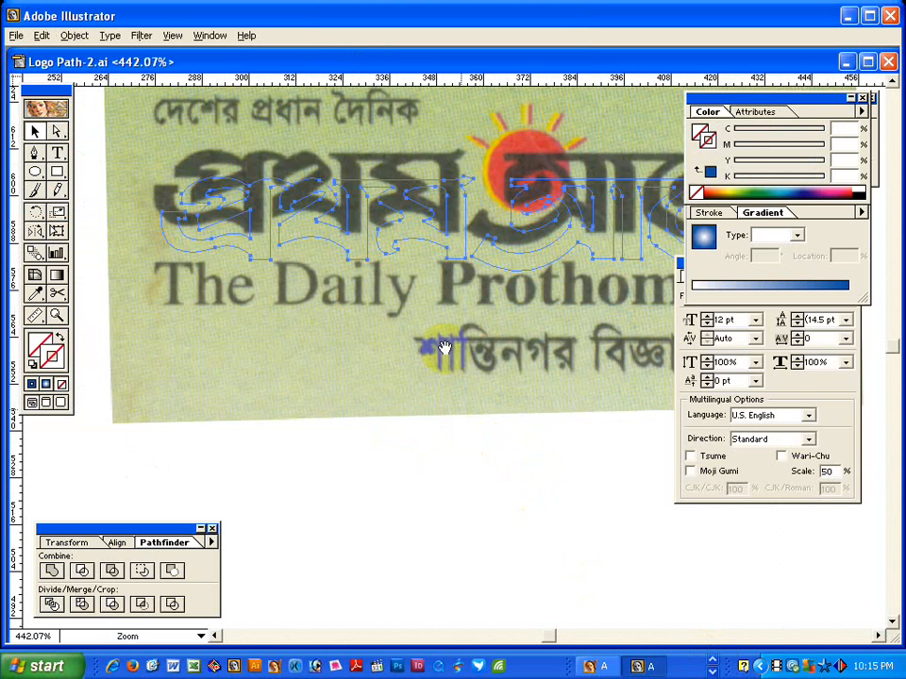
left_click_drag(397, 303, 419, 430)
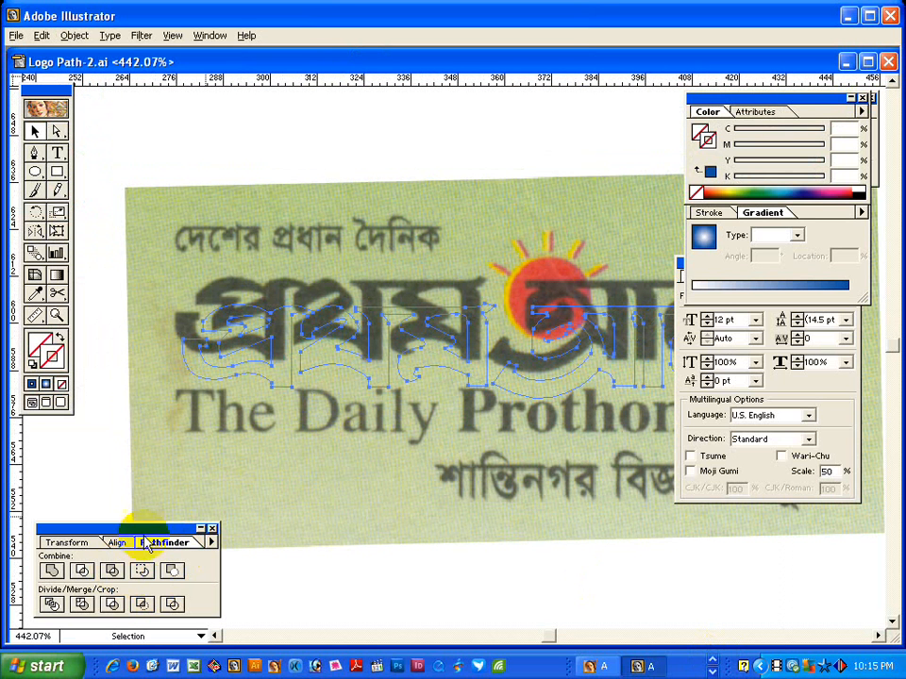
Fill the pasted lettering with 100% black and align it over the large Bengali lettering in the image.
left_click(711, 173)
left_click(858, 195)
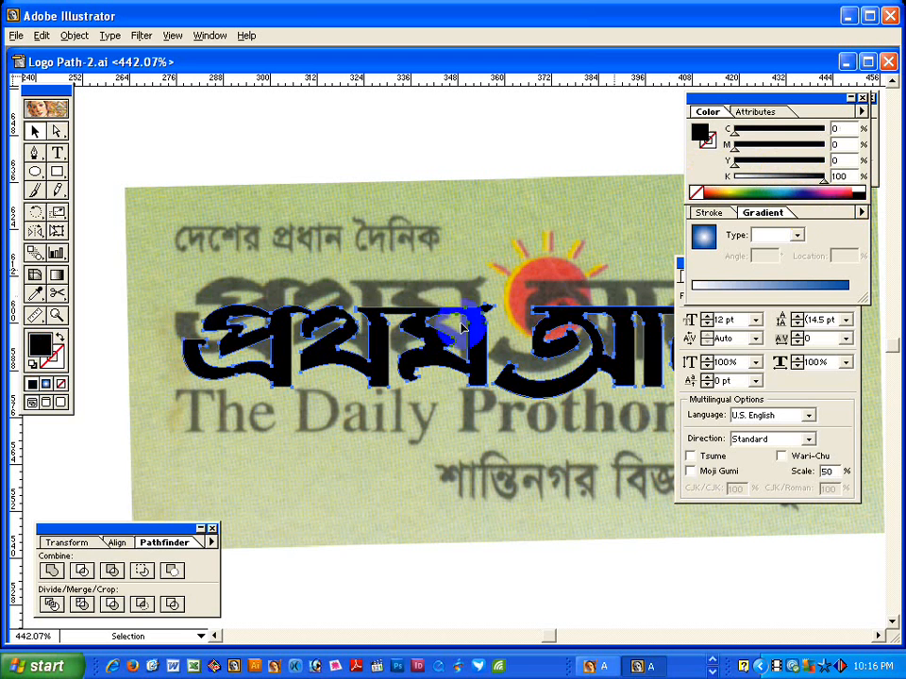
mouse_move(324, 351)
left_mouse_down()
mouse_move(315, 320)
mouse_move(318, 329)
left_mouse_up()
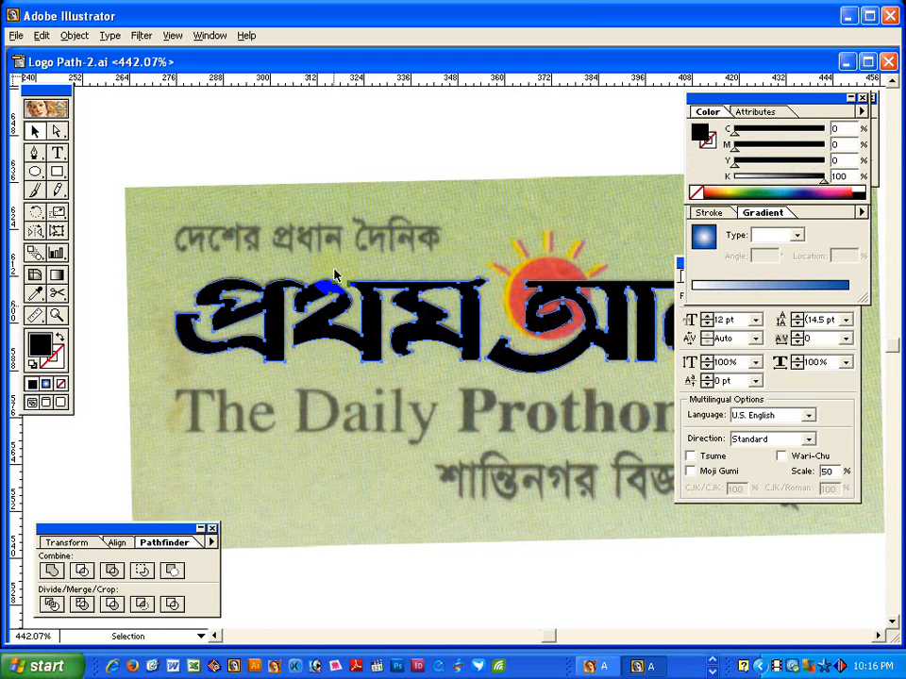
Recolor the traced Bengali lettering green with C 89.41, M 0, Y 100, K 0 and deselect it.
left_click(340, 268)
left_click_drag(511, 394, 359, 393)
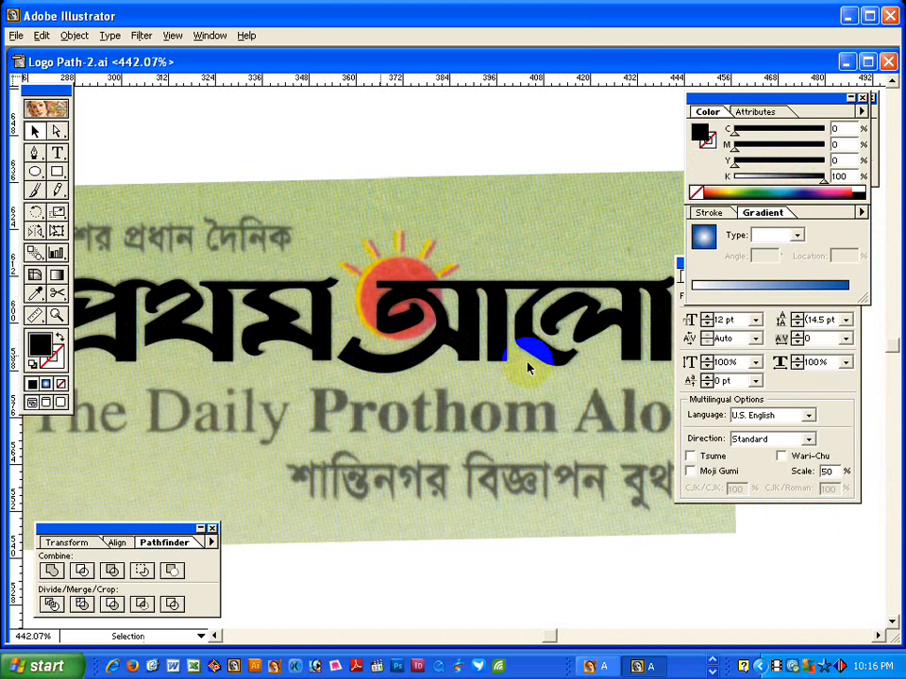
left_click(529, 324)
left_click(752, 193)
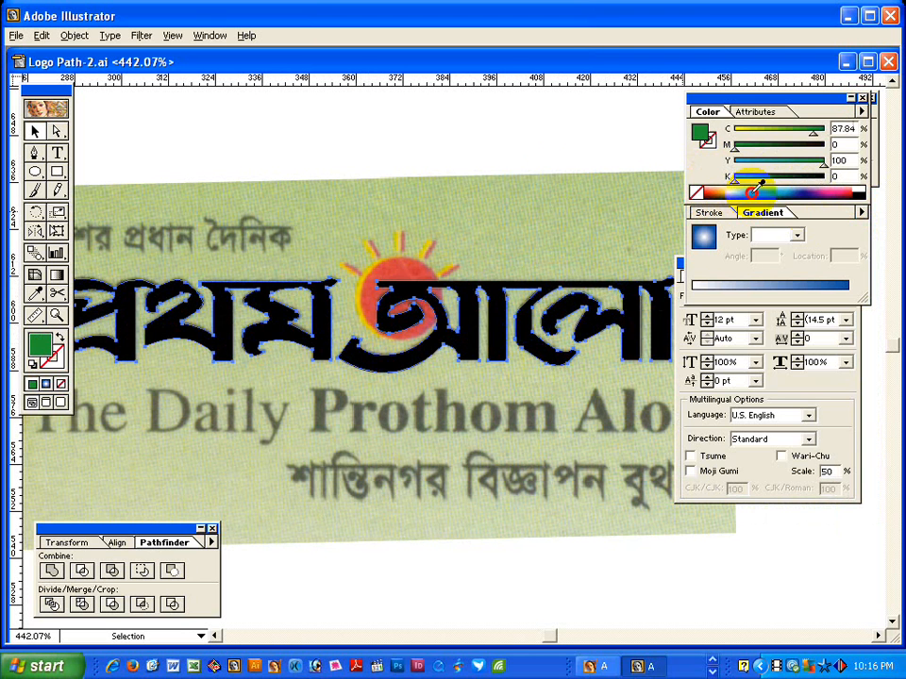
left_click(537, 176)
Draw a circle over the red sun behind the lettering and make it a green outline without fill.
left_click_drag(330, 198, 537, 424)
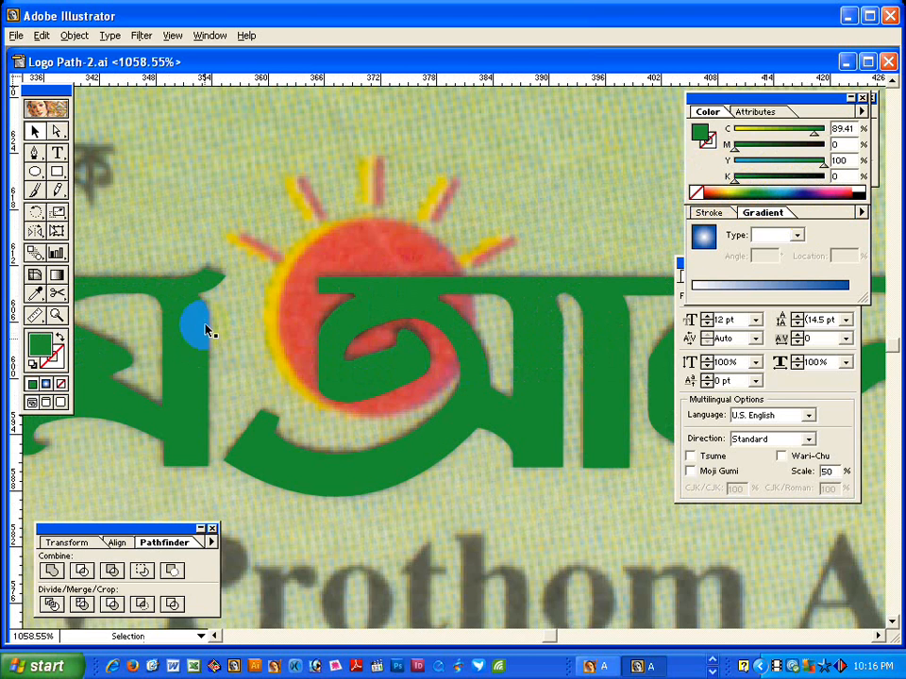
left_click(35, 171)
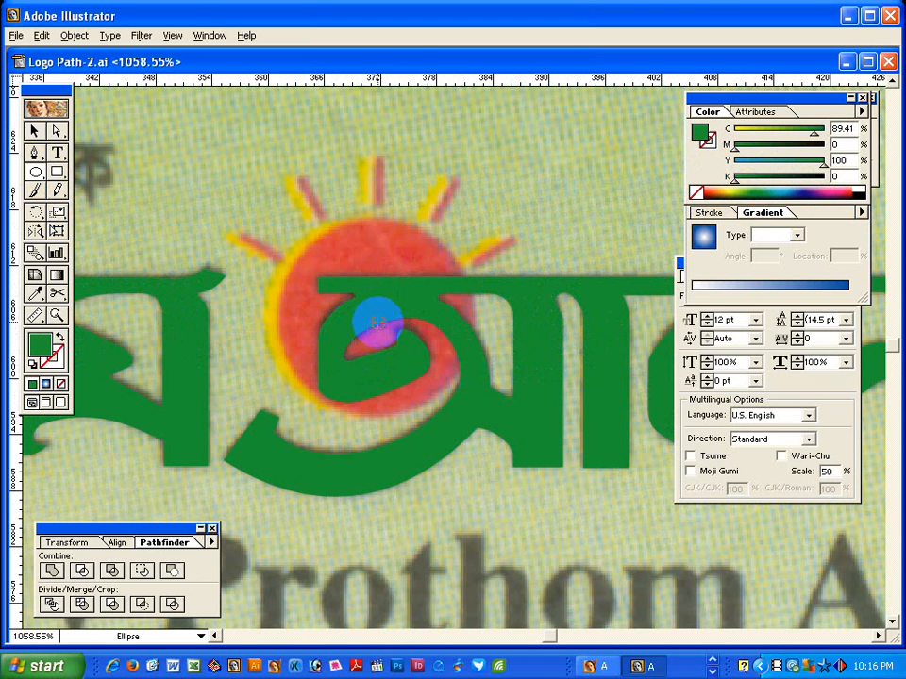
left_click_drag(378, 321, 392, 416)
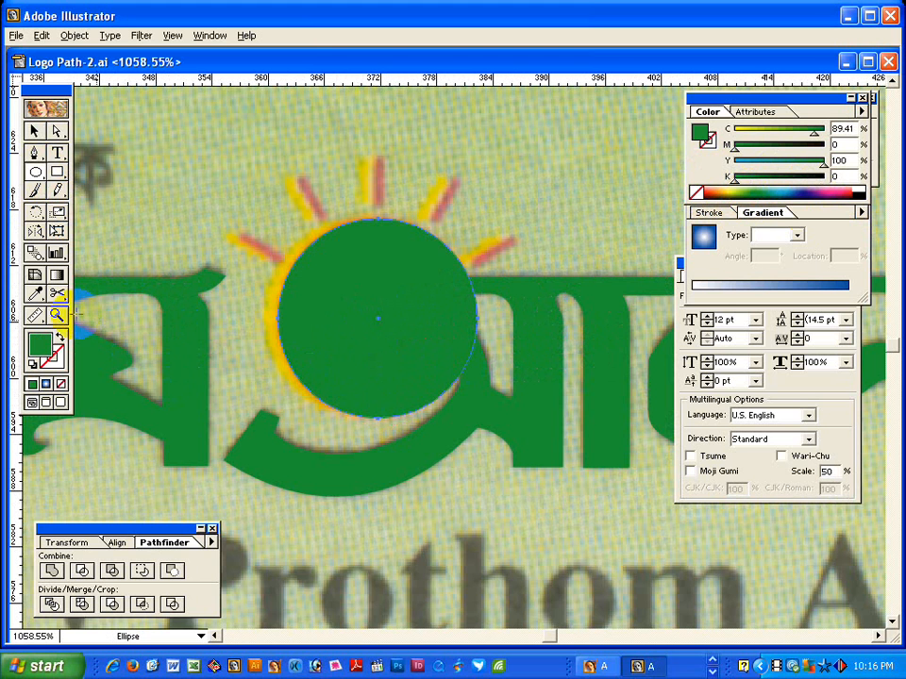
left_click(63, 340)
left_click(34, 132)
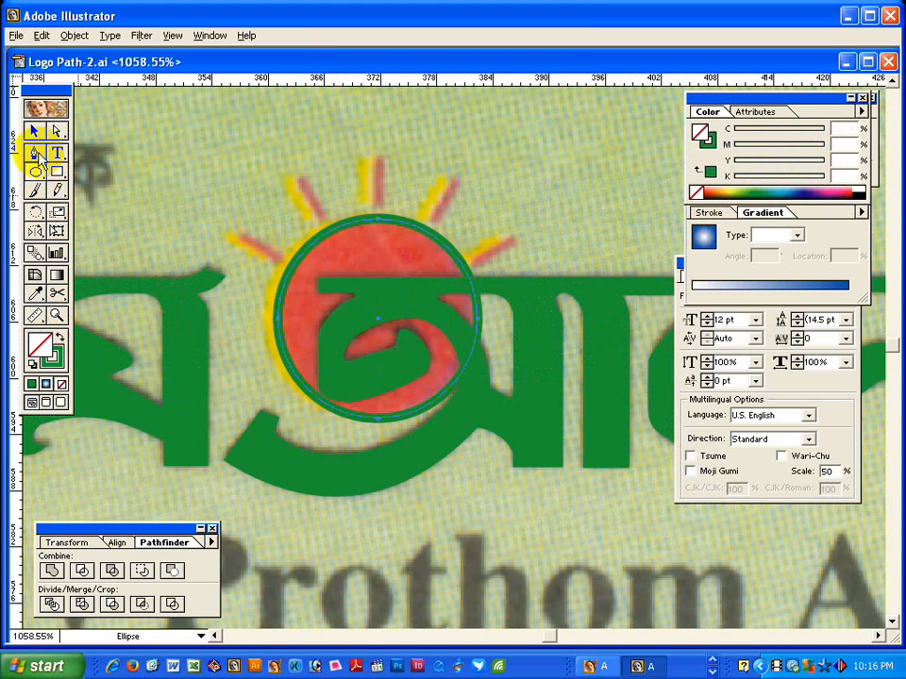
Trace the five sun rays with the Pen tool as separate straight green strokes around the circle.
left_click(33, 152)
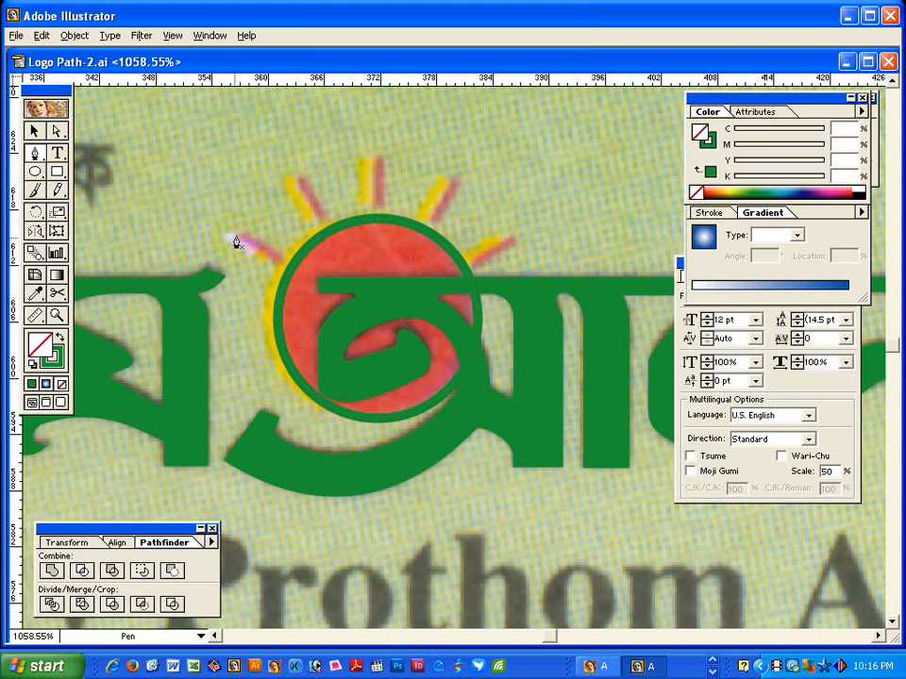
left_click(280, 270)
key("v")
left_click(319, 223)
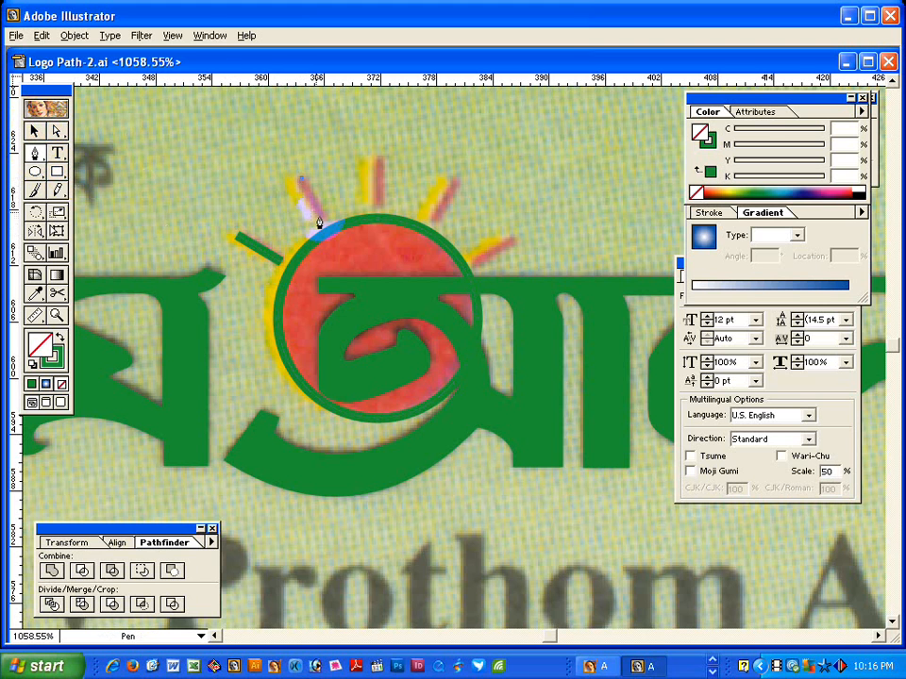
left_click(322, 218)
left_click(319, 177, "ctrl")
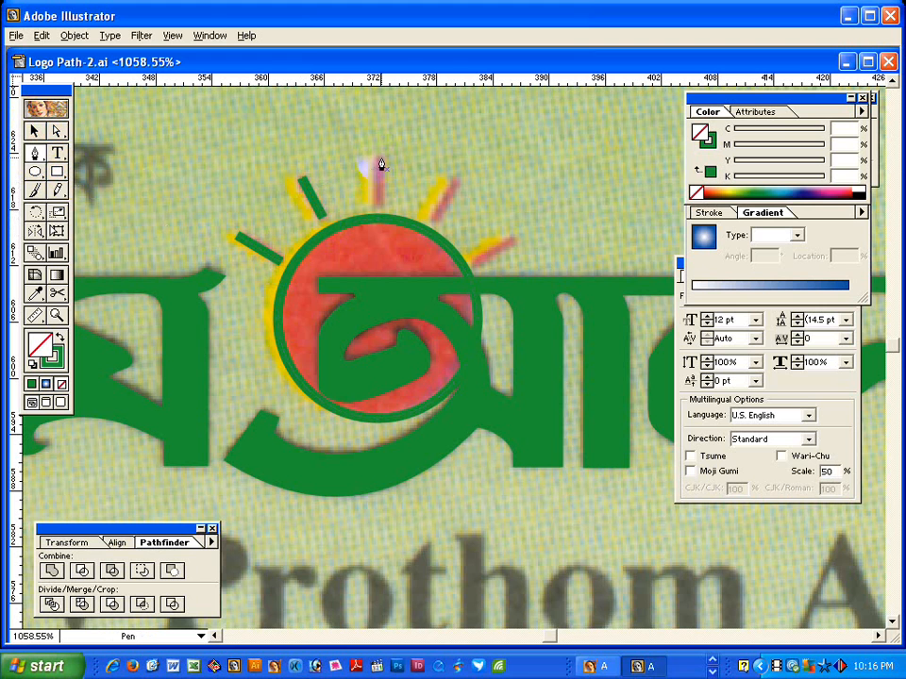
left_click(381, 159)
left_click(411, 191, "ctrl")
left_click(456, 180)
left_click(514, 240)
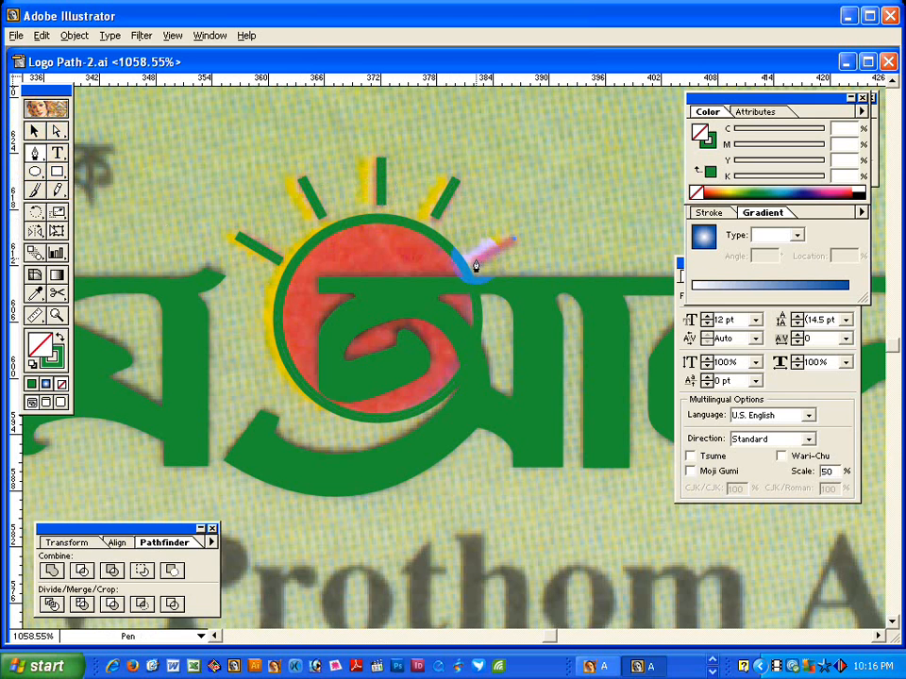
left_click(477, 266)
left_click(481, 213, "ctrl")
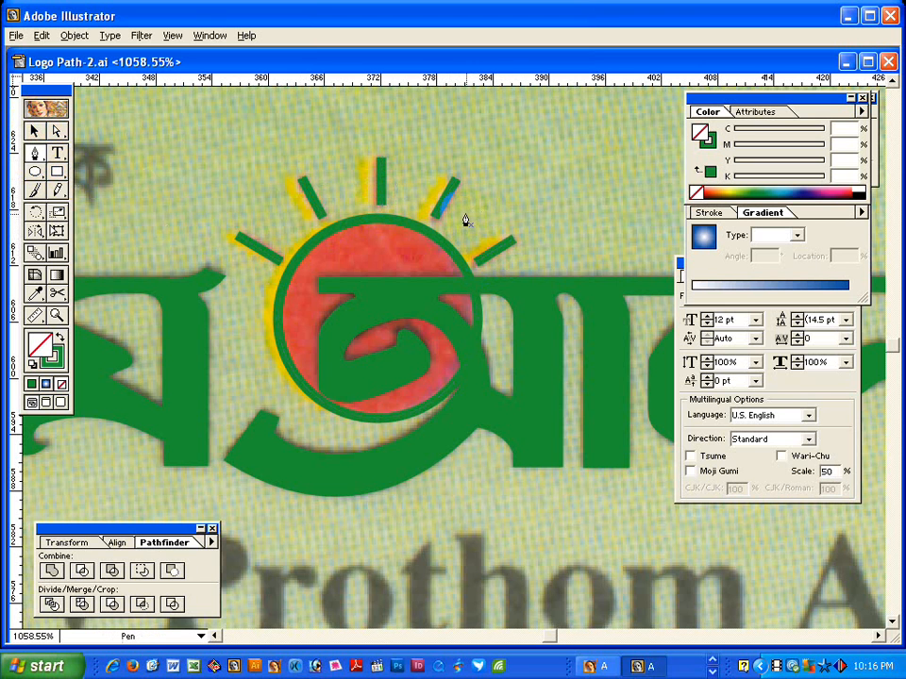
left_click(34, 131)
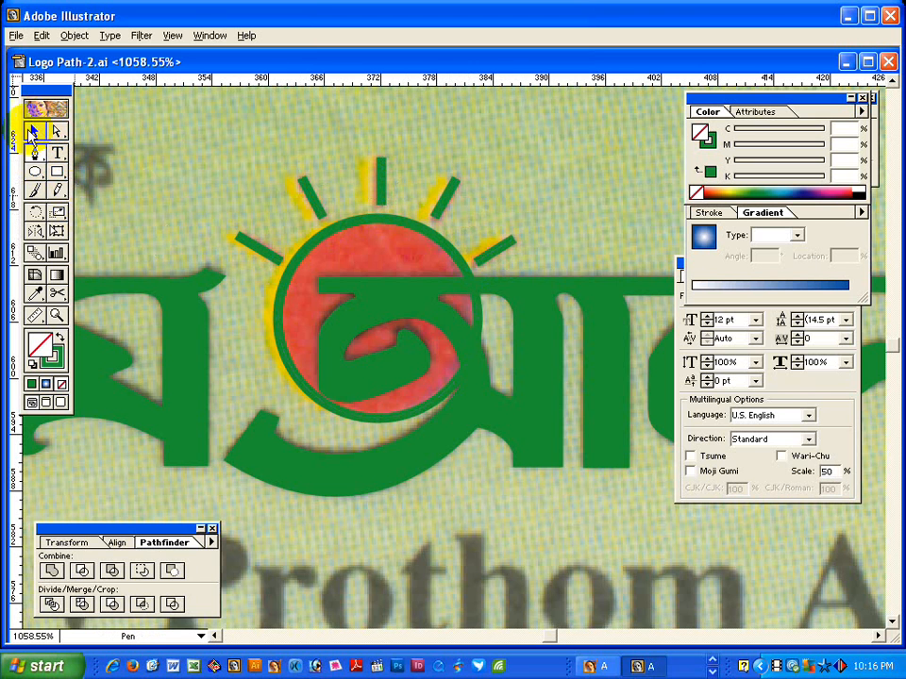
left_click(161, 153)
Add the text "দেশের" just above the small Bengali tagline over the large lettering.
left_click(452, 360, "ctrl+alt")
left_click(440, 359, "ctrl+alt")
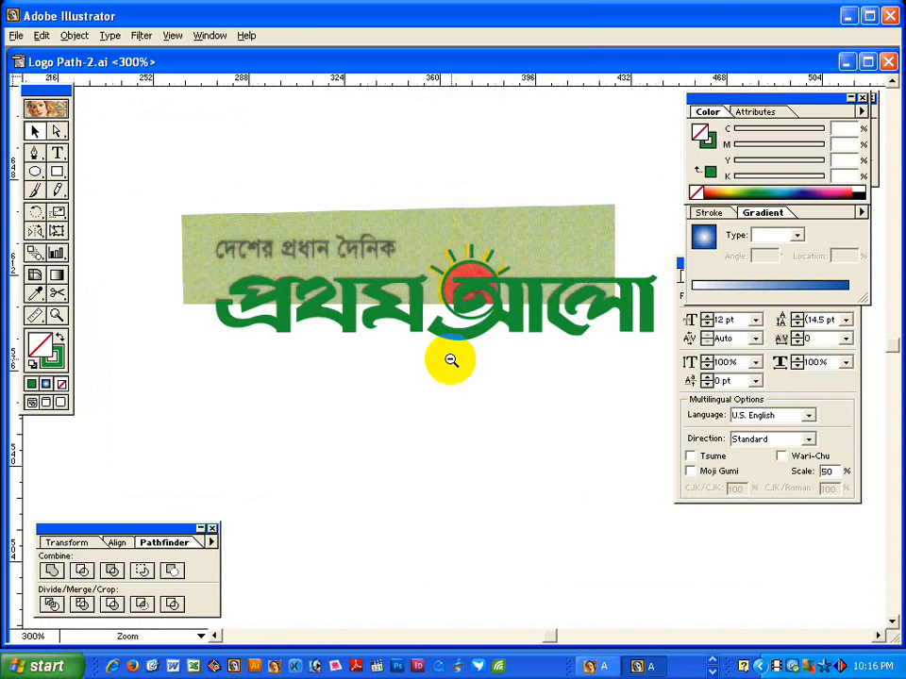
left_click_drag(198, 166, 555, 461)
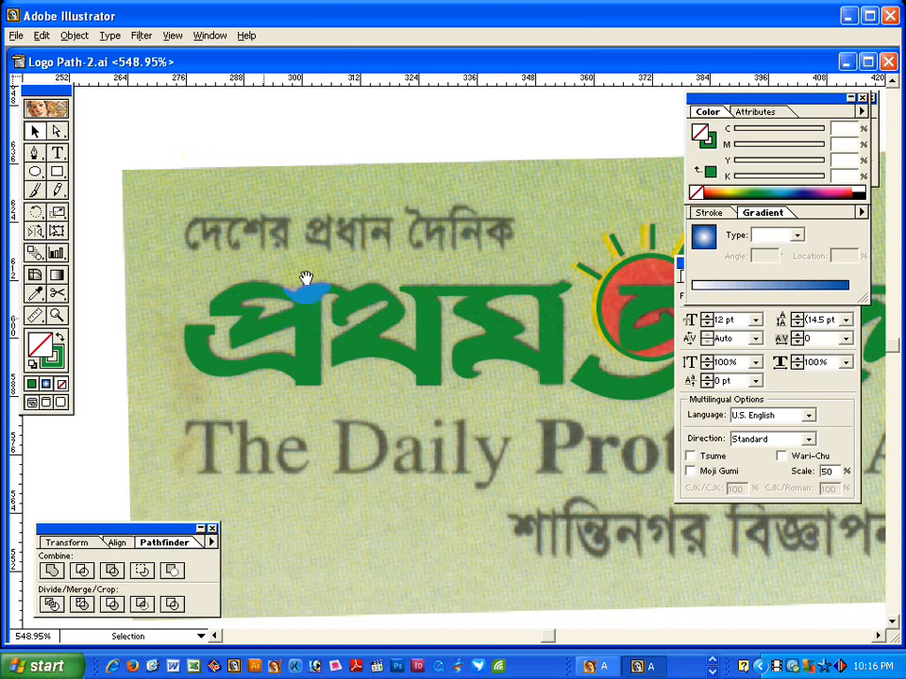
left_click_drag(305, 277, 285, 319)
left_click(57, 152)
left_click(202, 223)
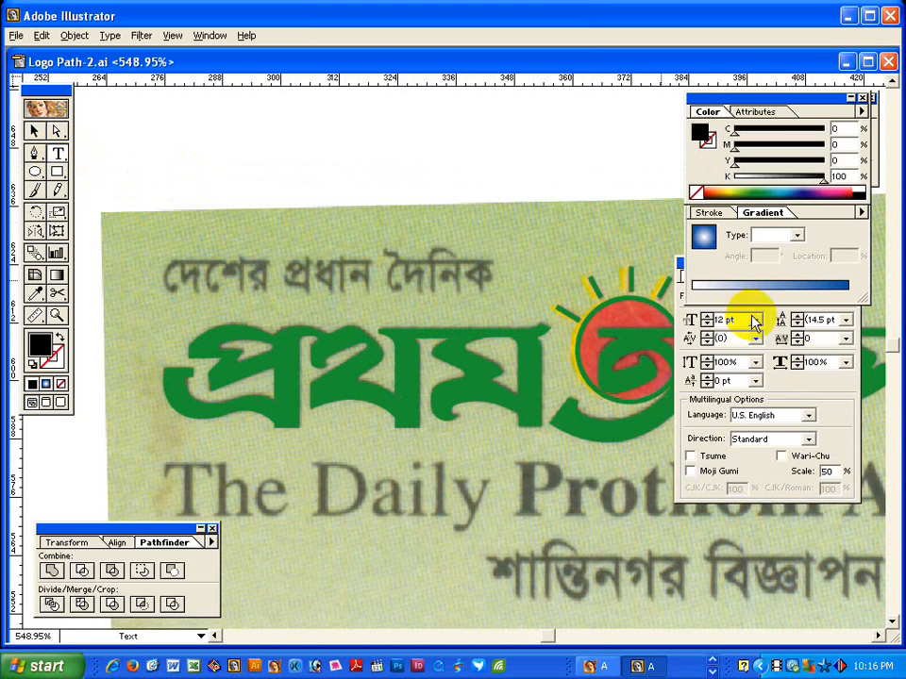
left_click(738, 319)
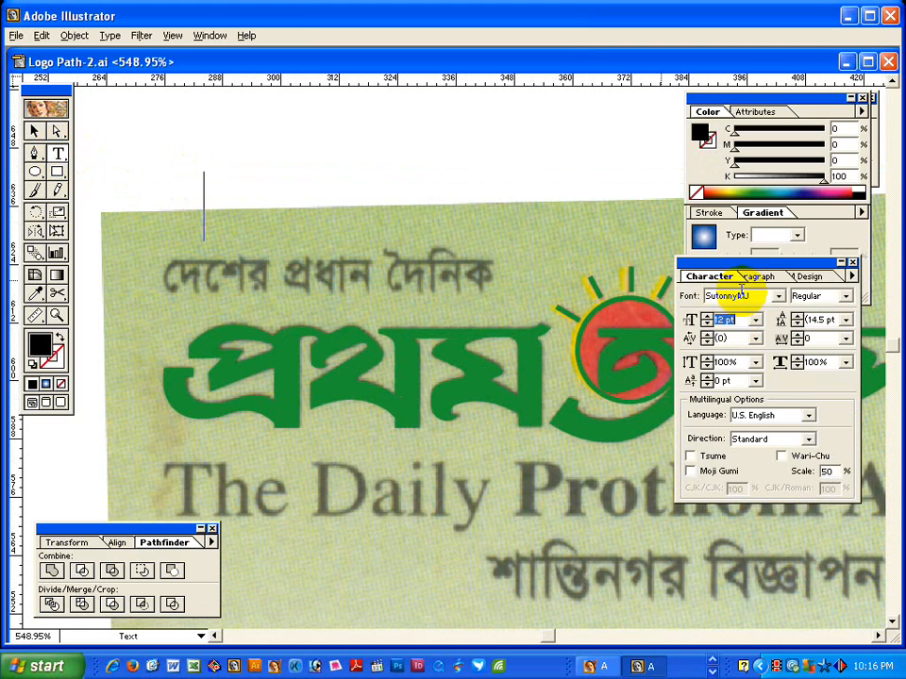
left_click(201, 202)
type("j")
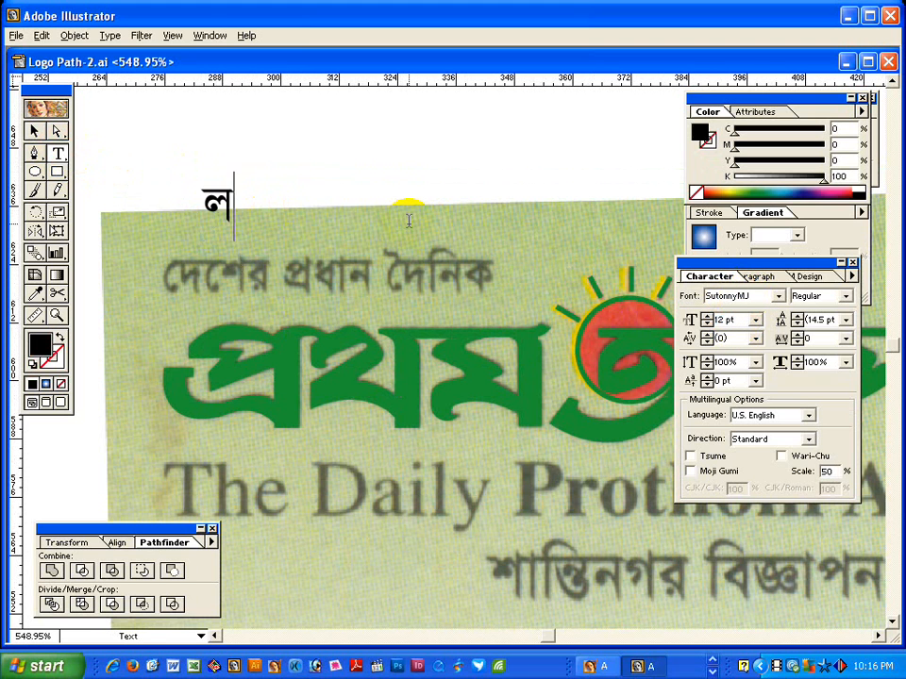
key("BackSpace")
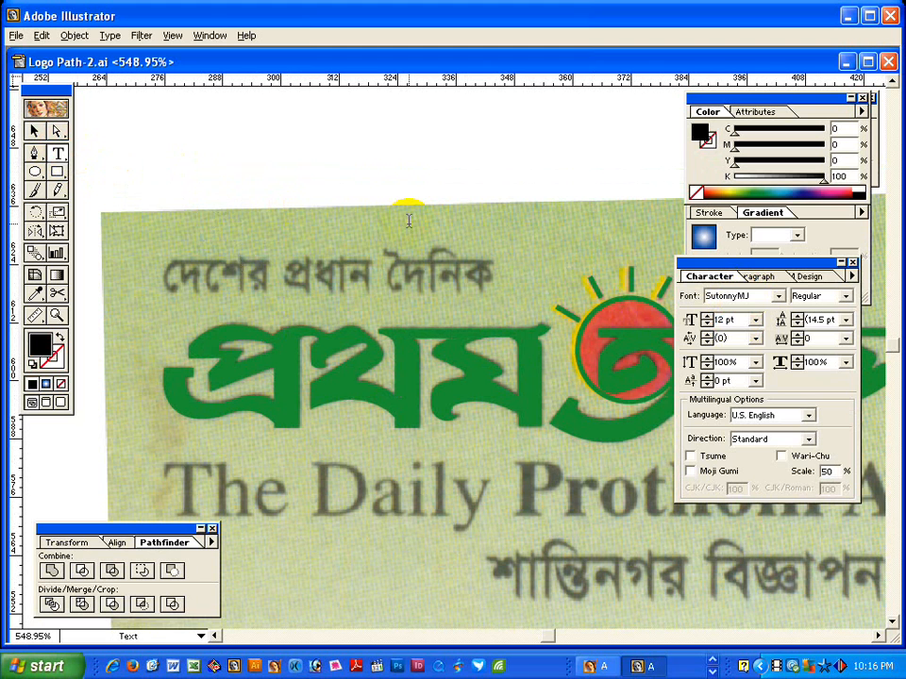
type("শর")
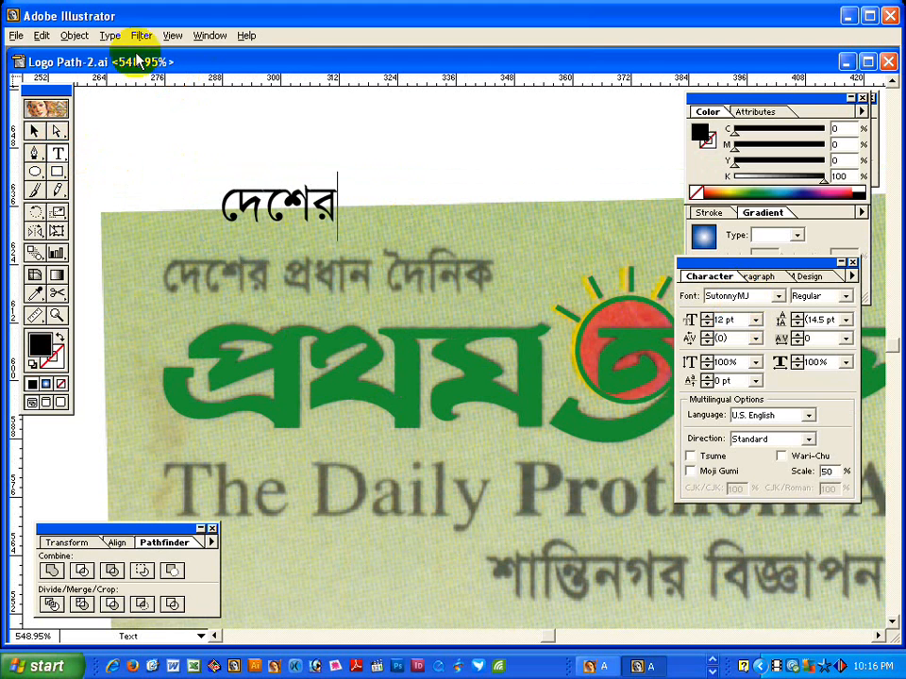
Remove the leading space from the new text and move it over the first word of the tagline.
left_click(224, 205)
left_click_drag(225, 211, 162, 220)
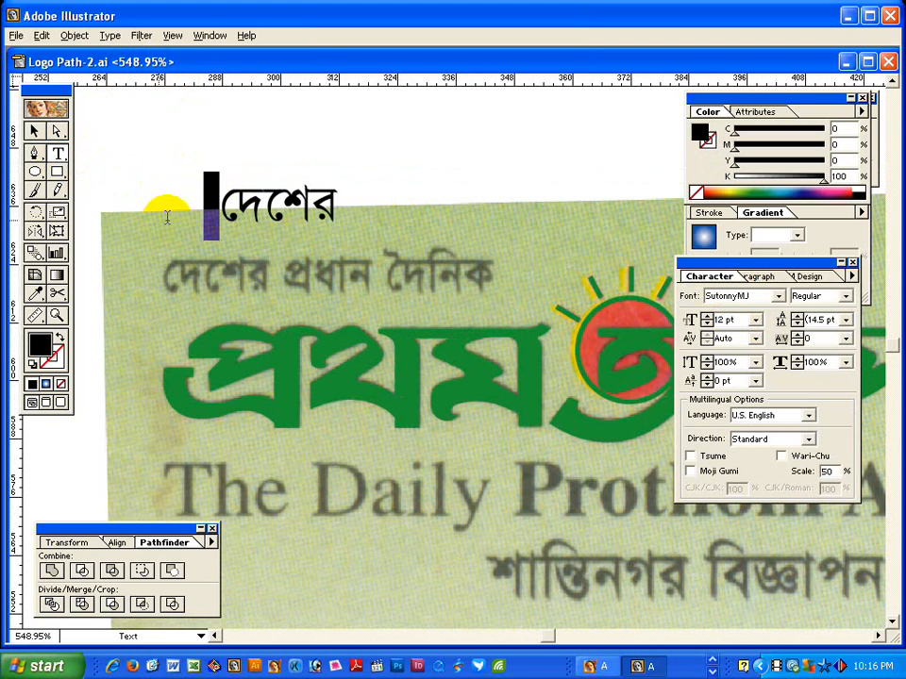
left_click(34, 131)
left_click_drag(209, 199, 184, 275)
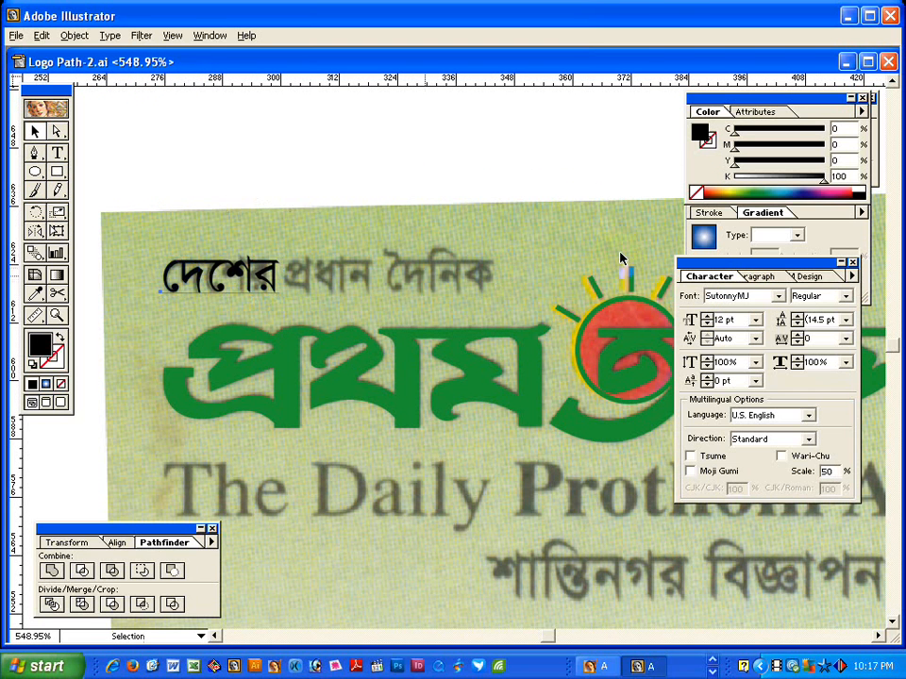
Color the word "দেশের" 100% magenta and narrow it to about 91% horizontal scale to match the image.
left_click(771, 149)
left_click_drag(772, 151, 735, 176)
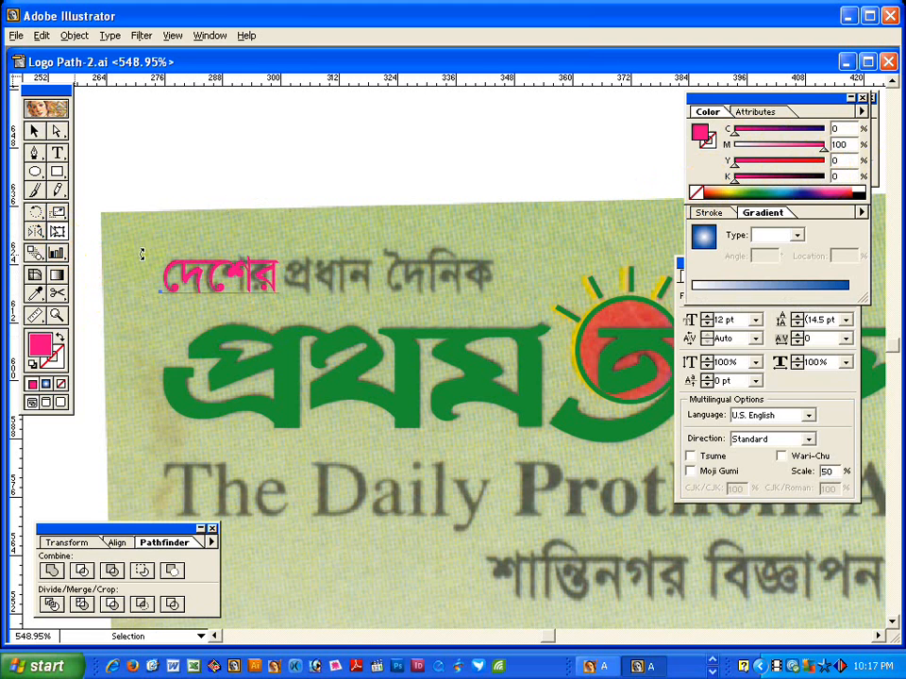
key("e")
left_click_drag(279, 276, 269, 275)
Complete the tagline as "দেশের প্রধান দৈনিক" and stretch it to about 93% horizontal scale to match the image.
left_click(56, 153)
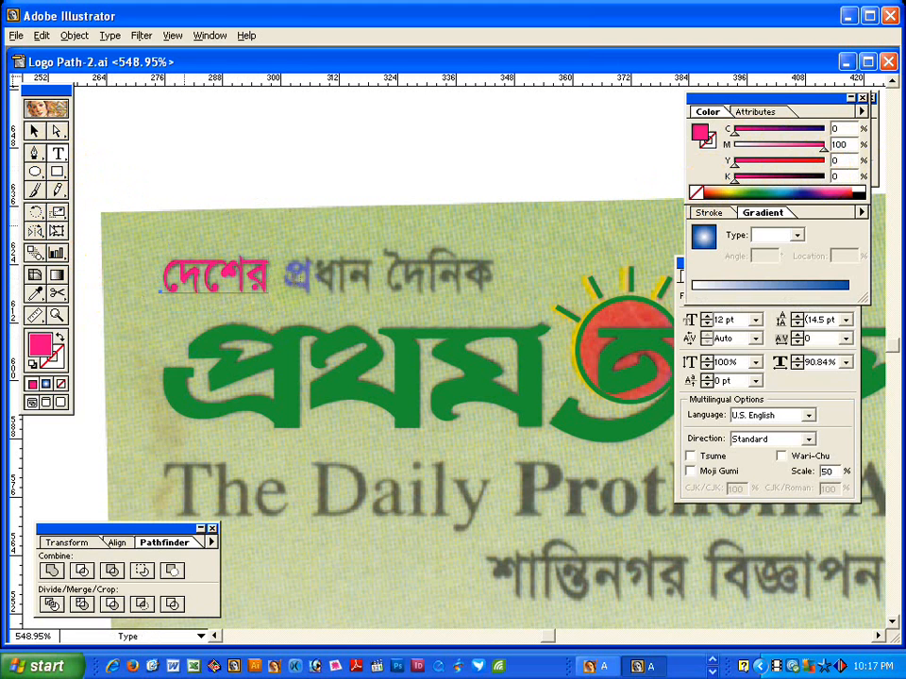
left_click(263, 275)
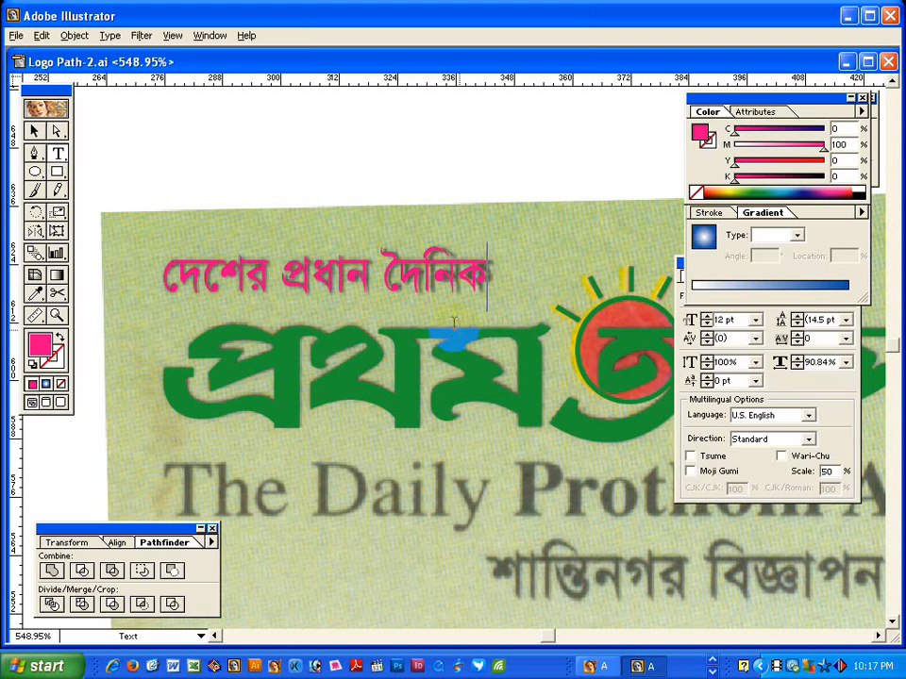
left_click(56, 231)
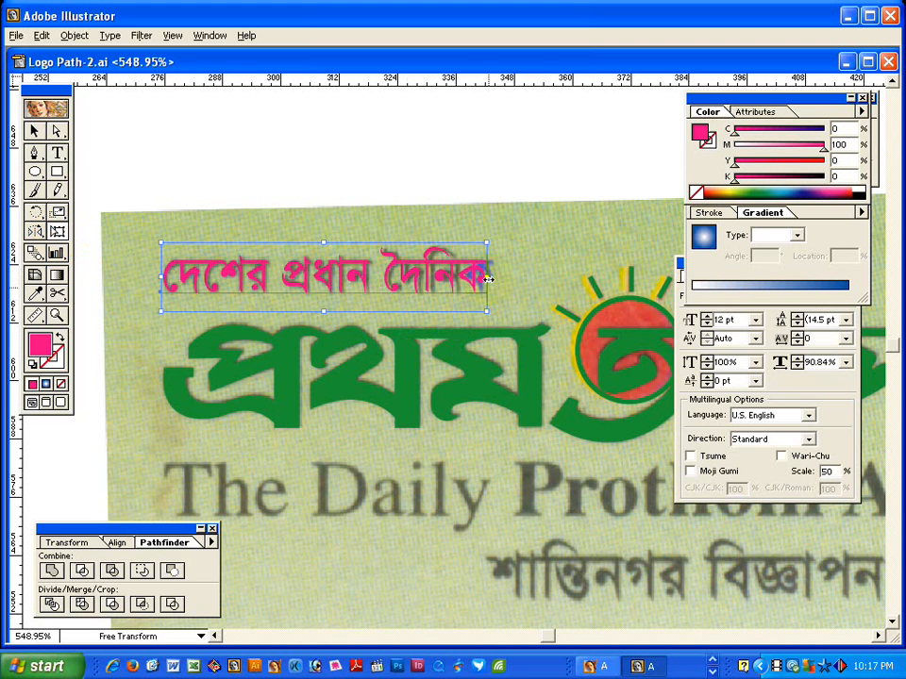
left_click_drag(488, 276, 495, 276)
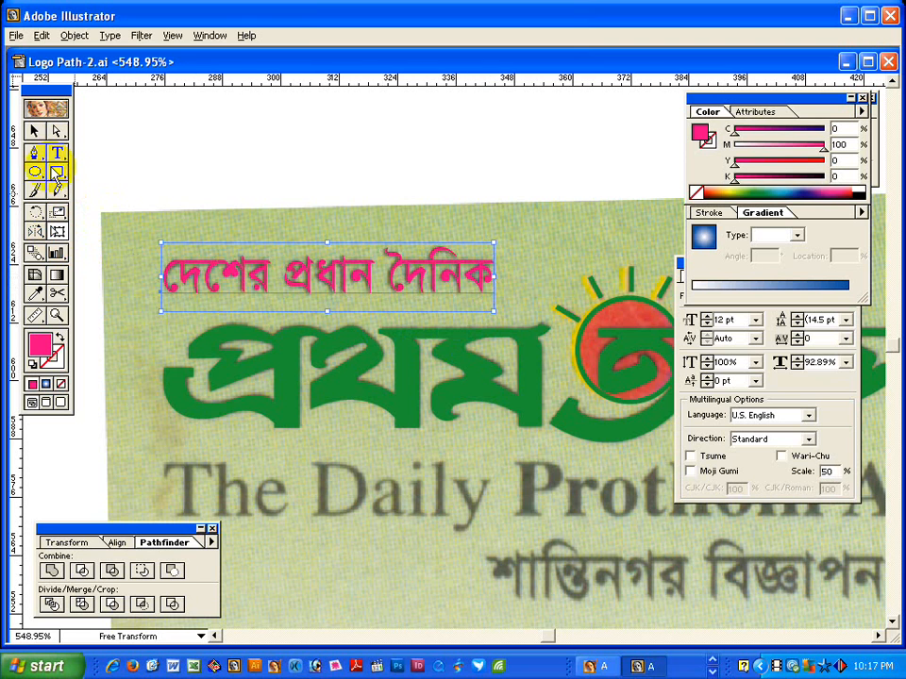
left_click(166, 156)
Copy the magenta tagline to just below the lowest Bengali line of the image and set the copy to Bold.
left_click(426, 400, "ctrl+alt")
left_click_drag(437, 360, 265, 297)
left_click_drag(189, 209, 389, 396)
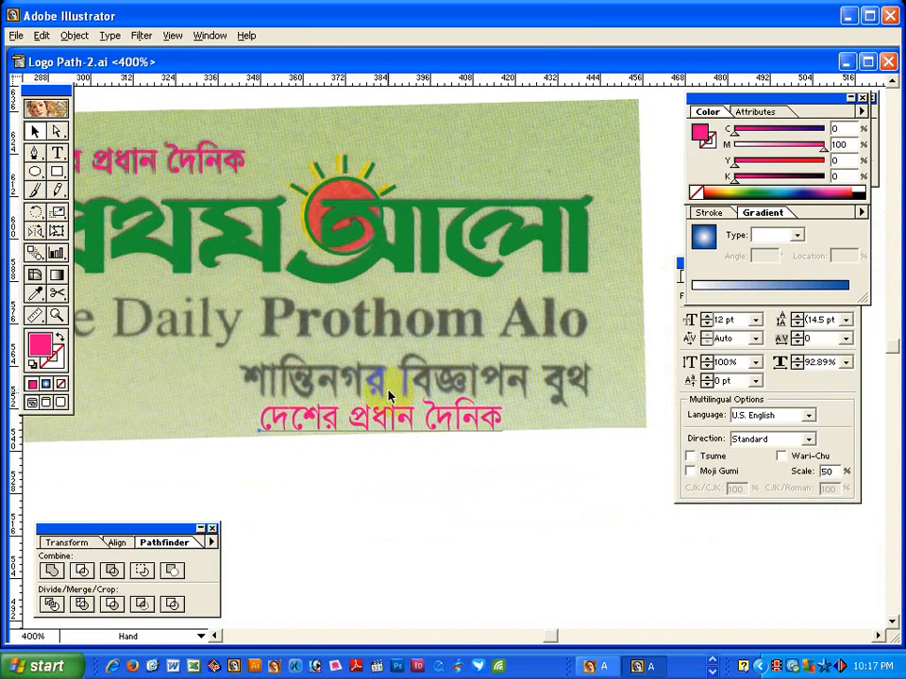
left_click(783, 330)
left_click(846, 298)
left_click(802, 336)
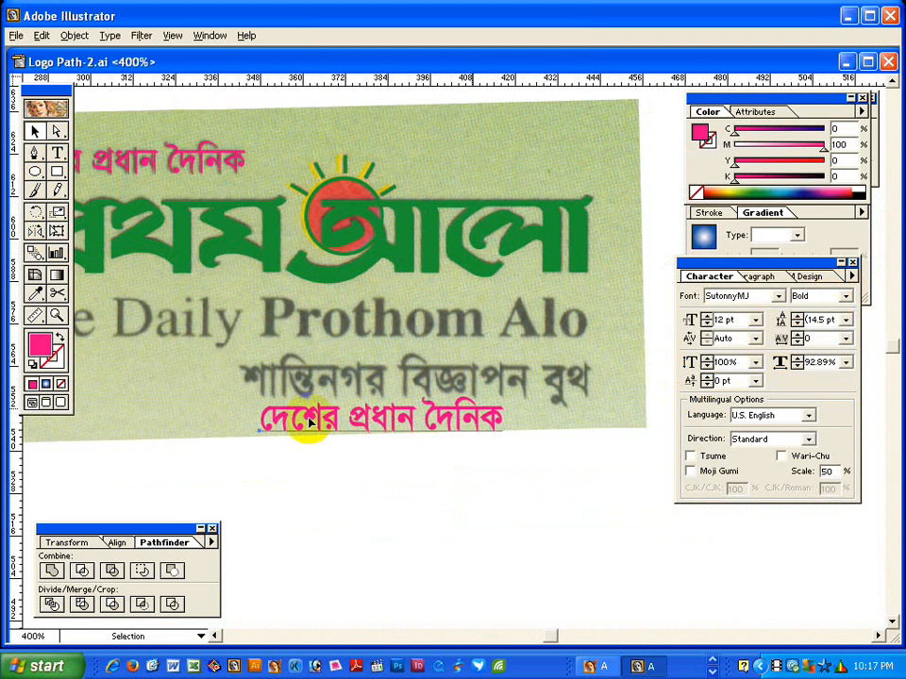
Replace the copied text with "শান্তিনগর" and move it over the first word of the lowest Bengali line.
left_click(57, 153)
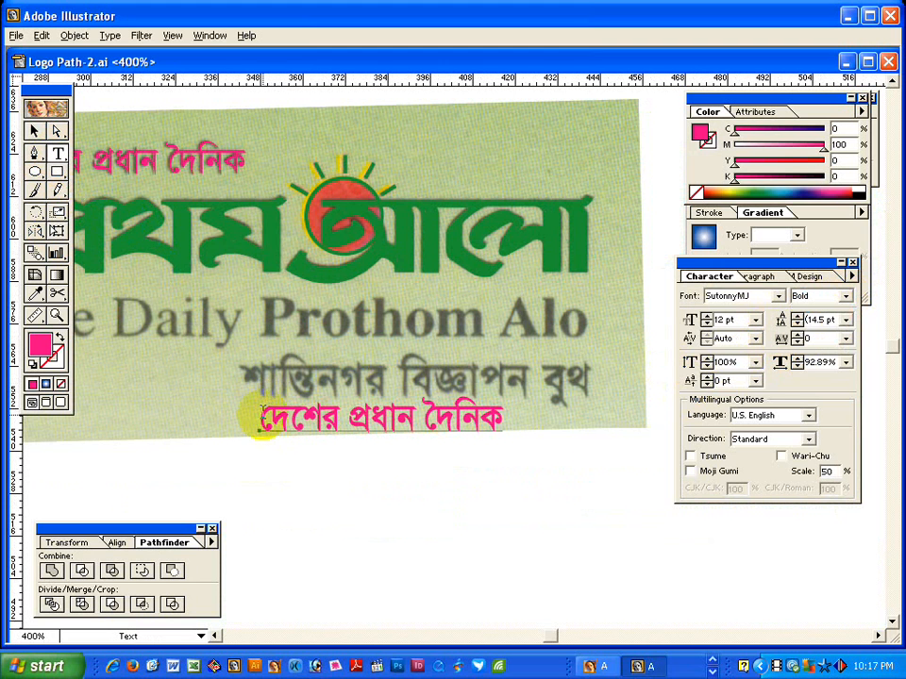
left_click_drag(263, 413, 487, 459)
type("শান্তিনগর")
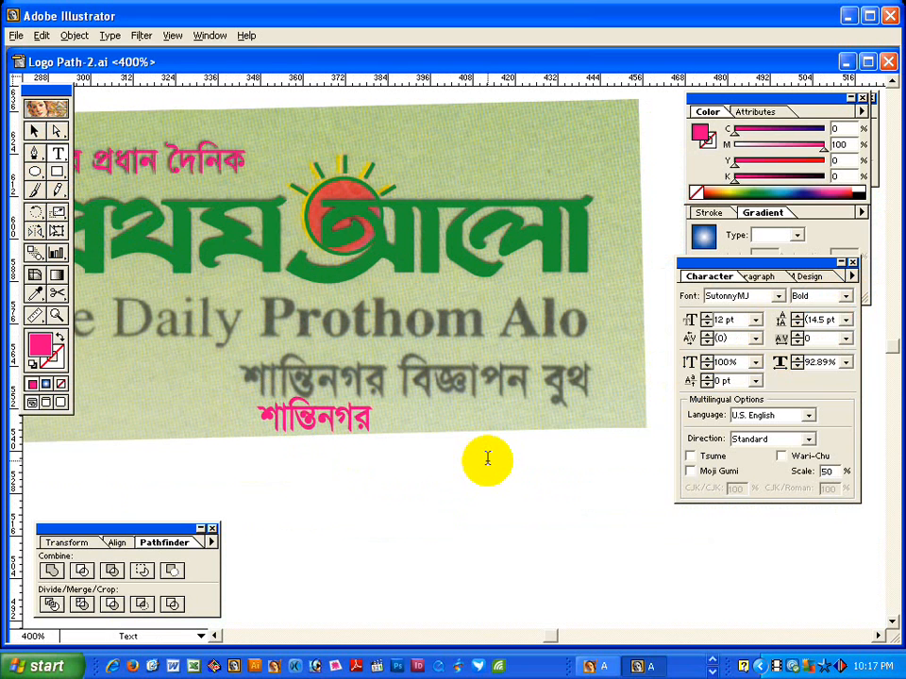
left_click(34, 131)
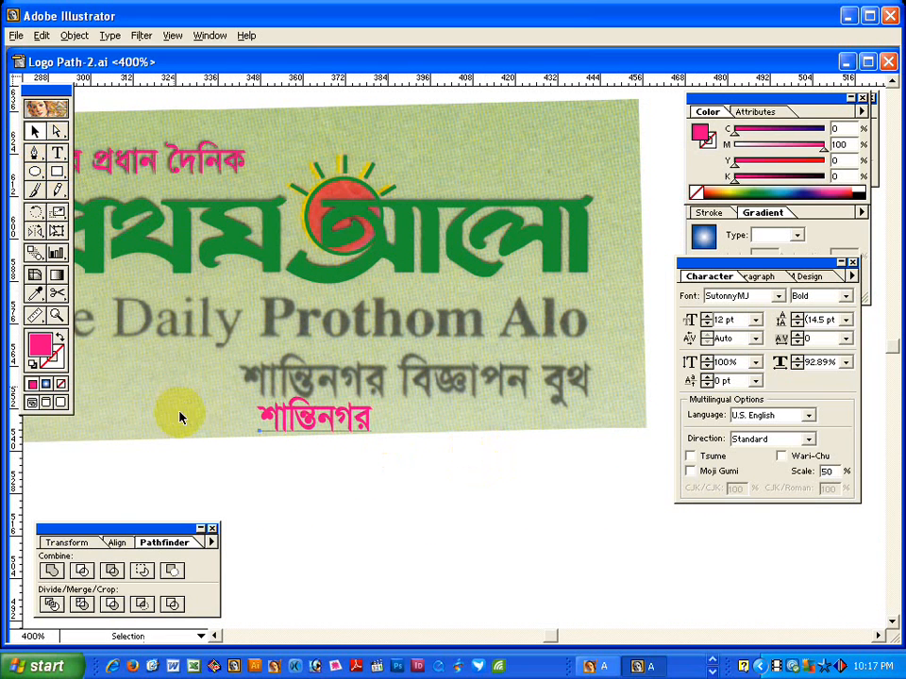
left_click_drag(286, 429, 269, 387)
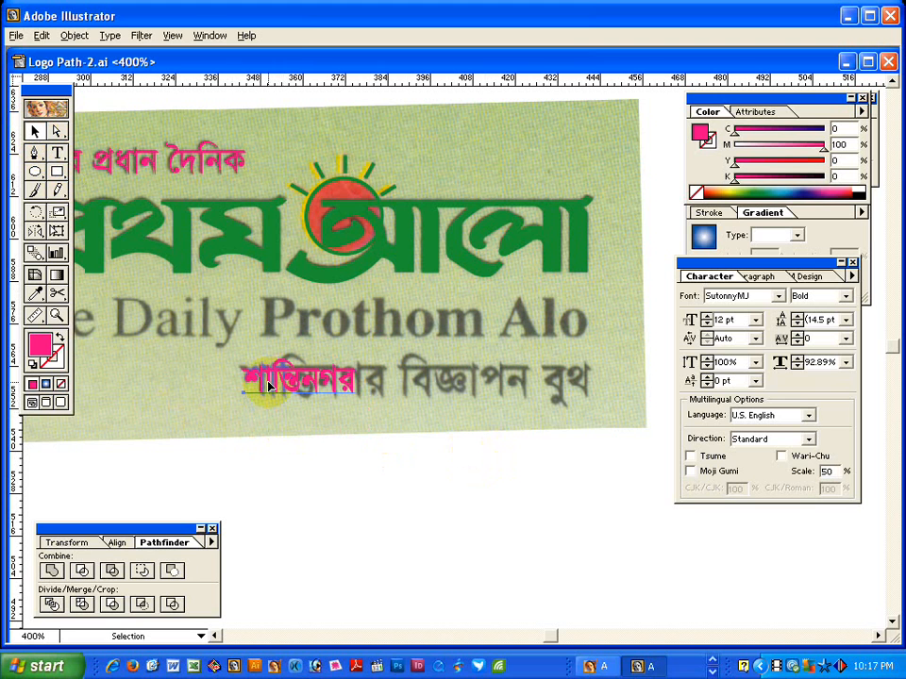
Enlarge "শান্তিনগর" to 15.75 pt with about 91% horizontal scale so it covers the word in the image.
key("ctrl+shift+period")
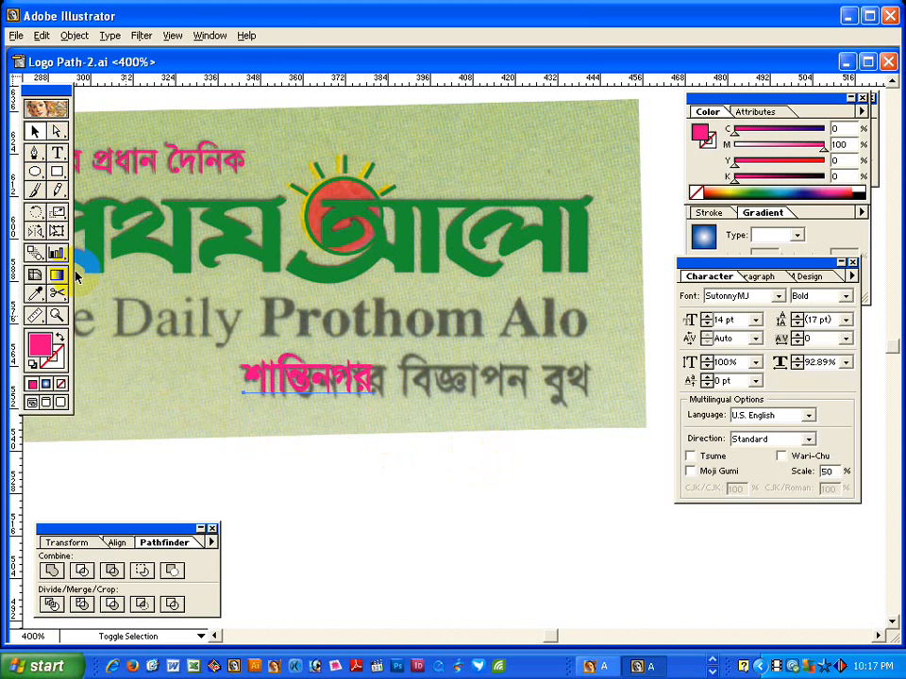
left_click(58, 231)
left_click_drag(373, 382, 386, 382)
left_click_drag(315, 412, 314, 417)
Complete the lowest Bengali line as "শান্তিনগর বিজ্ঞাপন বুথ" and stretch it to about 92% horizontal scale to match the image.
left_click(58, 154)
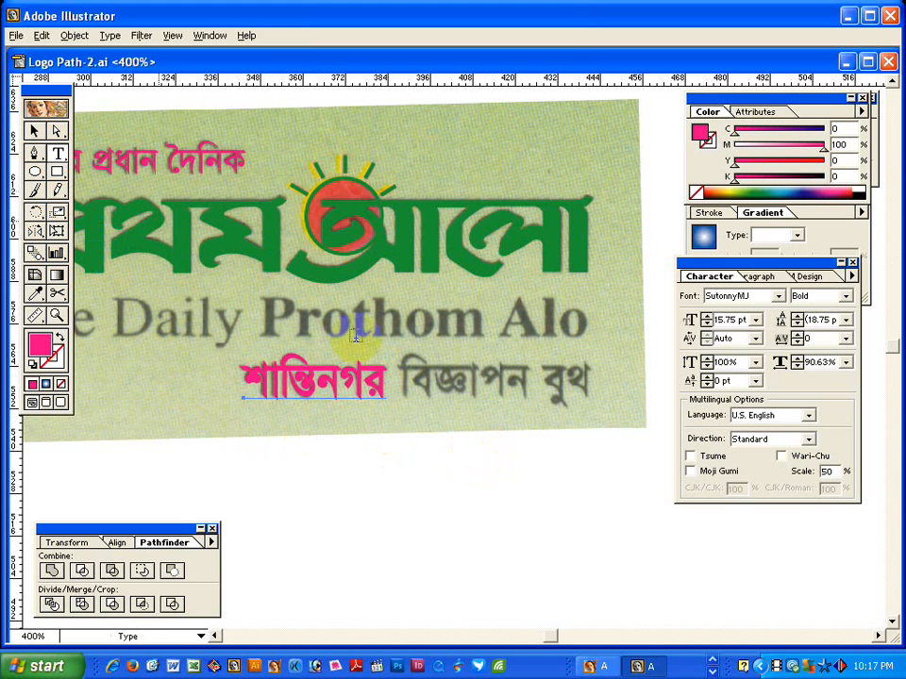
left_click(385, 382)
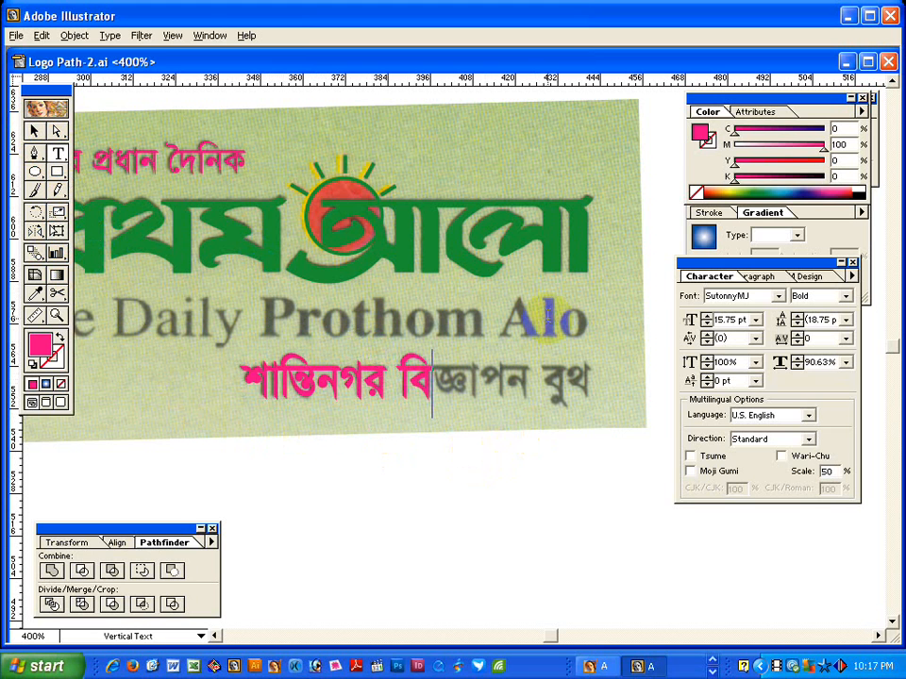
type("জ্ঞ")
type("জ্ঞ")
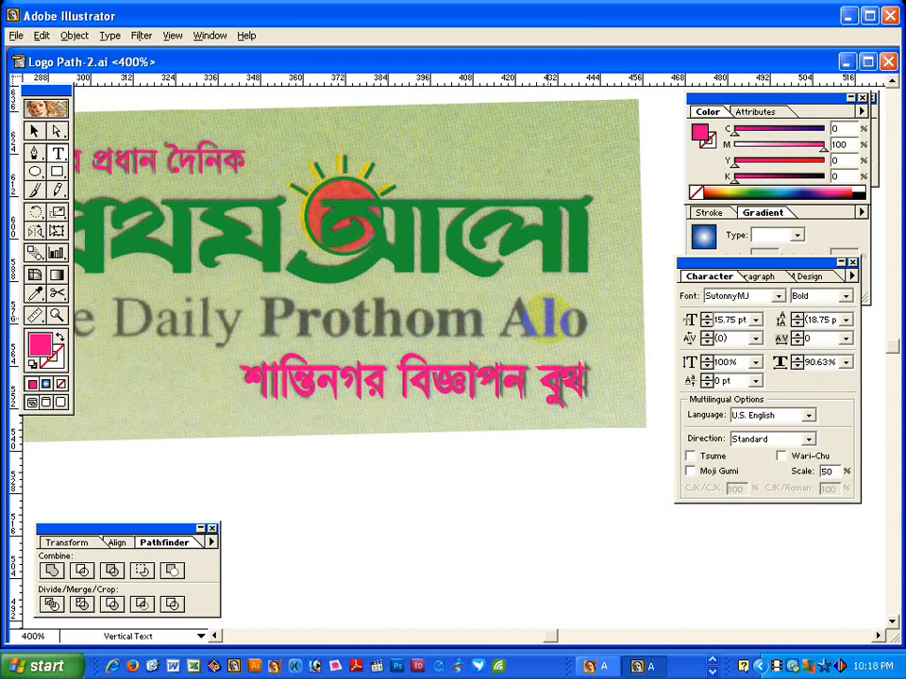
left_click(58, 232)
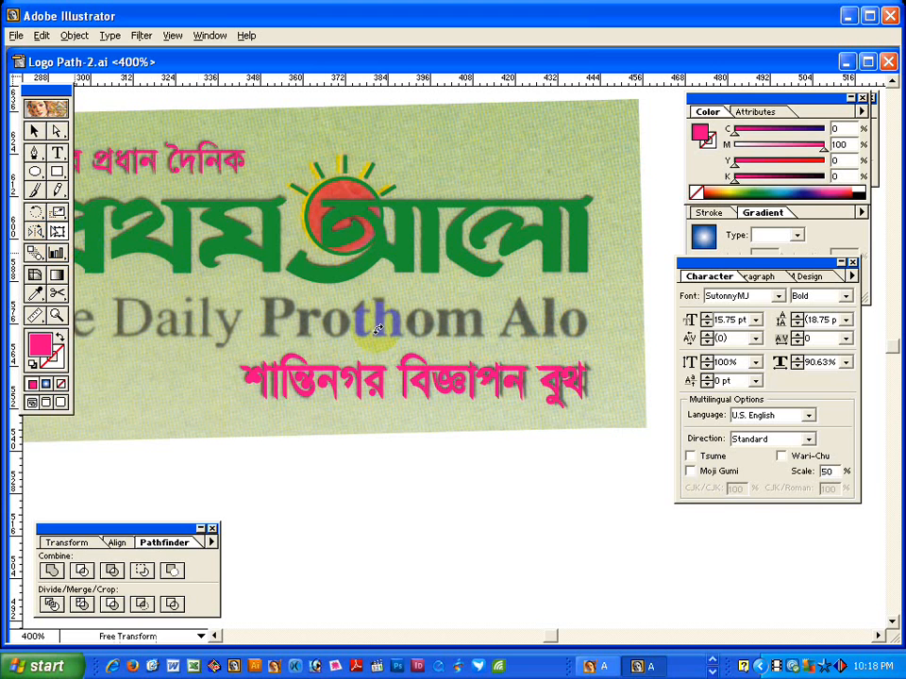
left_click_drag(587, 382, 591, 382)
left_click(35, 131)
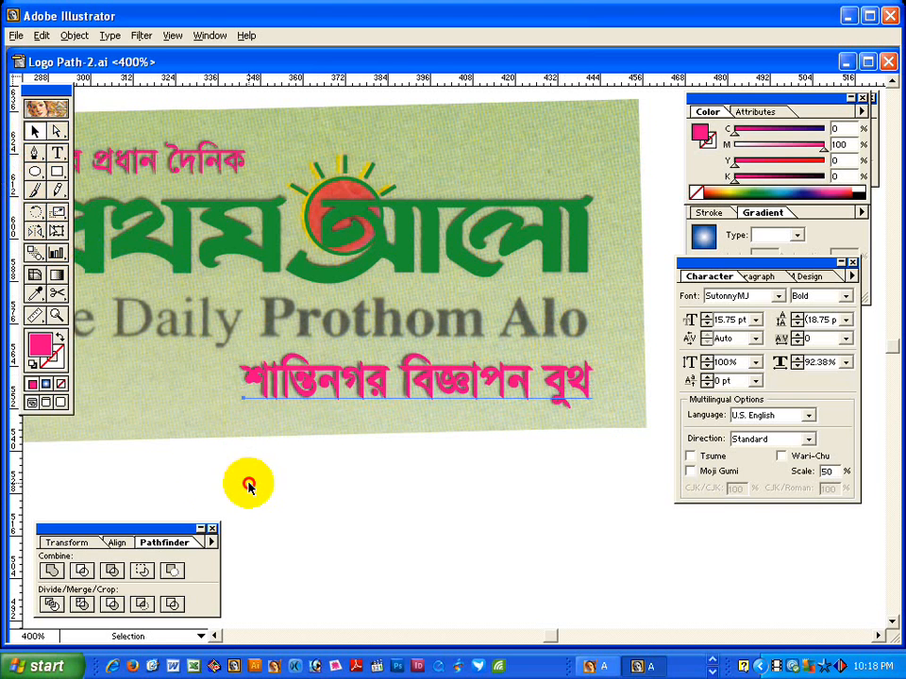
Copy the lowest Bengali text line to beneath "The Daily" and set the copy in Times Roman.
key("space")
left_click_drag(156, 448, 369, 447)
left_click_drag(522, 399, 282, 393)
left_click(733, 297)
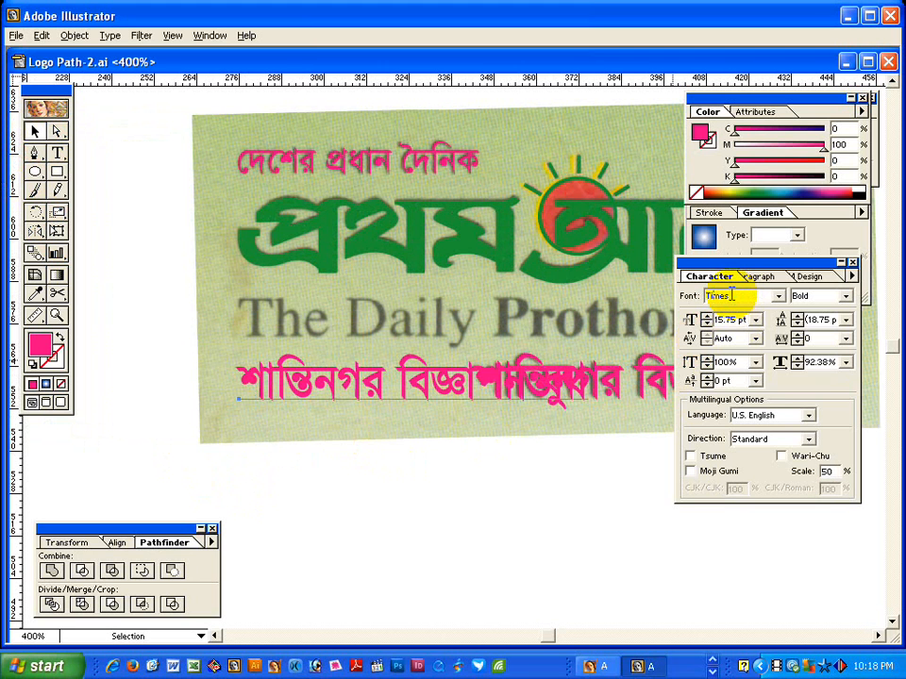
key("Return")
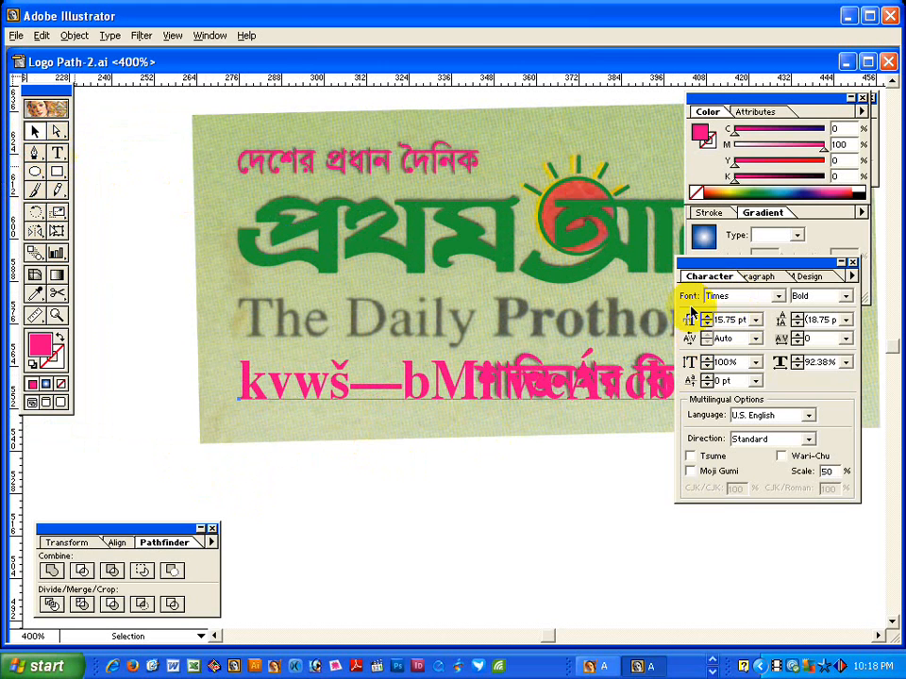
left_click(852, 301)
left_click(823, 306)
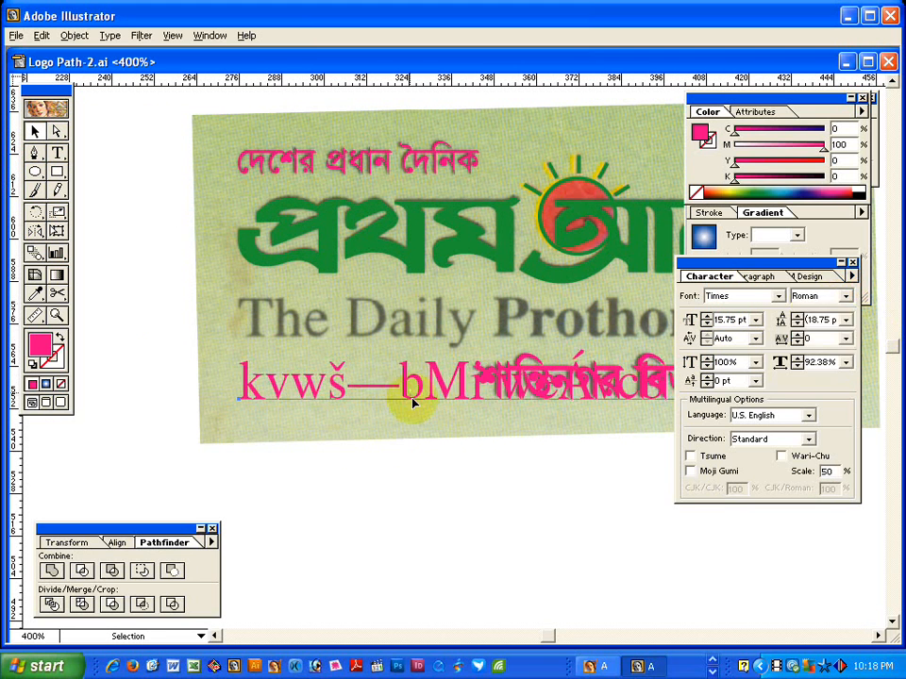
Replace the copied text with "The", move it over that word in the image and stretch it to about 107% horizontal scale.
left_click(56, 152)
left_click(336, 387)
key("ctrl+a")
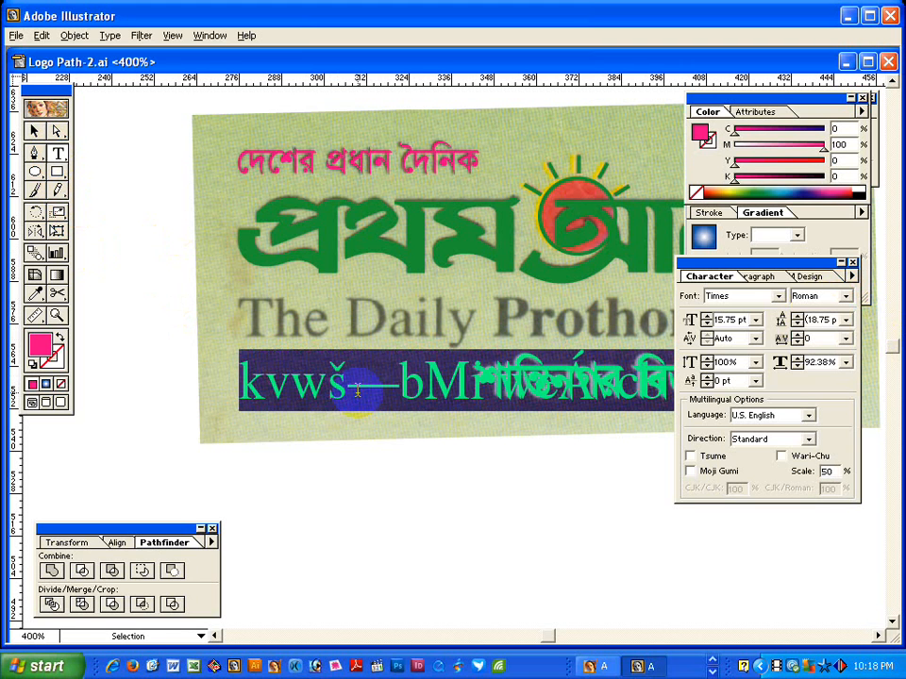
type("The")
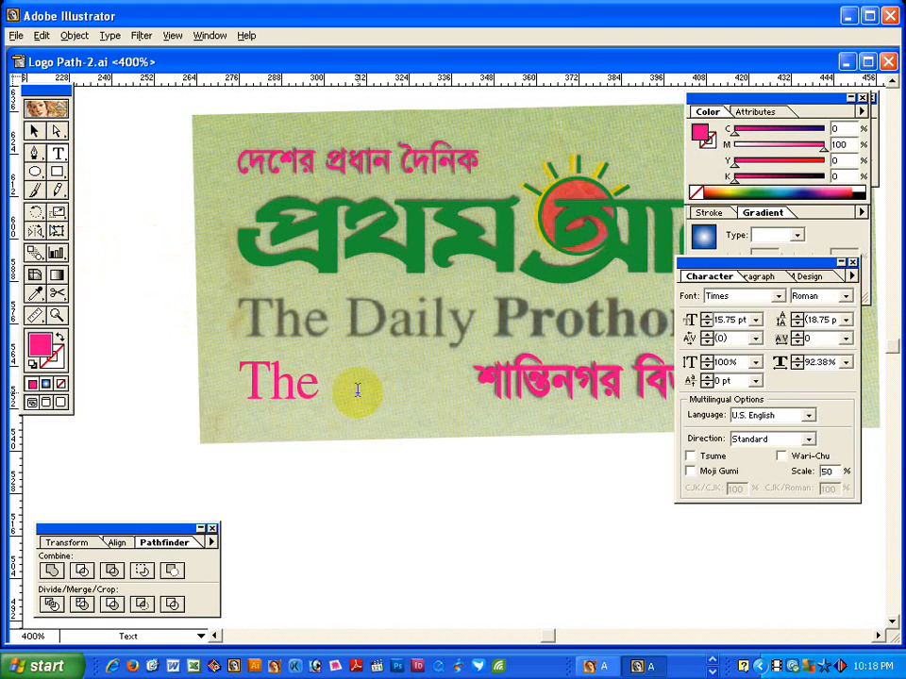
left_click(34, 131)
left_click_drag(278, 382, 330, 324)
left_click(56, 231)
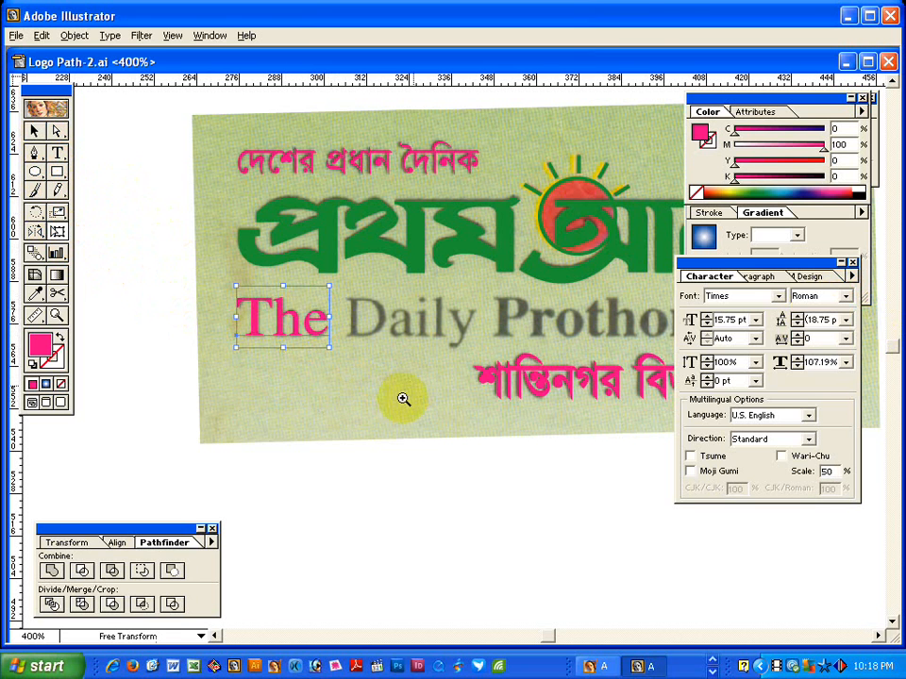
Extend the English line to read "The Daily Prothom Alo".
left_click(402, 396, "ctrl+alt")
left_click_drag(389, 368, 231, 369)
left_click(56, 153)
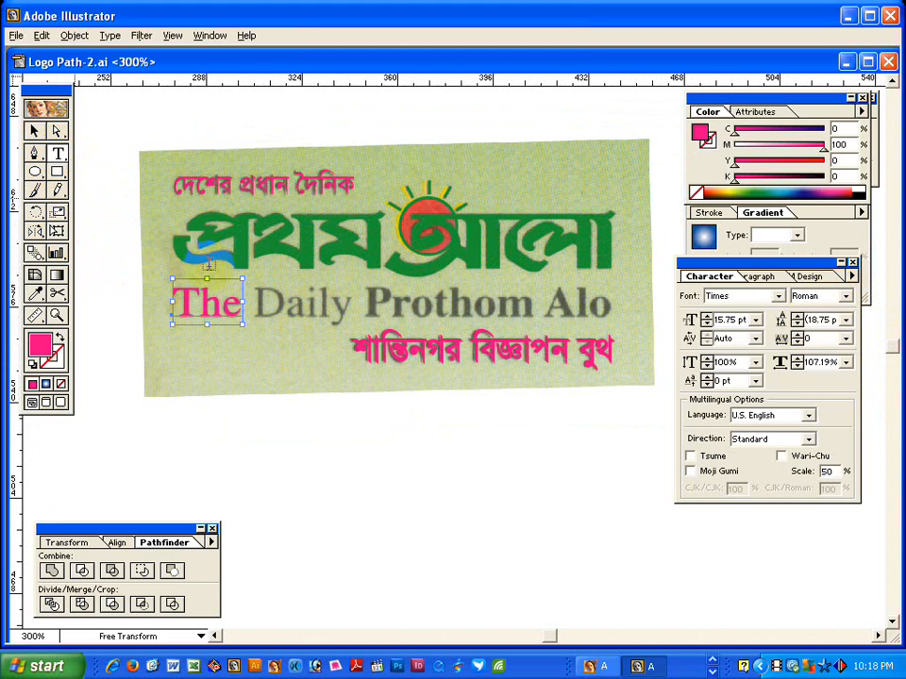
left_click(243, 306)
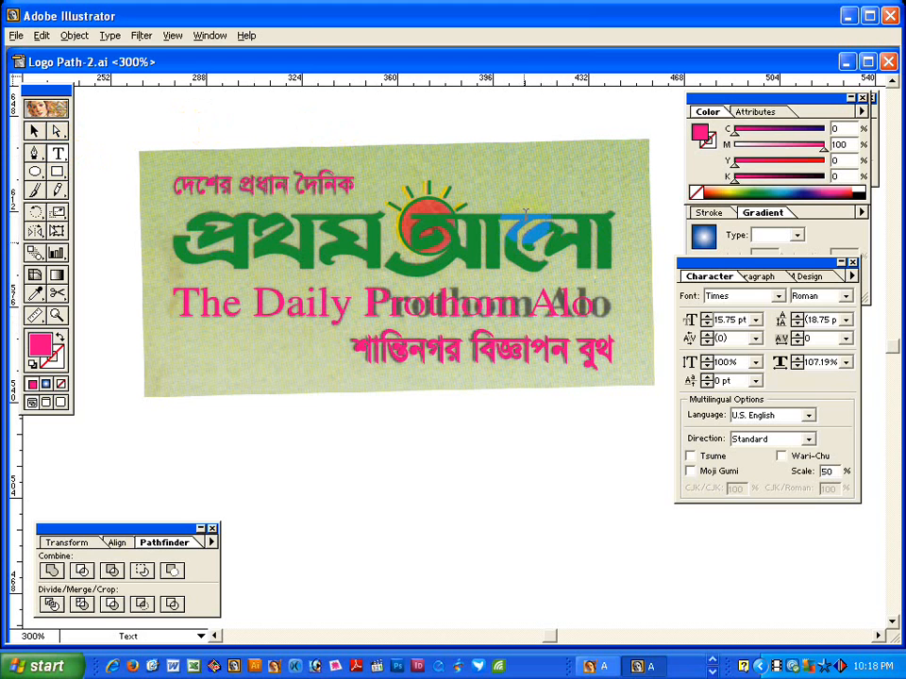
Set "Prothom Alo" to Bold and apply a kerning of 5 just before "Alo".
left_click_drag(366, 304, 595, 304)
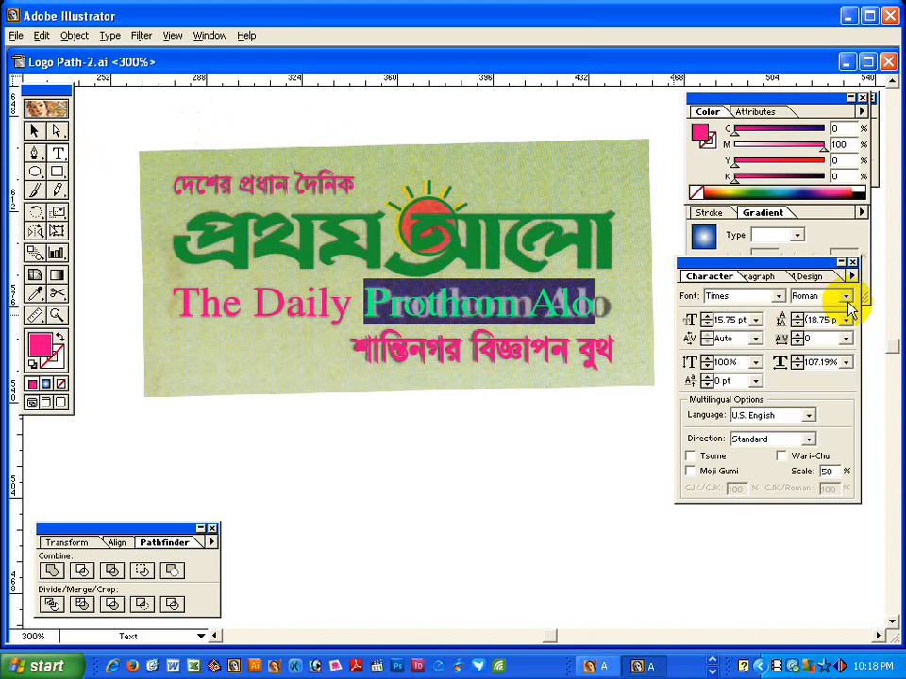
left_click(846, 297)
left_click(817, 337)
left_click(525, 318)
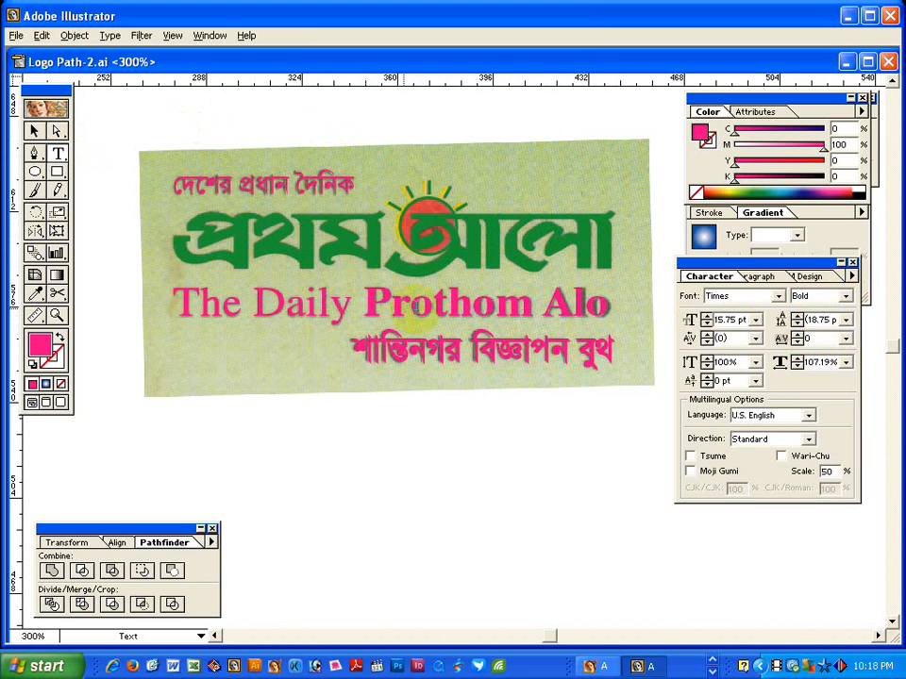
left_click(542, 307)
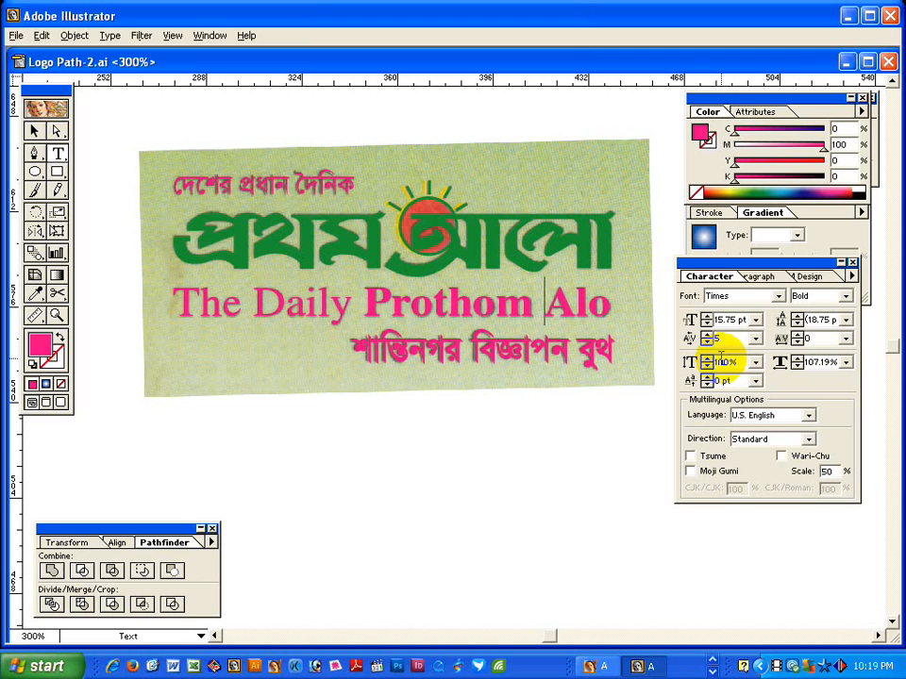
left_click(34, 132)
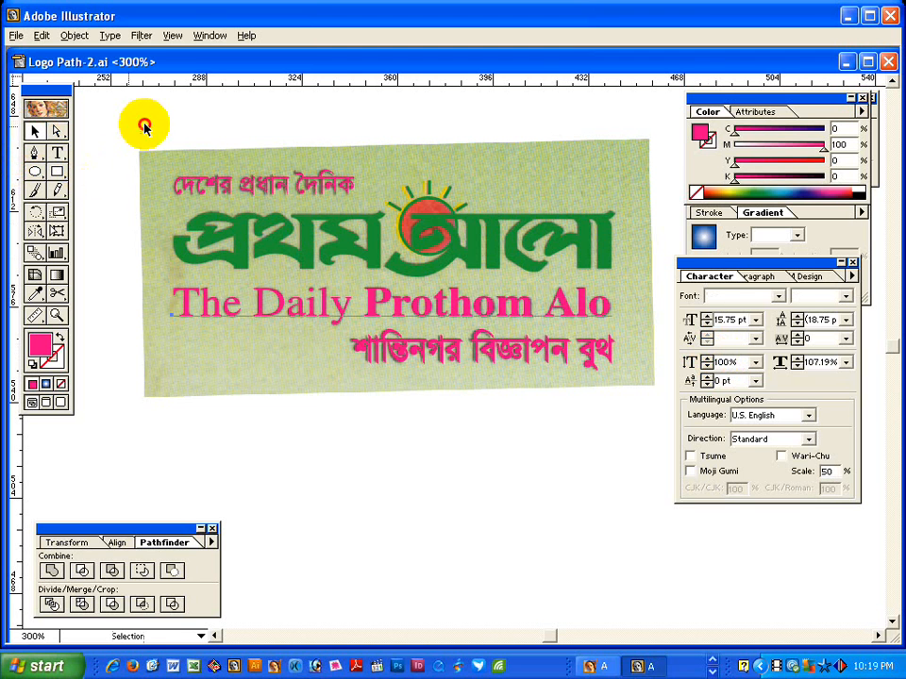
Move the complete traced logo with its text lines off the image into the empty area below it.
left_click(457, 405, "ctrl+alt")
left_click(461, 376, "ctrl+alt")
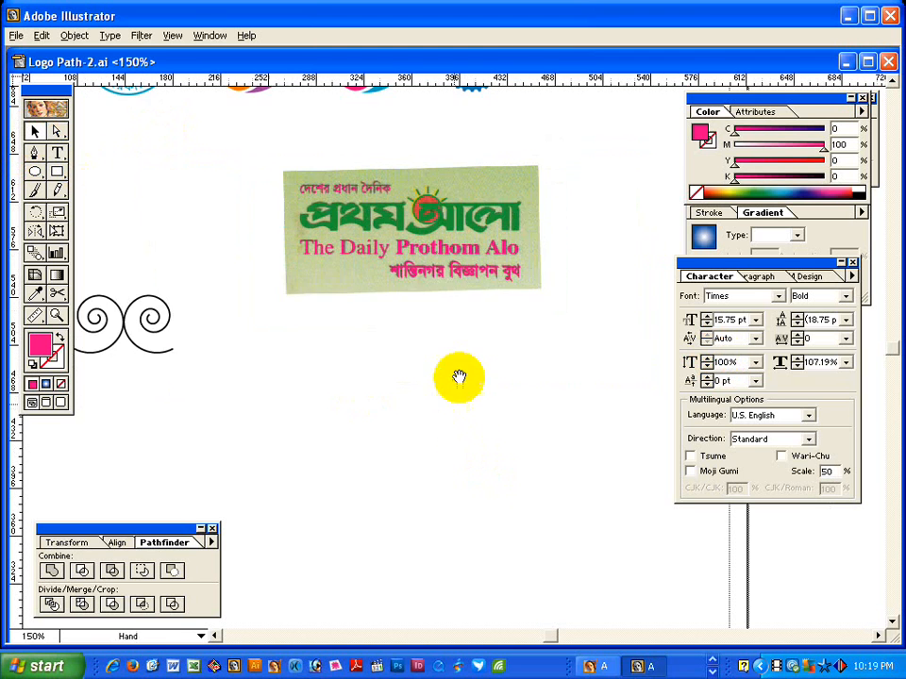
left_click_drag(266, 241, 583, 412)
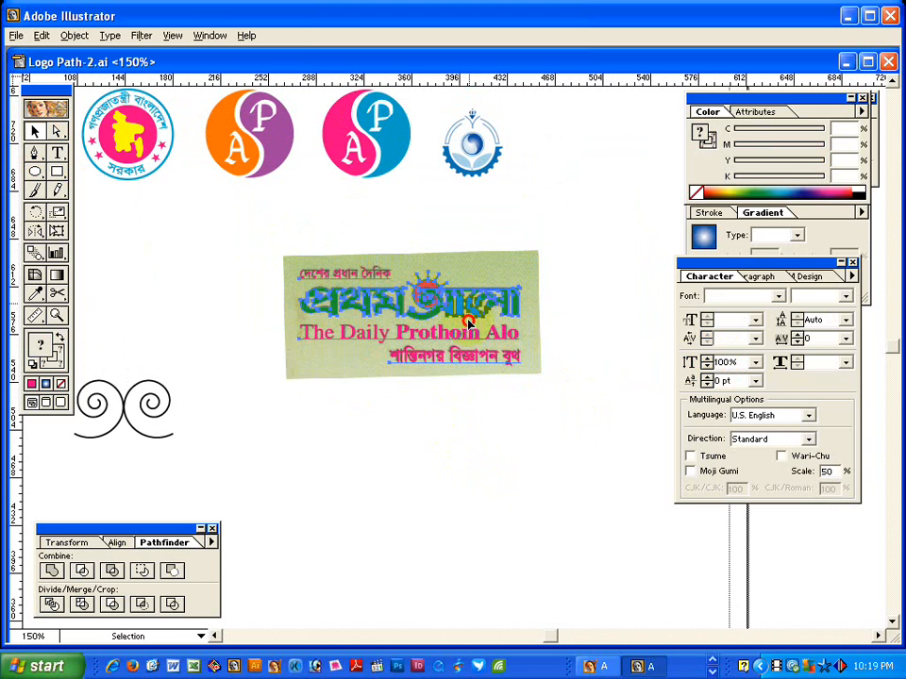
left_click_drag(469, 323, 472, 449)
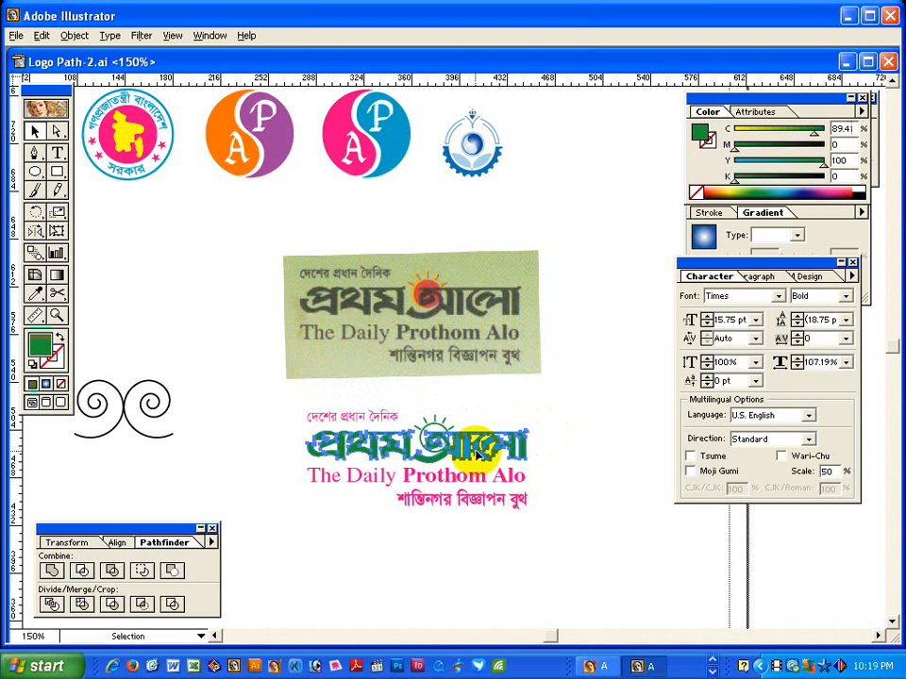
Fill the green logo lettering and the three magenta text lines with black.
left_click(862, 194)
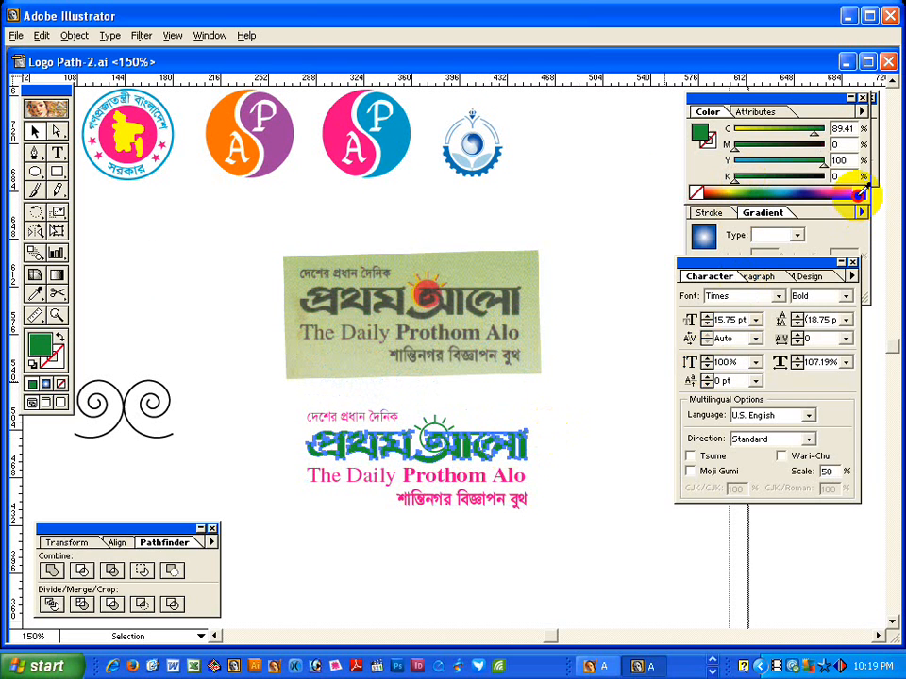
left_click(582, 388)
left_click(355, 416)
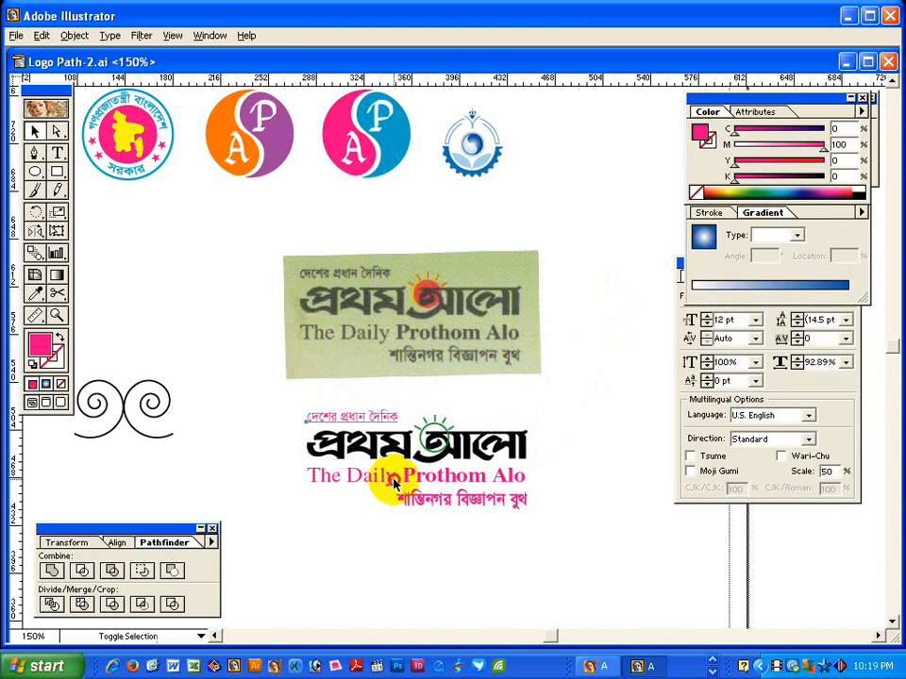
left_click(394, 483, "shift")
left_click(415, 496, "shift")
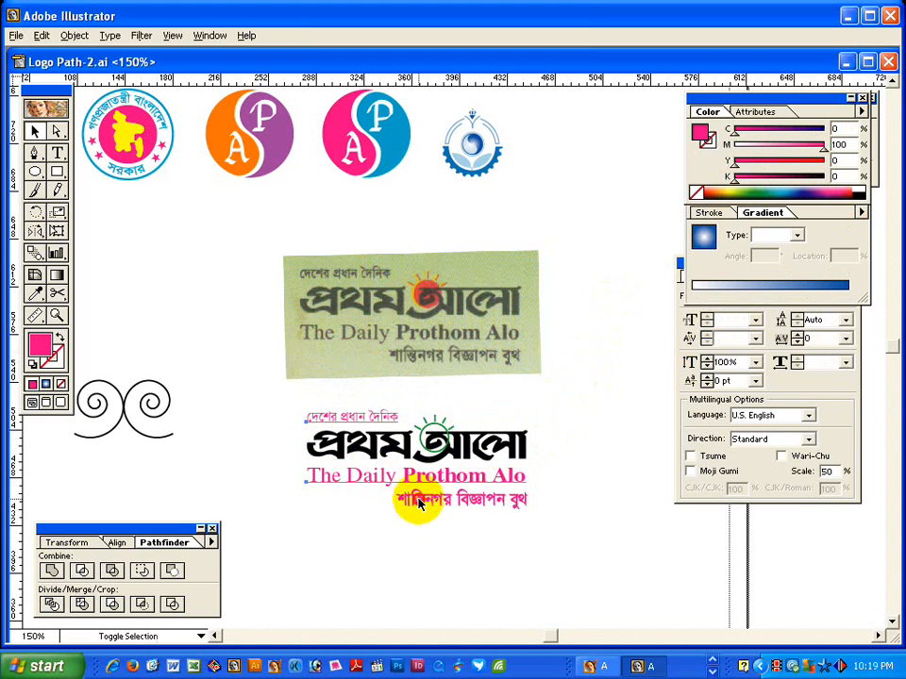
left_click(862, 194)
Swap the sun circle's green stroke to its fill and change the fill to red with 0% C, 100% M and 100% Y.
left_click(431, 430)
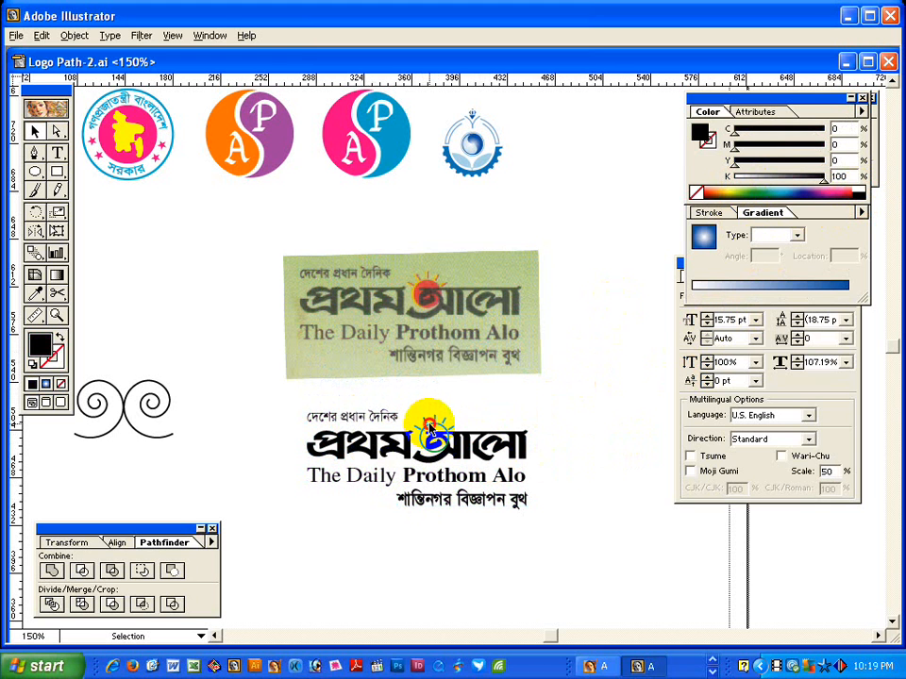
left_click(60, 338)
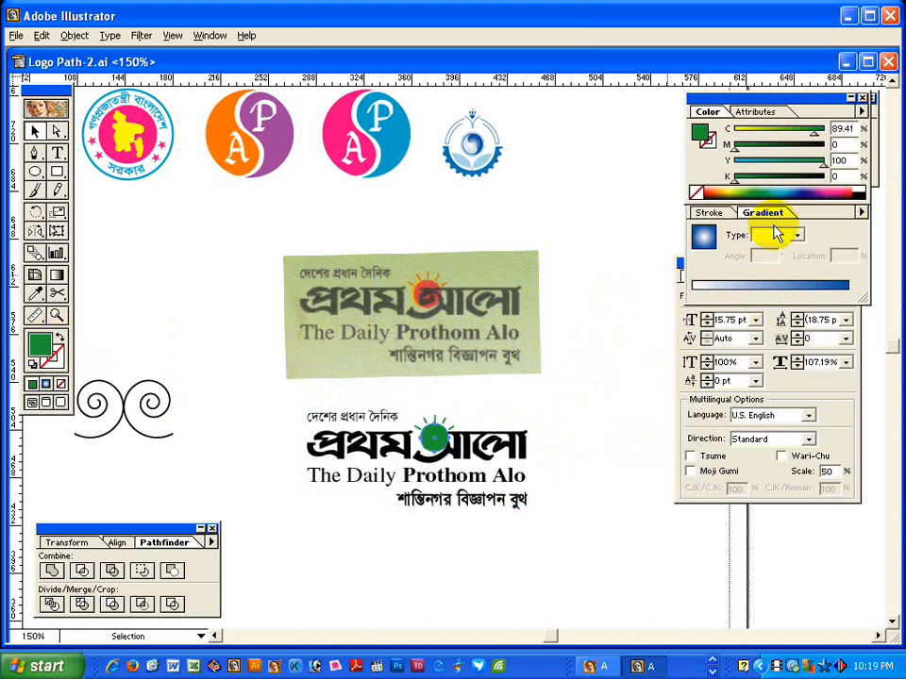
mouse_move(734, 145)
left_mouse_down()
mouse_move(849, 145)
mouse_move(736, 129)
left_mouse_up()
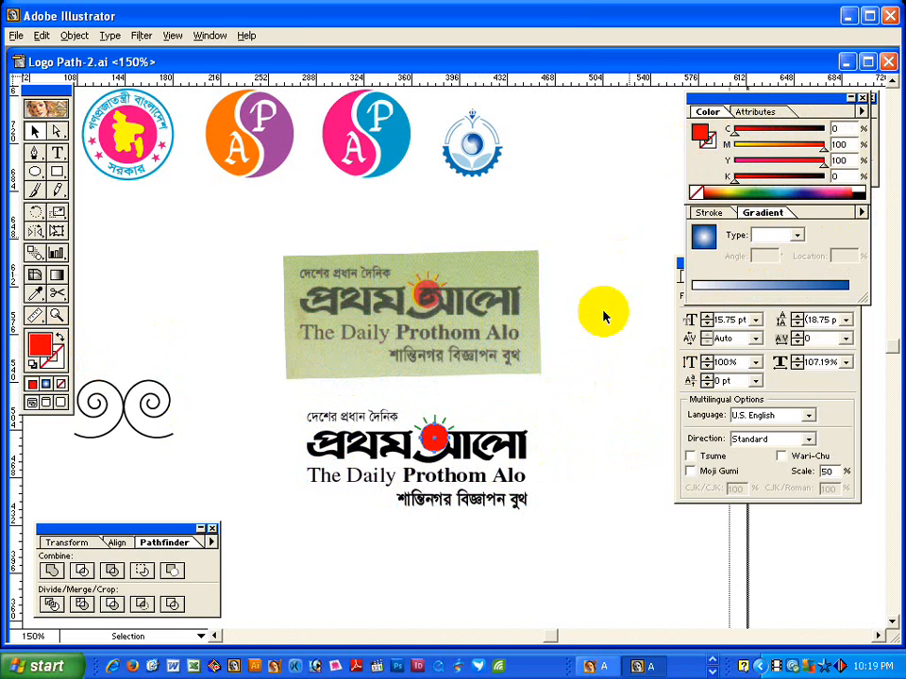
Recolour the strokes of the five sun rays to red with 0% C, 100% M and 100% Y.
key("z")
left_click_drag(398, 374, 550, 566)
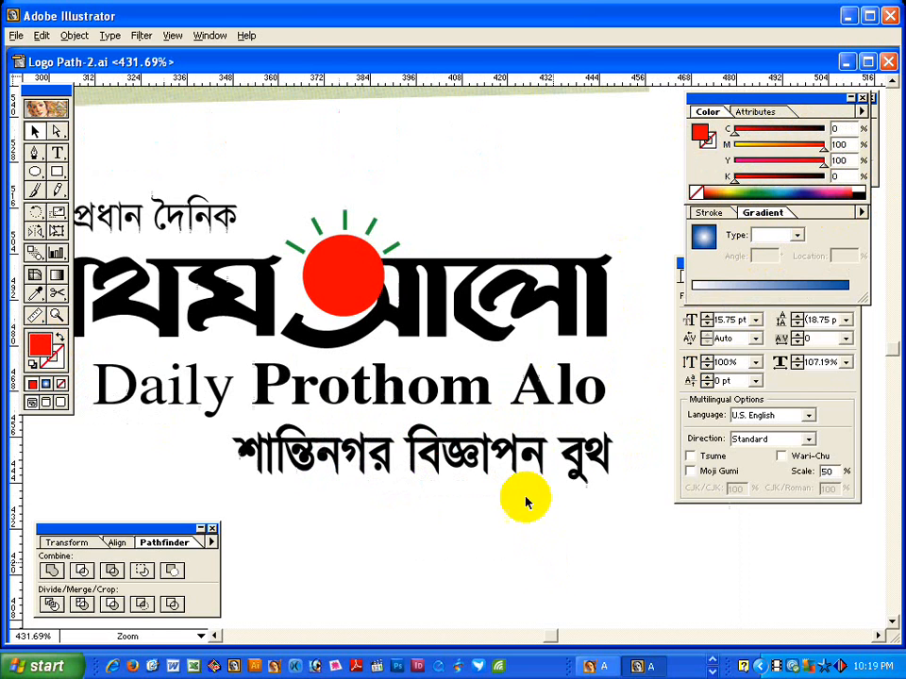
mouse_move(300, 186)
left_mouse_down()
mouse_move(384, 228)
mouse_move(391, 253)
left_mouse_up()
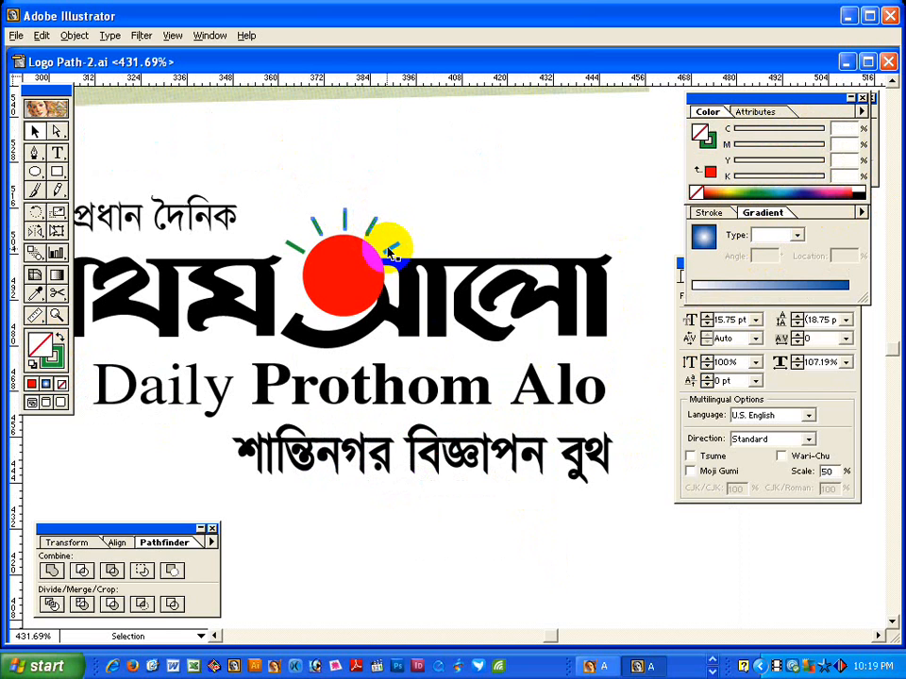
left_click(709, 144)
mouse_move(814, 134)
left_mouse_down()
mouse_move(731, 134)
mouse_move(824, 148)
left_mouse_up()
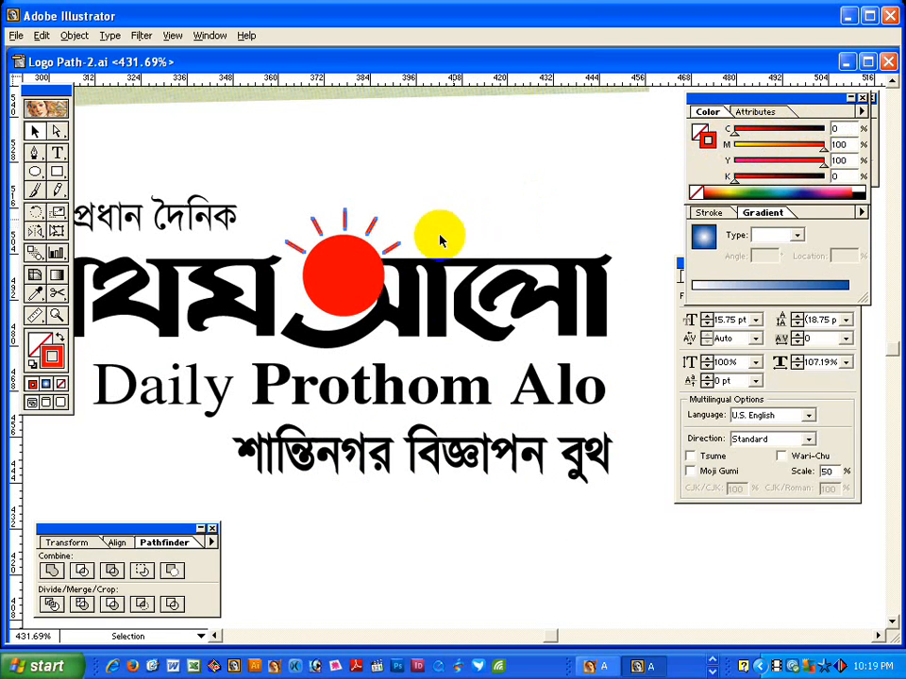
Change the stacking order so the red sun circle lies behind the black lettering.
left_click(351, 288)
left_click(469, 272)
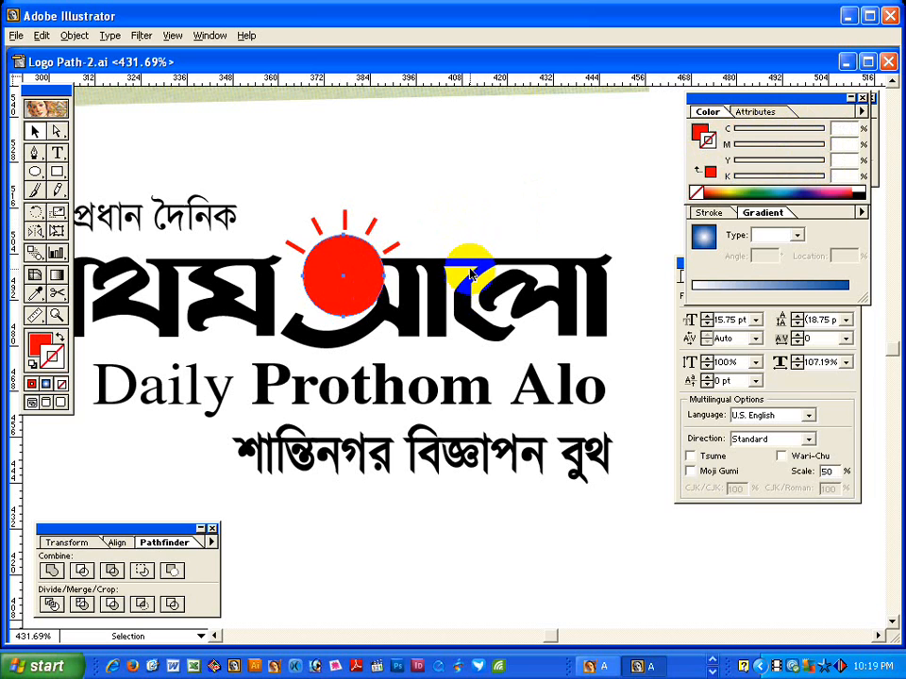
key("ctrl+shift+bracketright")
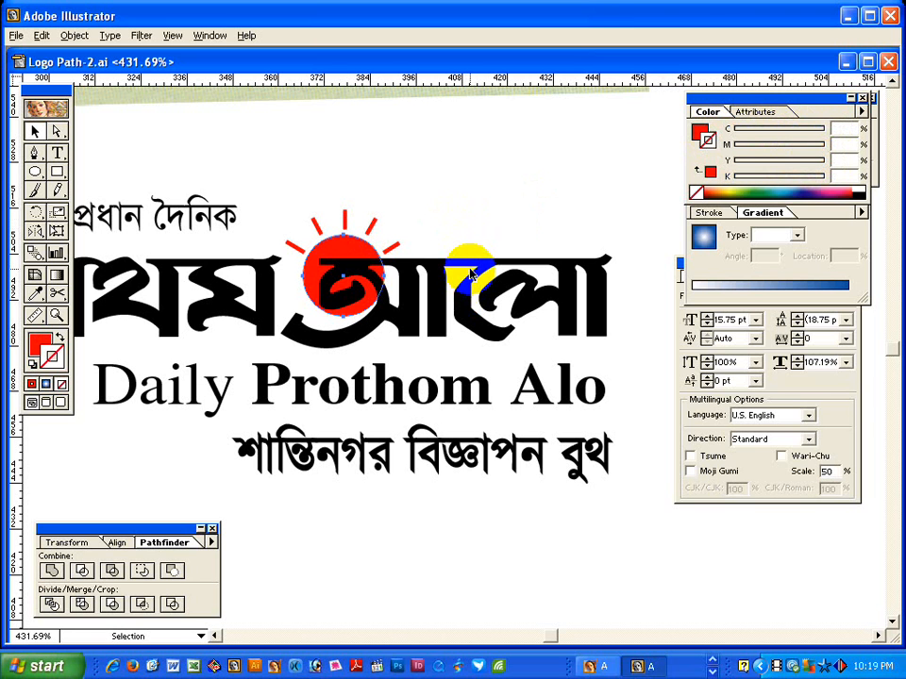
Duplicate the whole recoloured logo with its text lines directly below the original.
key("z")
left_click(455, 376, "alt")
left_click(468, 387, "alt")
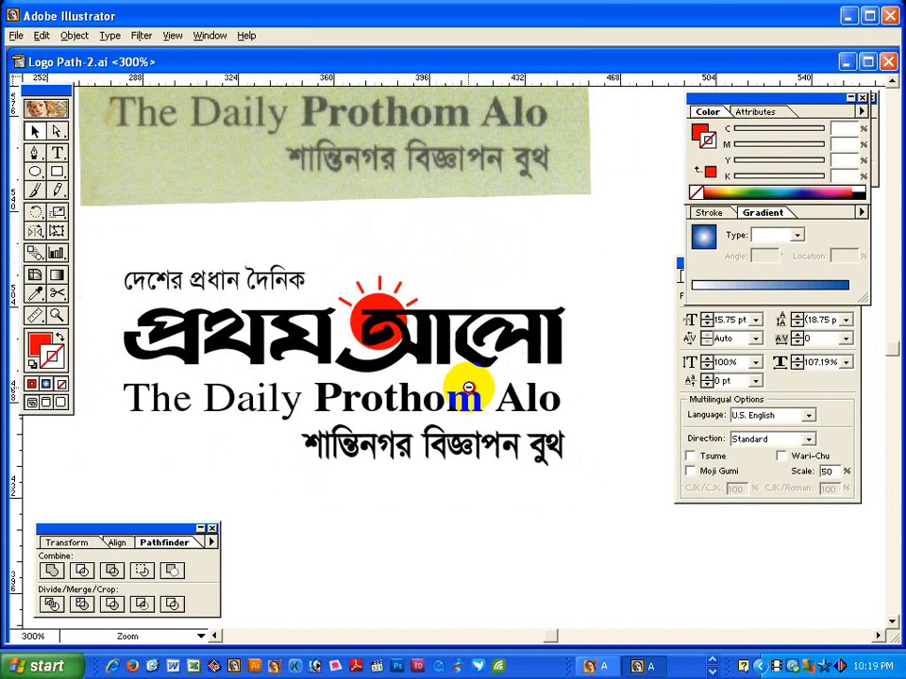
left_click(469, 387, "alt")
key("v")
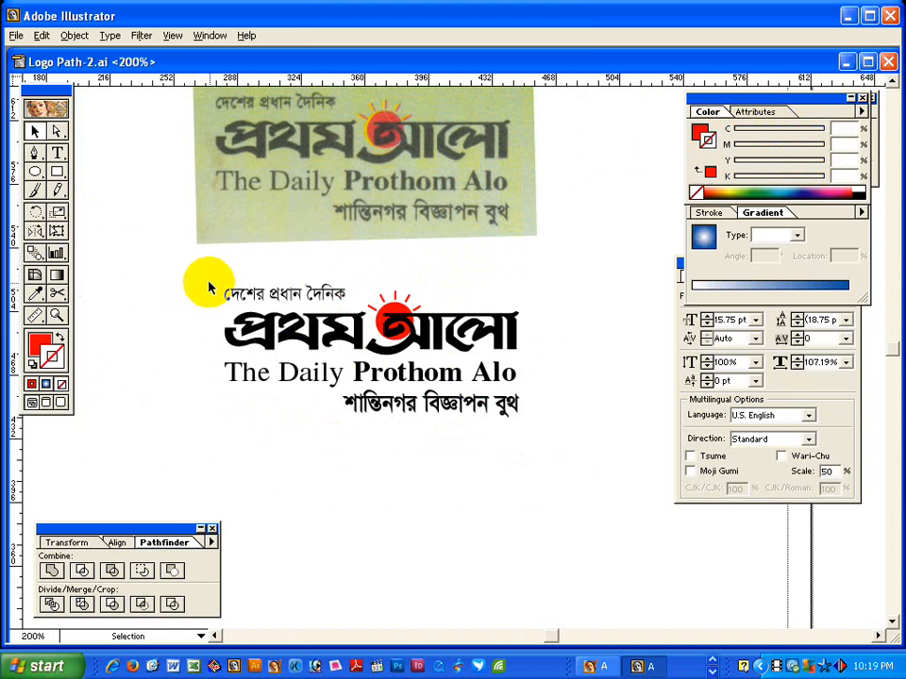
left_click_drag(210, 287, 545, 472)
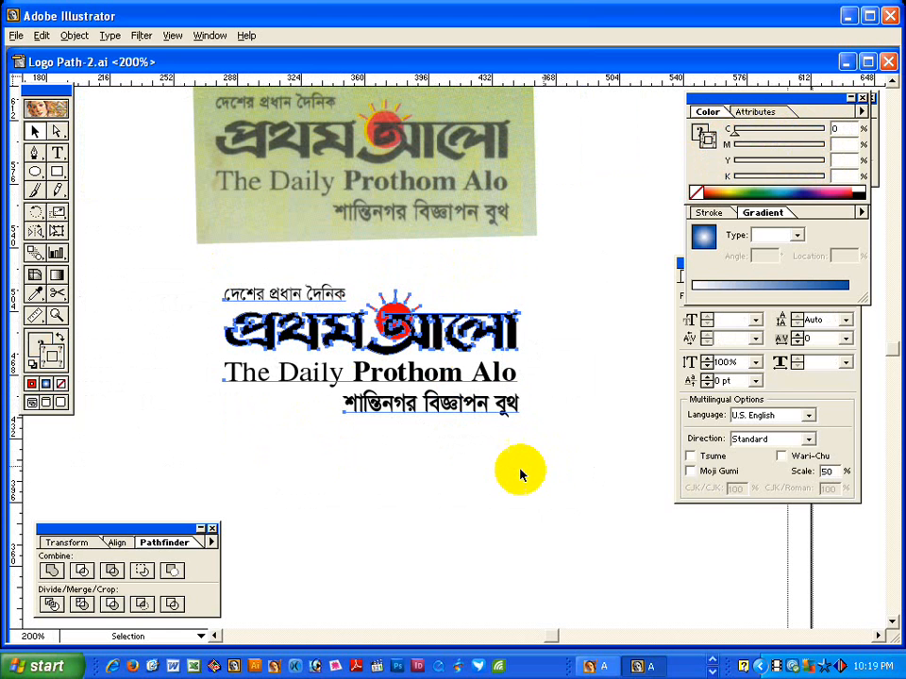
left_click_drag(424, 374, 416, 507)
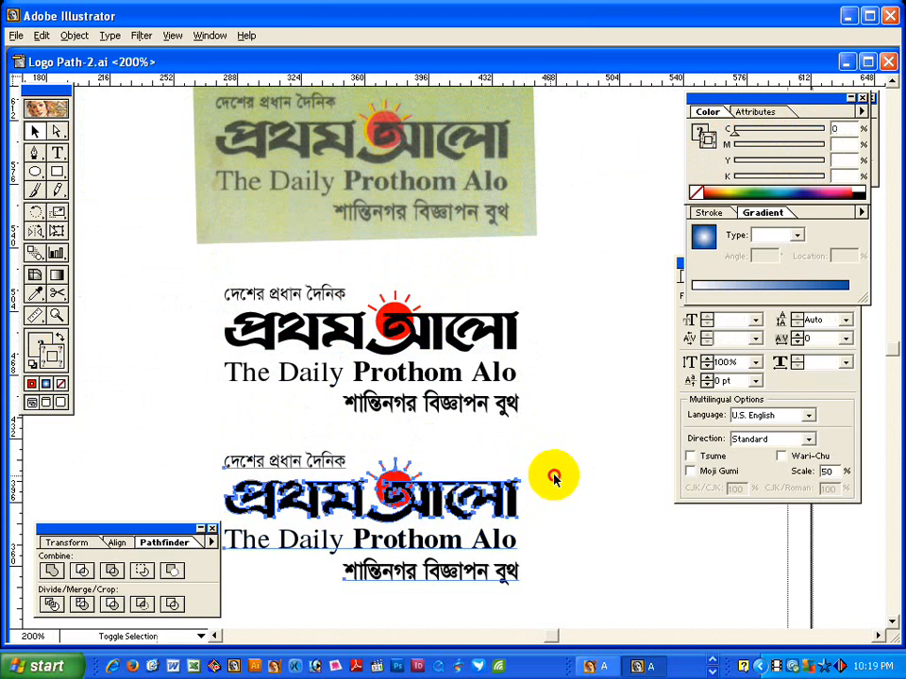
Recolour the strokes of the duplicate logo's five sun rays to magenta by setting Y to 0%.
left_click(555, 479)
scroll(243, 340, "down", 2)
left_click(58, 131)
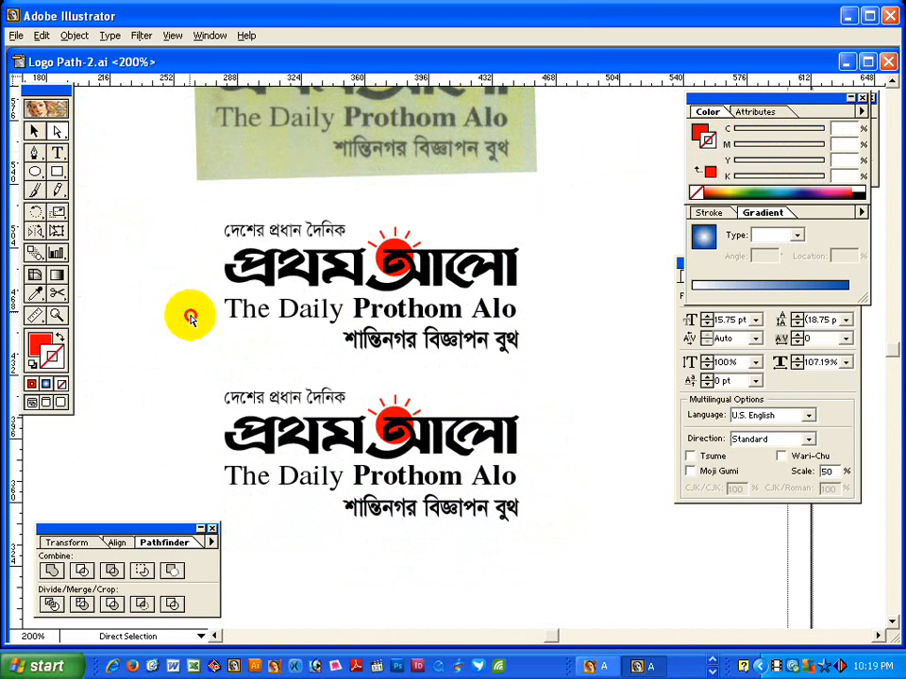
left_click_drag(364, 367, 516, 522)
left_click_drag(195, 156, 370, 235)
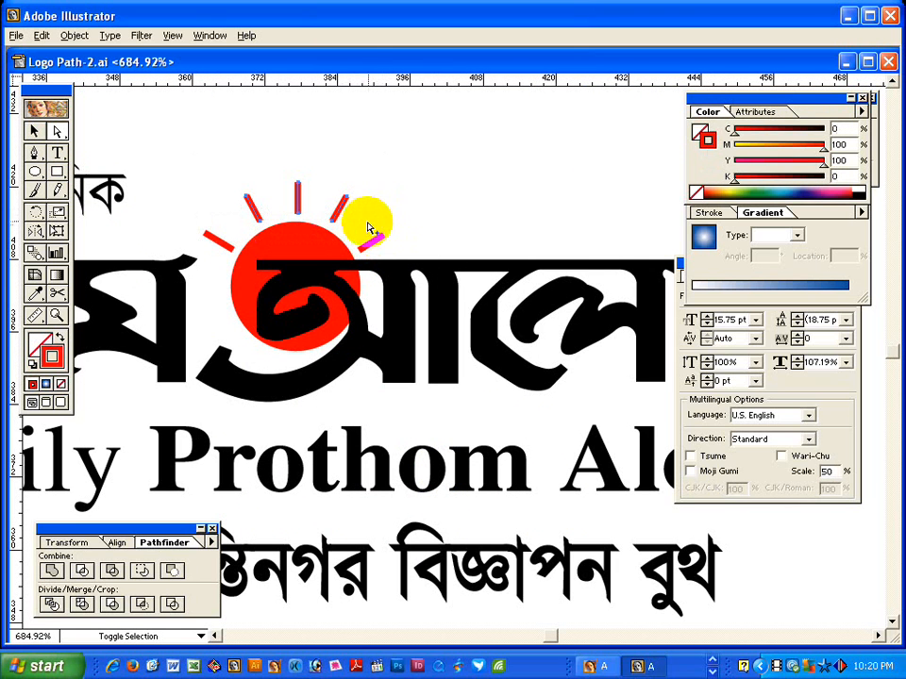
left_click(206, 247, "shift")
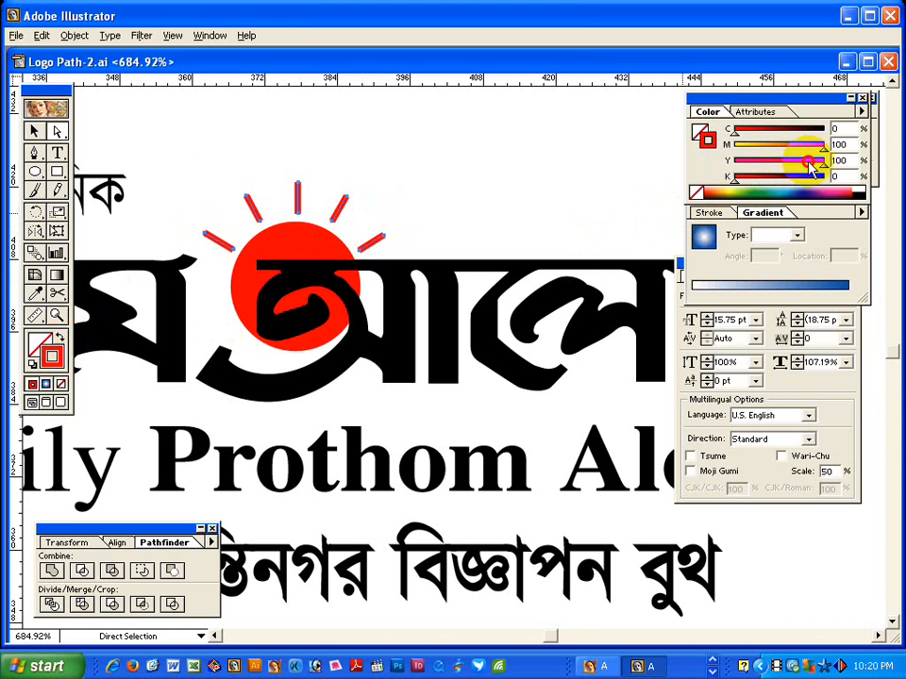
left_click_drag(805, 161, 736, 162)
Change the duplicate logo's sun circle fill to magenta by setting Y to 0%.
left_click(292, 255)
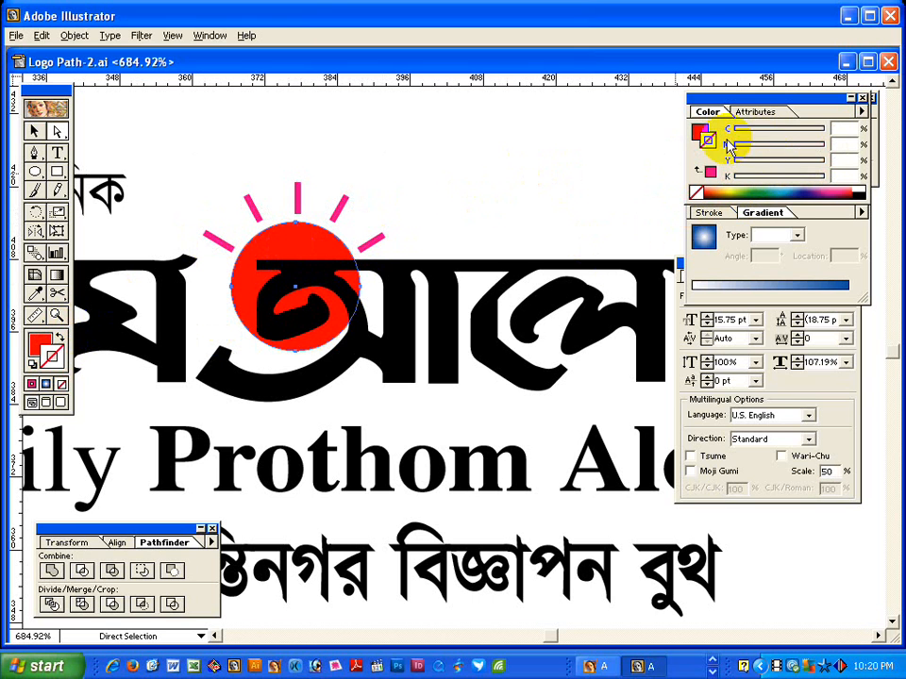
left_click(699, 134)
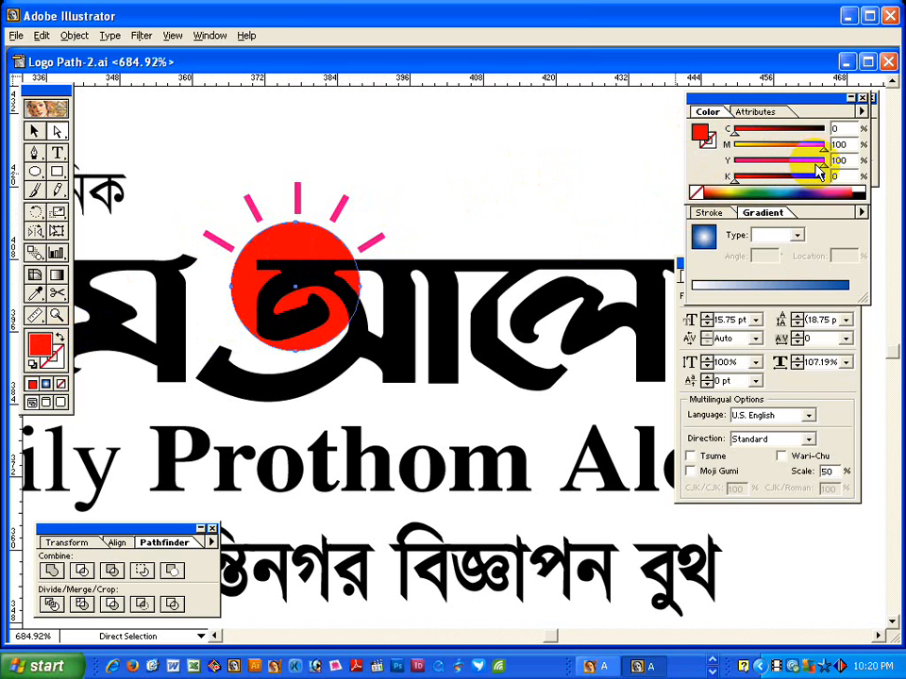
left_click_drag(820, 168, 738, 167)
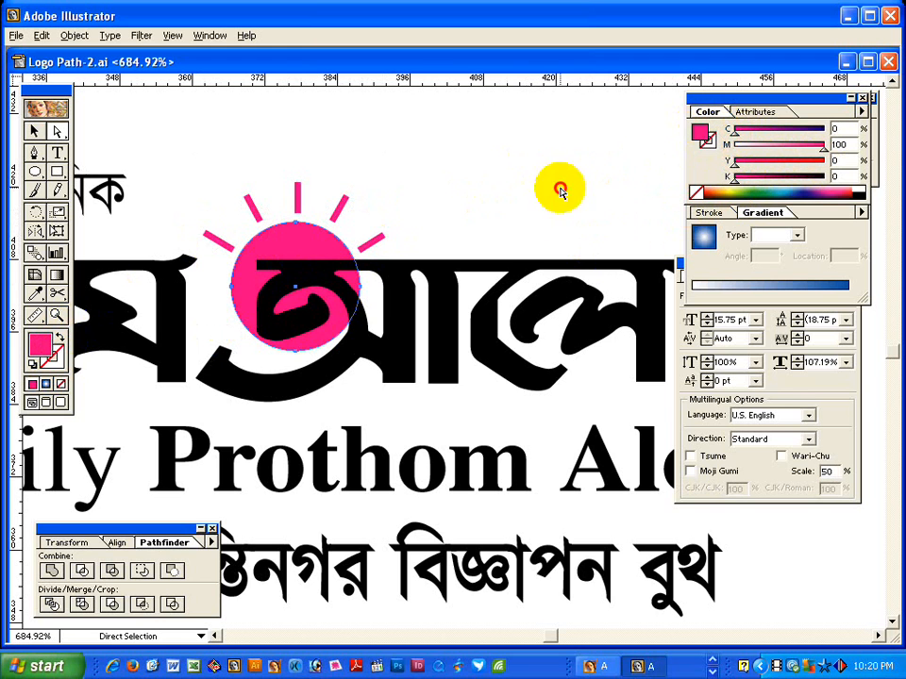
key("z")
left_click(481, 384, "alt")
left_click(450, 358, "alt")
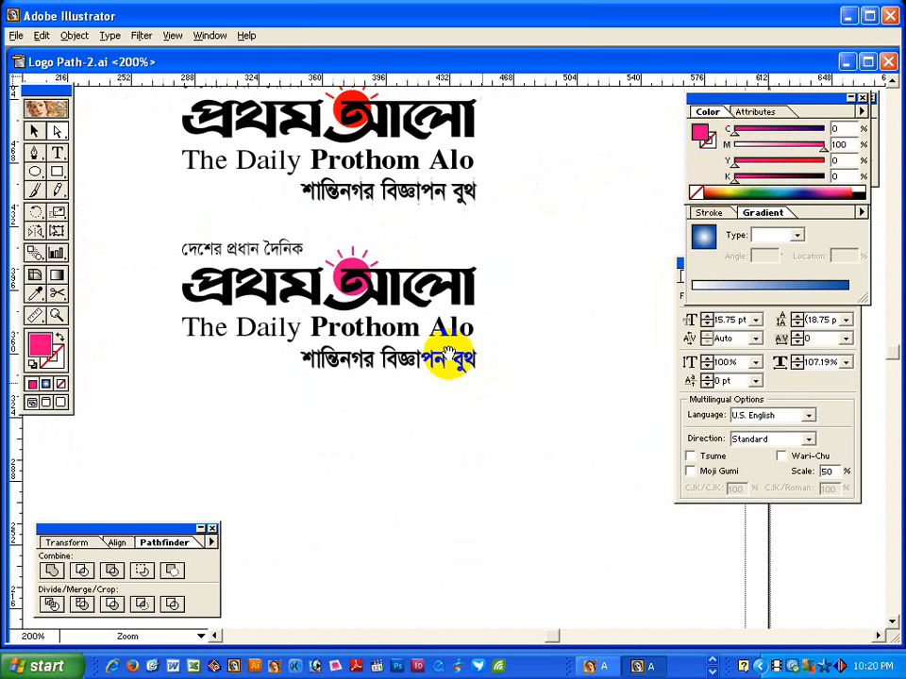
left_click_drag(450, 358, 578, 359)
key("a")
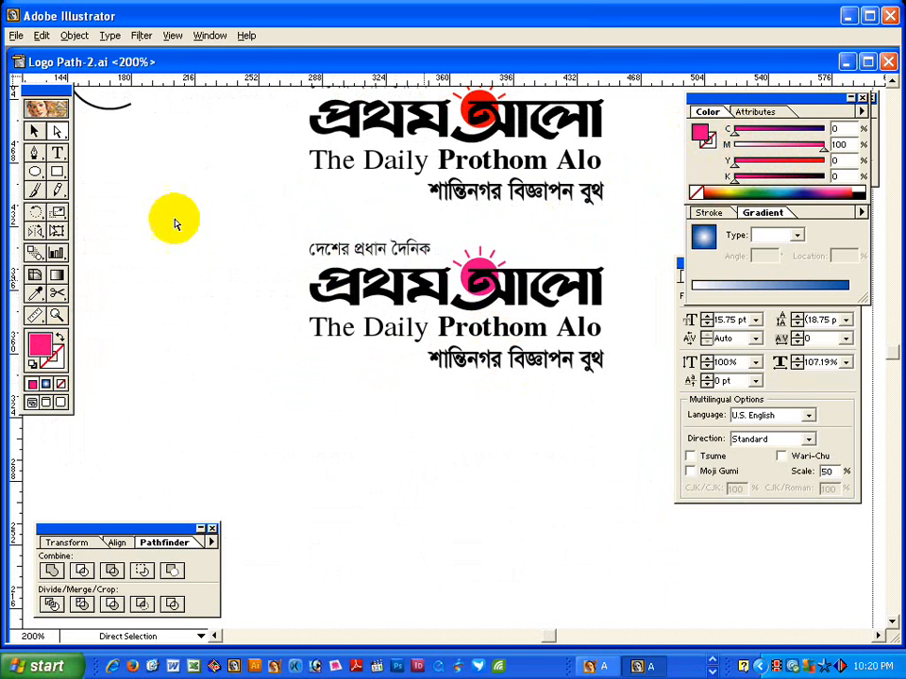
left_click(34, 129)
left_click(319, 266)
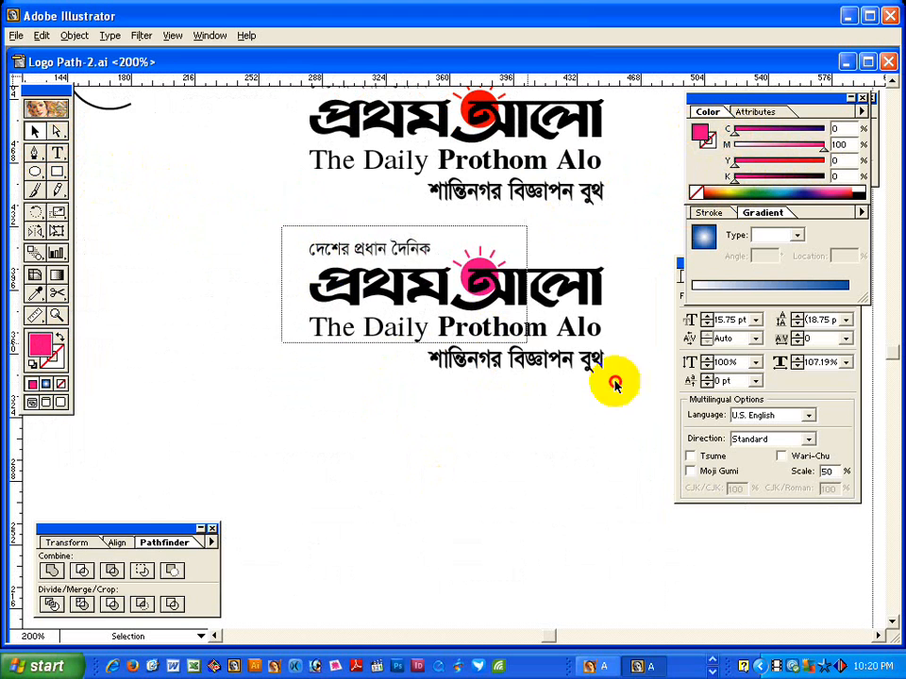
left_click_drag(616, 382, 645, 433)
left_click(528, 465)
Delete the placed Prothom Alo reference image above the two redrawn logos.
key("ctrl+alt+space")
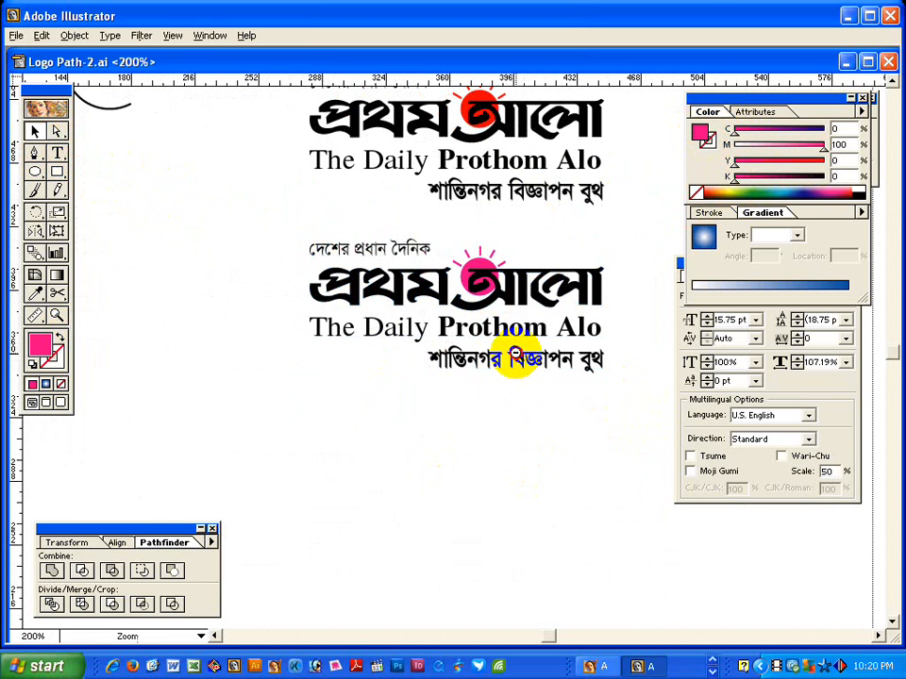
left_click(515, 359, "ctrl+alt")
left_click(307, 354, "ctrl+alt")
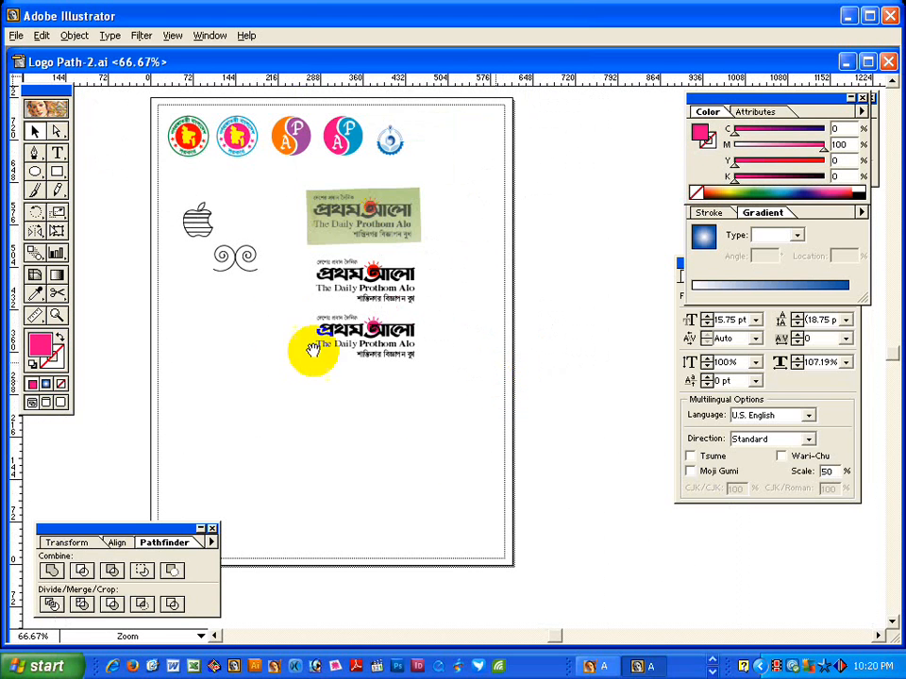
left_click(366, 243)
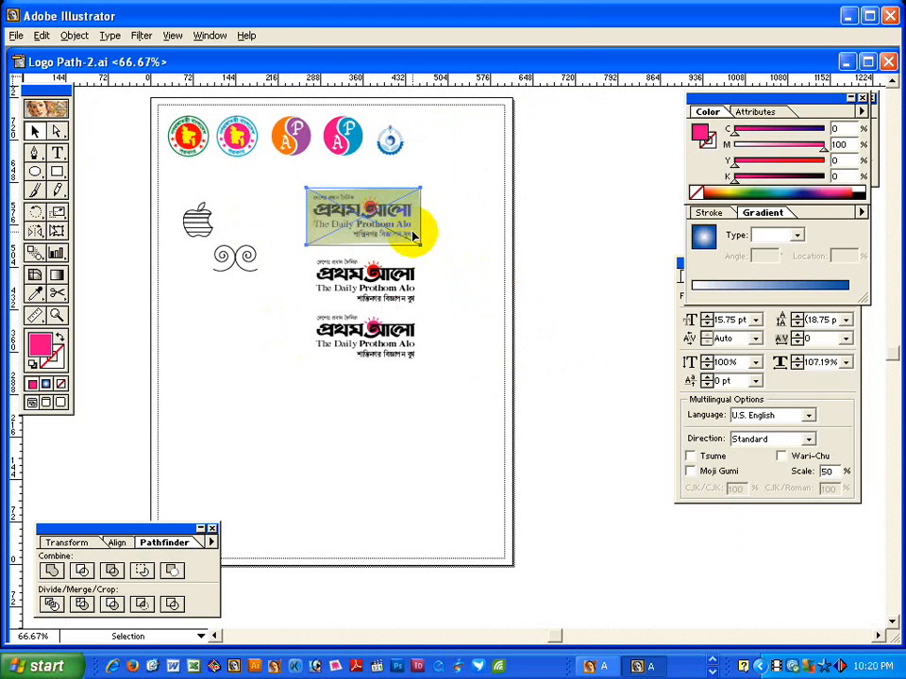
key("Delete")
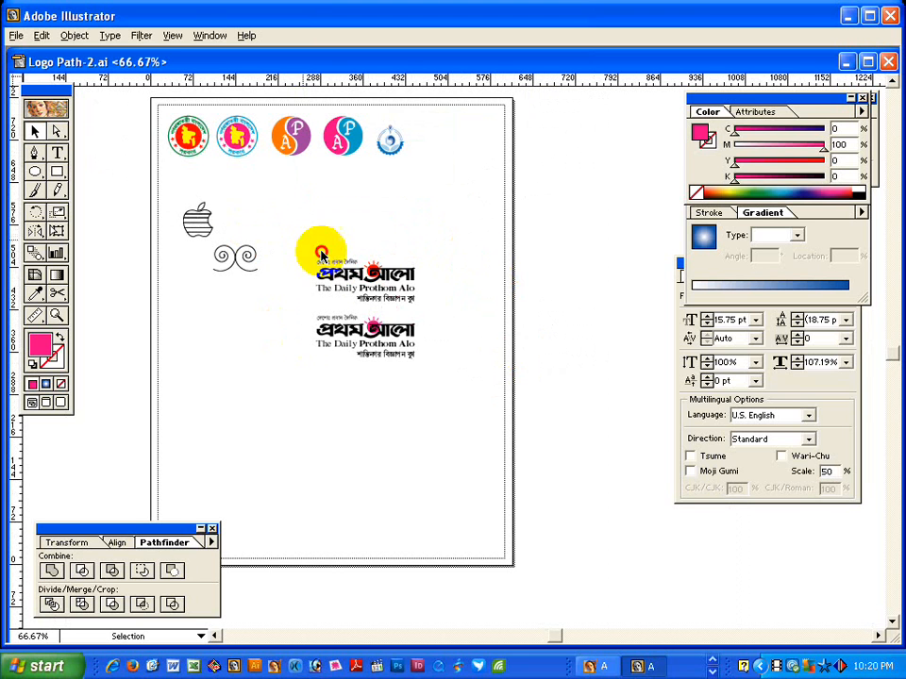
Move both redrawn Prothom Alo logos up and to the right, just below the row of round logos.
left_click_drag(324, 253, 401, 332)
left_click(364, 283, "shift")
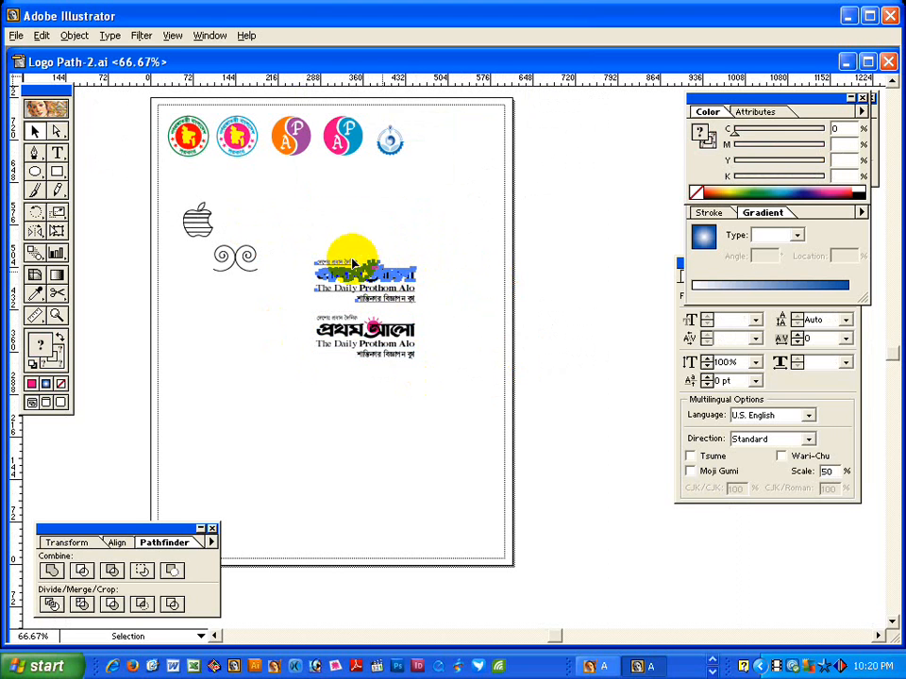
left_click(374, 357, "shift")
left_click_drag(405, 263, 434, 184)
left_click(498, 146)
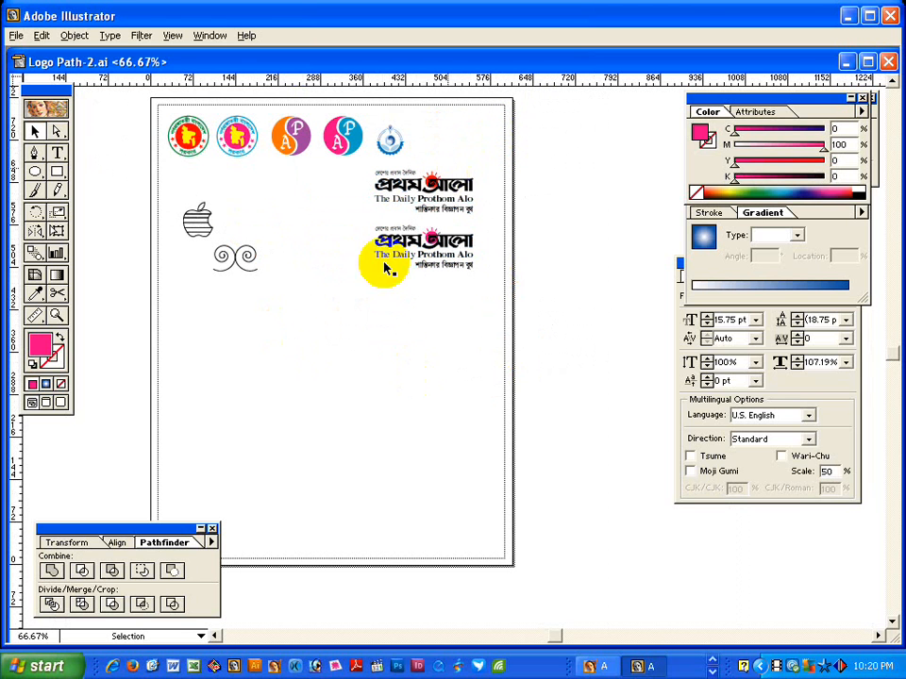
Exit the Illustrator session with the redrawn logos and close the two other minimised programs, keeping the remaining Illustrator running.
left_click(16, 36)
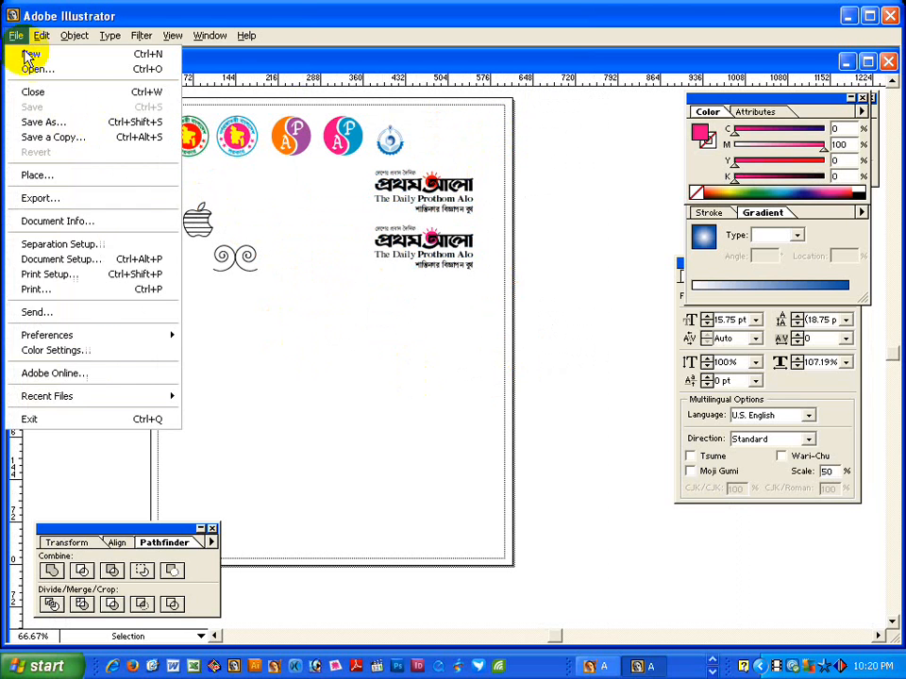
left_click(69, 416)
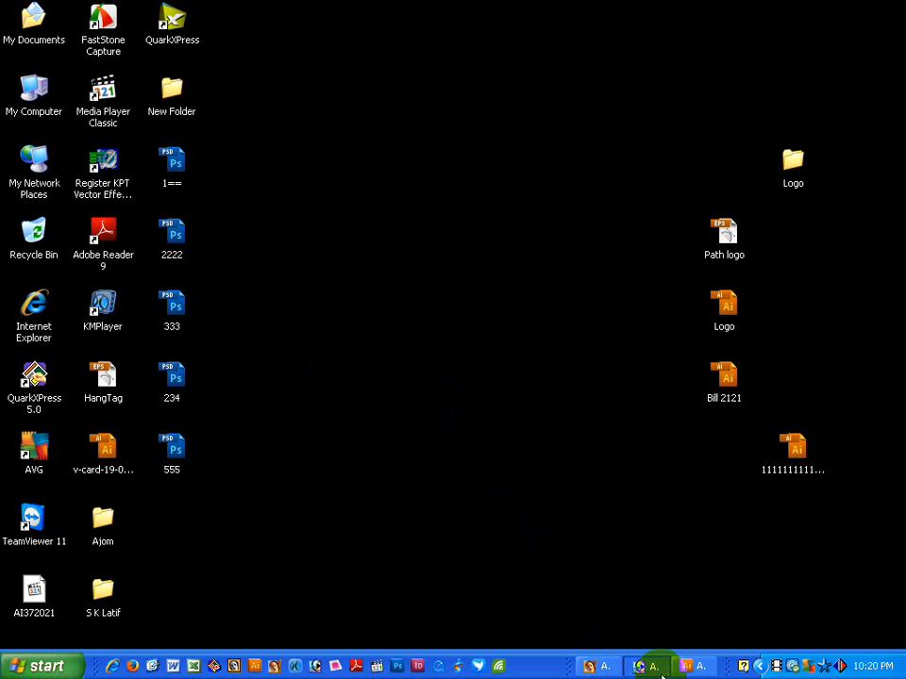
right_click(648, 672)
left_click(663, 653)
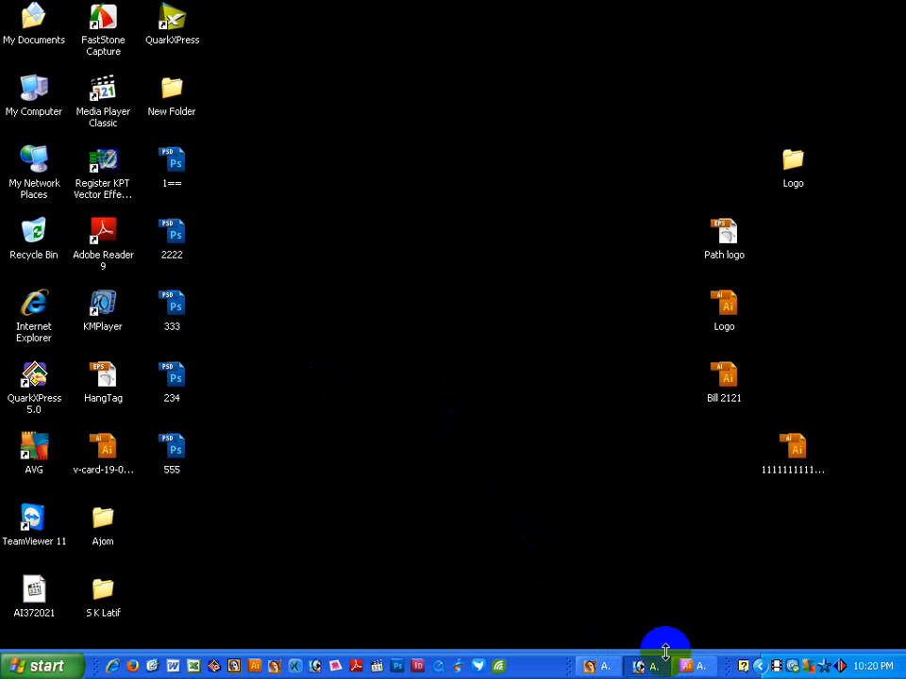
right_click(672, 668)
left_click(685, 653)
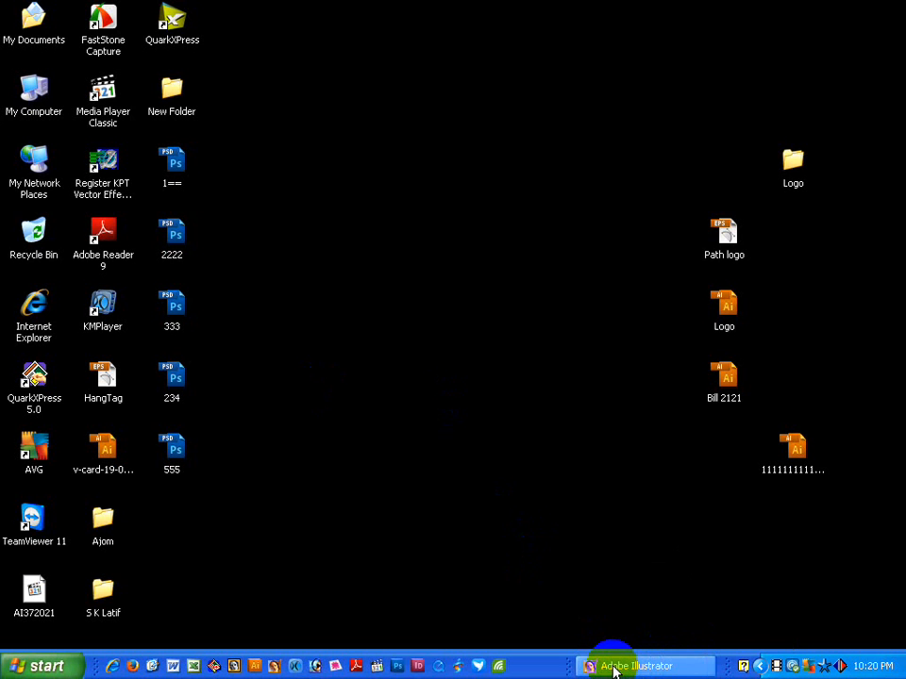
Switch to the remaining Adobe Illustrator window and open the Path logo file from the Desktop.
left_click(613, 669)
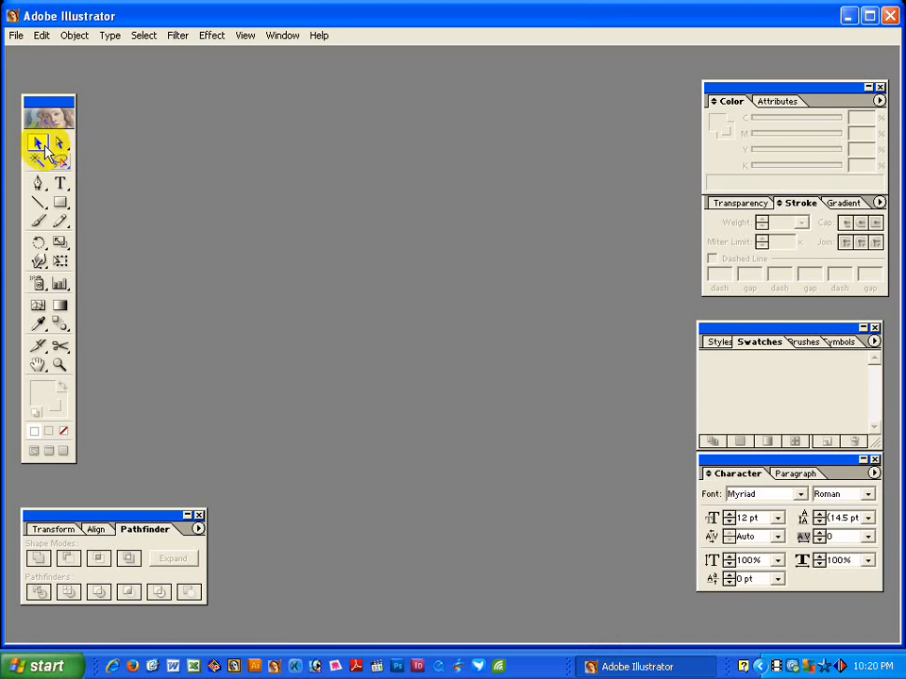
left_click(16, 36)
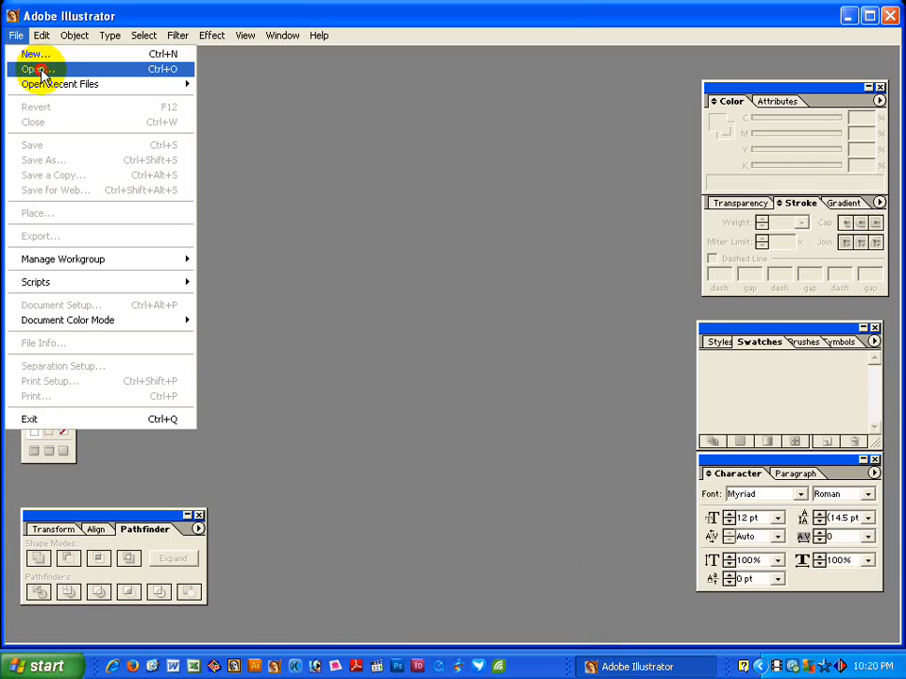
left_click(36, 69)
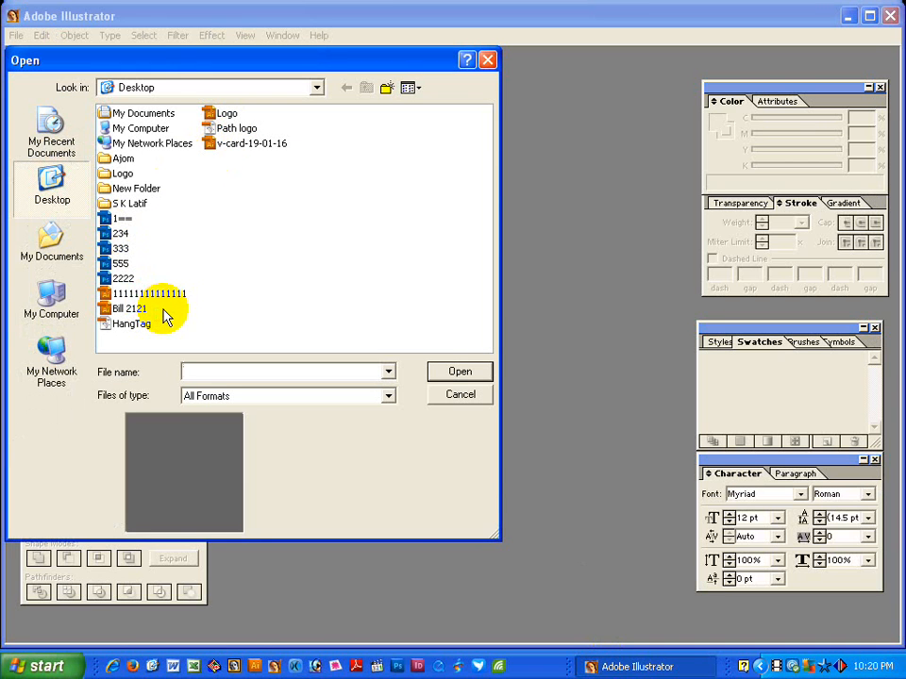
left_click(227, 128)
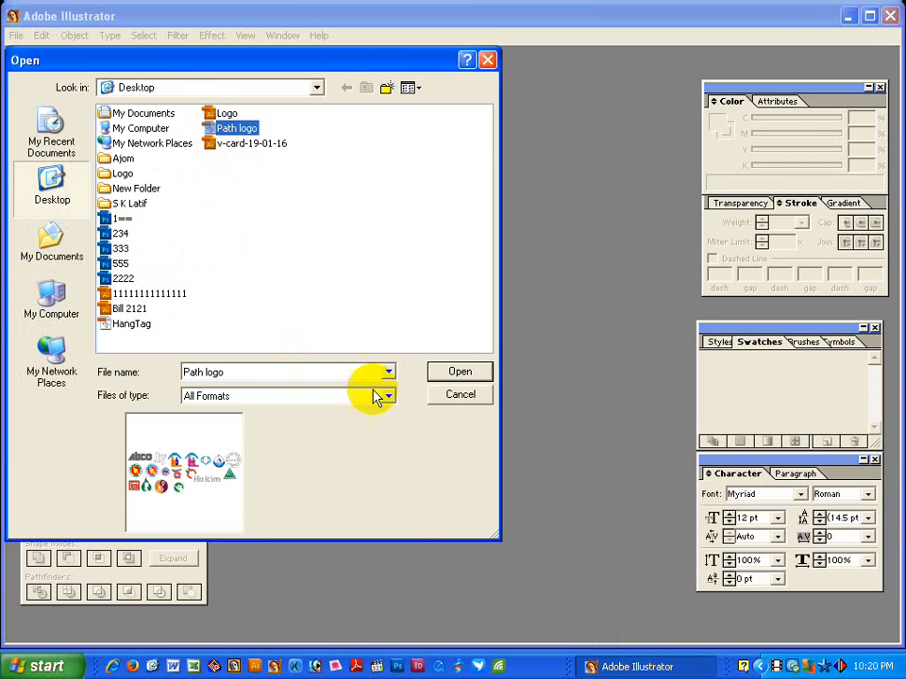
left_click(460, 375)
left_click(574, 250)
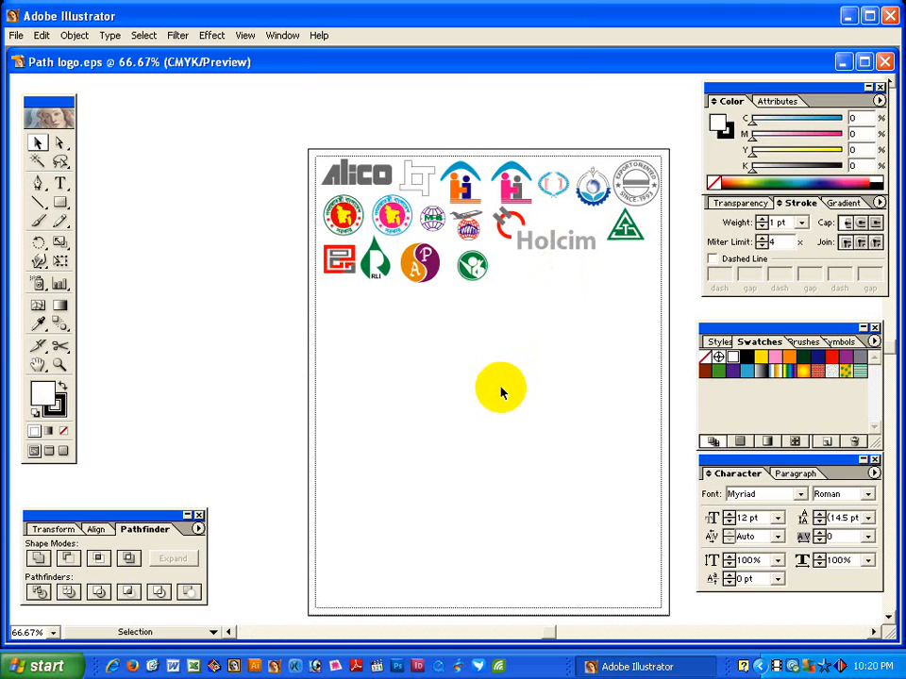
Inspect the green circular figure logo up close and select it briefly to see its paths.
left_click_drag(449, 135, 576, 308)
left_click_drag(424, 527, 428, 423)
left_click_drag(283, 316, 417, 496)
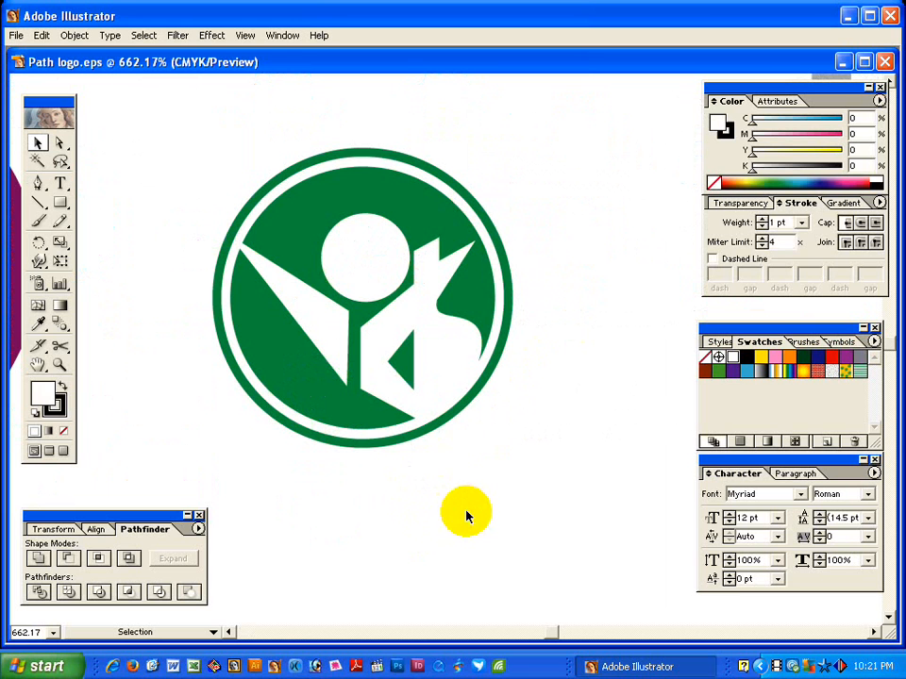
left_click(430, 396)
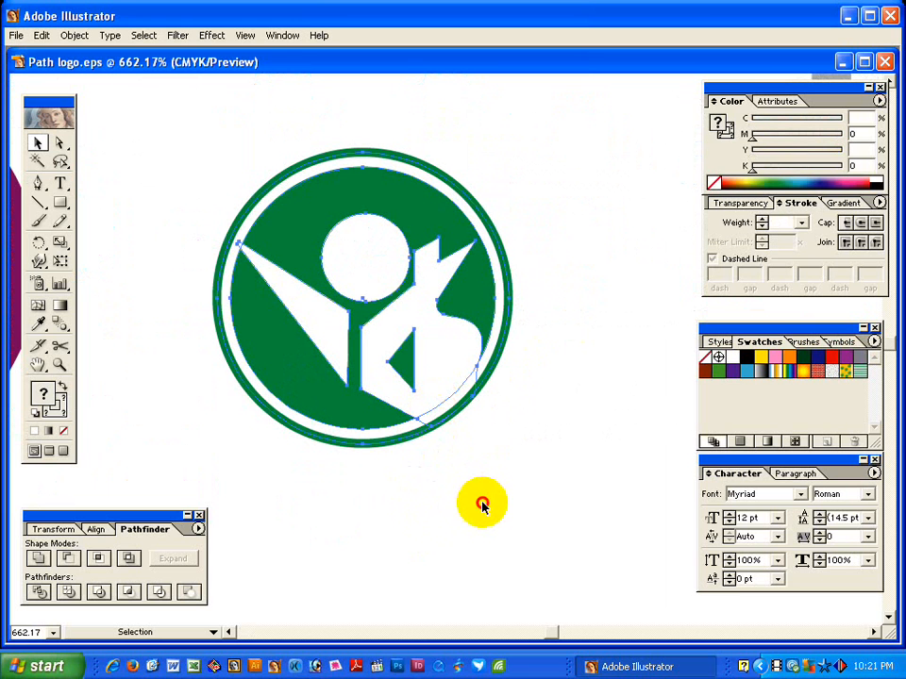
left_click(481, 506)
Examine the green logo's overlapping contours in Outline view, then return to Preview.
key("ctrl+y")
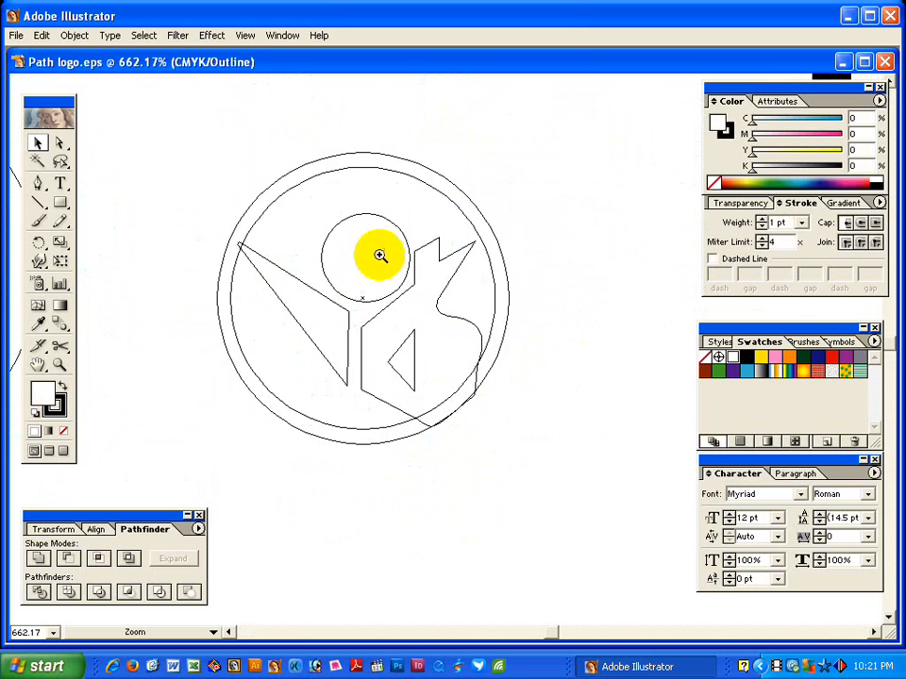
left_click_drag(381, 253, 568, 519)
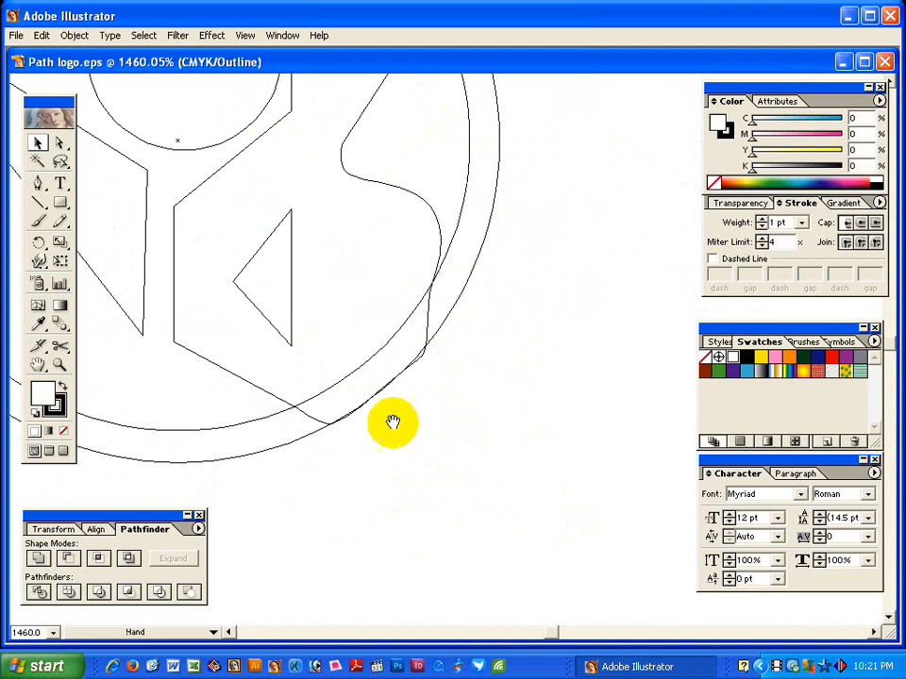
left_click_drag(395, 421, 453, 436)
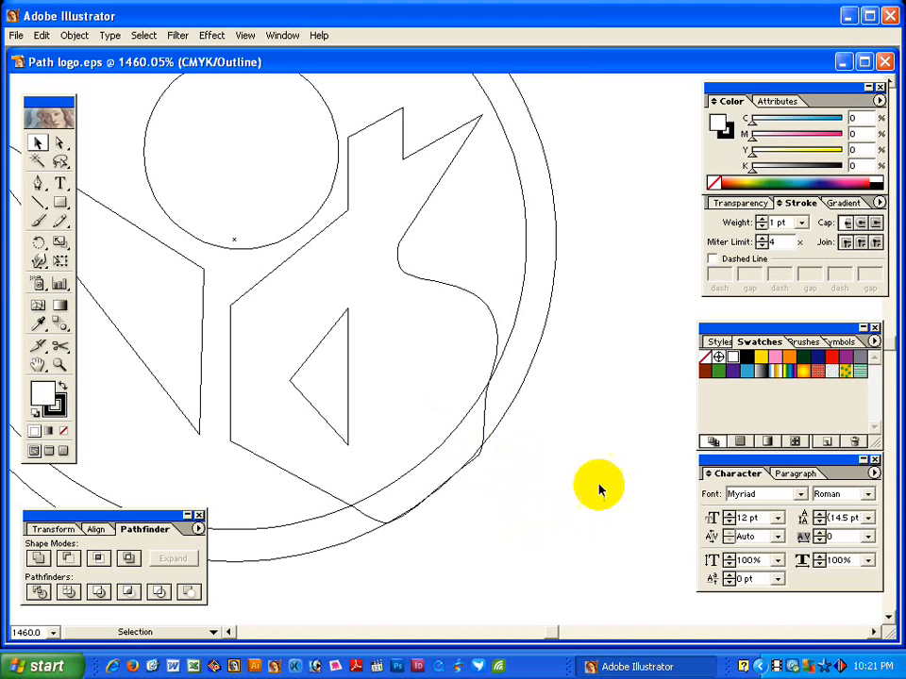
left_click(551, 506)
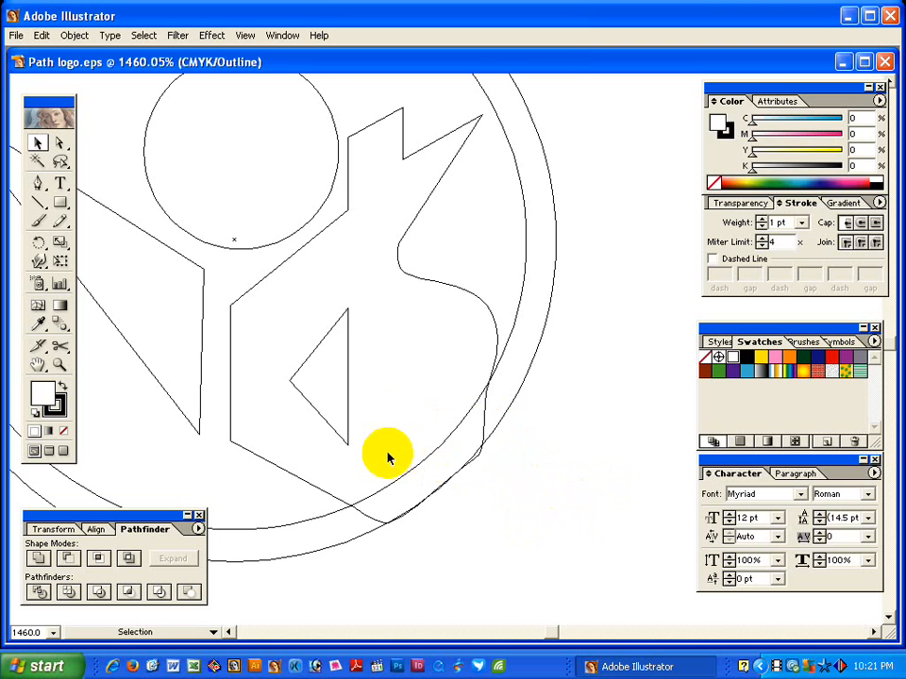
left_click(379, 389, "ctrl+alt")
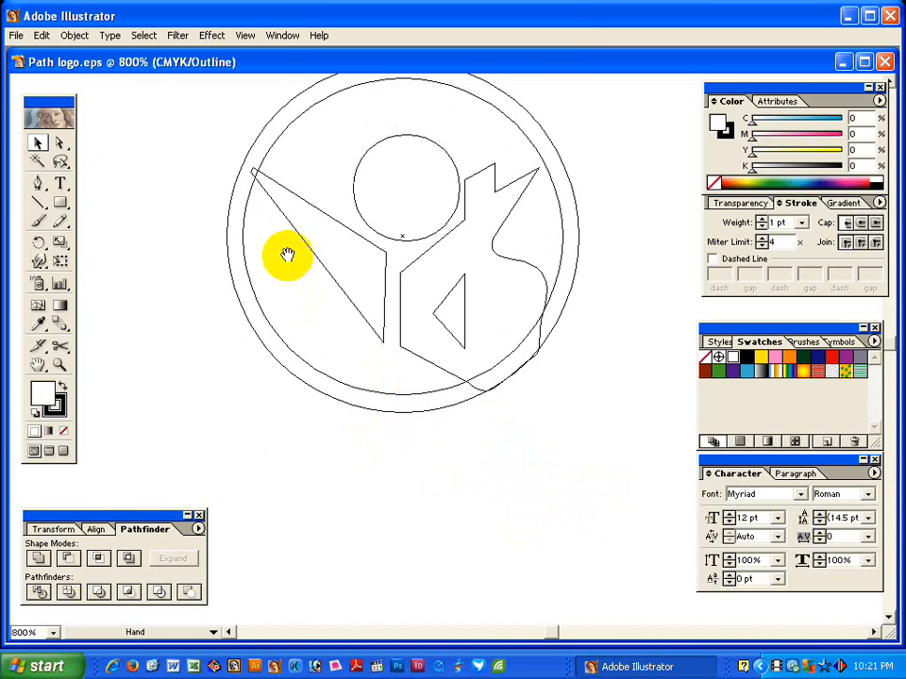
scroll(283, 297, "up", 2)
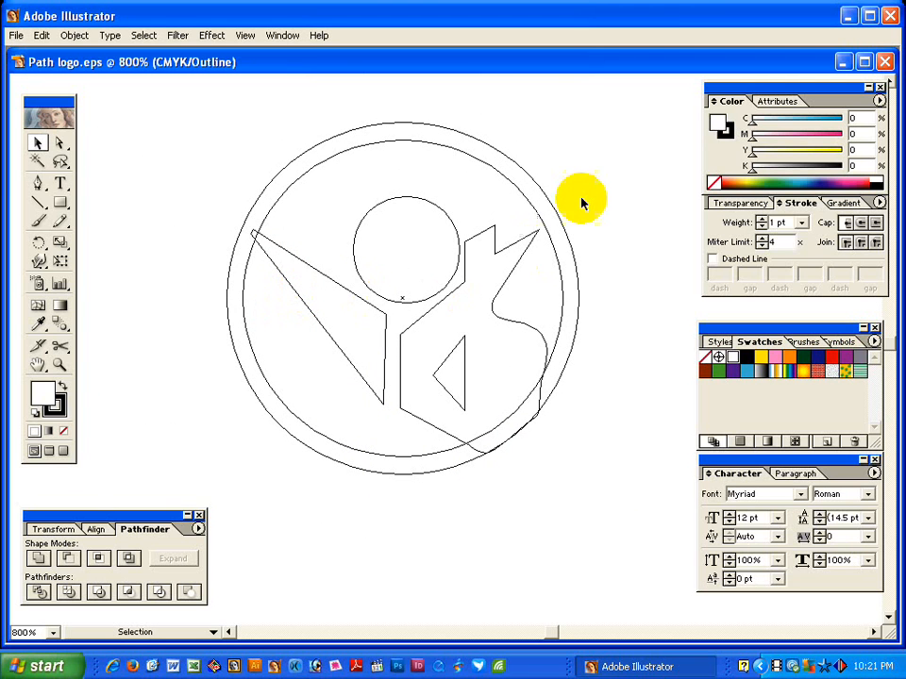
key("ctrl+y")
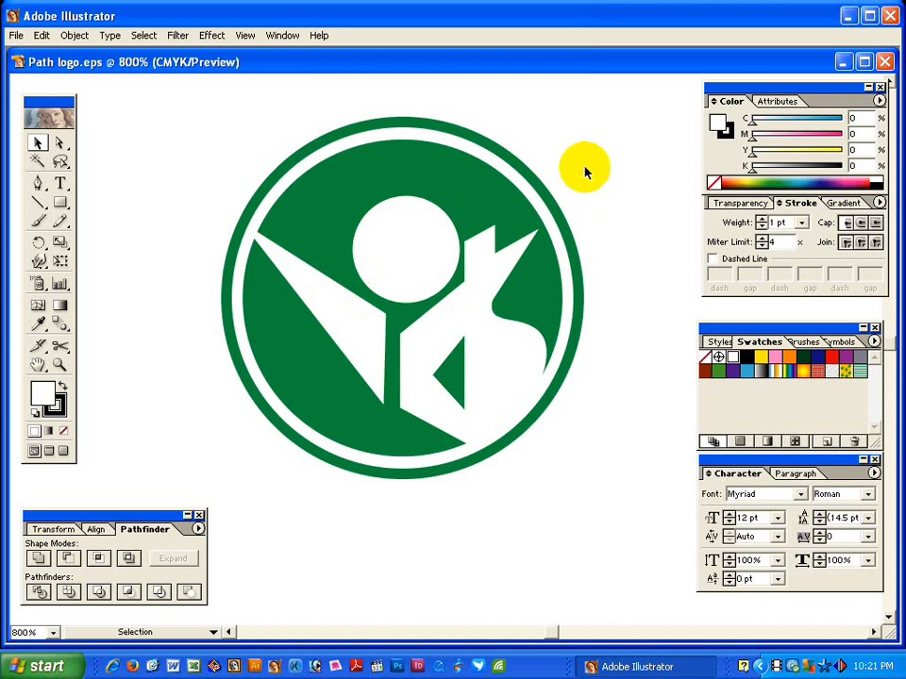
Close Path logo.eps without saving changes and exit Illustrator.
key("ctrl+w")
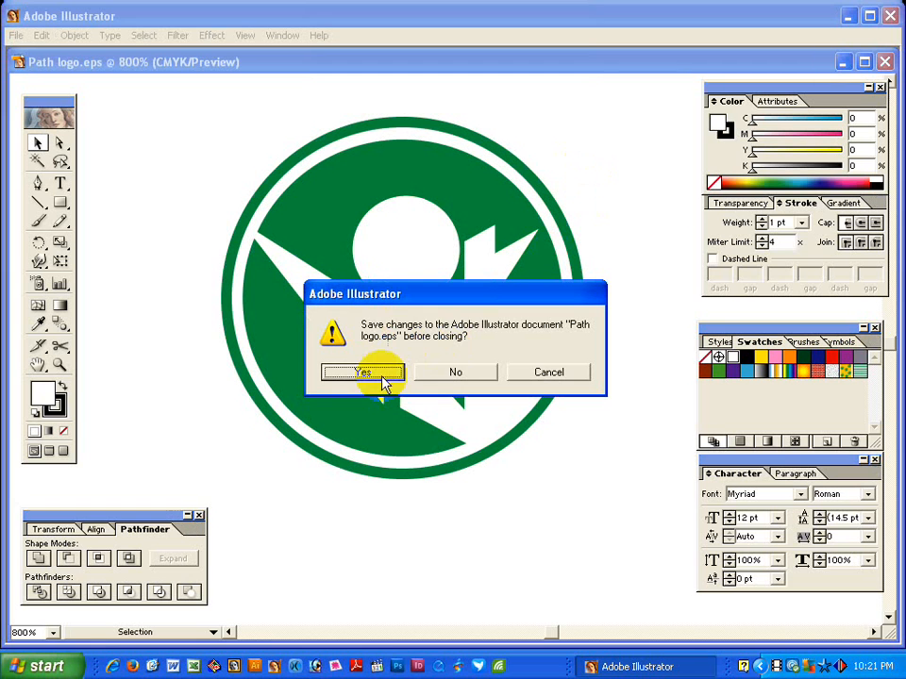
left_click(455, 374)
left_click(18, 38)
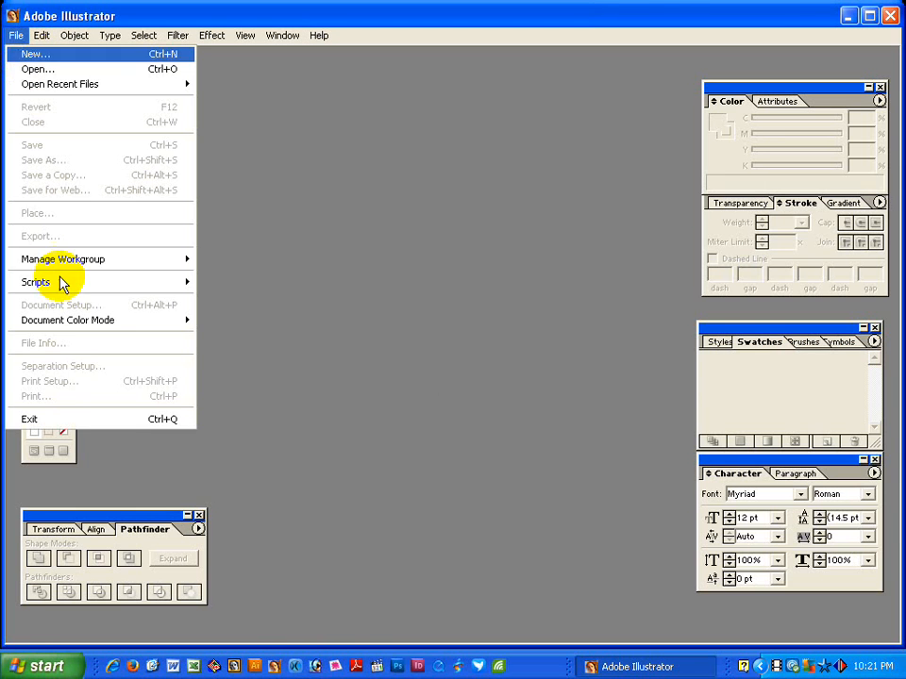
left_click(55, 419)
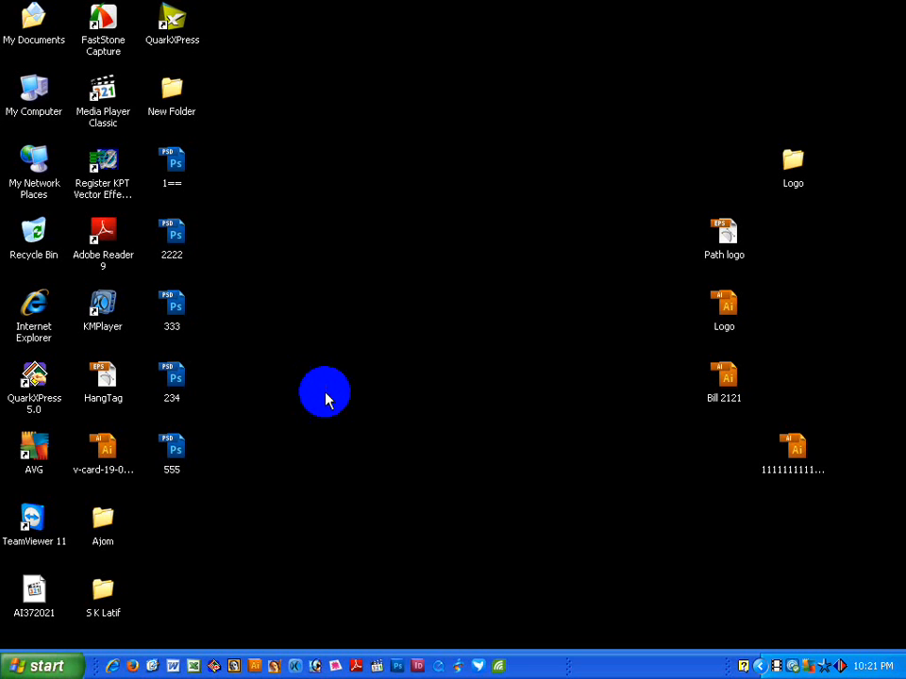